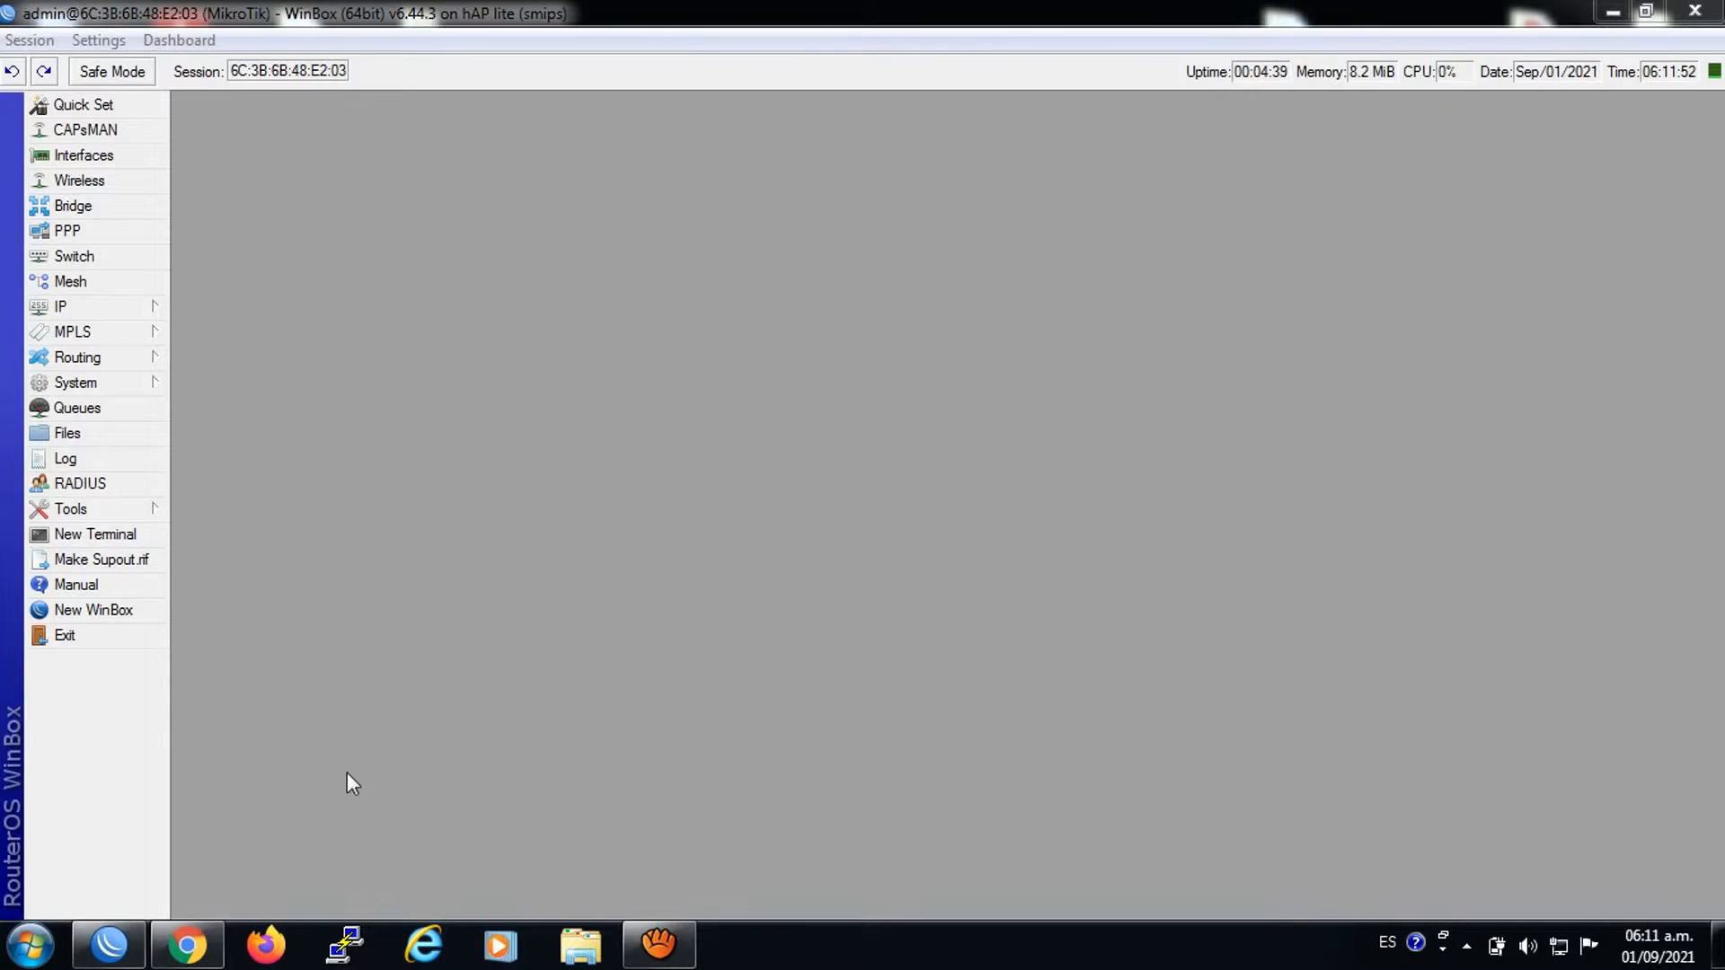
Step: Glance over the browser's YouTube and new-tab pages, then return to the WinBox window
left_click(184, 954)
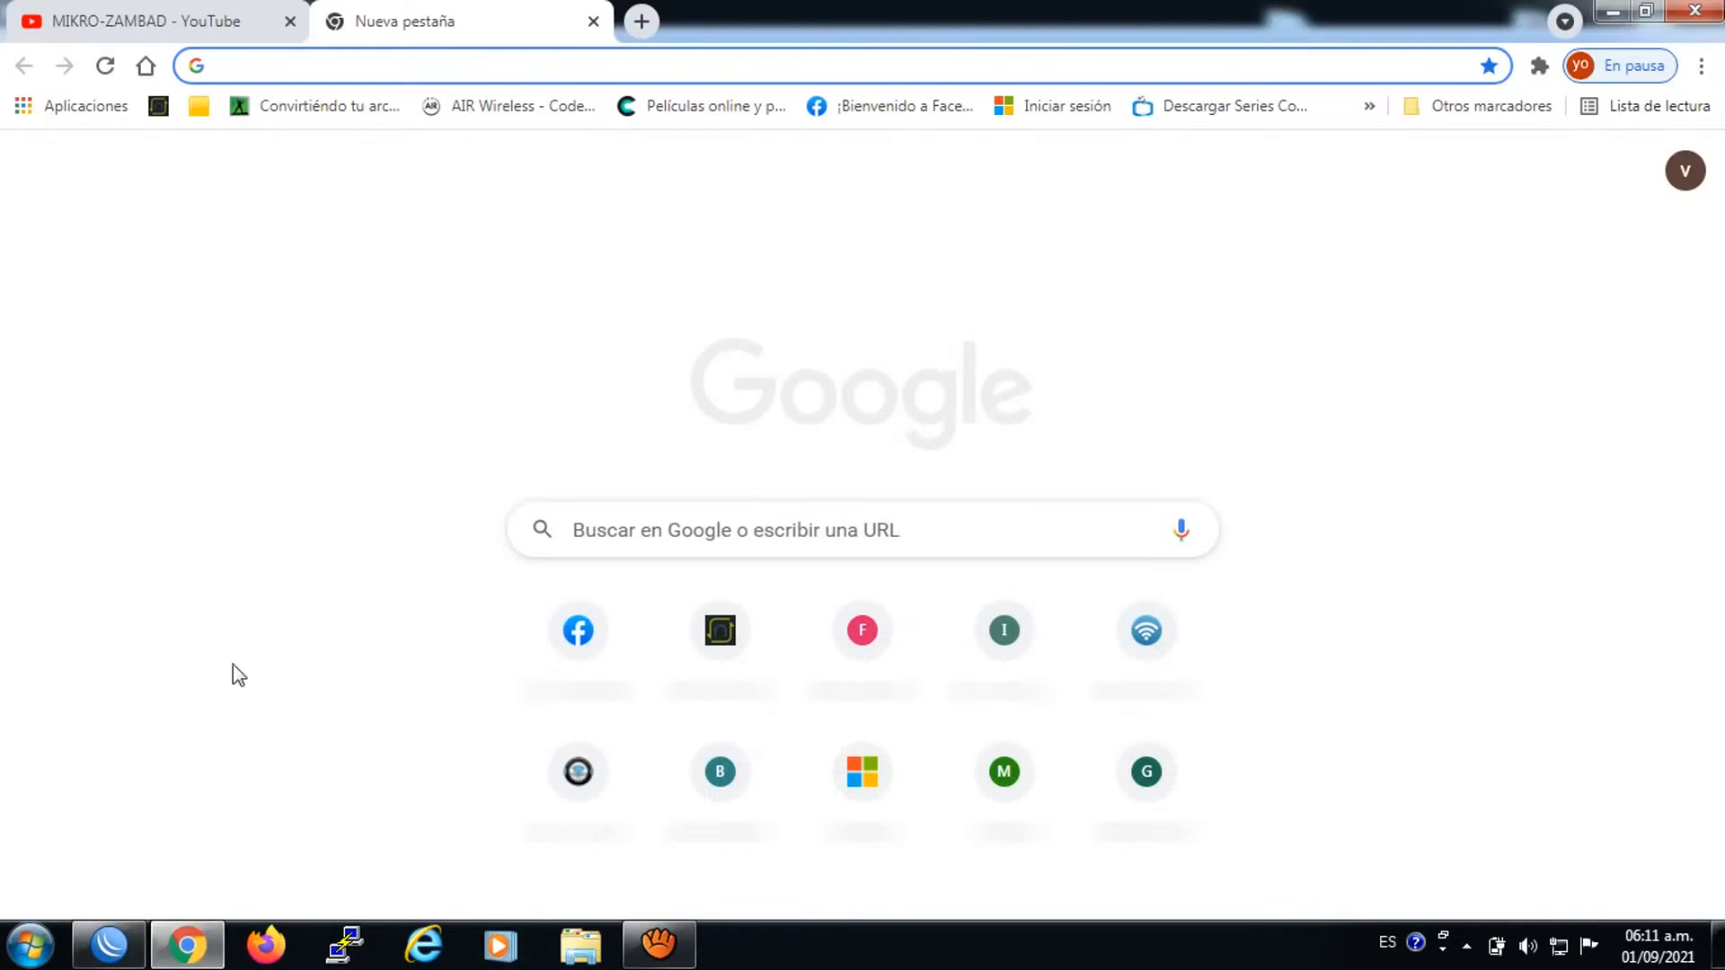
left_click(1612, 11)
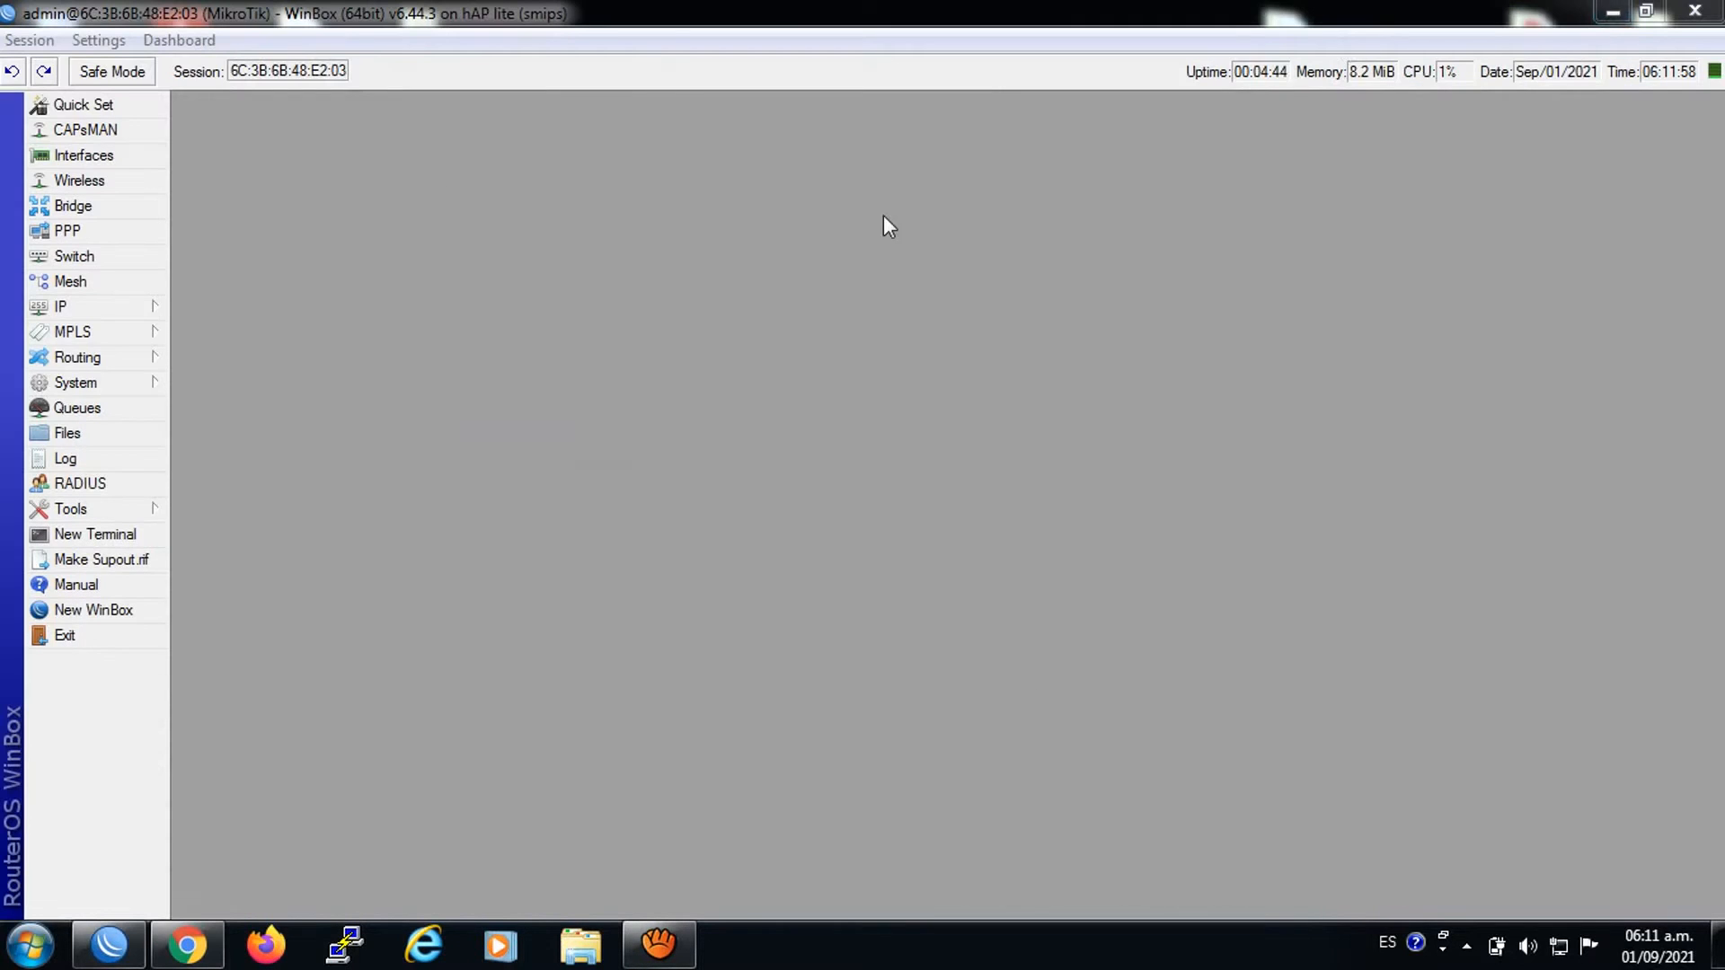
left_click(1611, 11)
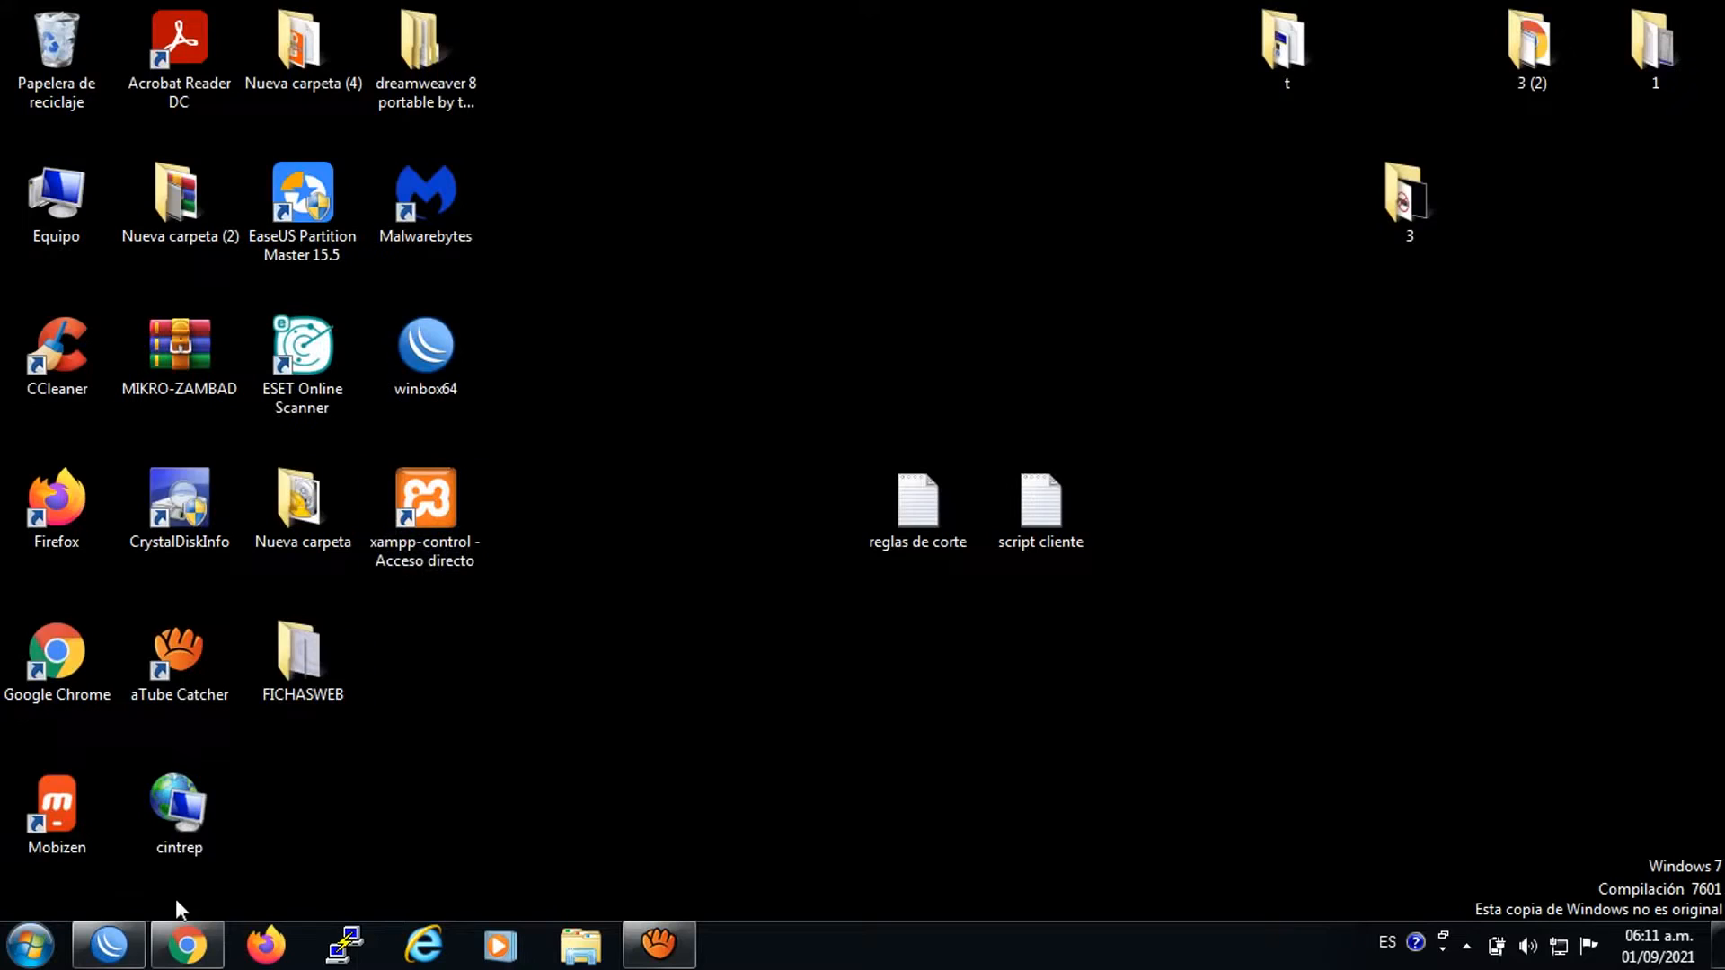
left_click(186, 945)
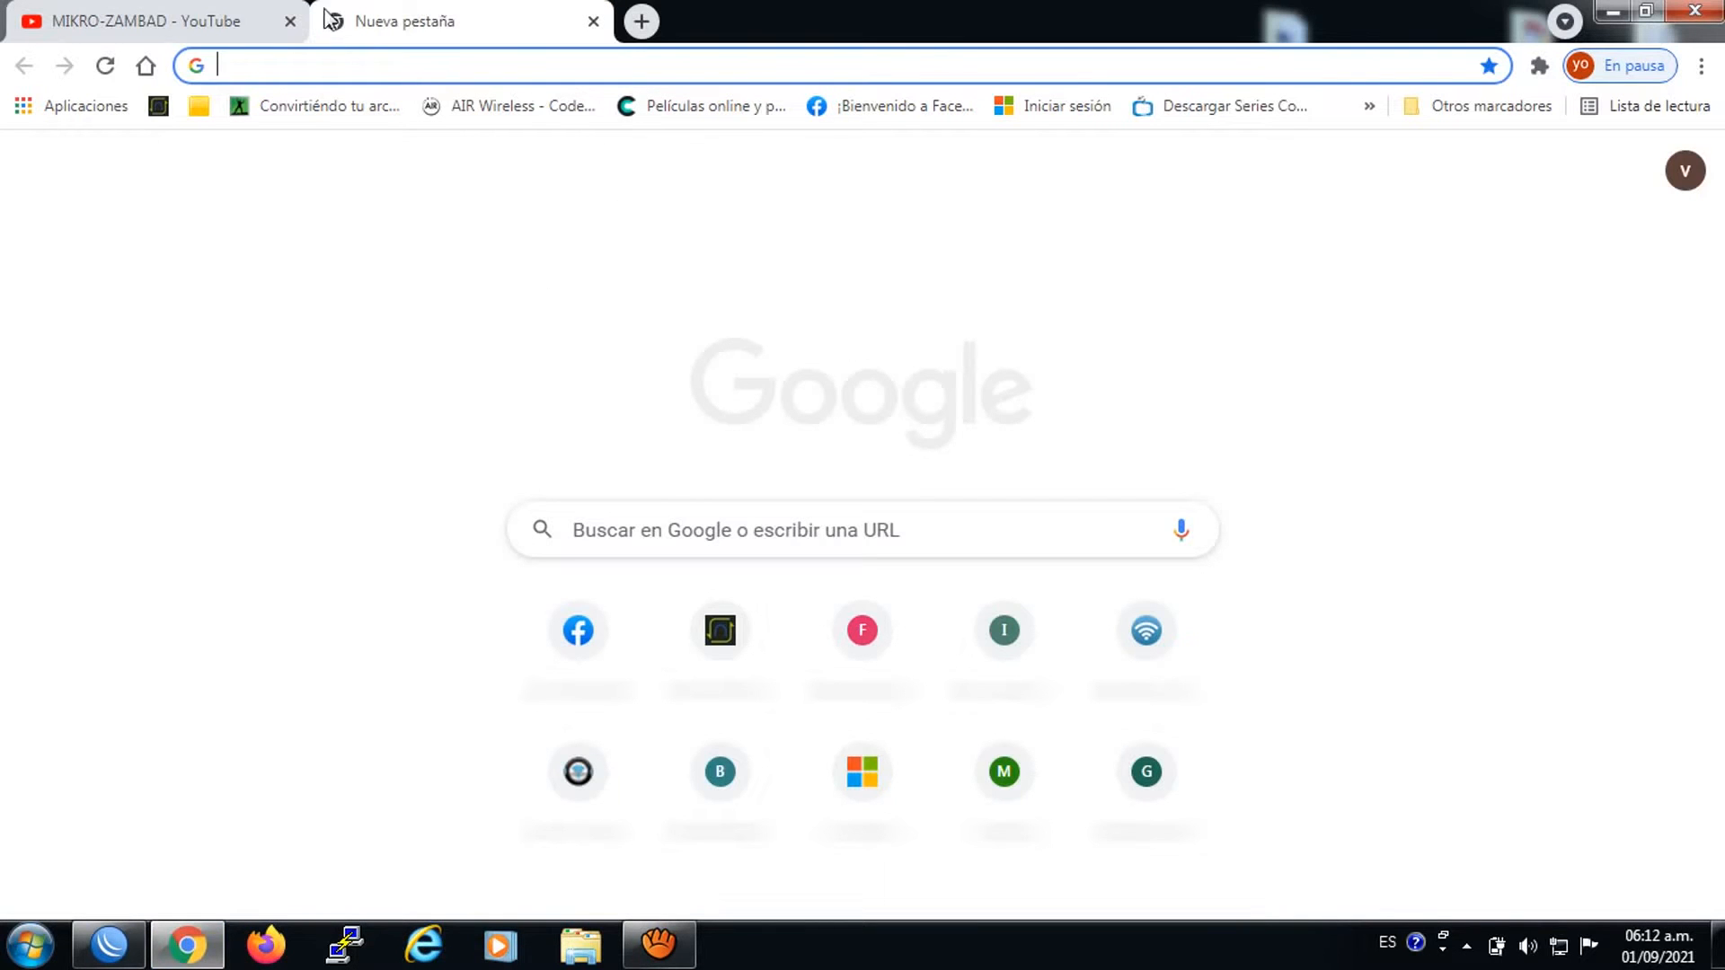
left_click(243, 18)
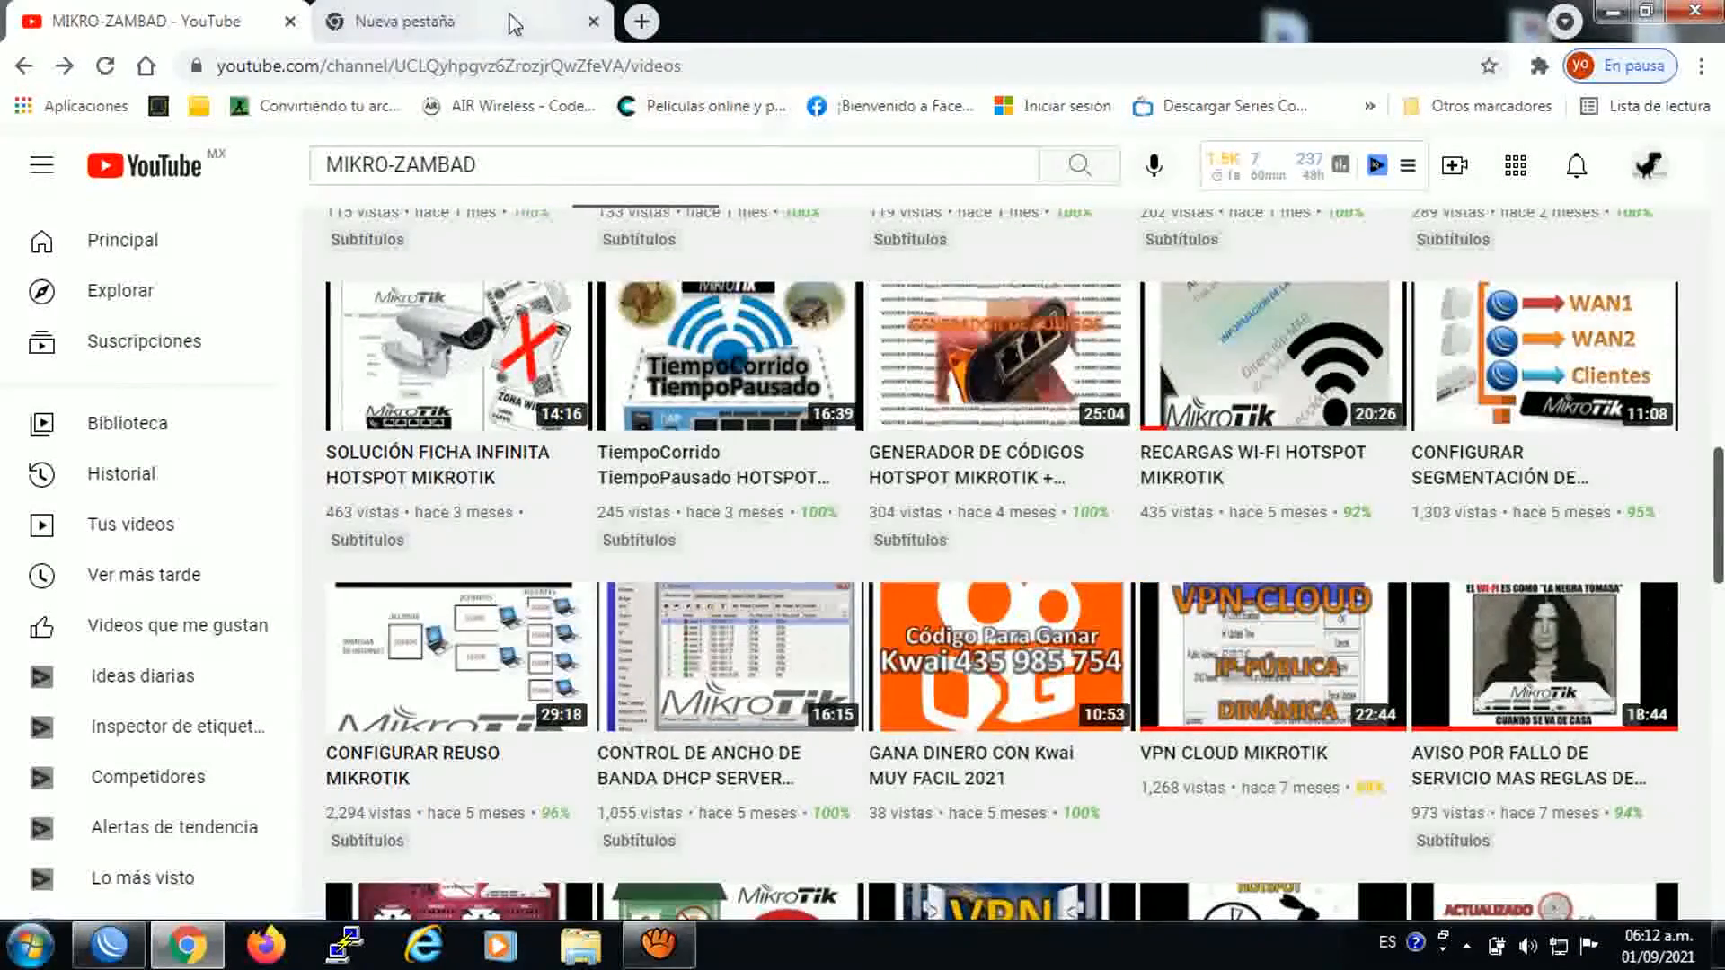
left_click(465, 19)
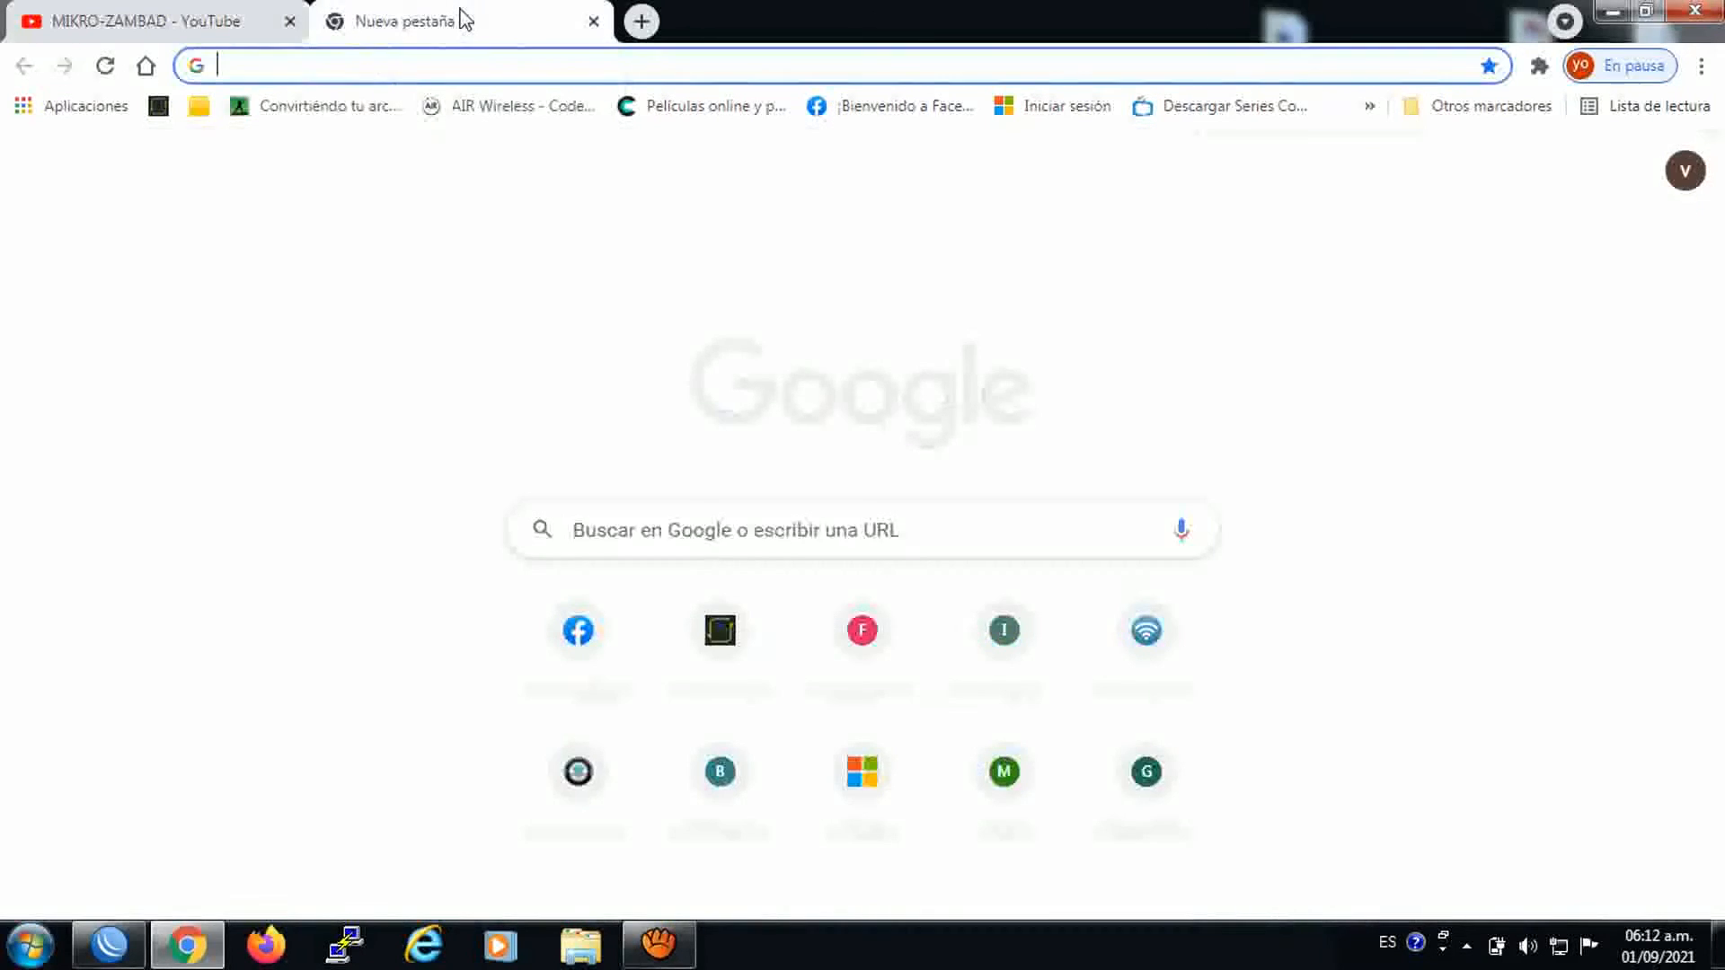
left_click(108, 14)
left_click(513, 13)
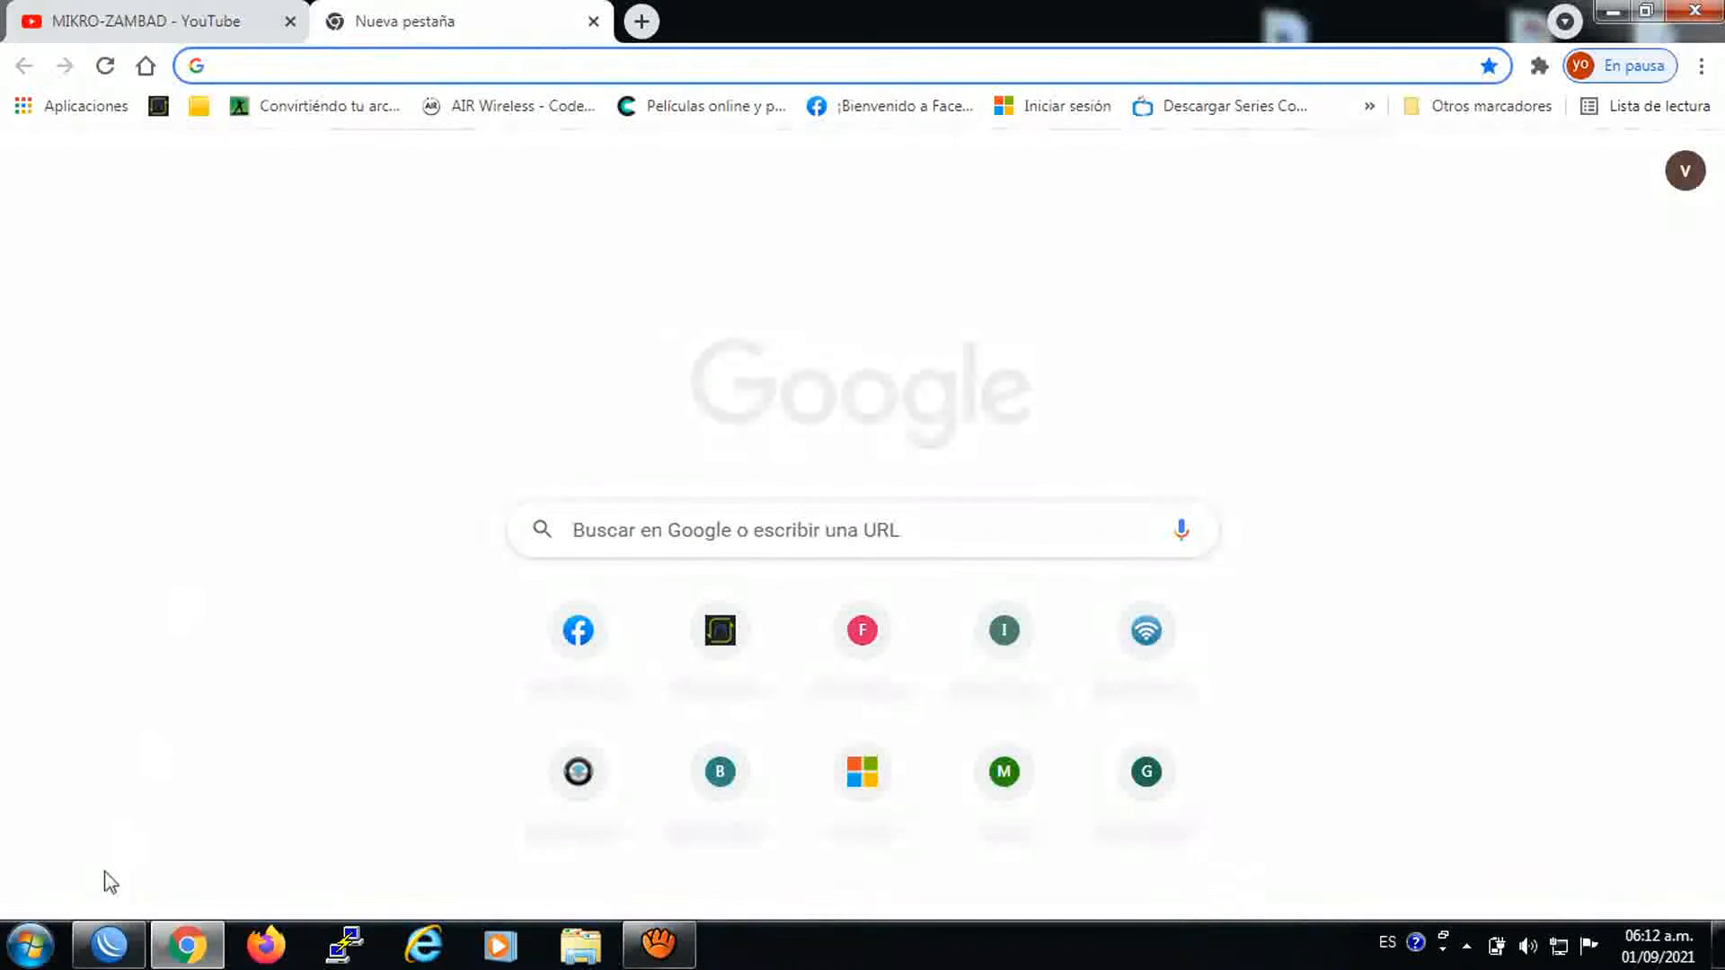
left_click(108, 944)
Step: Remove NAT rules 1–5 (Reglas de Corte MOROSOS) from IP > Firewall > NAT
left_click(104, 308)
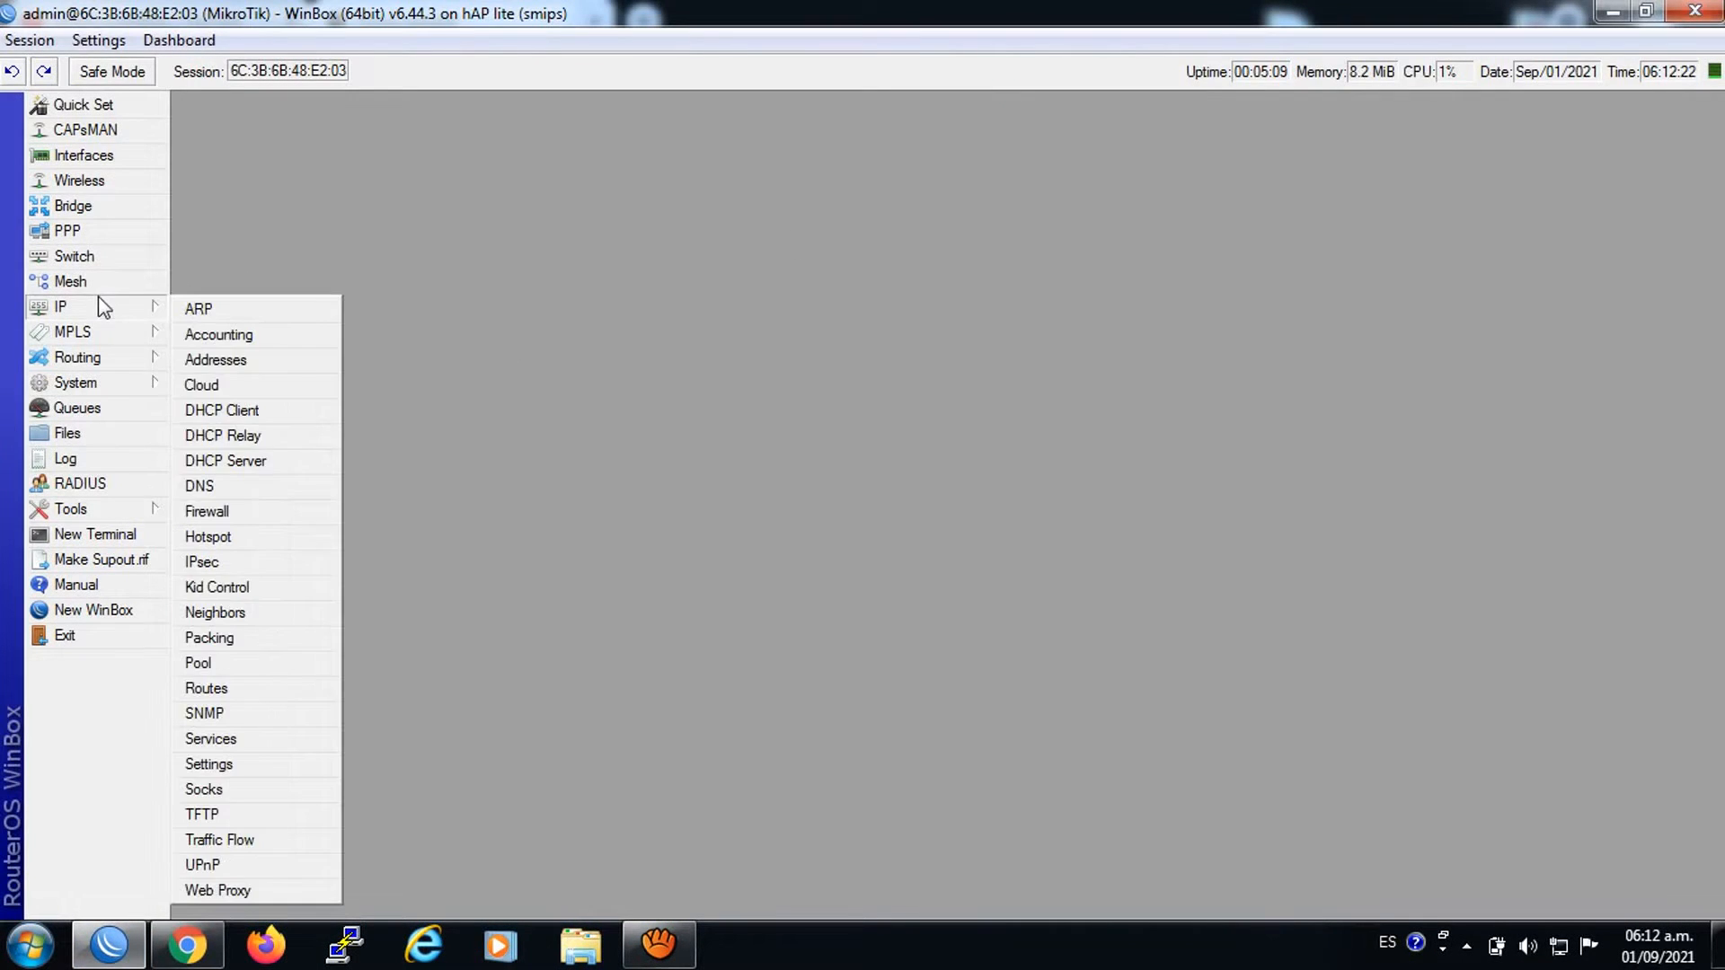
left_click(224, 504)
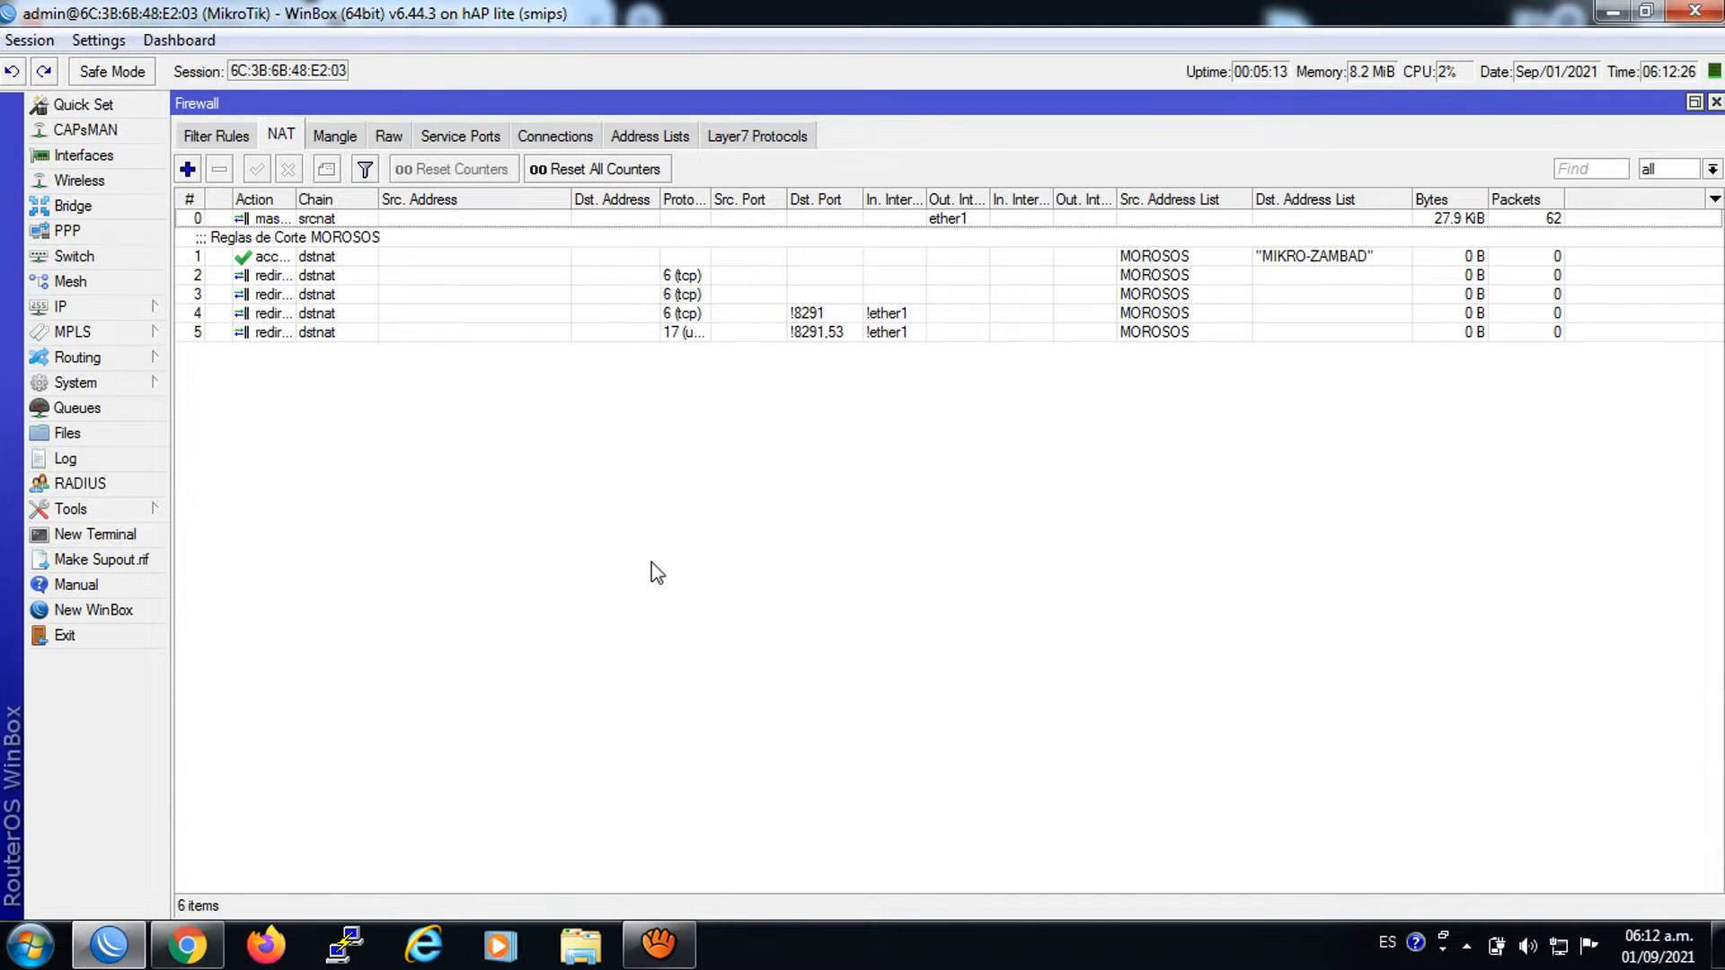
left_click(260, 259)
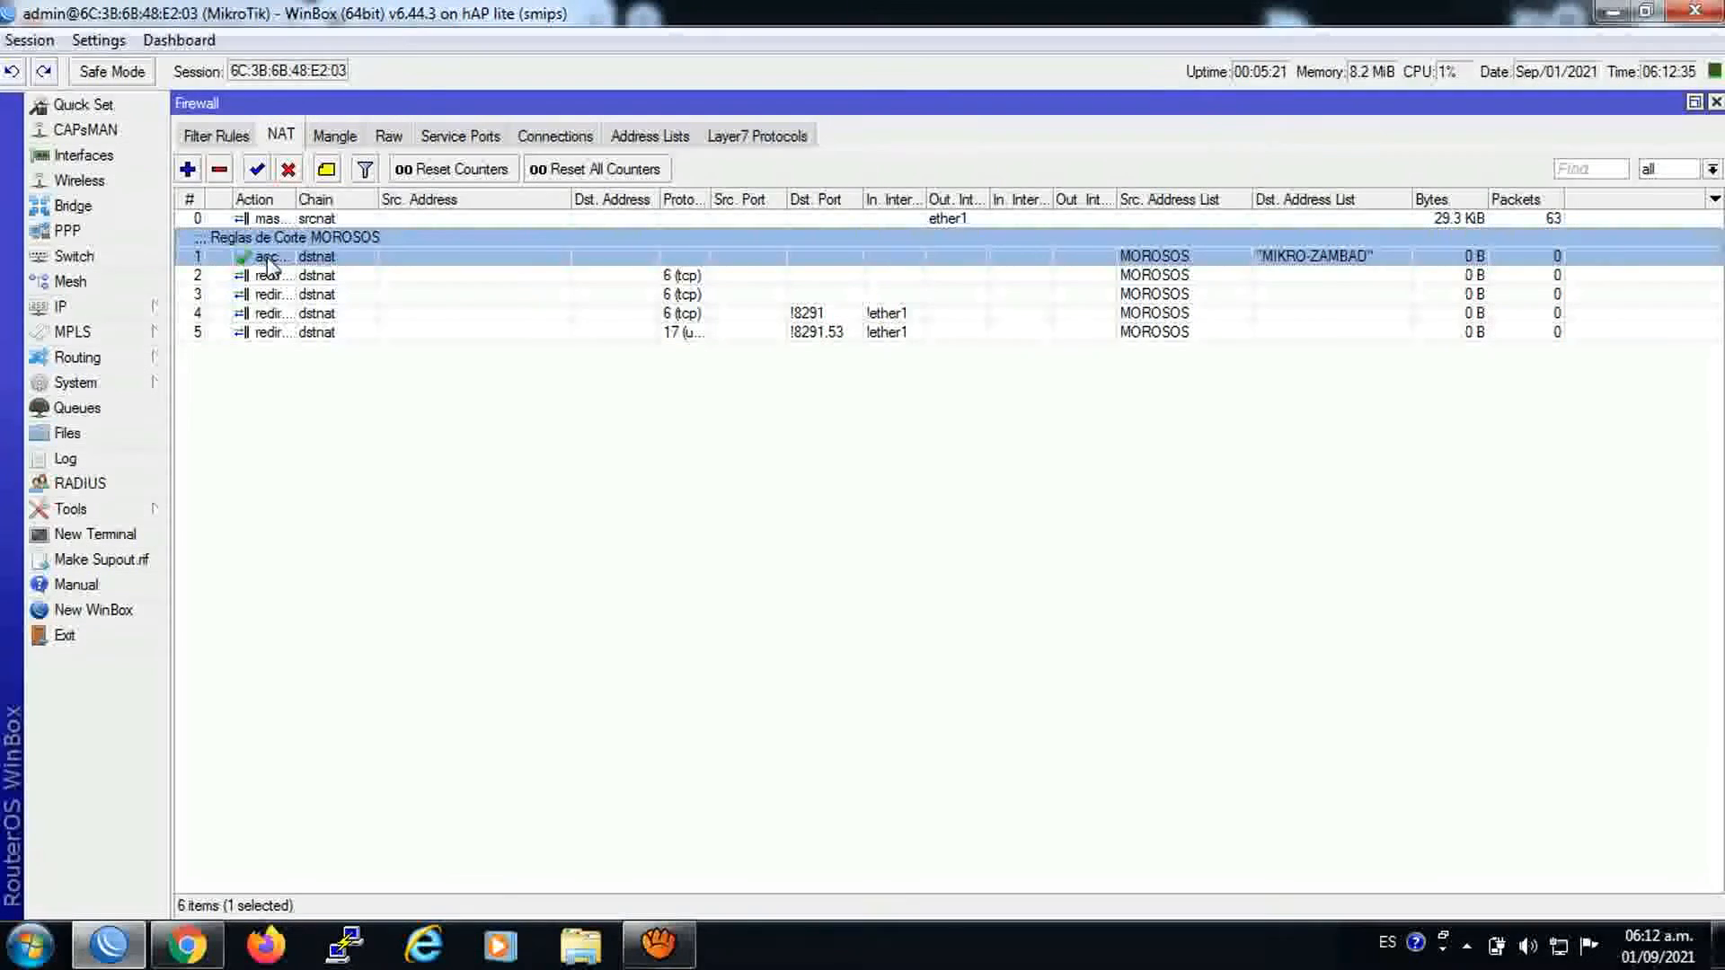
key("shift+Down")
key("shift+Down")
key("shift+Down")
key("shift+Down")
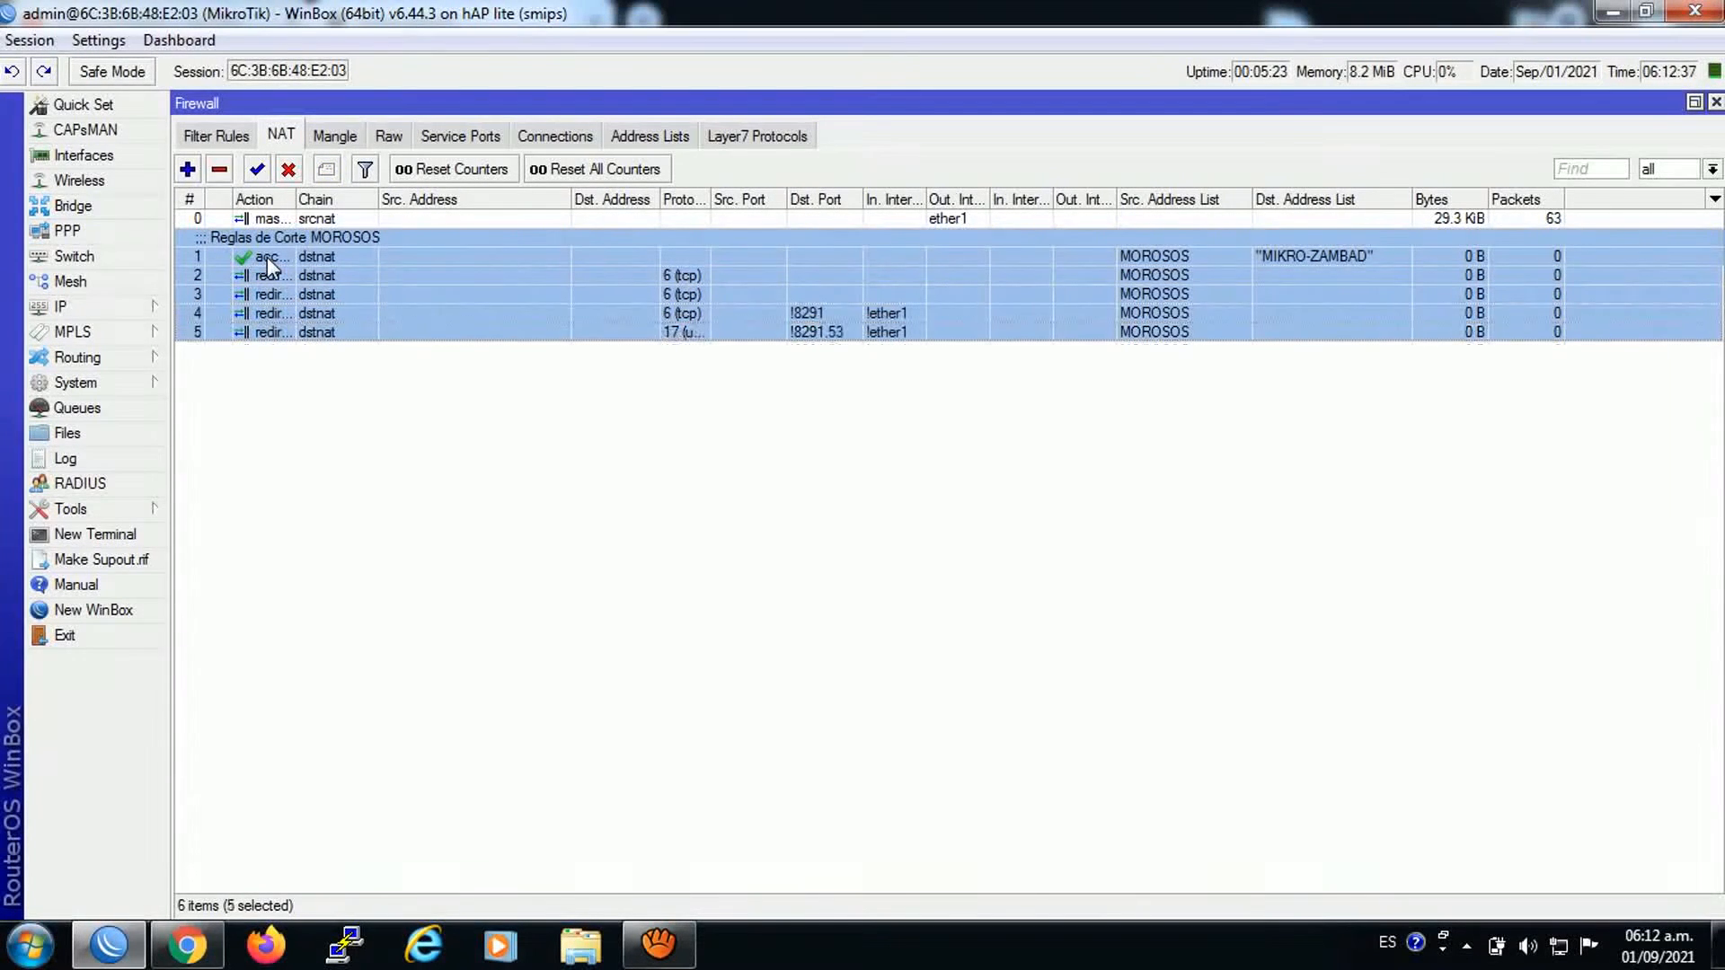
left_click(219, 169)
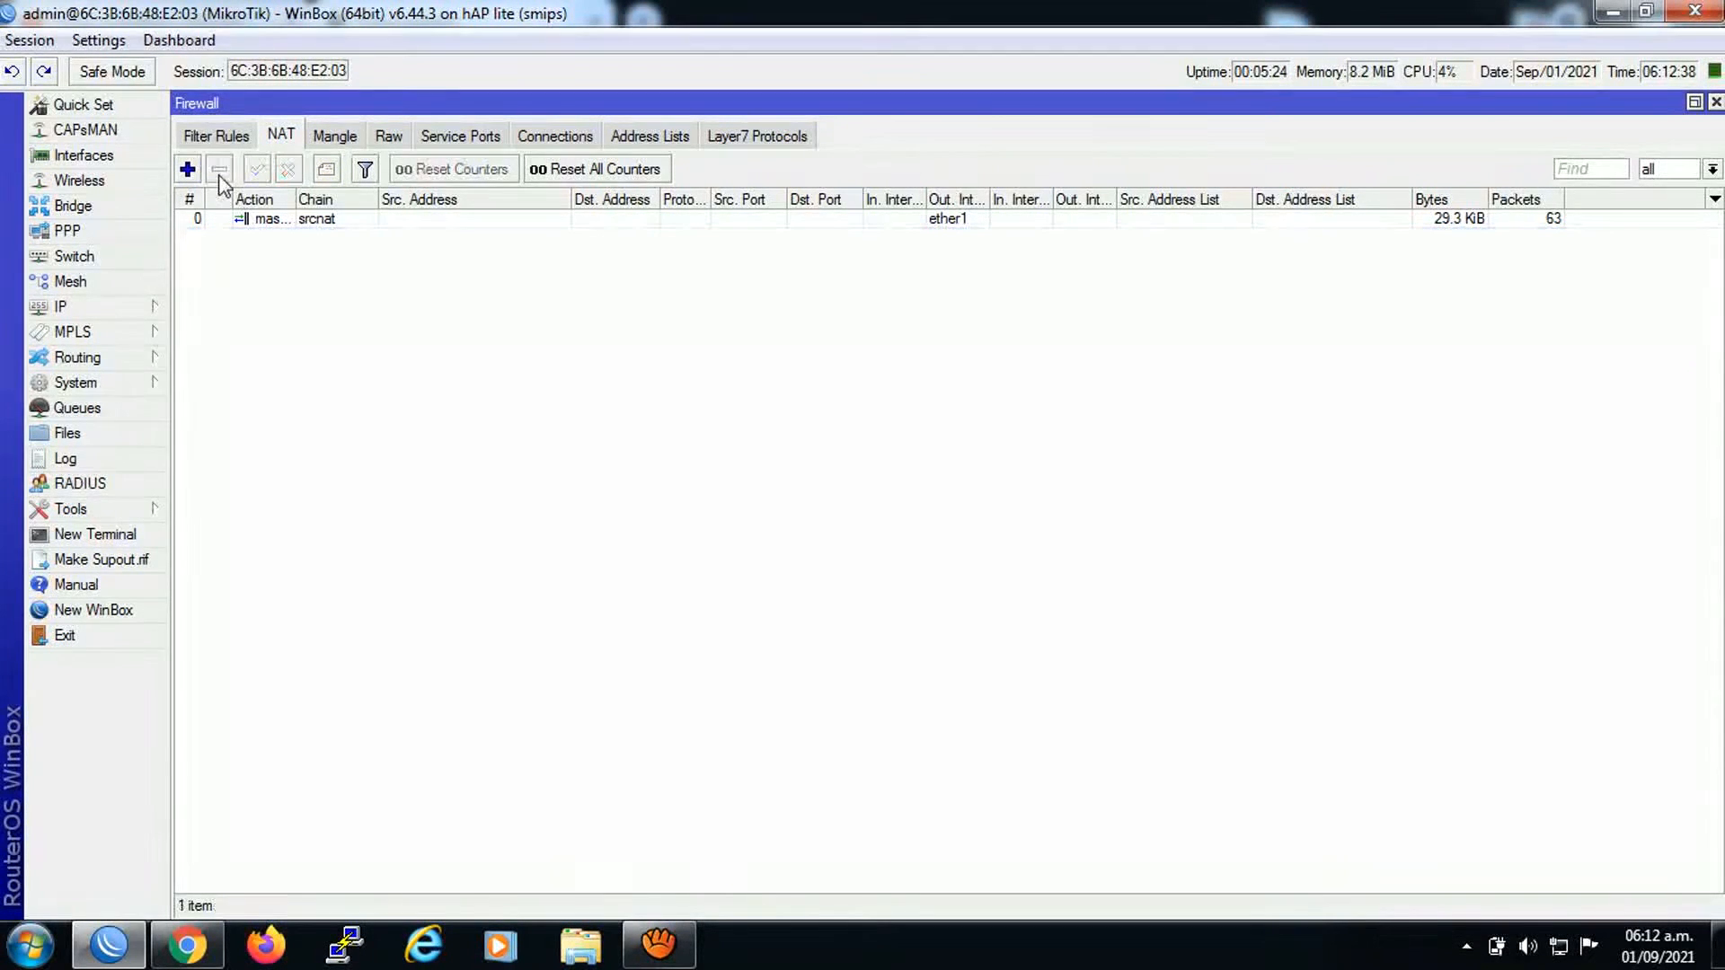
left_click(76, 305)
Step: Delete the CORTE rule from the Web Proxy Access list and close both proxy windows
left_click(215, 889)
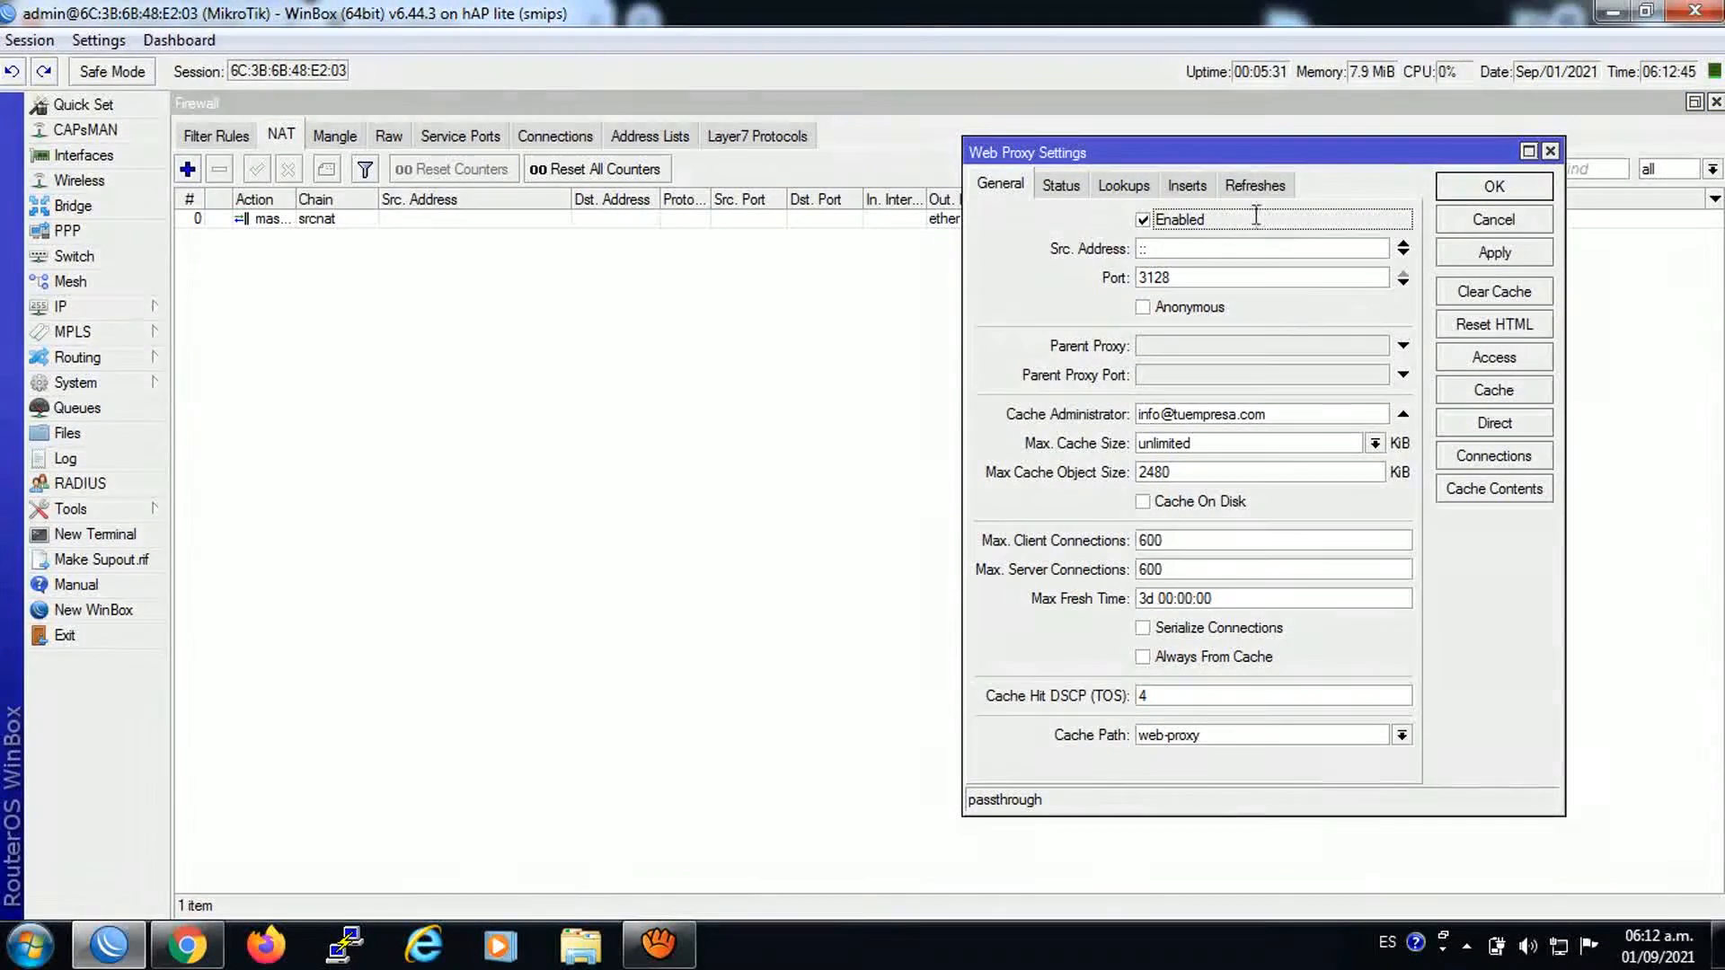
left_click(1460, 359)
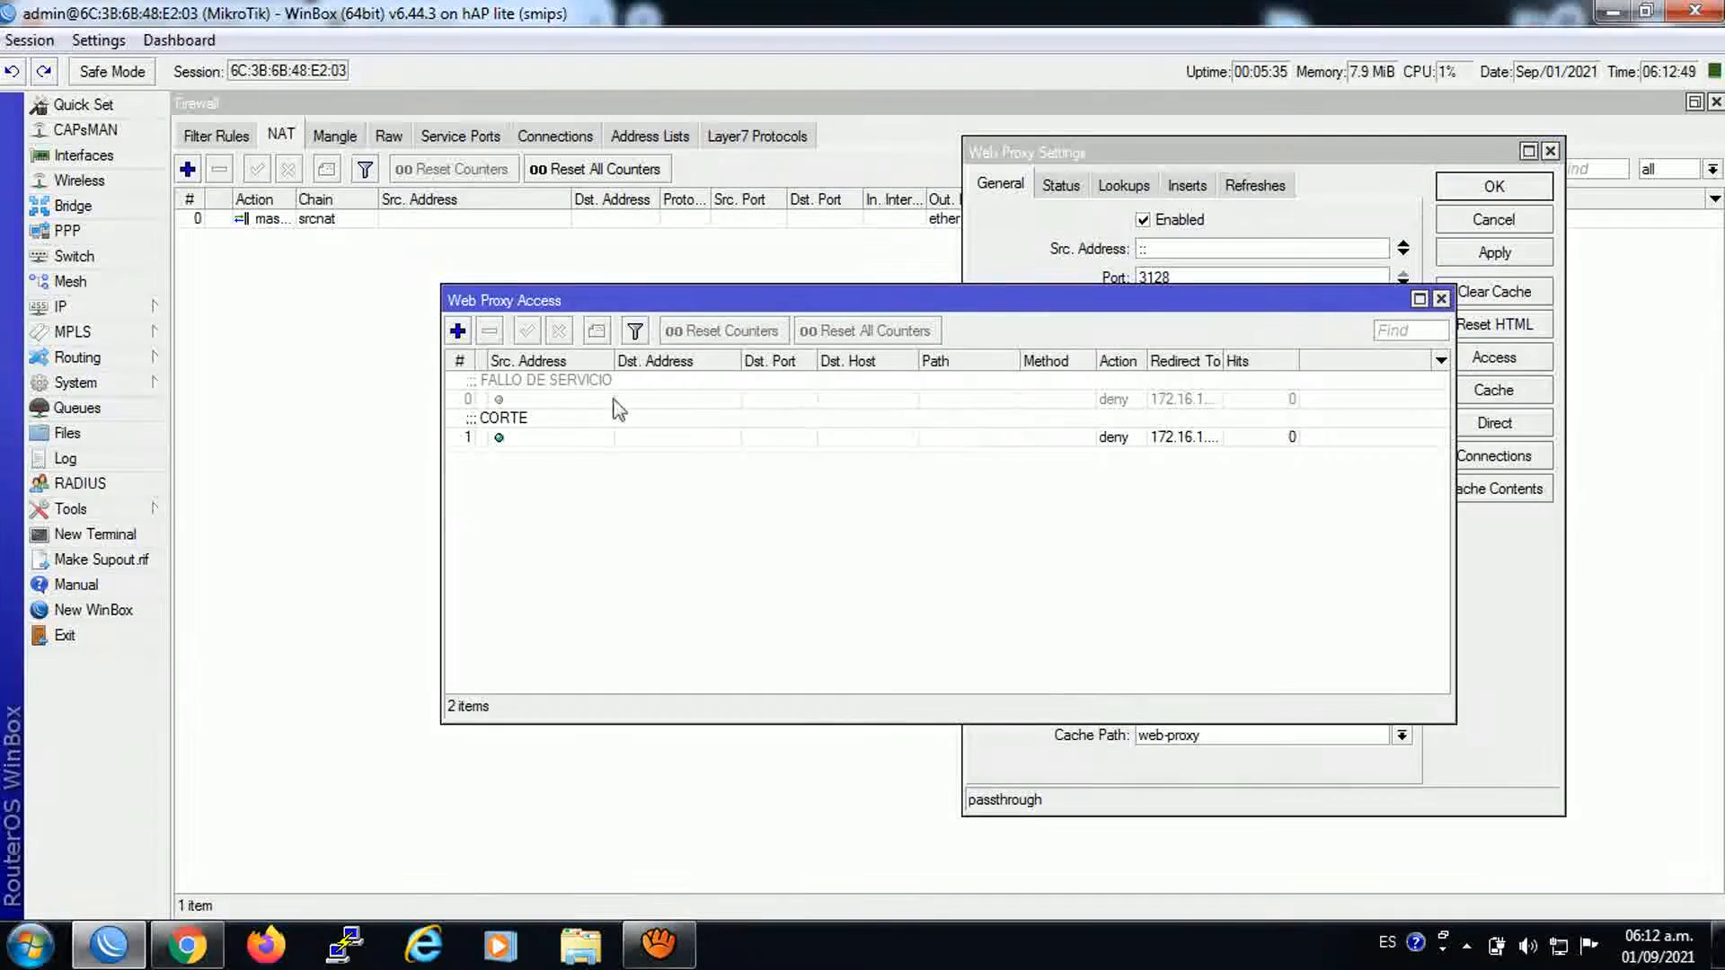
left_click(522, 438)
left_click(488, 330)
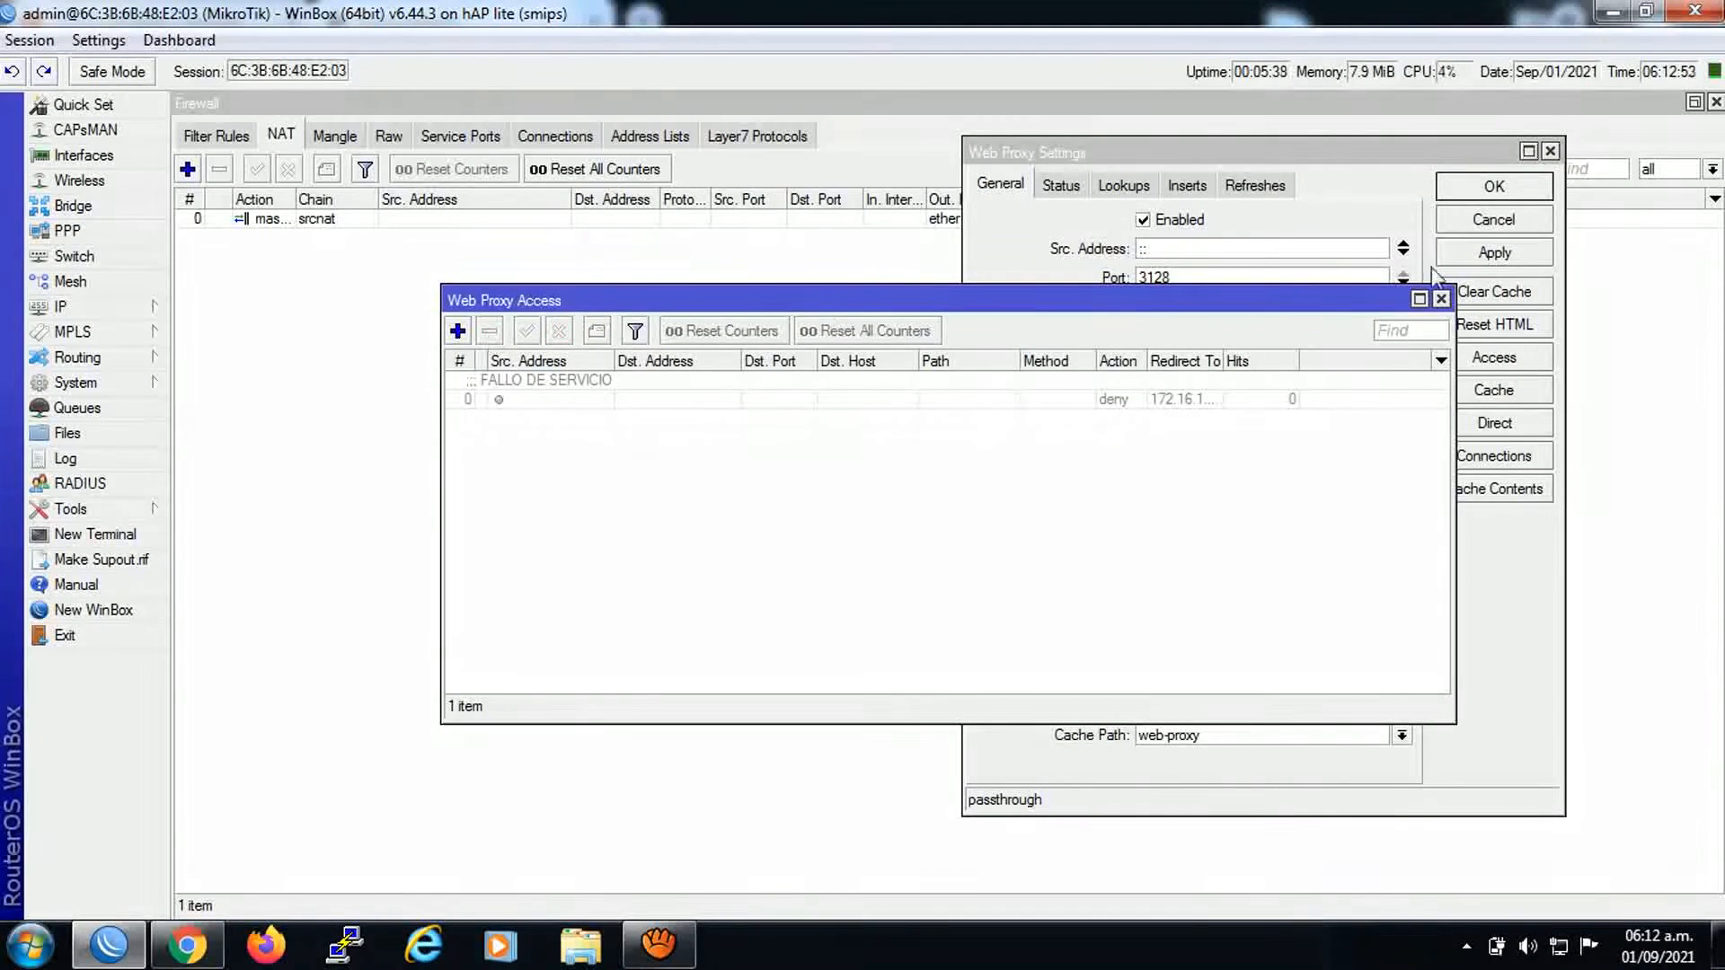
left_click(1441, 299)
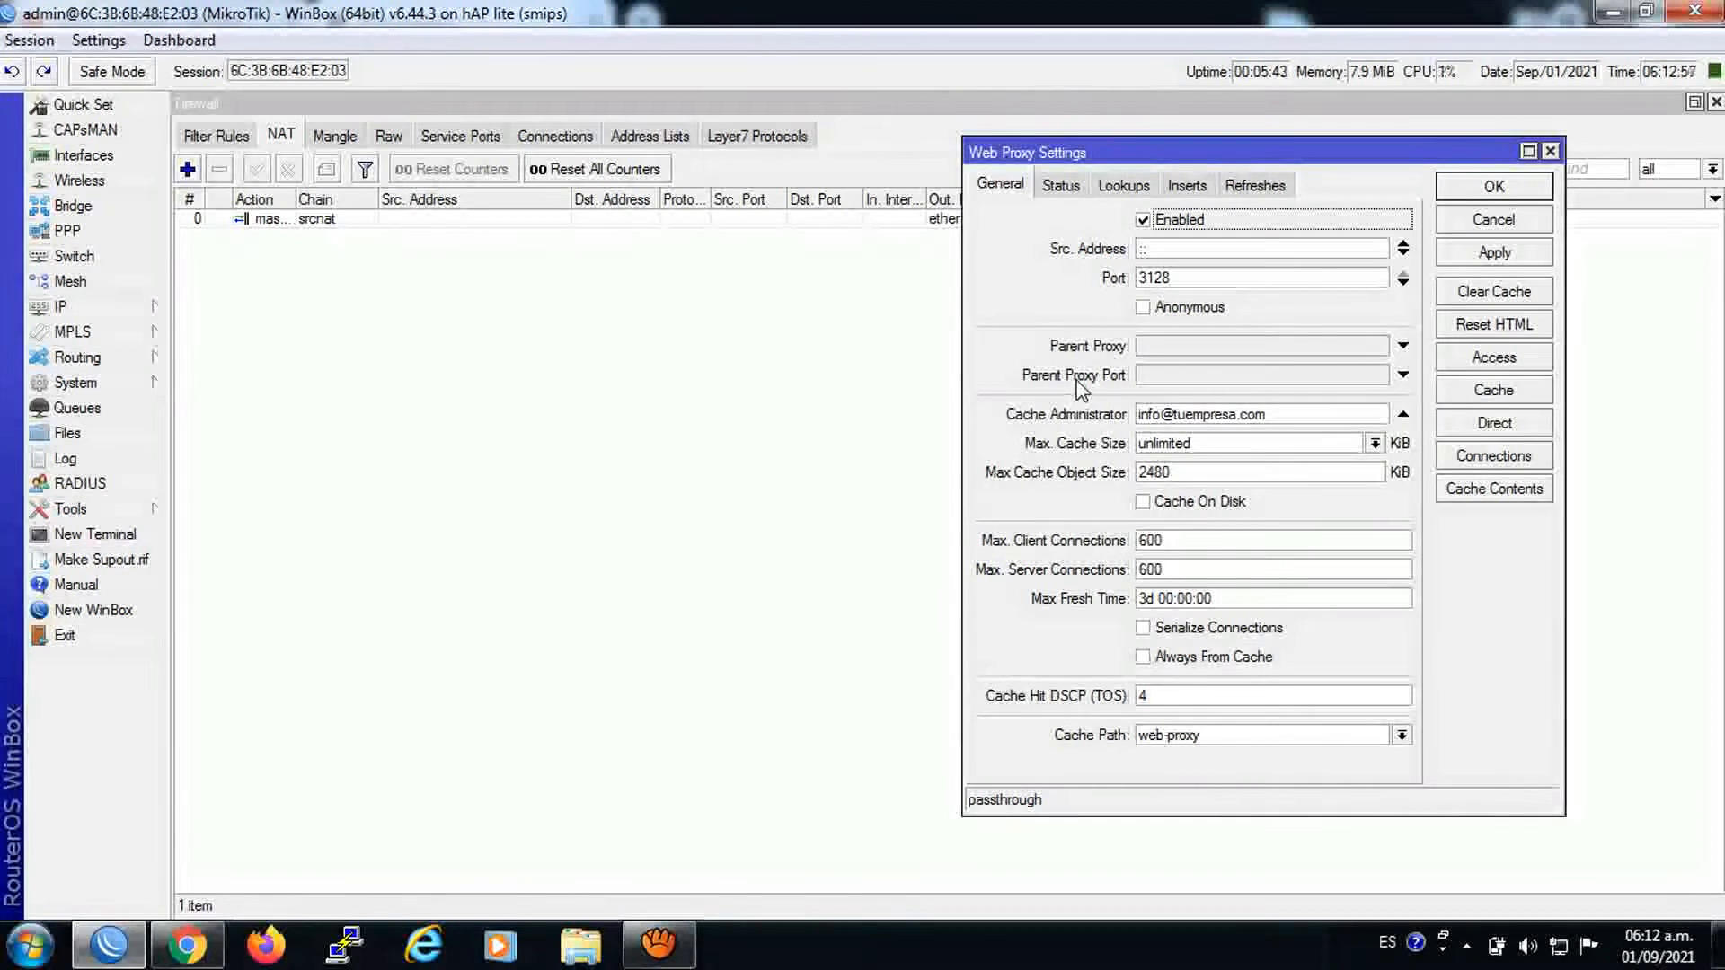
left_click(1549, 152)
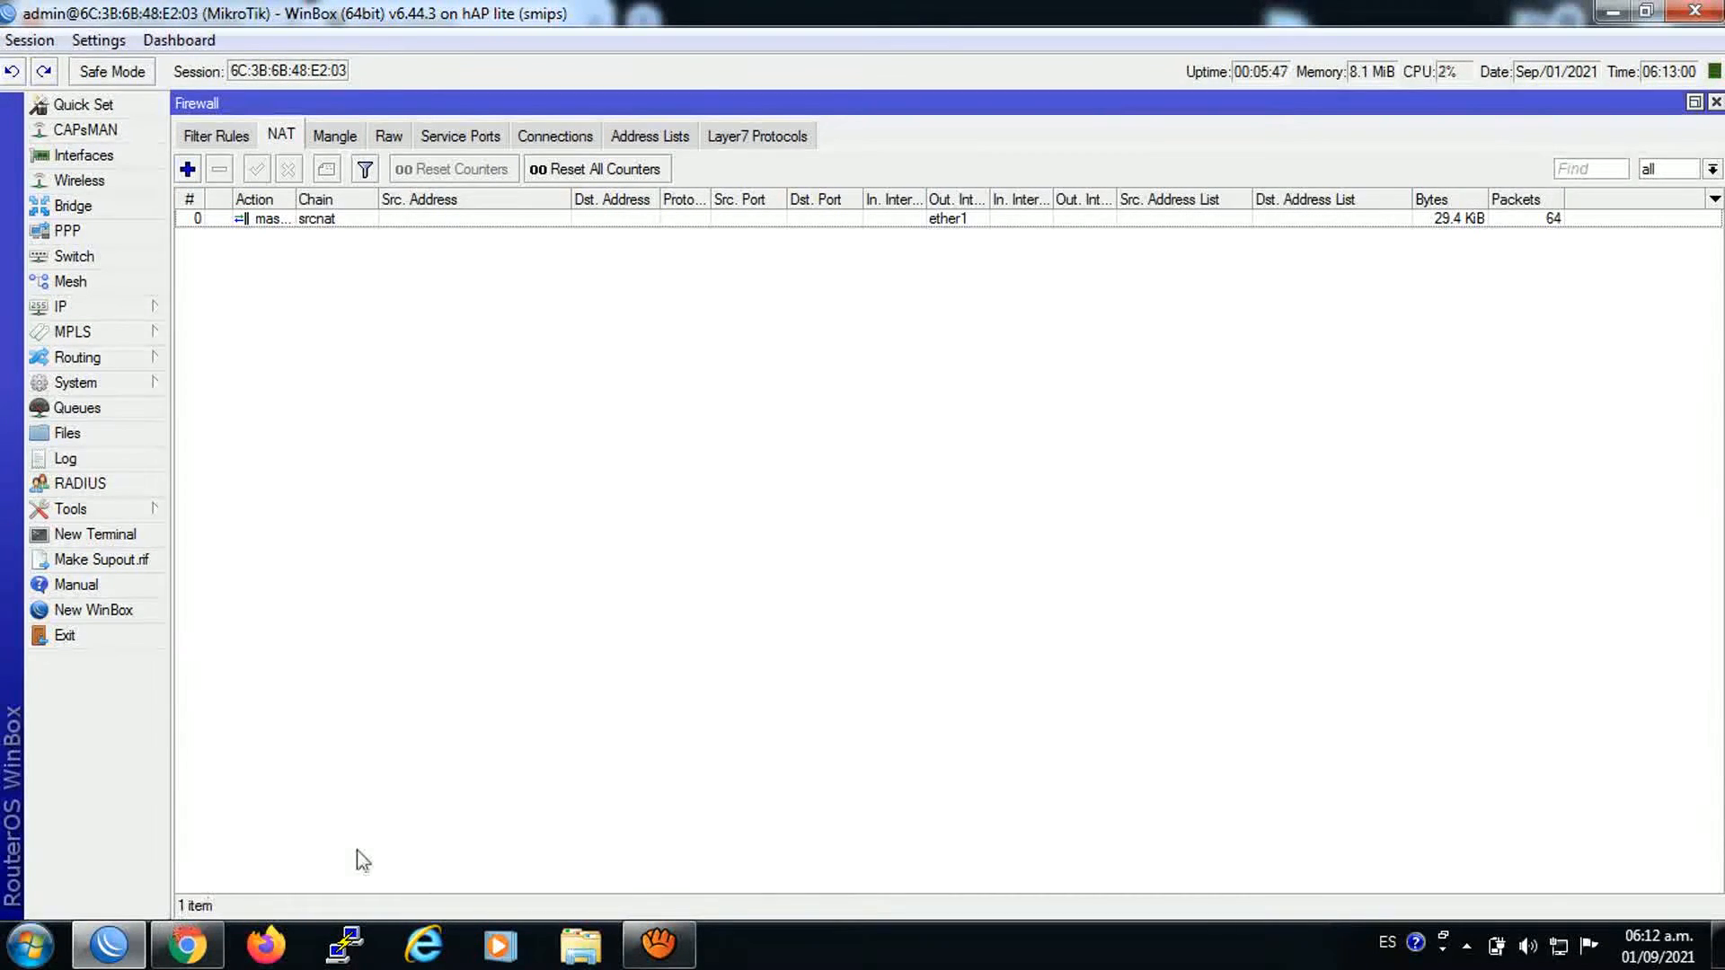
Step: Confirm the Firewall Filter Rules list is empty, then minimize WinBox and the browser
left_click(218, 138)
left_click(273, 139)
left_click(224, 139)
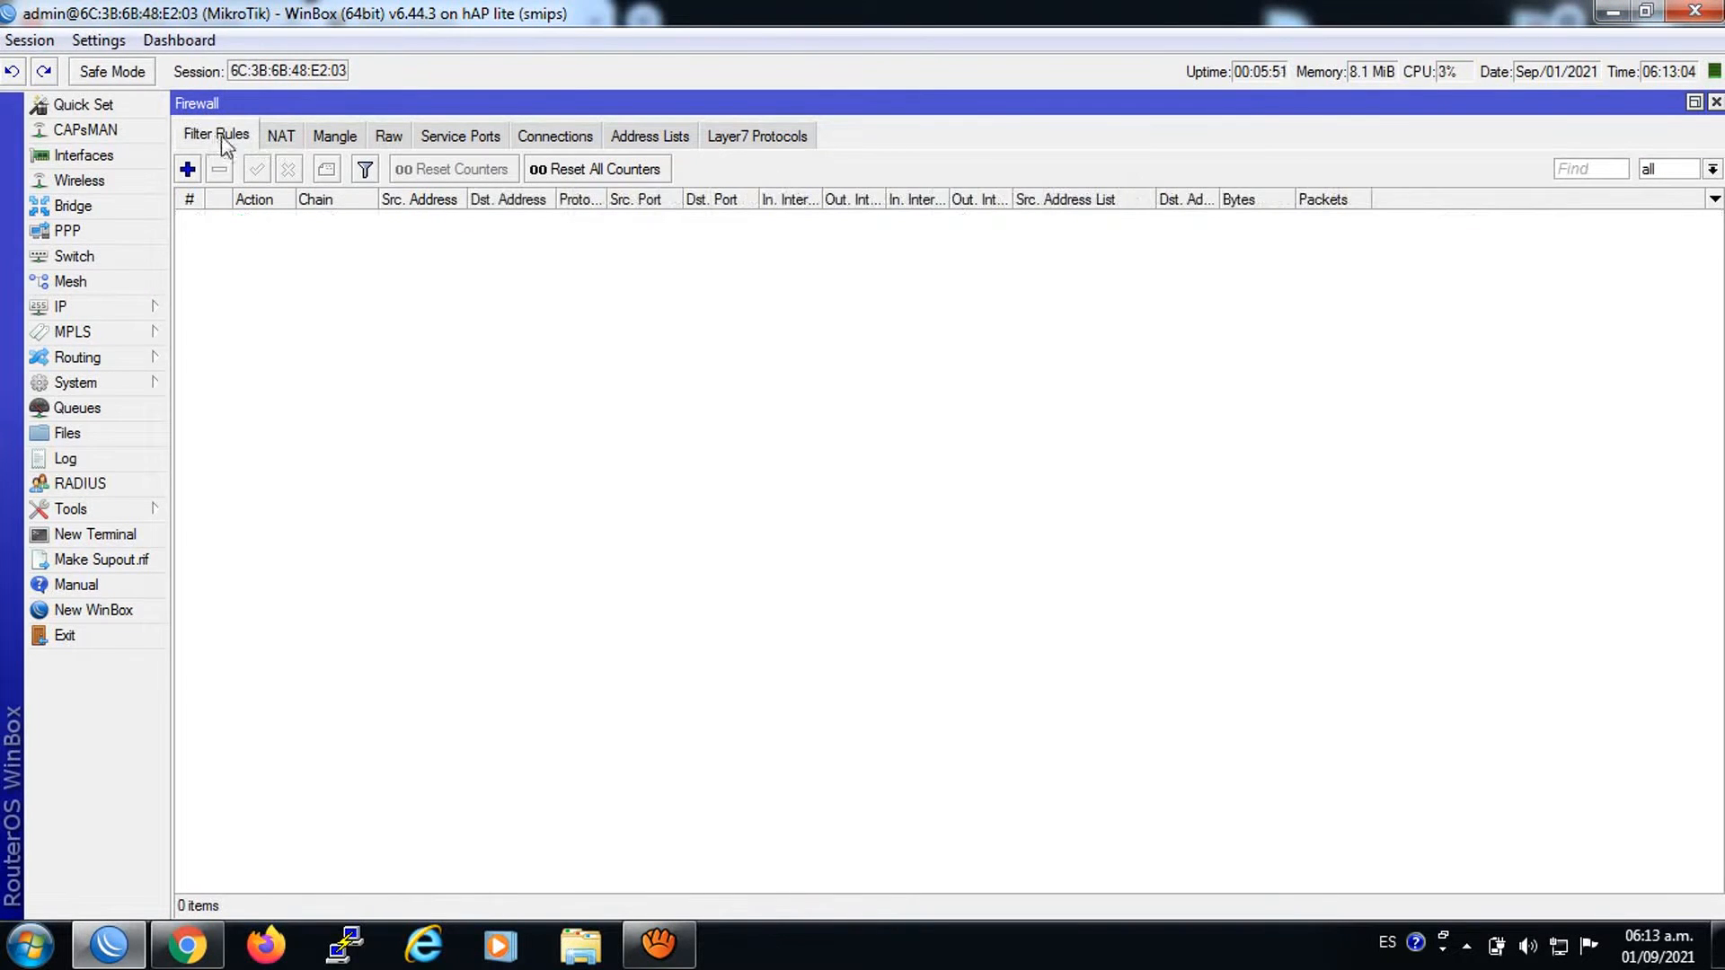
left_click(1613, 10)
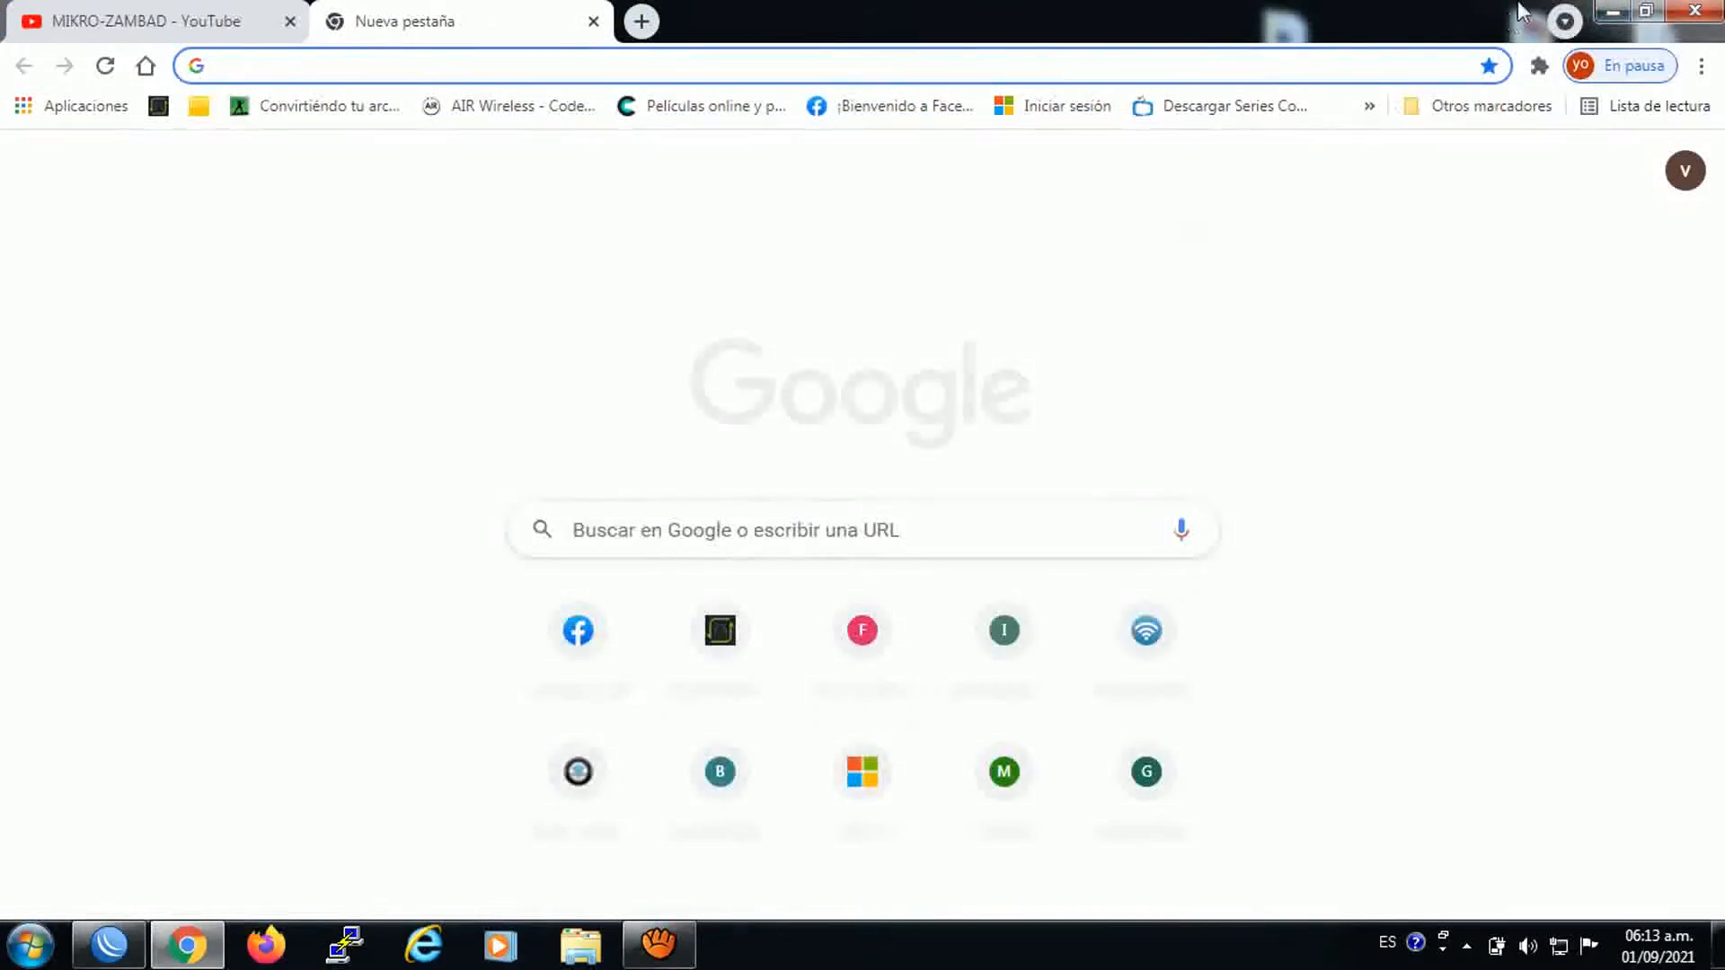
left_click(1613, 11)
Step: Copy the firewall filter and nat command blocks from the 'reglas de corte' Notepad file
double_click(916, 500)
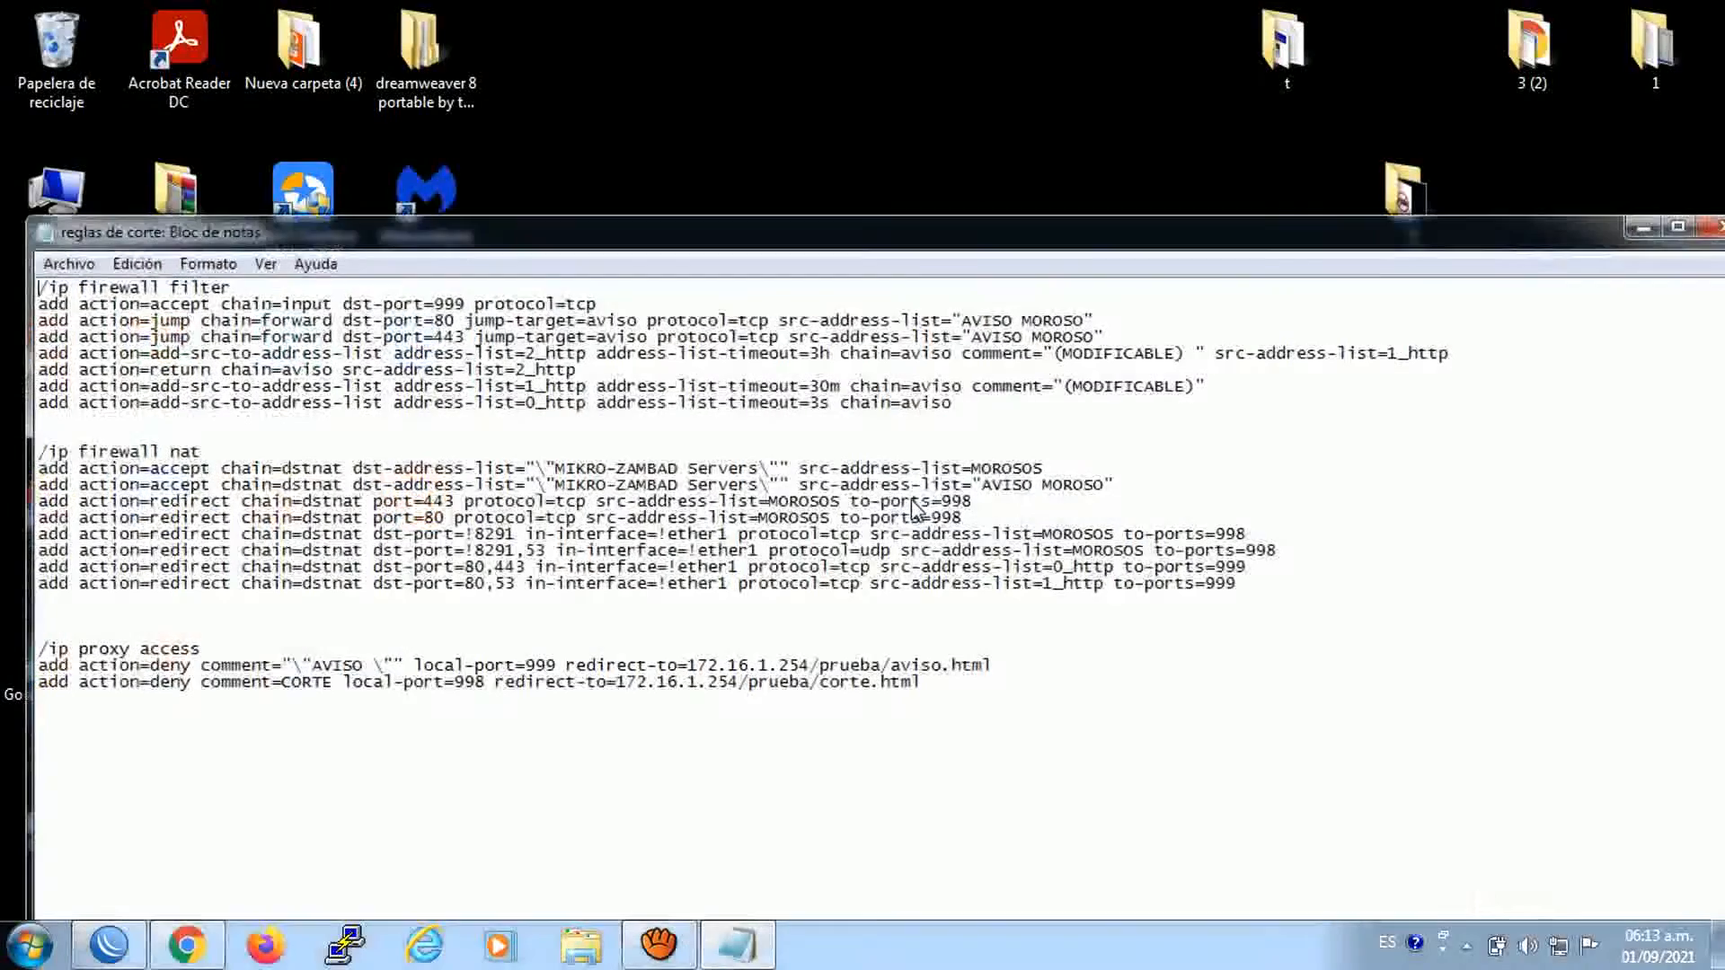
left_click_drag(39, 288, 1352, 589)
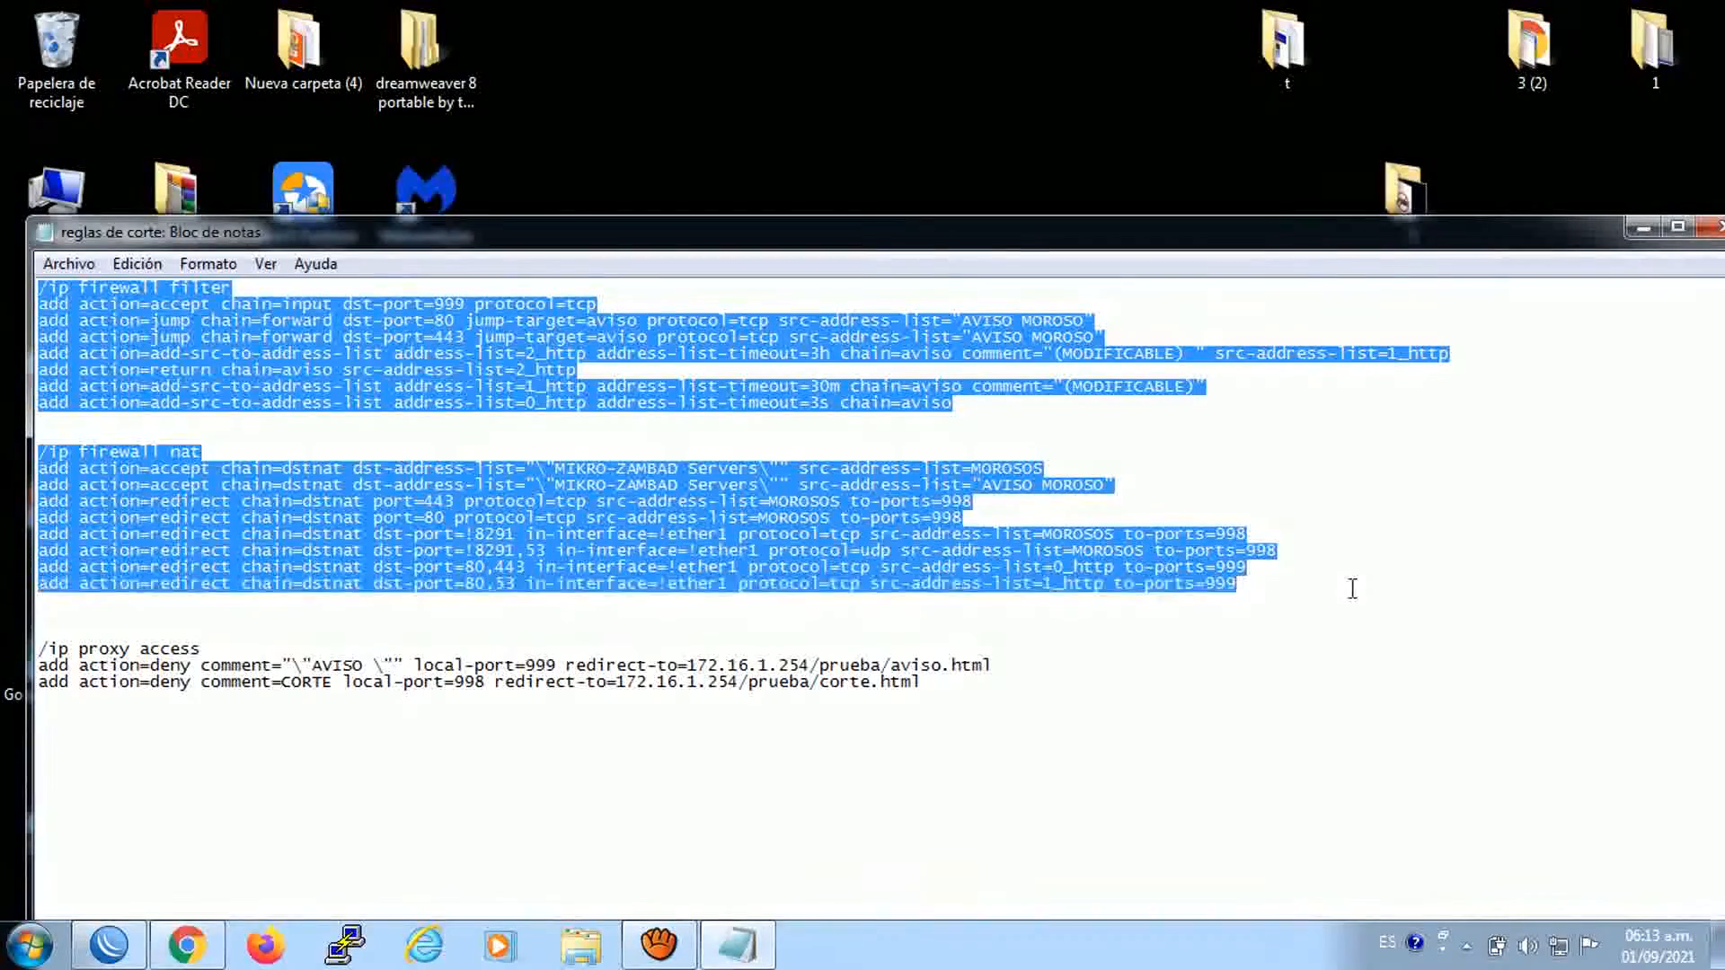
right_click(931, 553)
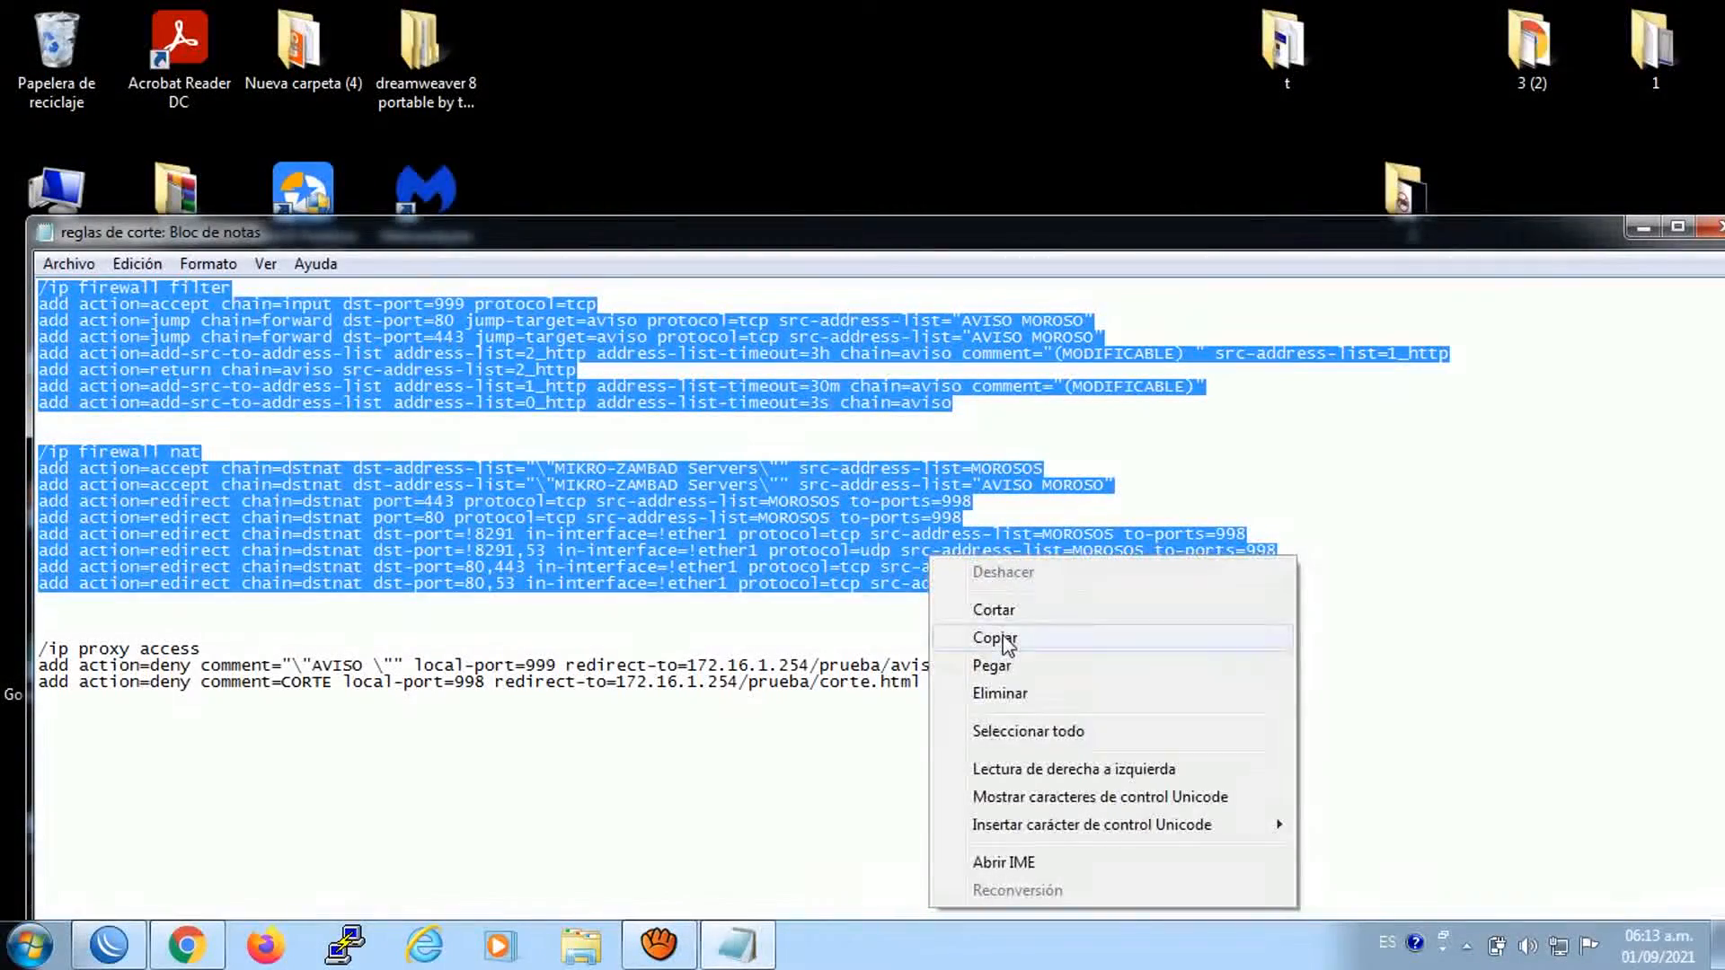
left_click(997, 634)
left_click(124, 950)
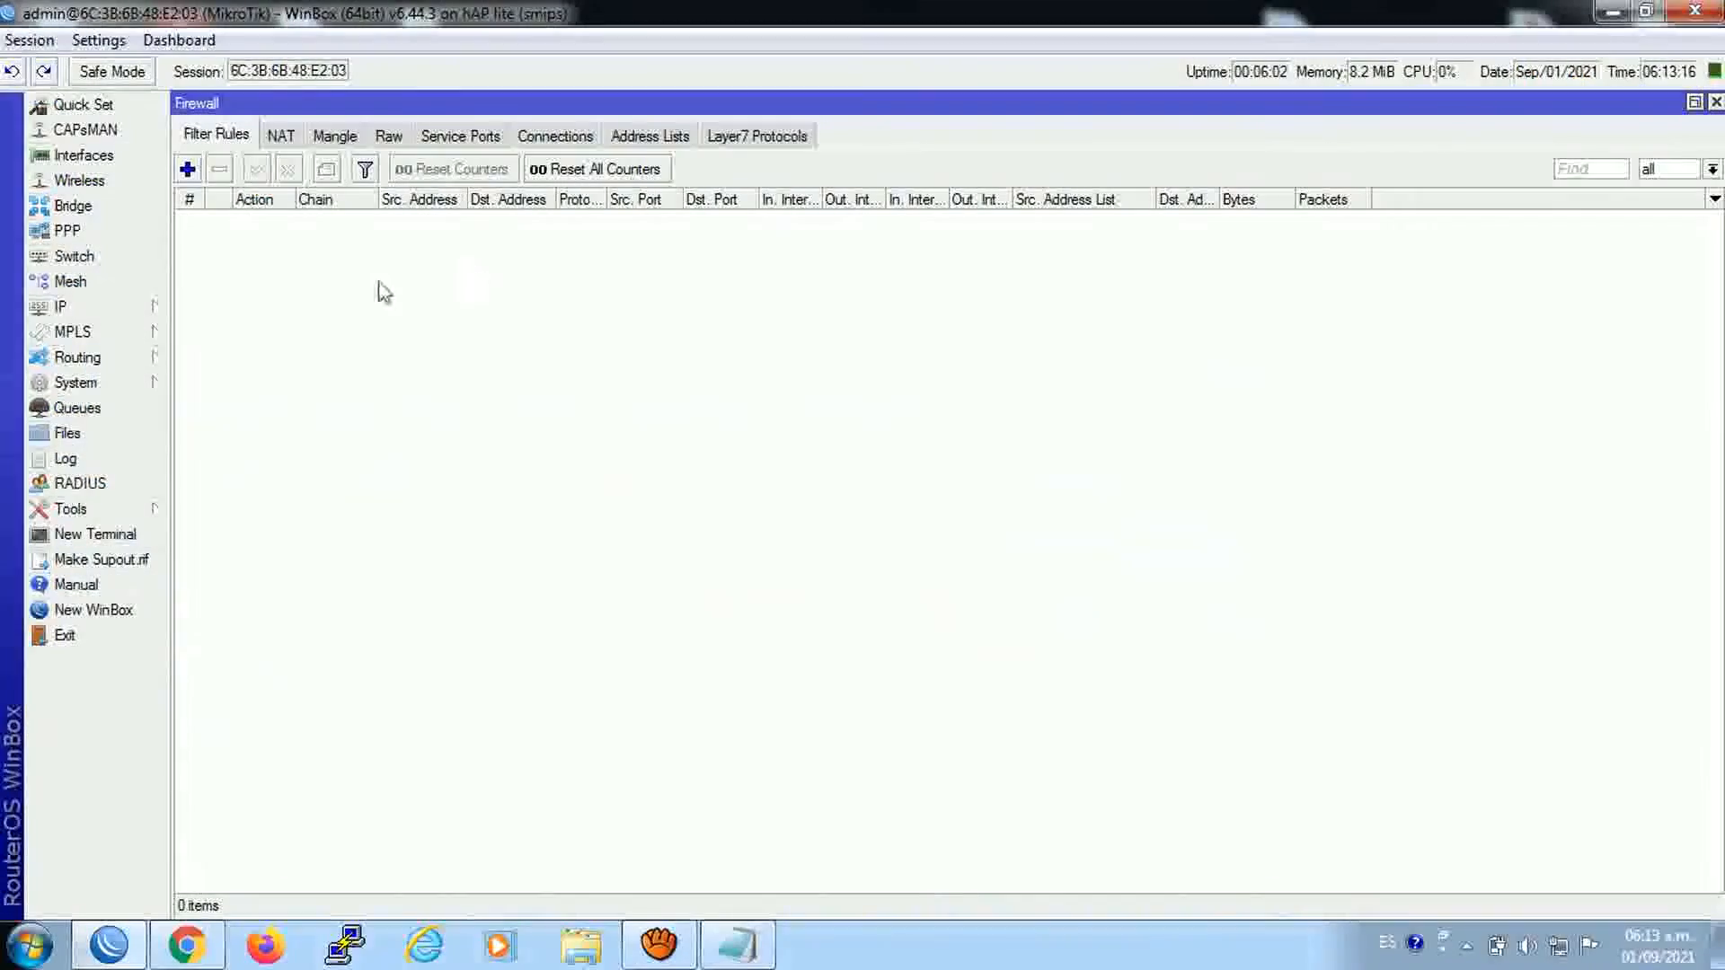
Step: Paste the copied firewall commands into a New Terminal to run them
left_click(94, 537)
right_click(889, 503)
left_click(947, 609)
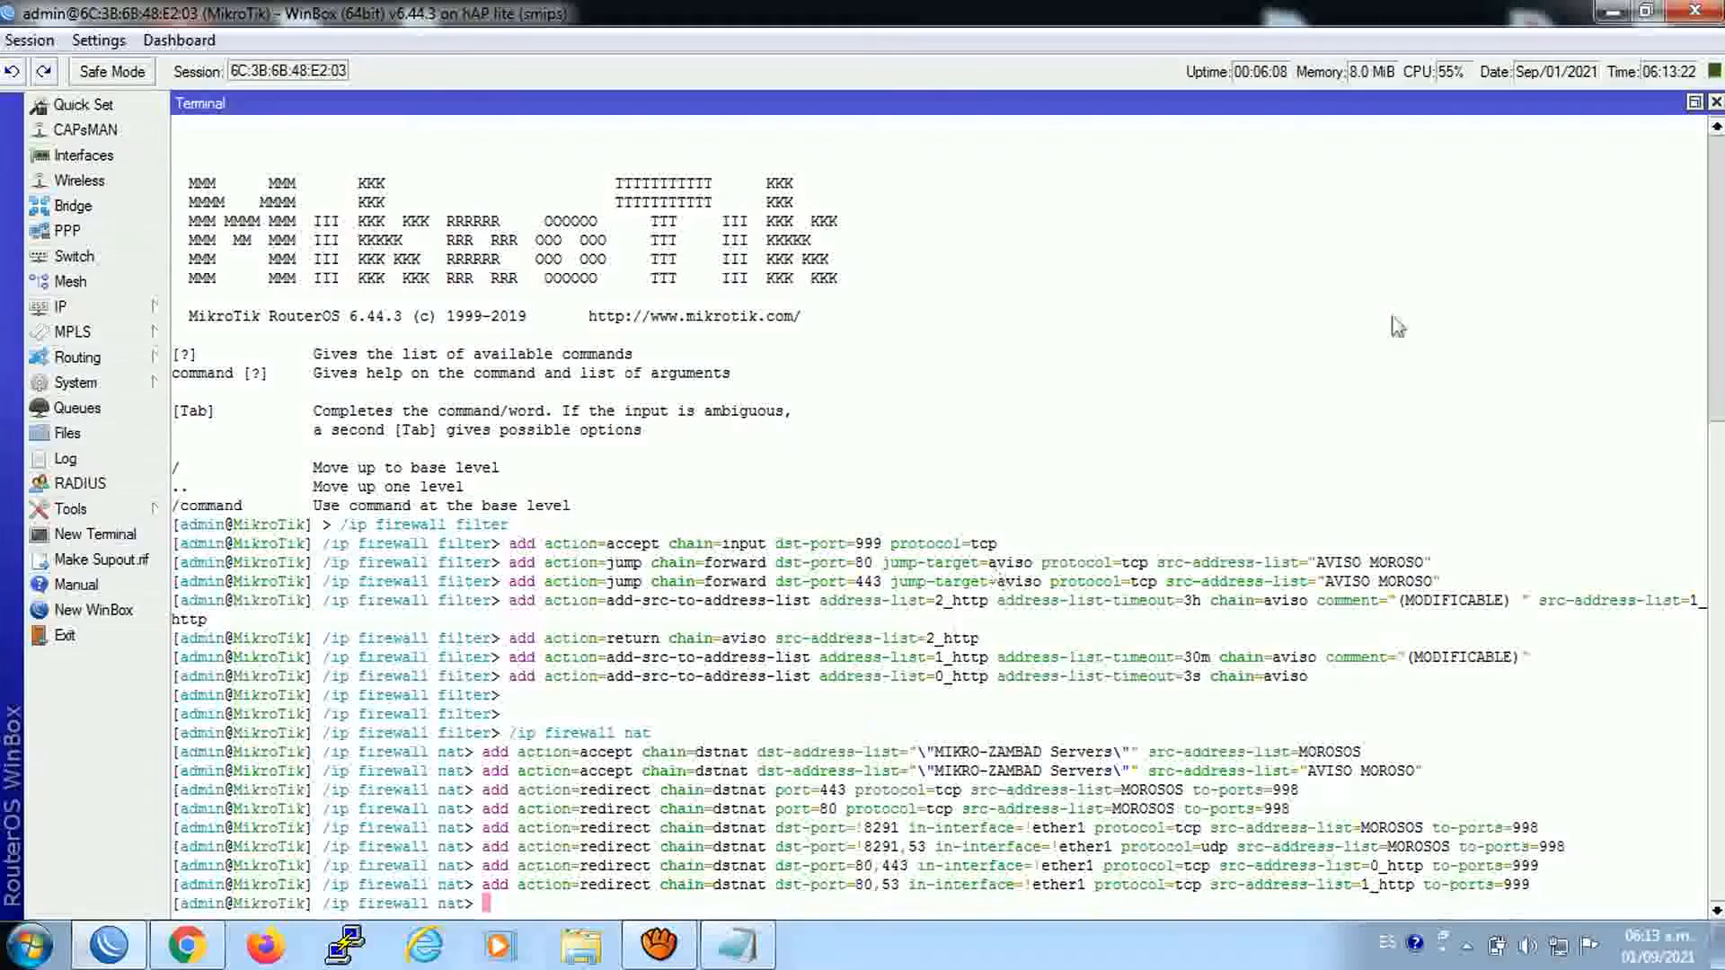
Step: Review the result: seven aviso/jump filter rules and nine NAT rules including MOROSOS redirects
left_click(1714, 102)
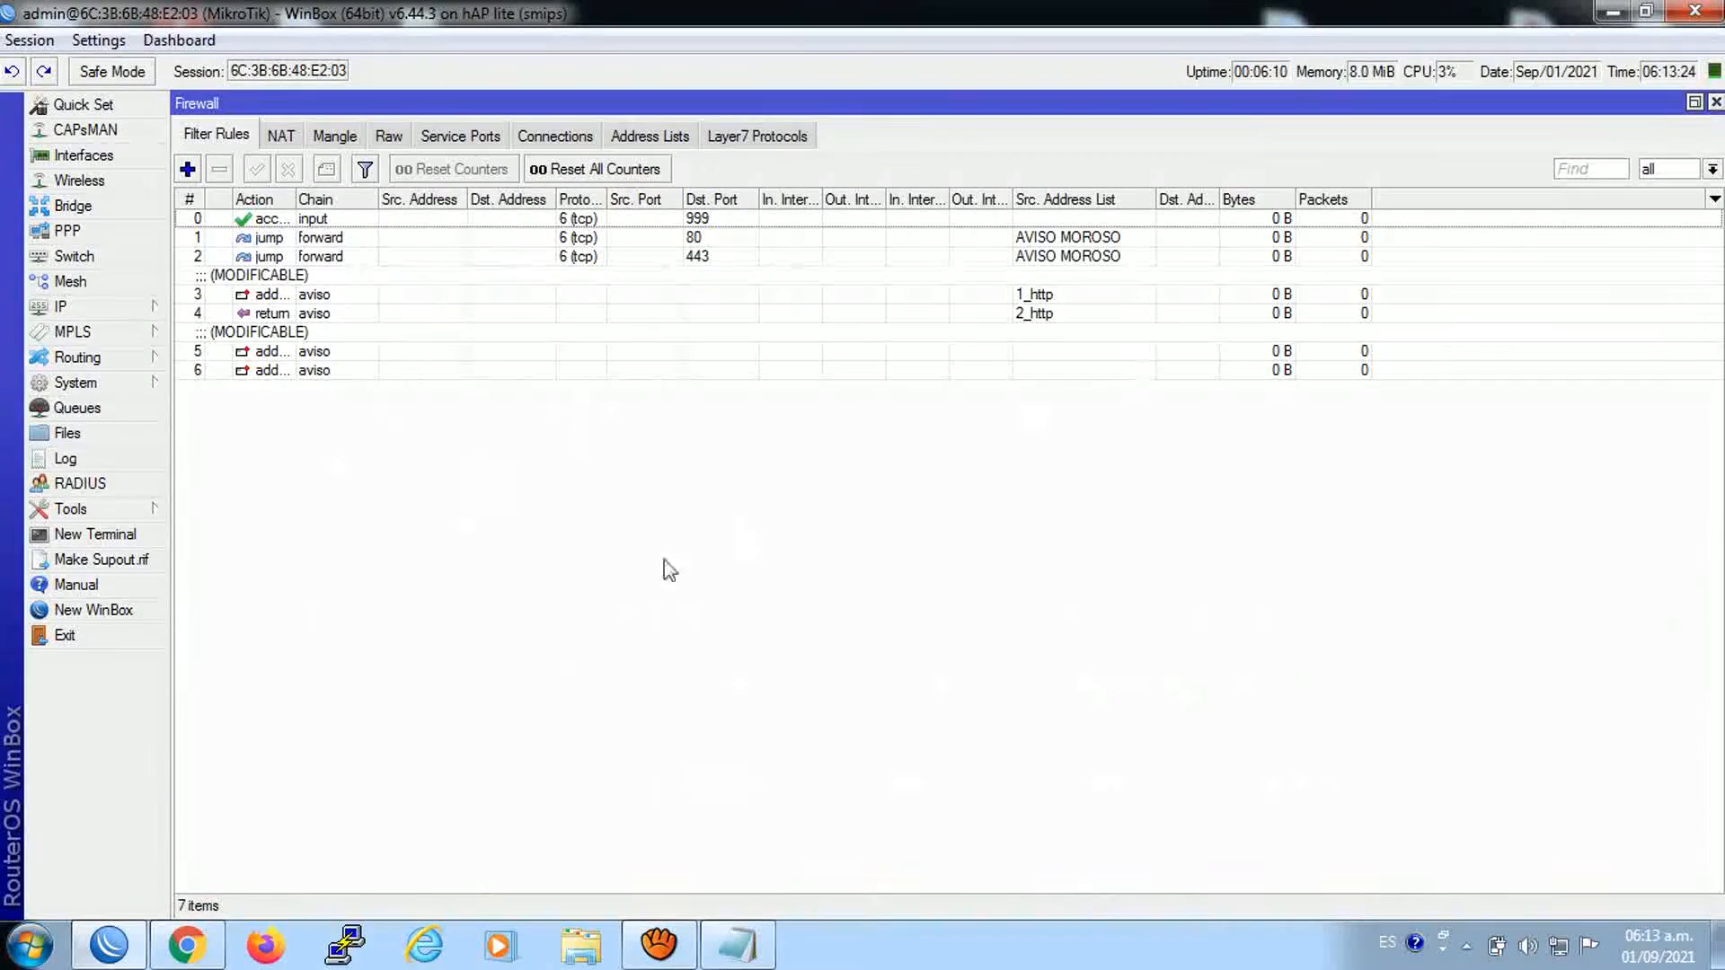
left_click(280, 136)
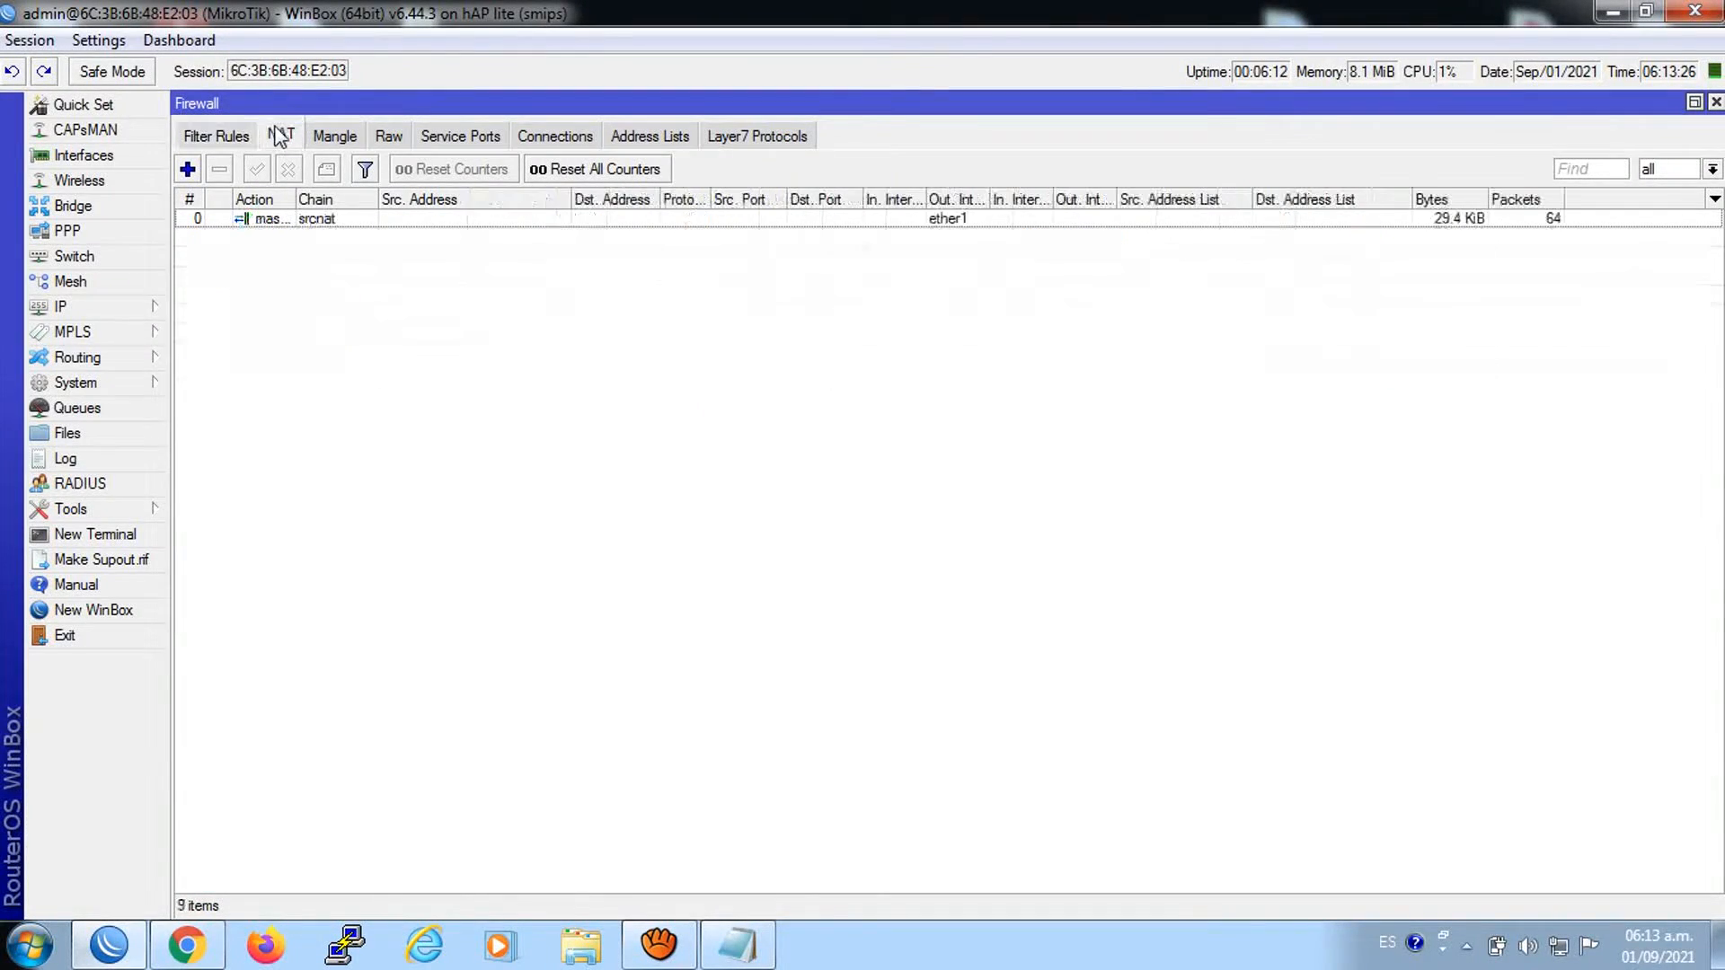
left_click(219, 135)
left_click(277, 138)
left_click(227, 137)
left_click(279, 137)
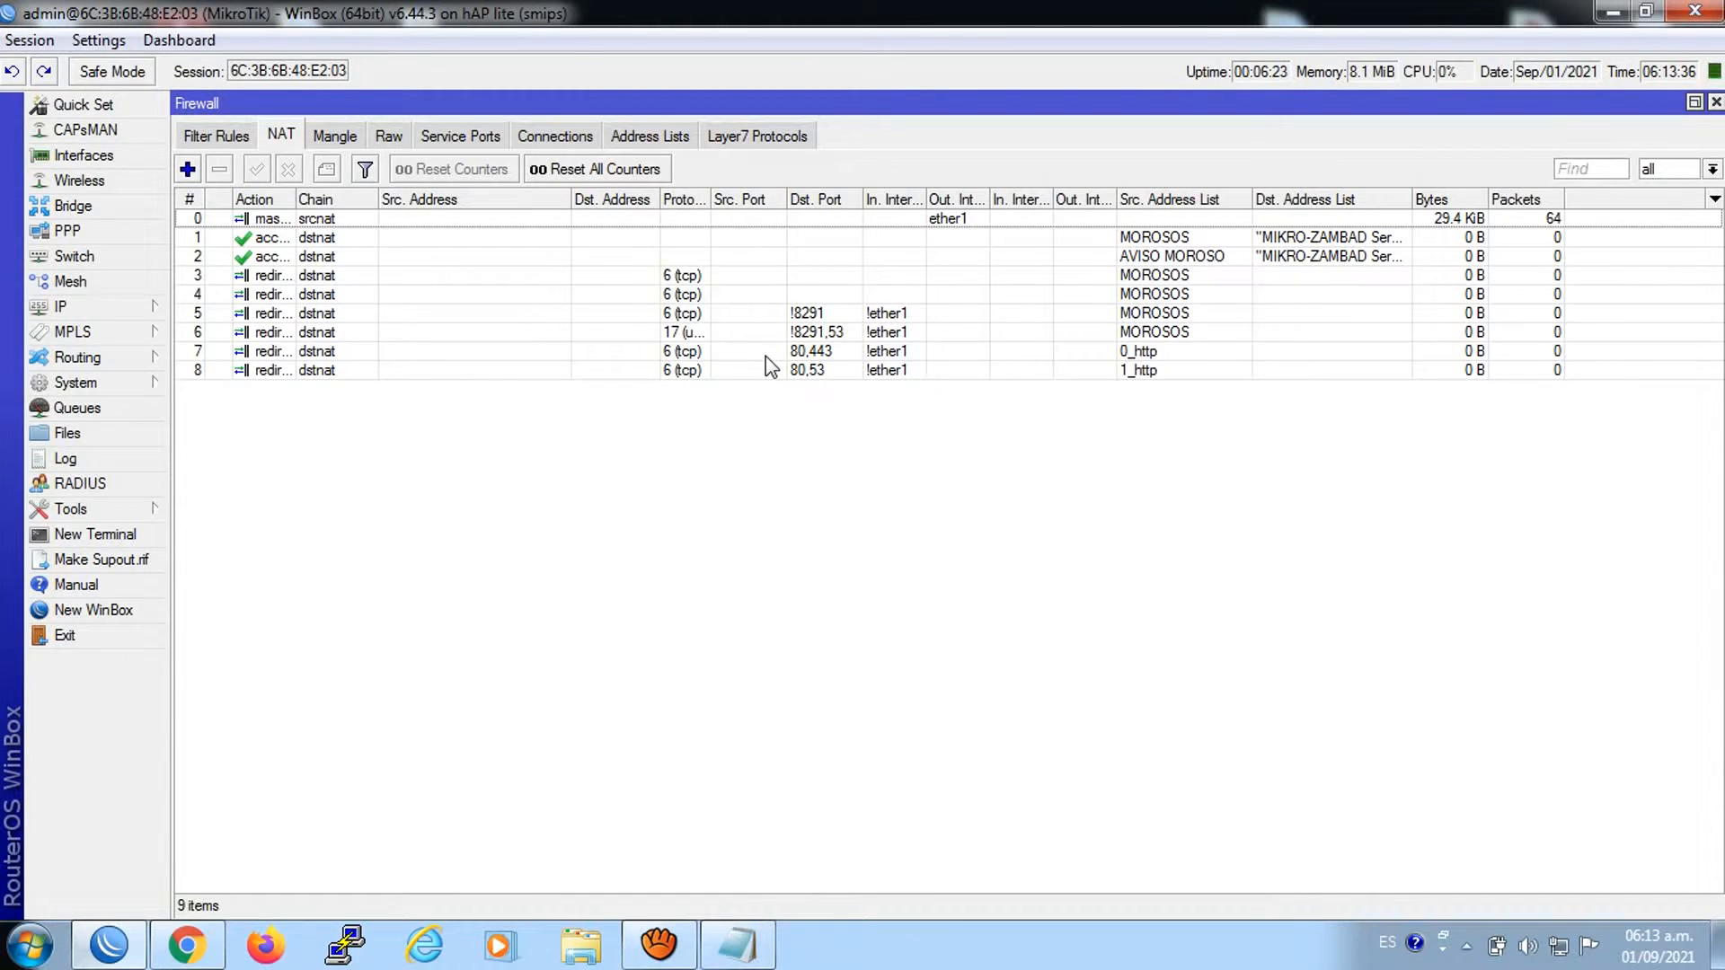
left_click(245, 138)
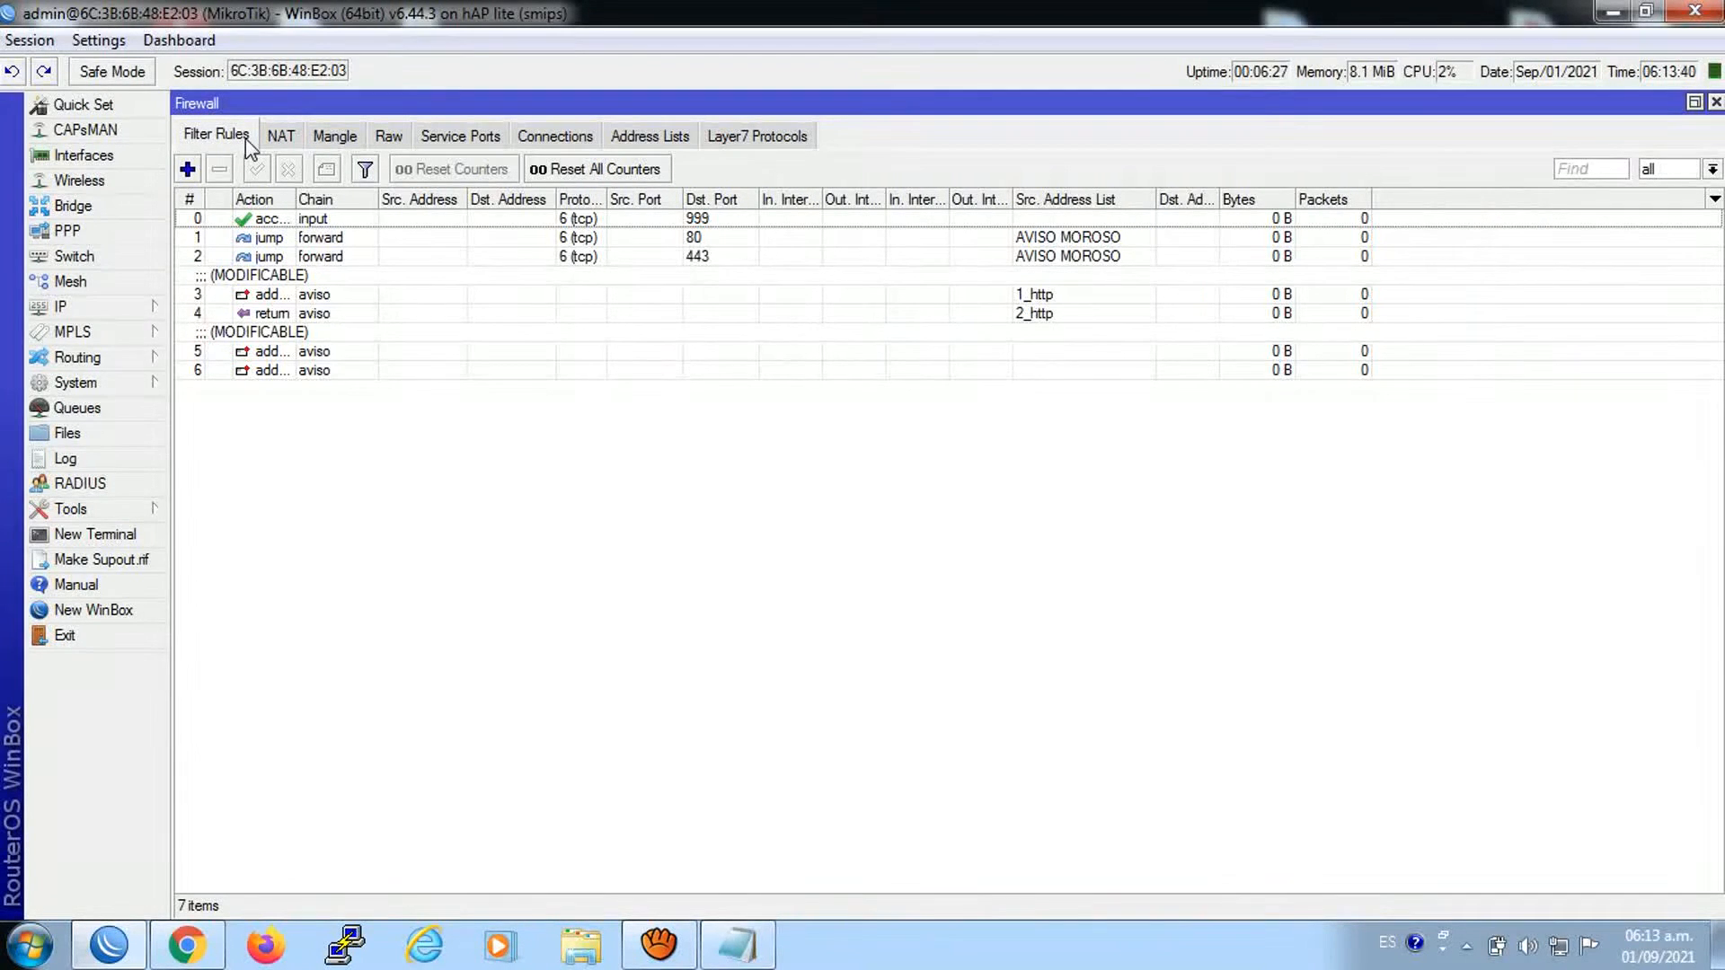
left_click(272, 274)
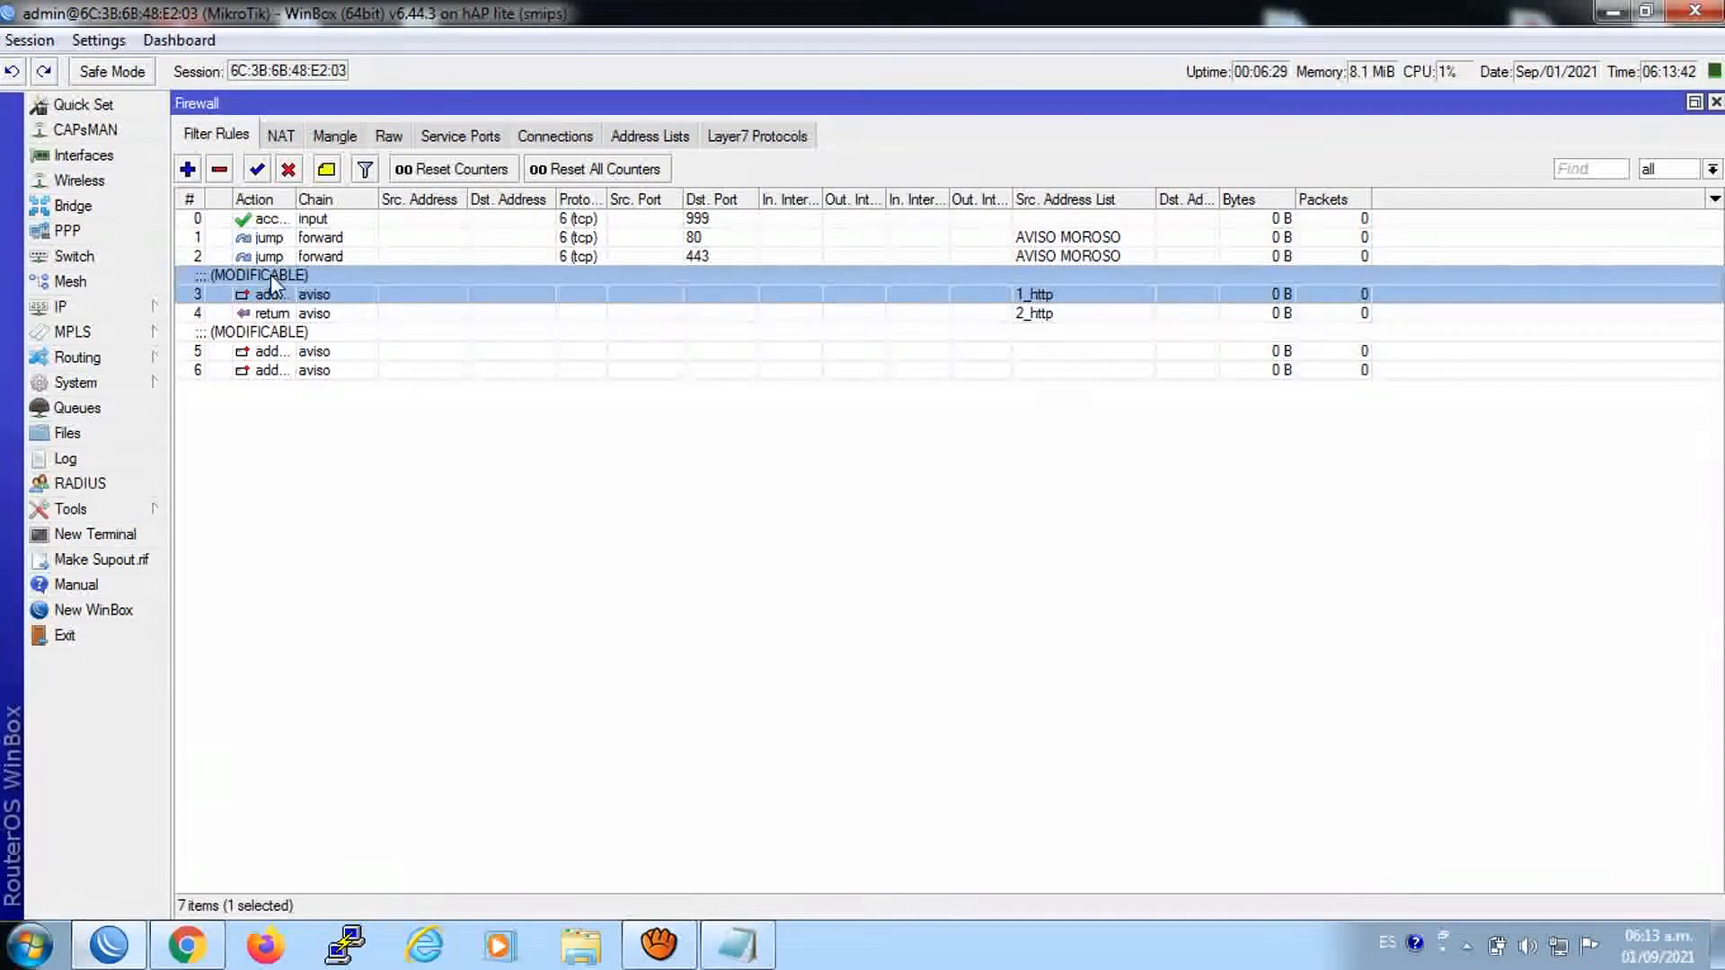
left_click(274, 335)
left_click(272, 296)
left_click(271, 346)
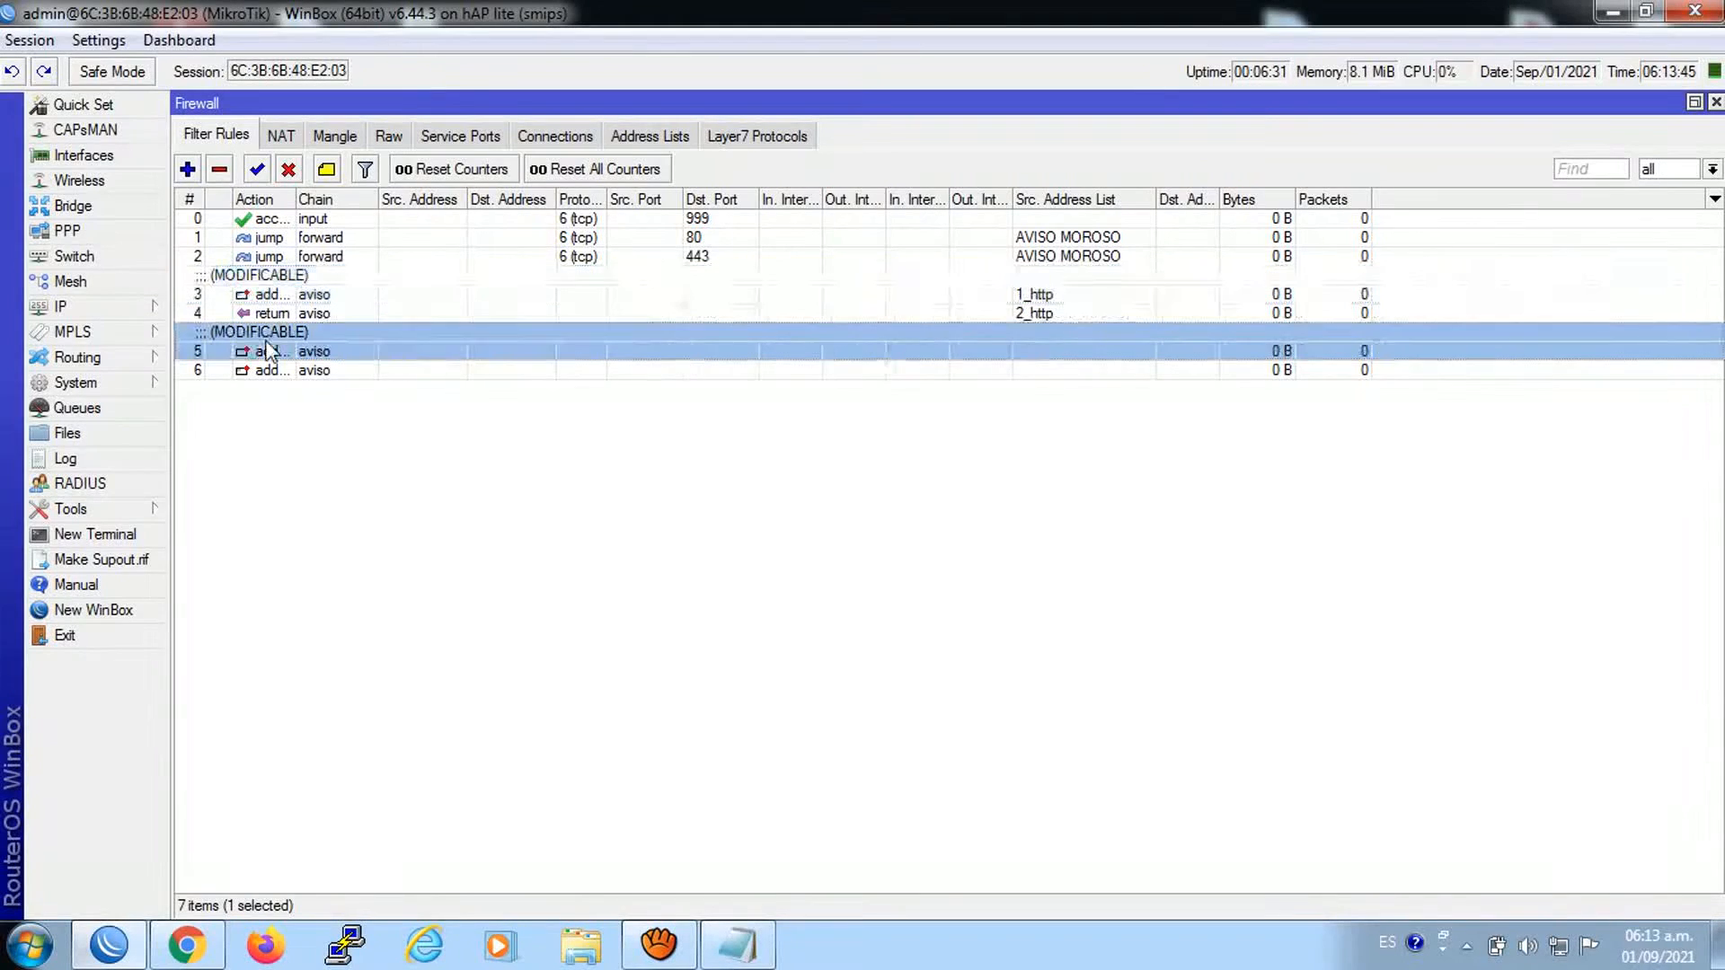
left_click(255, 272)
left_click(257, 346)
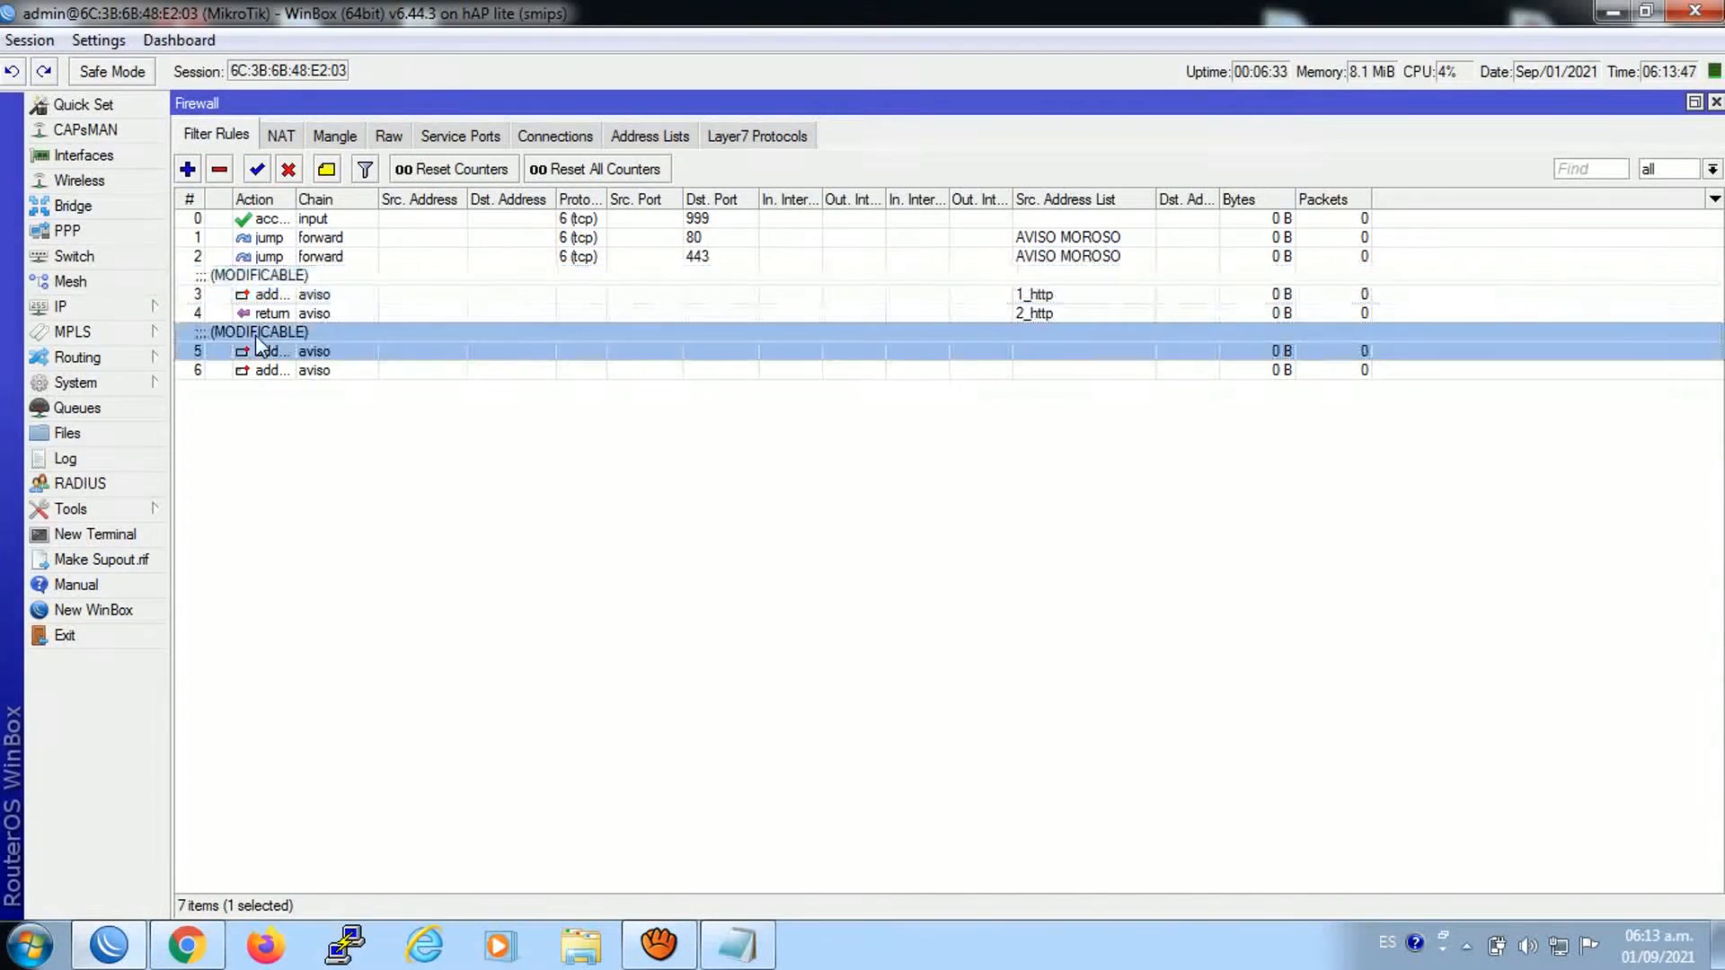
left_click(255, 299)
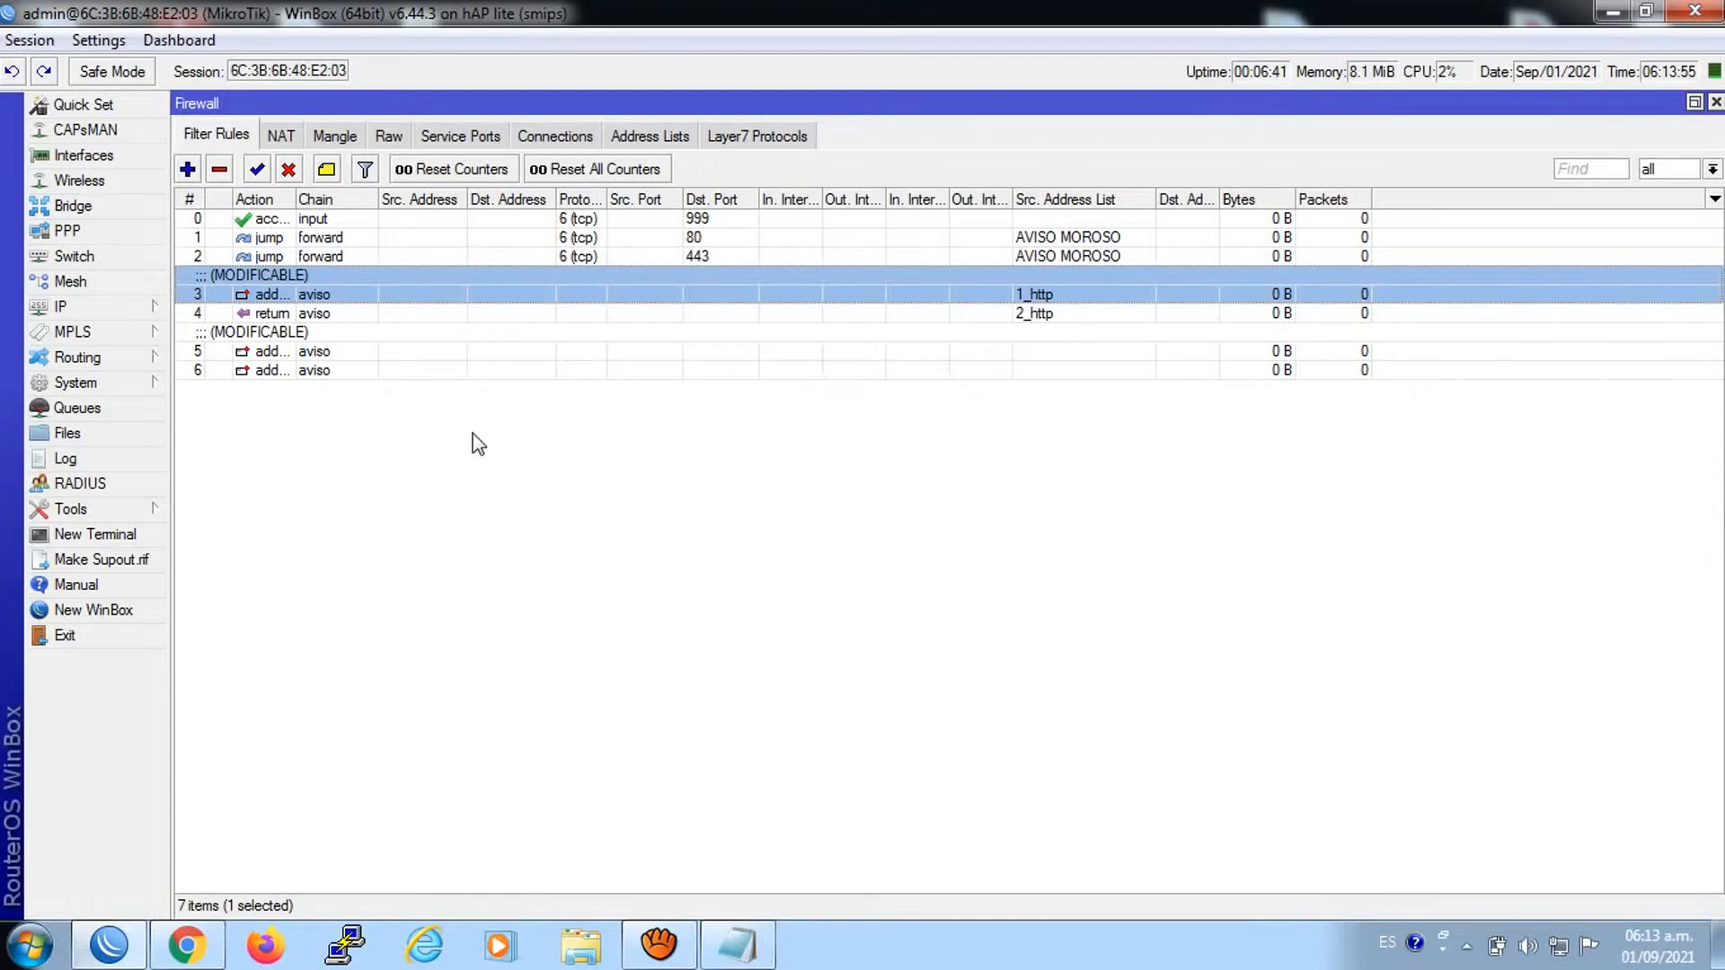
double_click(286, 292)
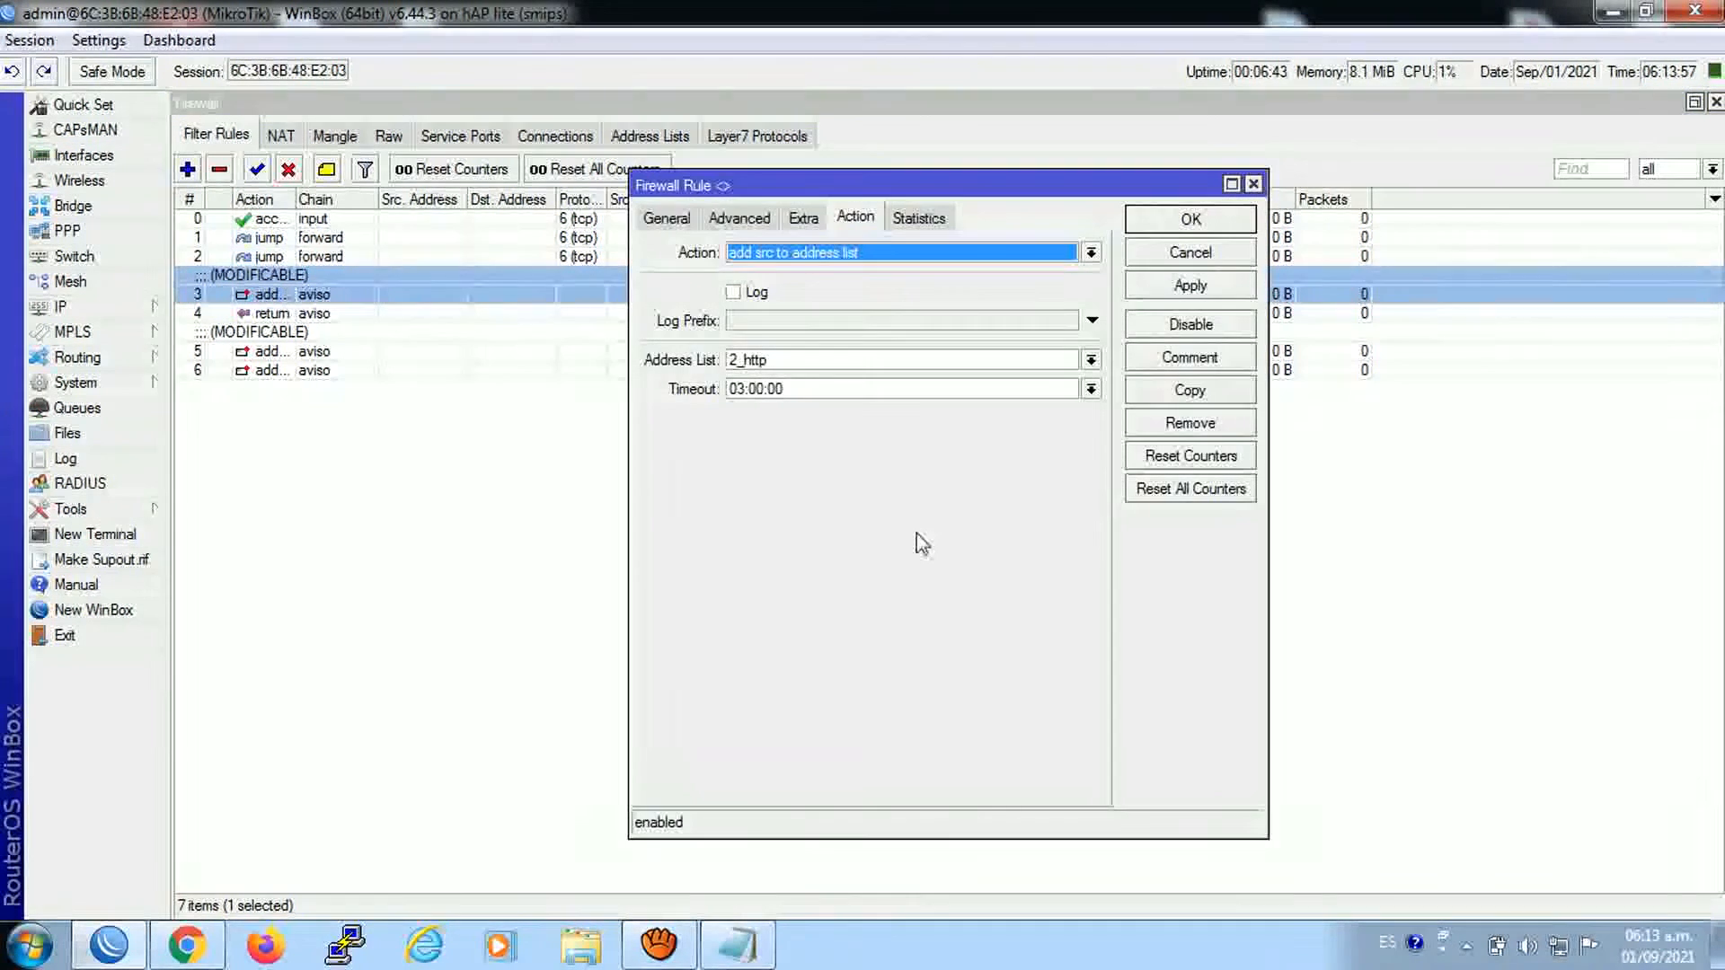
left_click(1254, 184)
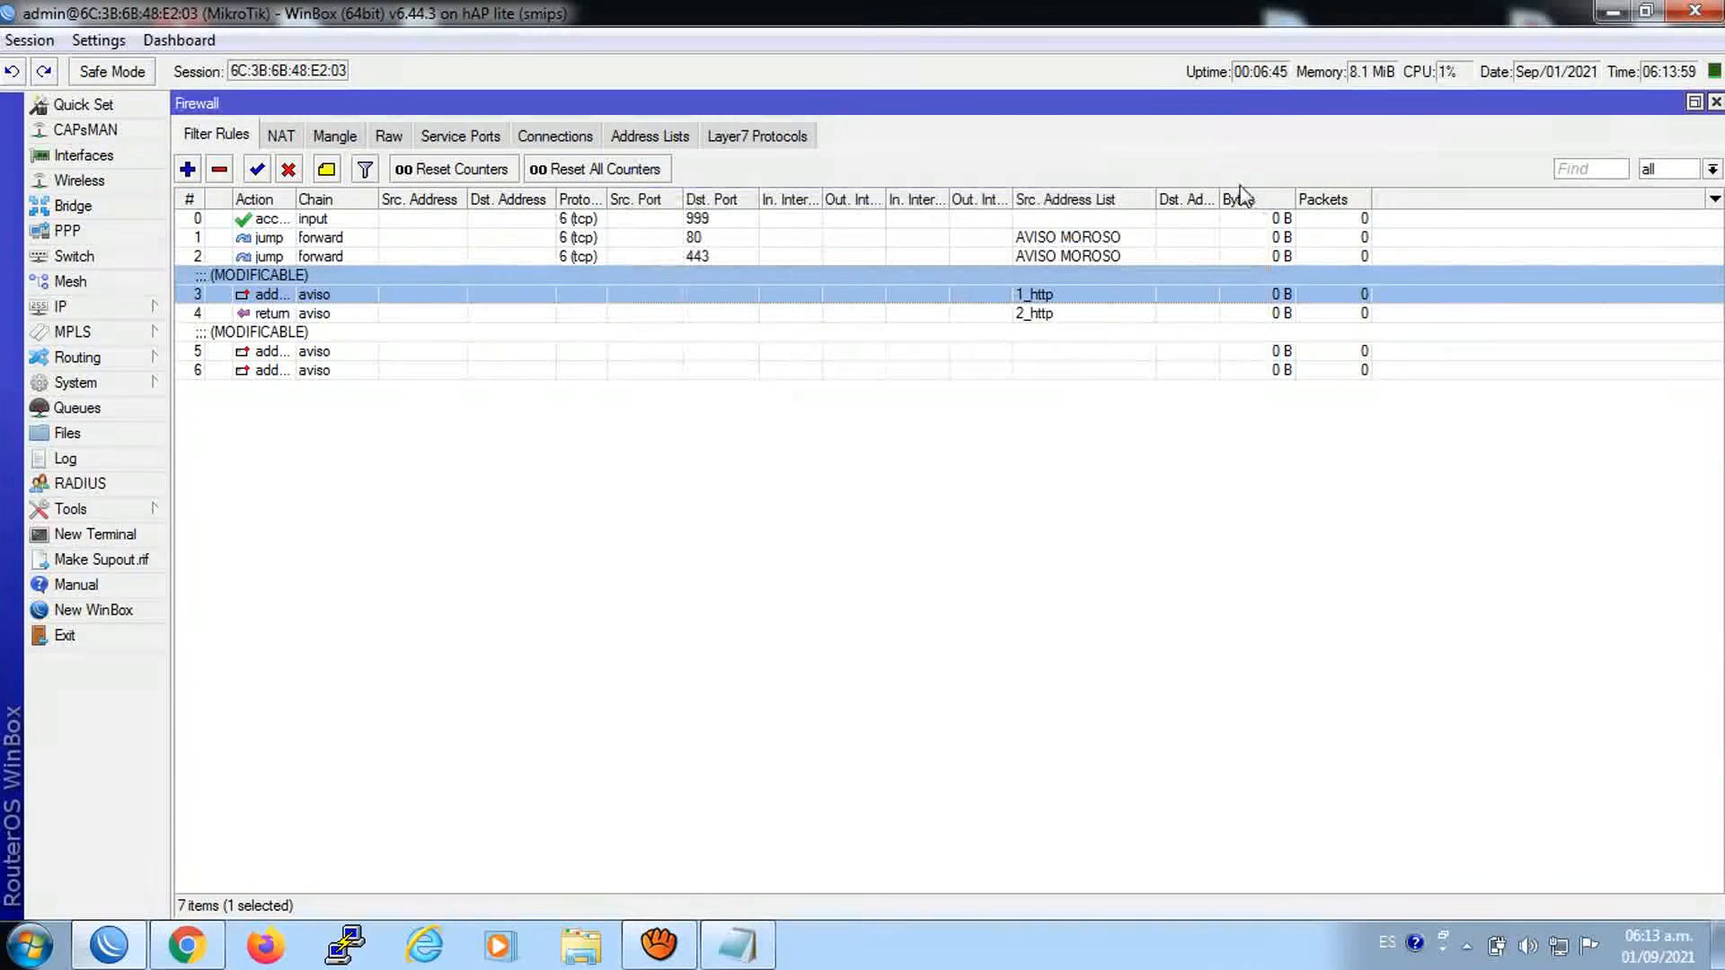
double_click(264, 351)
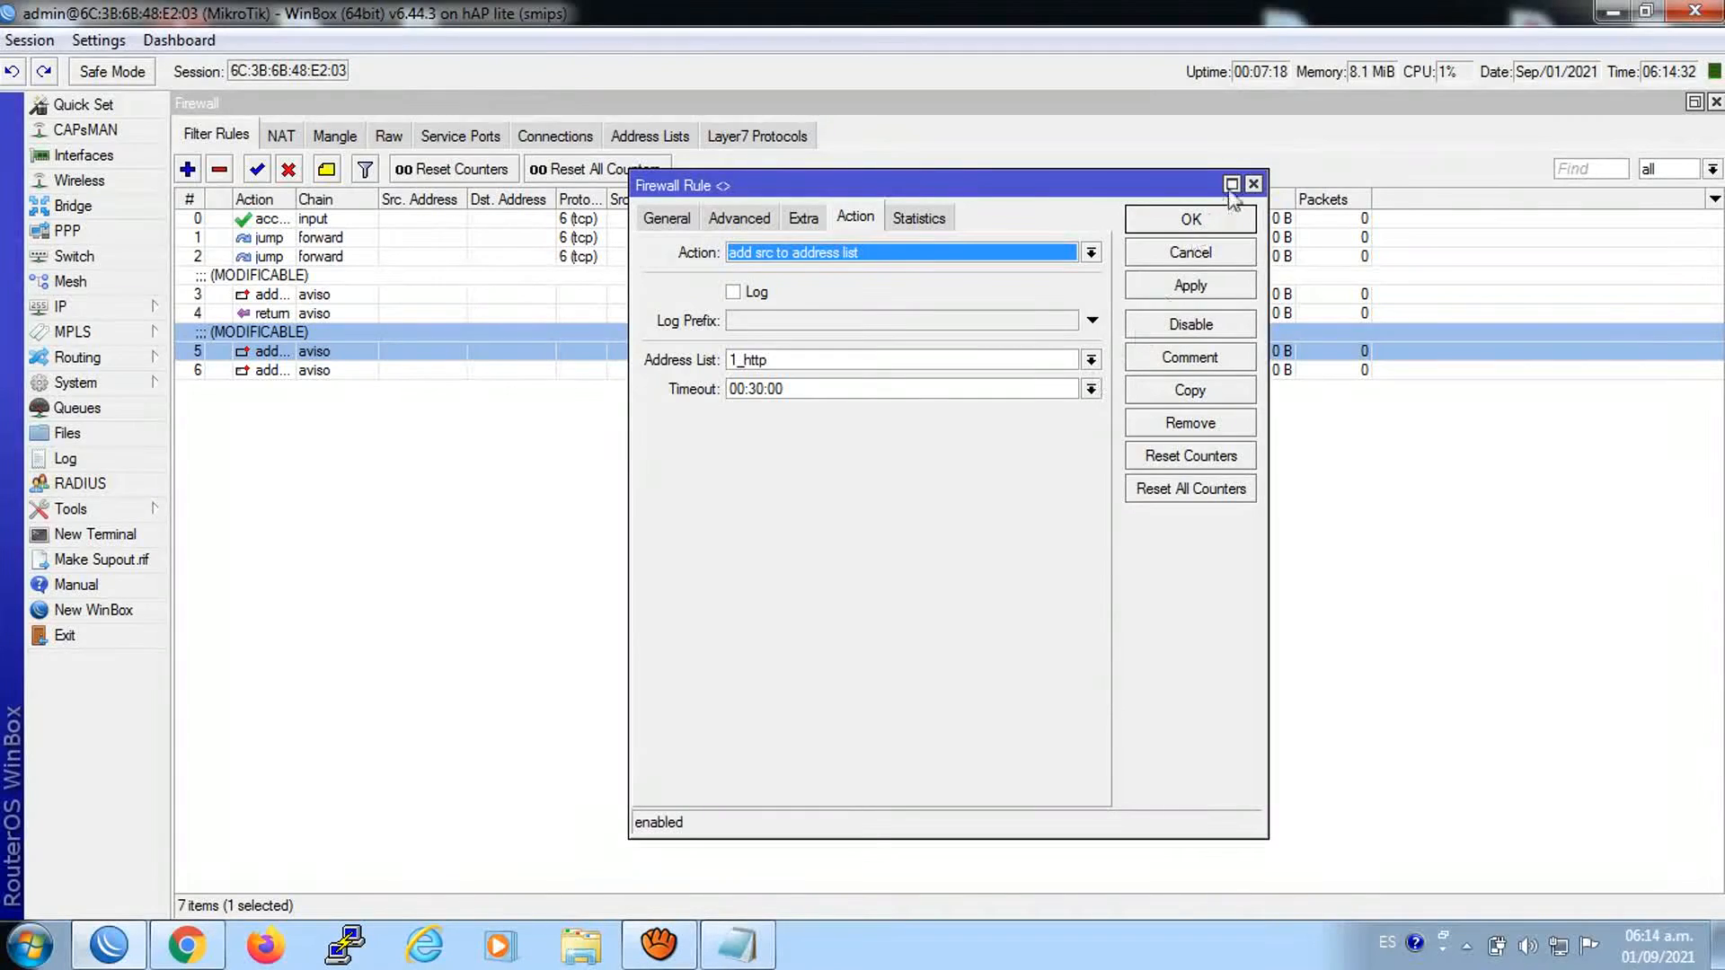
left_click(1253, 184)
left_click(284, 290)
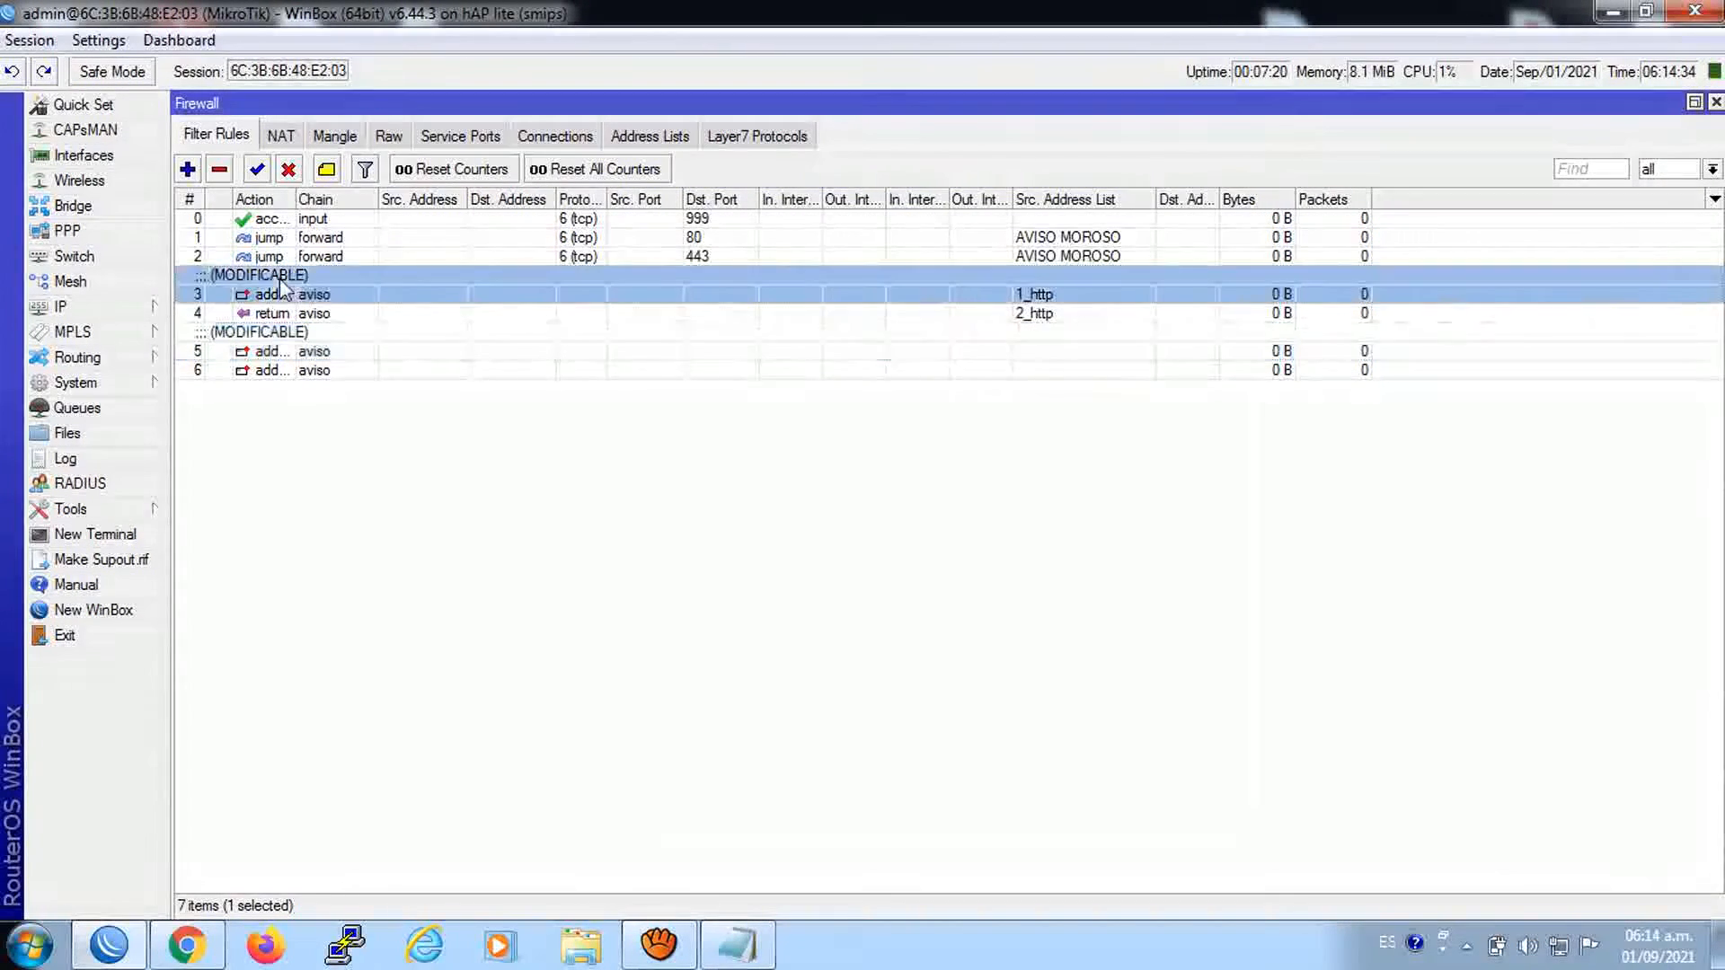
double_click(280, 284)
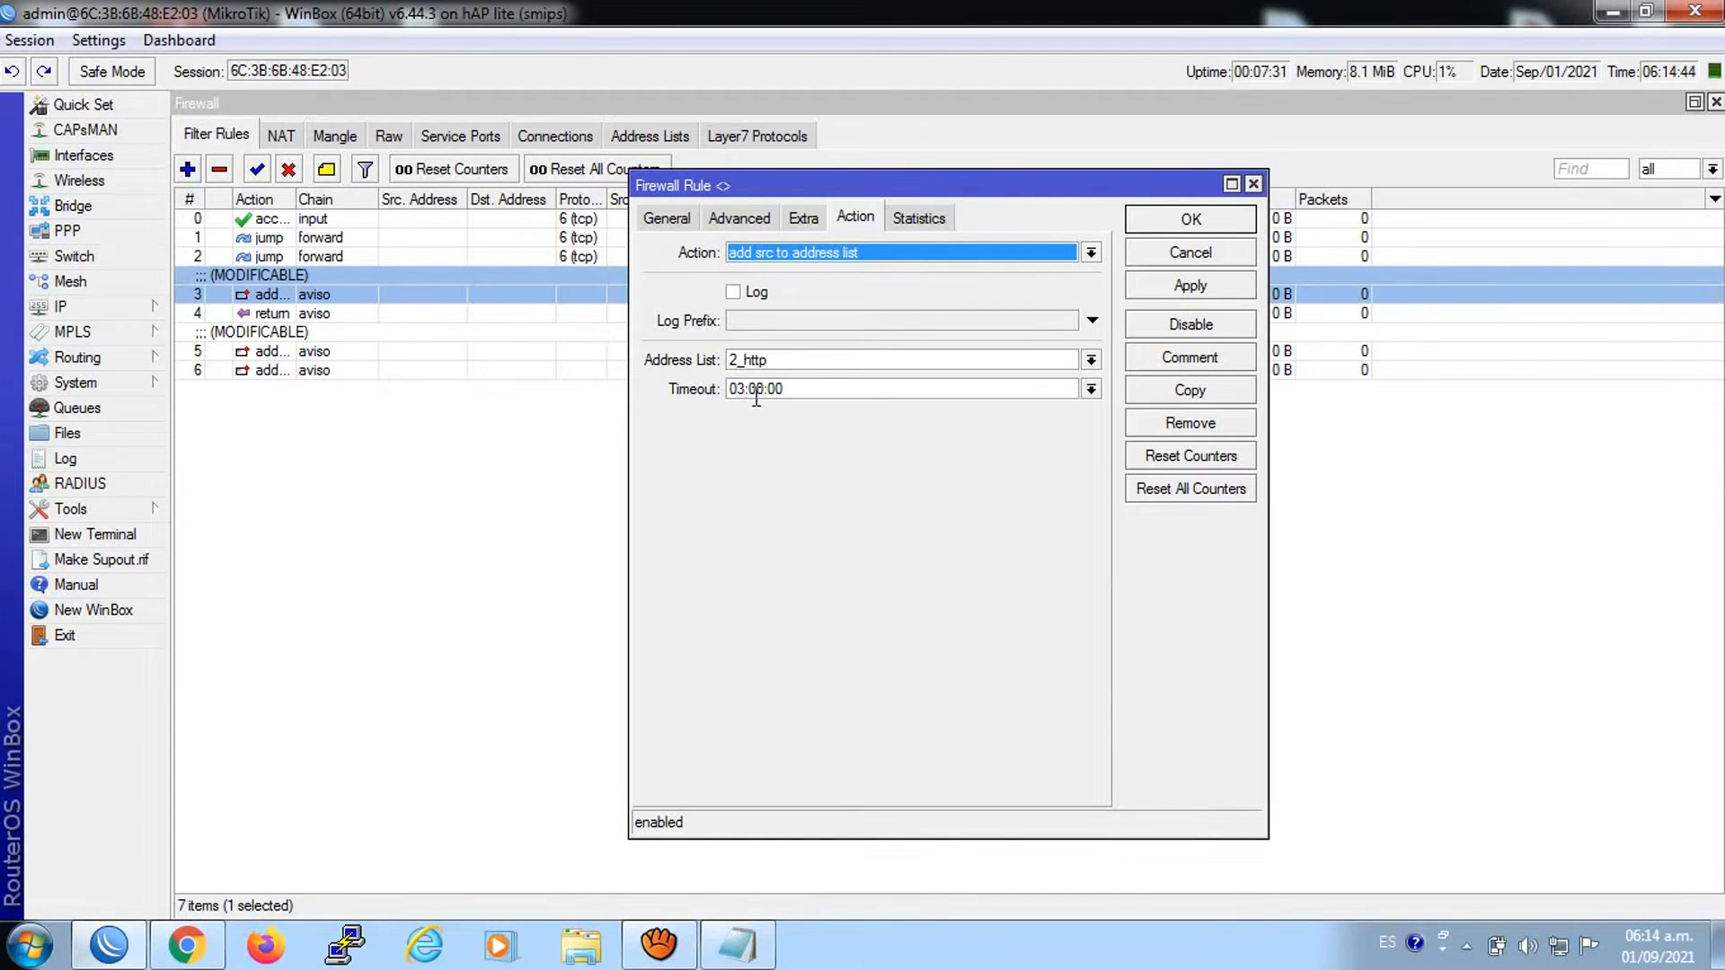
left_click(1253, 184)
double_click(300, 342)
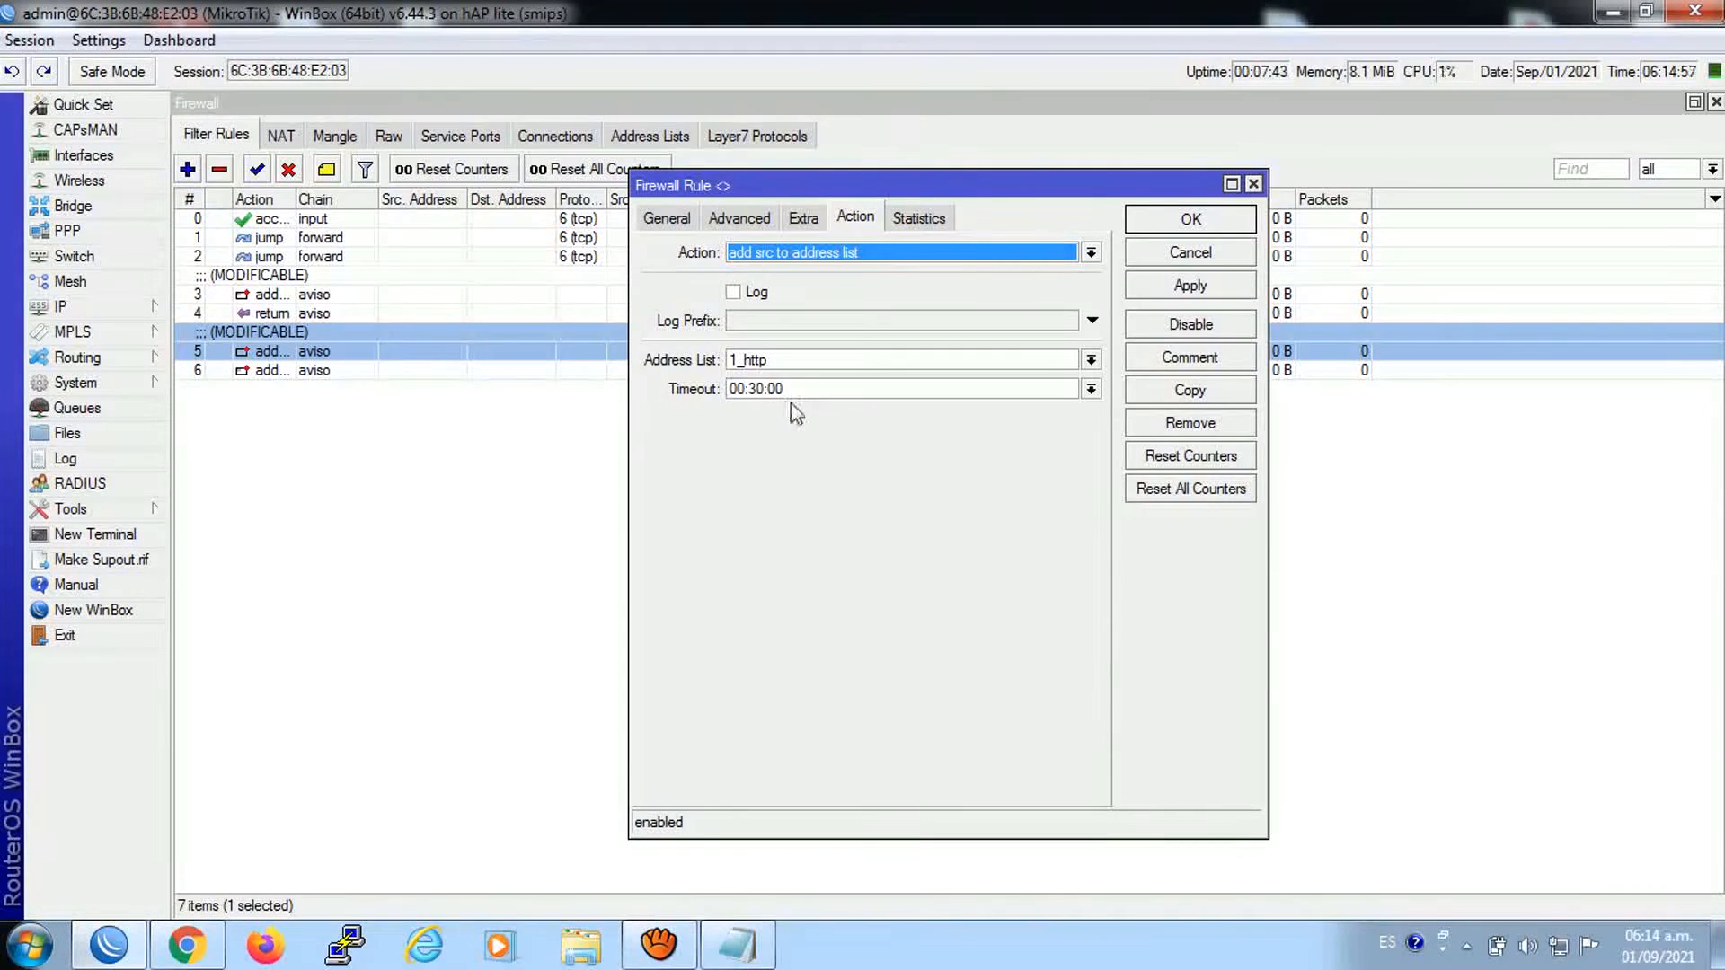
left_click(1253, 185)
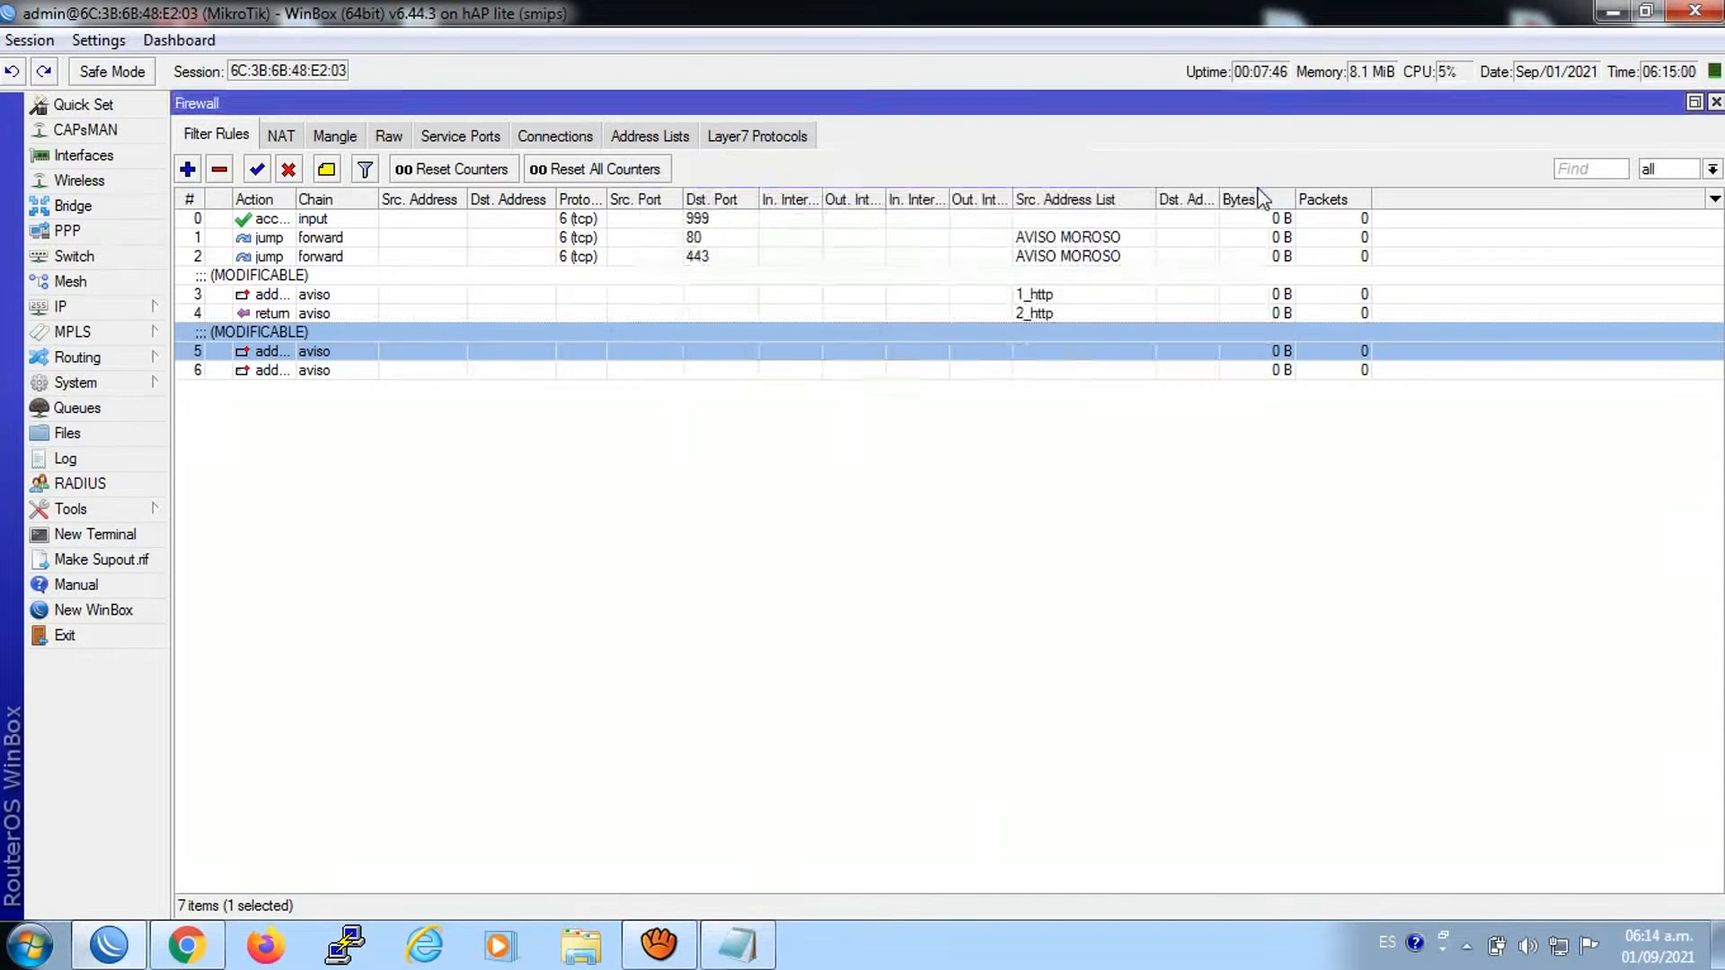
Step: Open the Firewall Address Lists tab filtered to the empty MIKRO-ZAMBAD Servers list
left_click(281, 134)
left_click(656, 139)
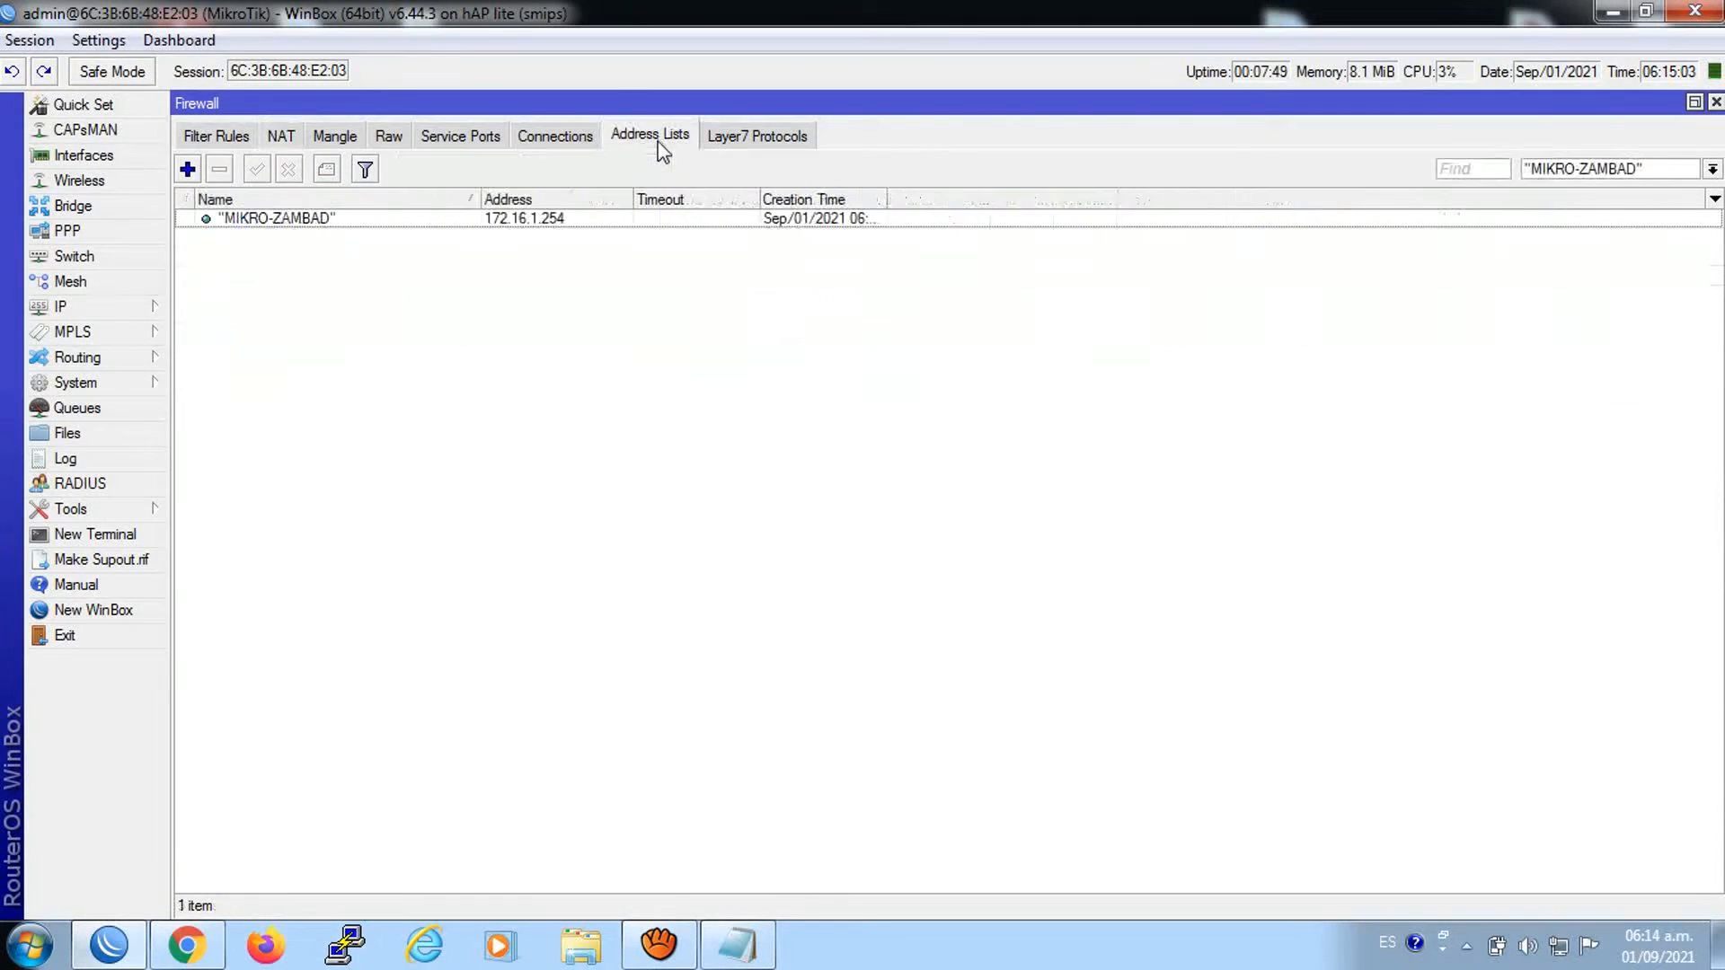
left_click(1553, 173)
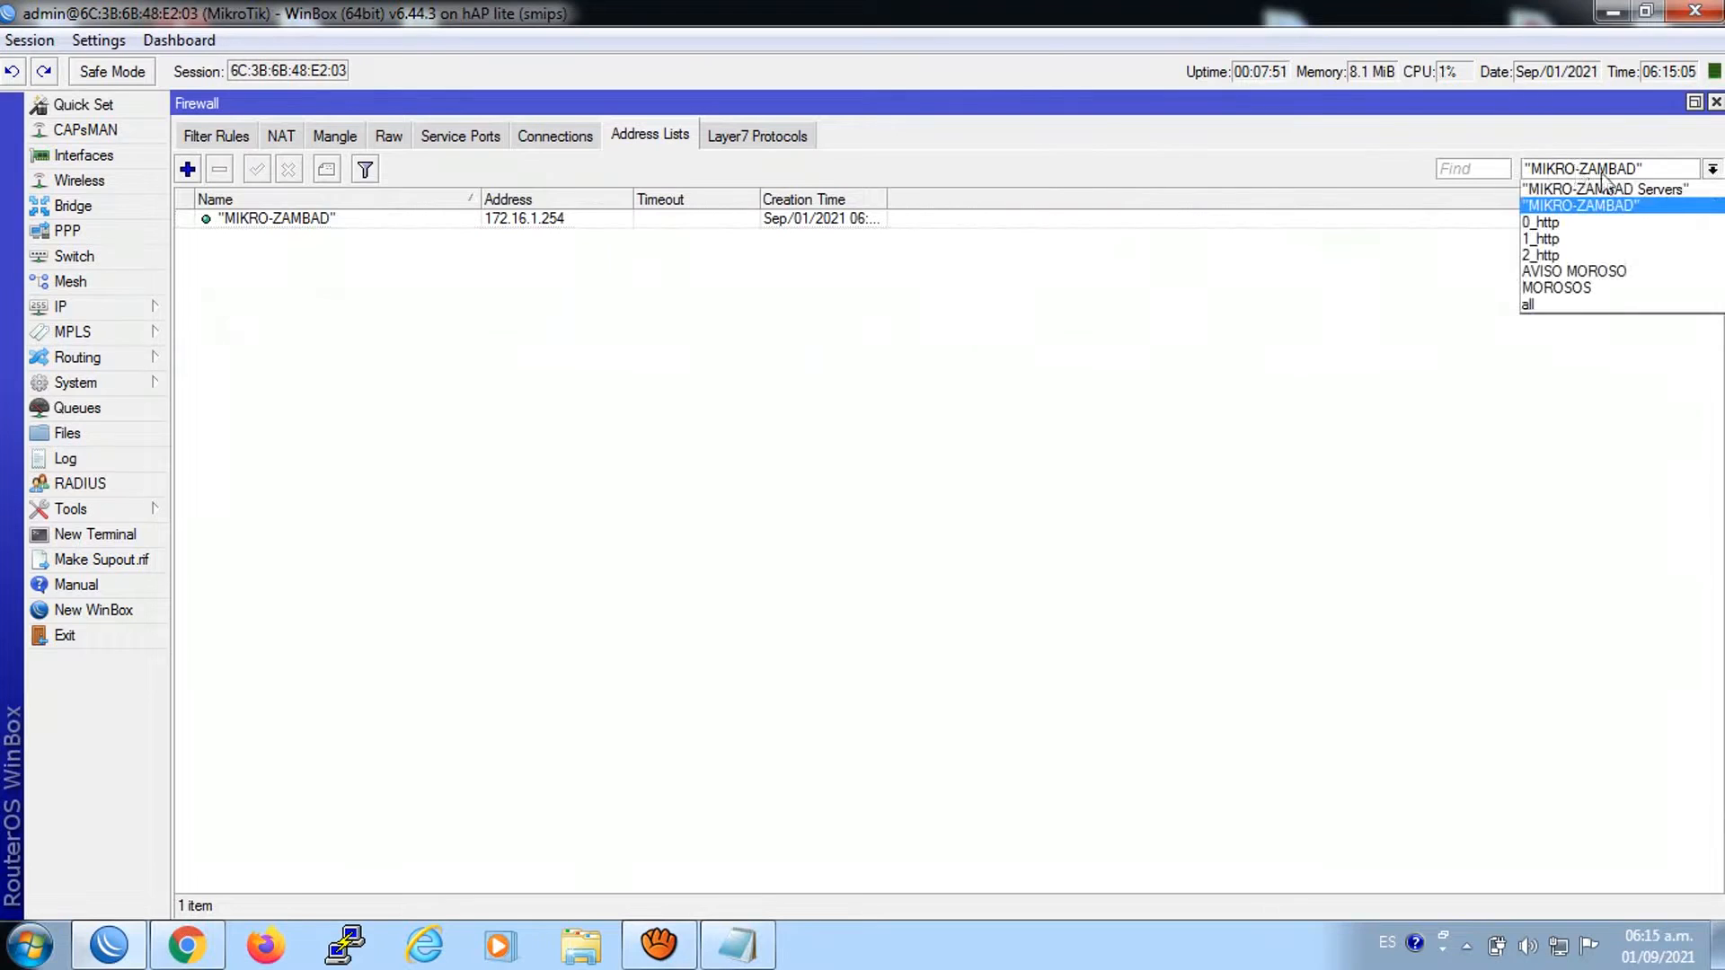
left_click(1617, 203)
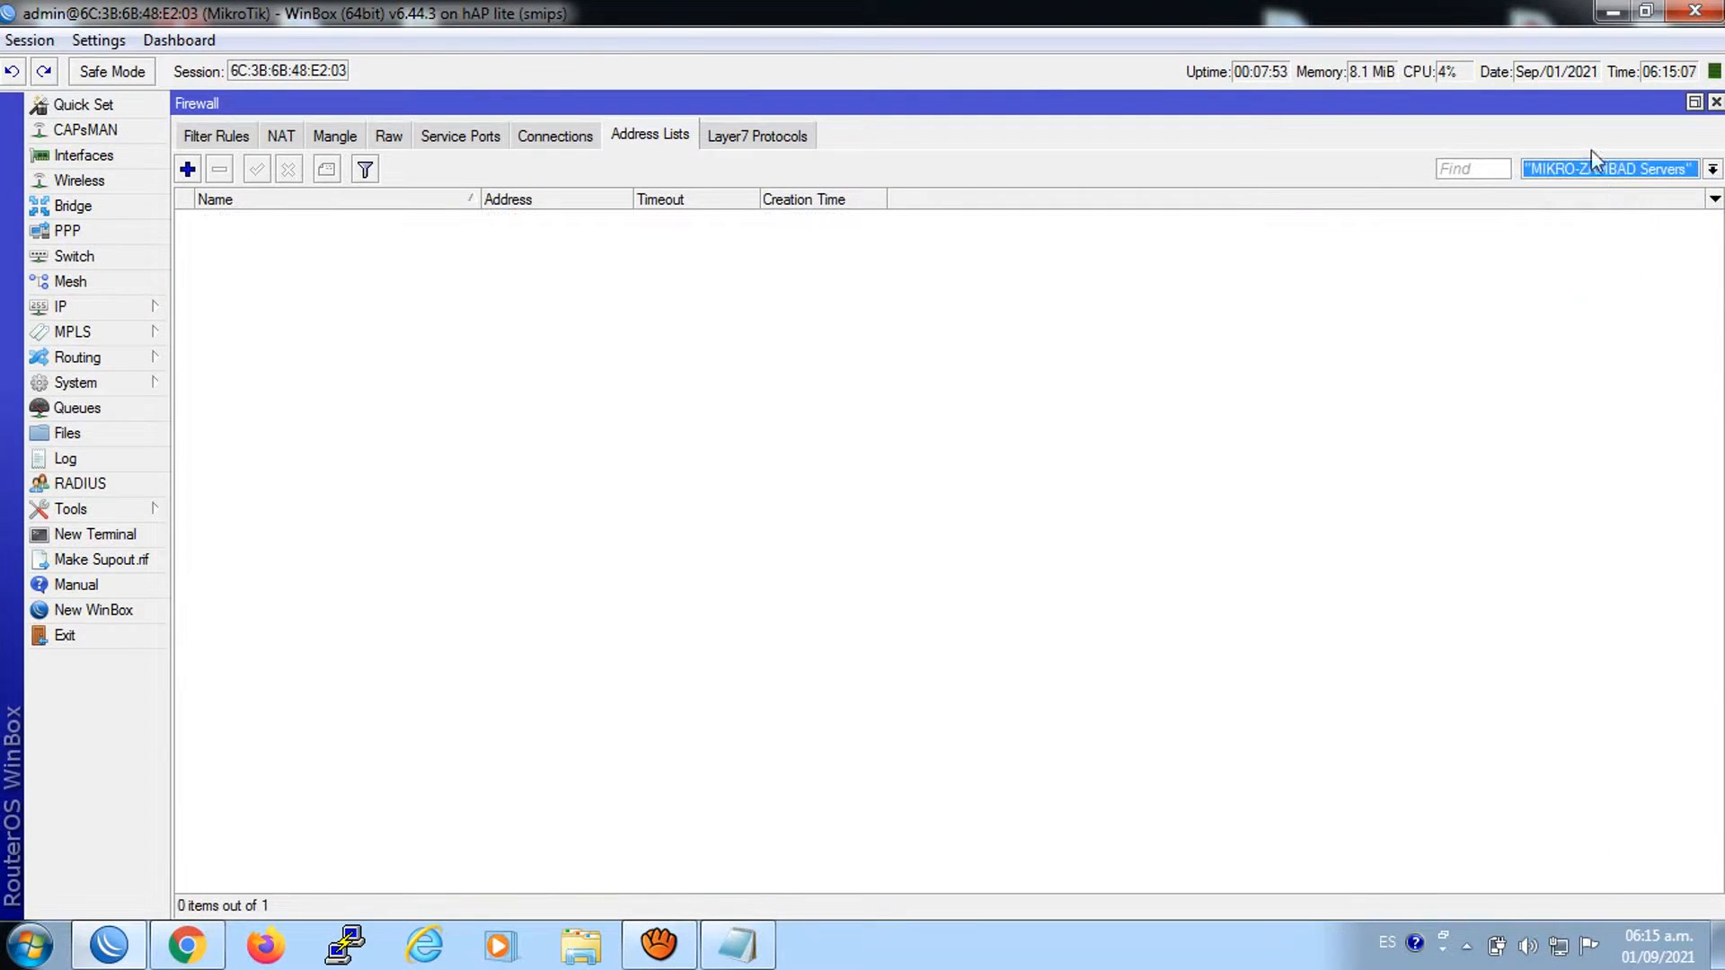
left_click(1598, 170)
left_click(1631, 195)
left_click(1560, 948)
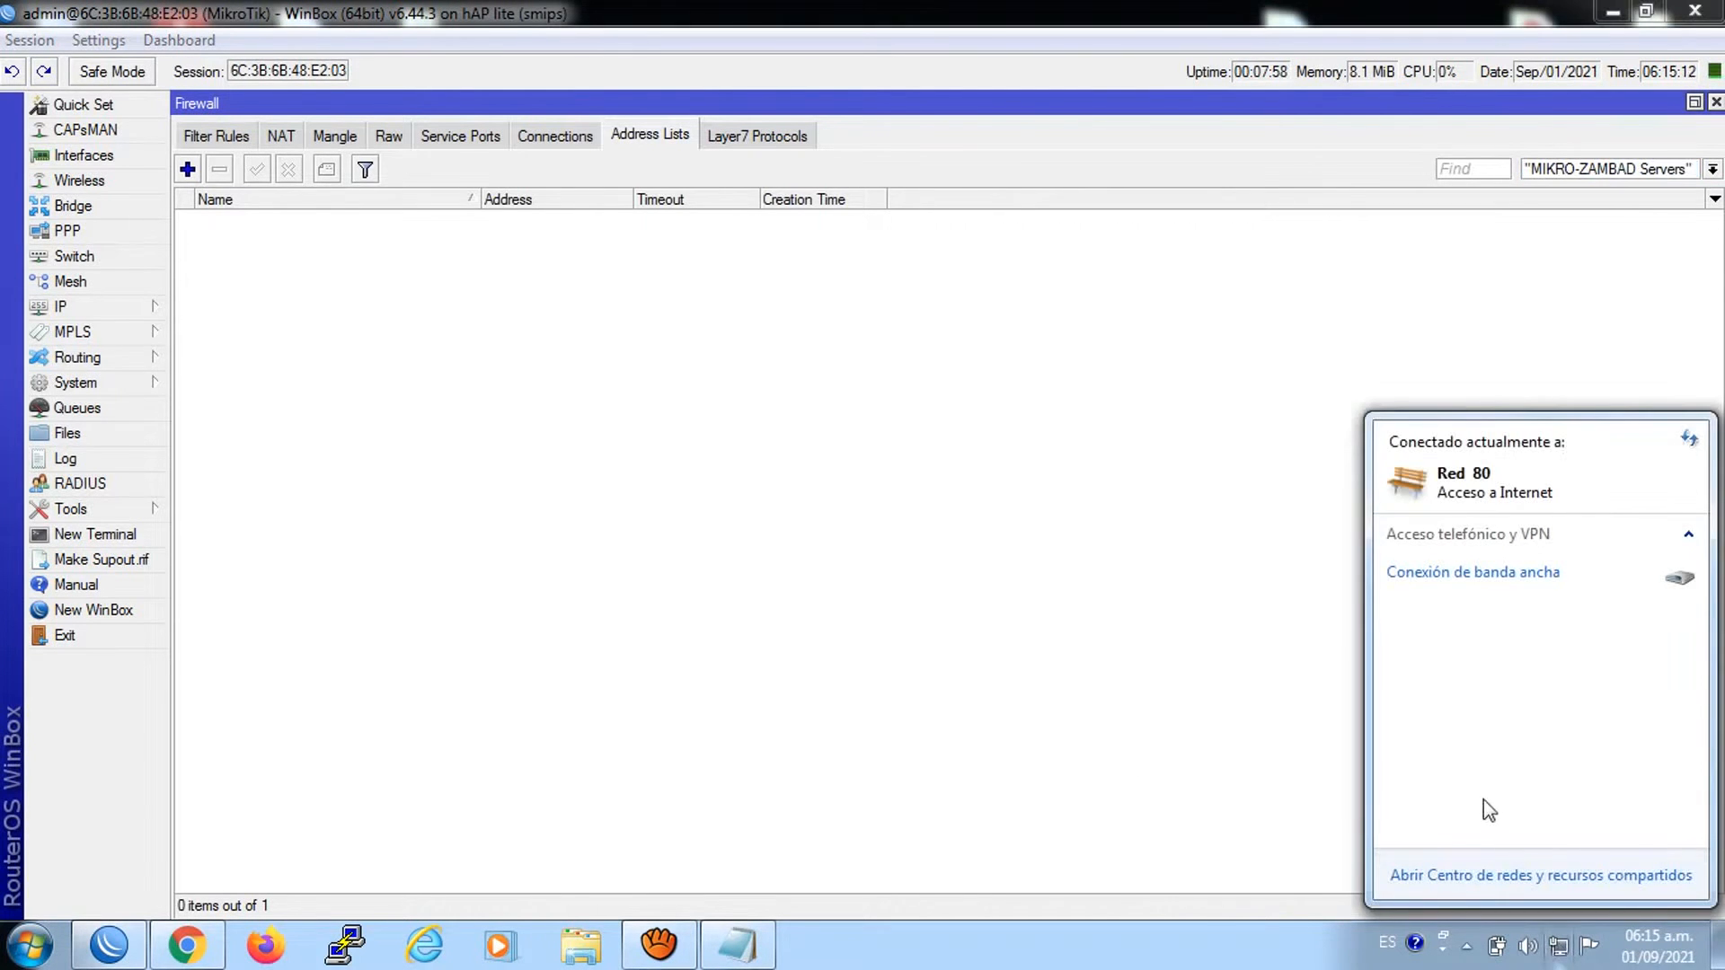
left_click(1498, 867)
left_click(503, 303)
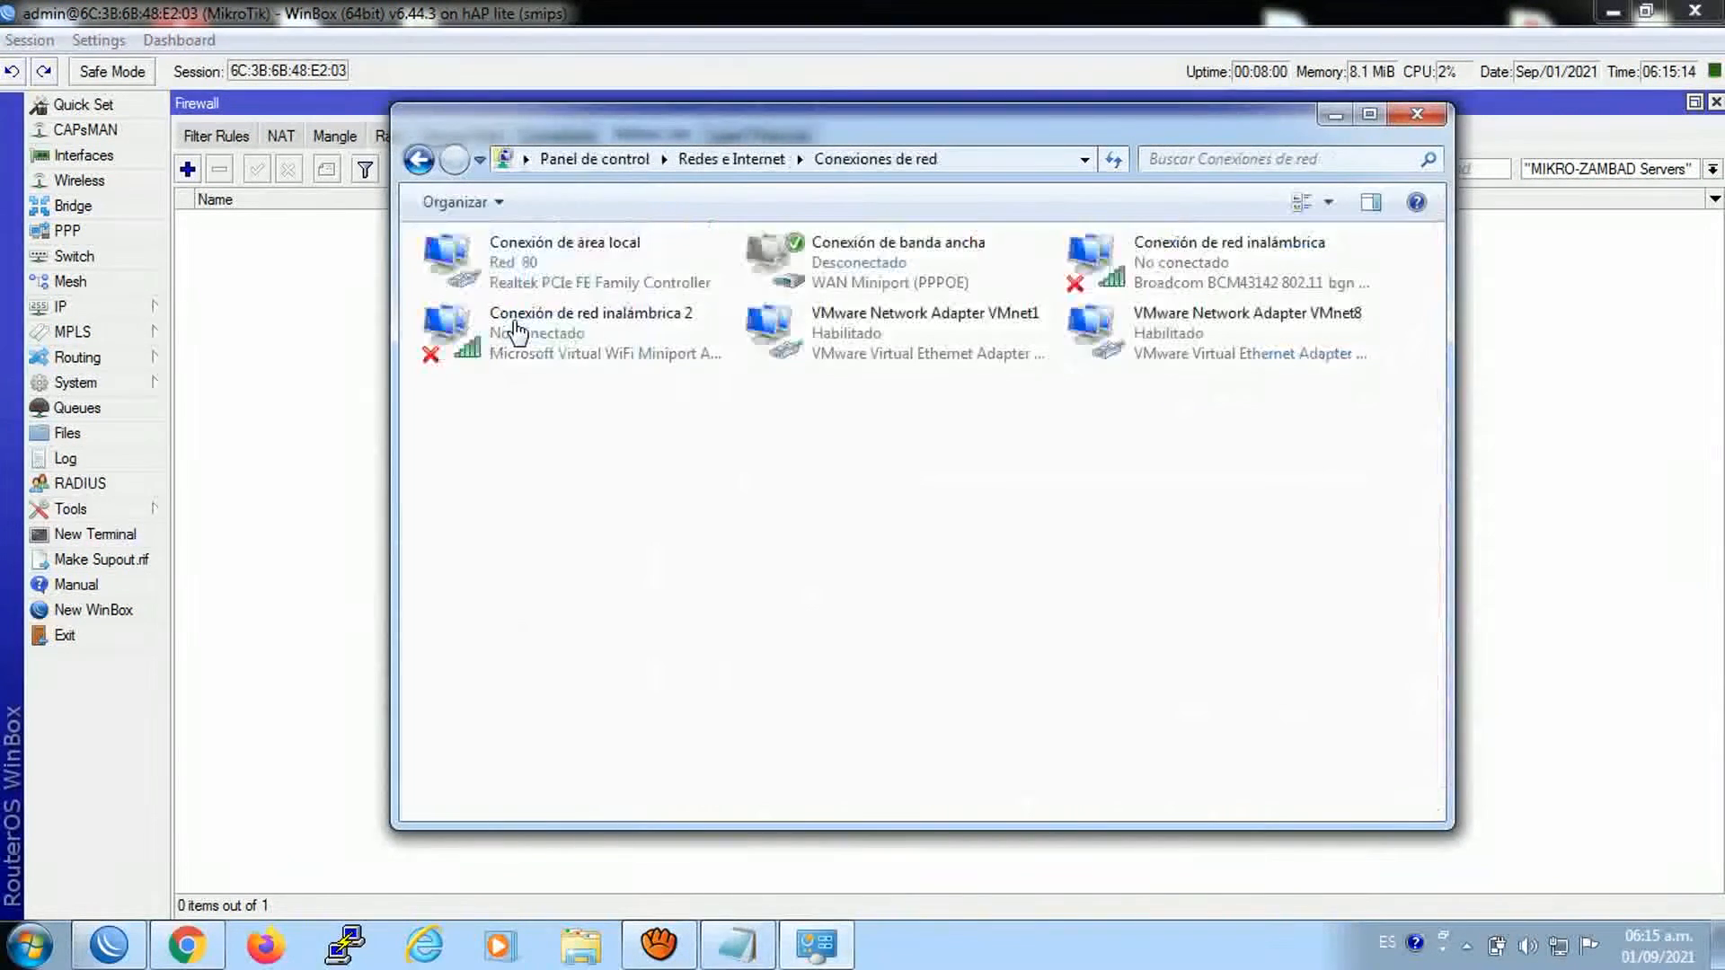
right_click(550, 275)
left_click(604, 515)
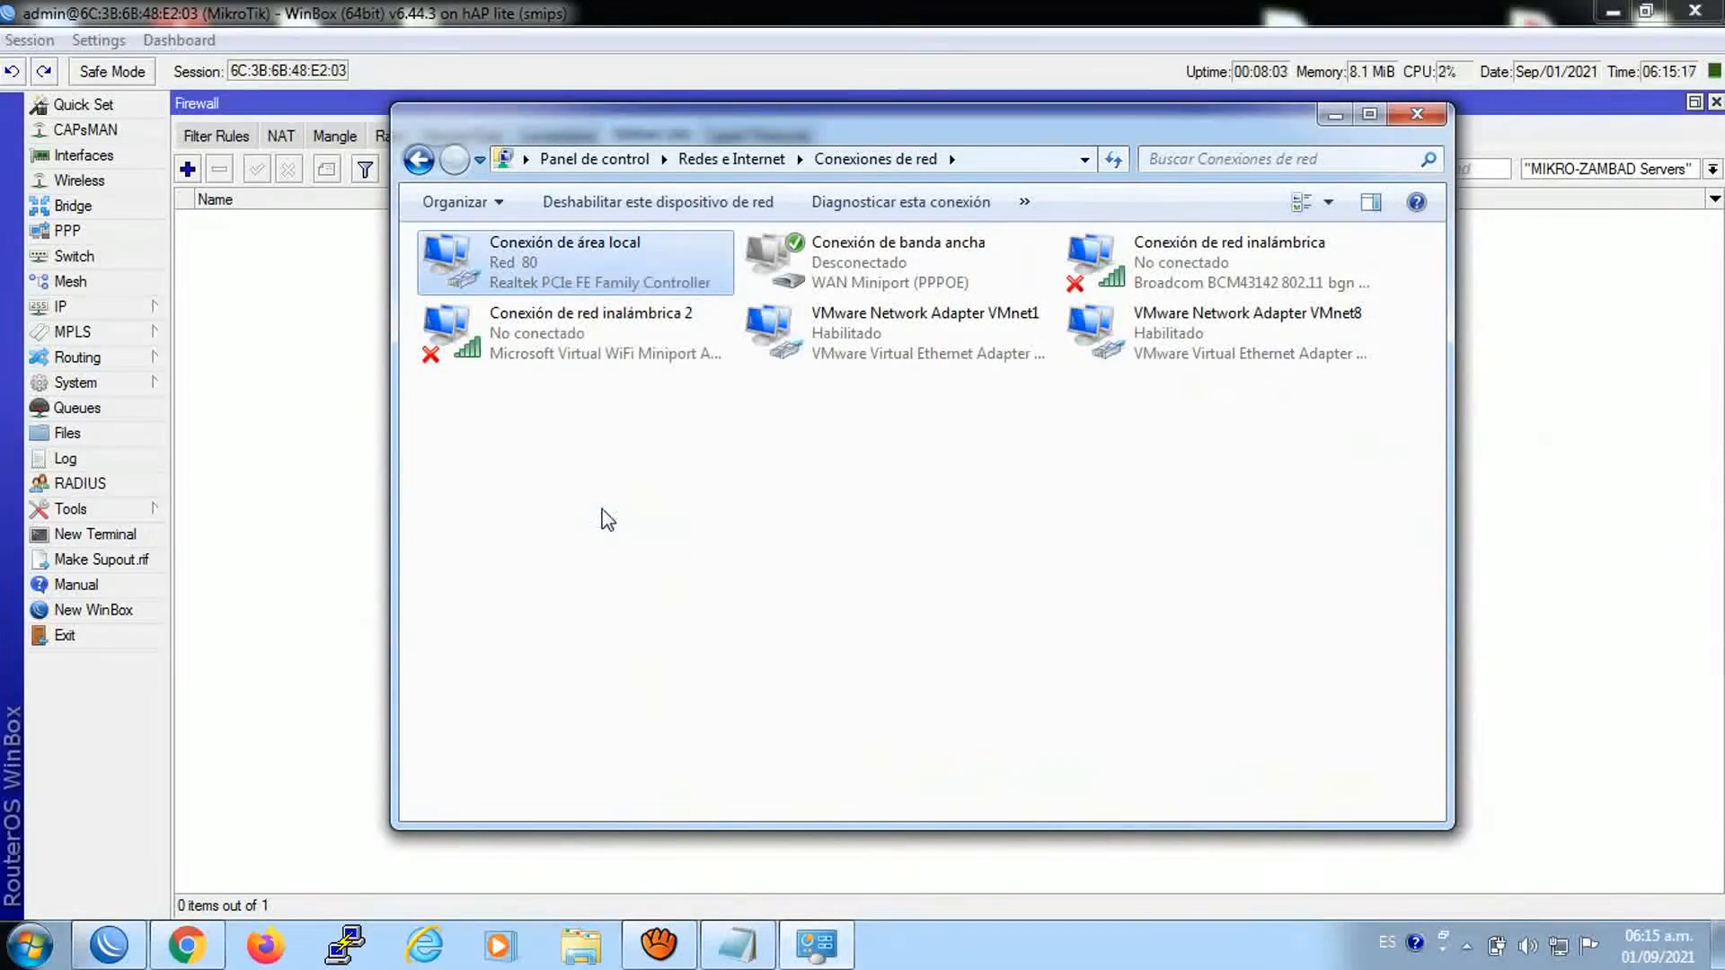
left_click(620, 556)
left_click(797, 614)
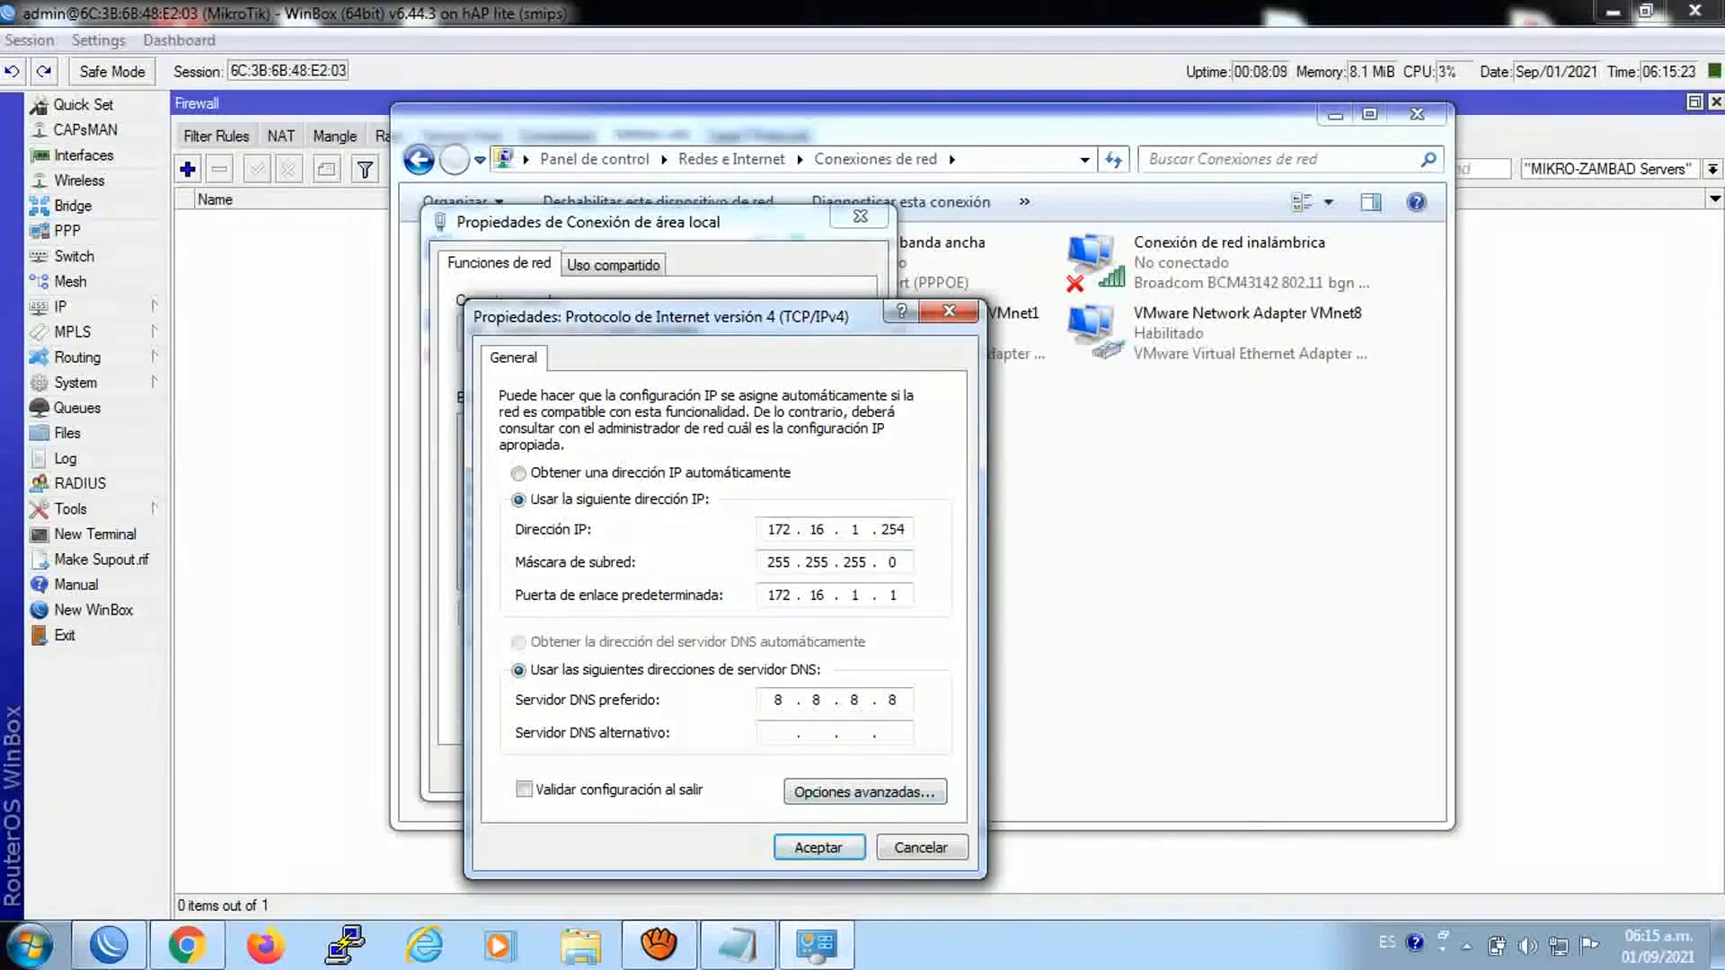
key("Return")
key("Return")
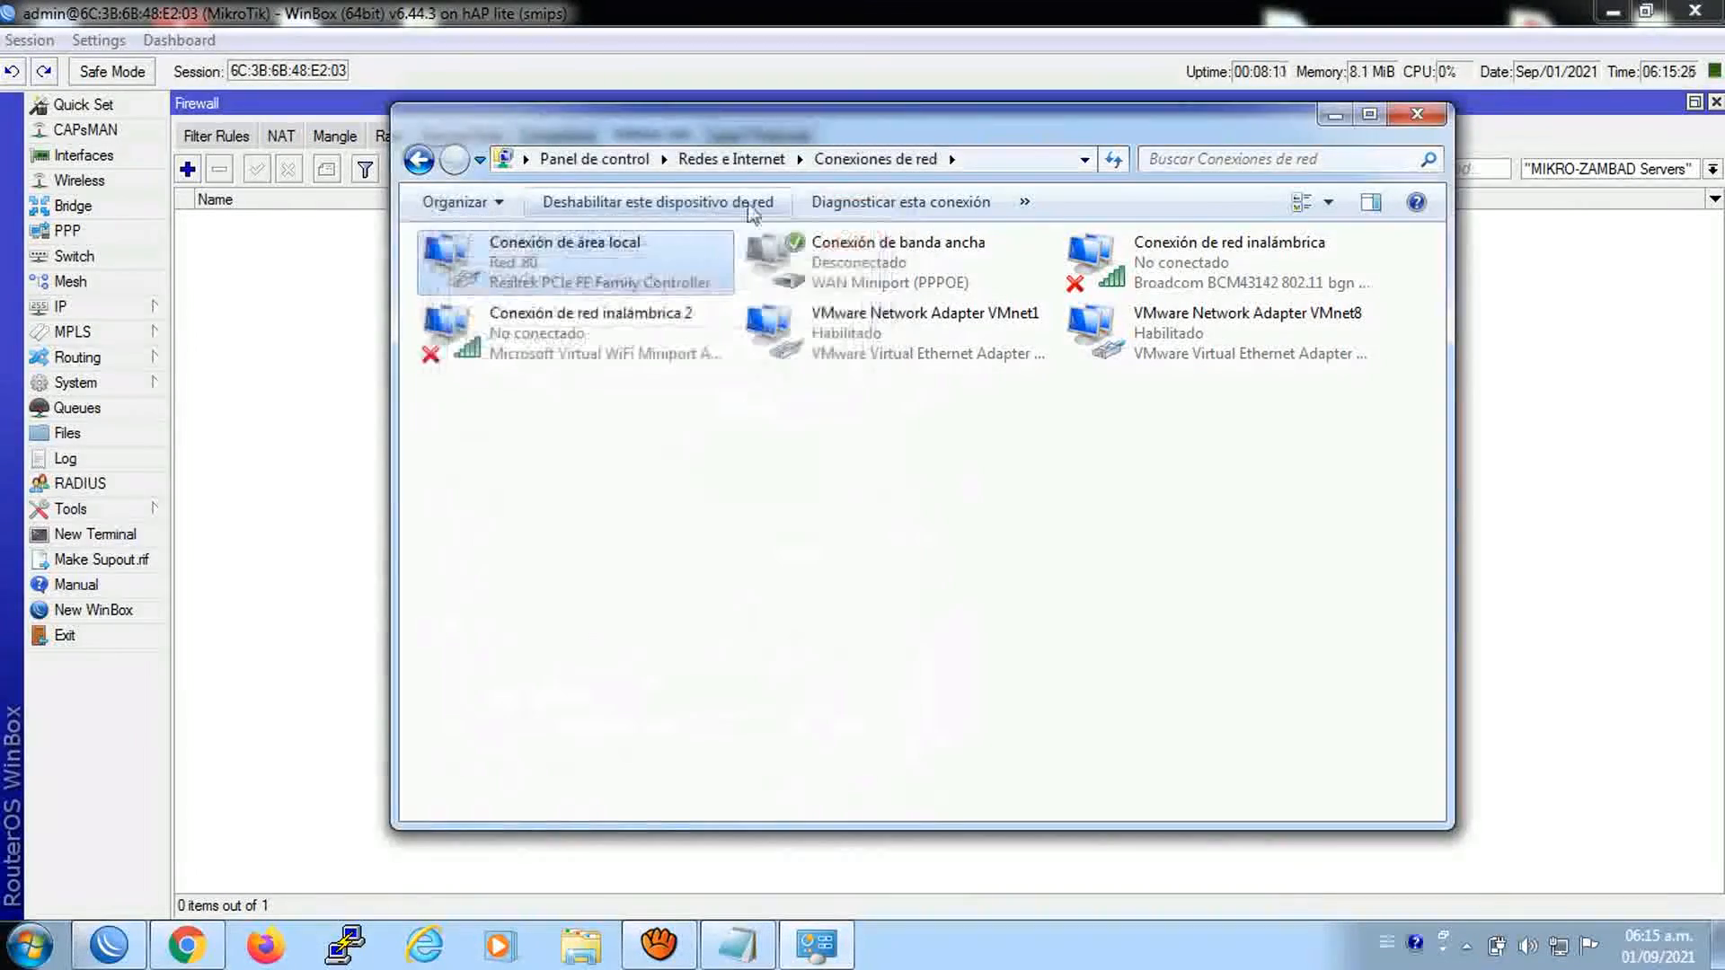
left_click(1417, 114)
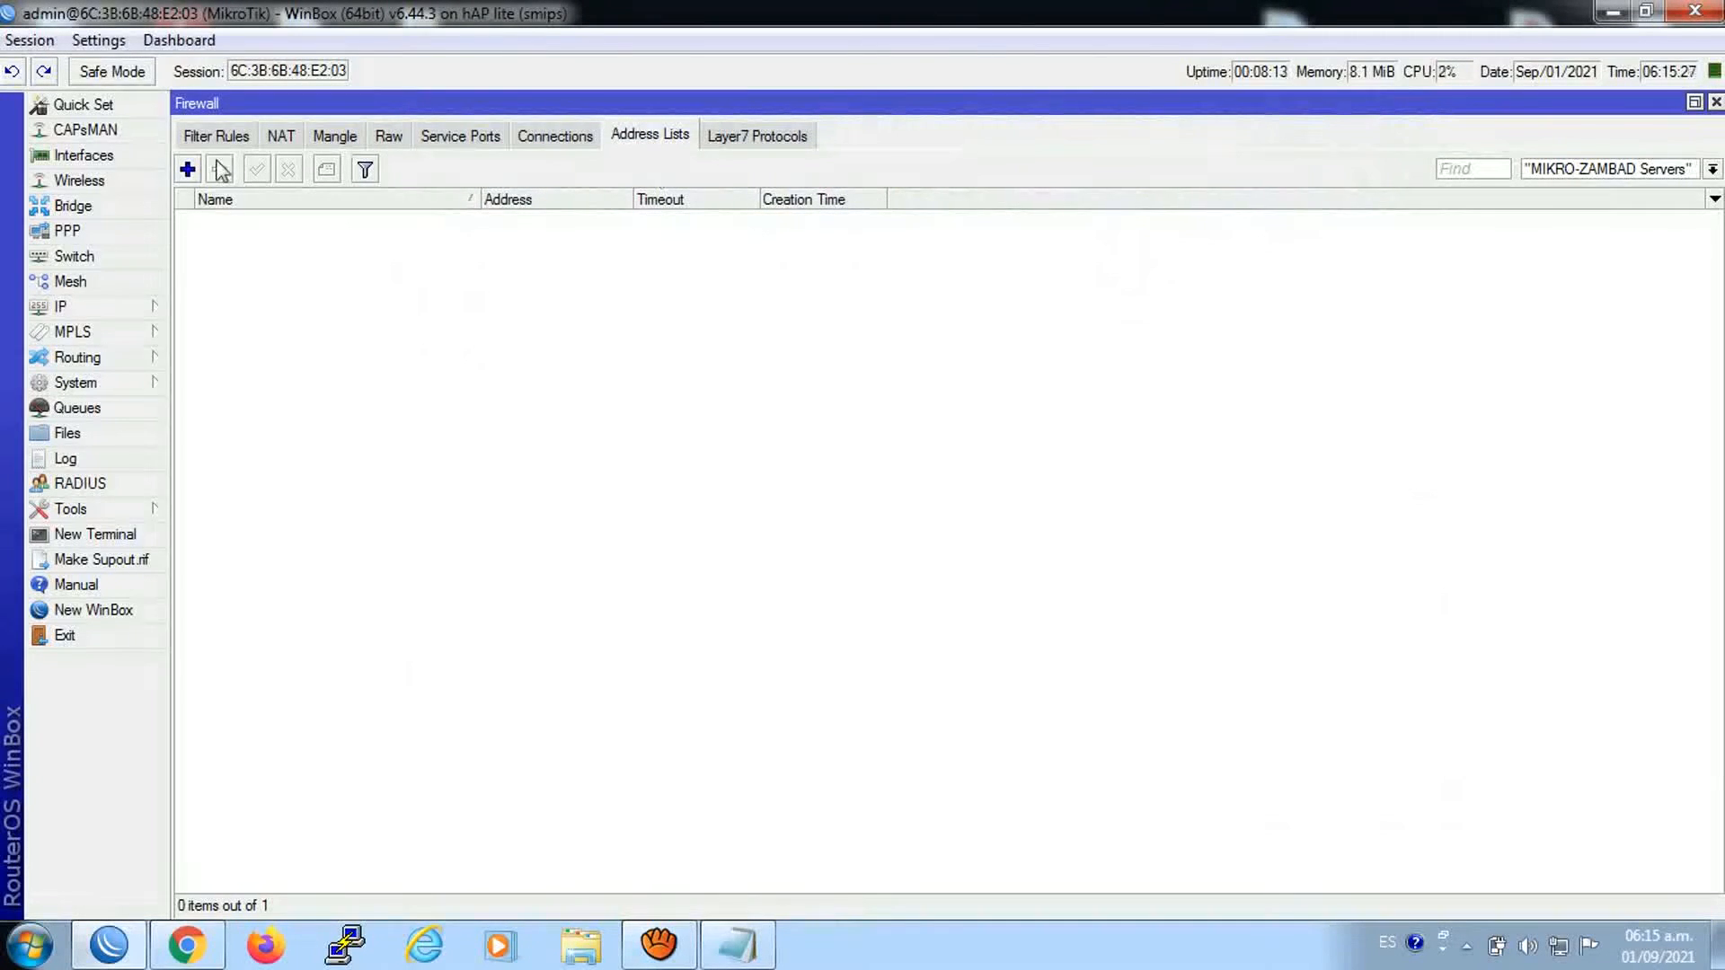
Step: Create a MIKRO-ZAMBAD Servers address-list entry with Address 172.16.1.254, then apply and save it
left_click(188, 169)
key("Tab")
type("1")
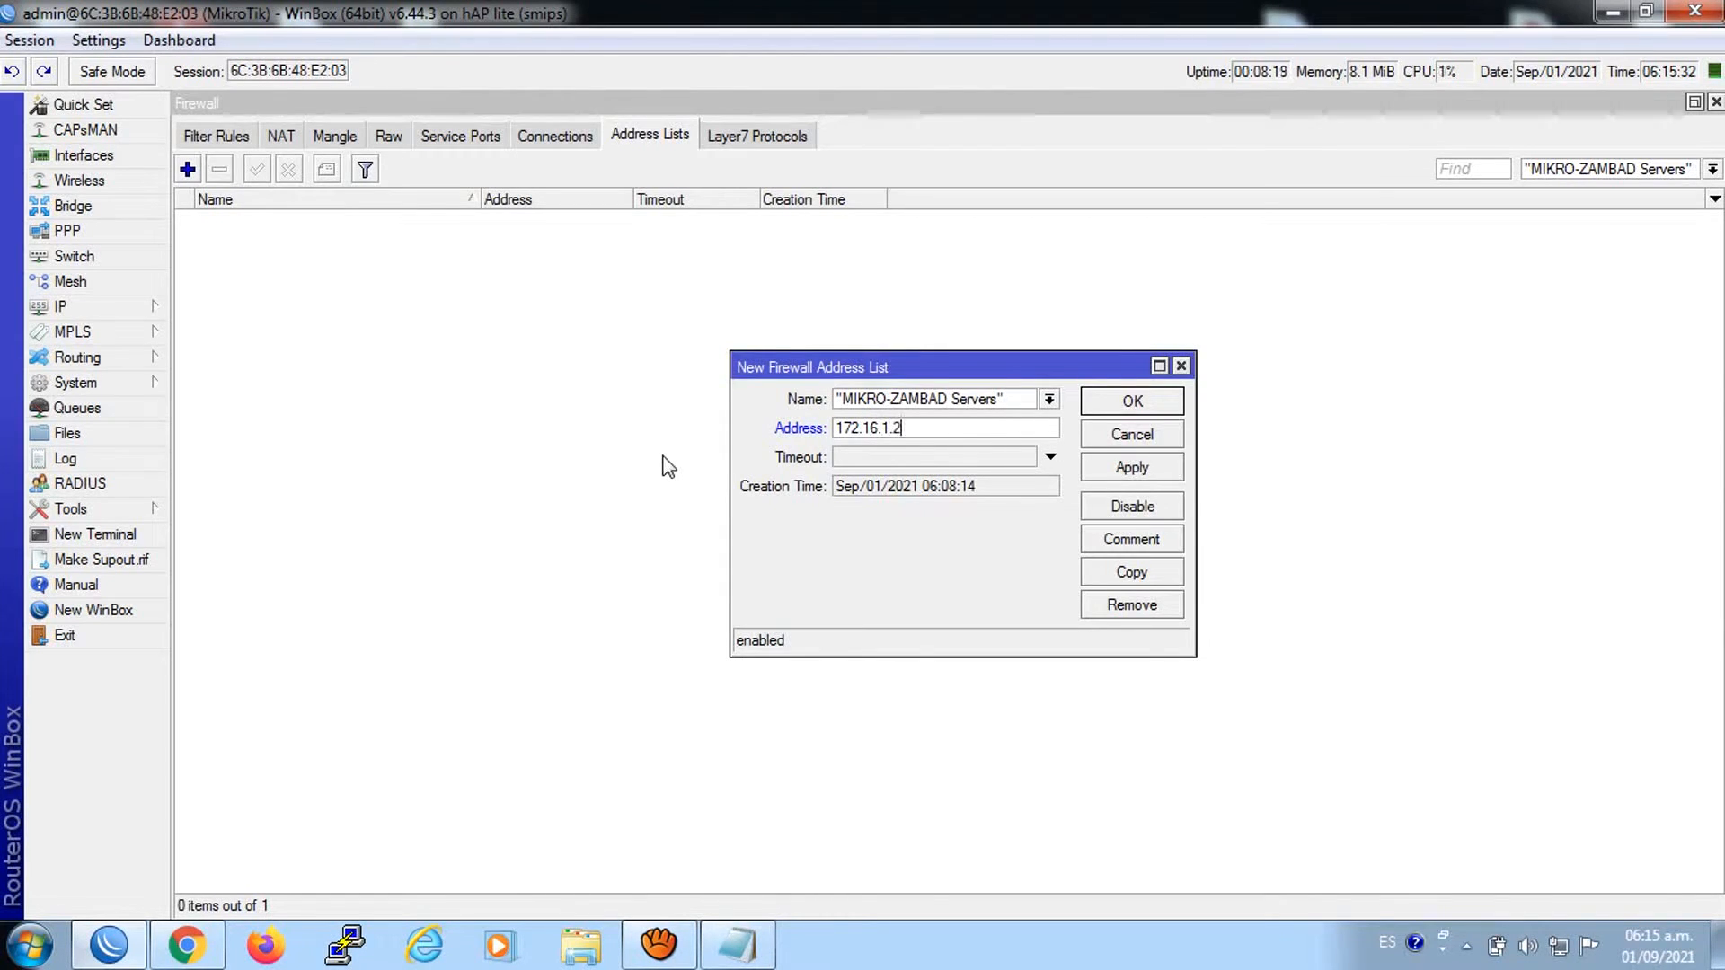
type("72.16.1.254")
left_click(1132, 468)
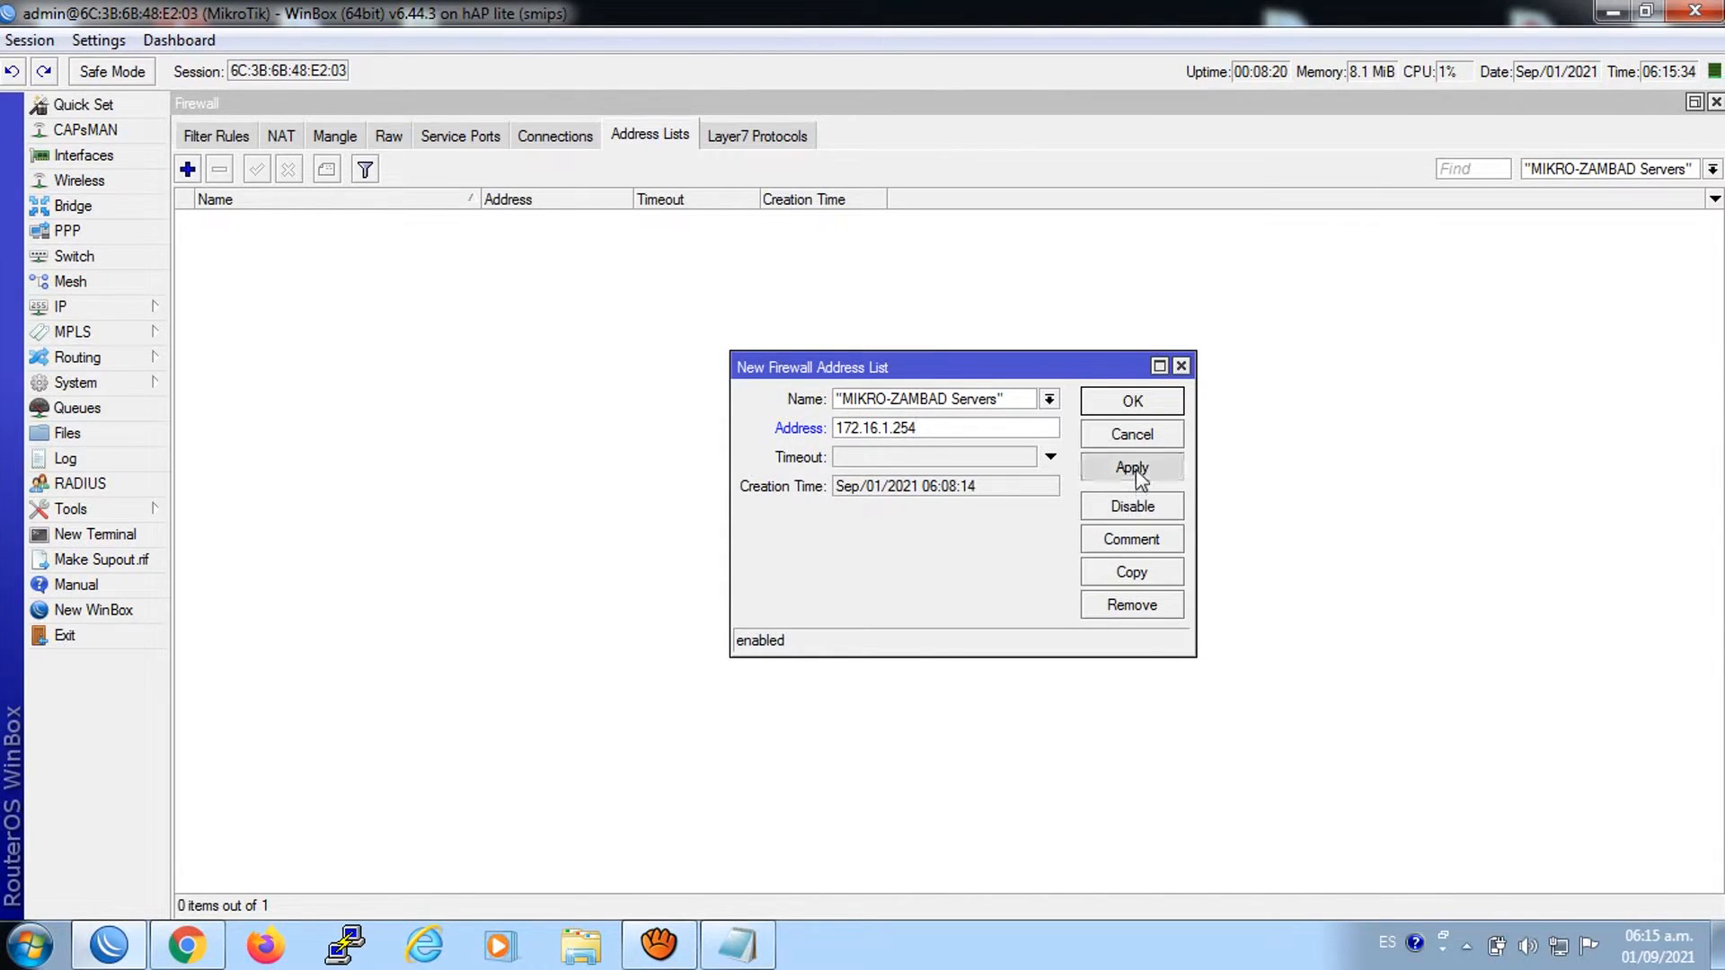
left_click(1132, 401)
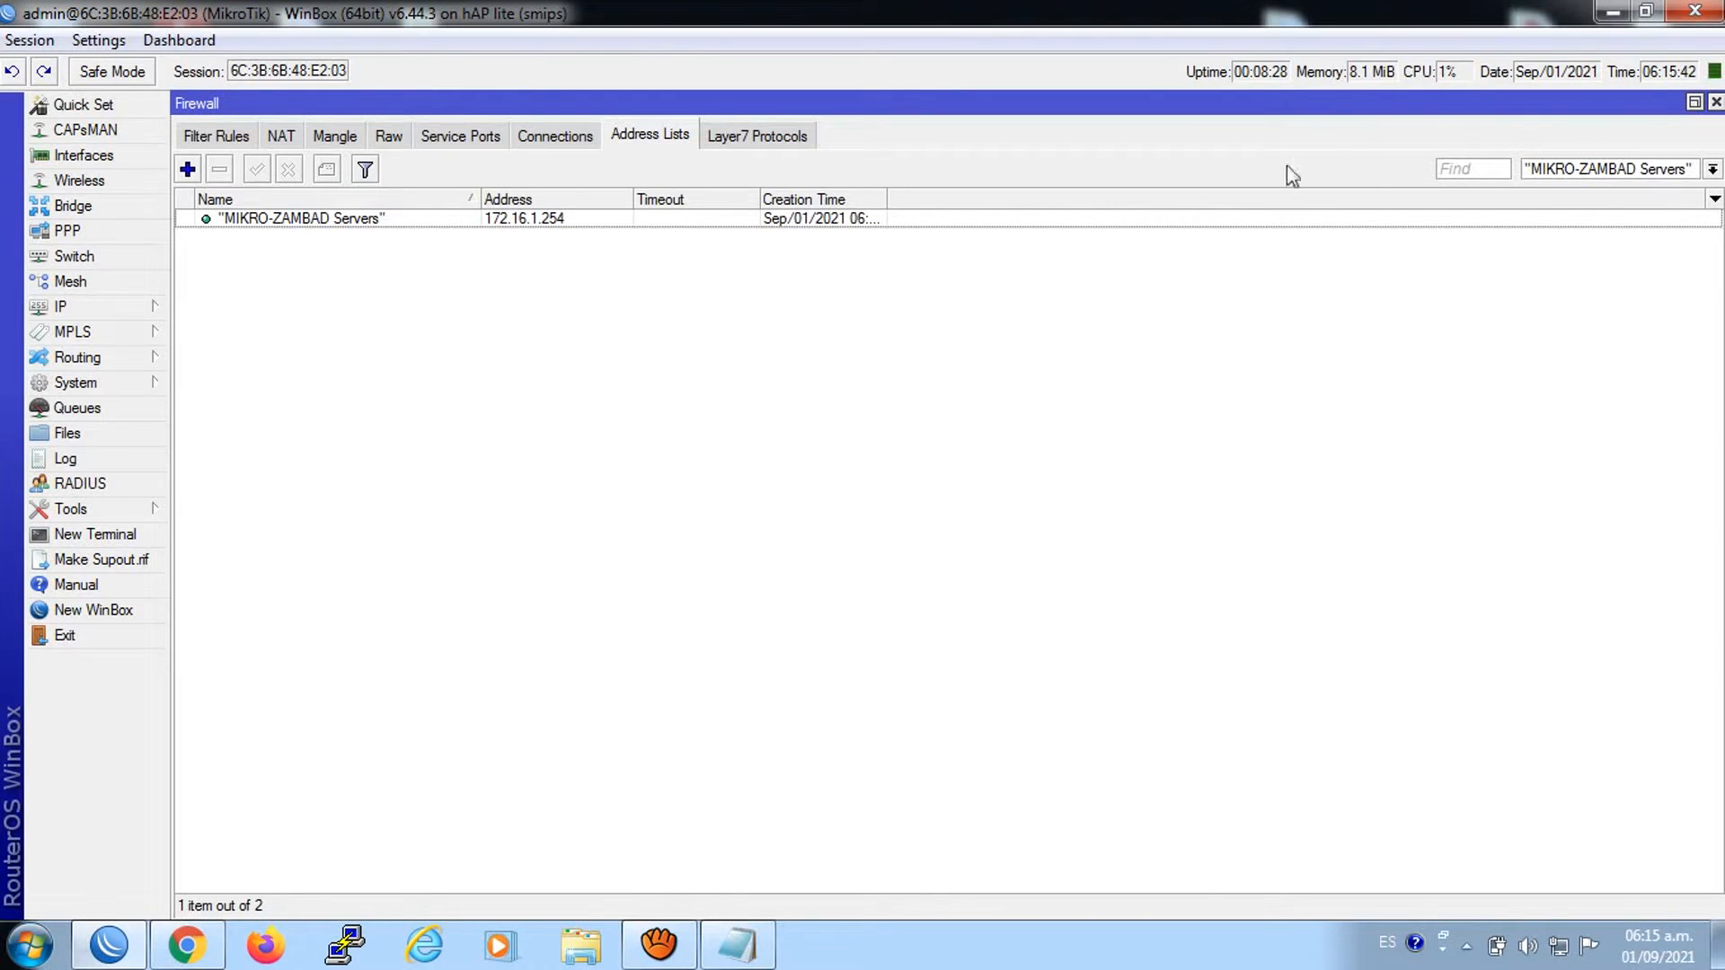
Step: Browse Equipo > Disco local (C:) > xampp > htdocs and open the prueba folder
left_click(30, 945)
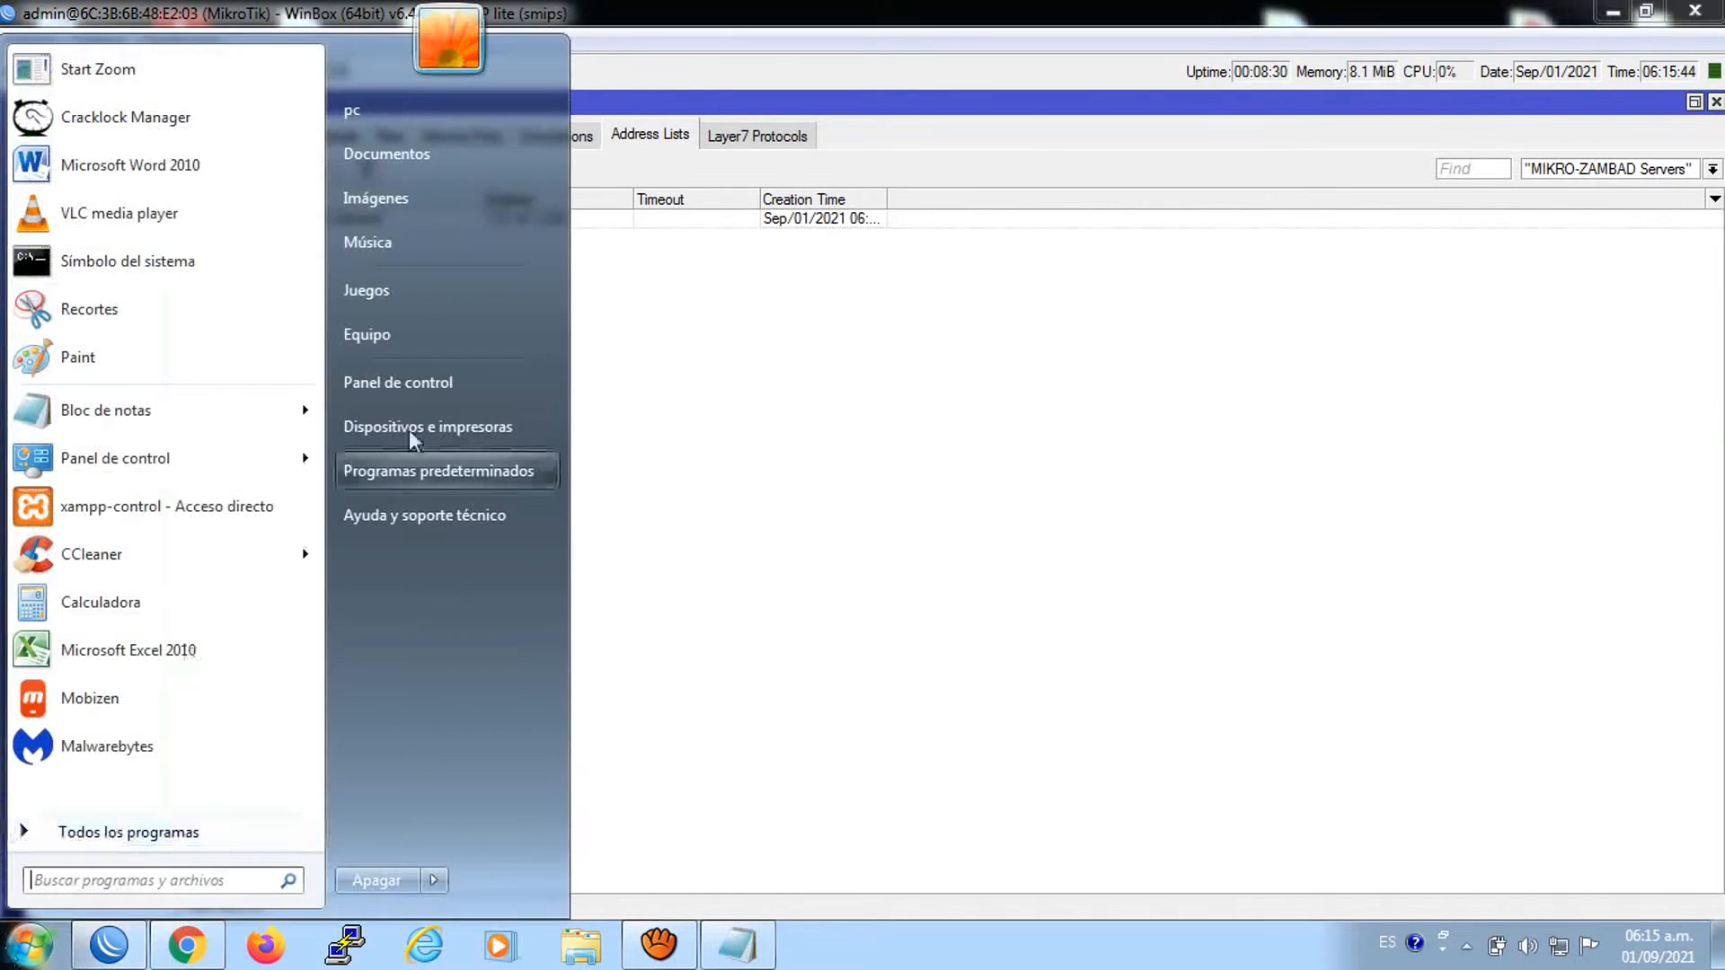
left_click(391, 340)
double_click(337, 203)
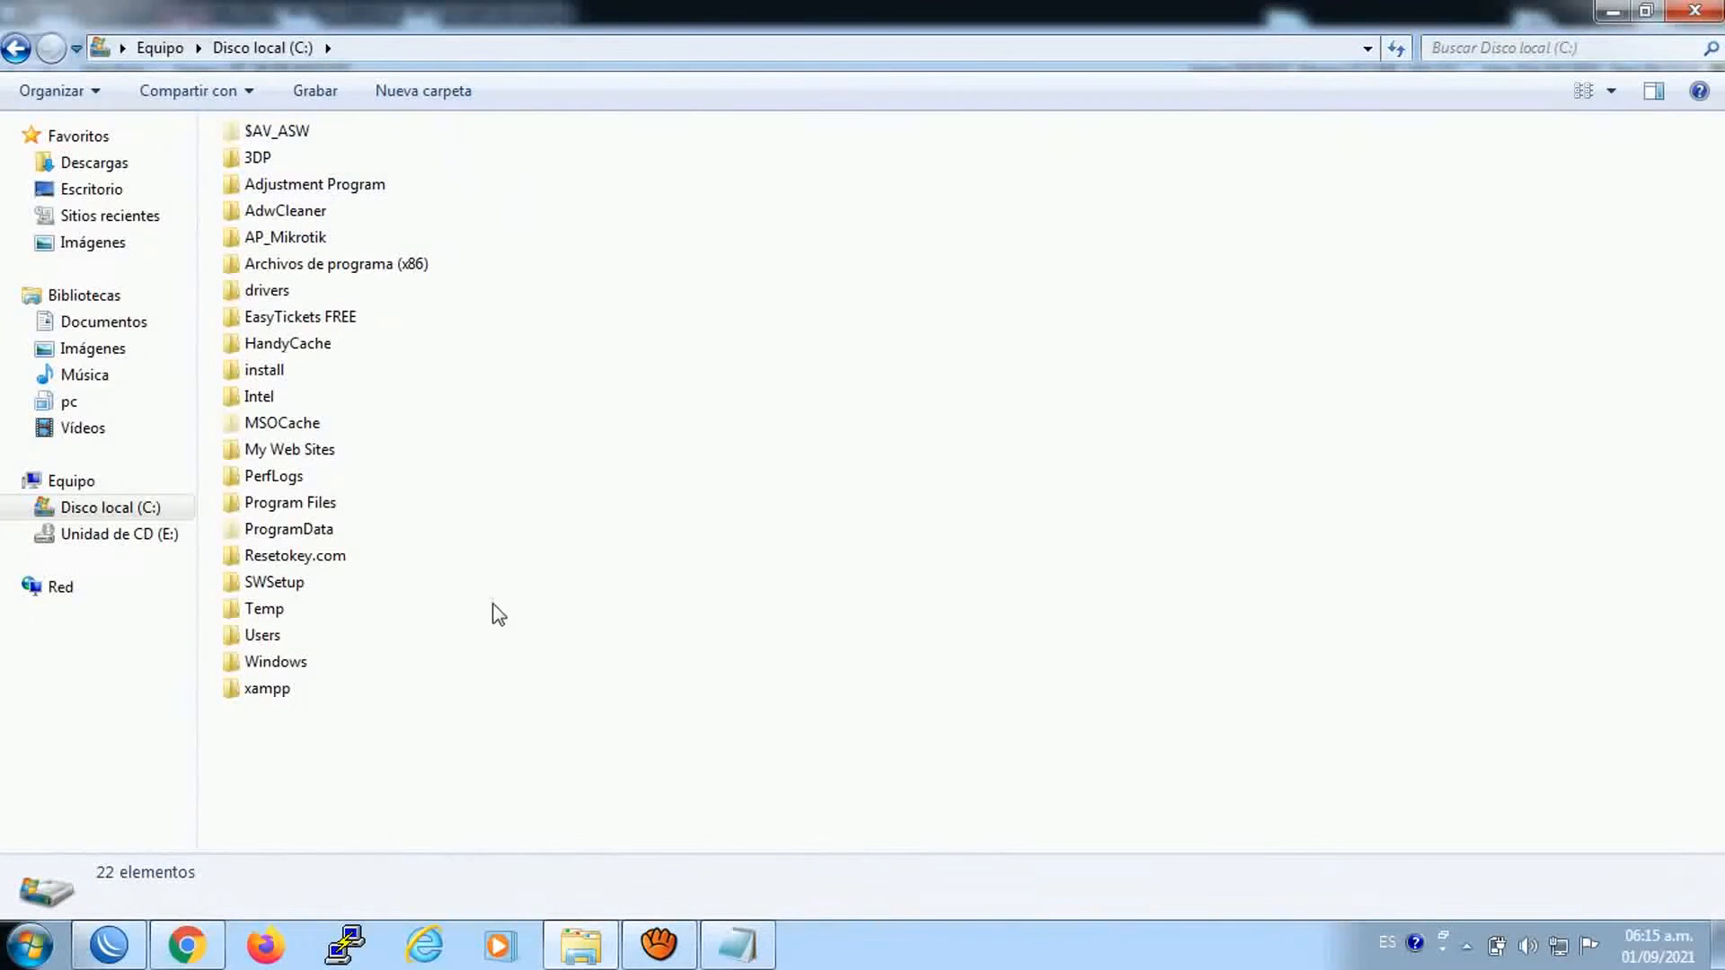
double_click(270, 690)
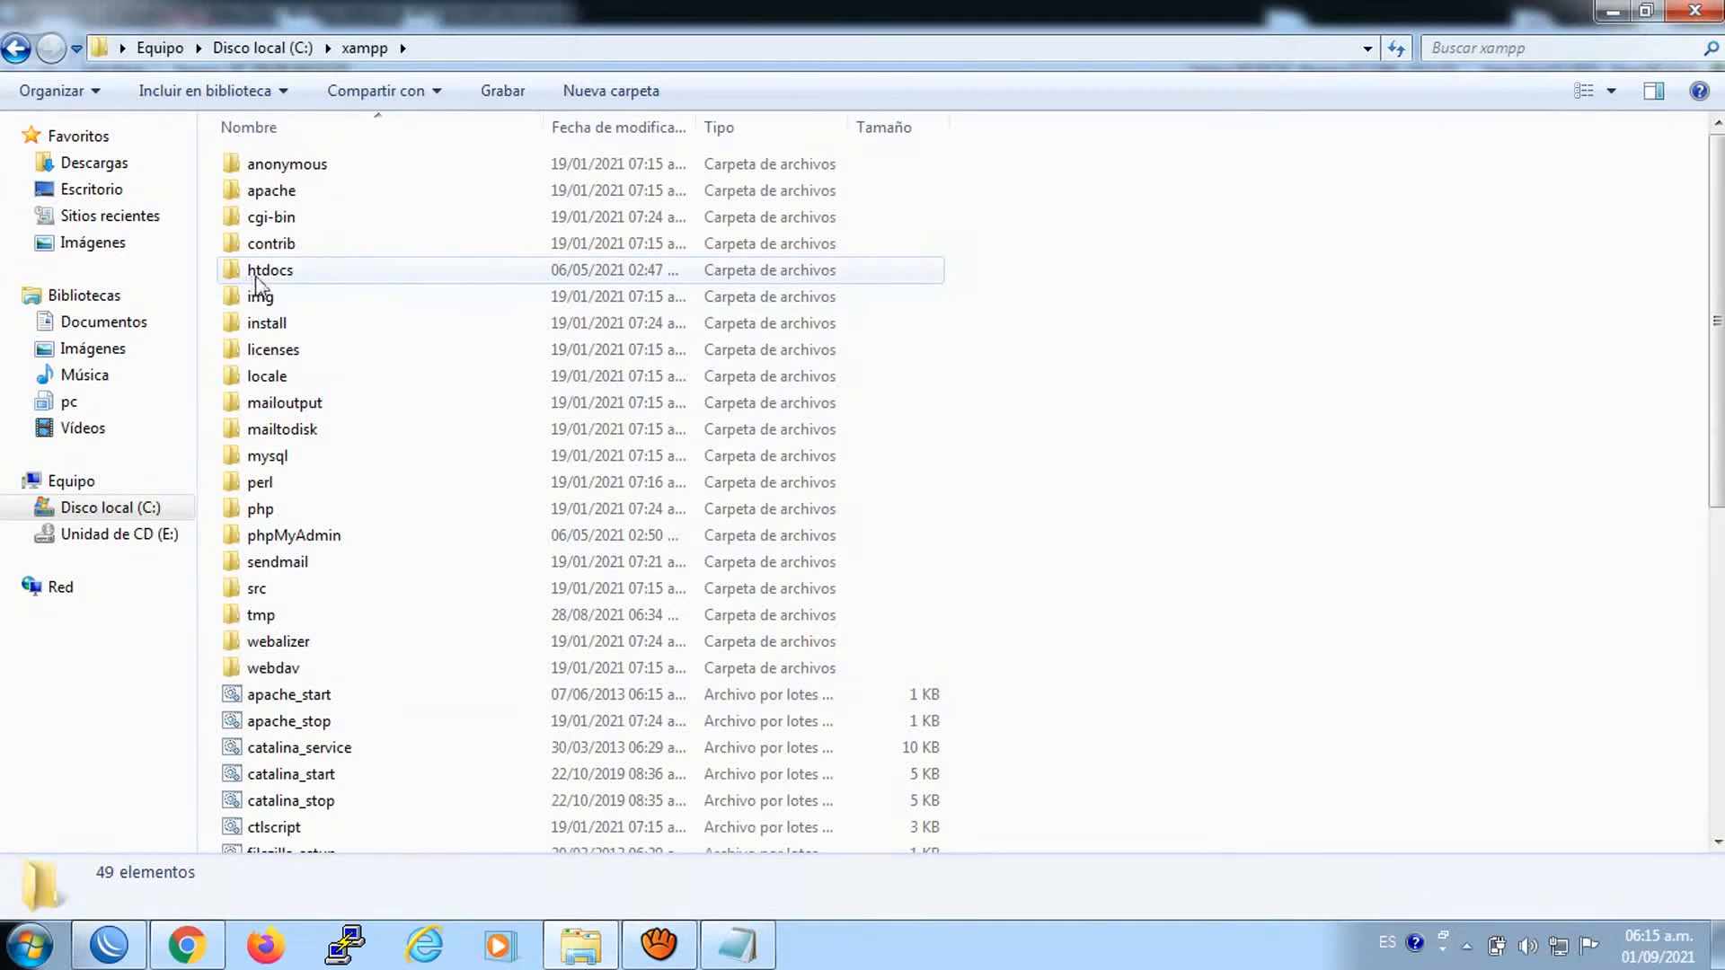
double_click(260, 274)
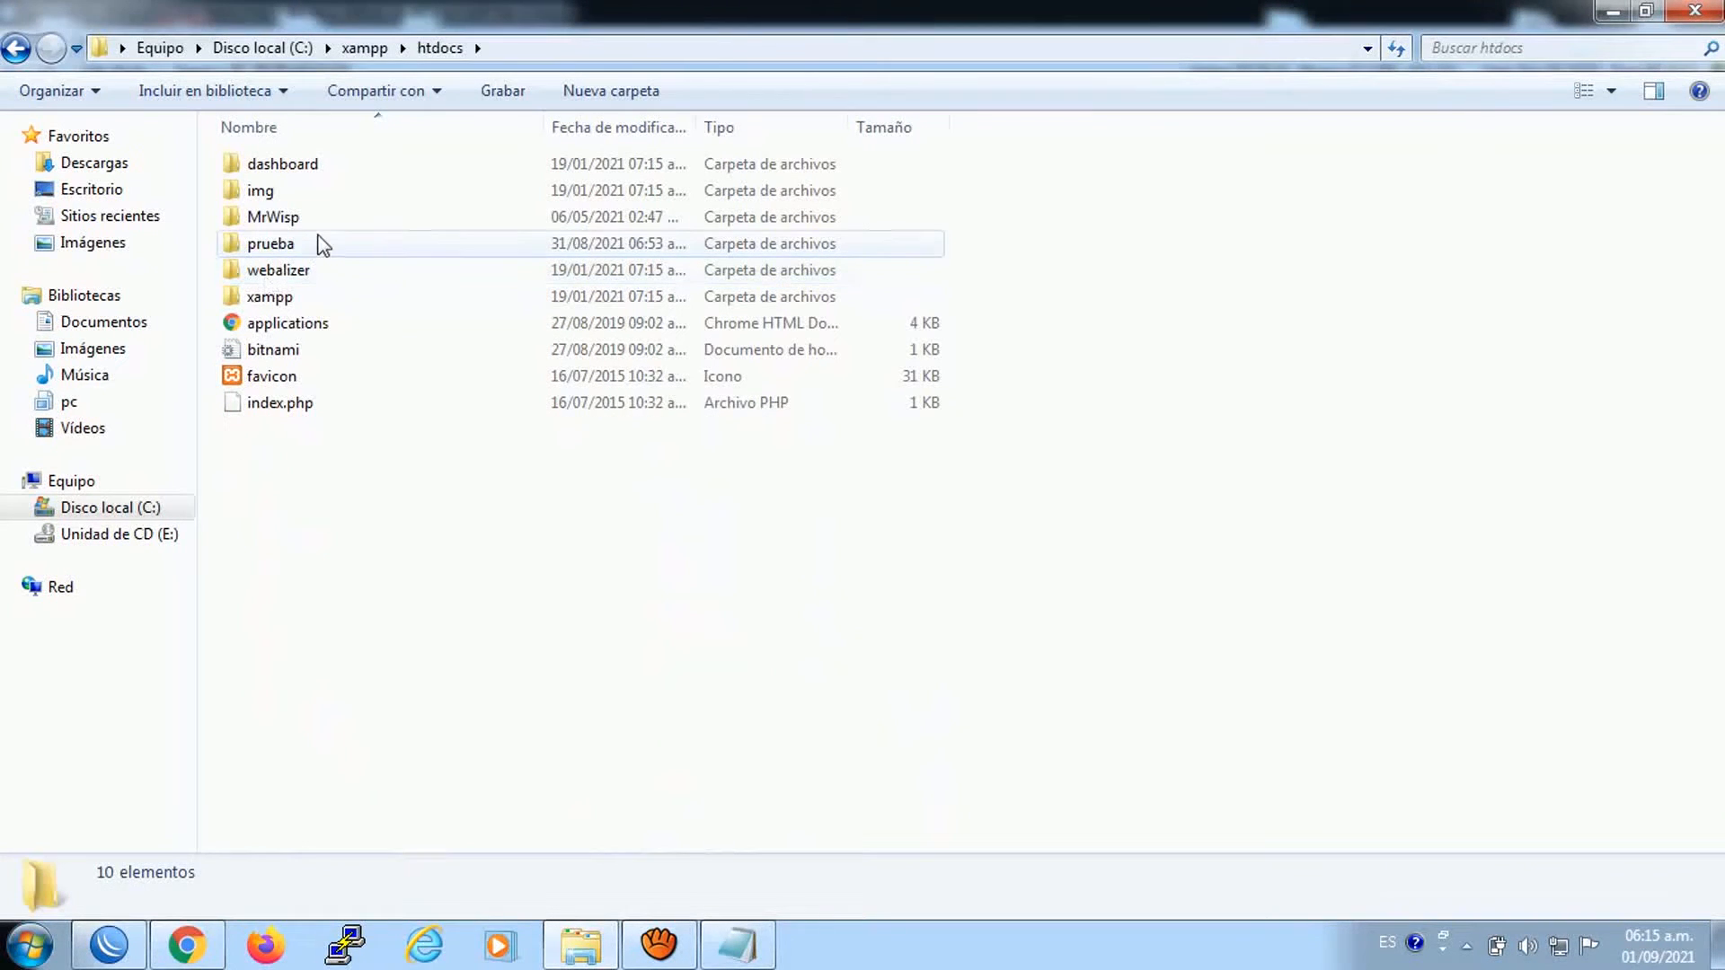
left_click(270, 247)
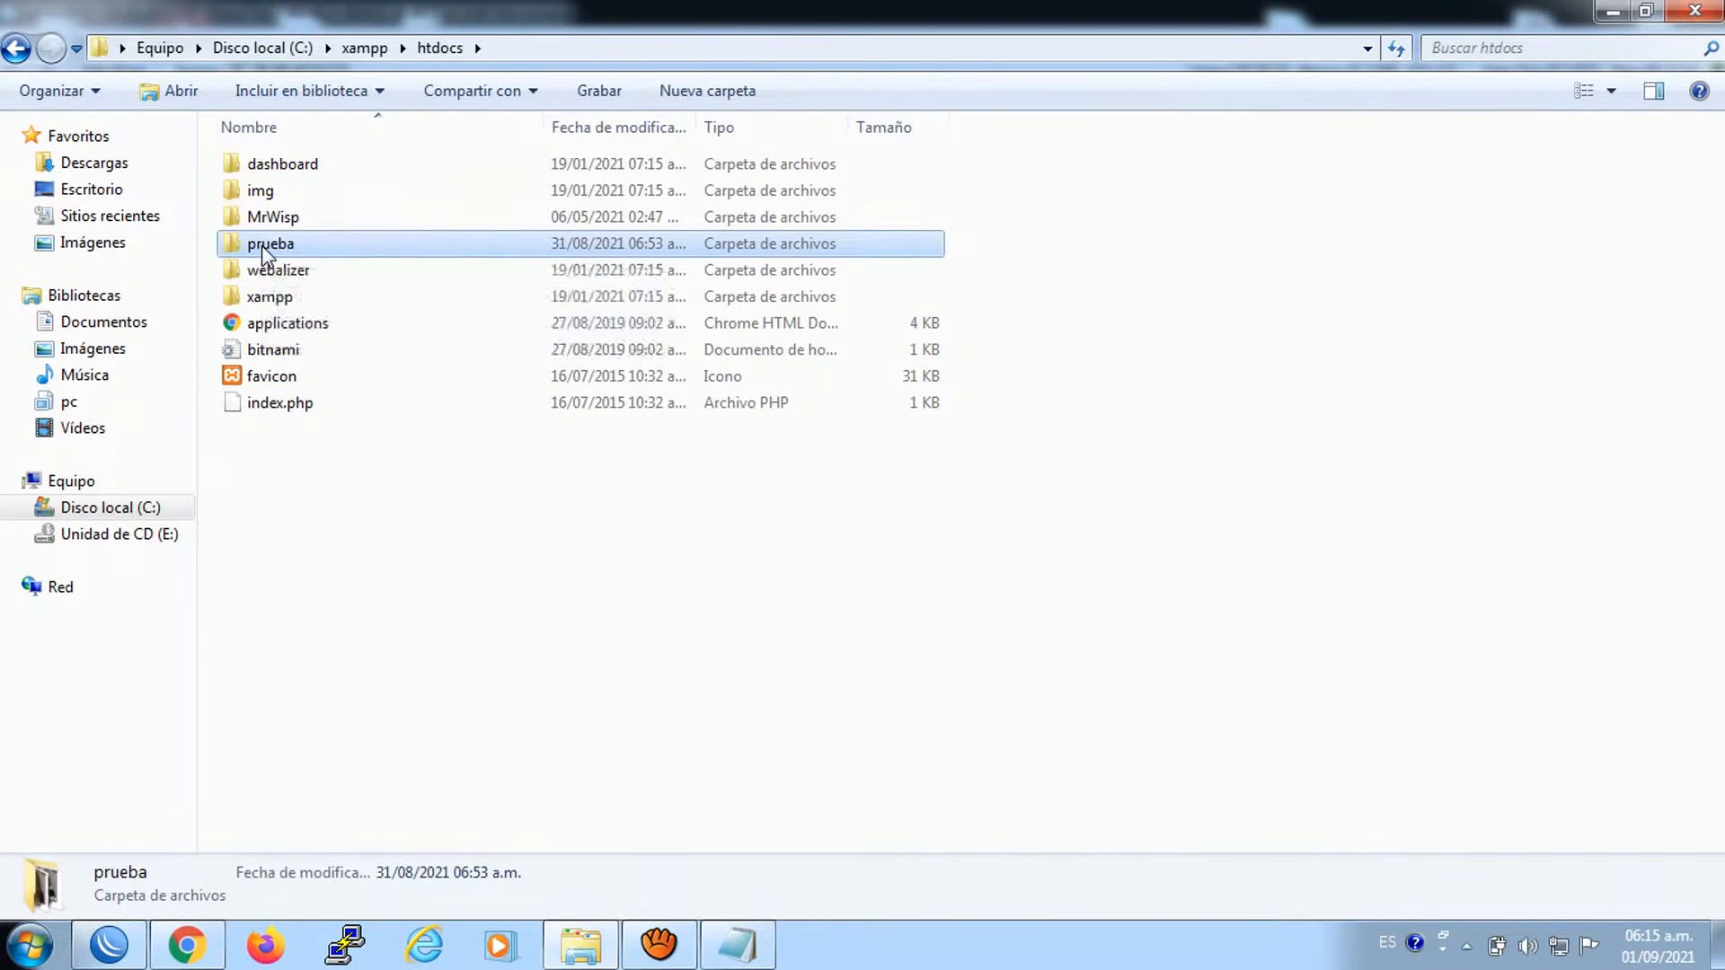
double_click(263, 251)
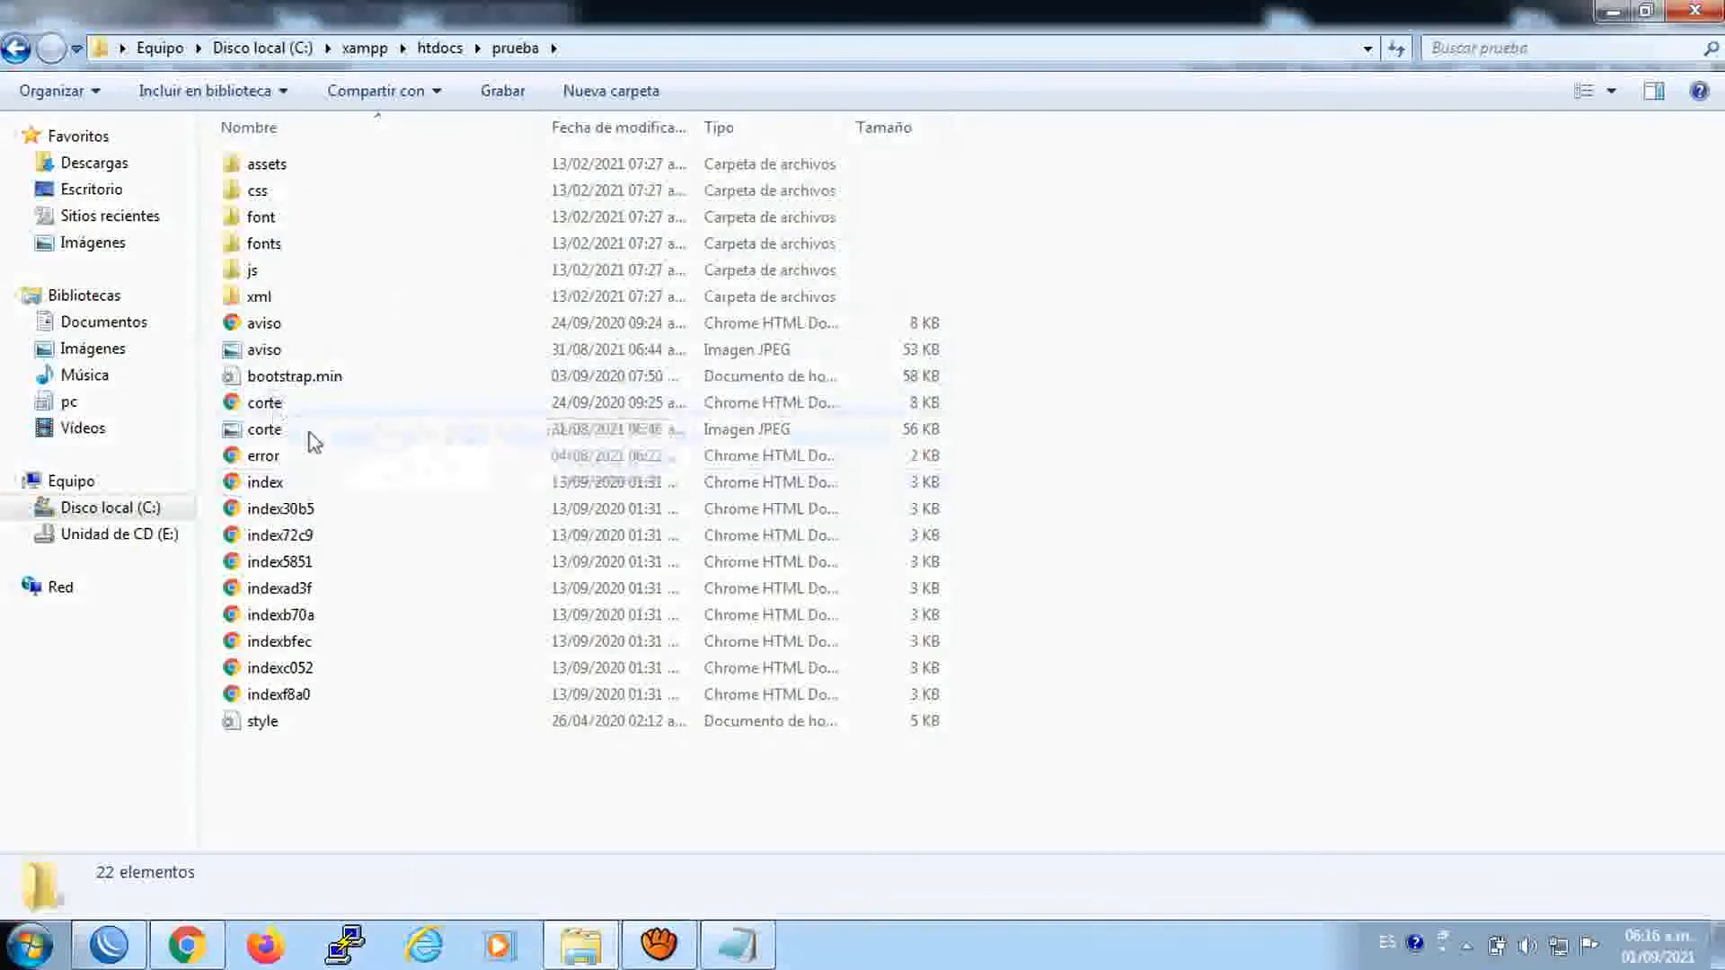
Step: Compare the aviso and corte images, viewing aviso.jpg full size in the image viewer
left_click(267, 359)
left_click(269, 431)
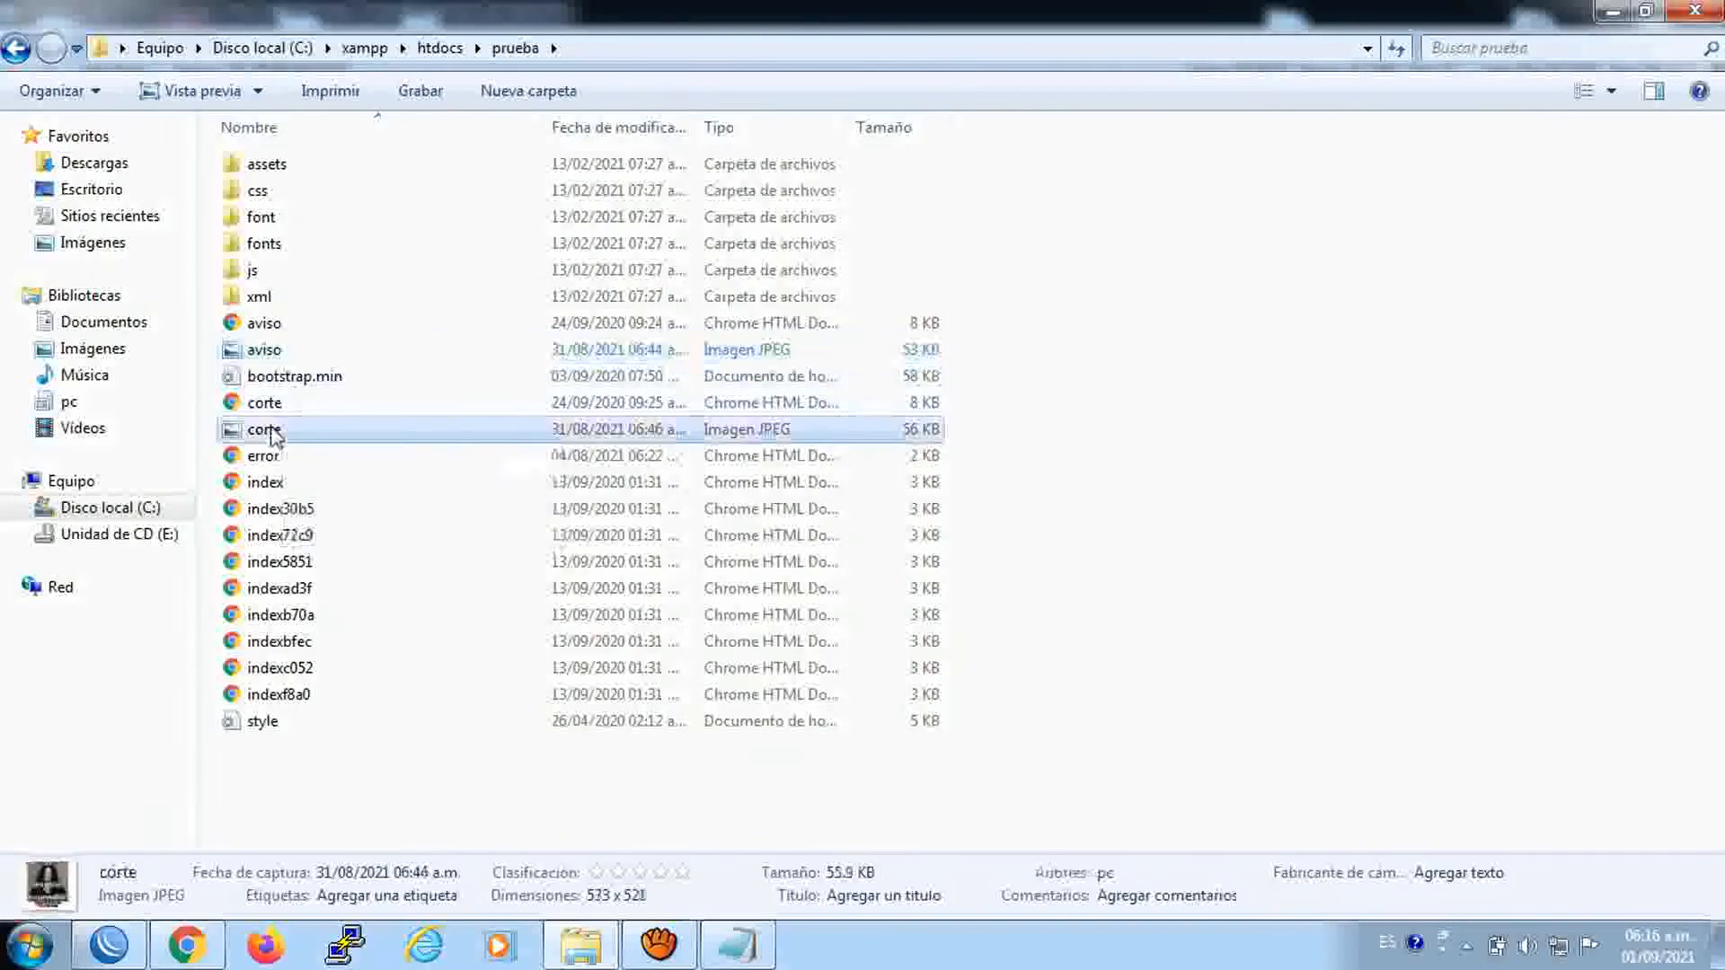
left_click(269, 357)
left_click(270, 432)
left_click(269, 357)
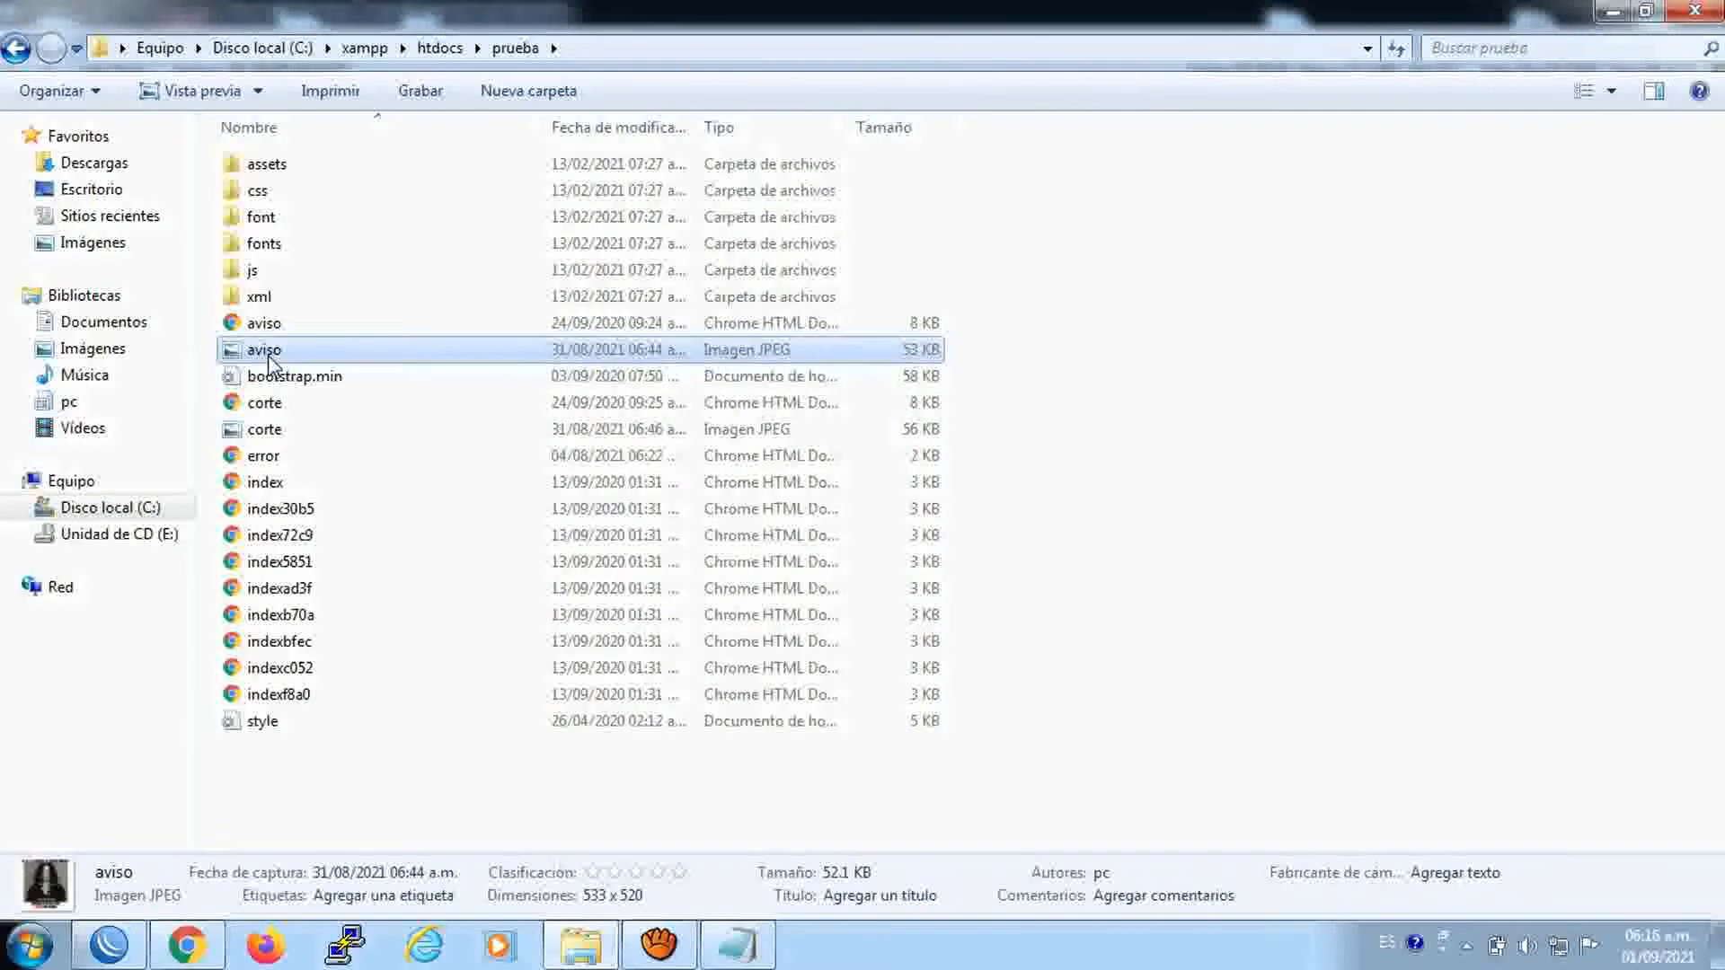
mouse_move(255, 333)
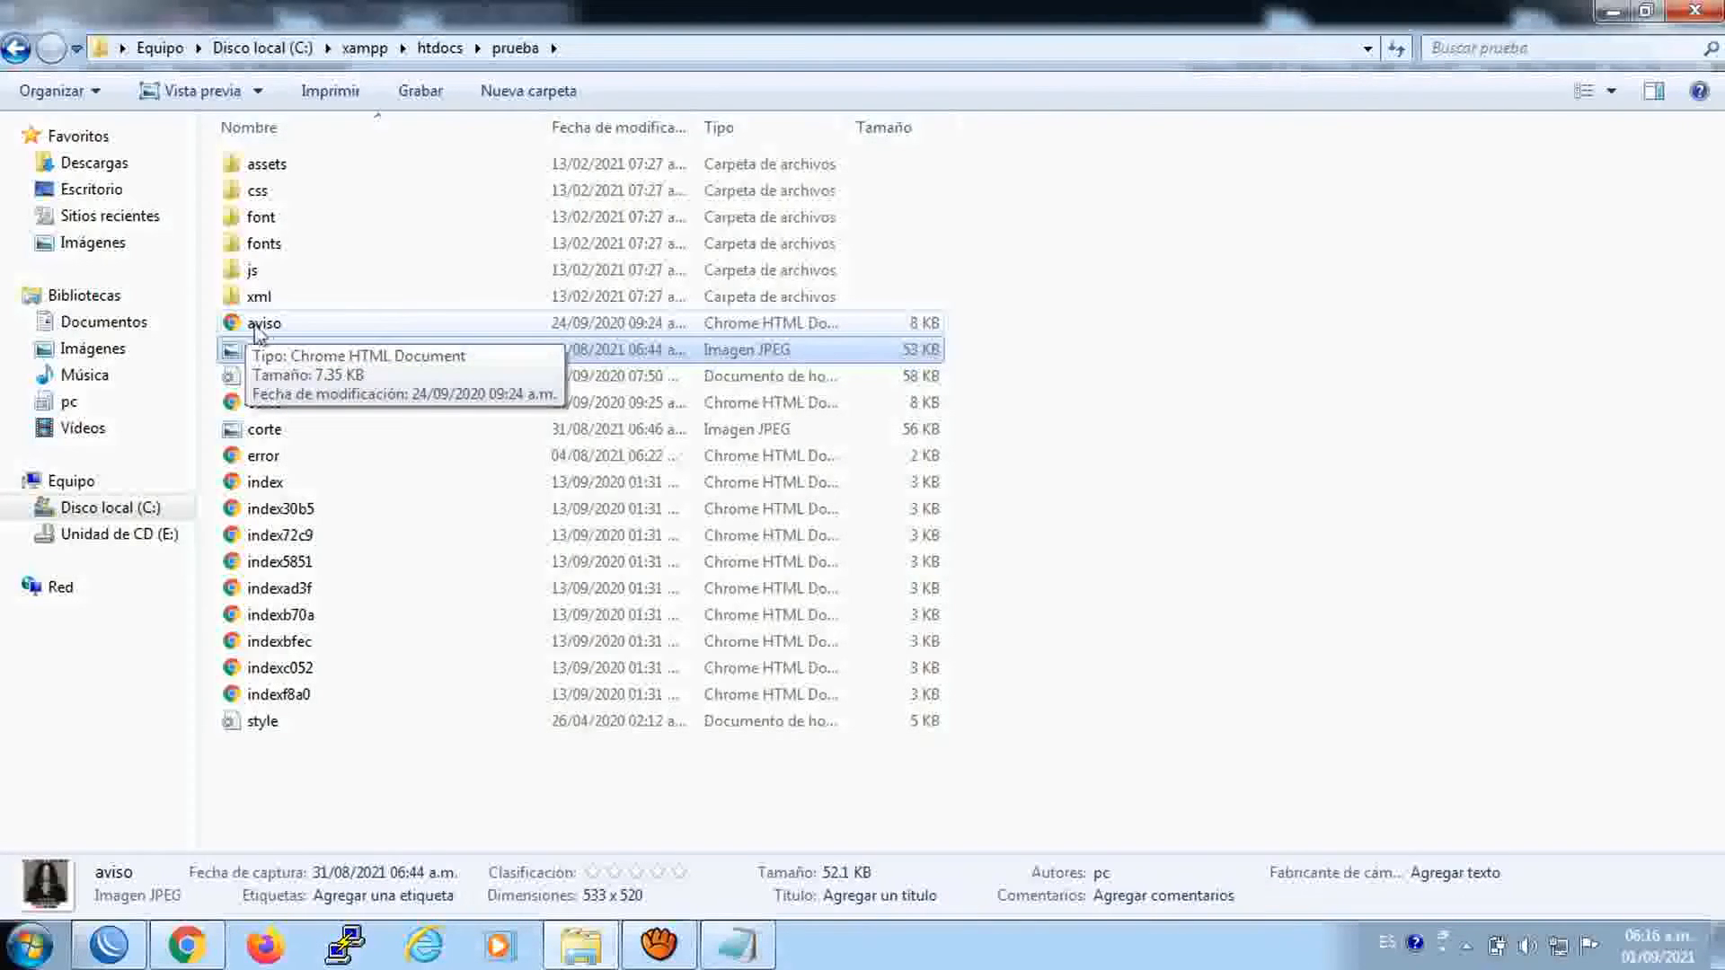
mouse_move(275, 466)
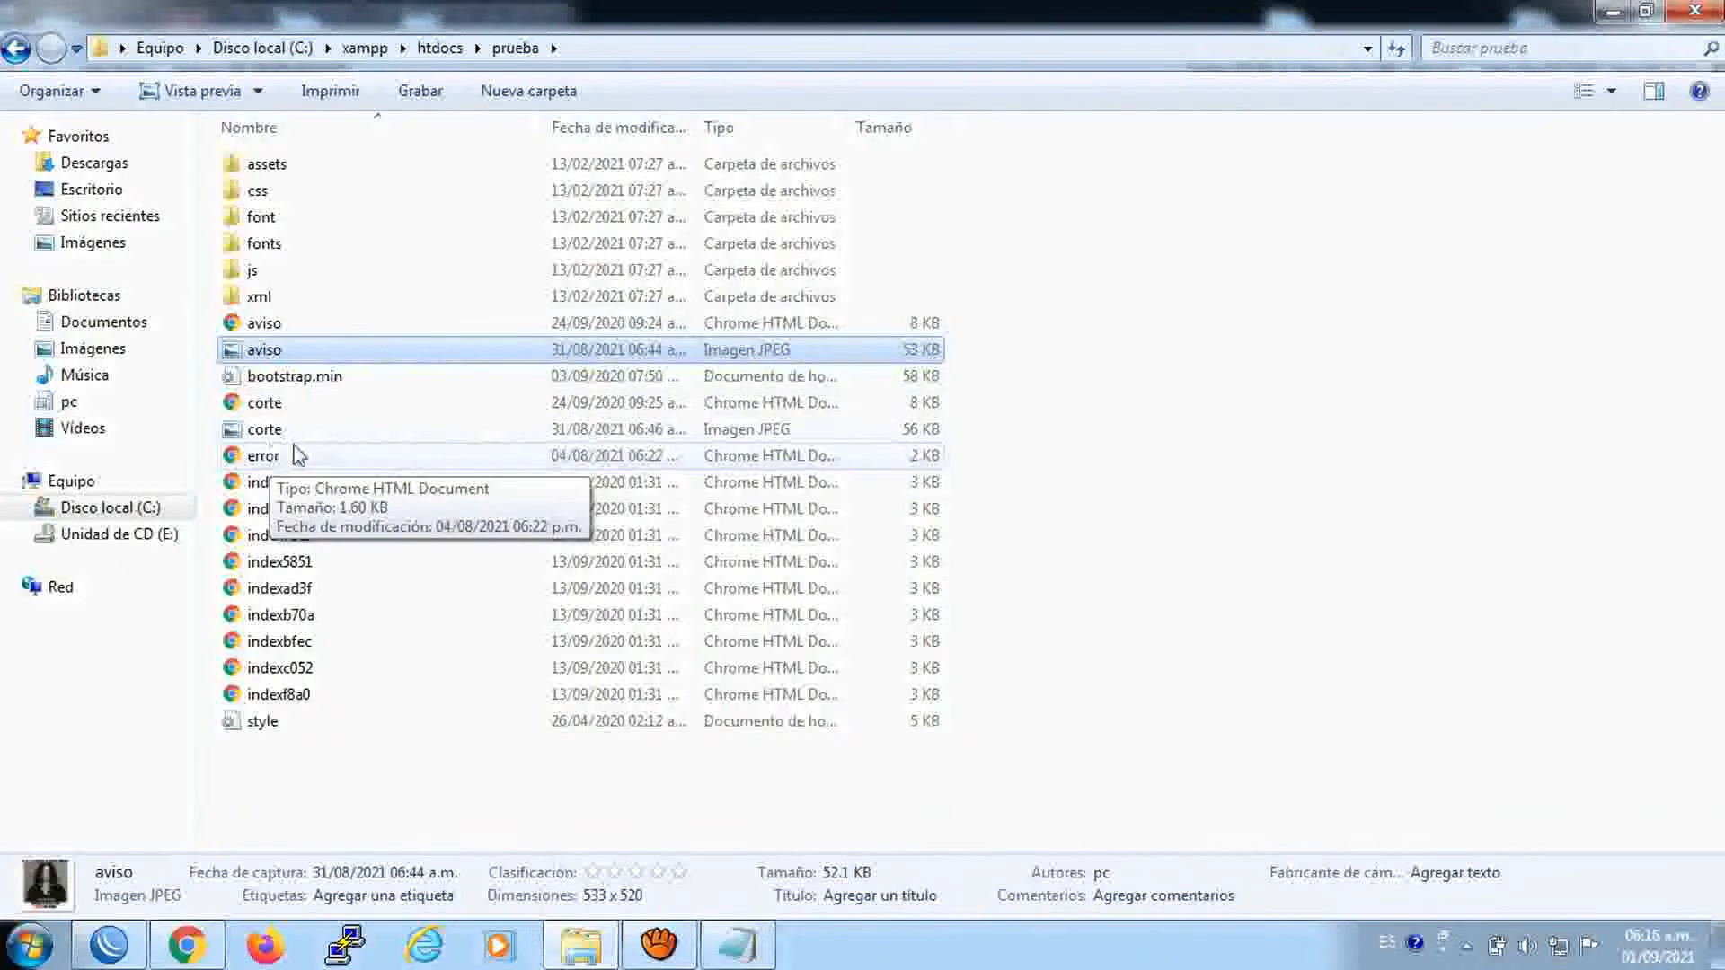
double_click(263, 352)
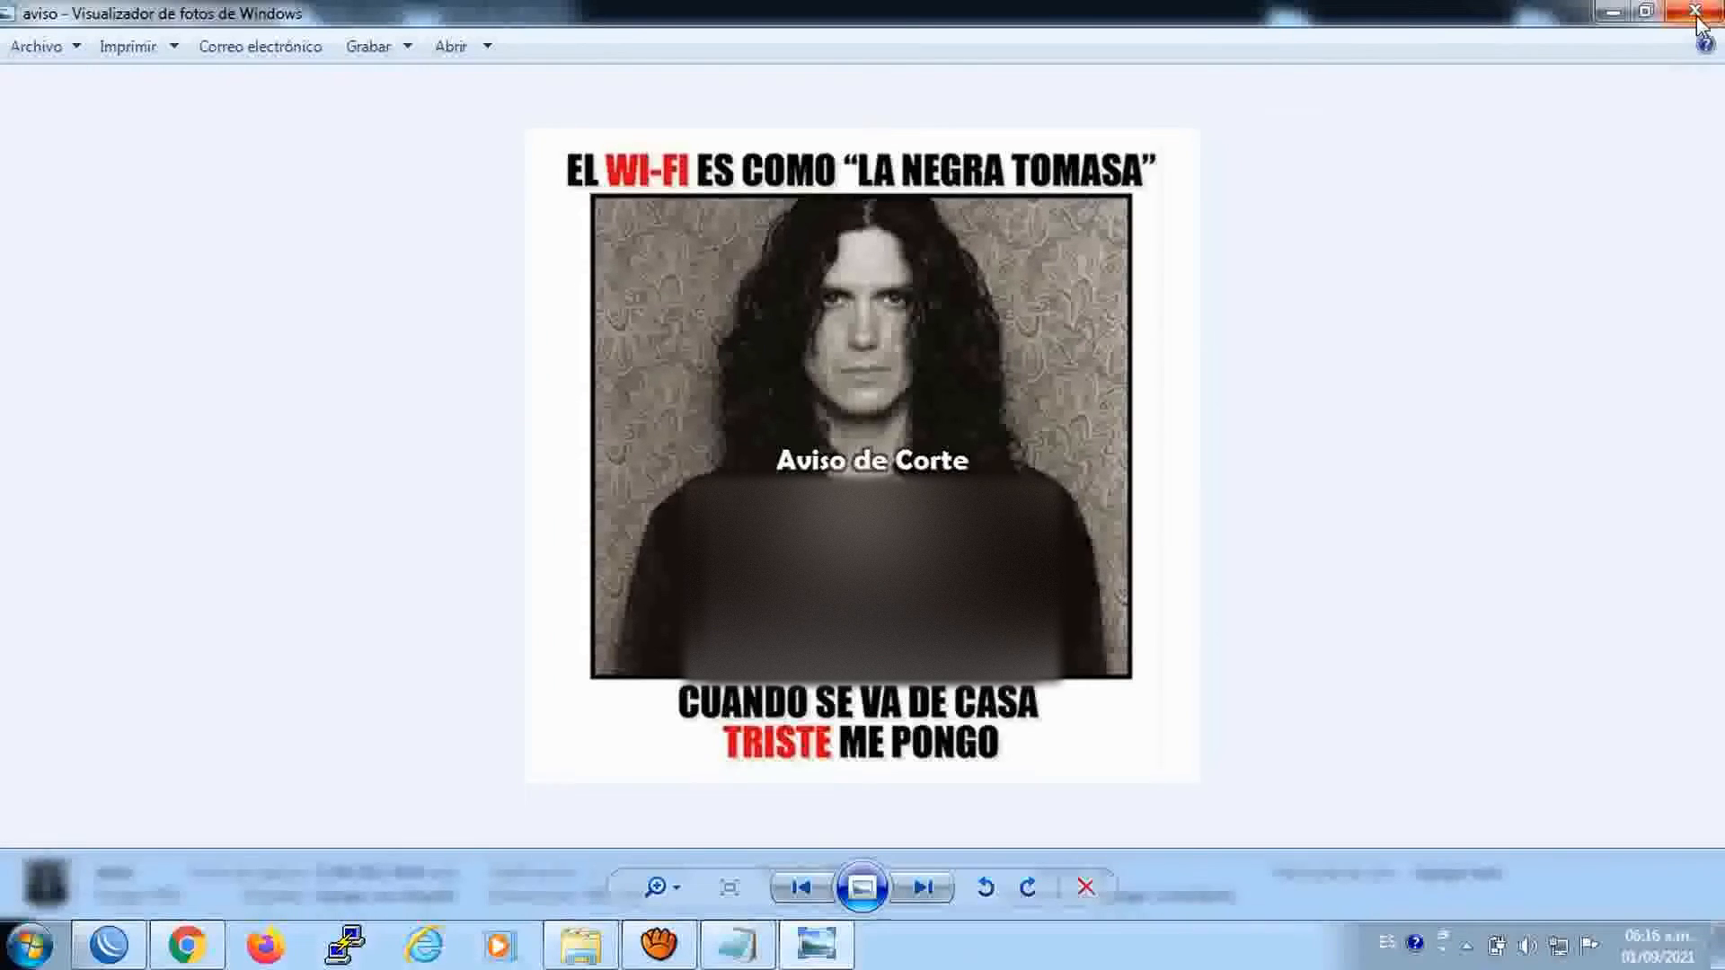
left_click(1696, 13)
Step: Open aviso.jpg with Firefox via Abrir con, leaving 'Usar siempre' unchecked
right_click(283, 359)
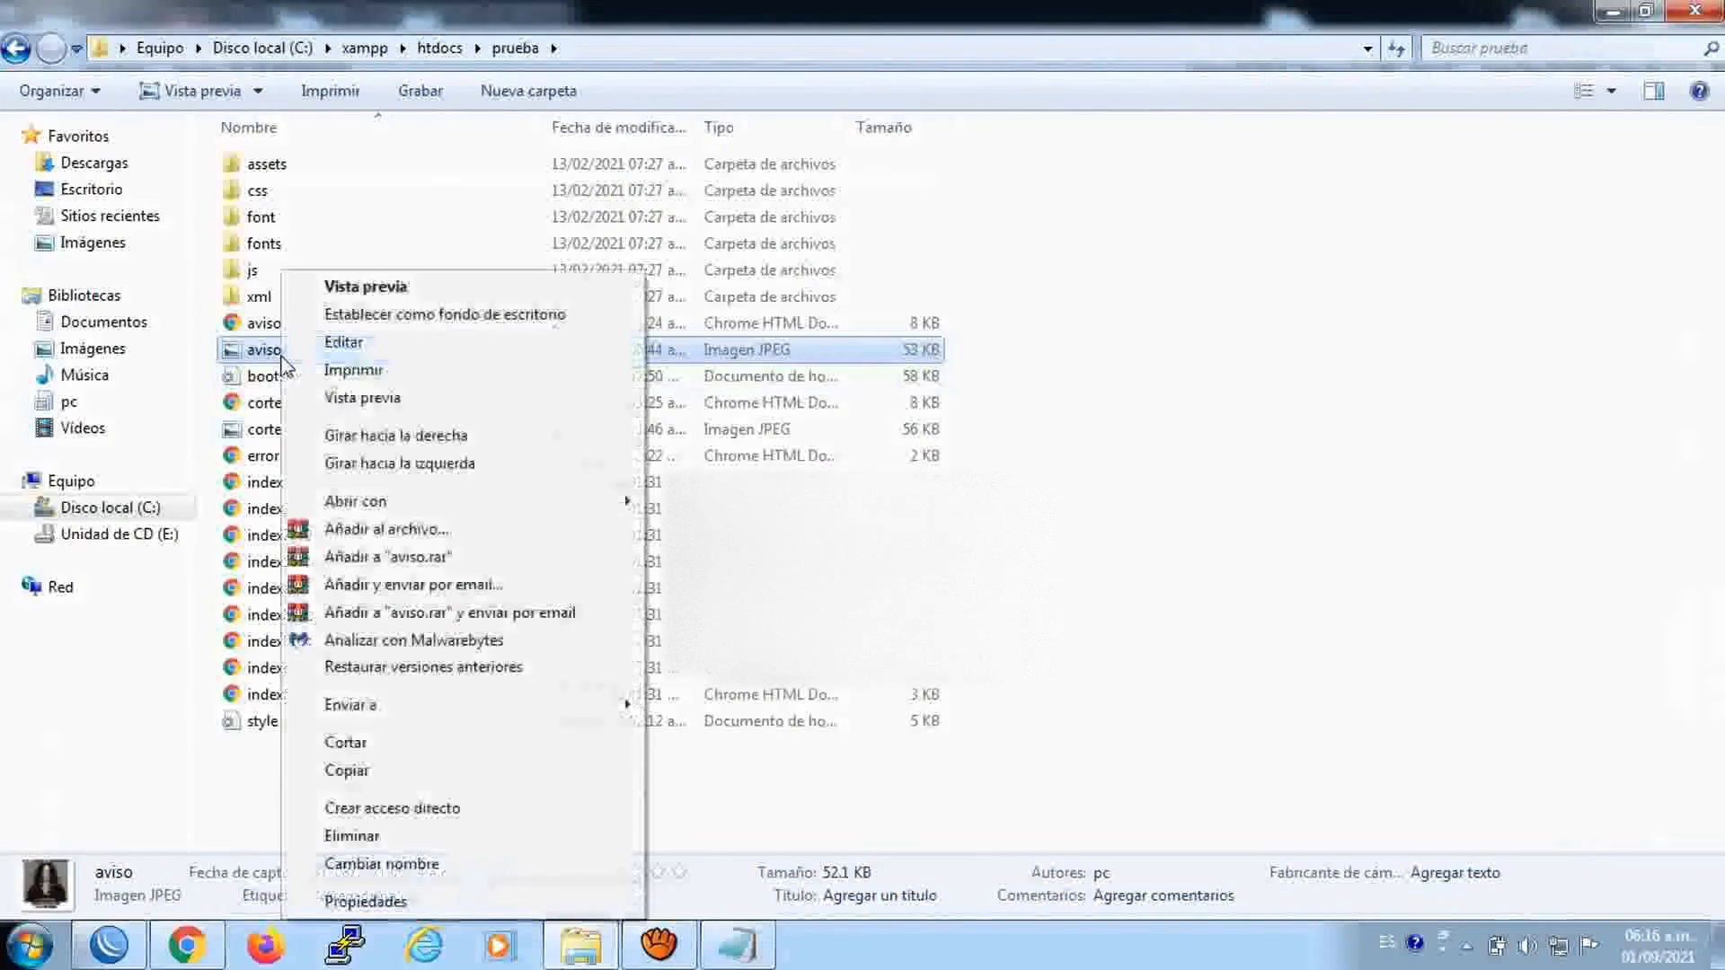
mouse_move(401, 503)
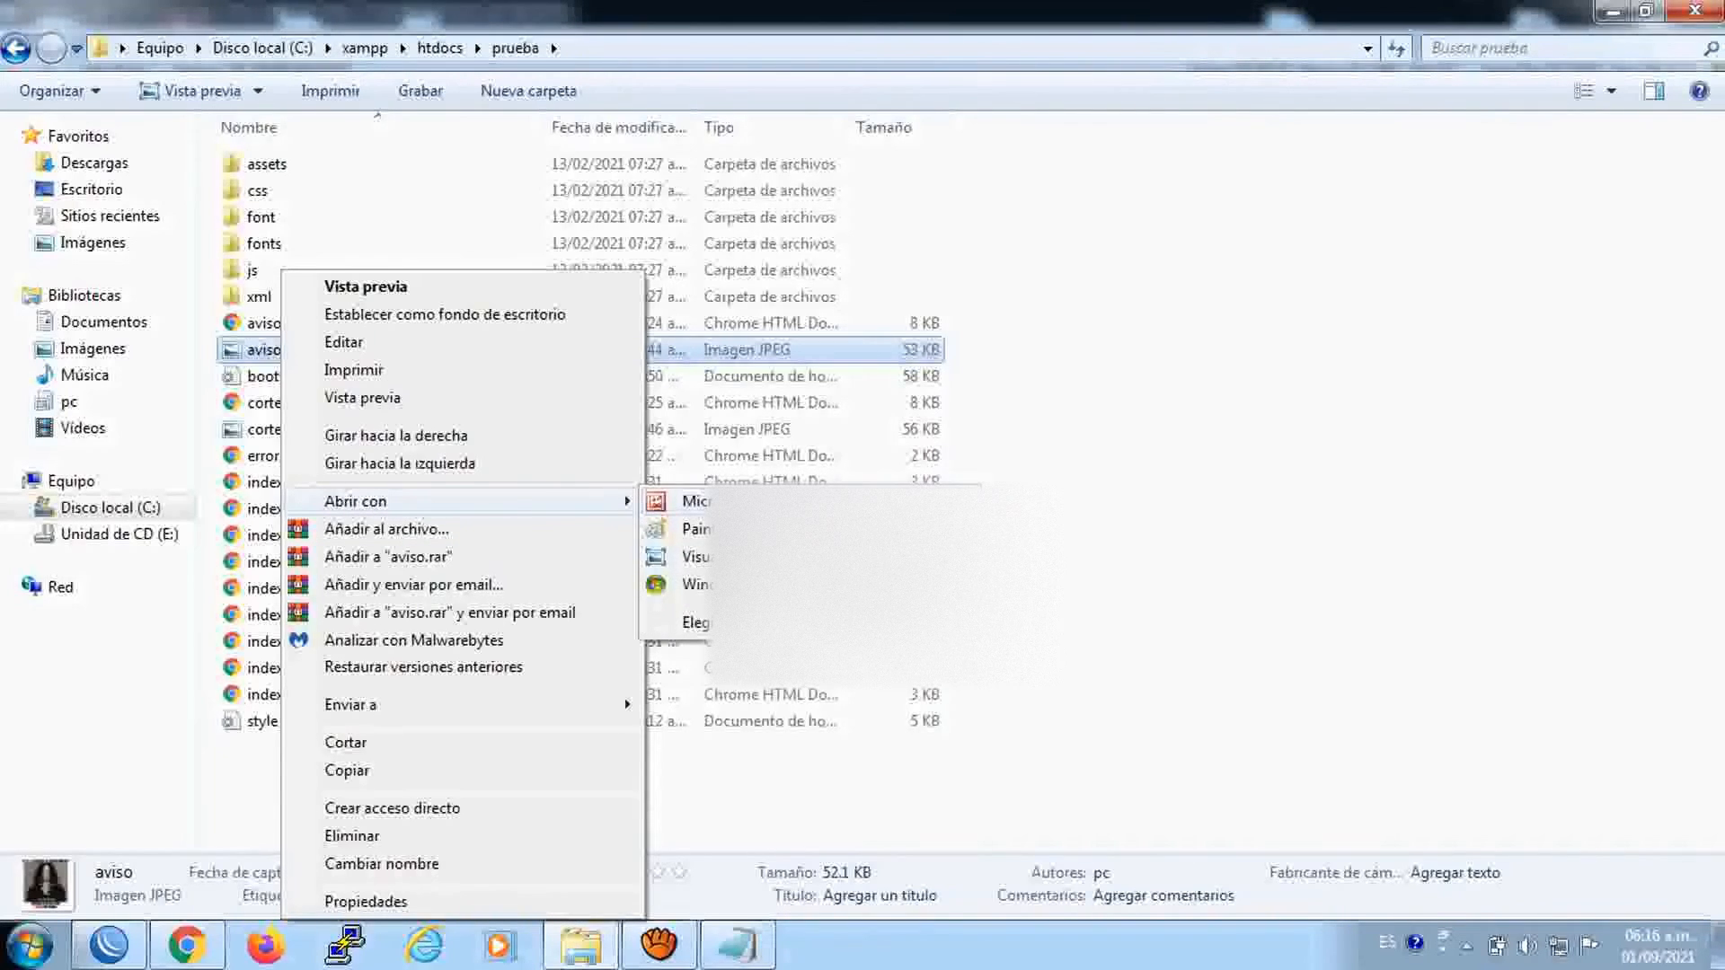
left_click(694, 622)
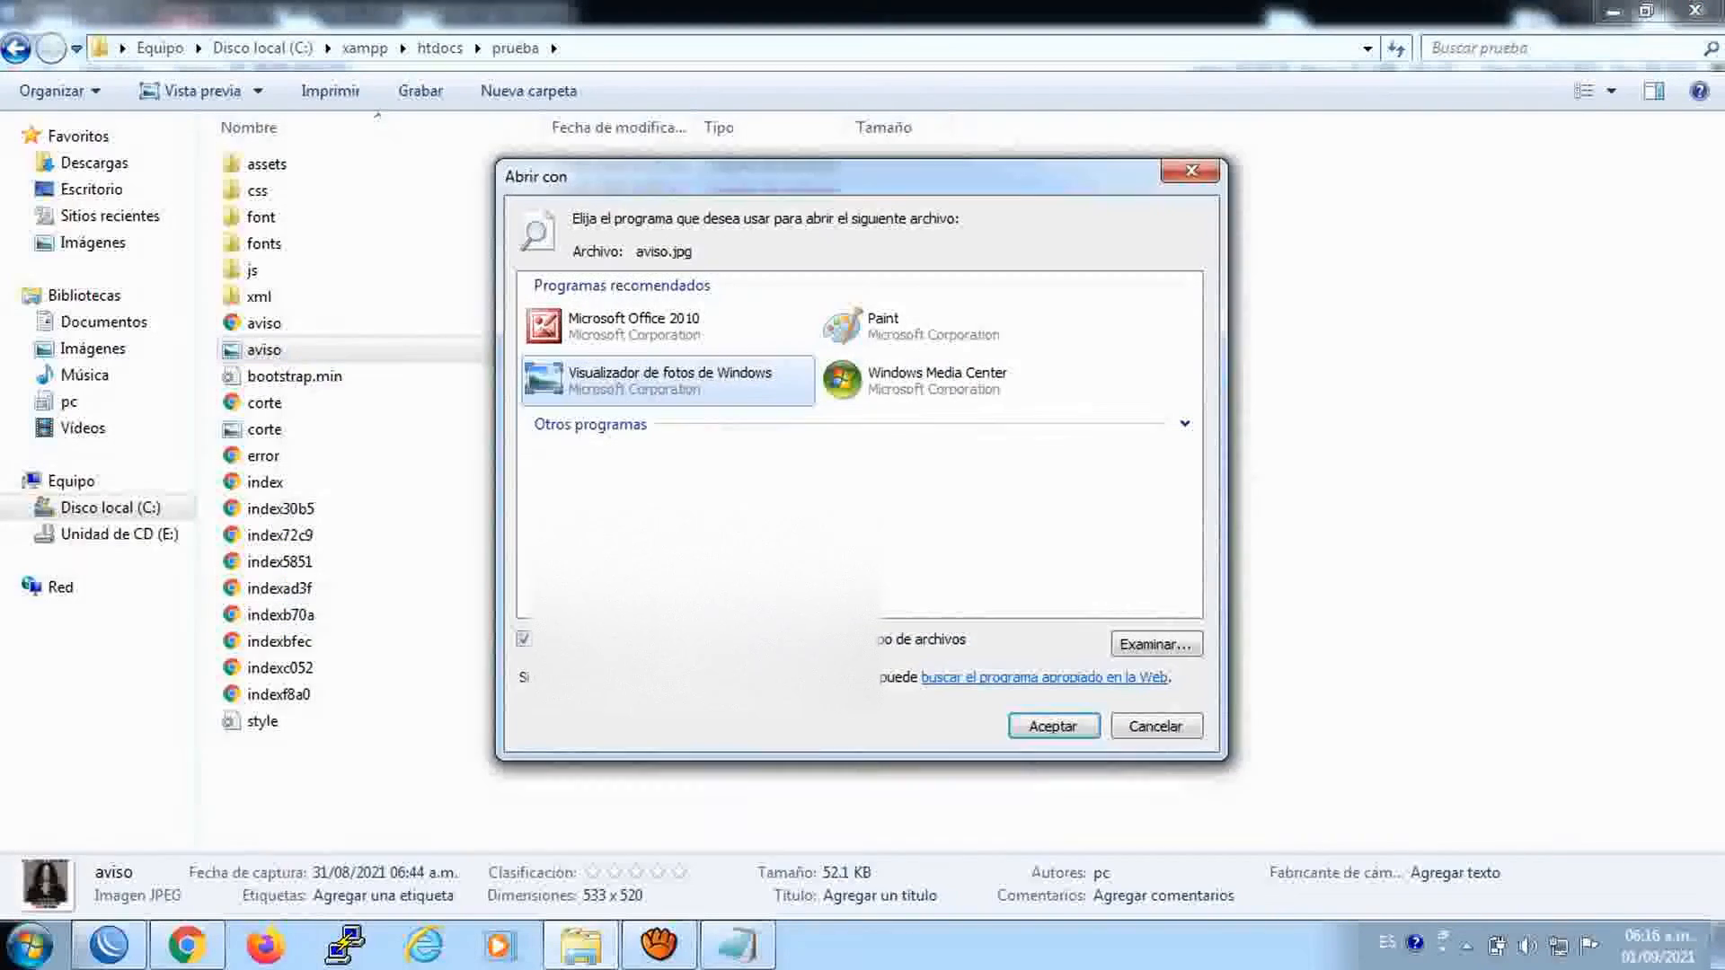
left_click(1184, 424)
left_click(588, 530)
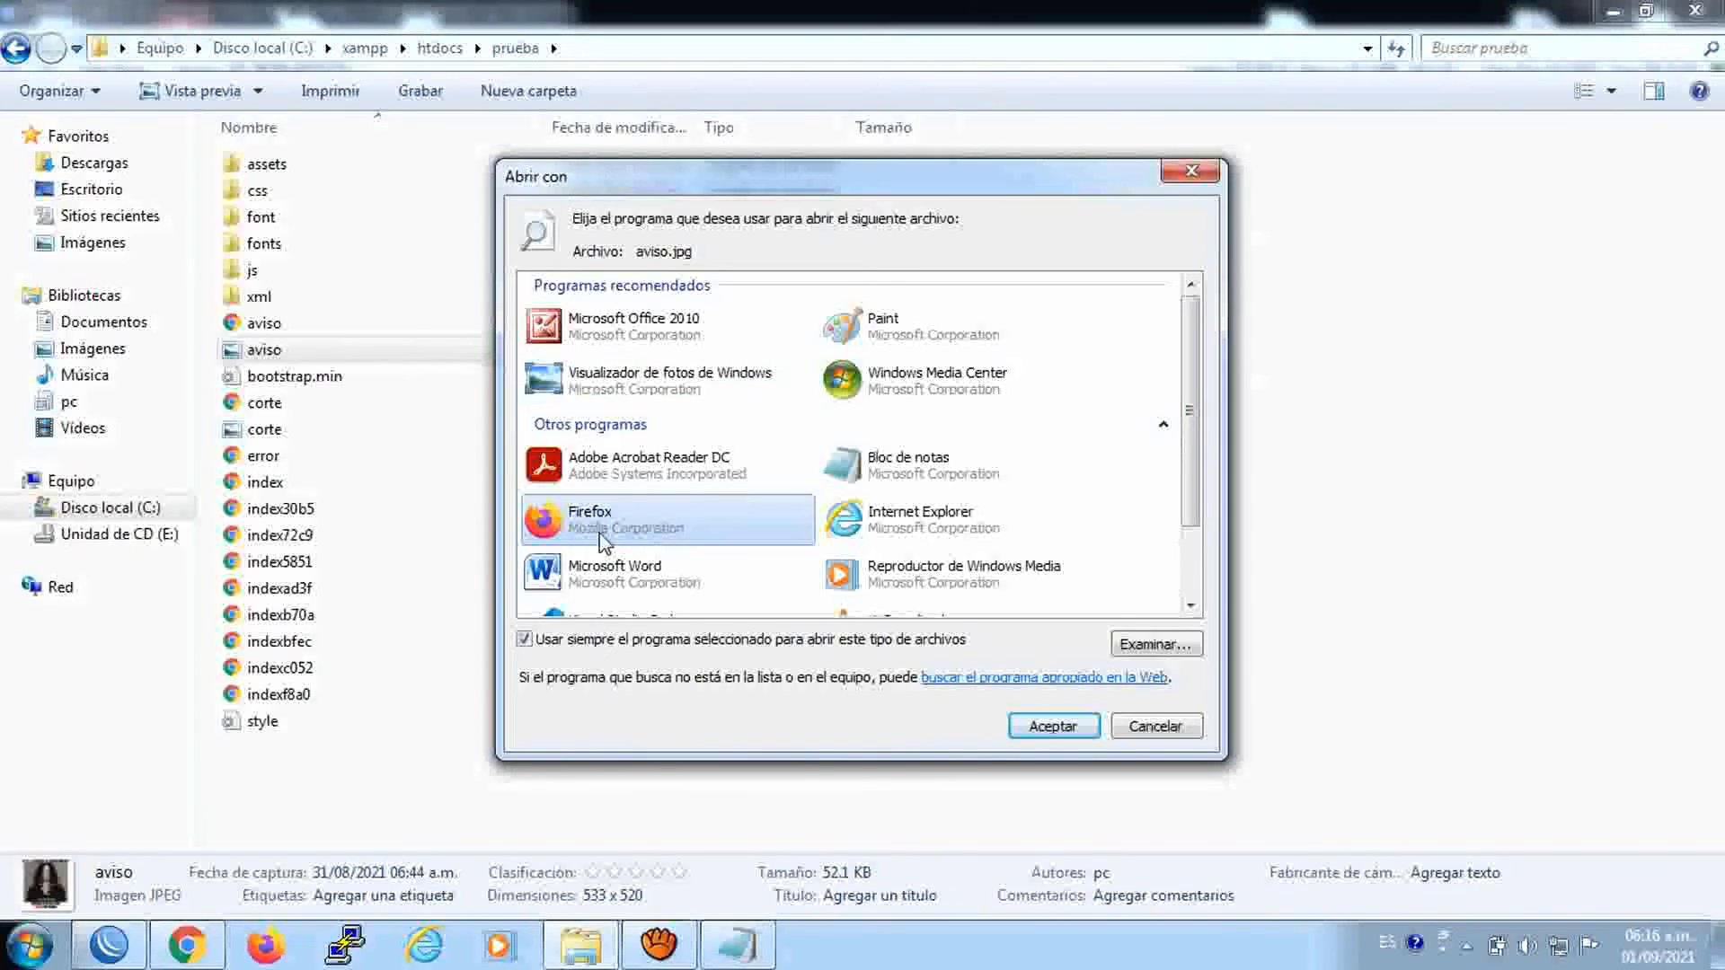
left_click(550, 643)
Step: Open aviso.jpg in Firefox, copy the /prueba/aviso.jpg part of its address, then close Firefox
left_click(1053, 727)
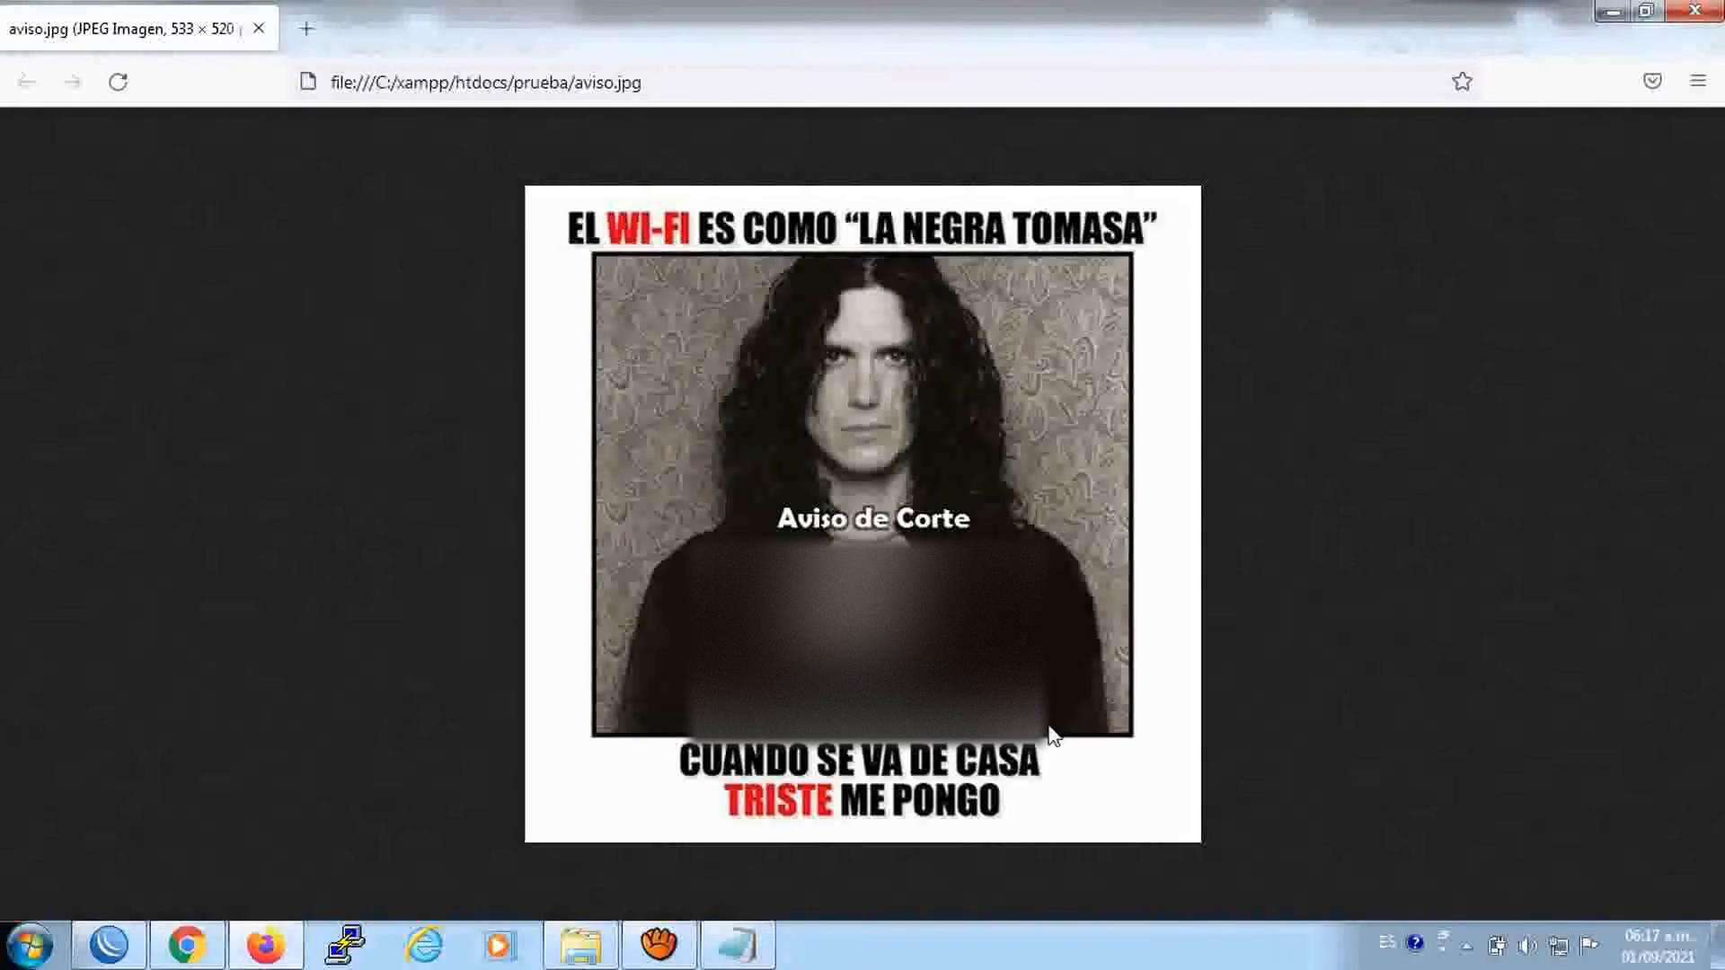
left_click_drag(685, 90, 508, 83)
right_click(521, 83)
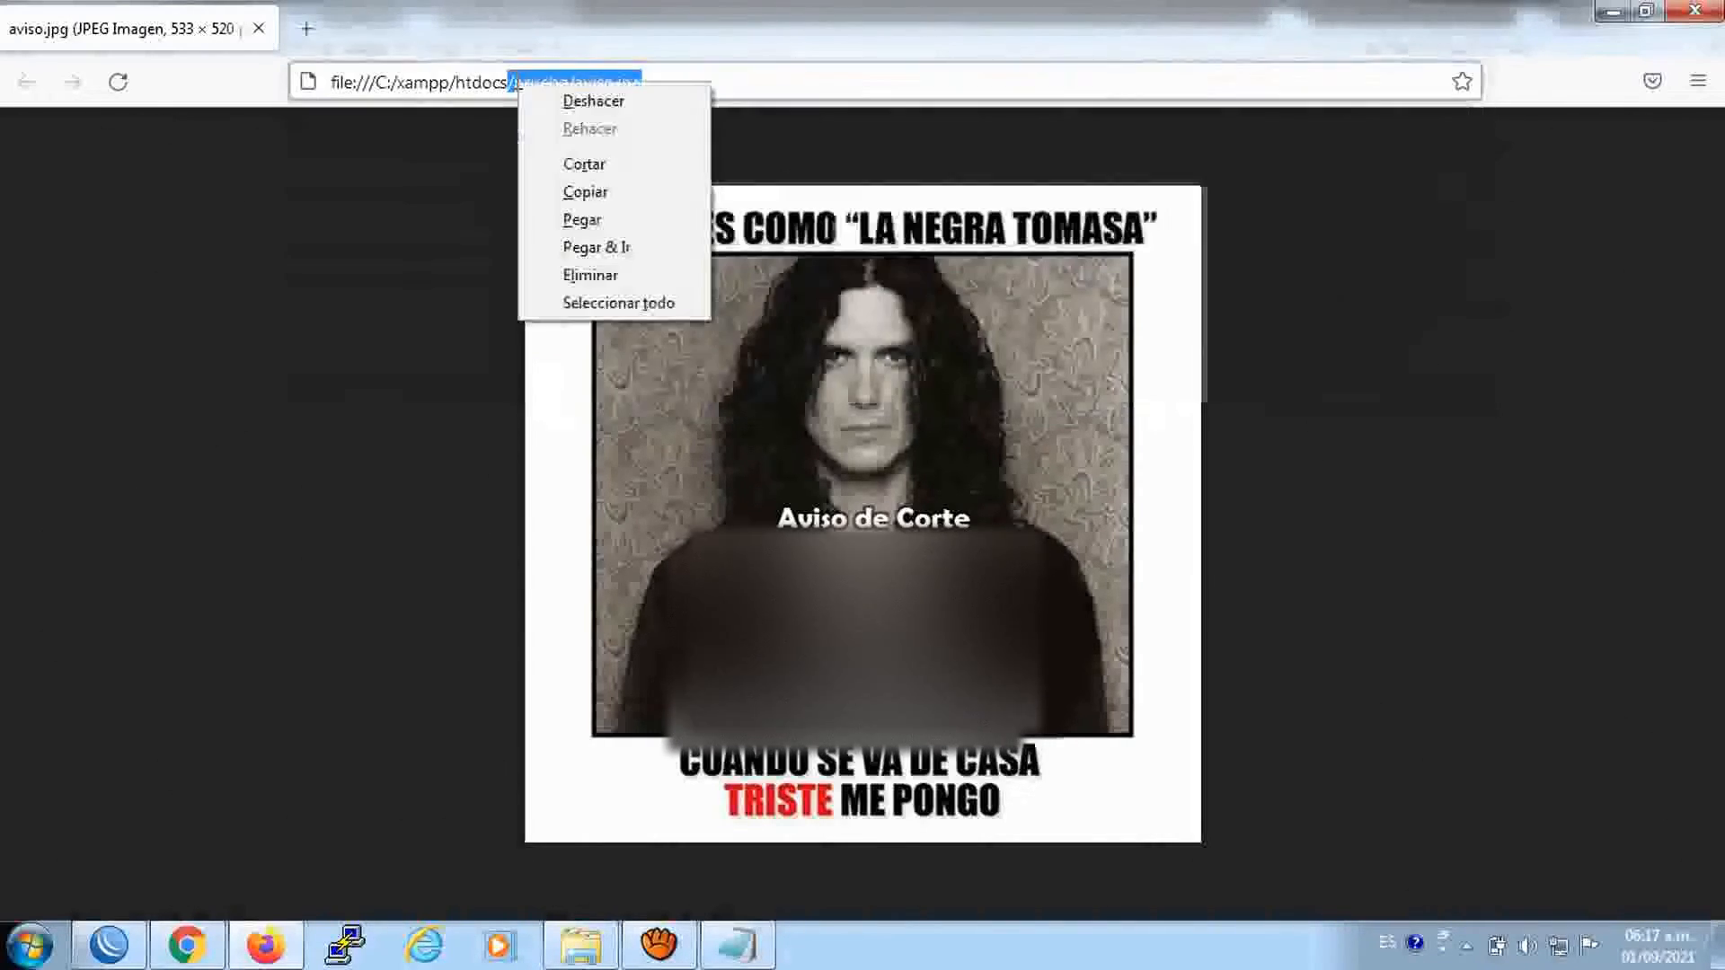
left_click(583, 191)
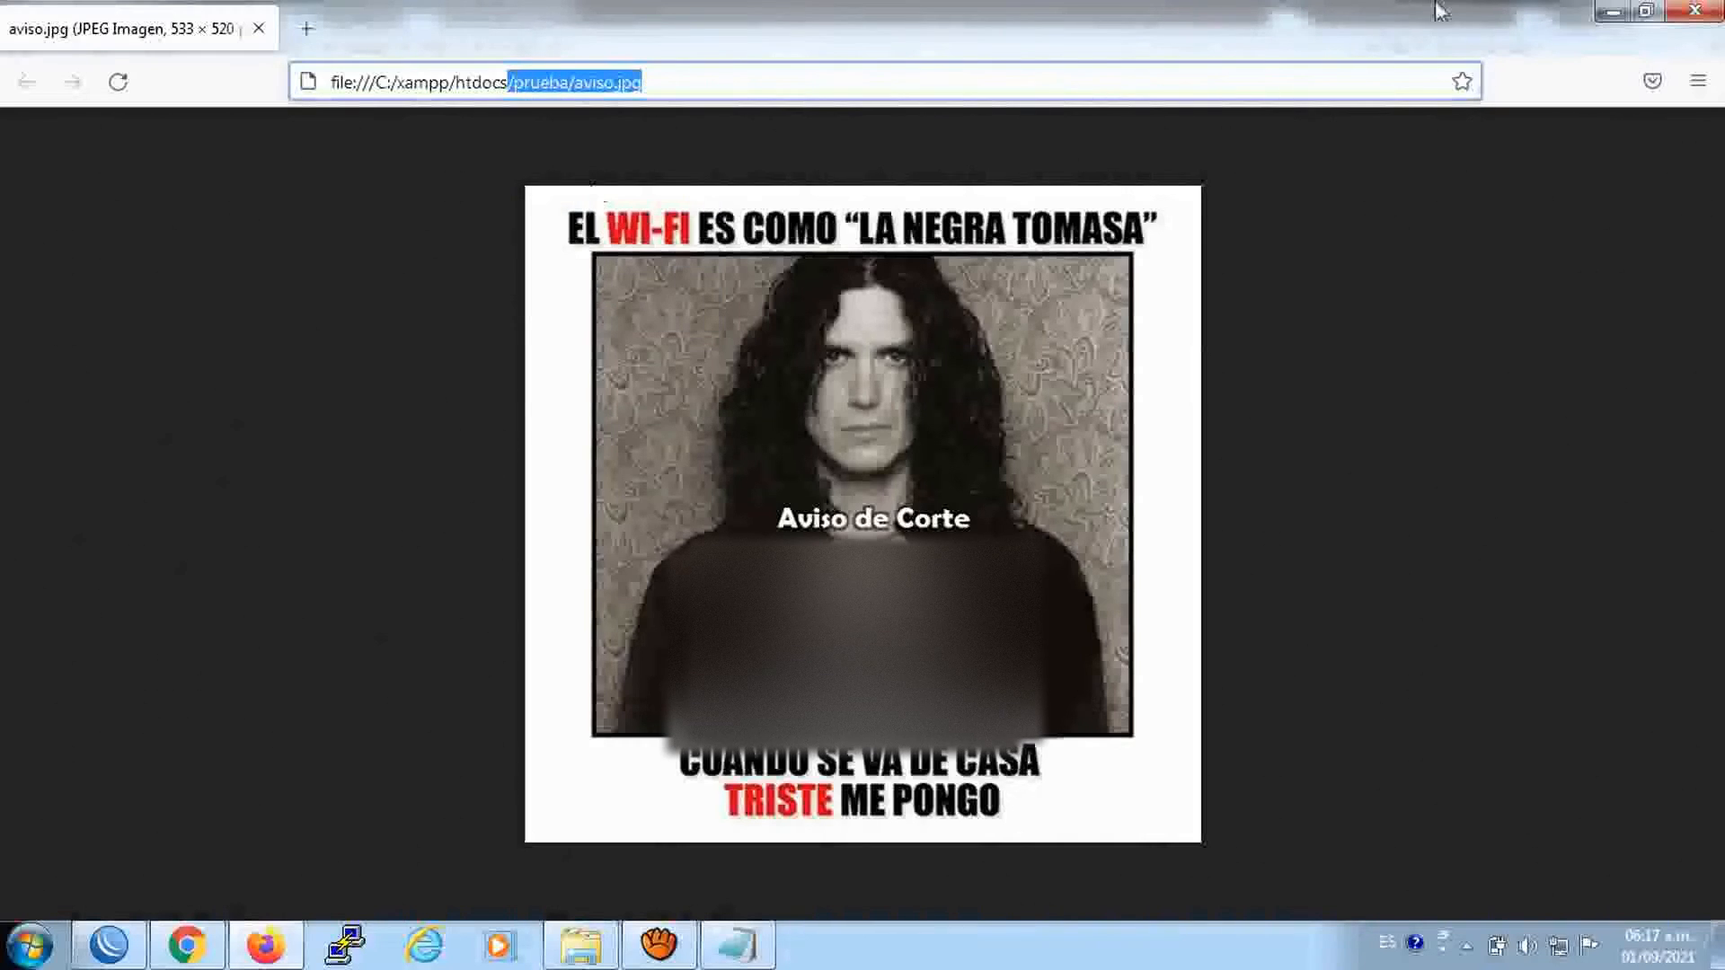
left_click(1692, 11)
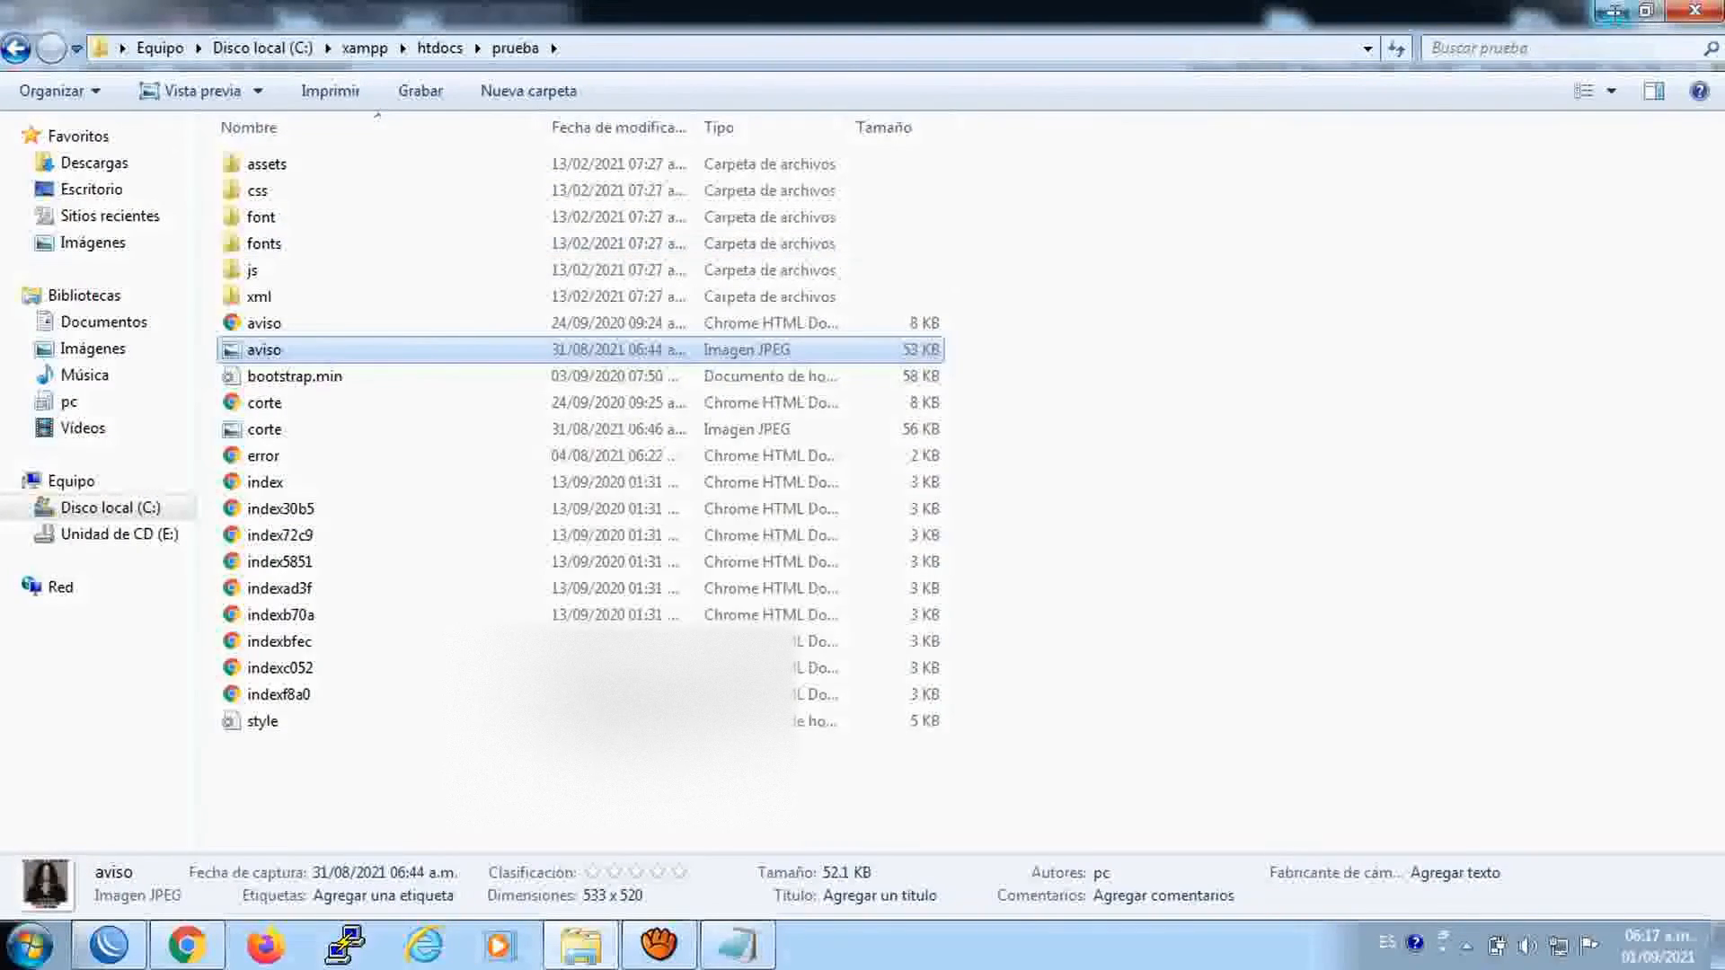
Step: In 'reglas de corte', paste /prueba/aviso.jpg over /prueba/aviso.html, then select the /prueba/corte.html path
left_click(1612, 13)
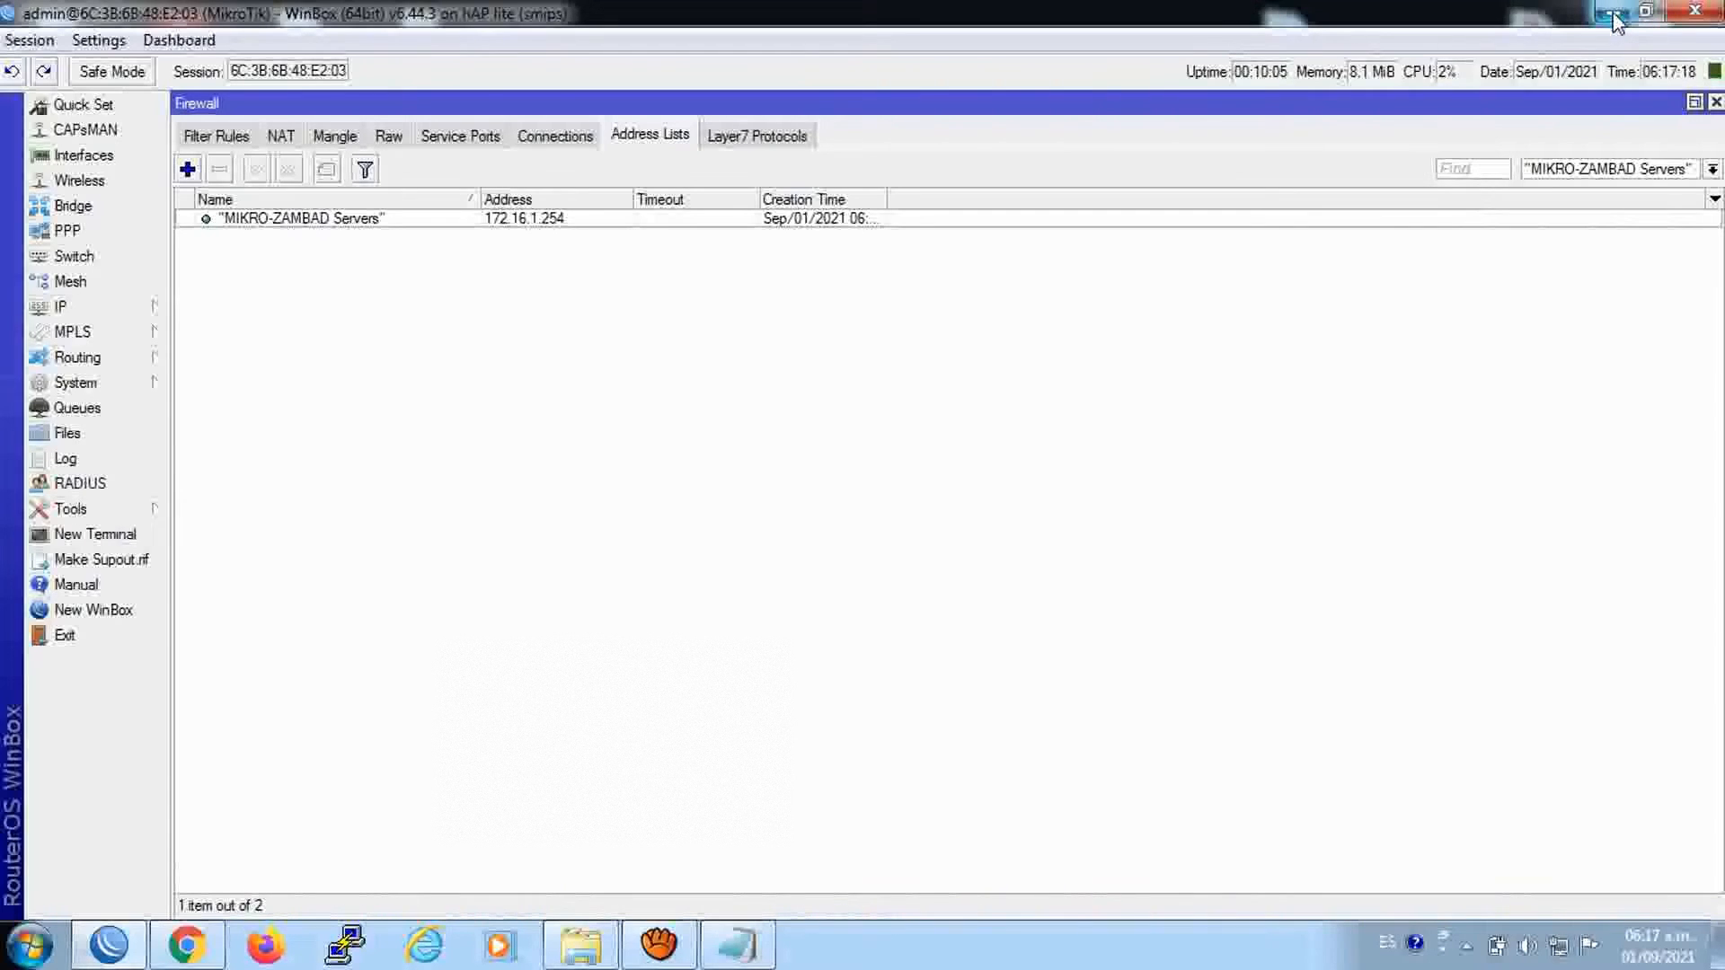
left_click(1613, 12)
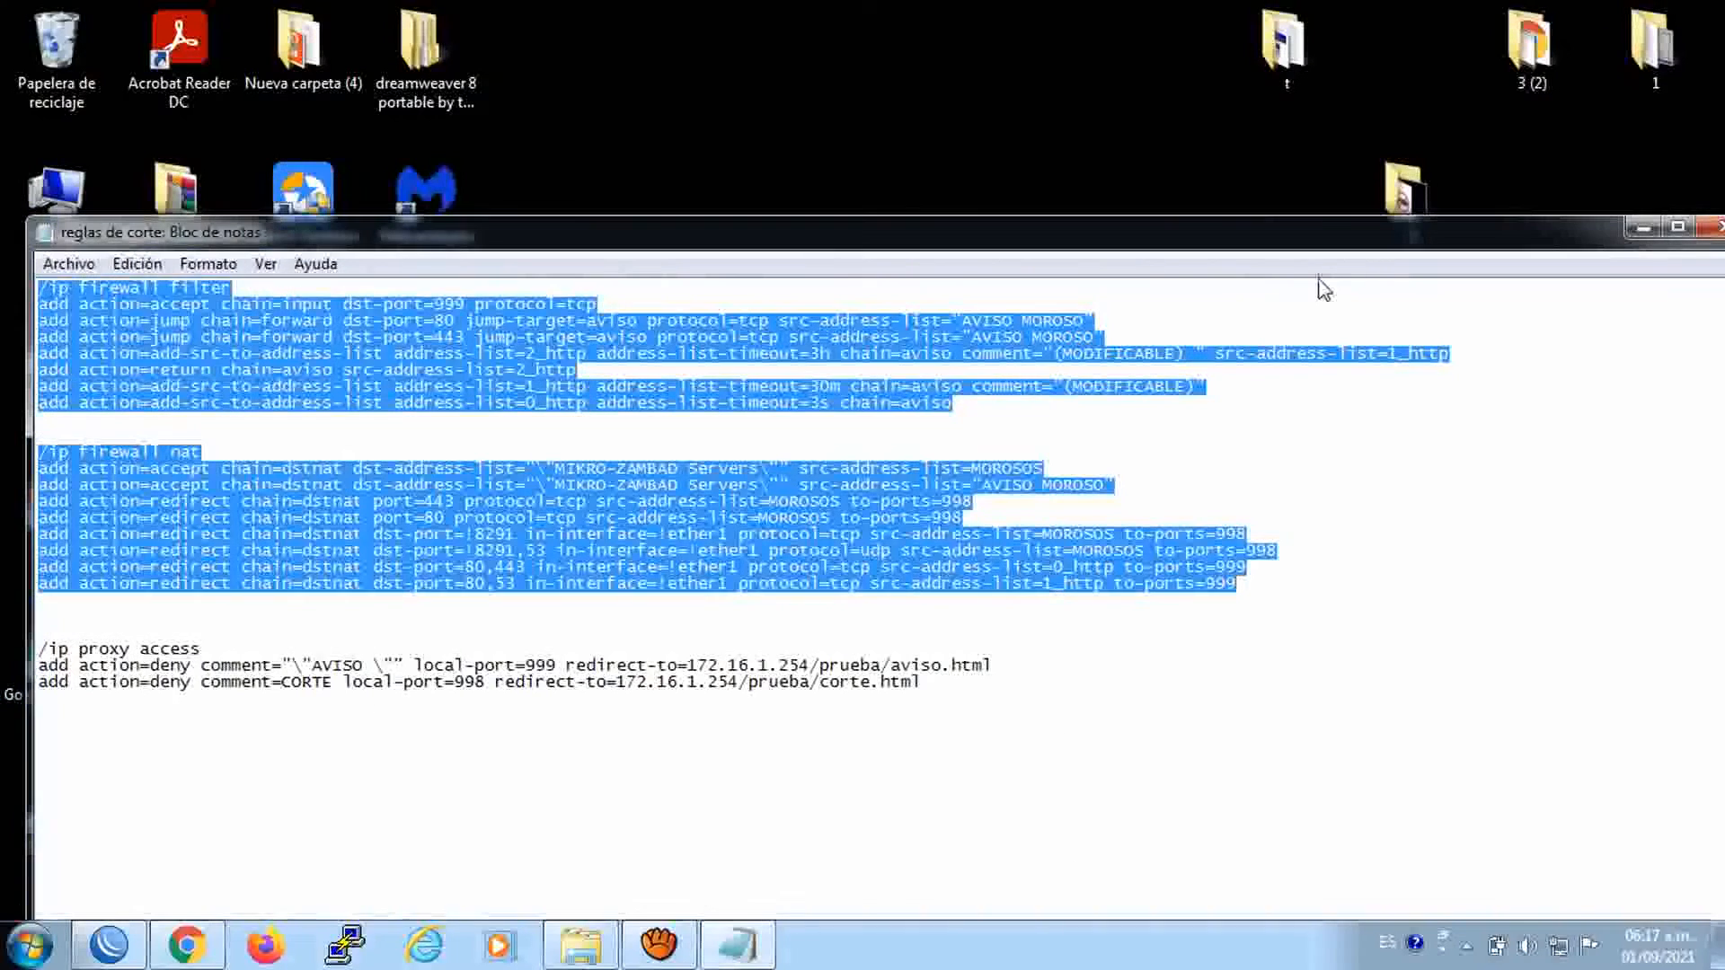
left_click(393, 769)
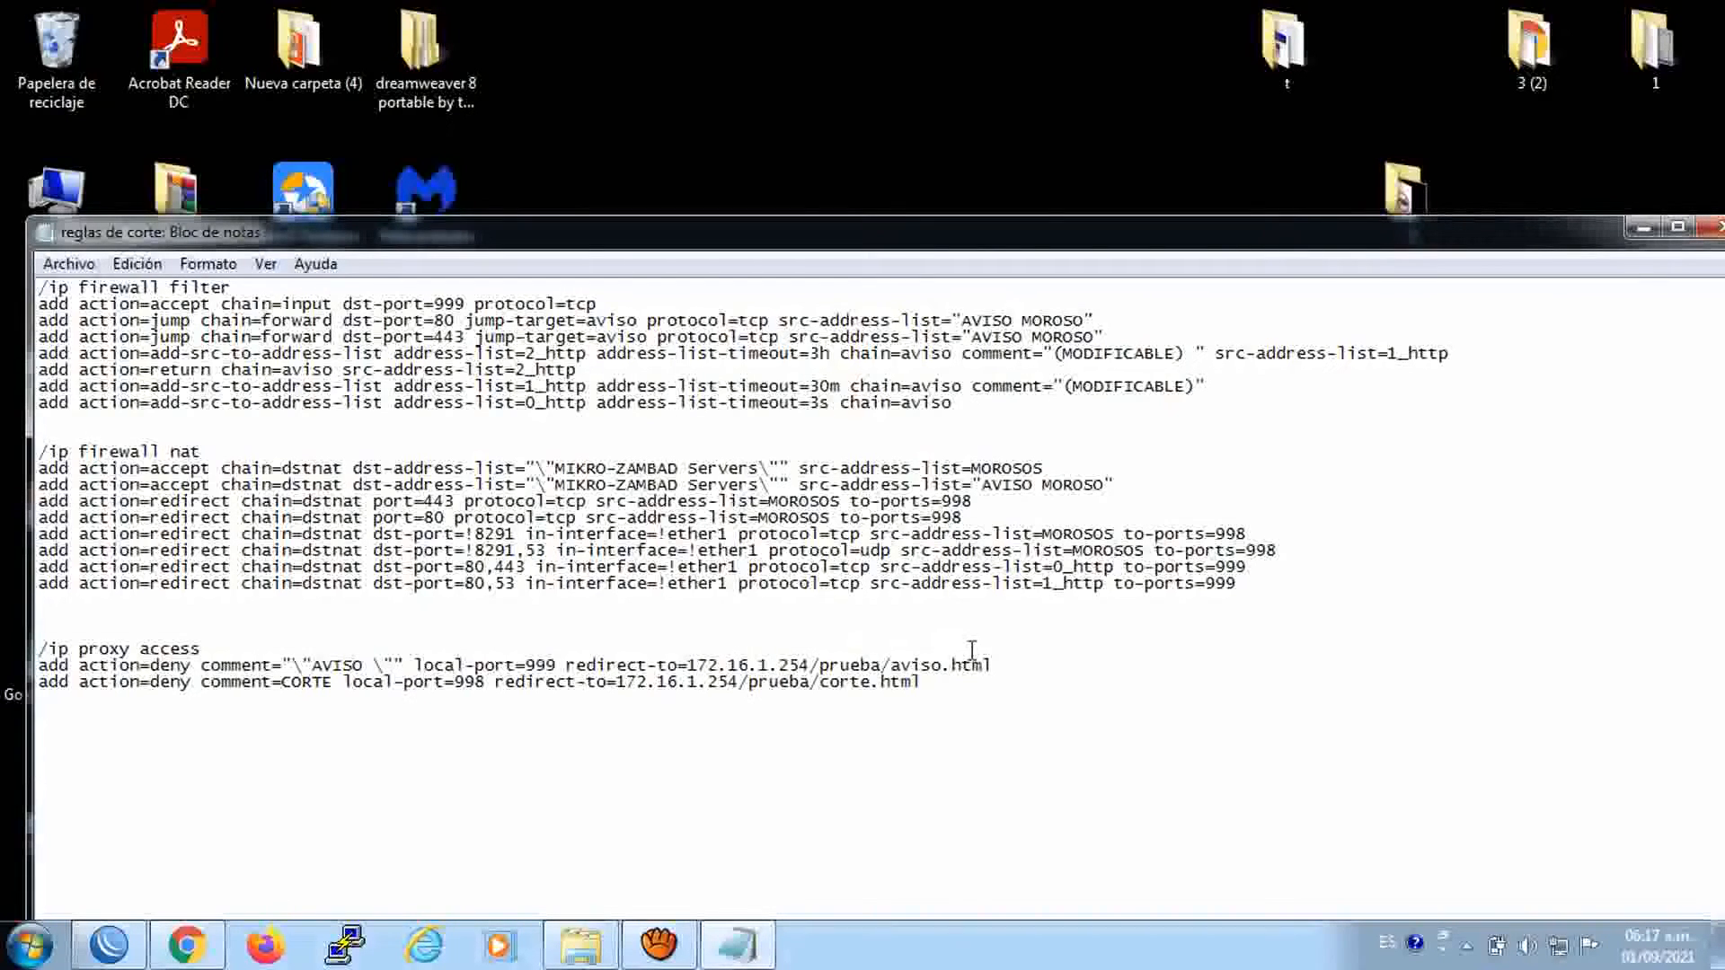
left_click_drag(997, 665, 812, 670)
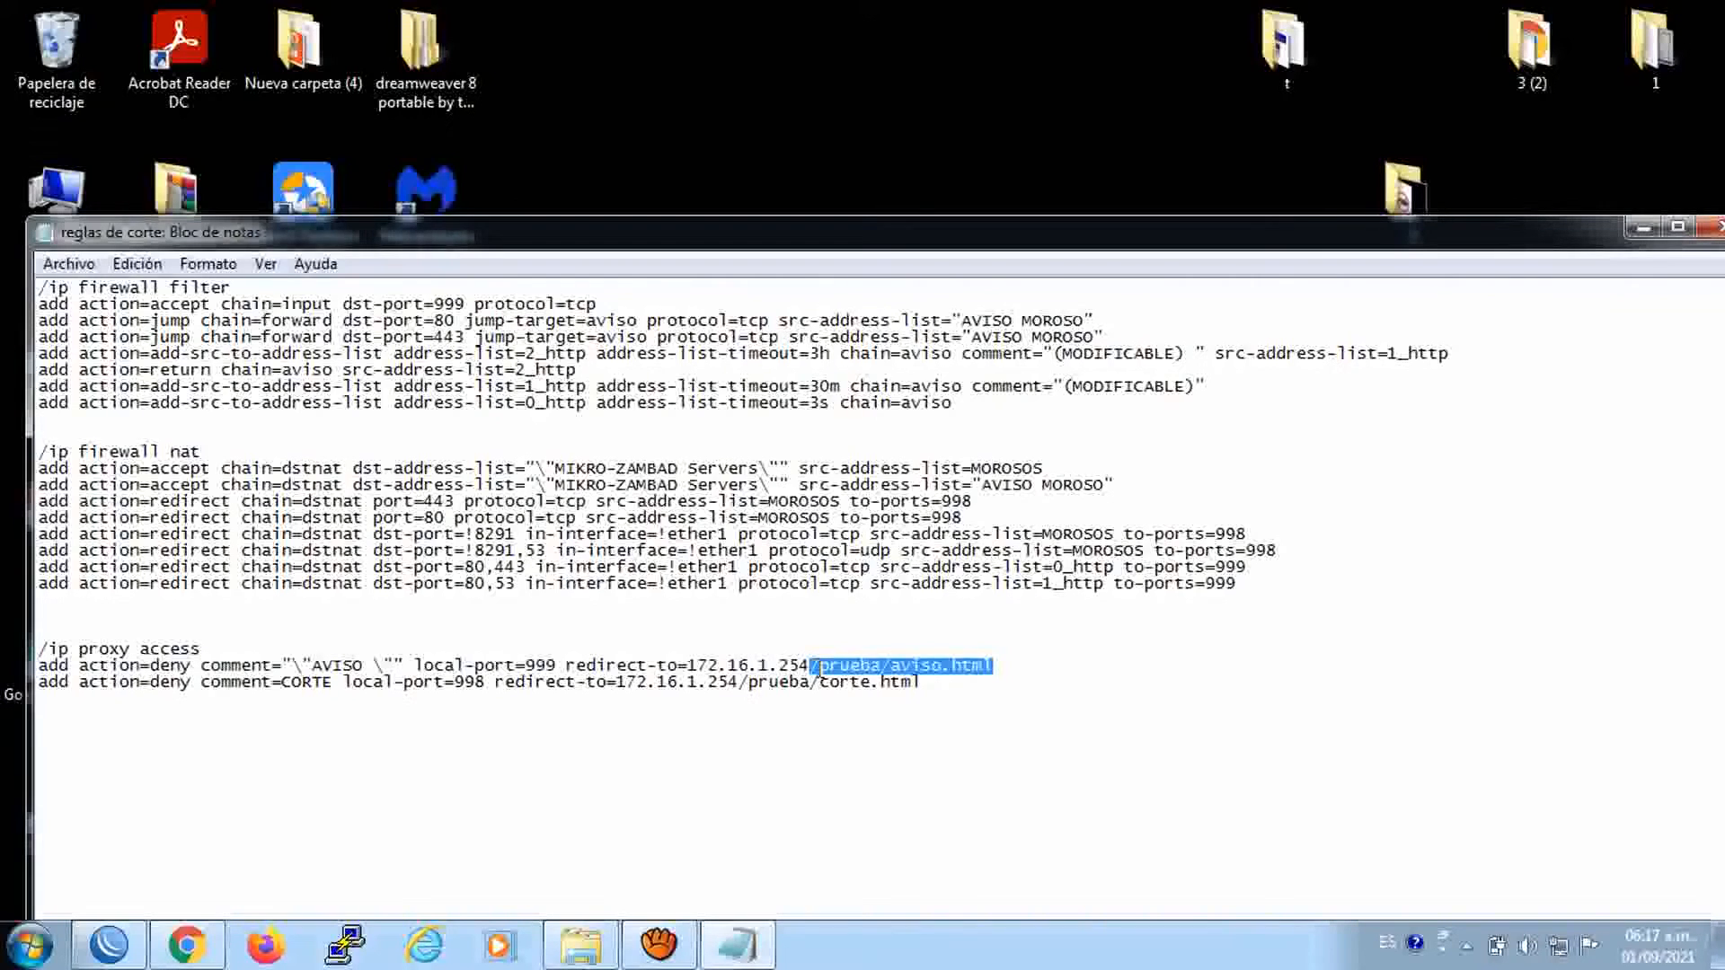
right_click(819, 672)
left_click(881, 426)
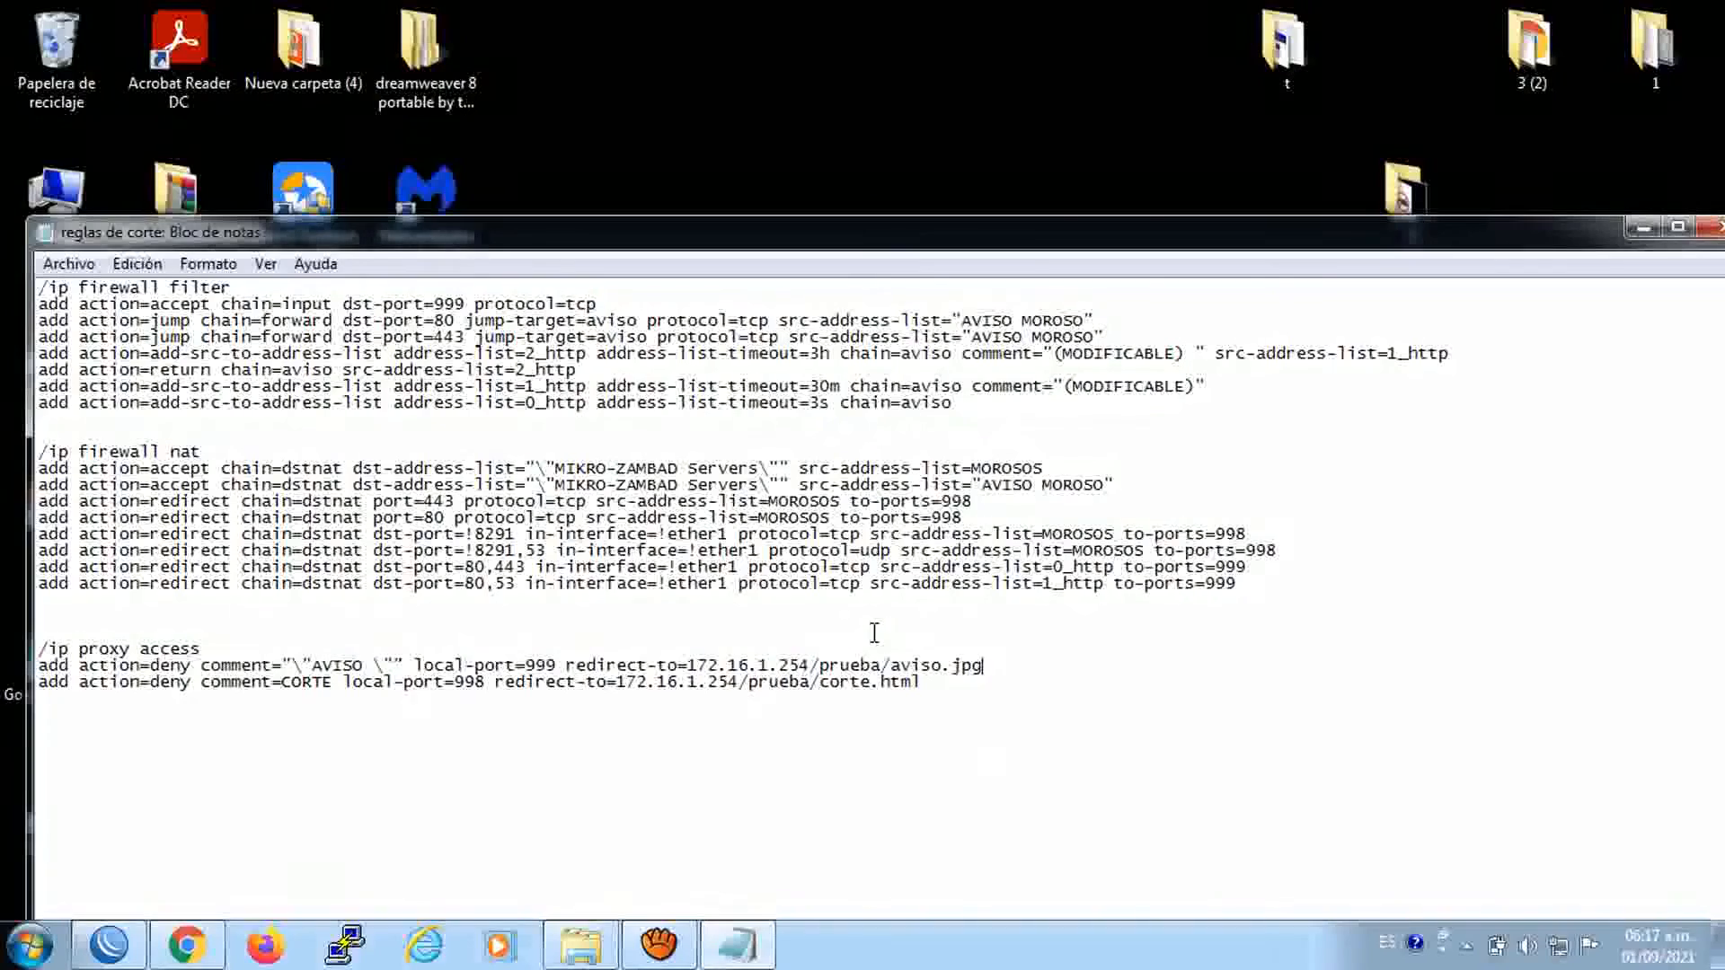
left_click_drag(925, 684, 738, 685)
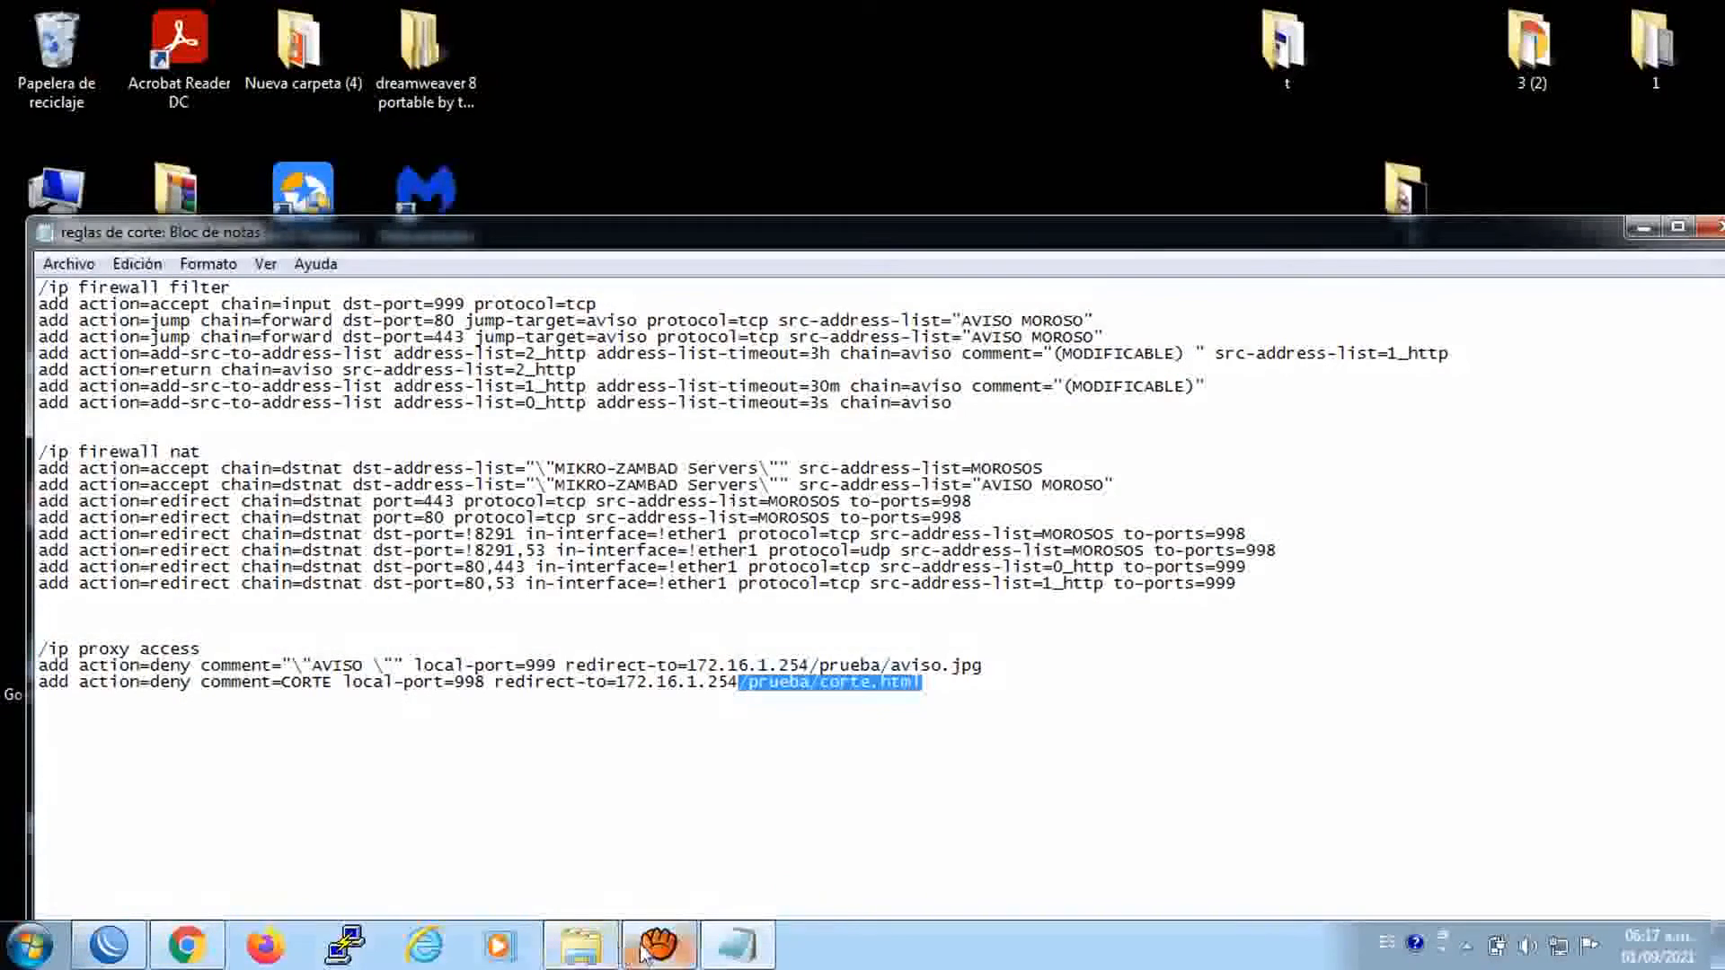
left_click(582, 945)
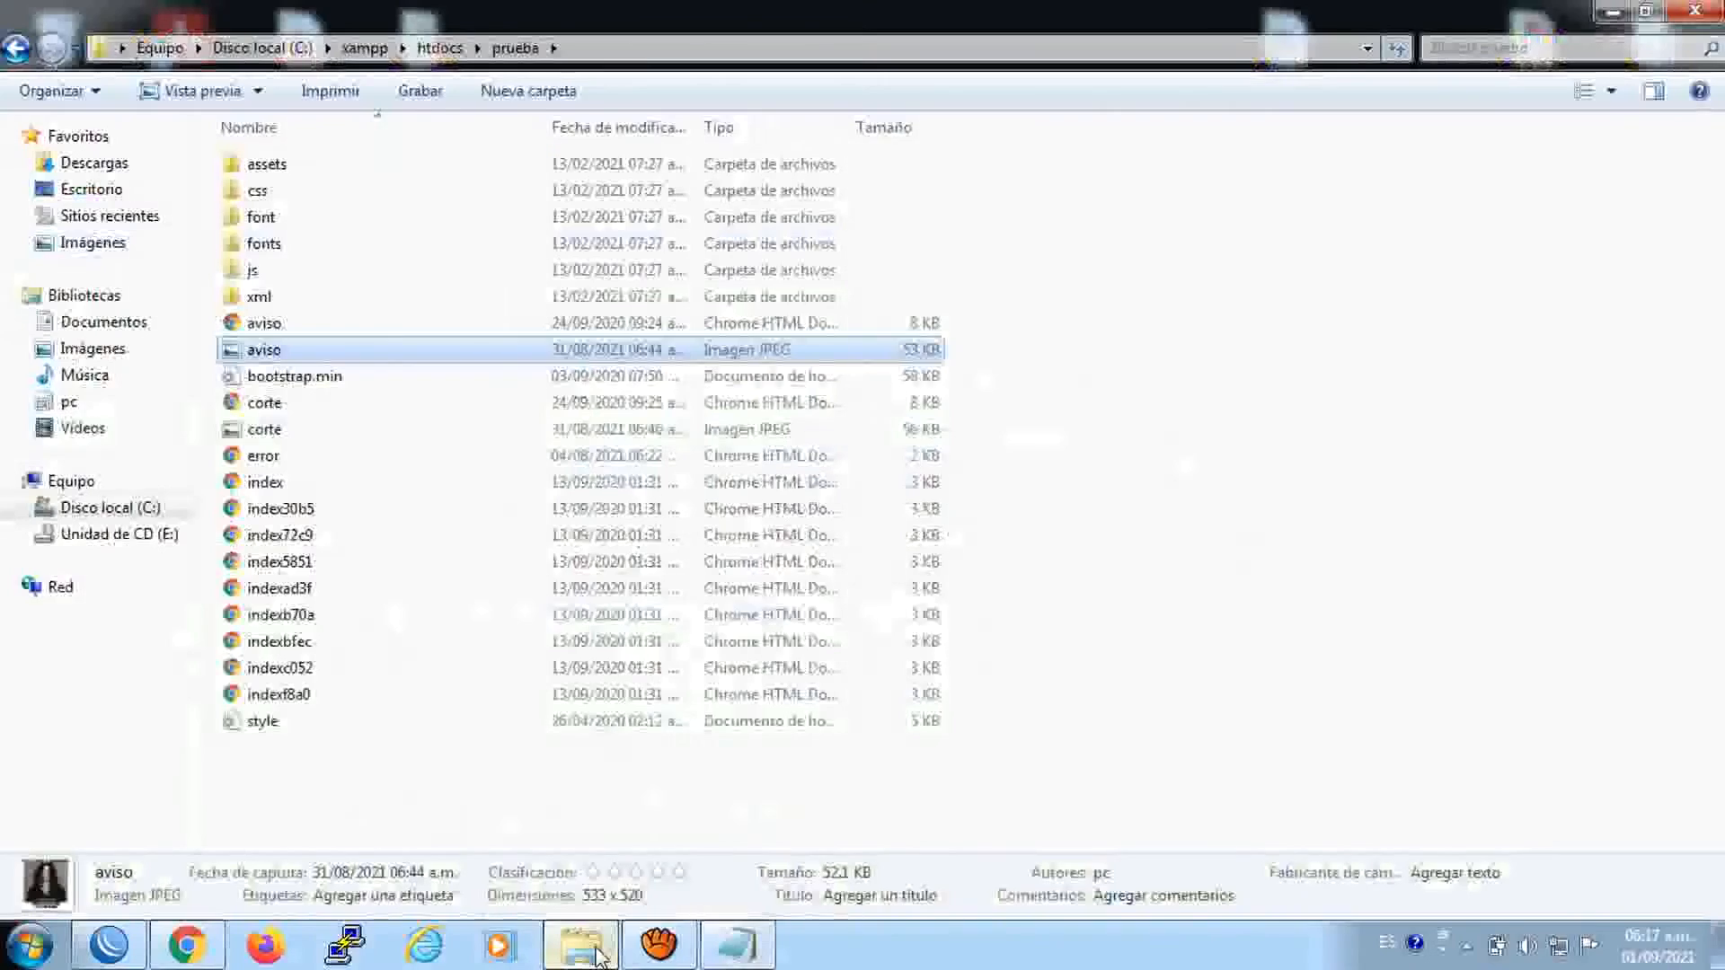
Step: Open corte.jpg in Firefox without making Firefox the default JPEG viewer
right_click(263, 438)
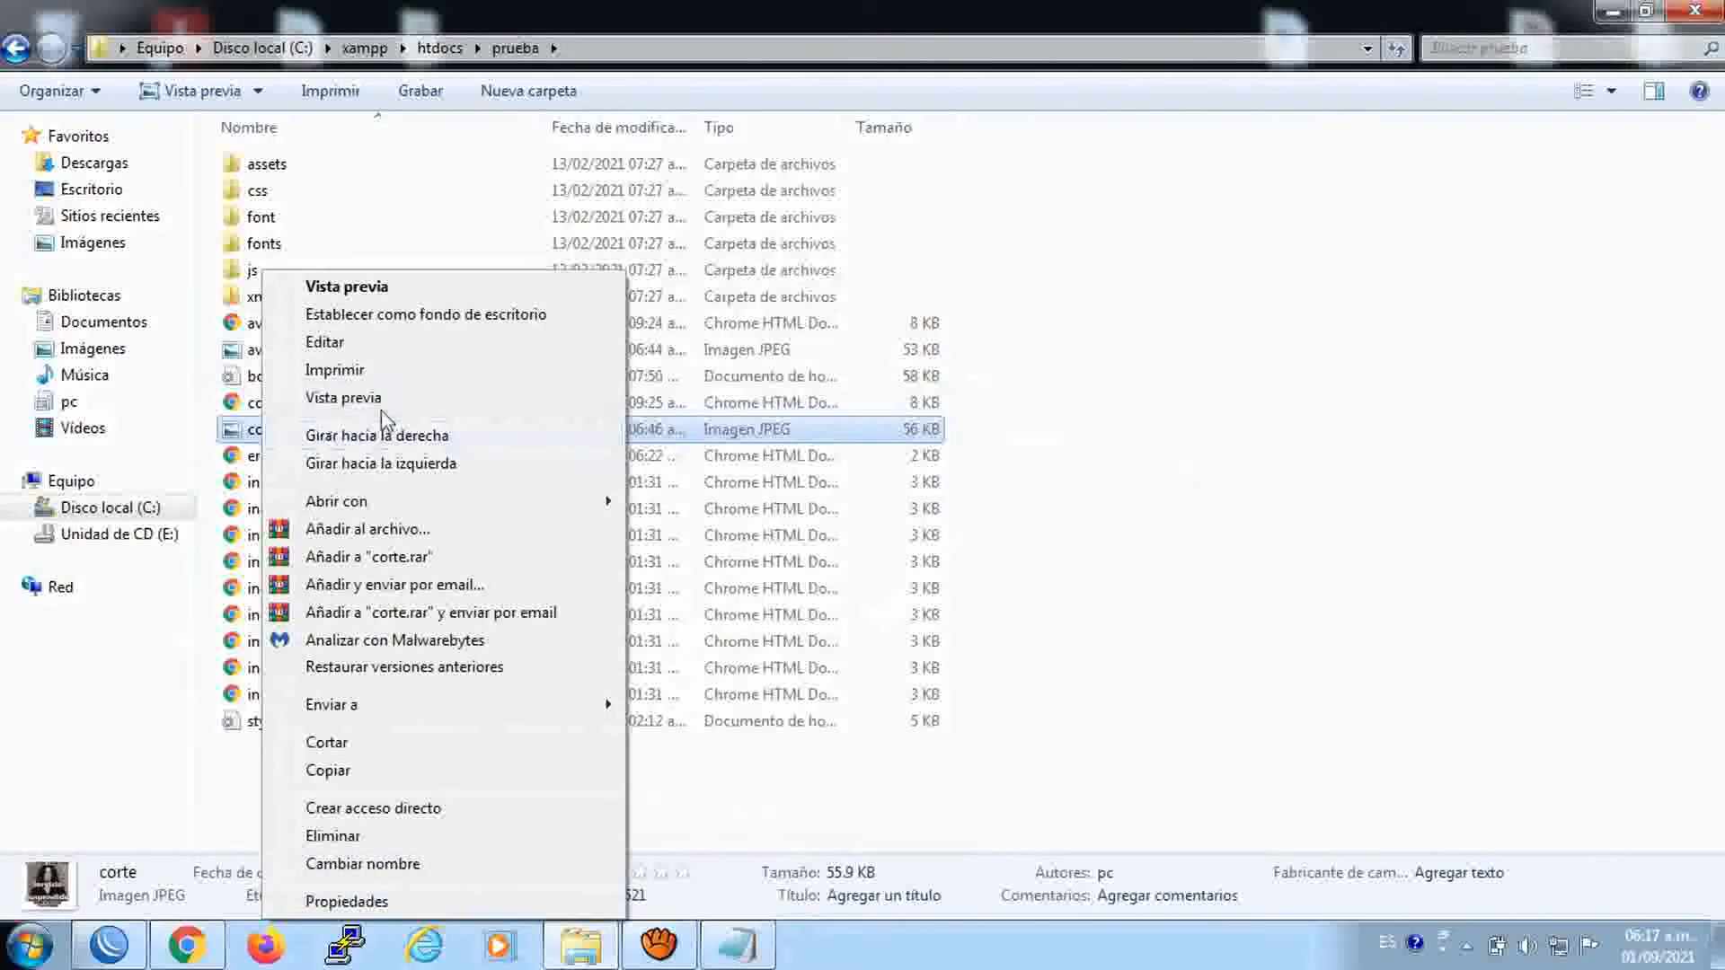
mouse_move(412, 503)
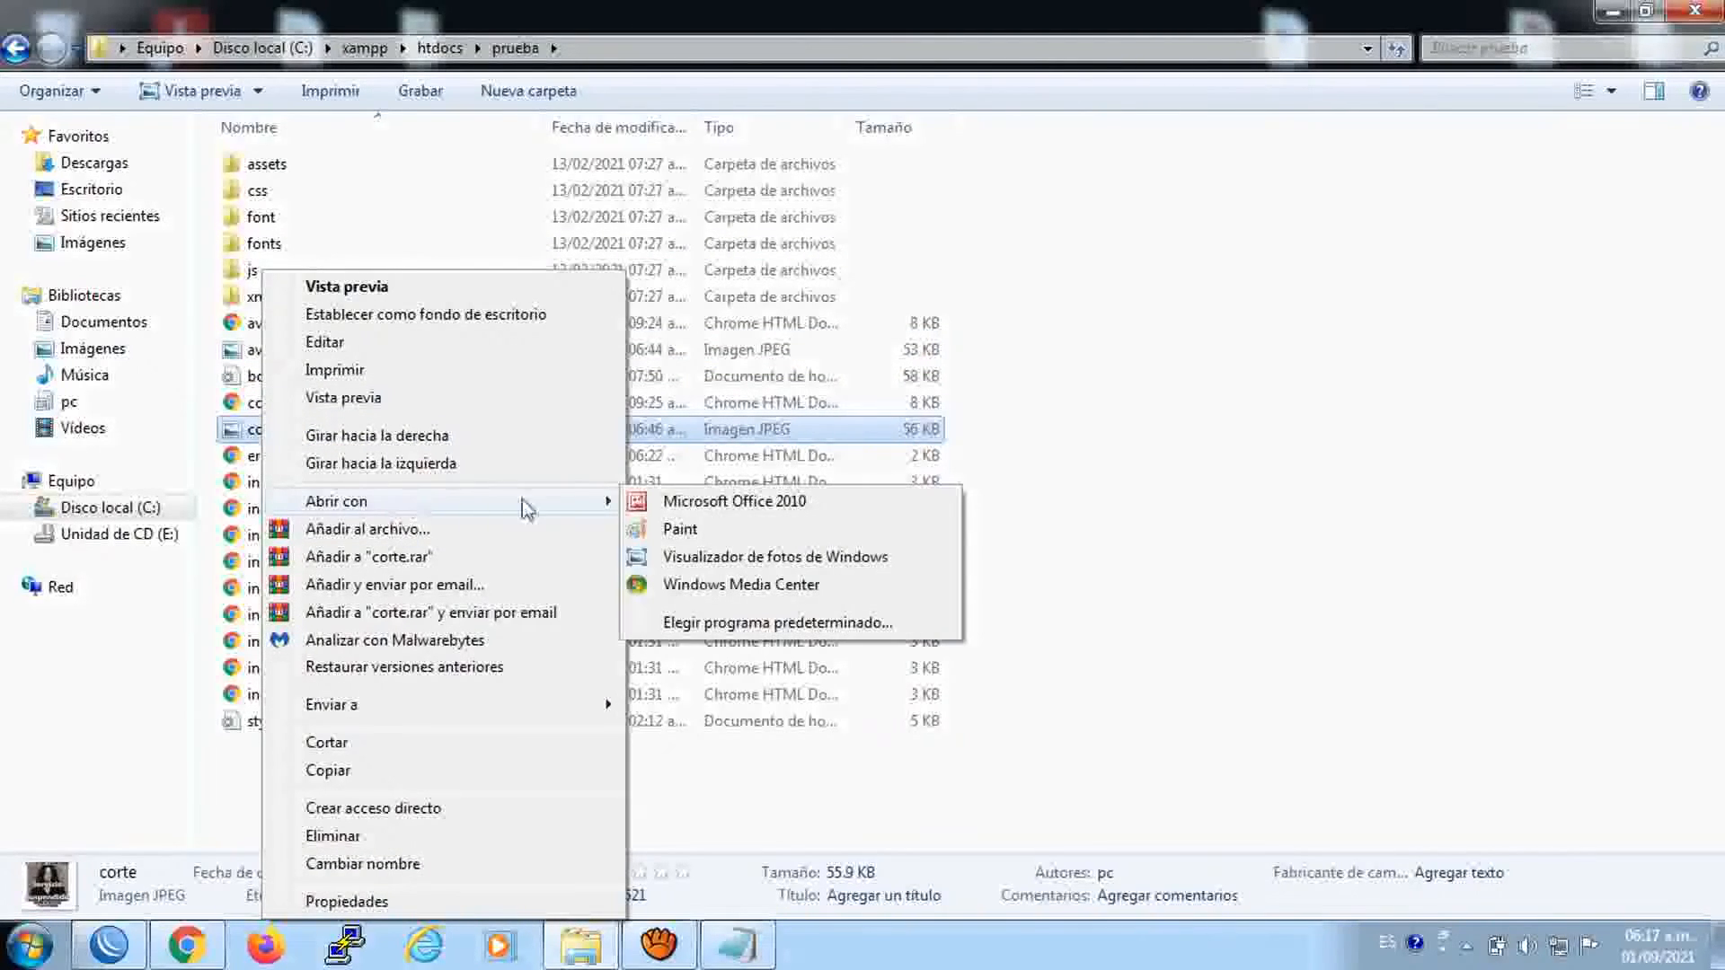
left_click(705, 629)
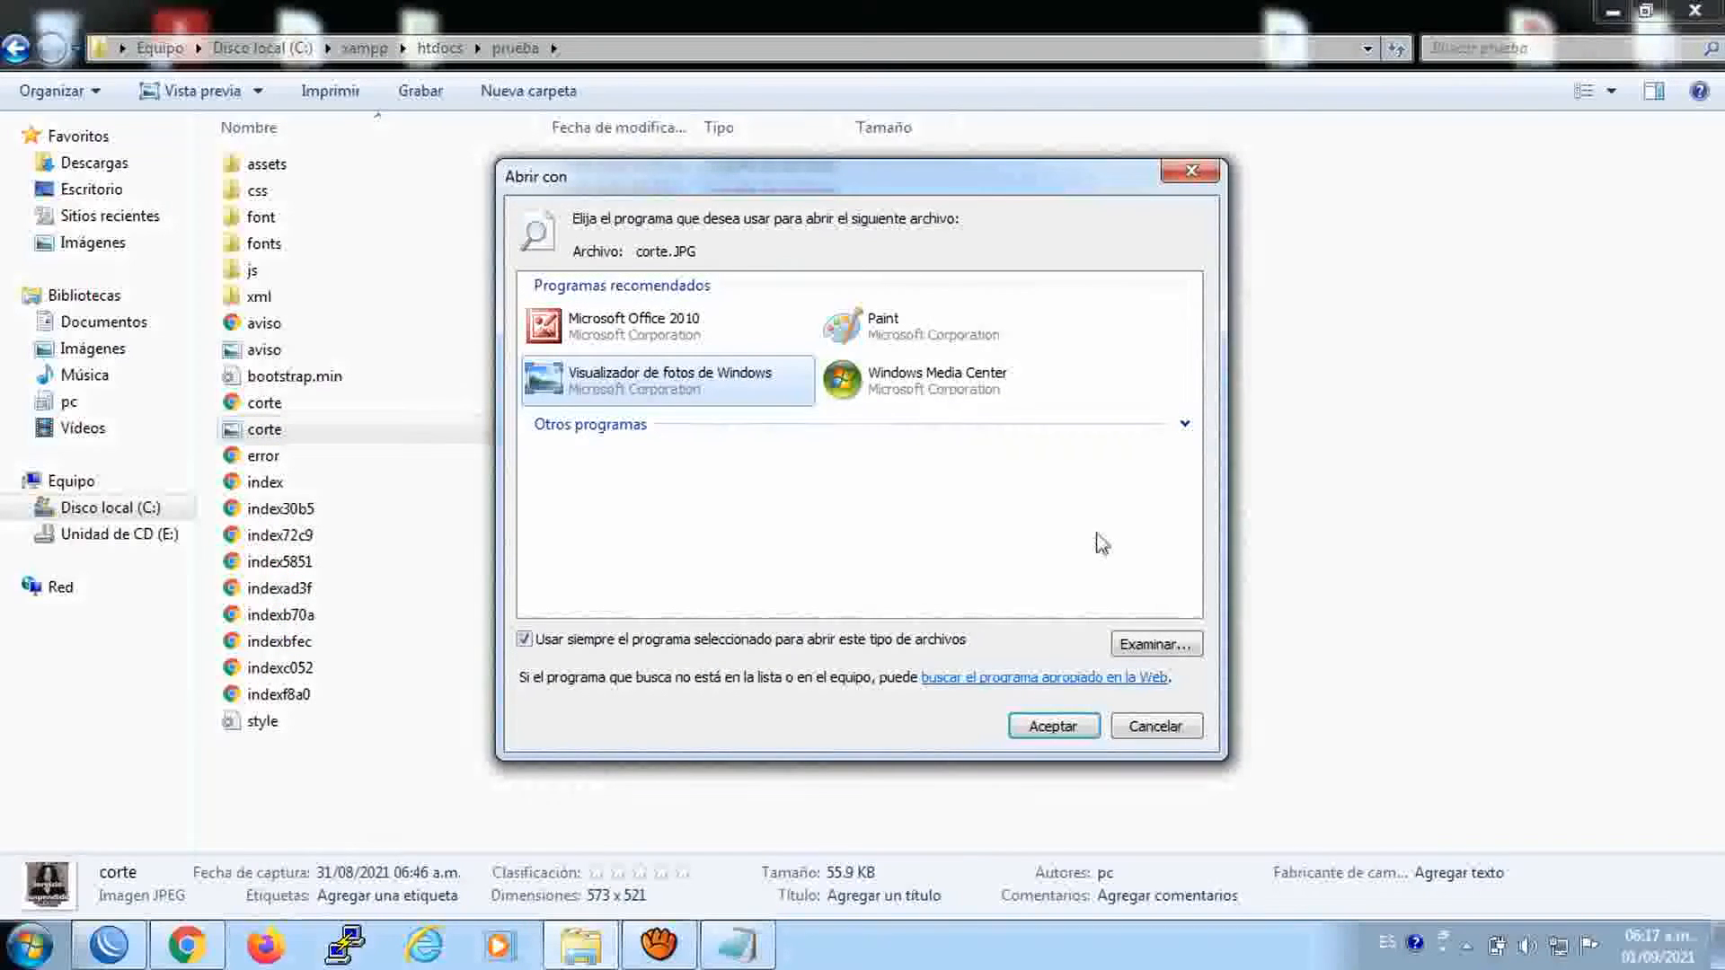
left_click(1172, 426)
left_click(631, 527)
left_click(588, 642)
left_click(1053, 726)
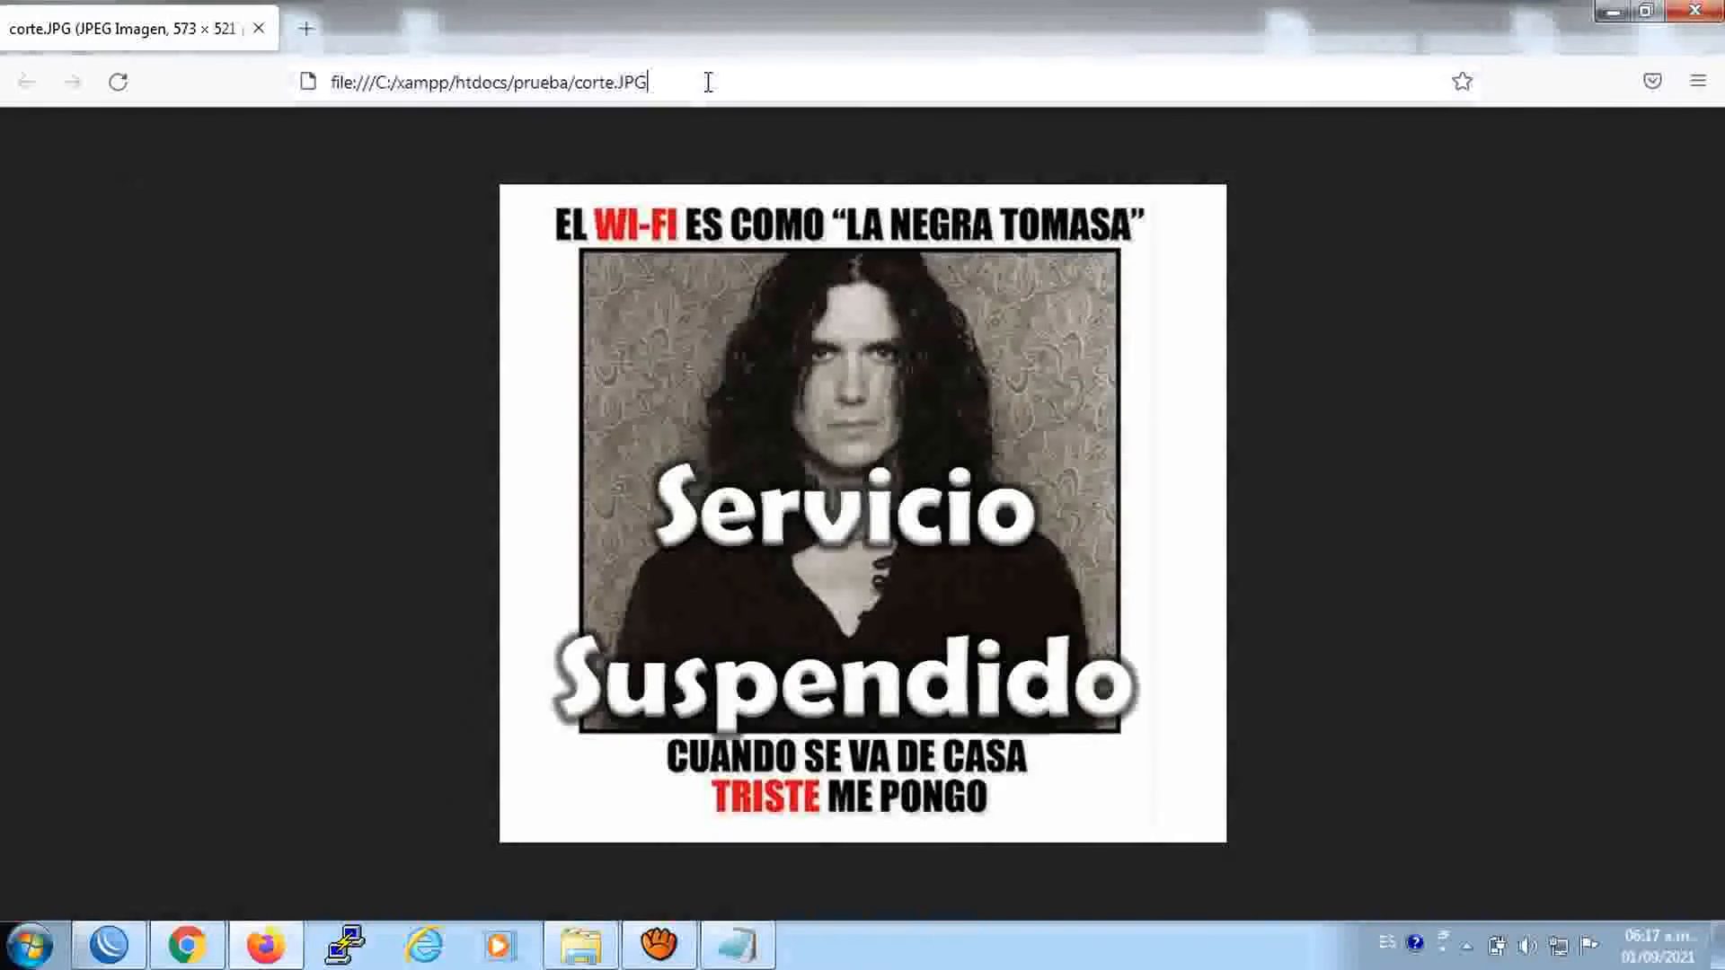
Step: Copy the /prueba/corte.JPG path from Firefox's address bar, then return to the Notepad cut-off rules
left_click_drag(707, 81, 519, 87)
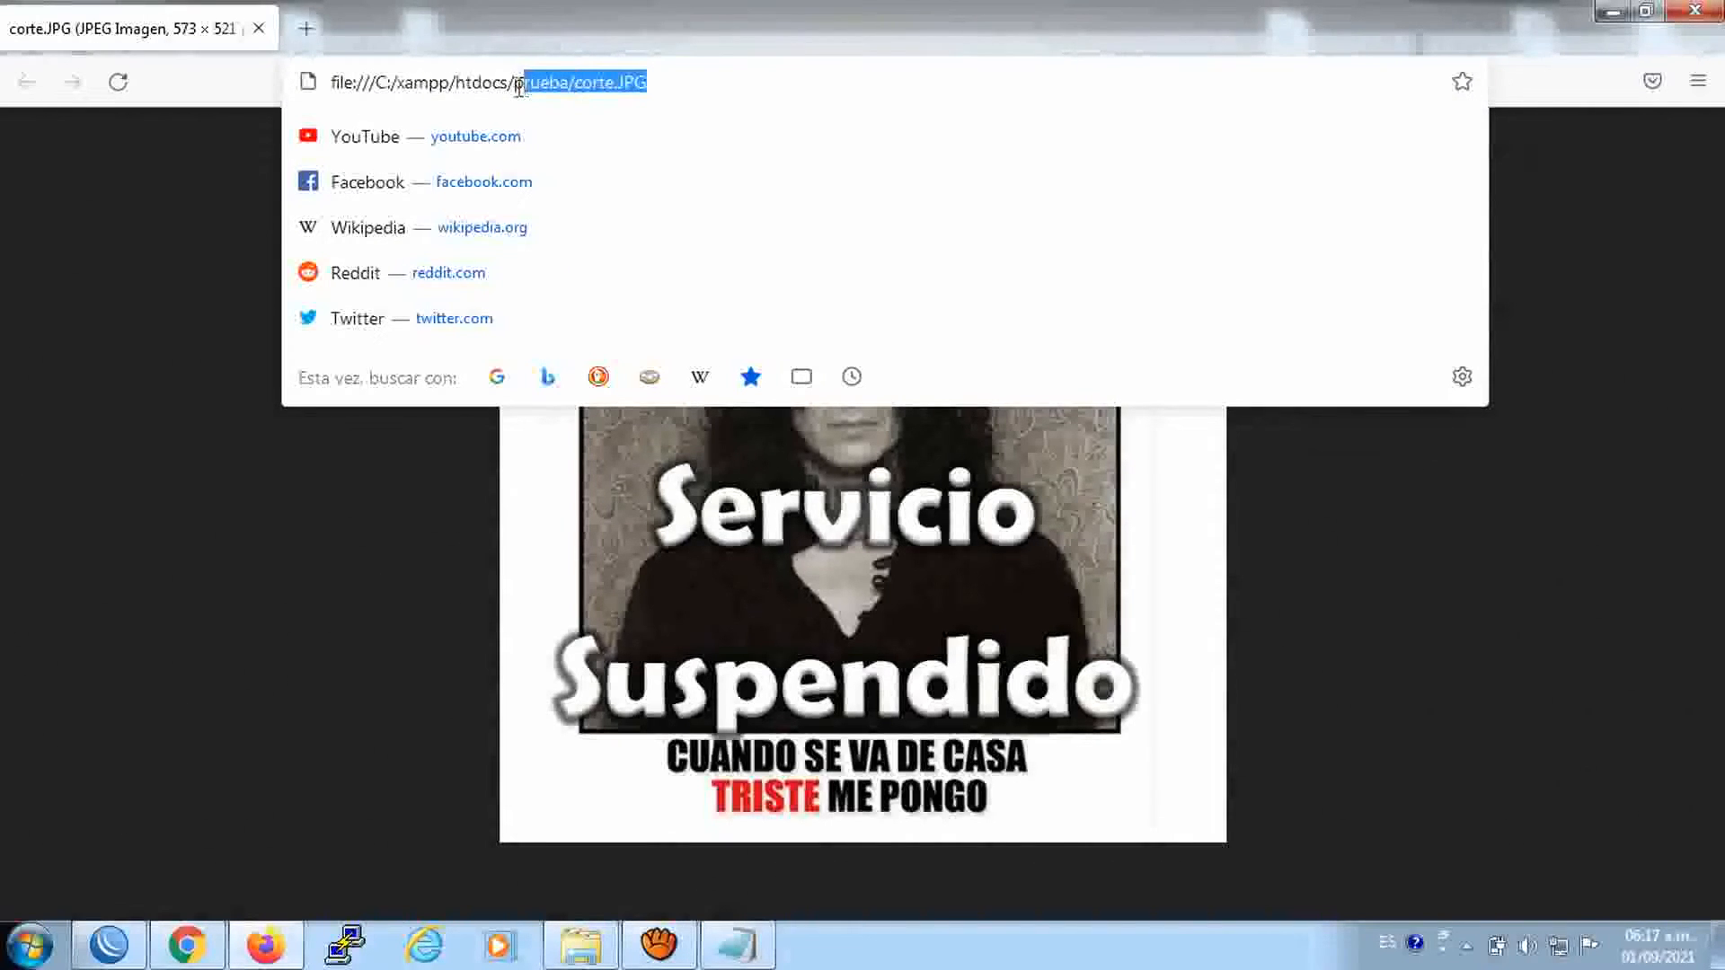
right_click(518, 82)
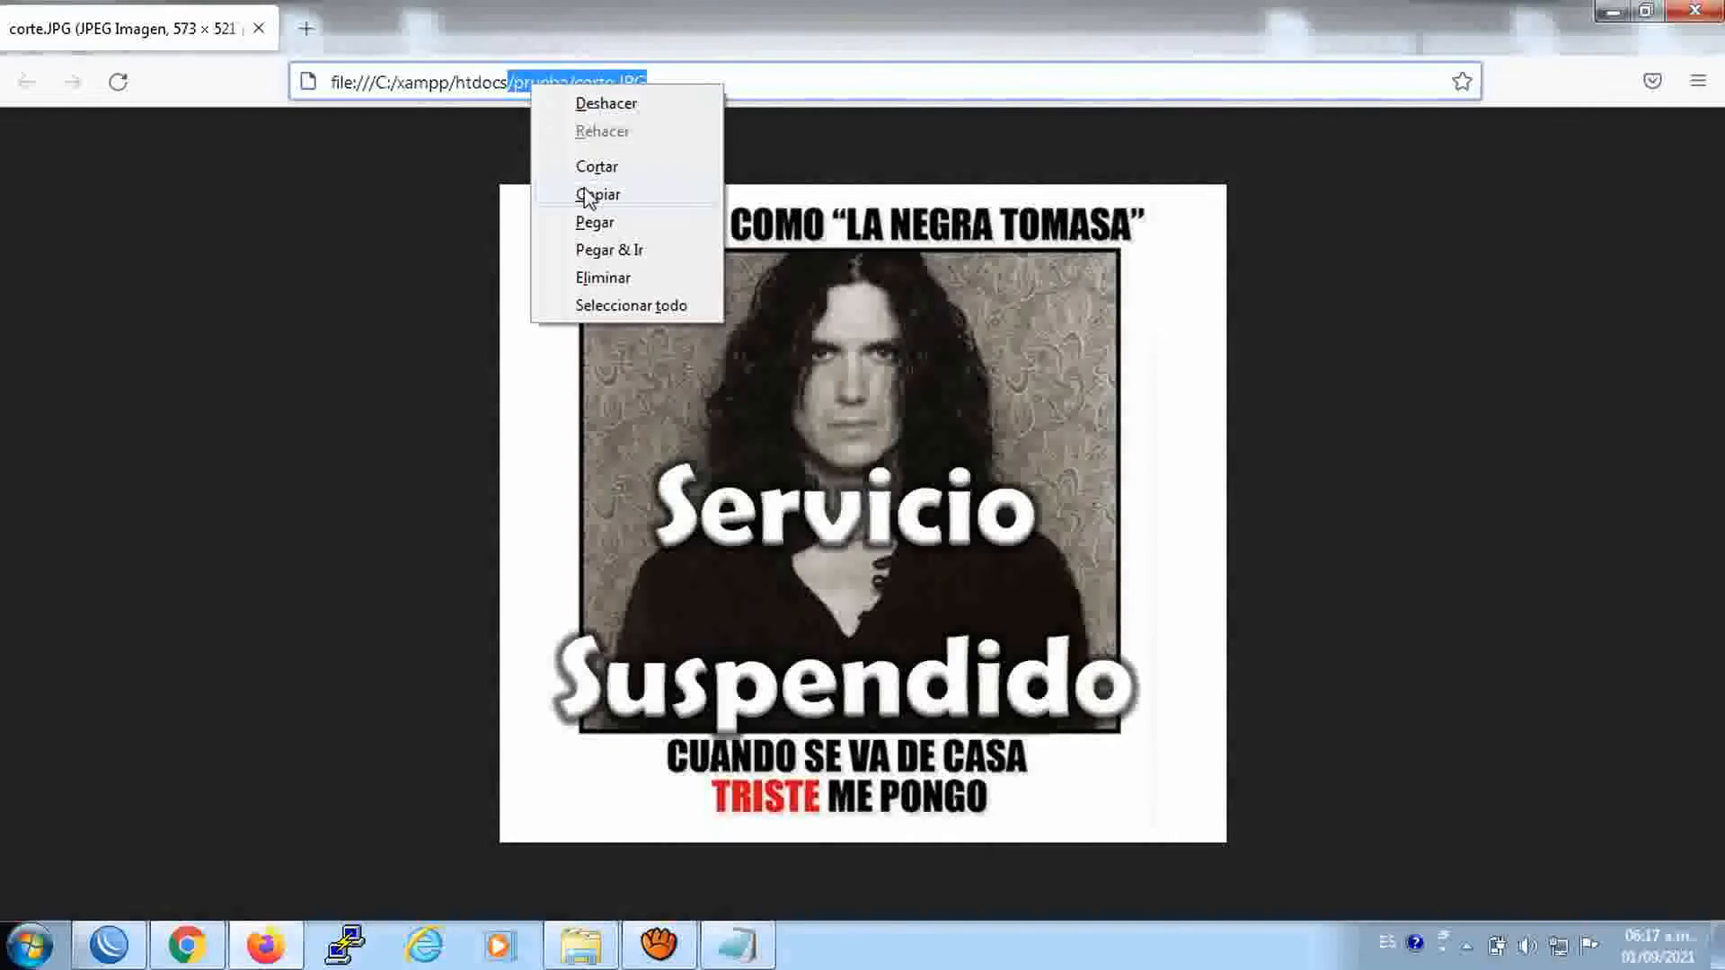
left_click(593, 194)
left_click(1695, 10)
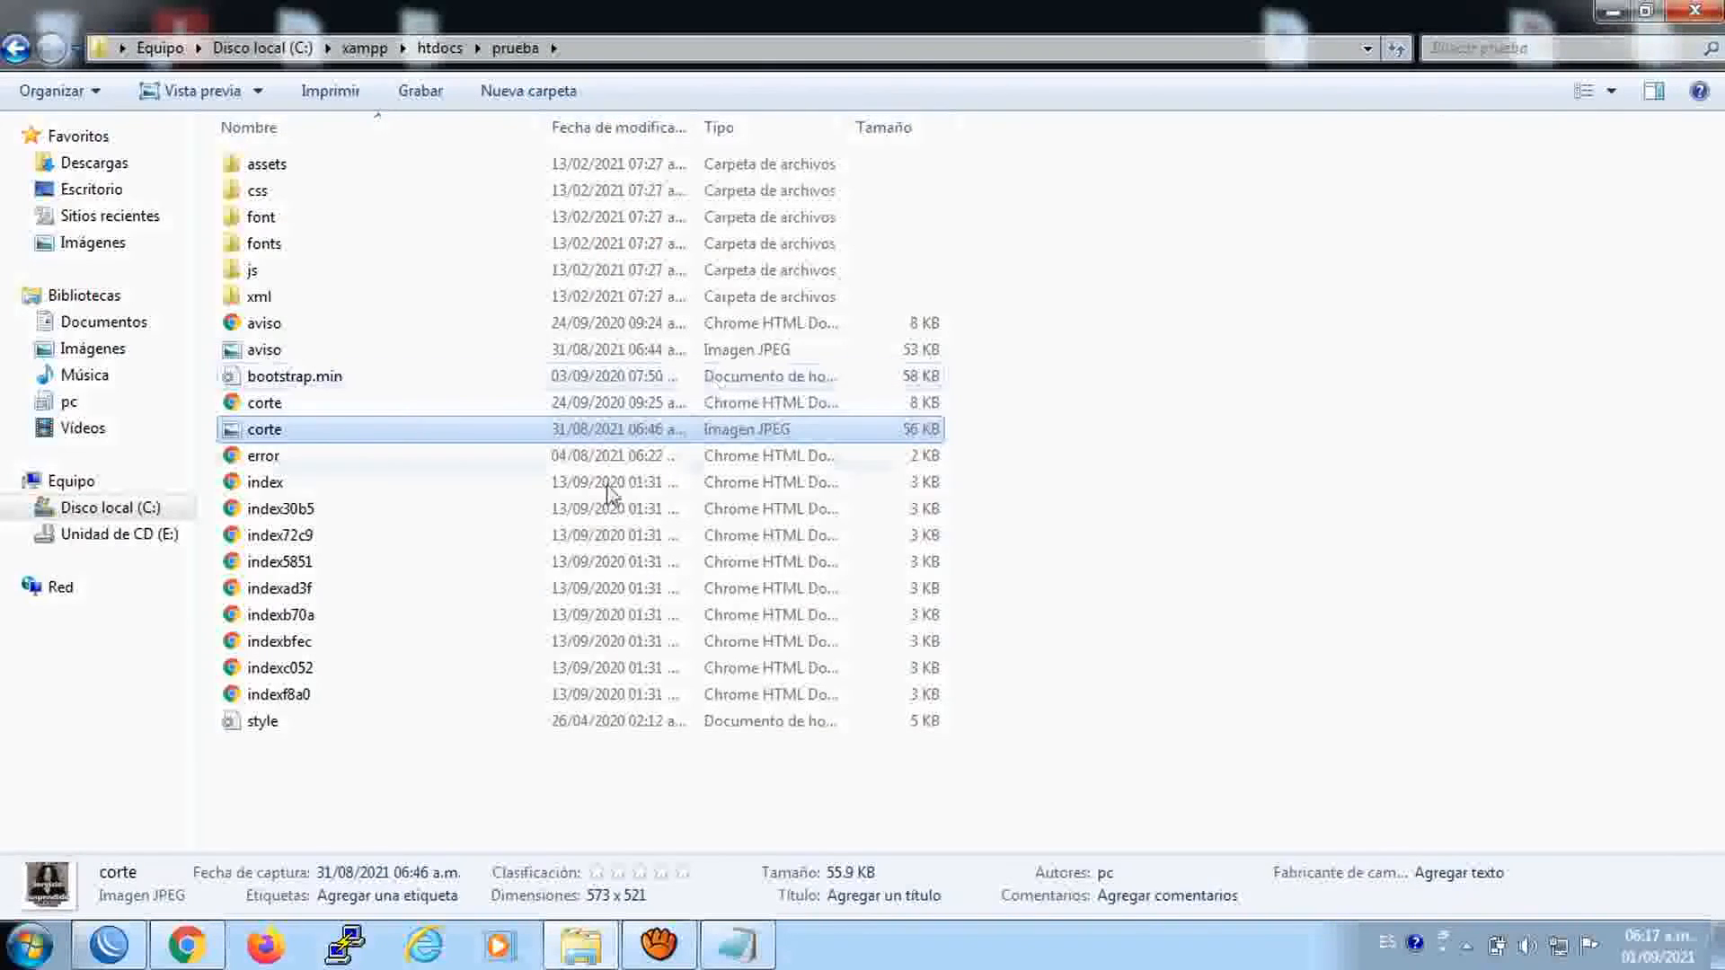
left_click(737, 943)
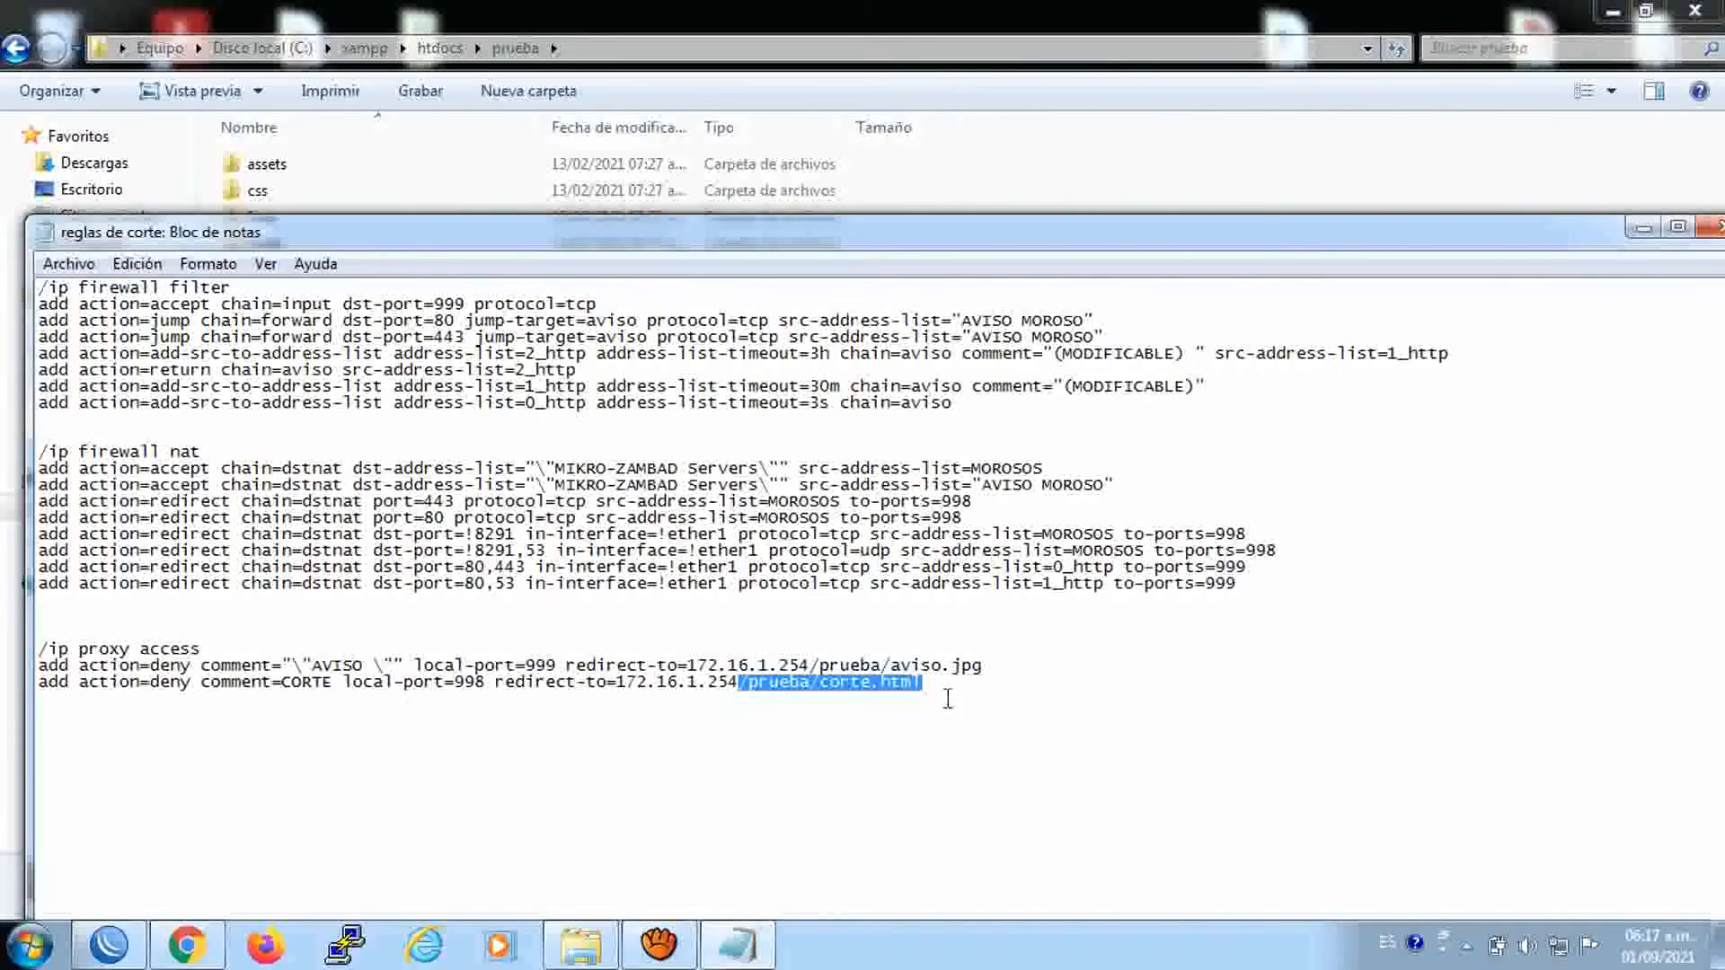
right_click(907, 690)
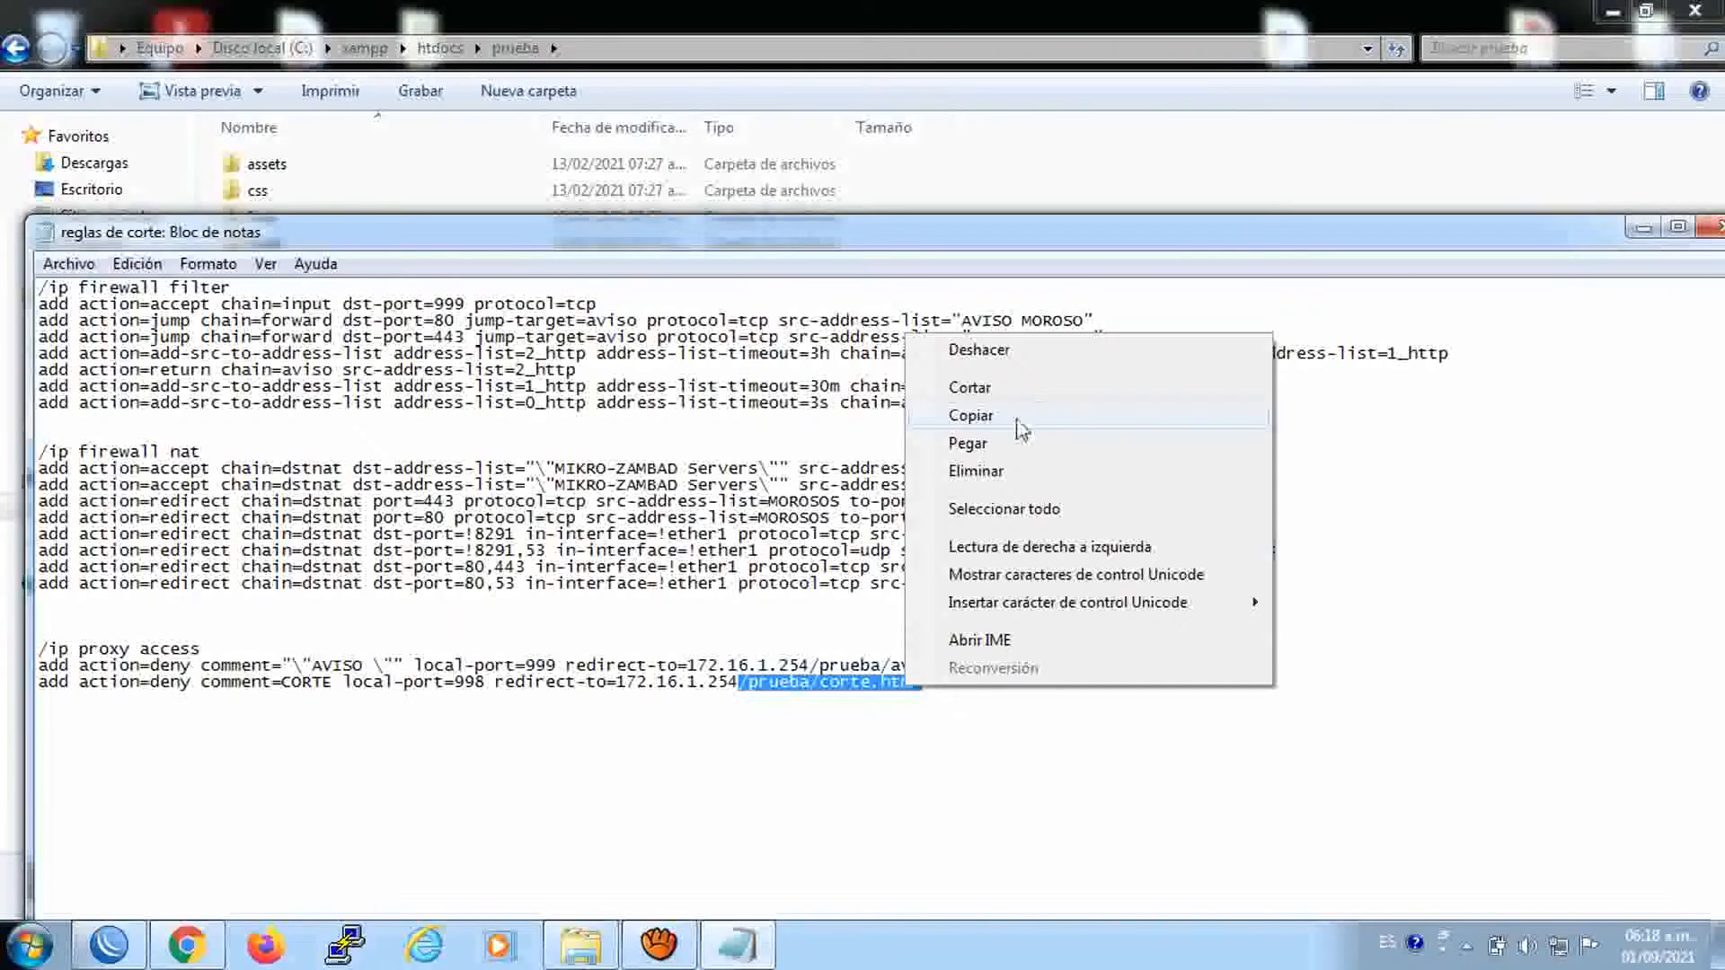
Step: Paste /prueba/corte.JPG as the CORTE redirect and copy the /ip proxy access block
left_click(983, 443)
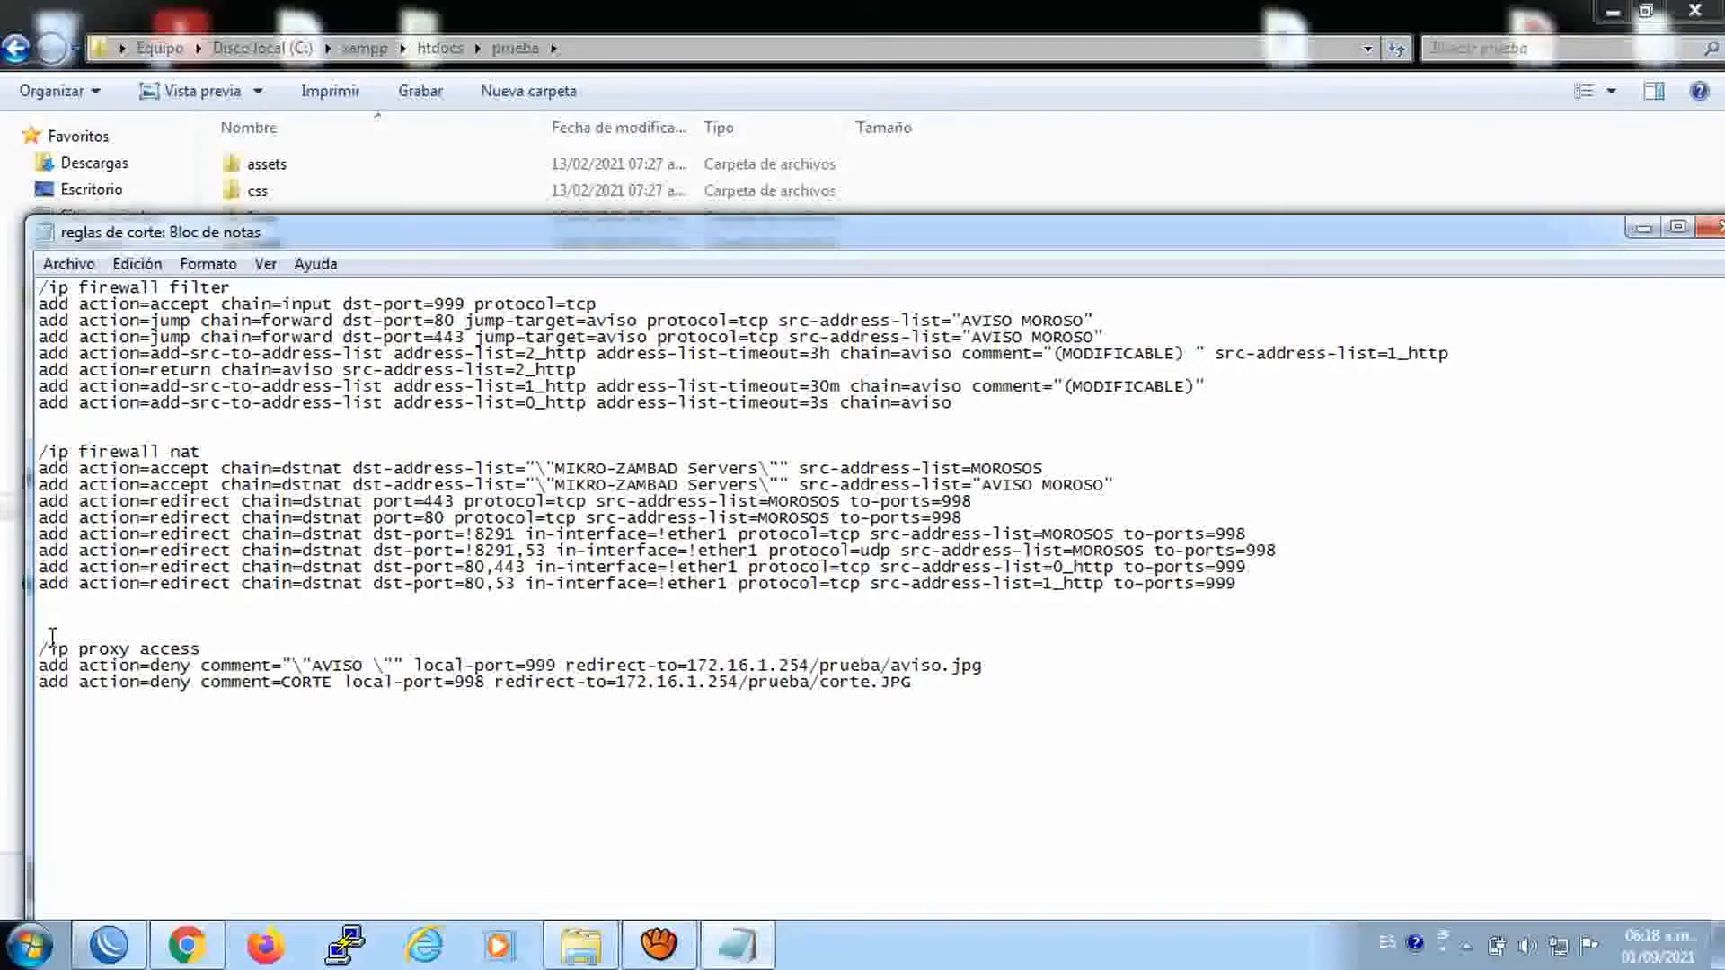
left_click_drag(42, 645, 519, 743)
right_click(834, 331)
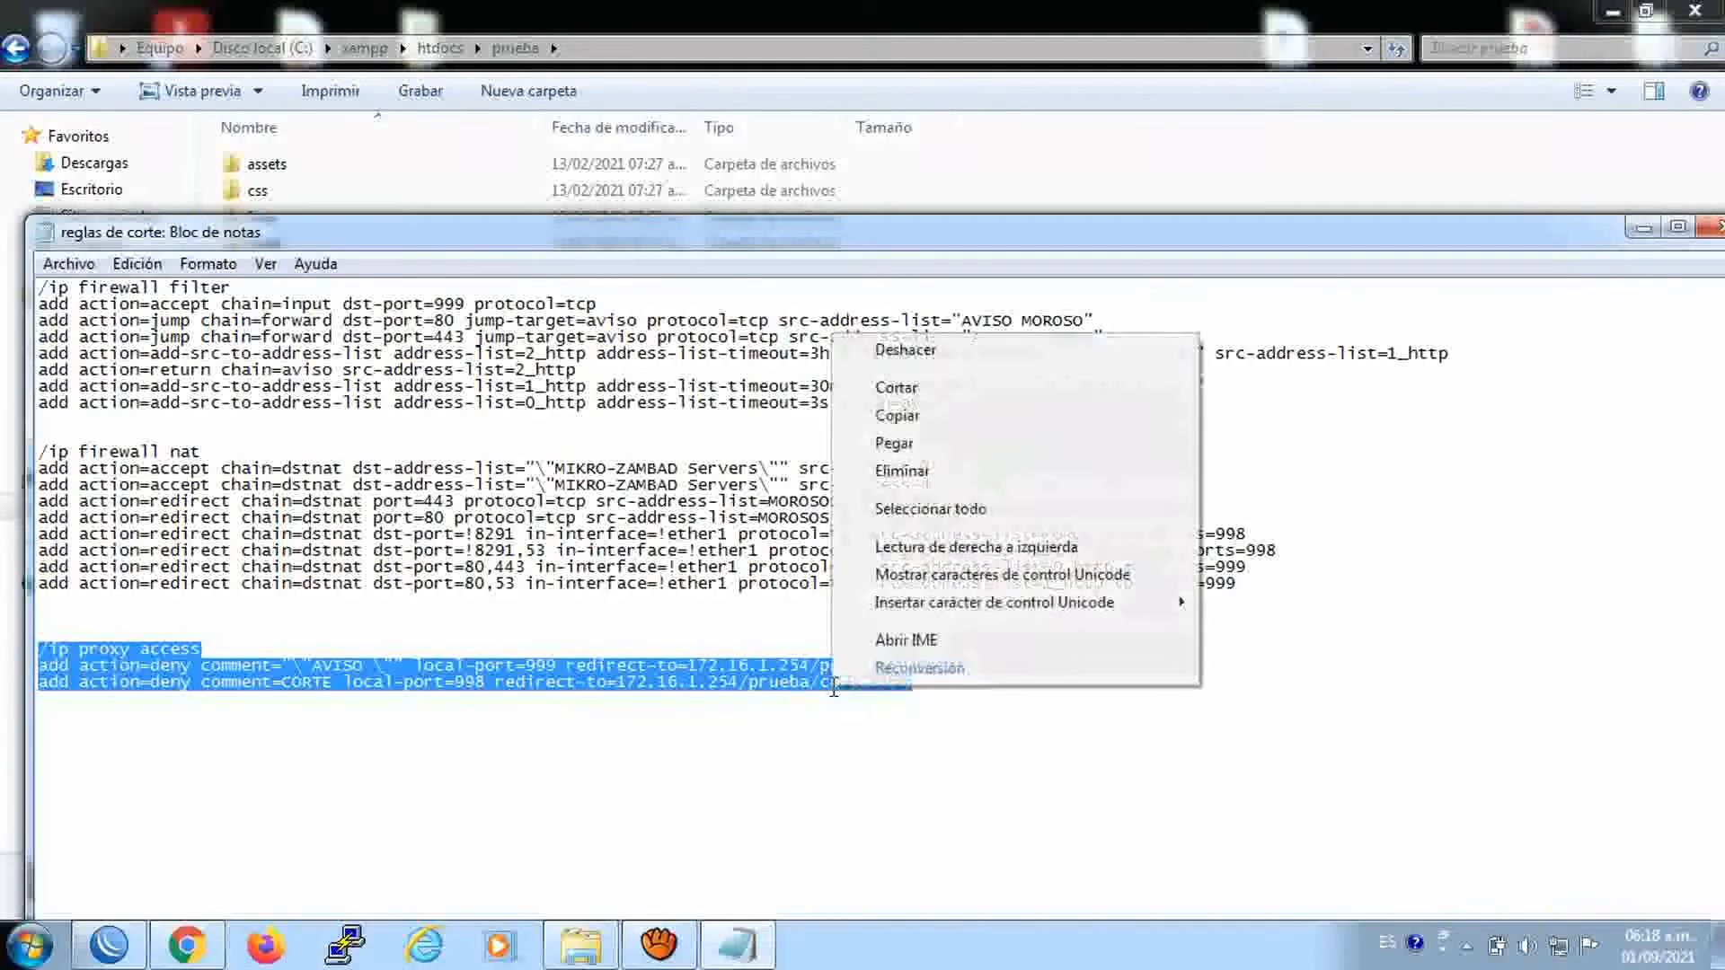
left_click(902, 417)
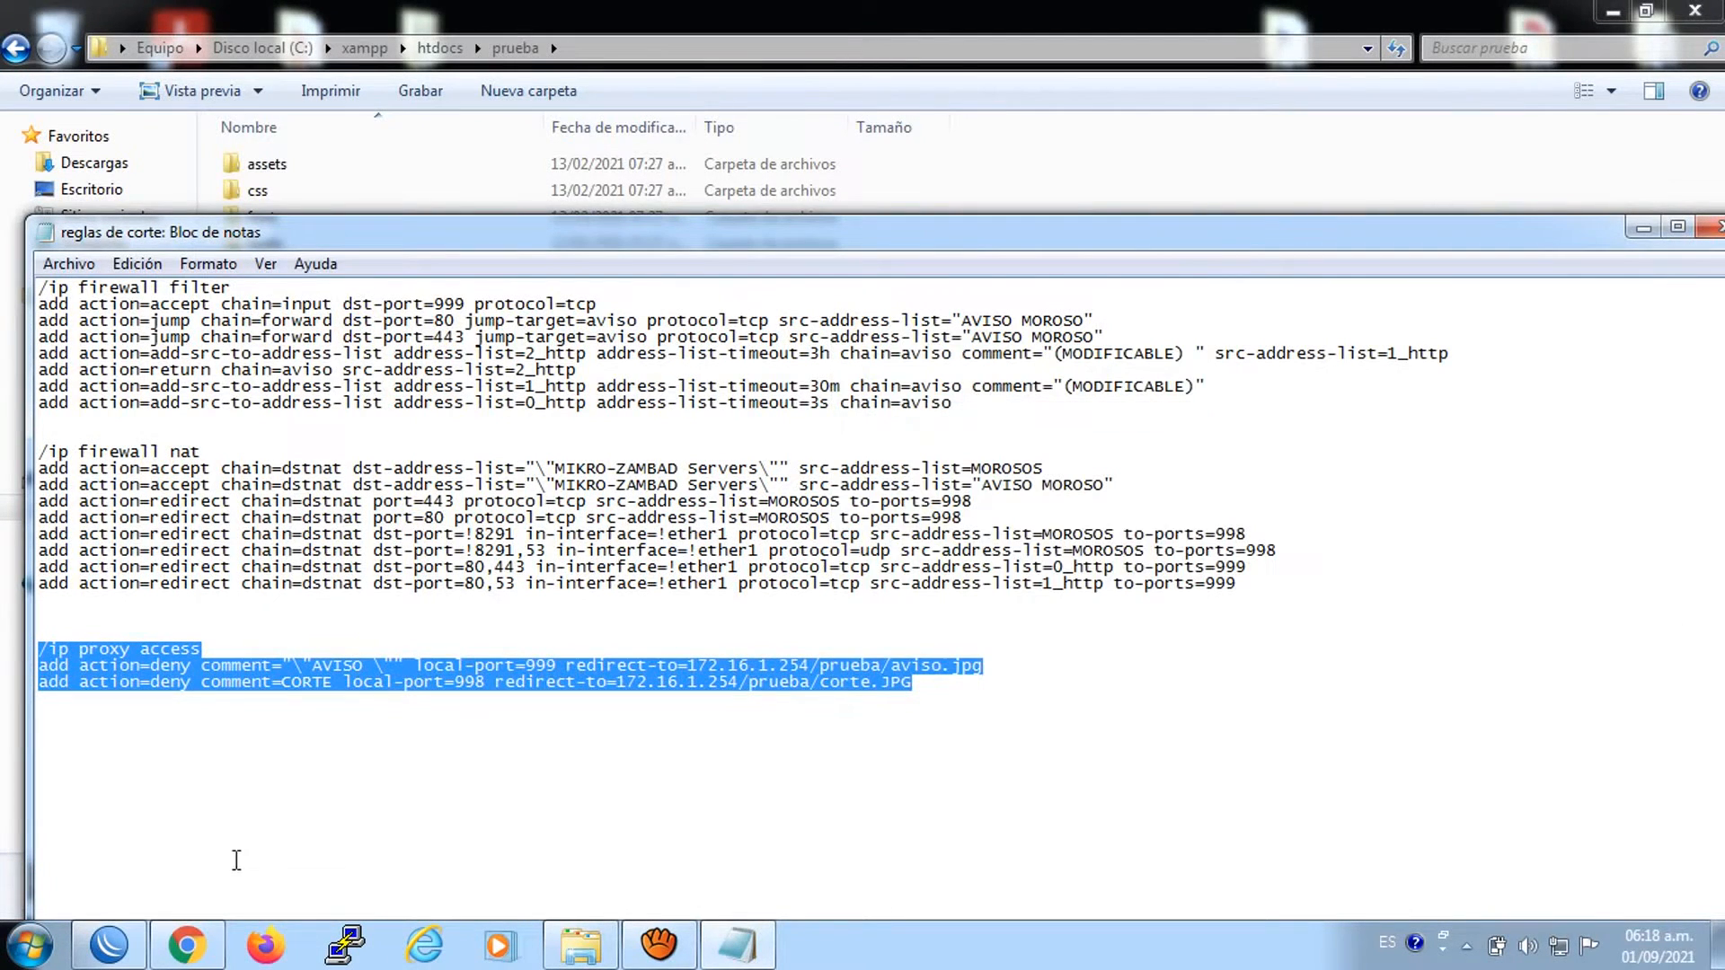
left_click(108, 945)
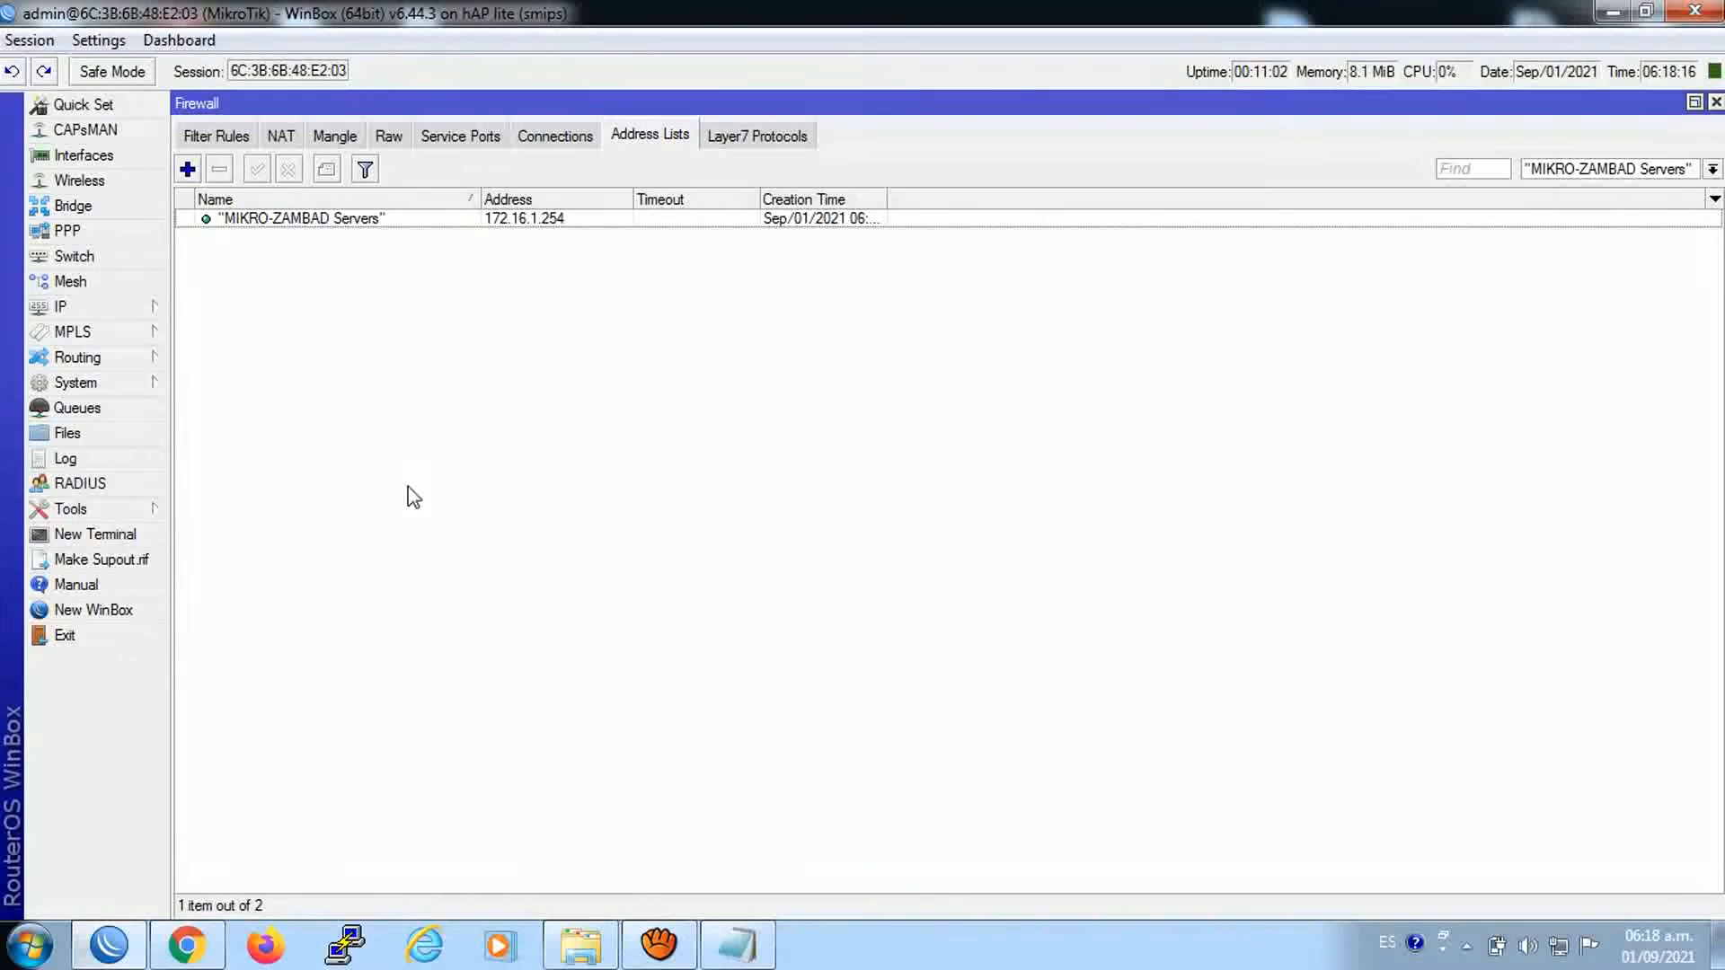
Step: Change the Web Proxy port from 3128 to 999, add port 998, and apply
left_click(86, 313)
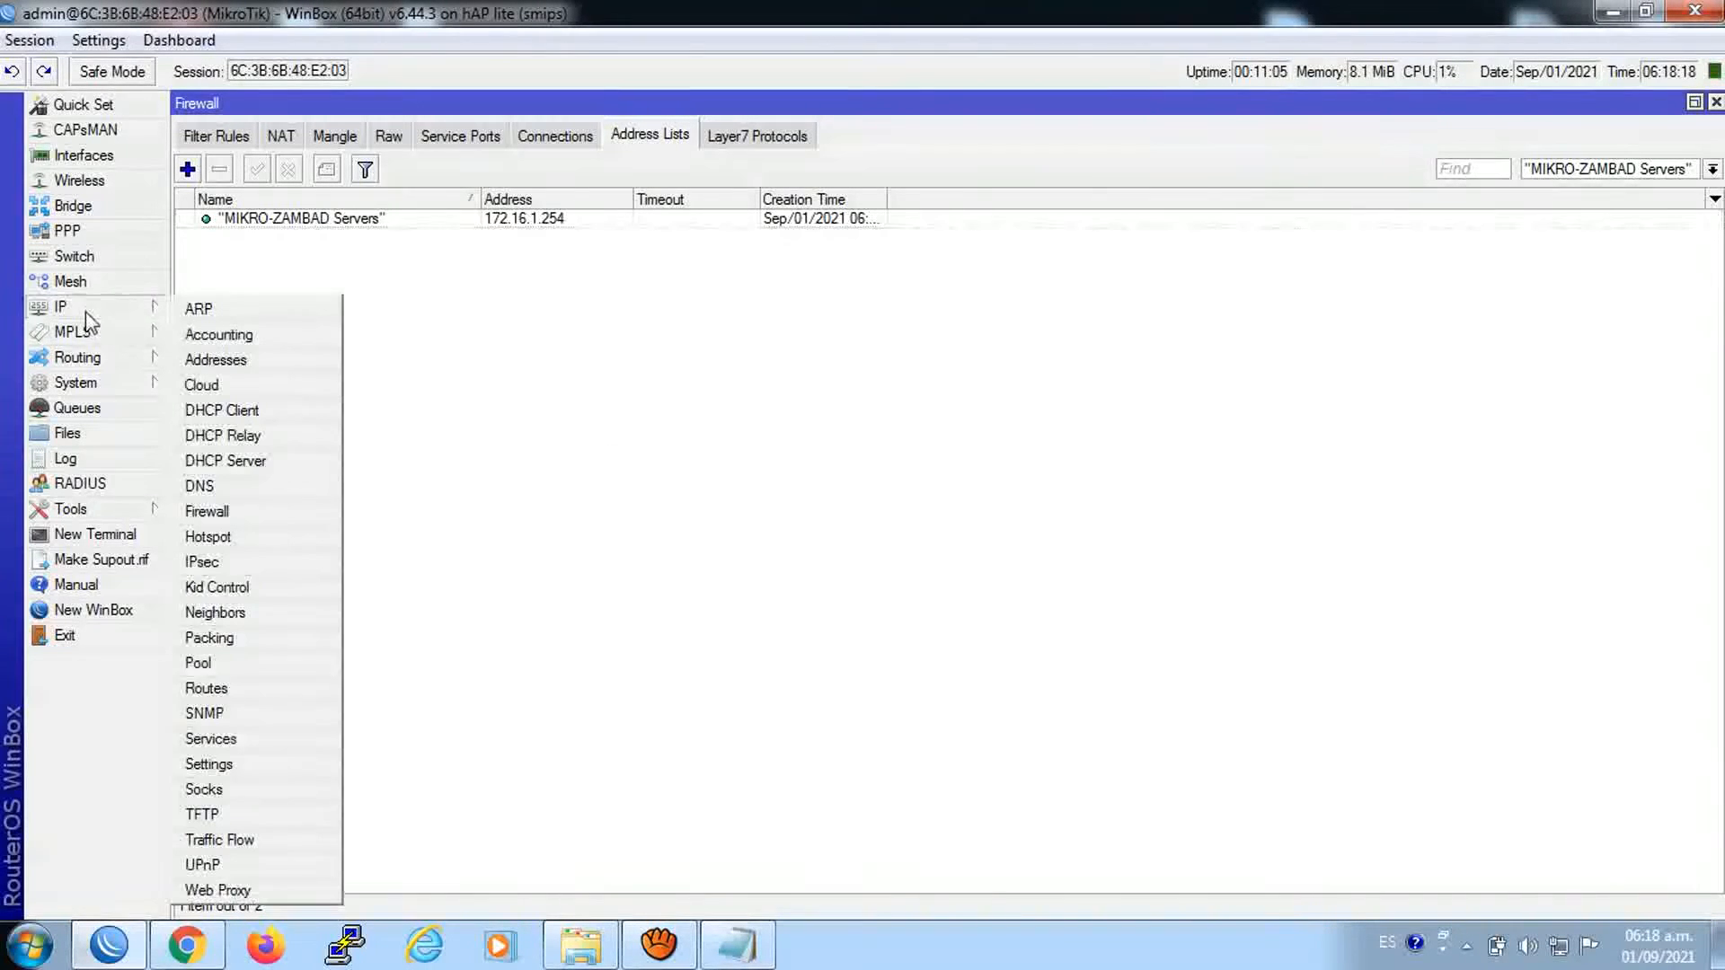
left_click(230, 889)
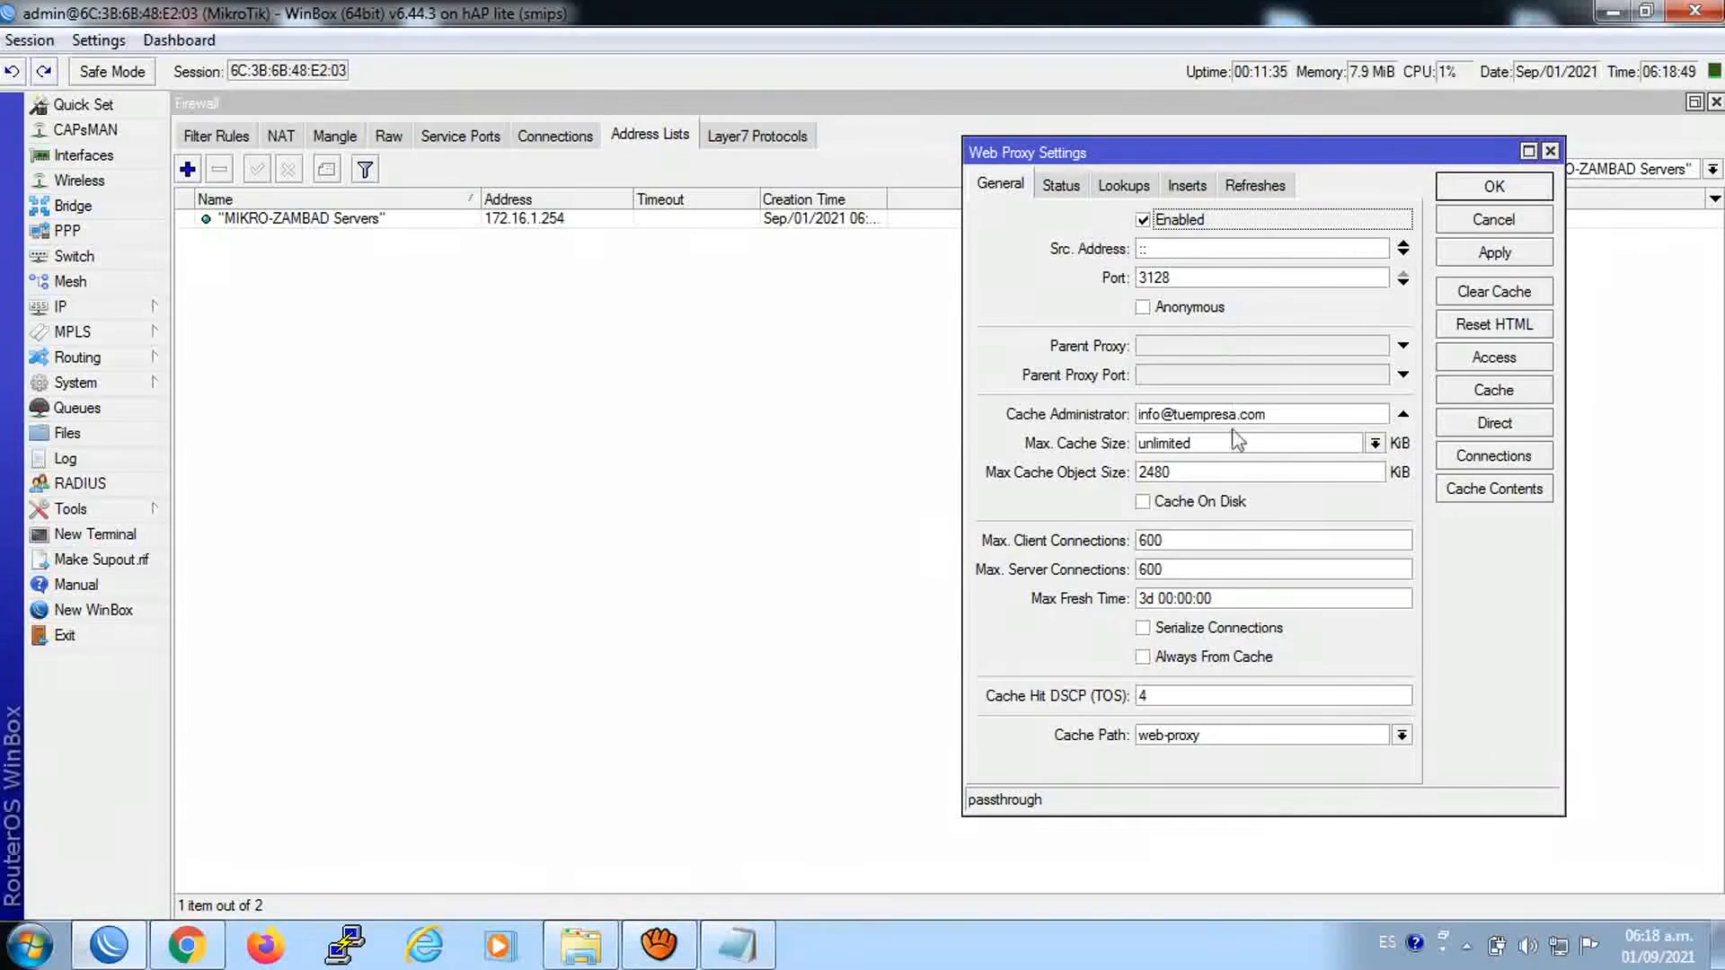
double_click(1170, 276)
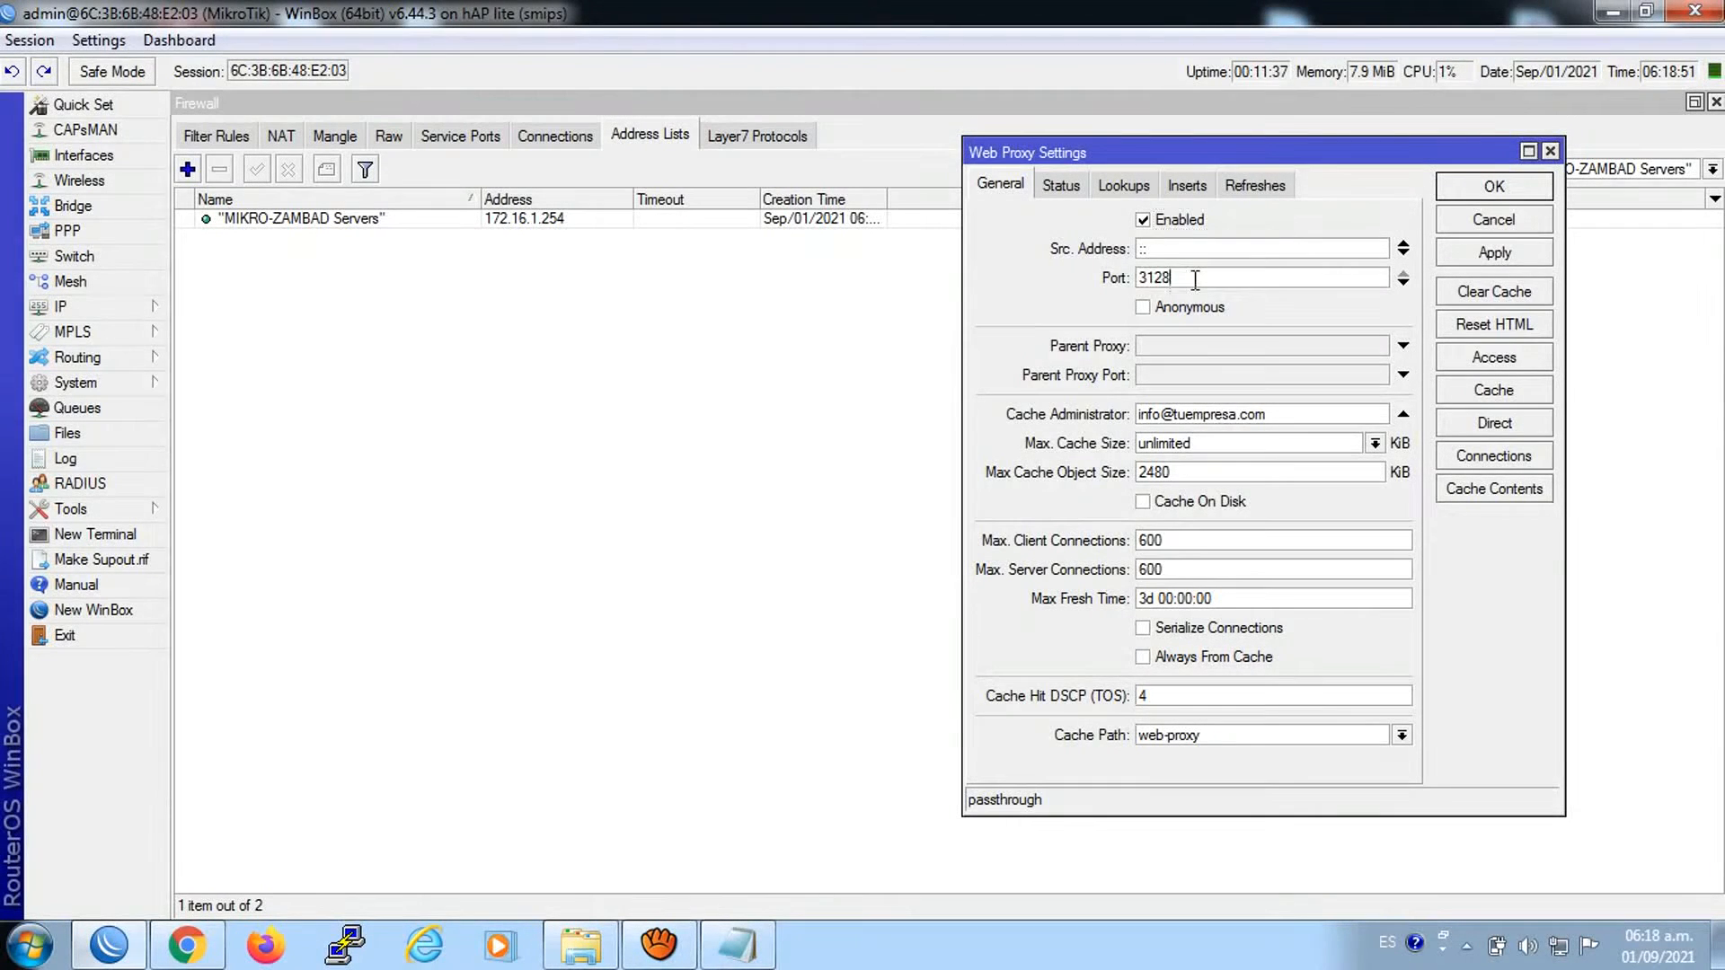
type("99")
left_click(1402, 282)
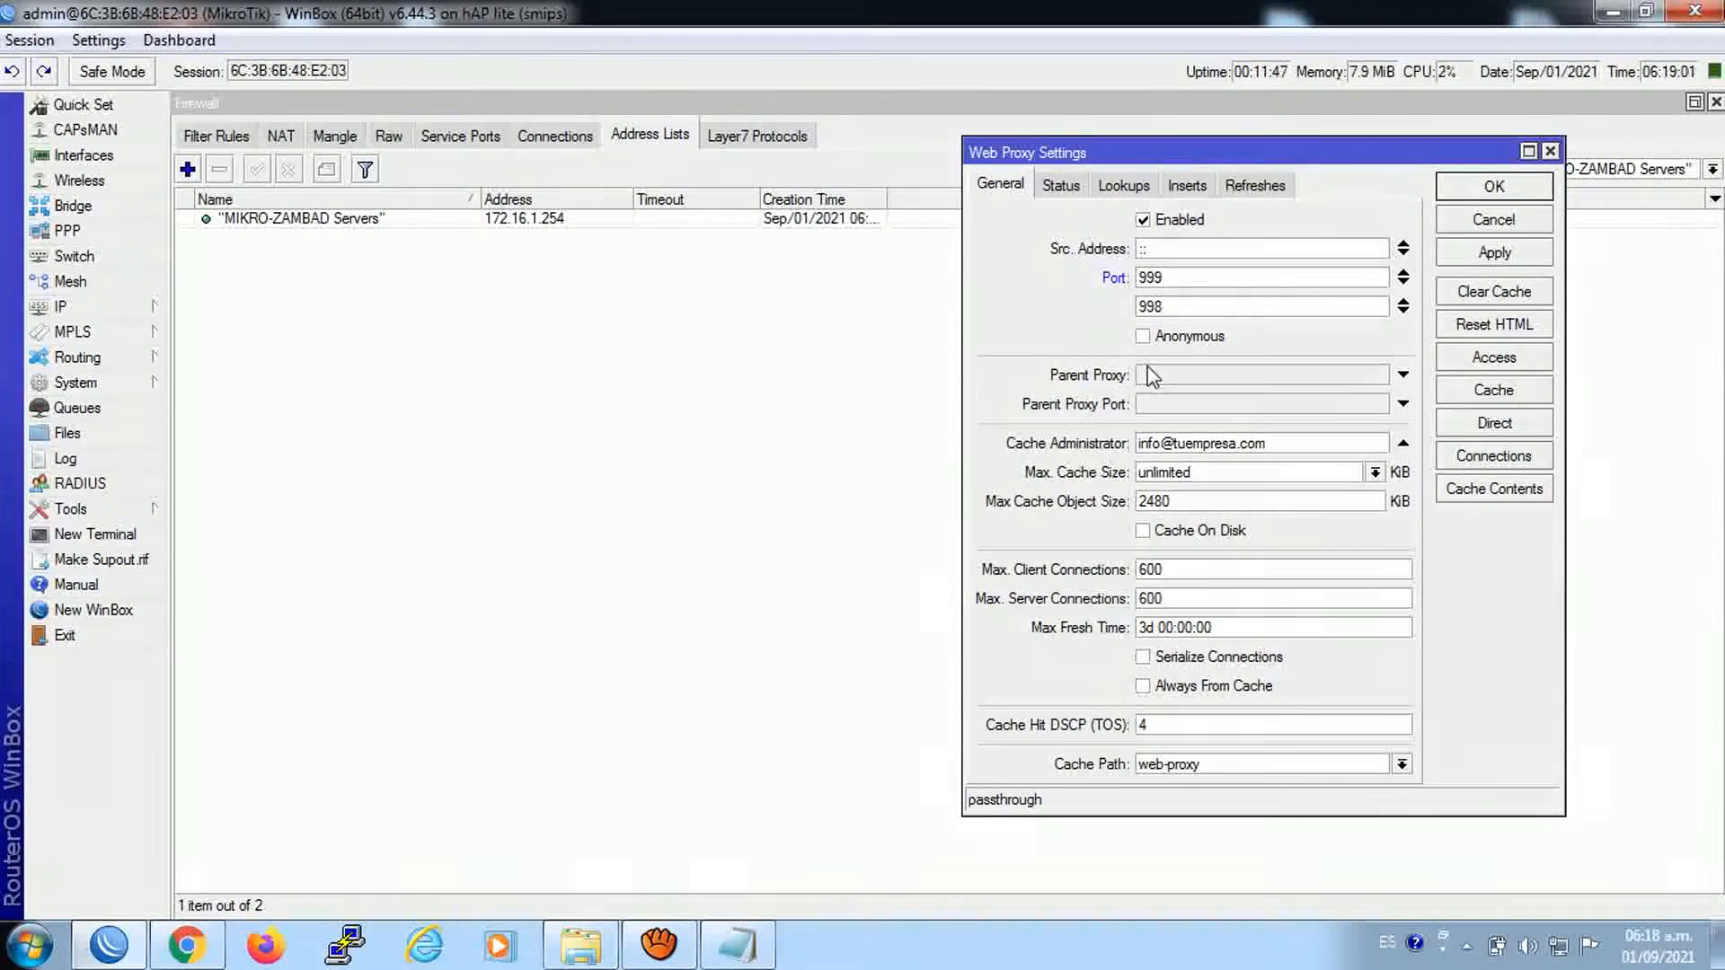
left_click(1491, 253)
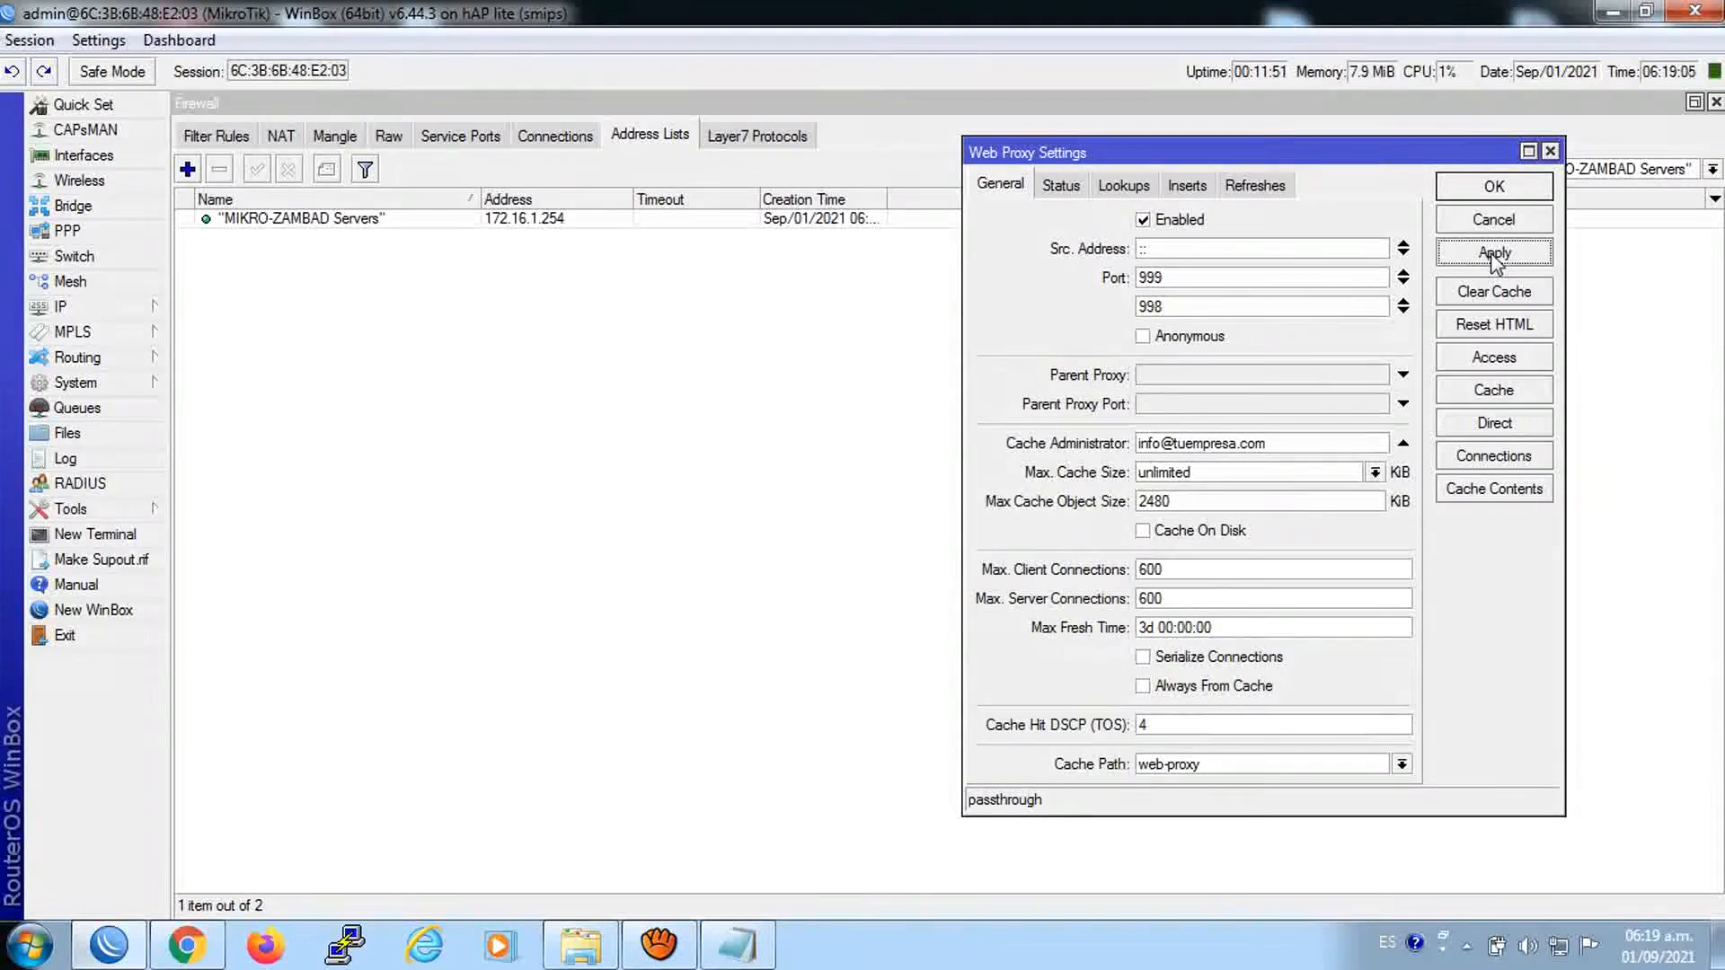
Step: Paste the /ip proxy access commands into a new Terminal to create the deny rules
left_click(1493, 359)
left_click(87, 536)
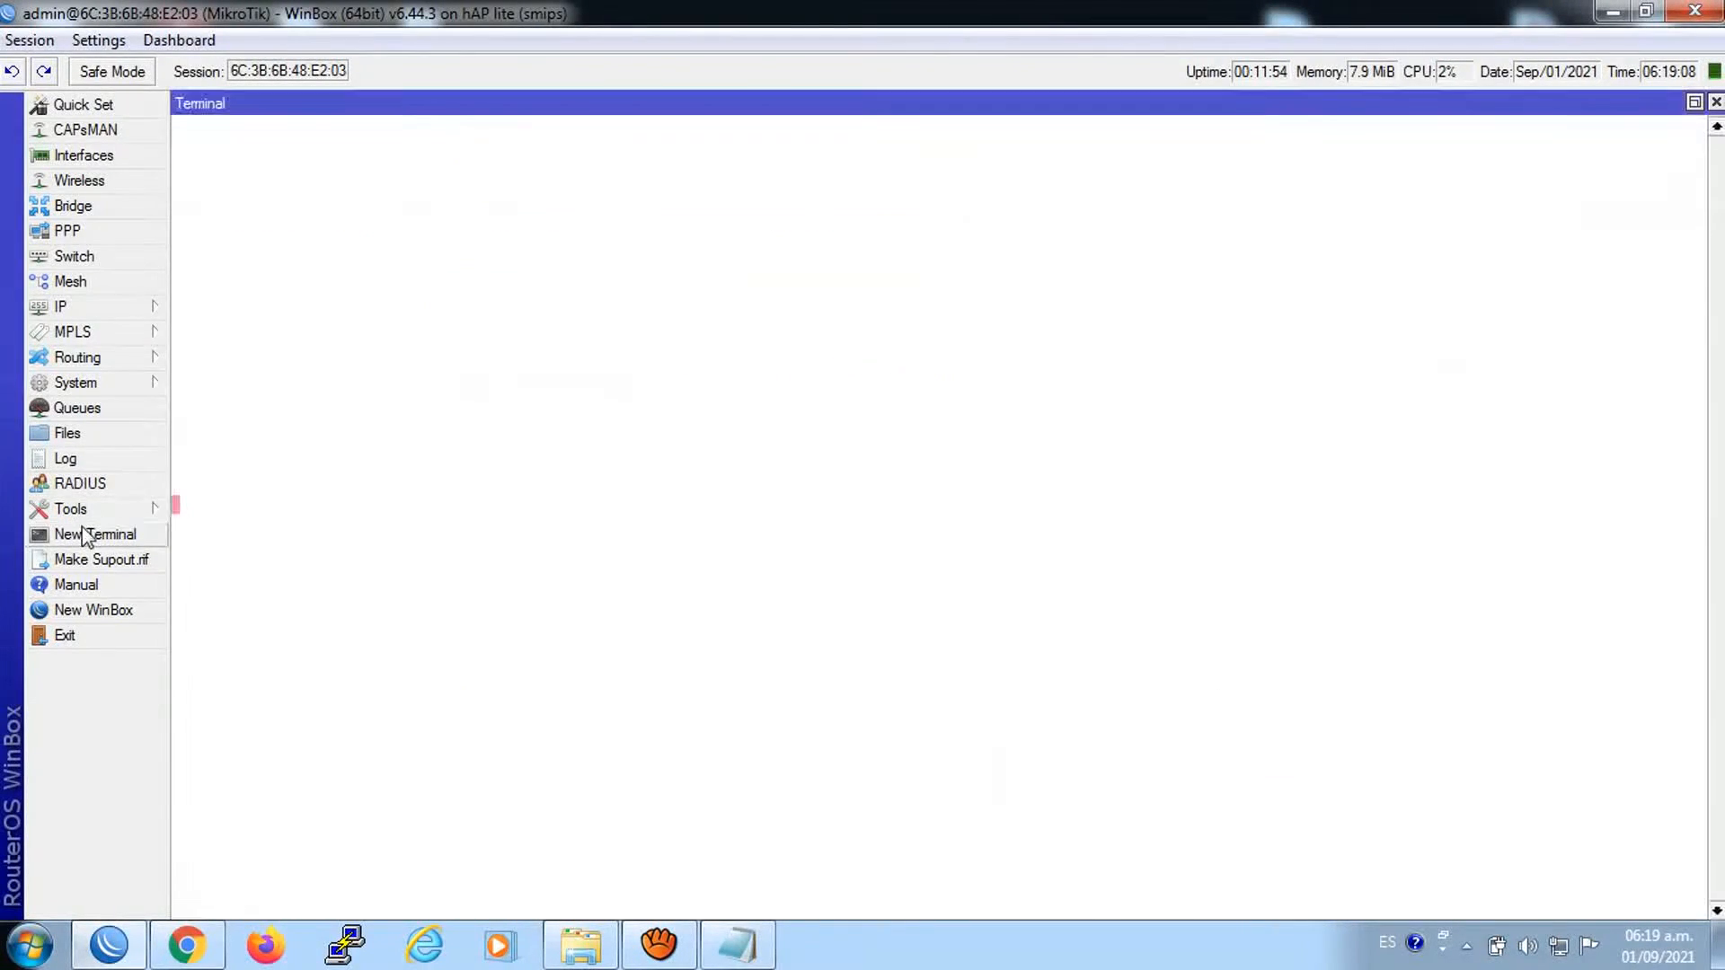
right_click(991, 521)
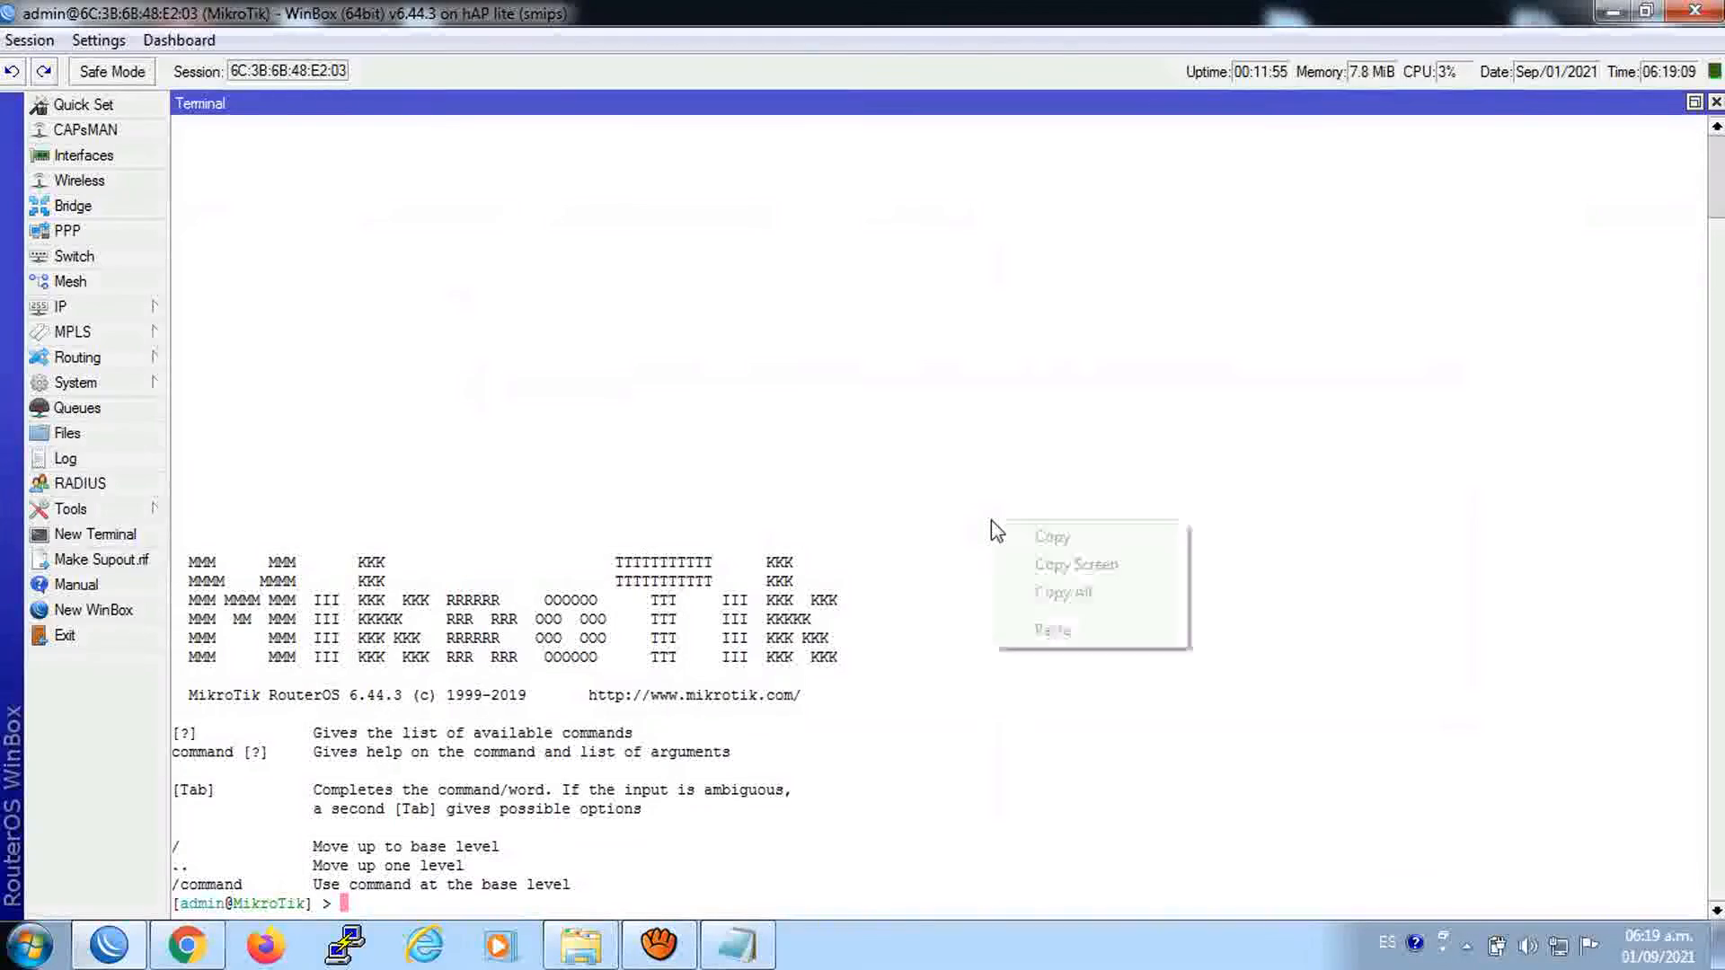
left_click(1053, 631)
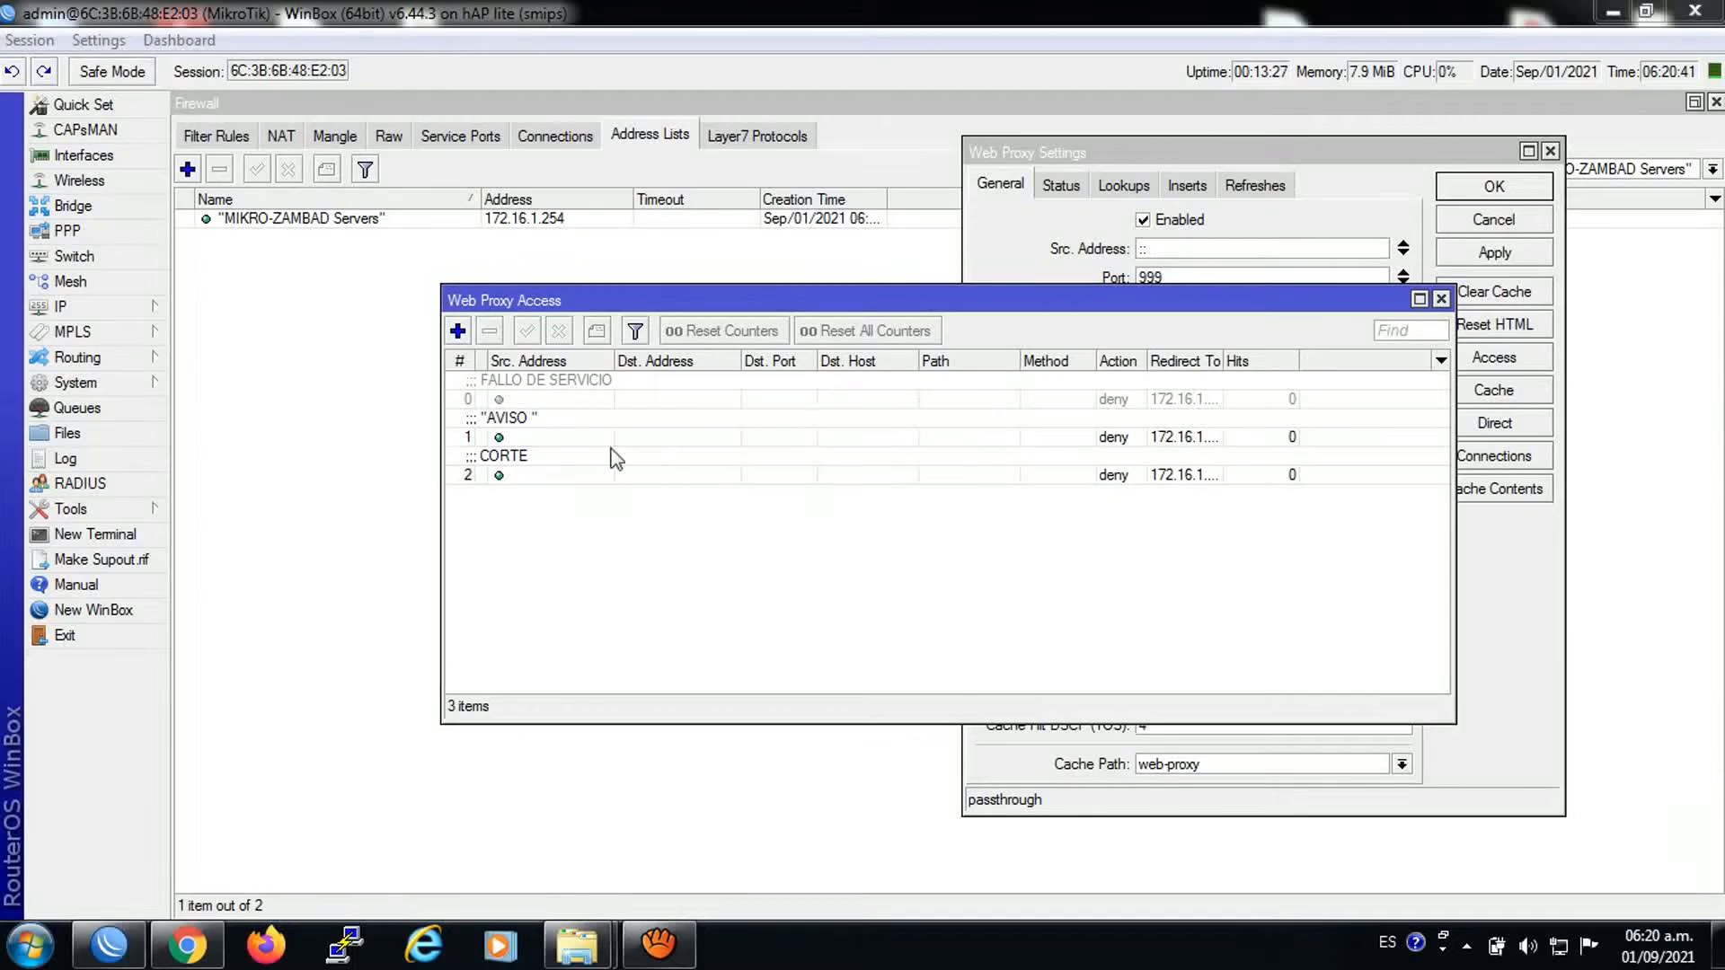
Step: Inspect the AVISO (999→aviso.jpg) and CORTE (998→corte.JPG) rules, then close the proxy windows
left_click(546, 440)
left_click(542, 459)
double_click(542, 458)
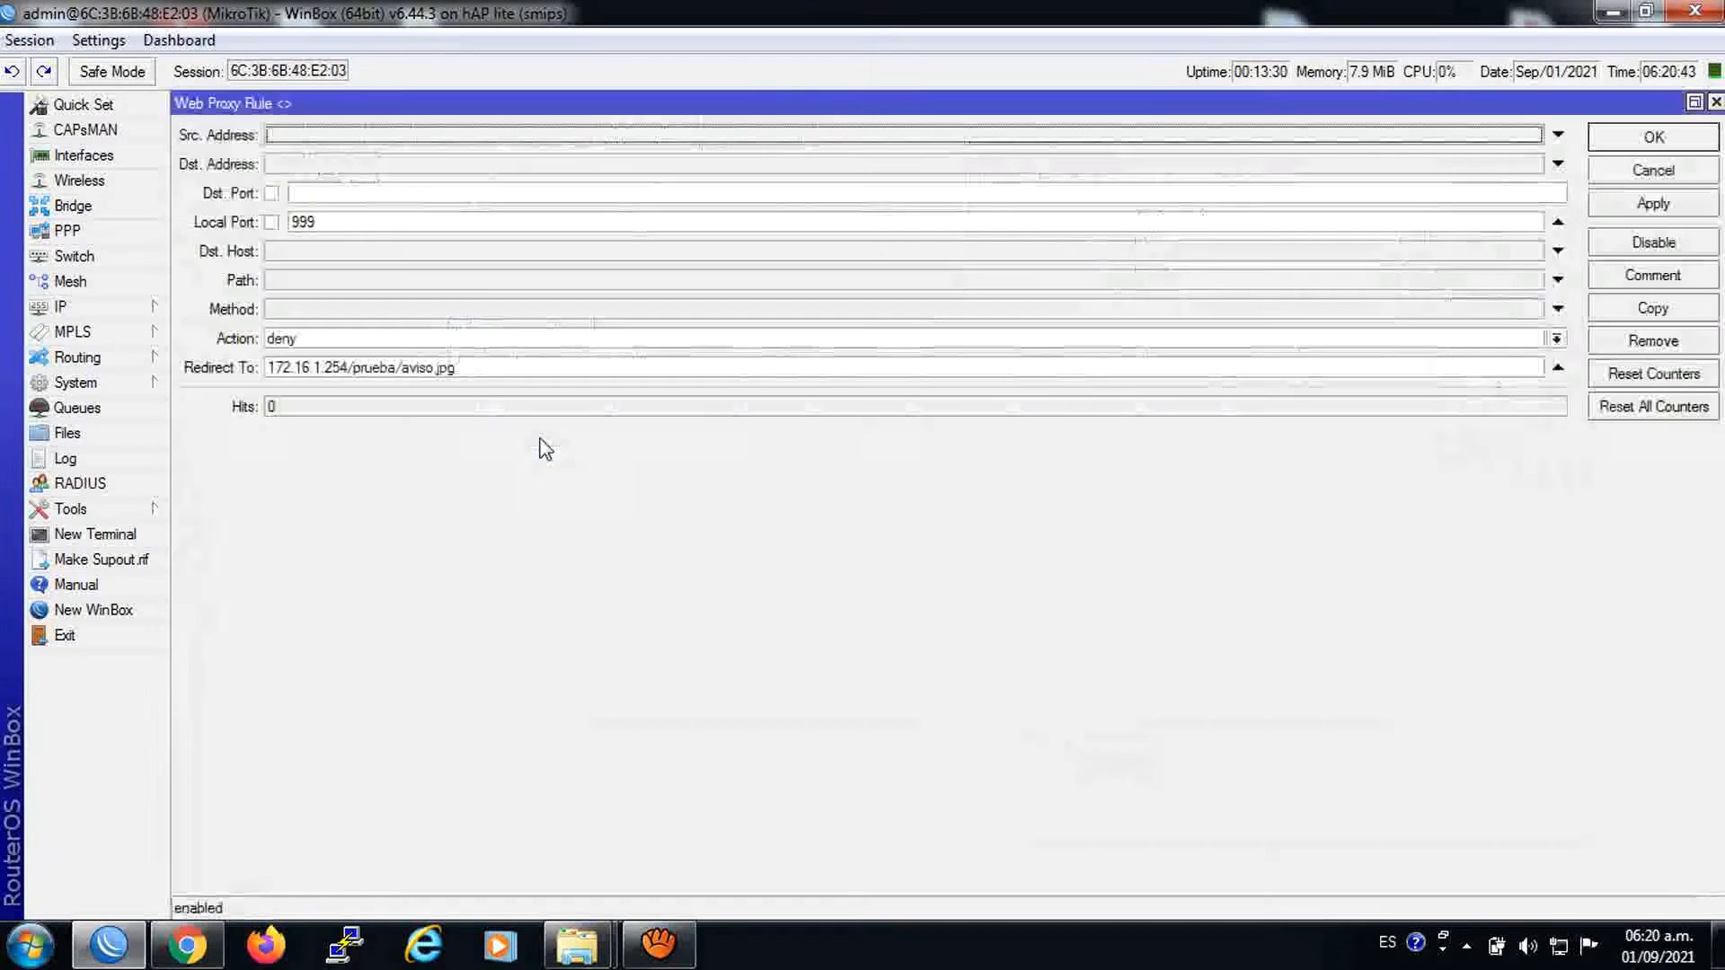
left_click(1654, 136)
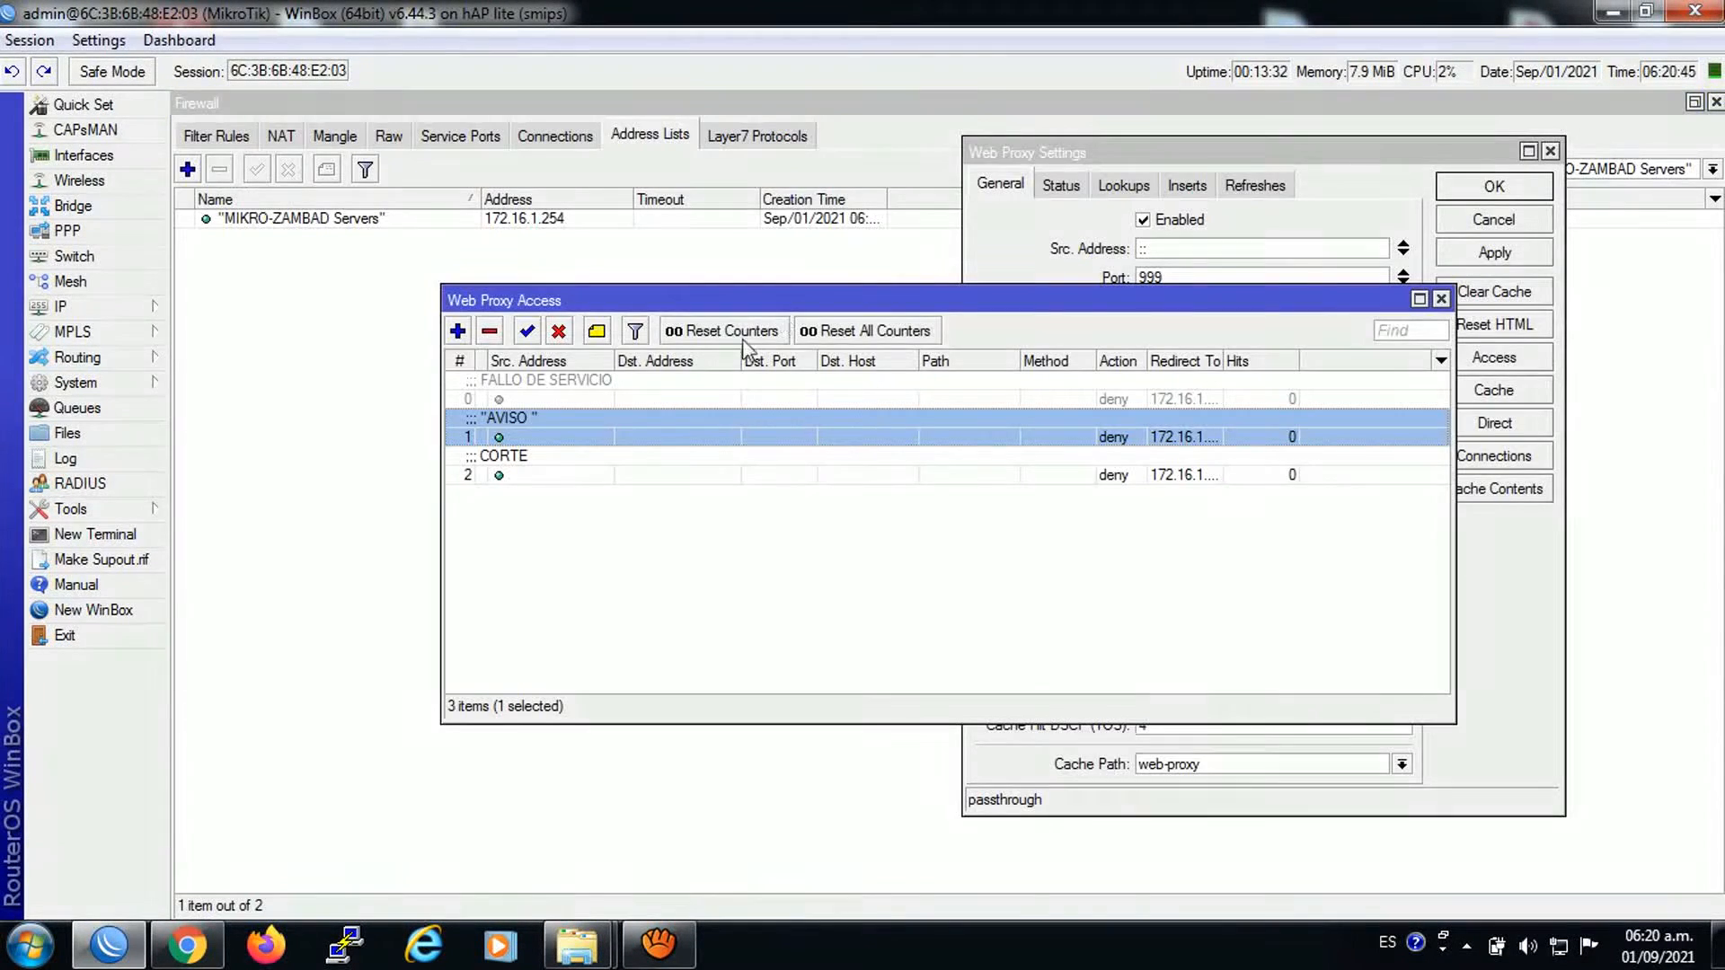
double_click(539, 463)
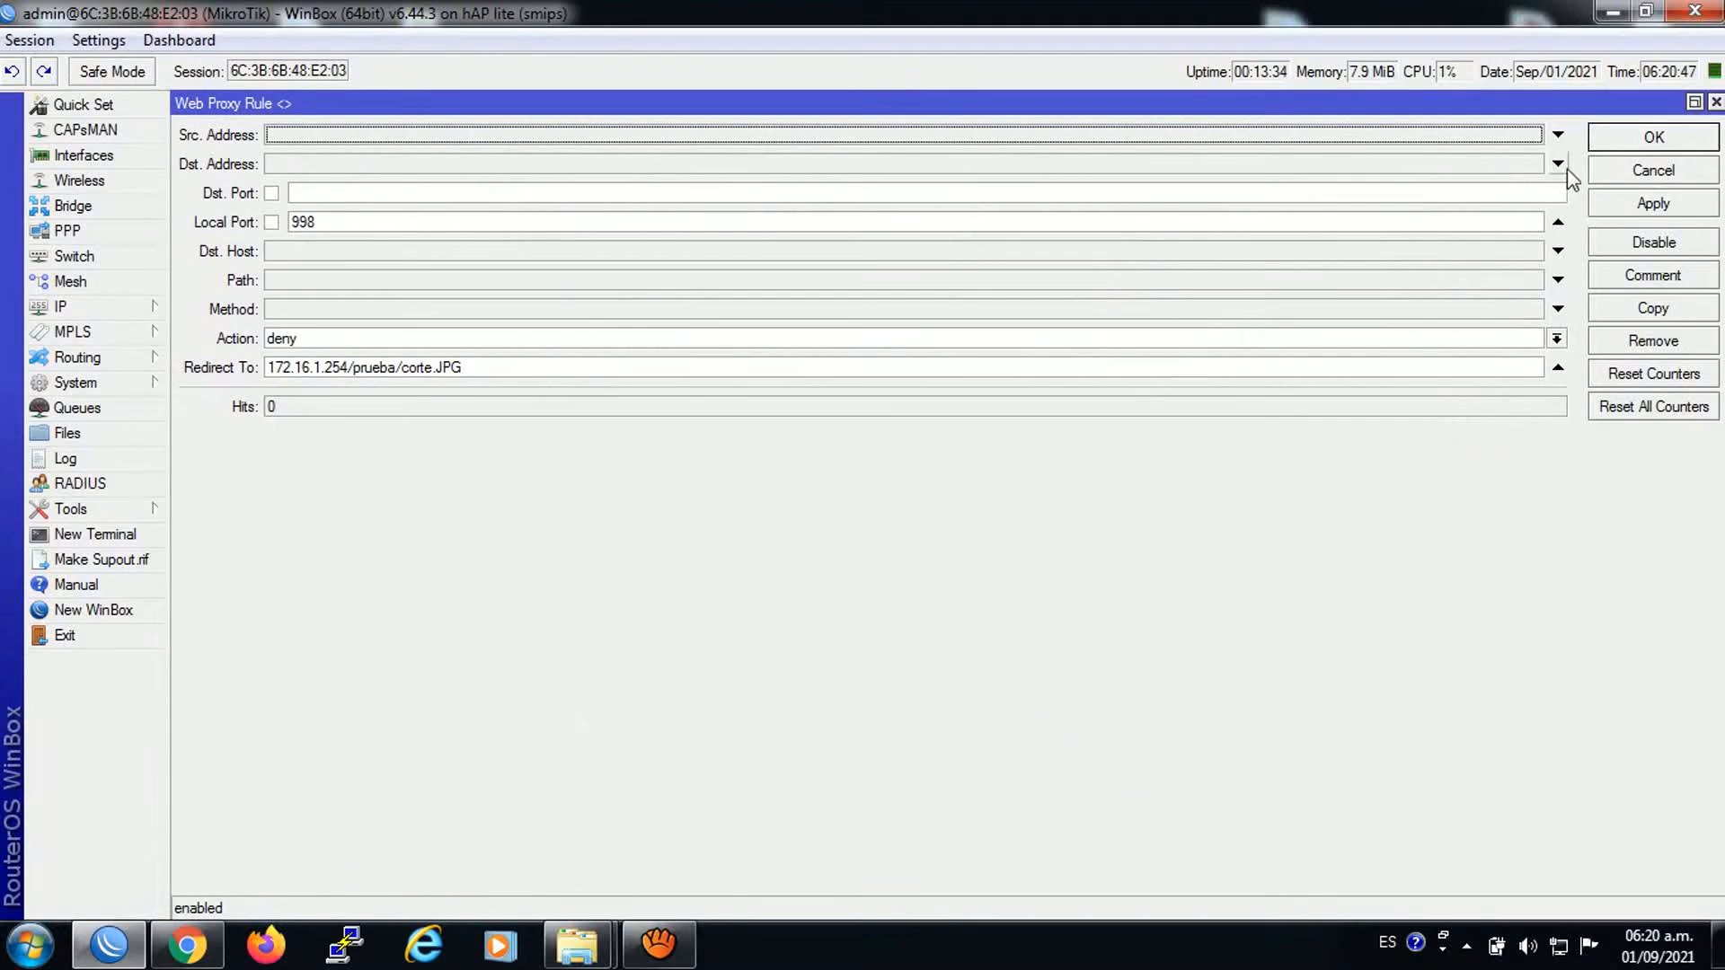
left_click(1614, 139)
left_click(1482, 359)
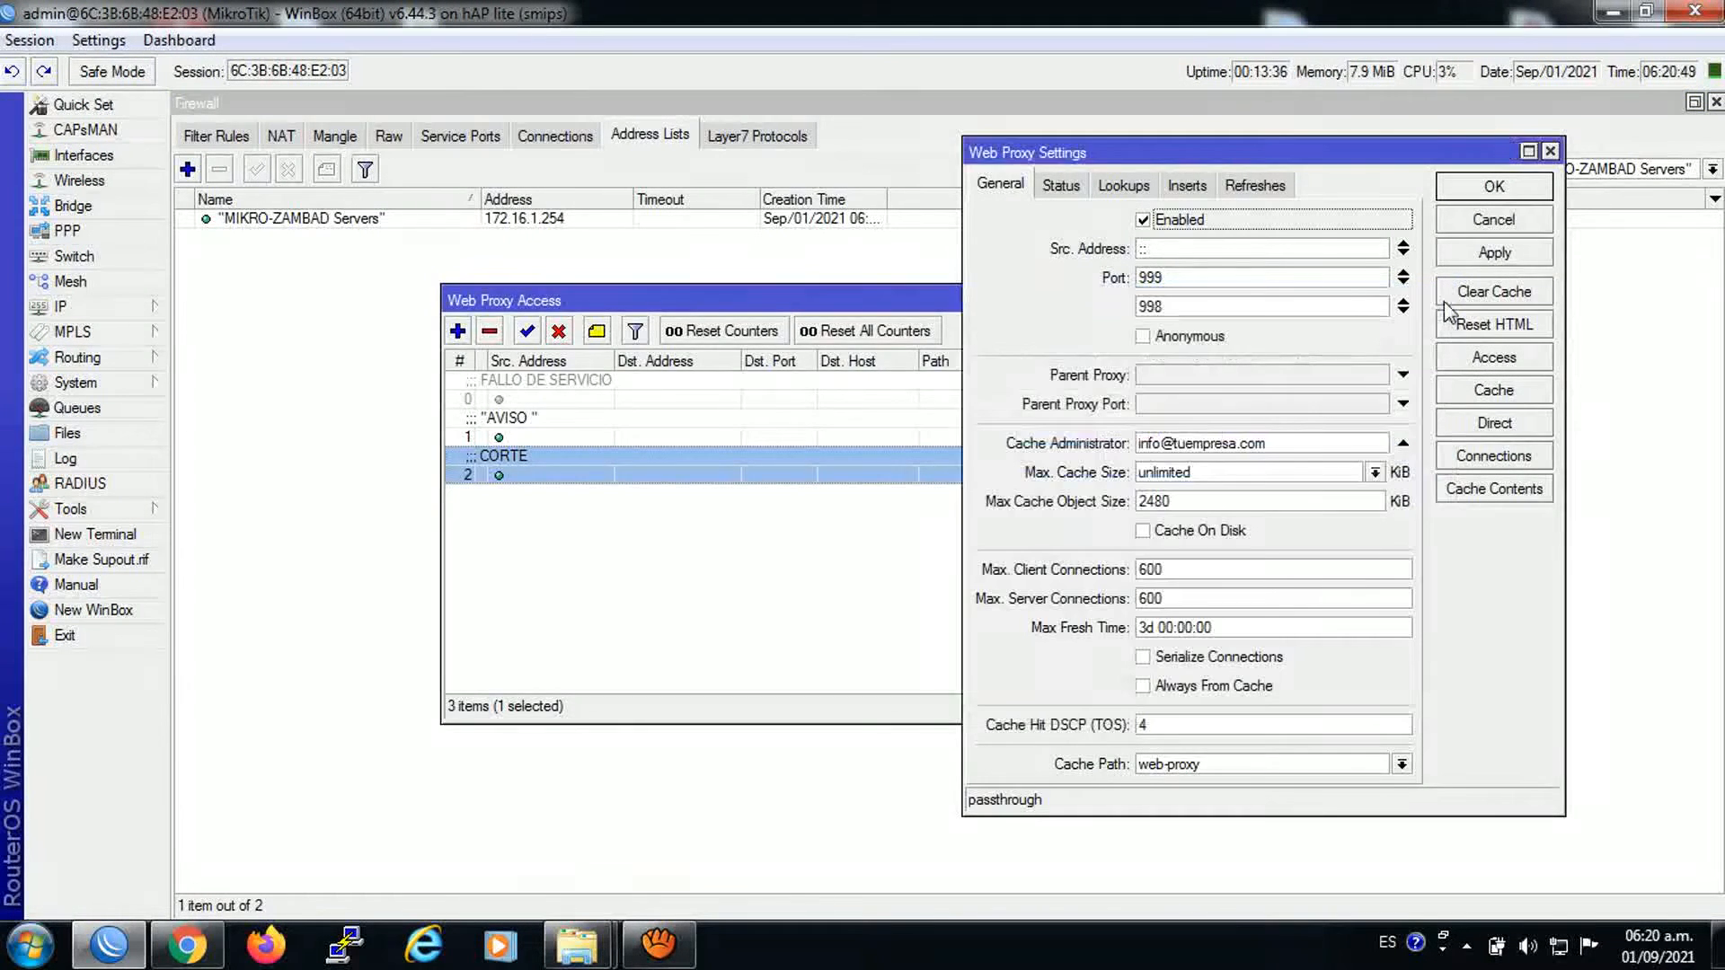
left_click(1551, 151)
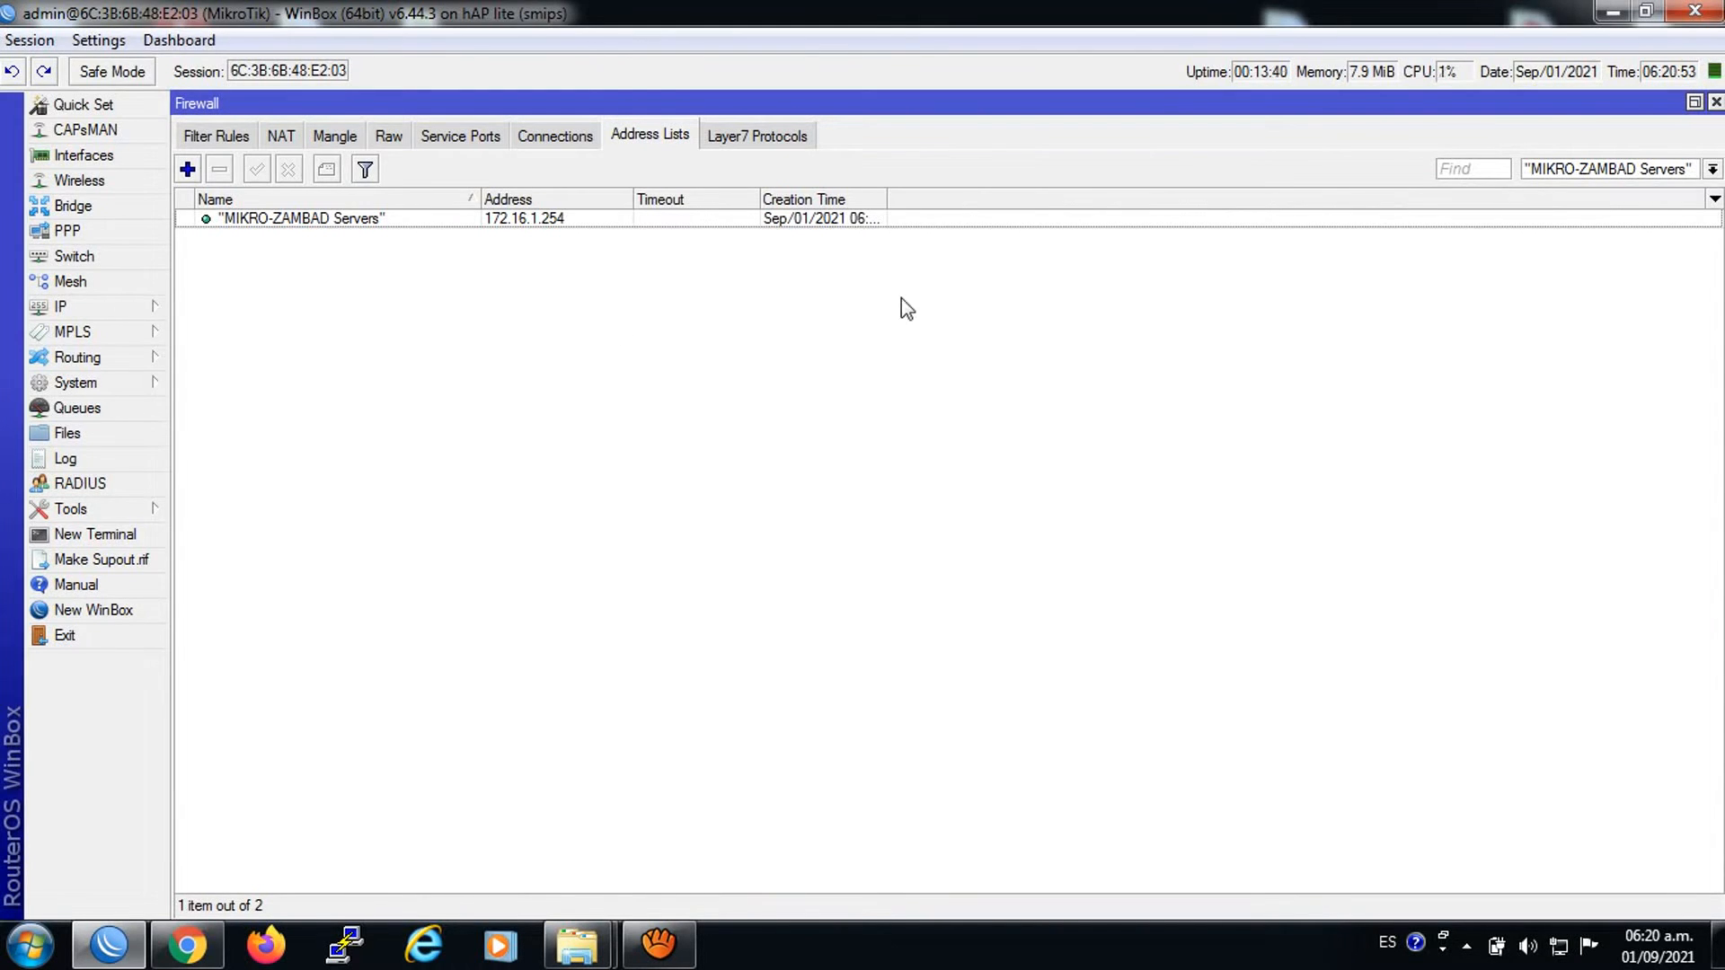
Step: Add address 172.16.1.254 to the AVISO MOROSO address list
left_click(1587, 171)
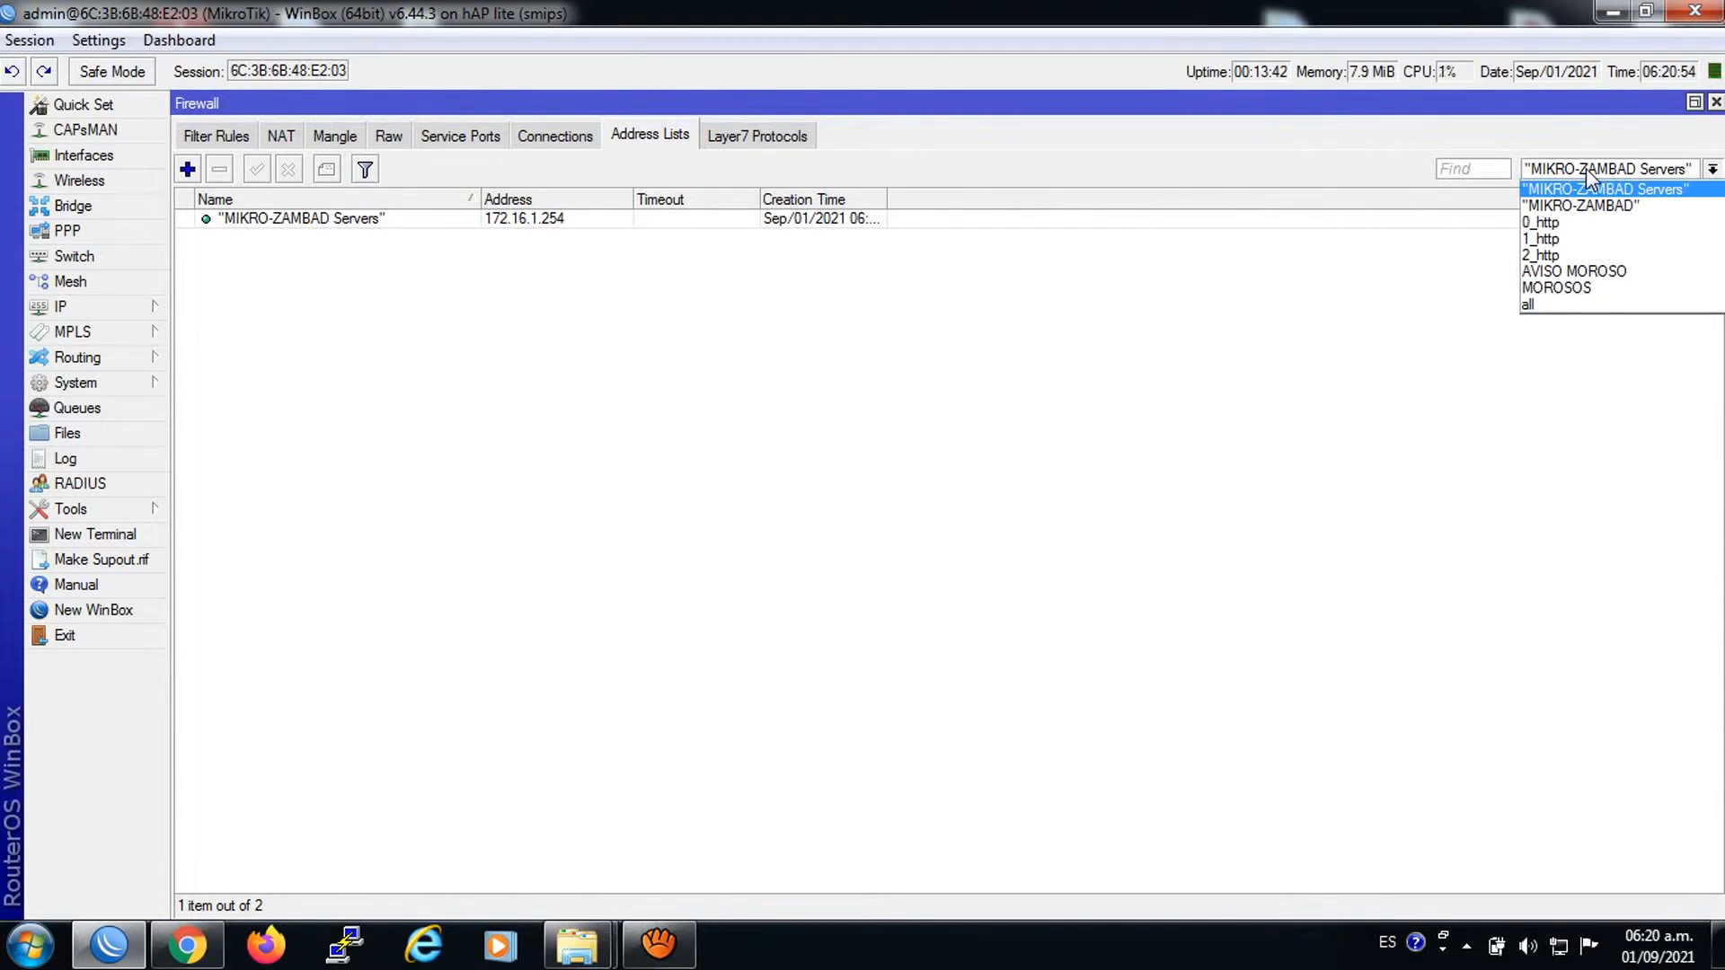
left_click(1545, 271)
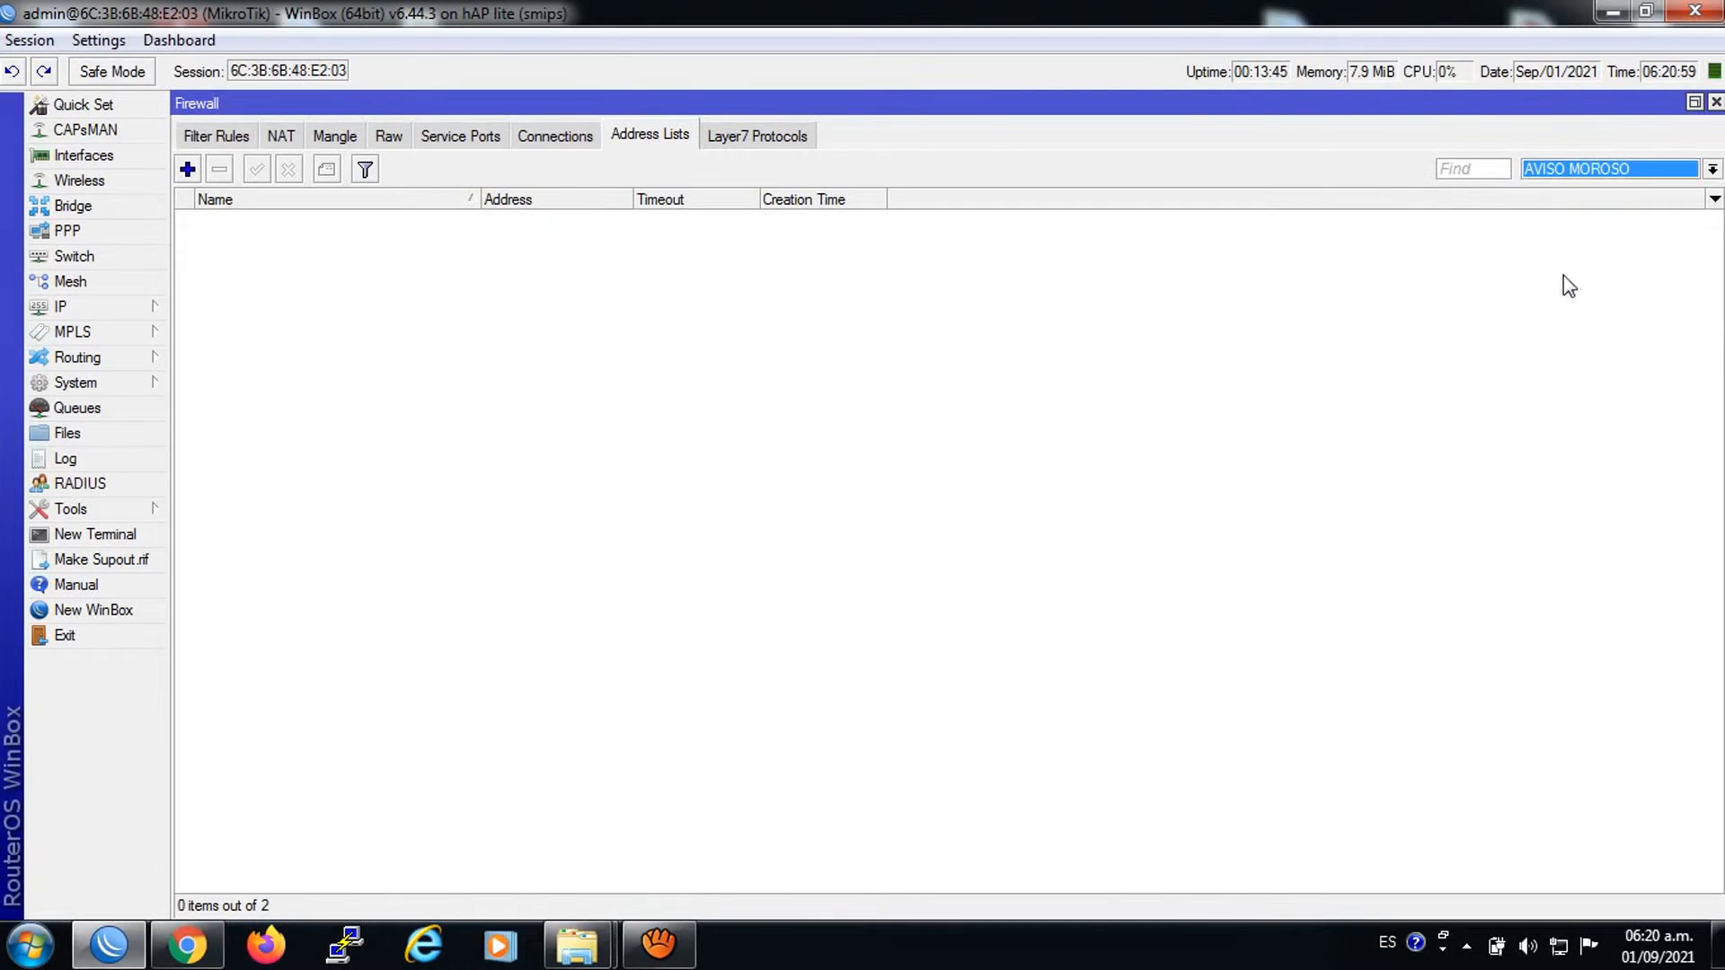
left_click(194, 170)
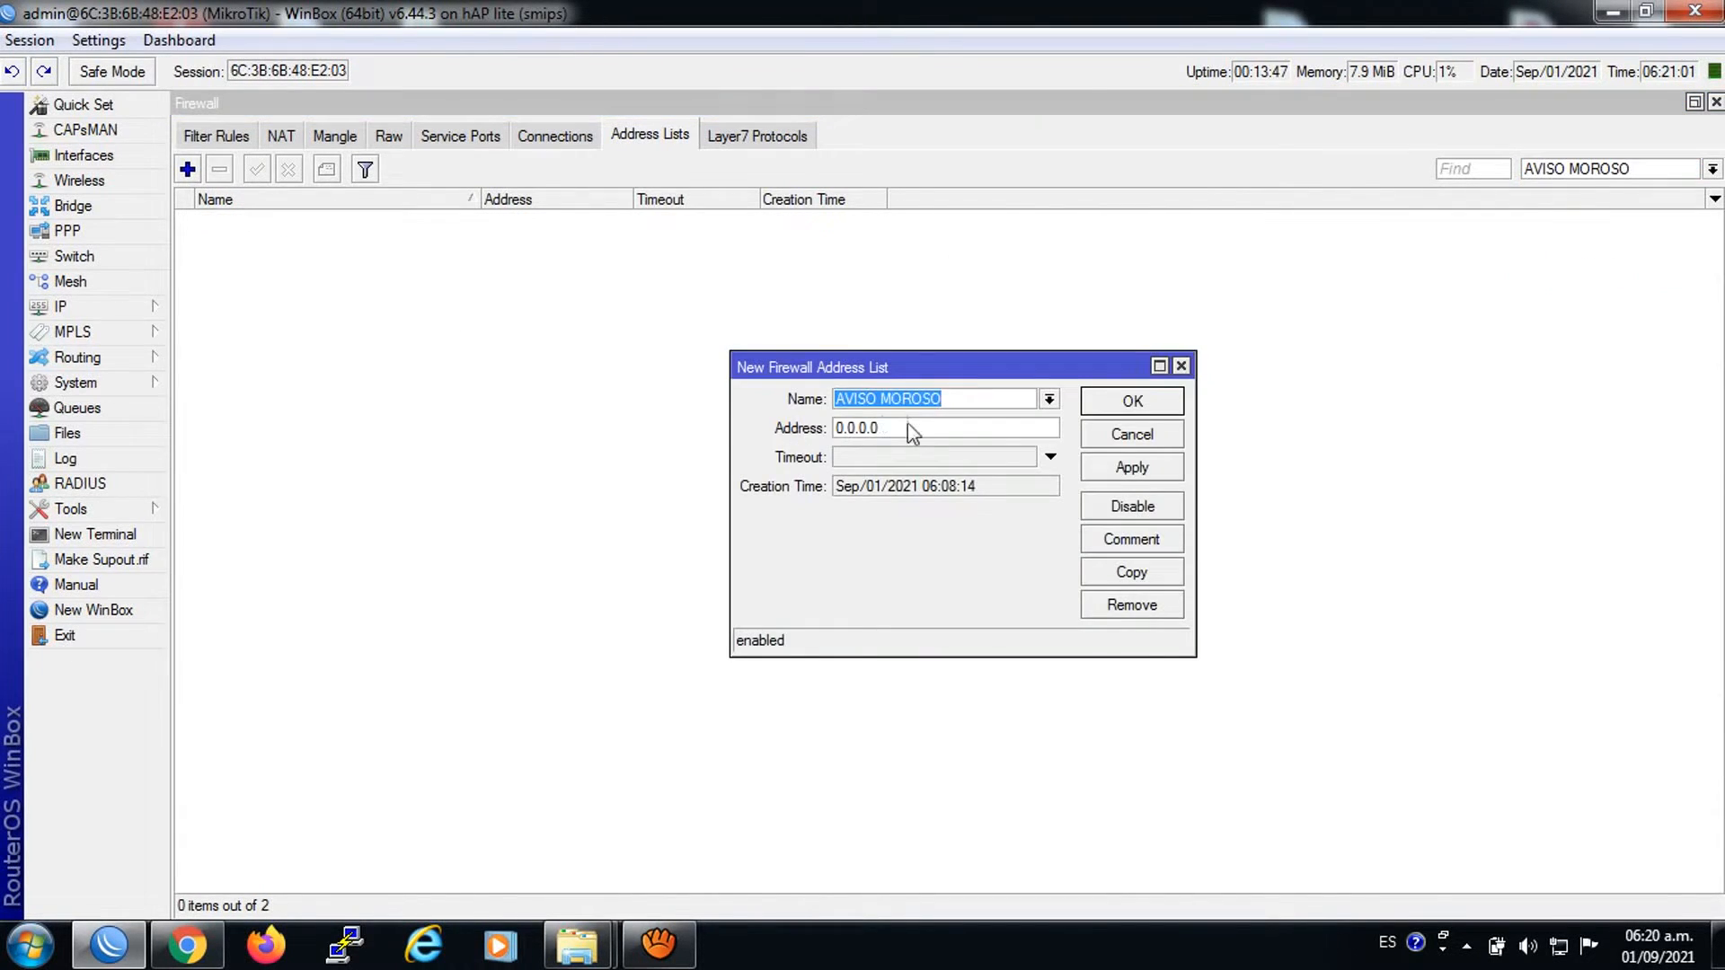
key("Tab")
type("172")
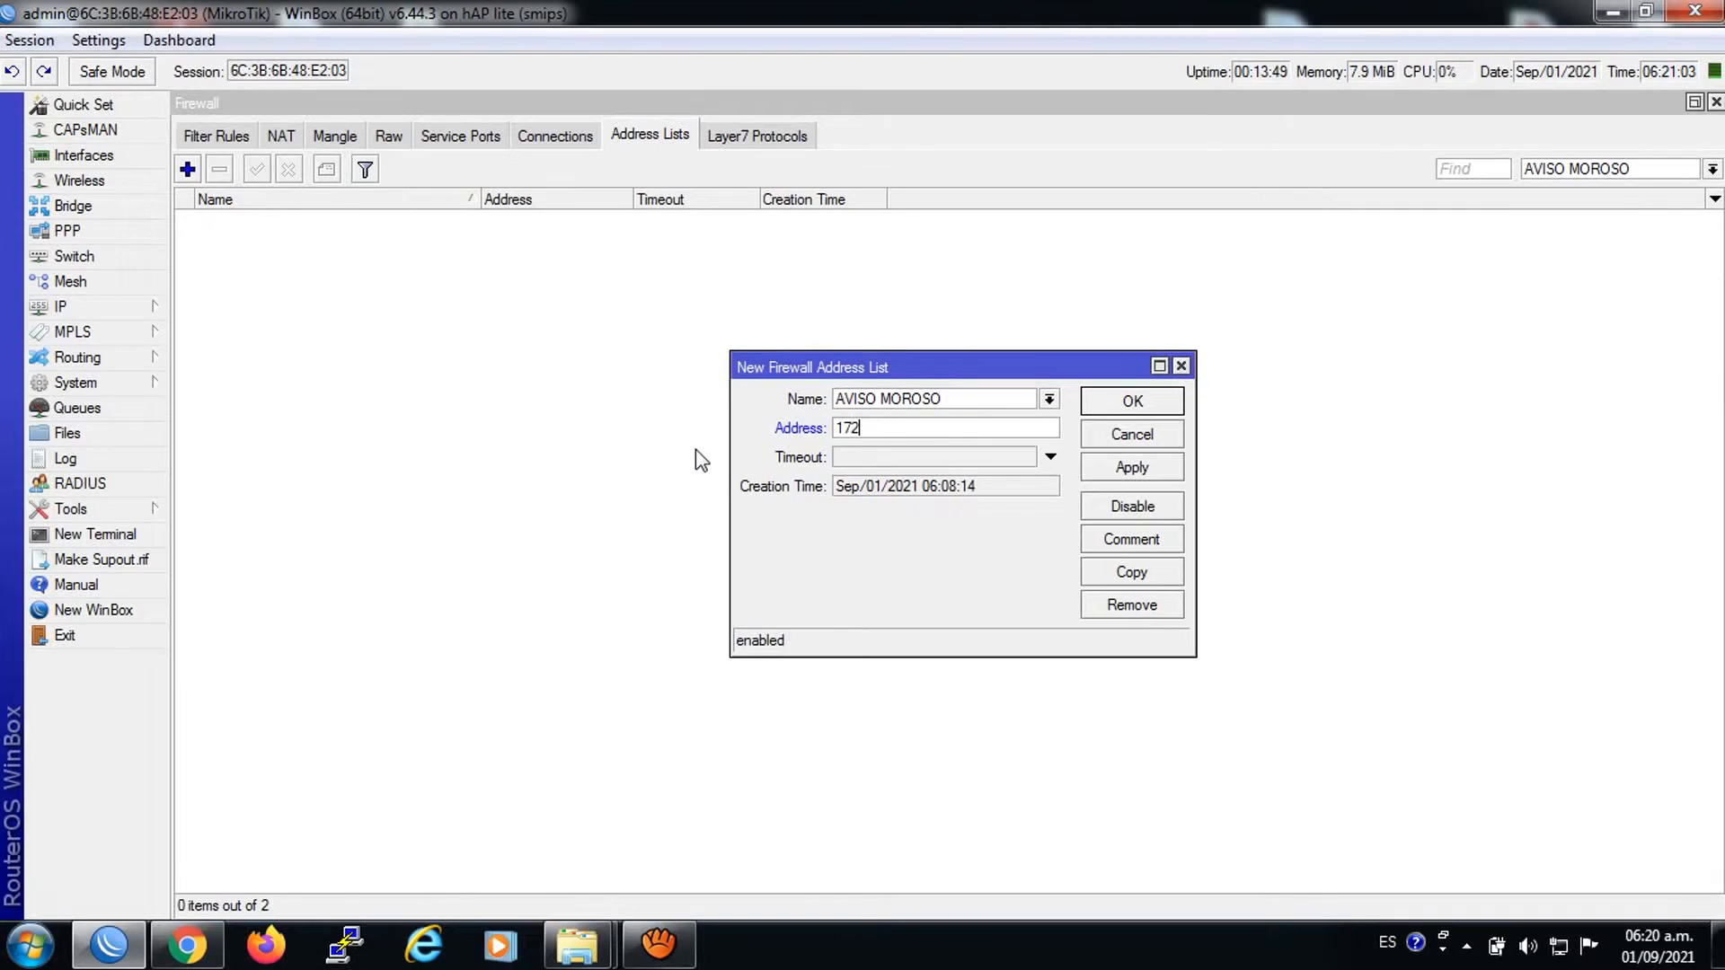
type(".16.1.254")
left_click(1113, 467)
left_click(1114, 401)
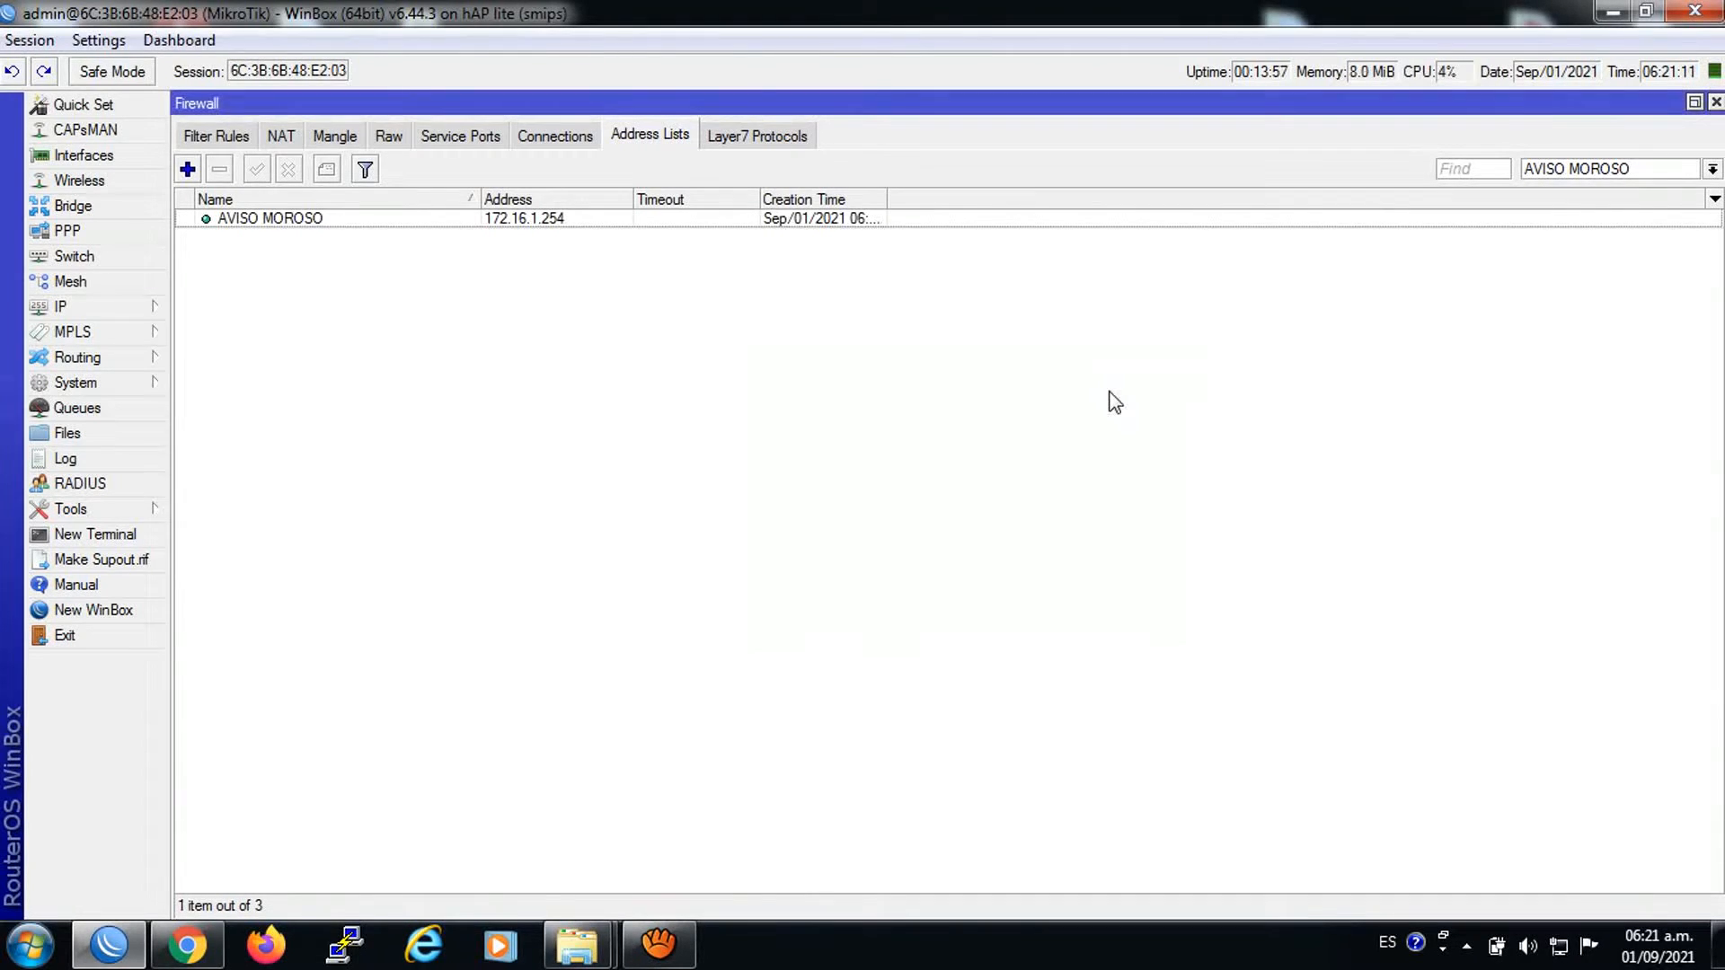
Step: Switch the address-list filter among 2_http, 1_http and 0_http to see where 172.16.1.254 appears
left_click(1581, 169)
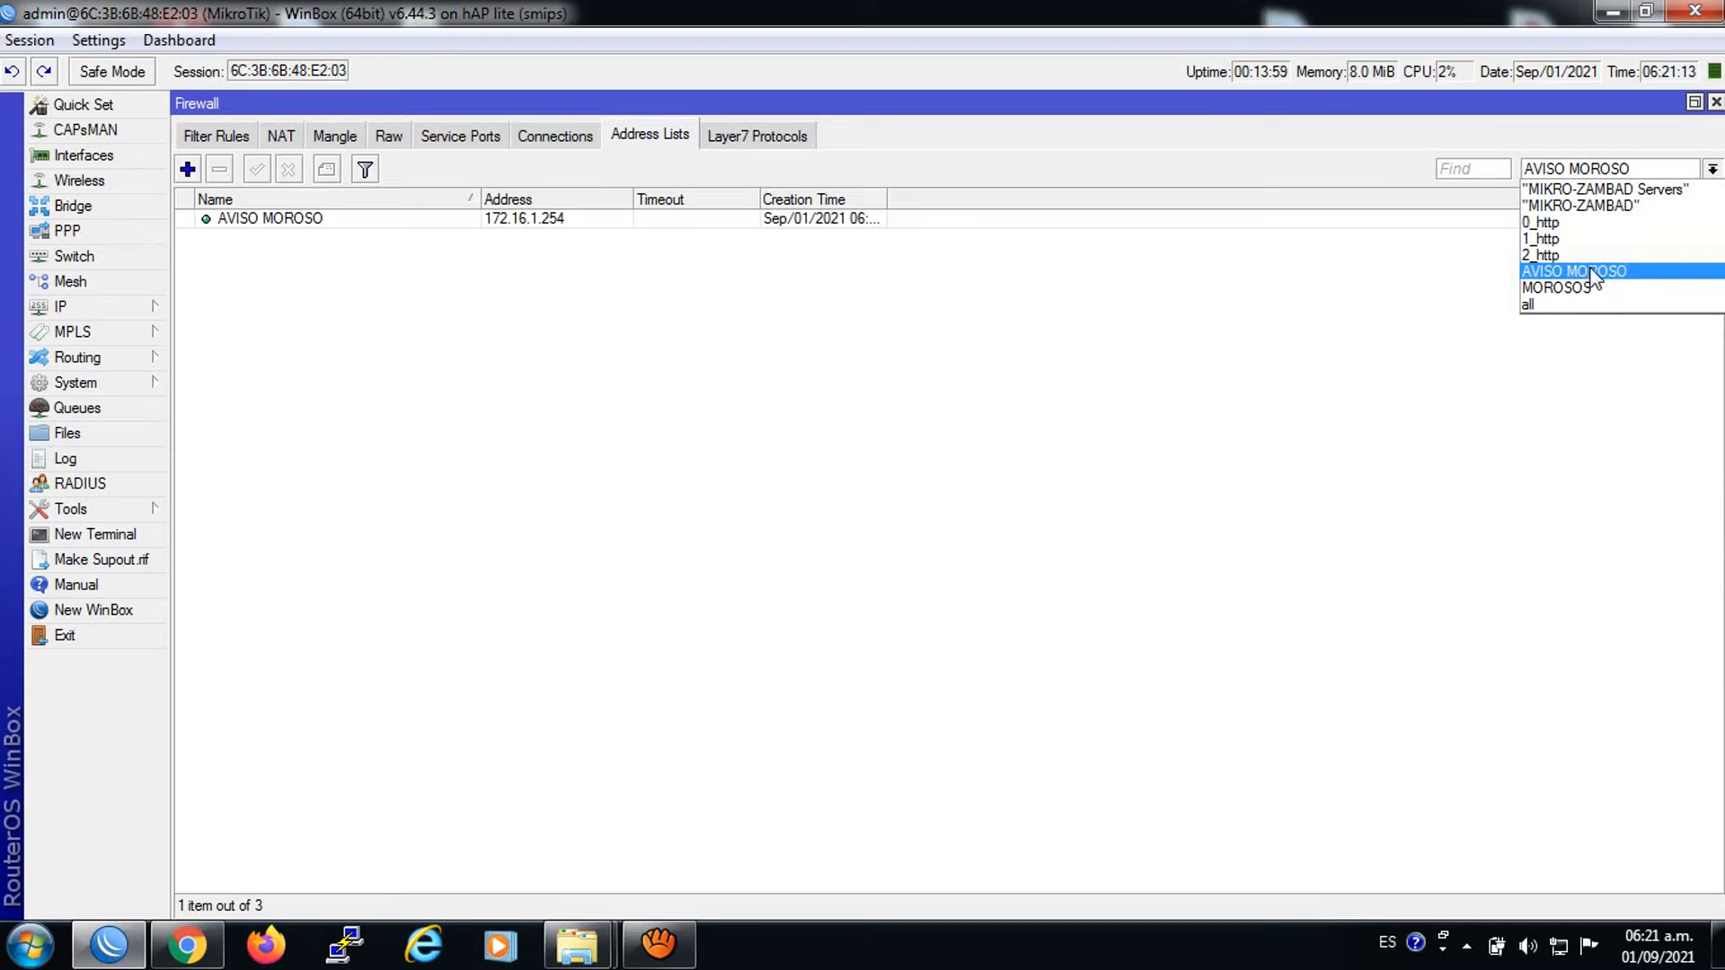
left_click(1584, 256)
left_click(1570, 172)
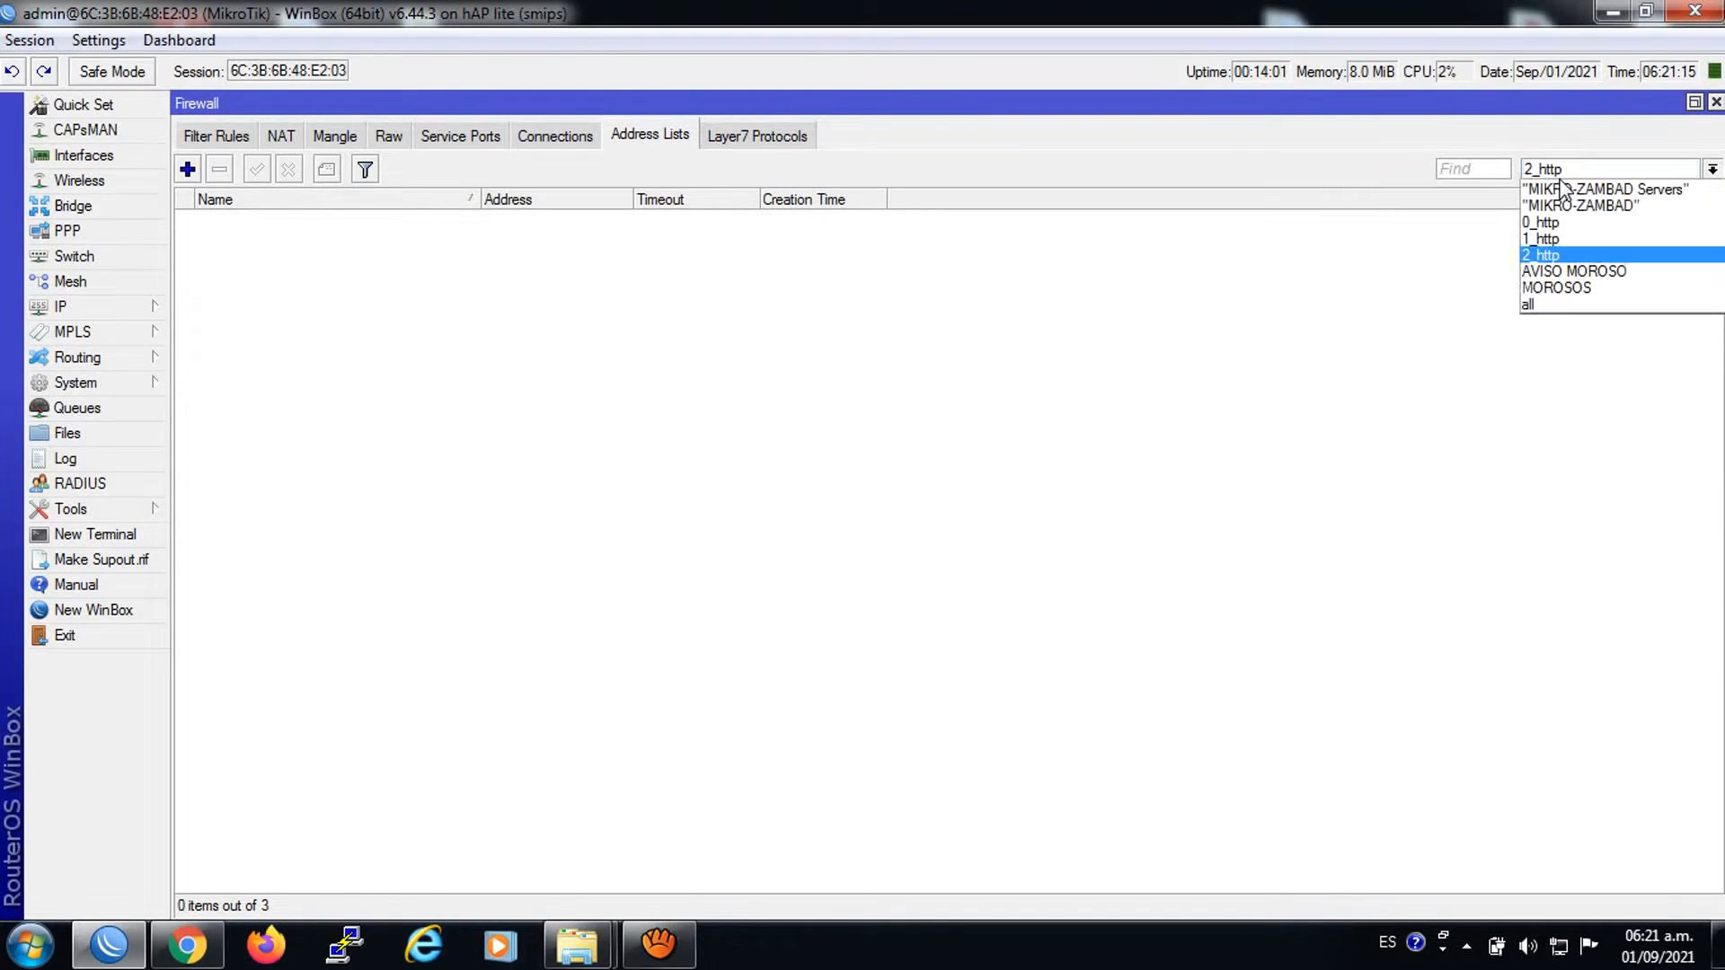
left_click(1579, 236)
left_click(1581, 169)
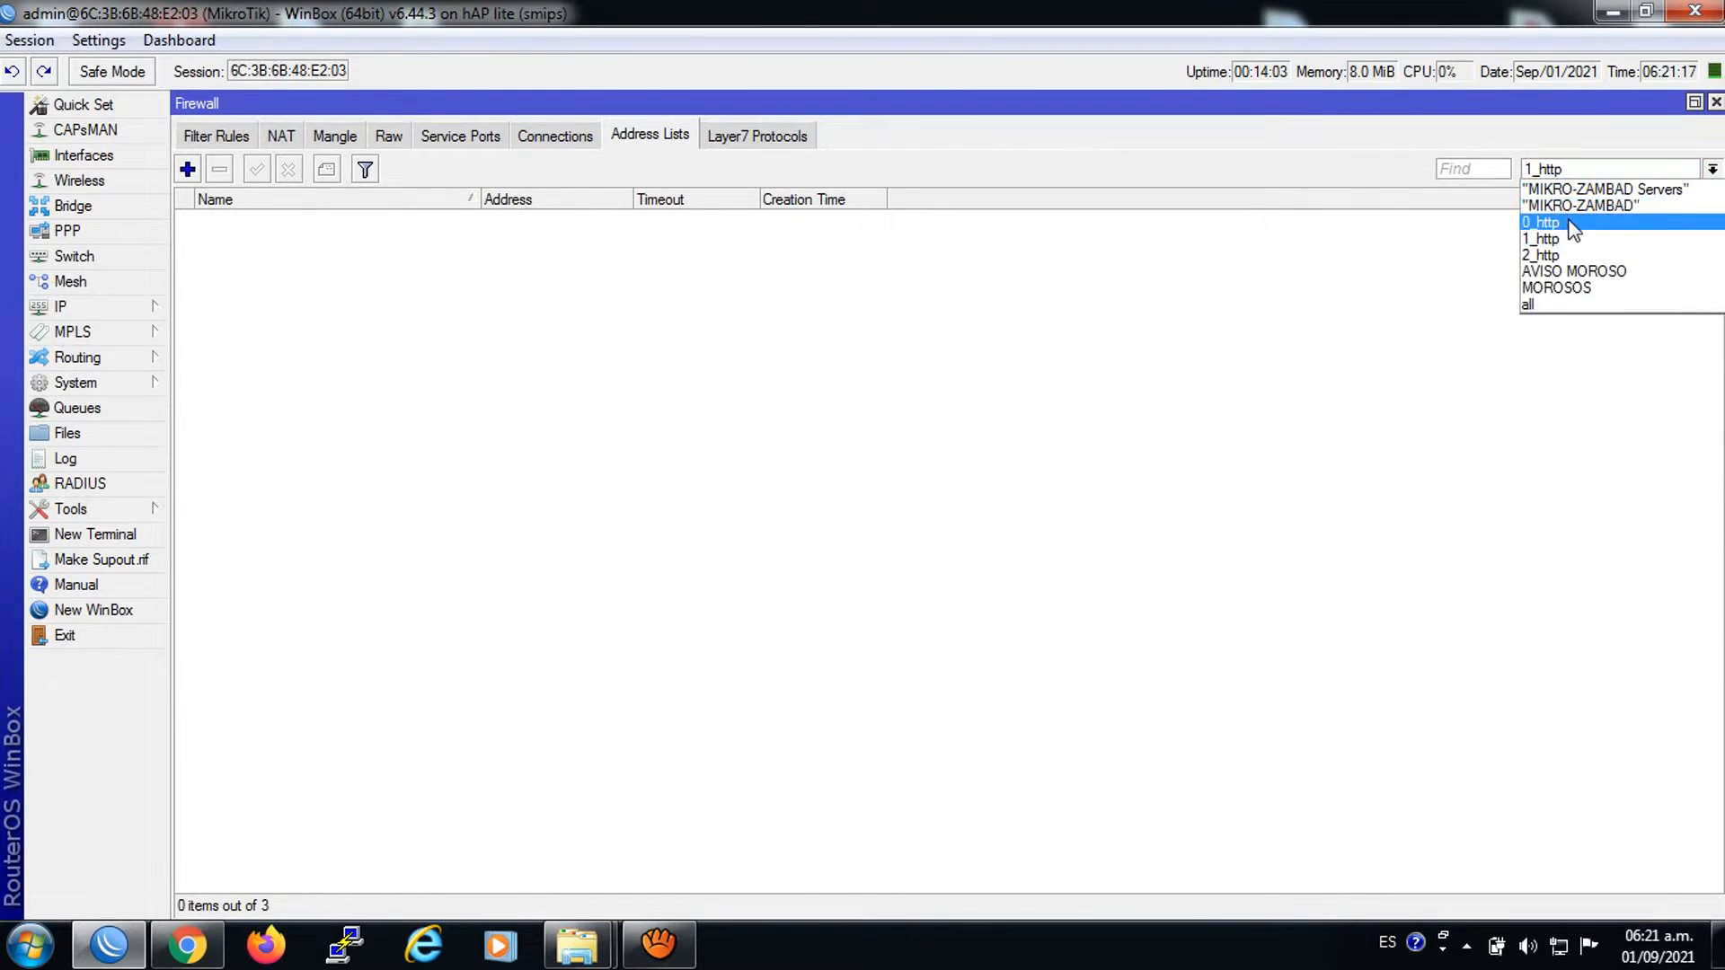
left_click(1575, 218)
left_click(1565, 171)
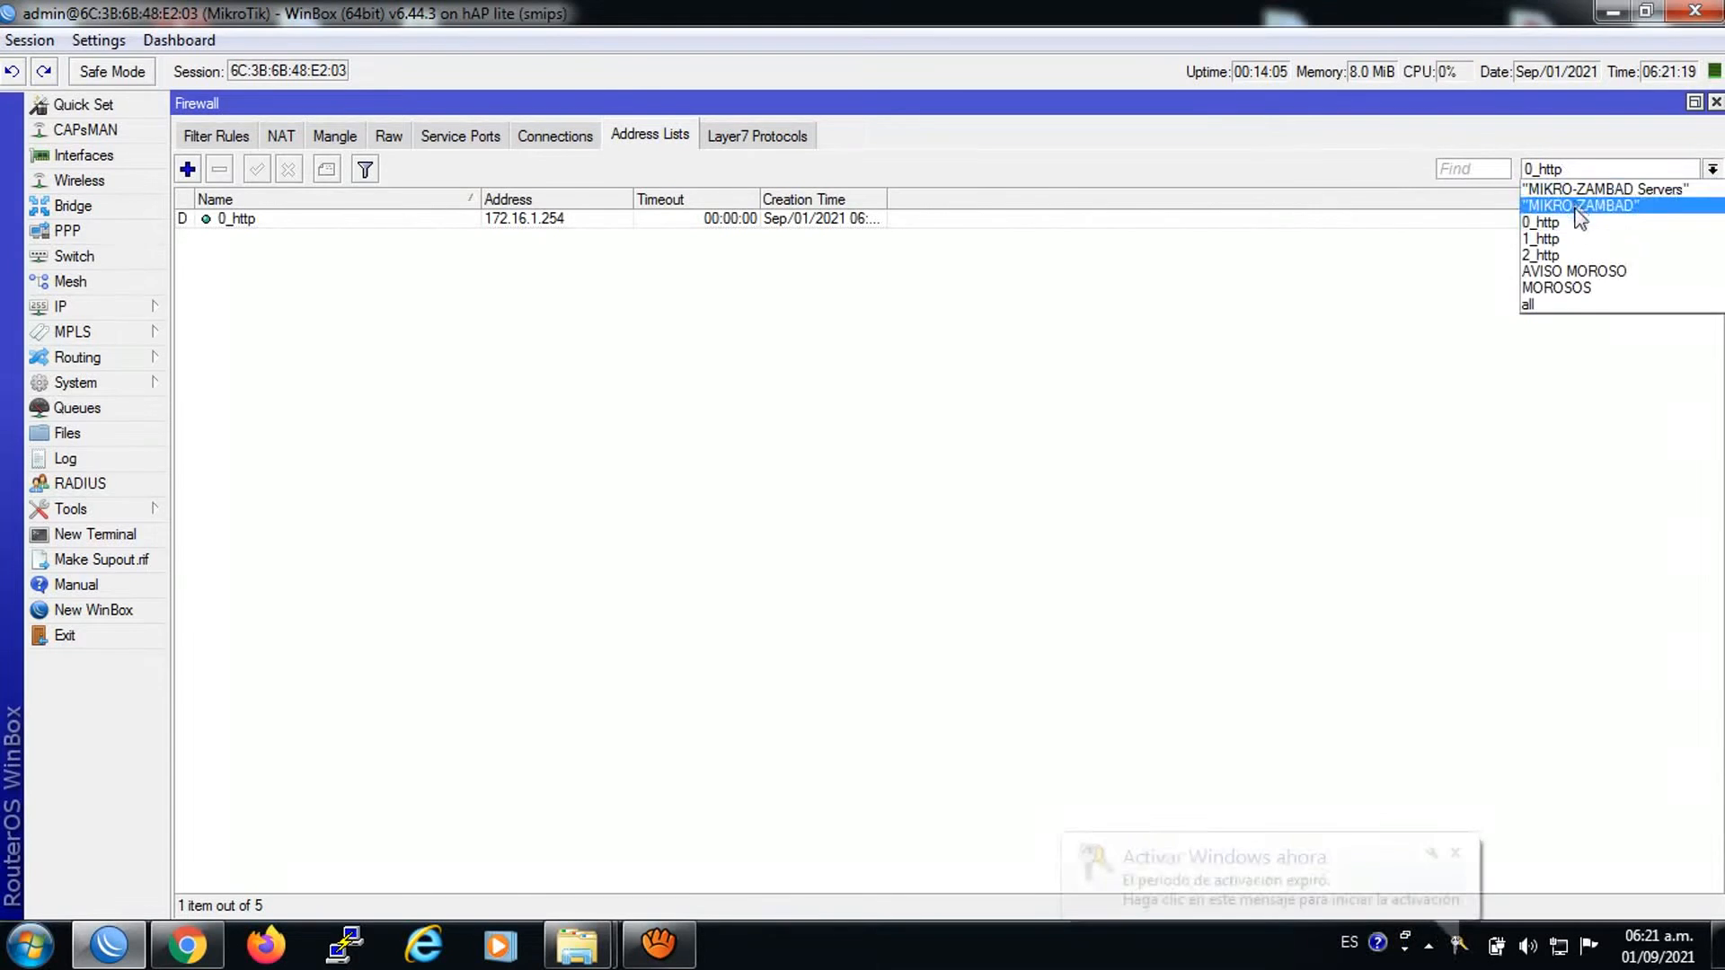
left_click(1575, 235)
left_click(1566, 170)
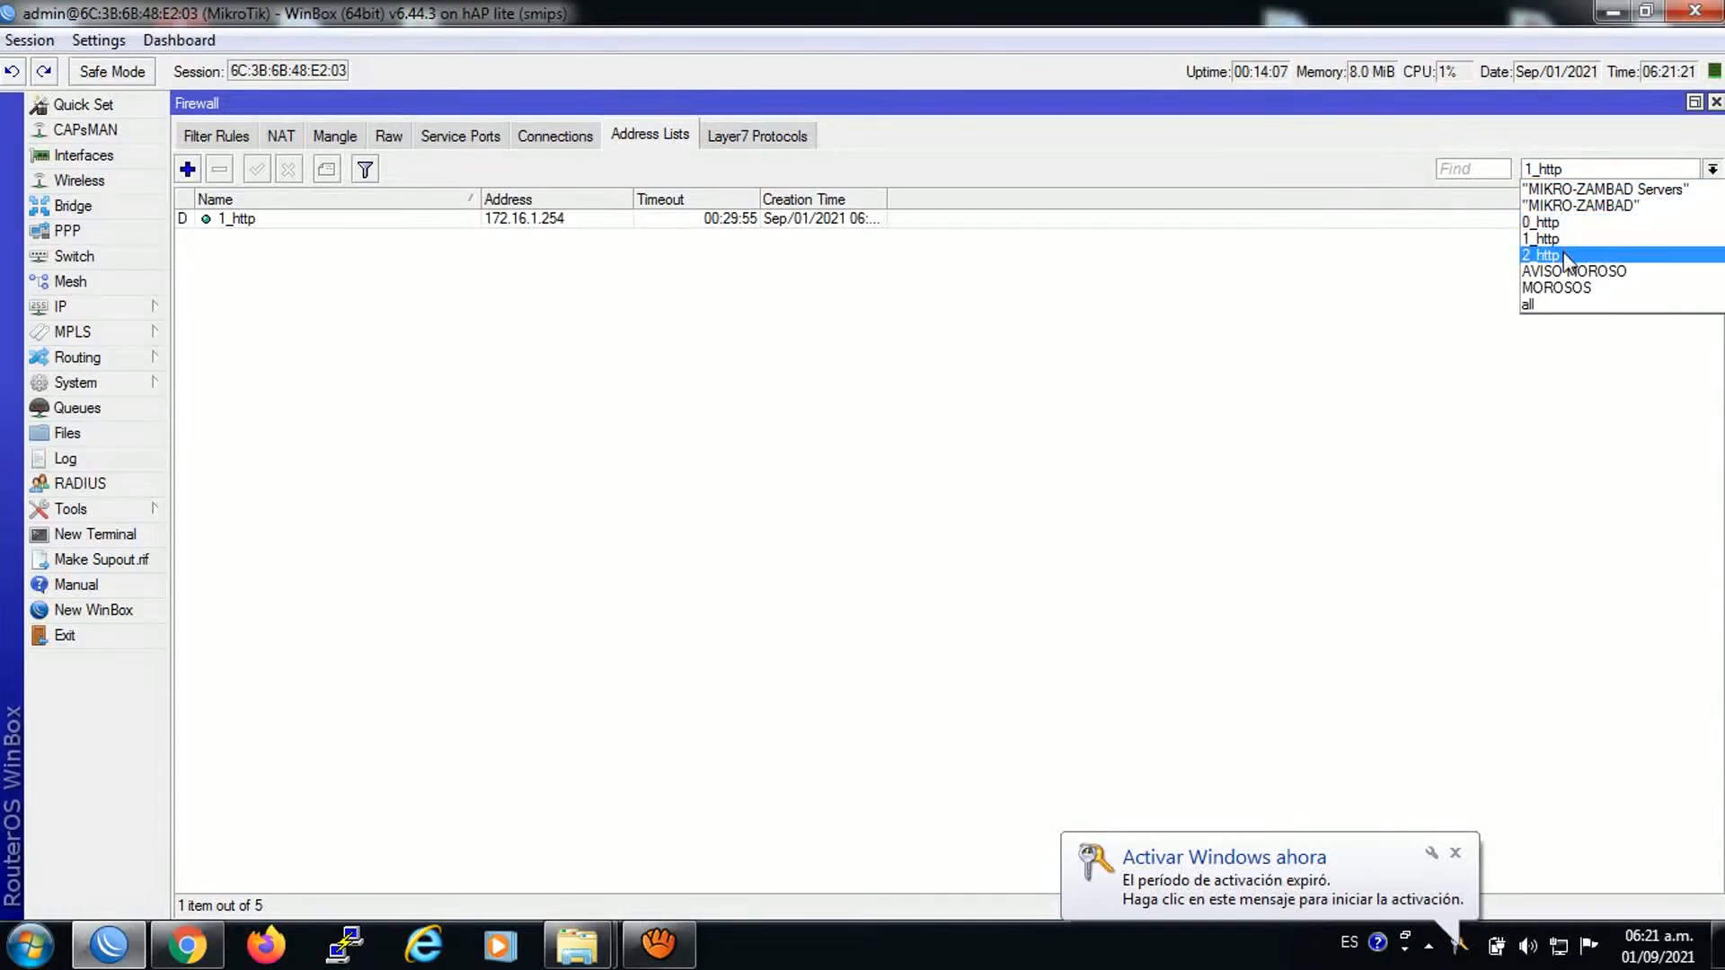
left_click(1568, 255)
left_click(1548, 172)
left_click(1561, 223)
left_click(1545, 170)
left_click(1545, 222)
left_click(1549, 171)
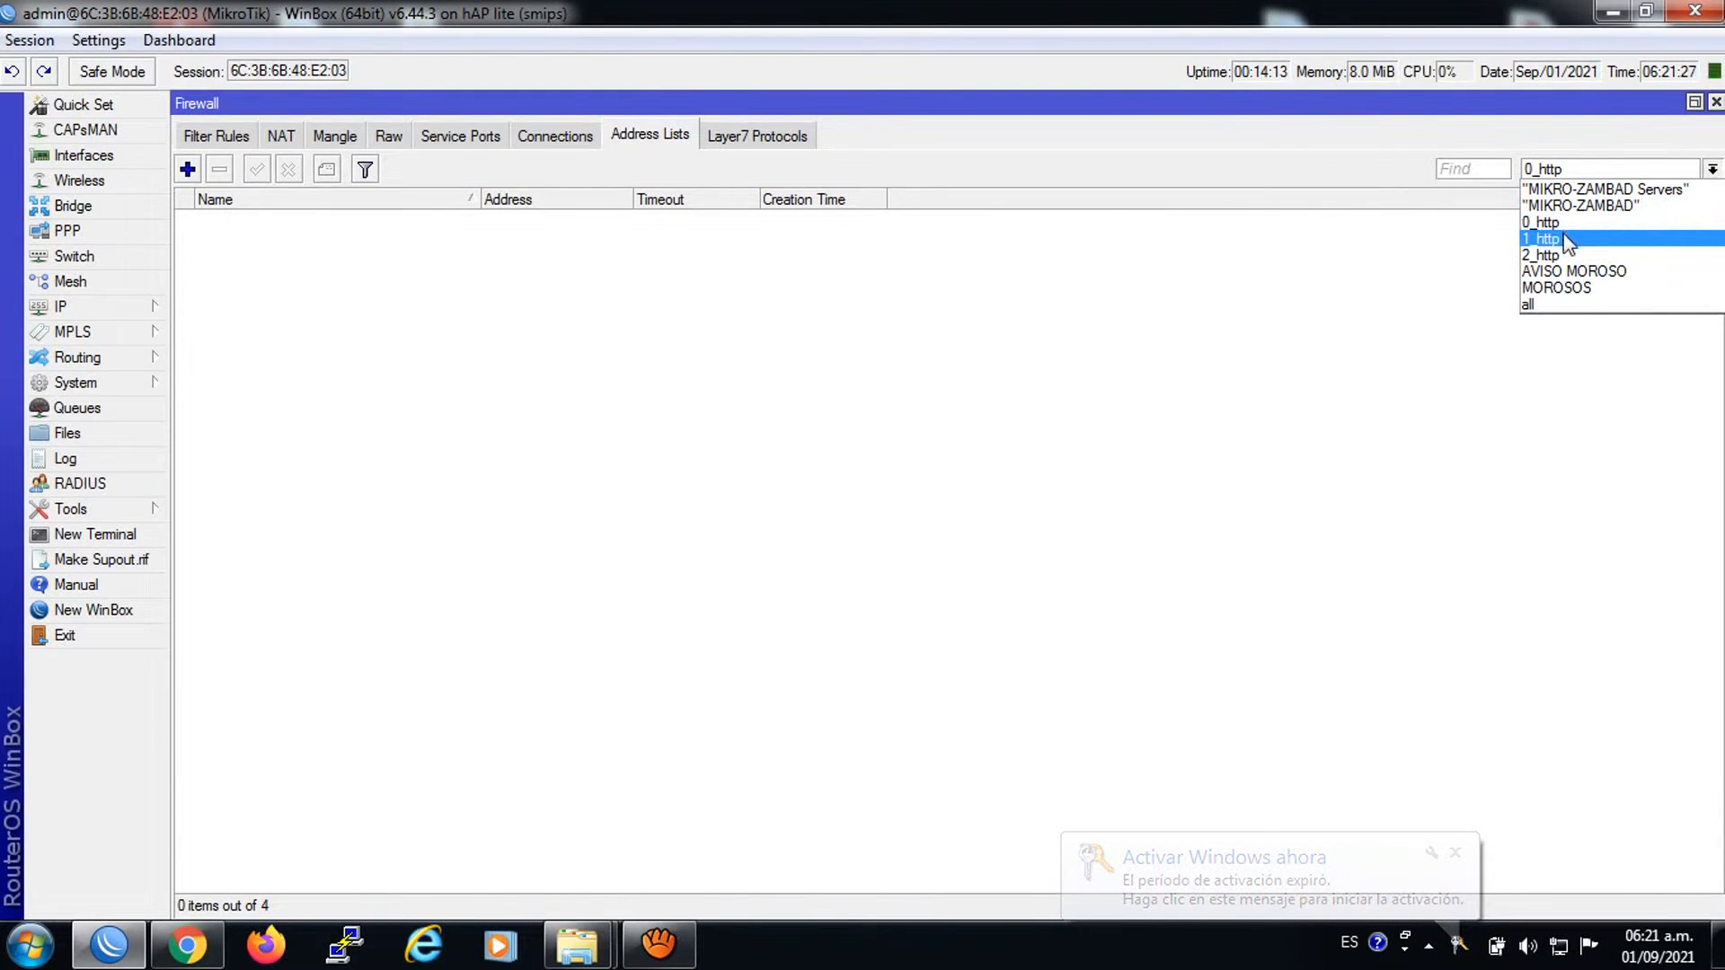
Step: Open AIR Wireless, nPerf, AIR Wireless again and online-convert in separate Chrome tabs
left_click(190, 965)
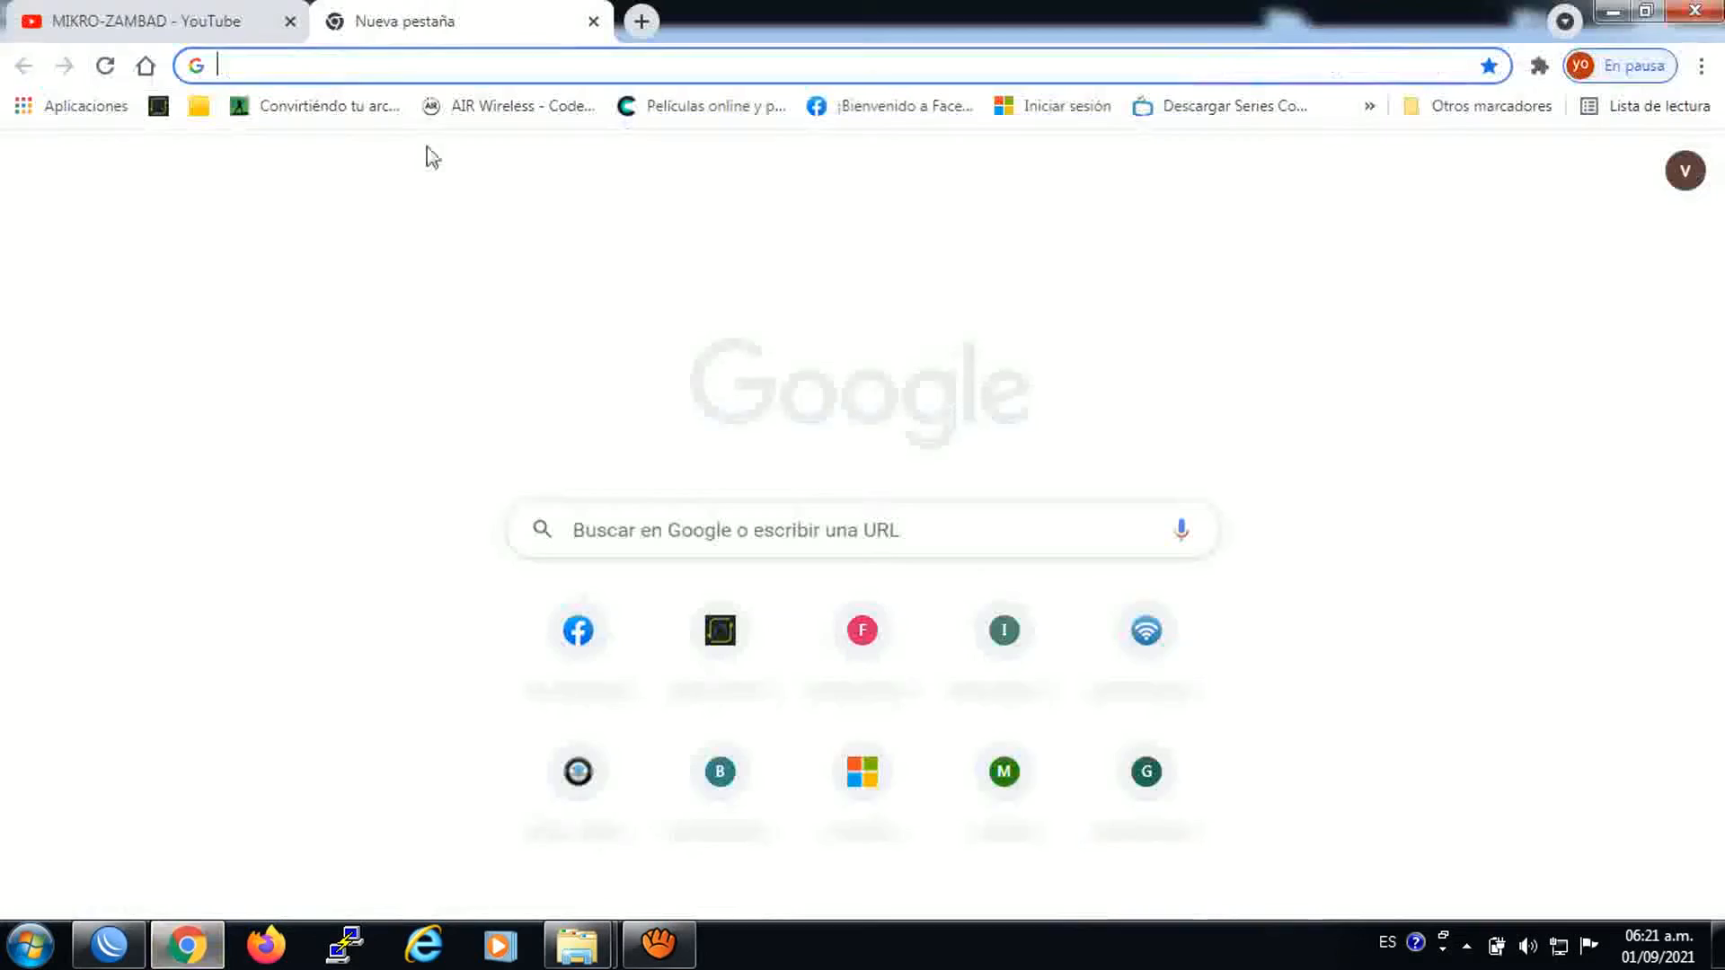
left_click(509, 111)
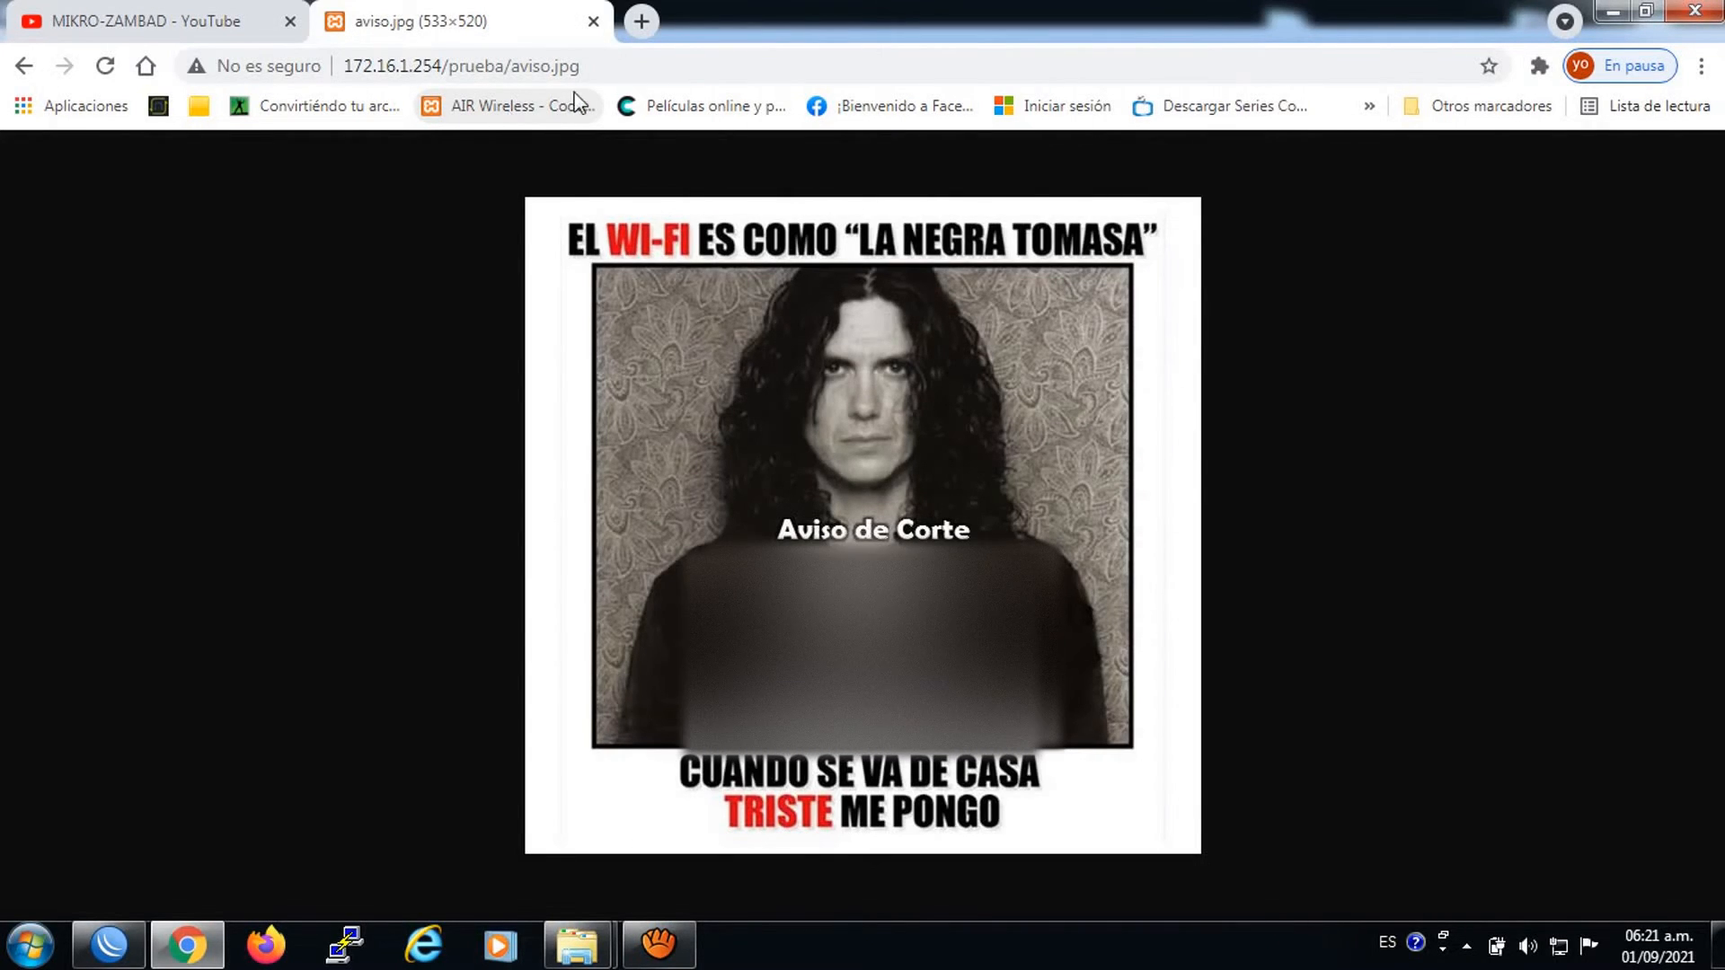
left_click(642, 24)
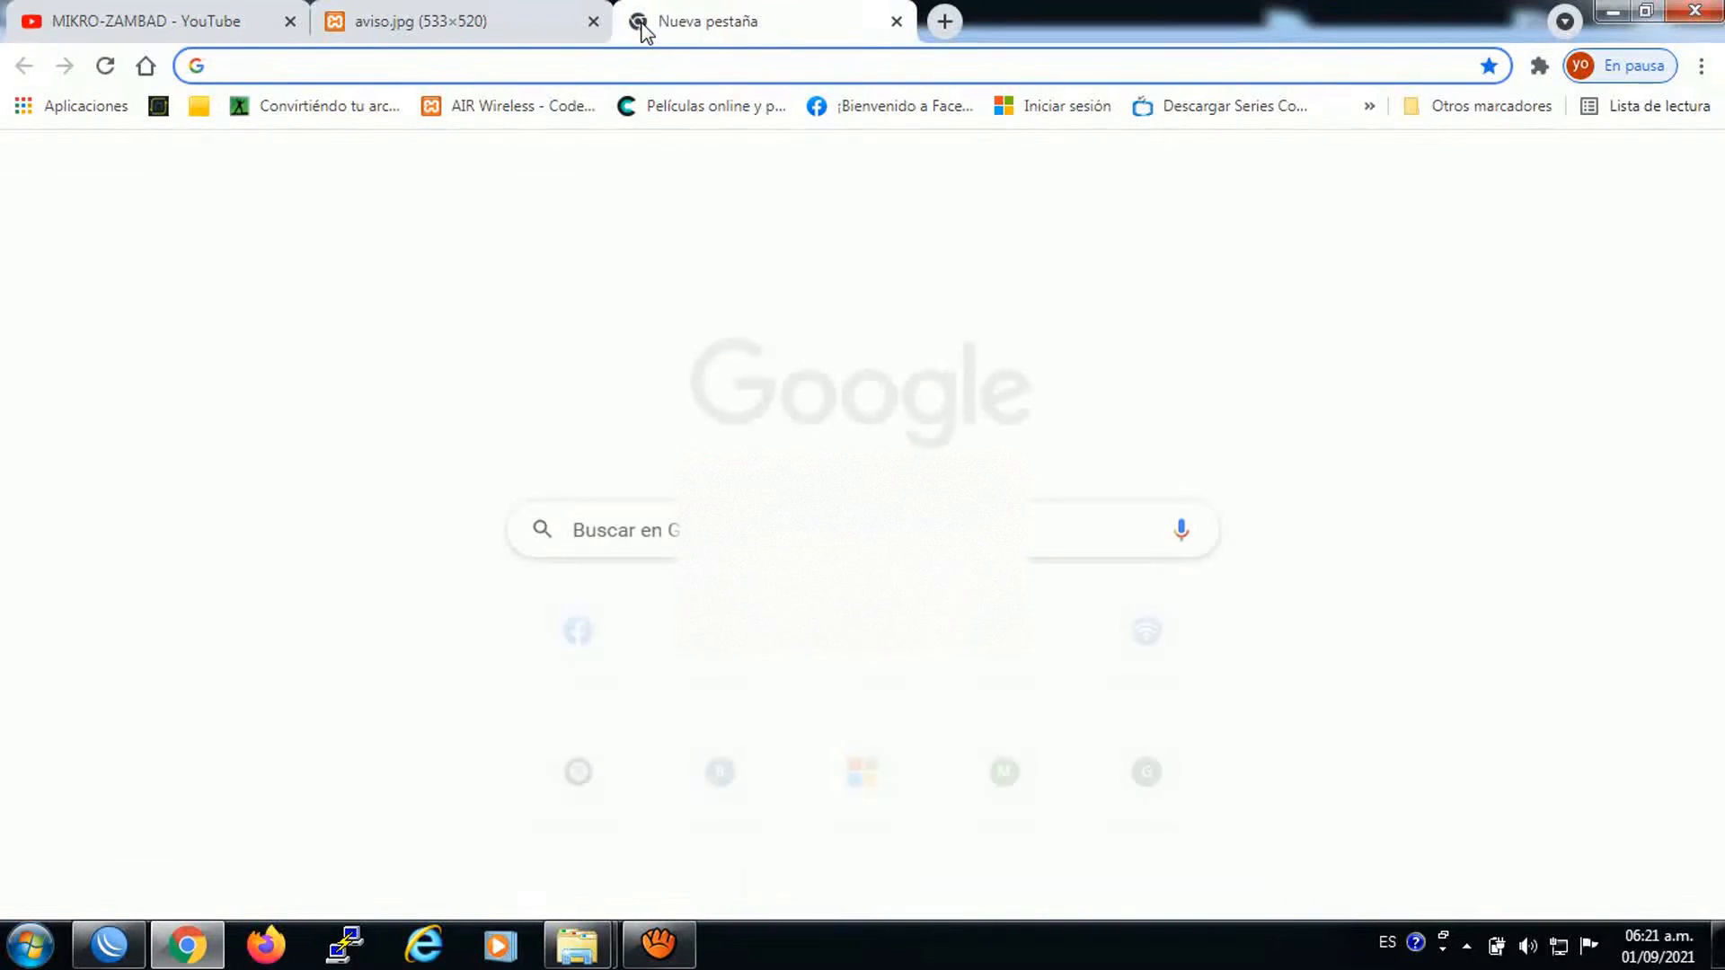
left_click(168, 112)
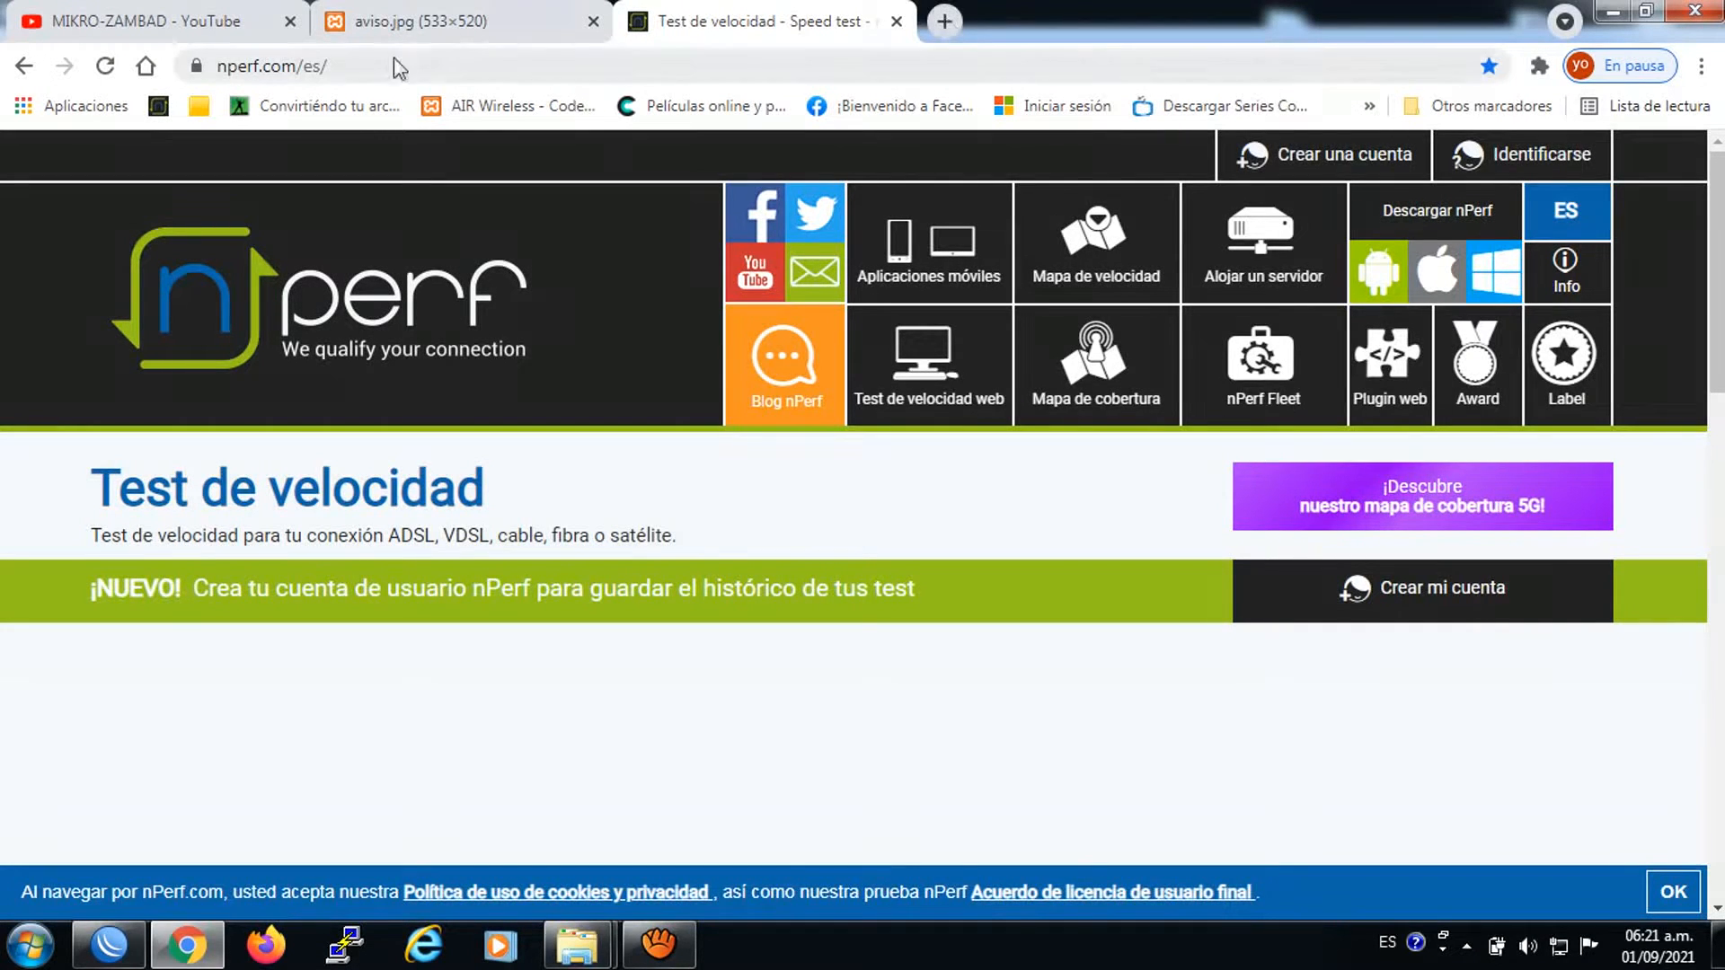
left_click(945, 20)
left_click(465, 108)
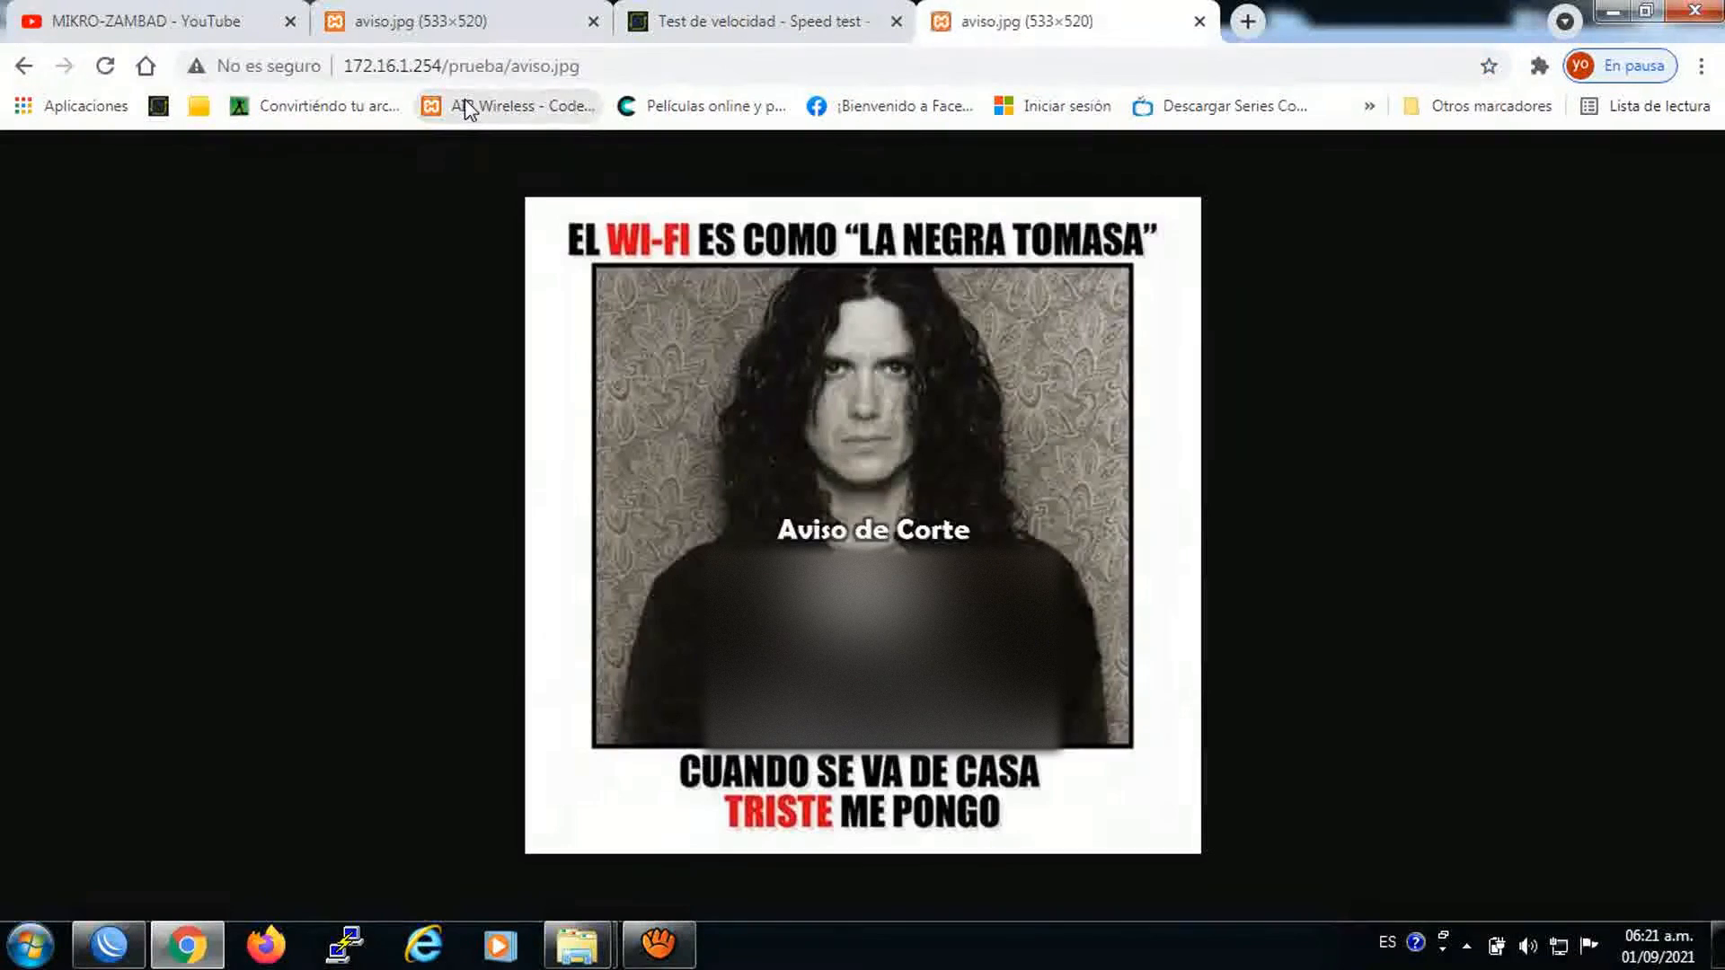
left_click(1247, 21)
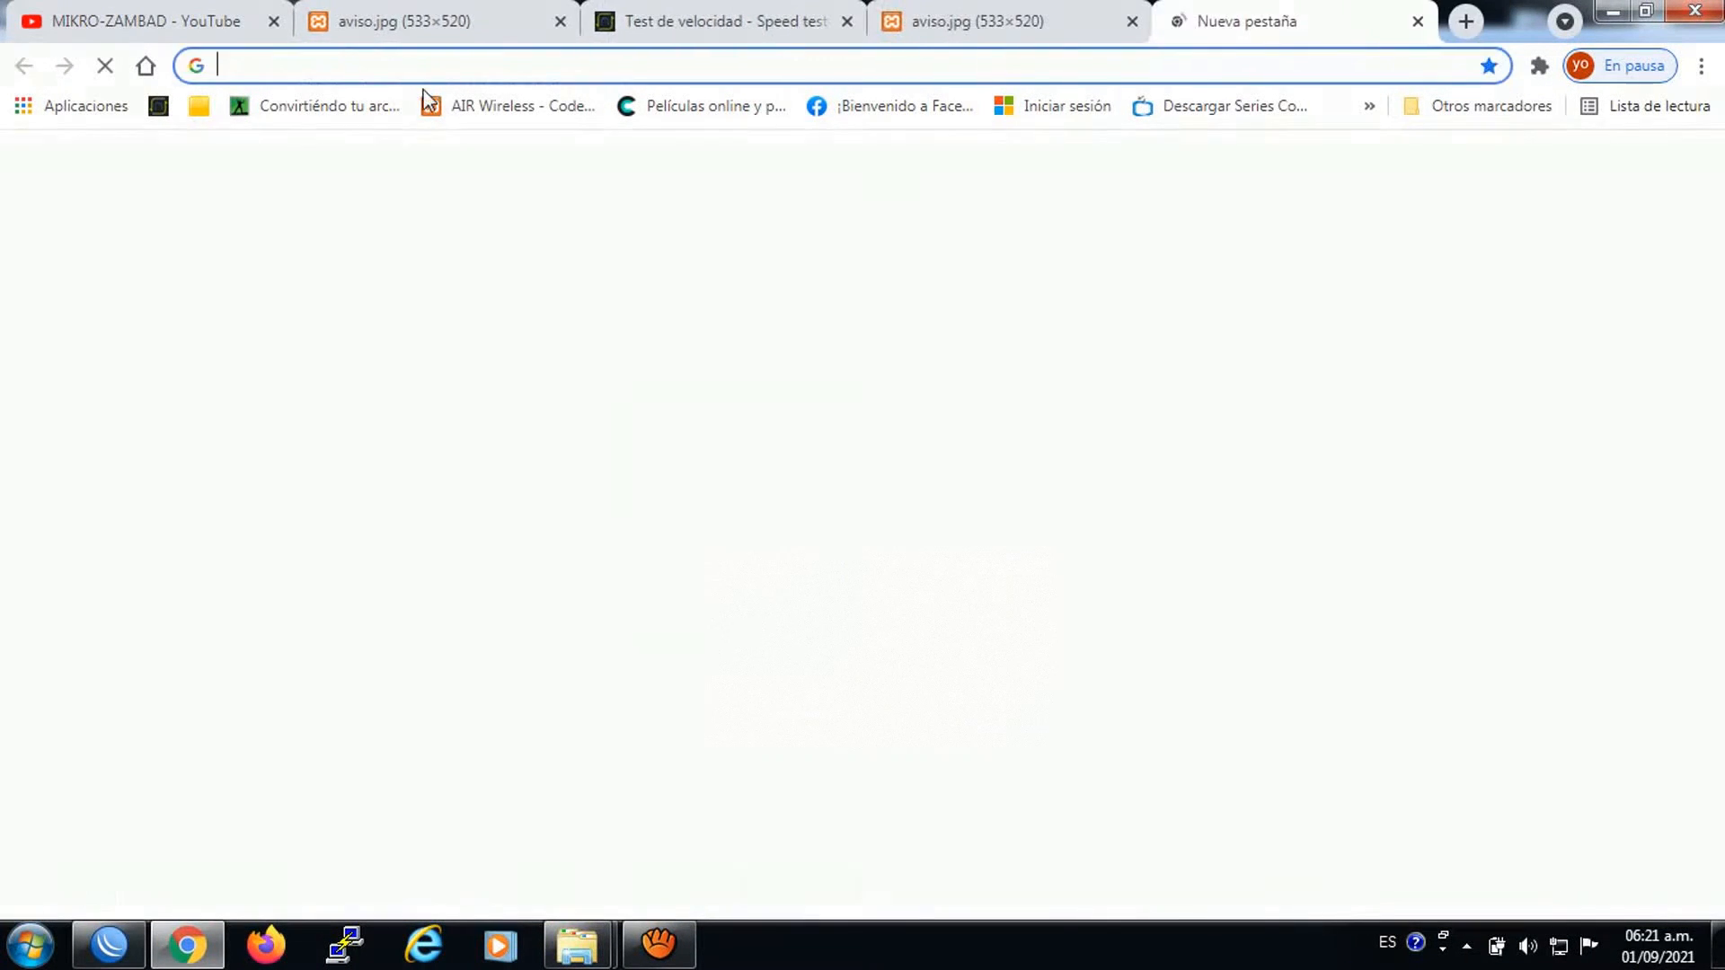
left_click(325, 108)
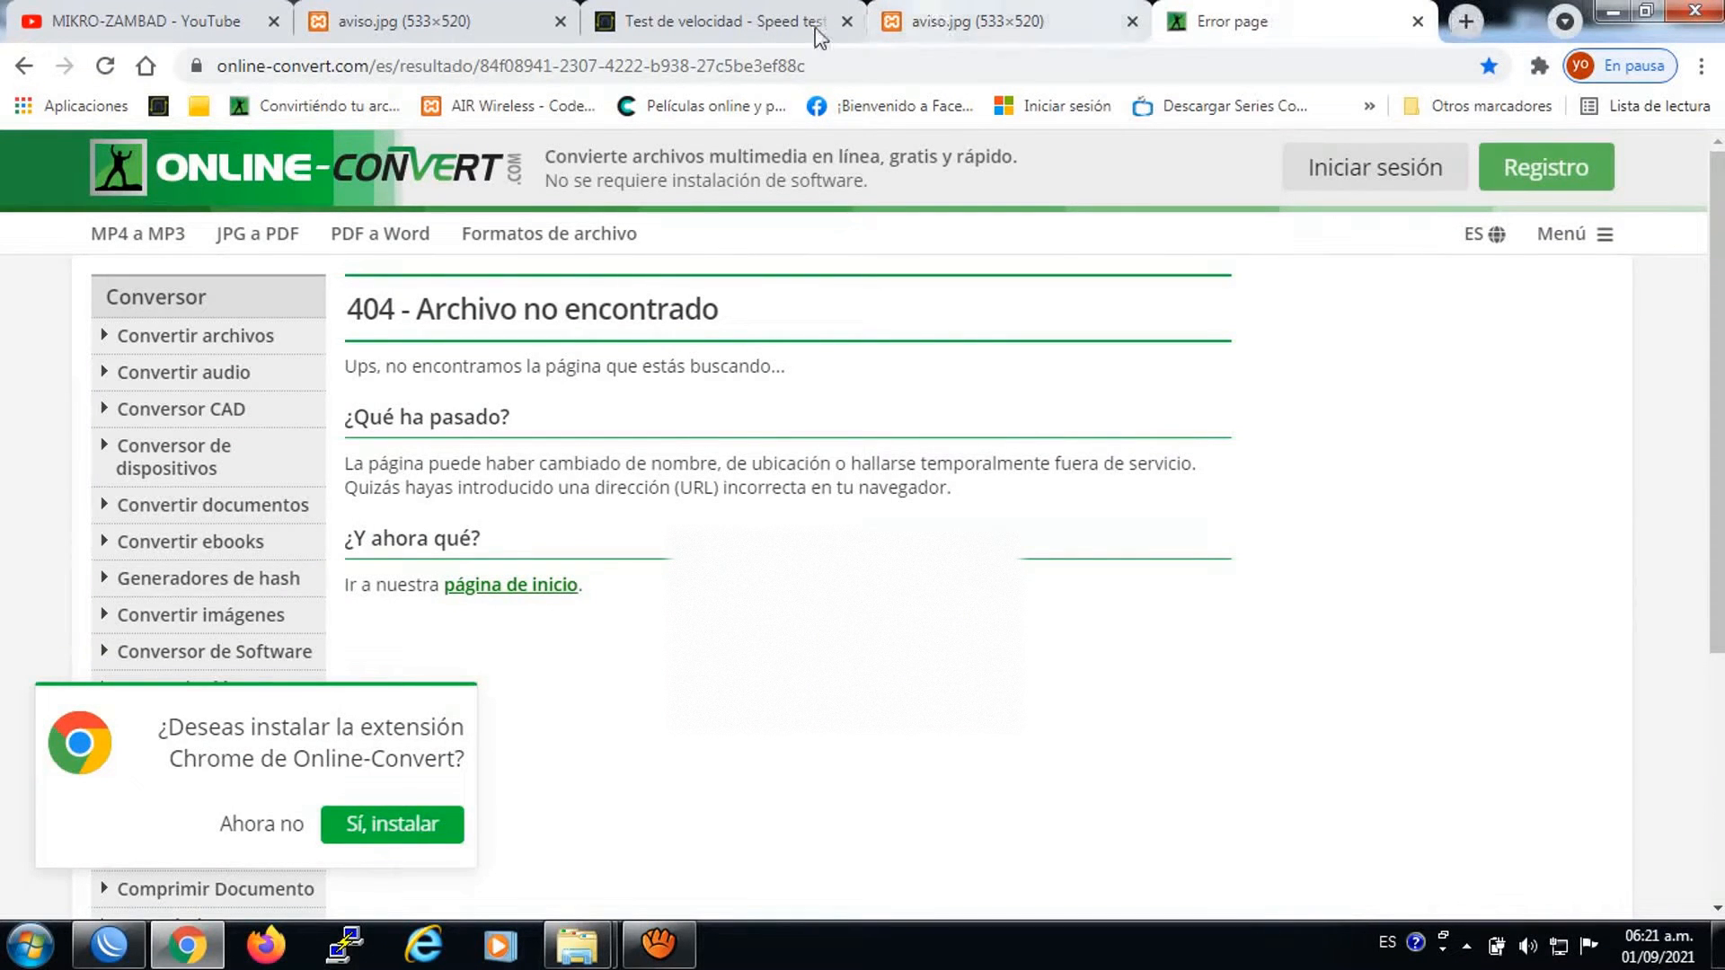
Step: Check the 0_http and 1_http filters, then delete the AVISO MOROSO entry
left_click(109, 945)
left_click(1550, 175)
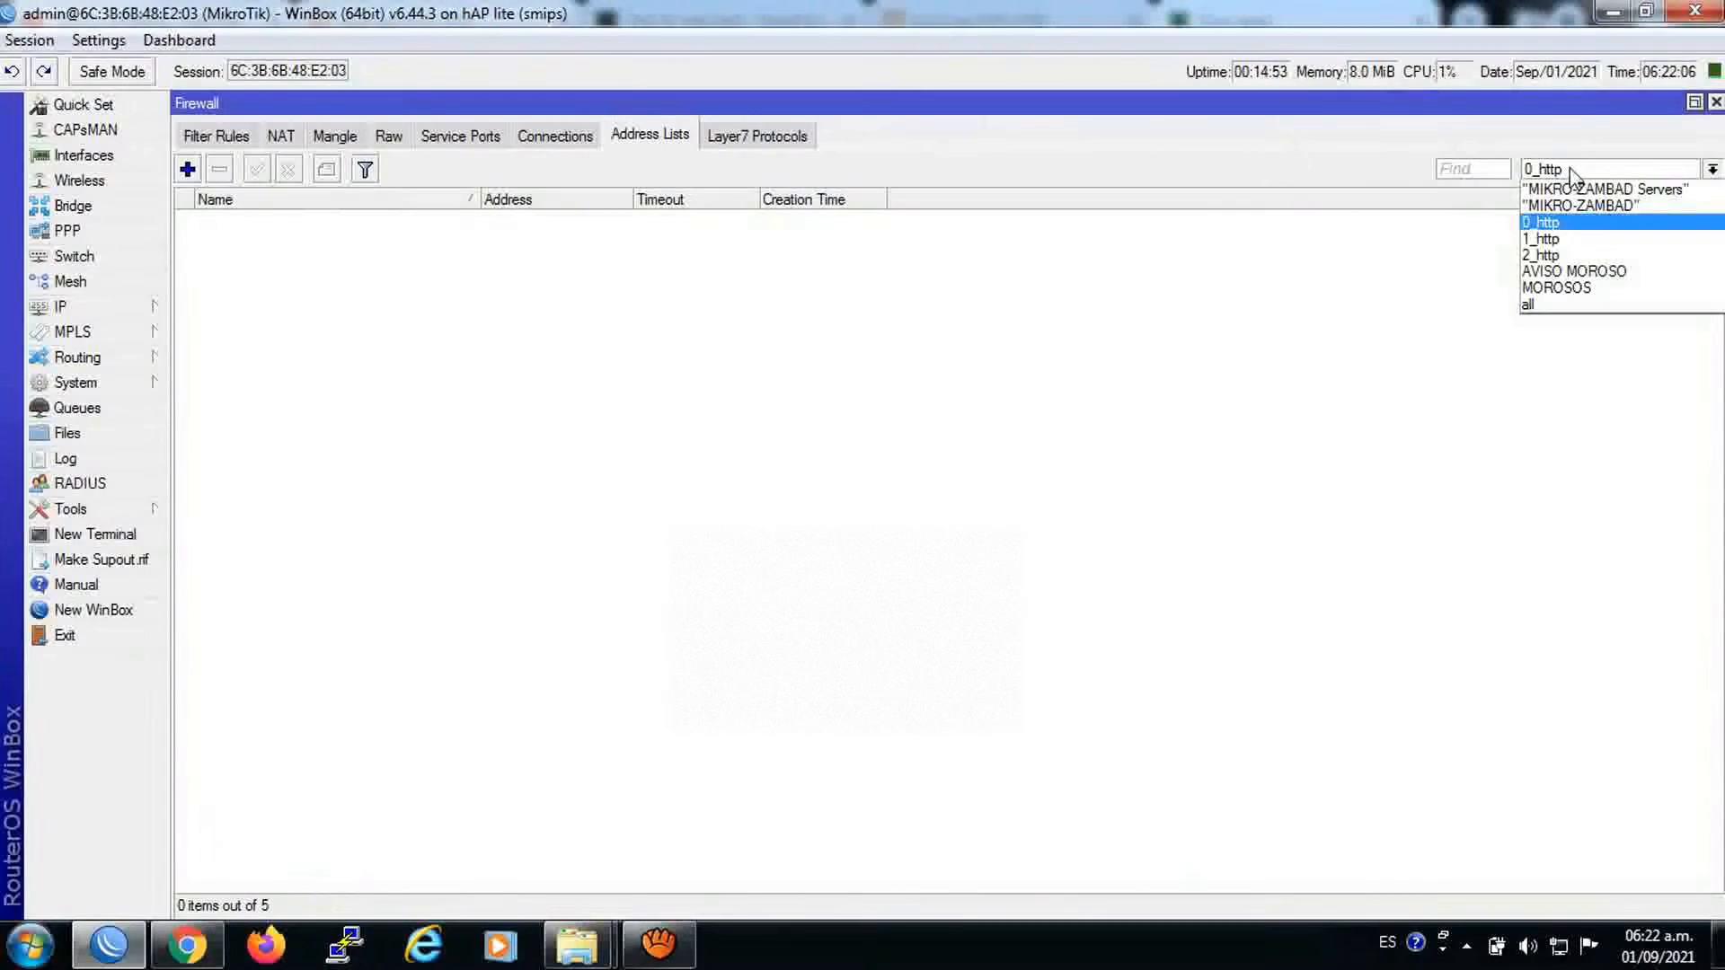
left_click(1578, 228)
left_click(1571, 172)
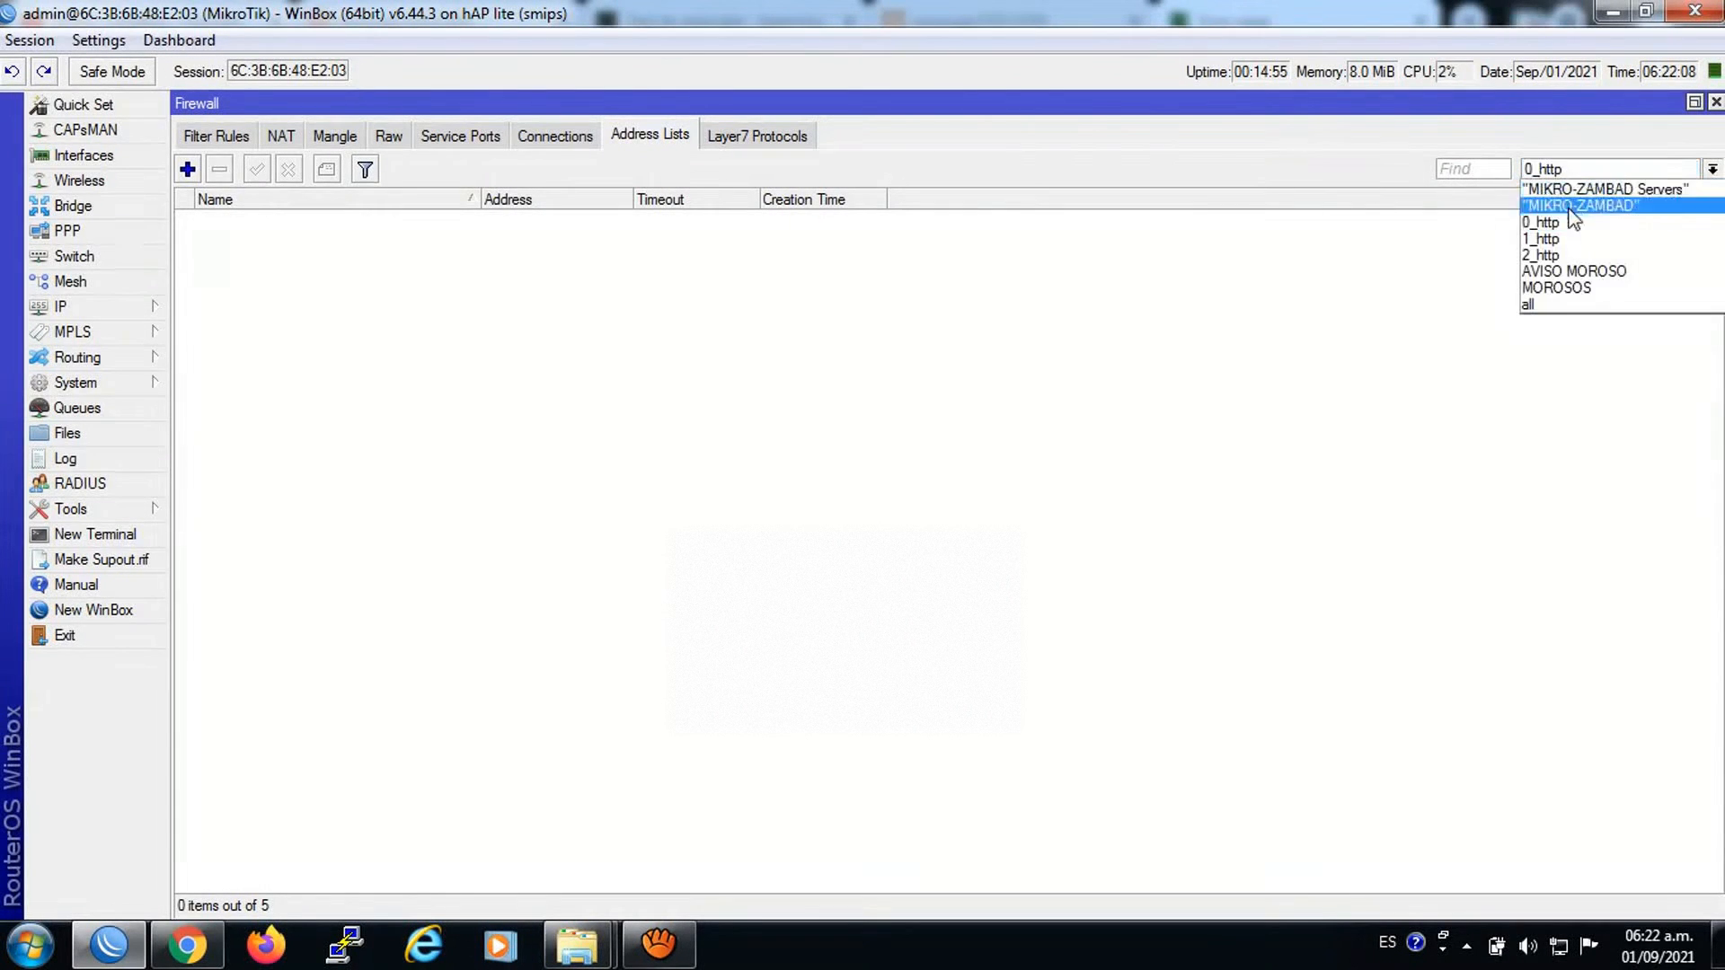
left_click(1574, 248)
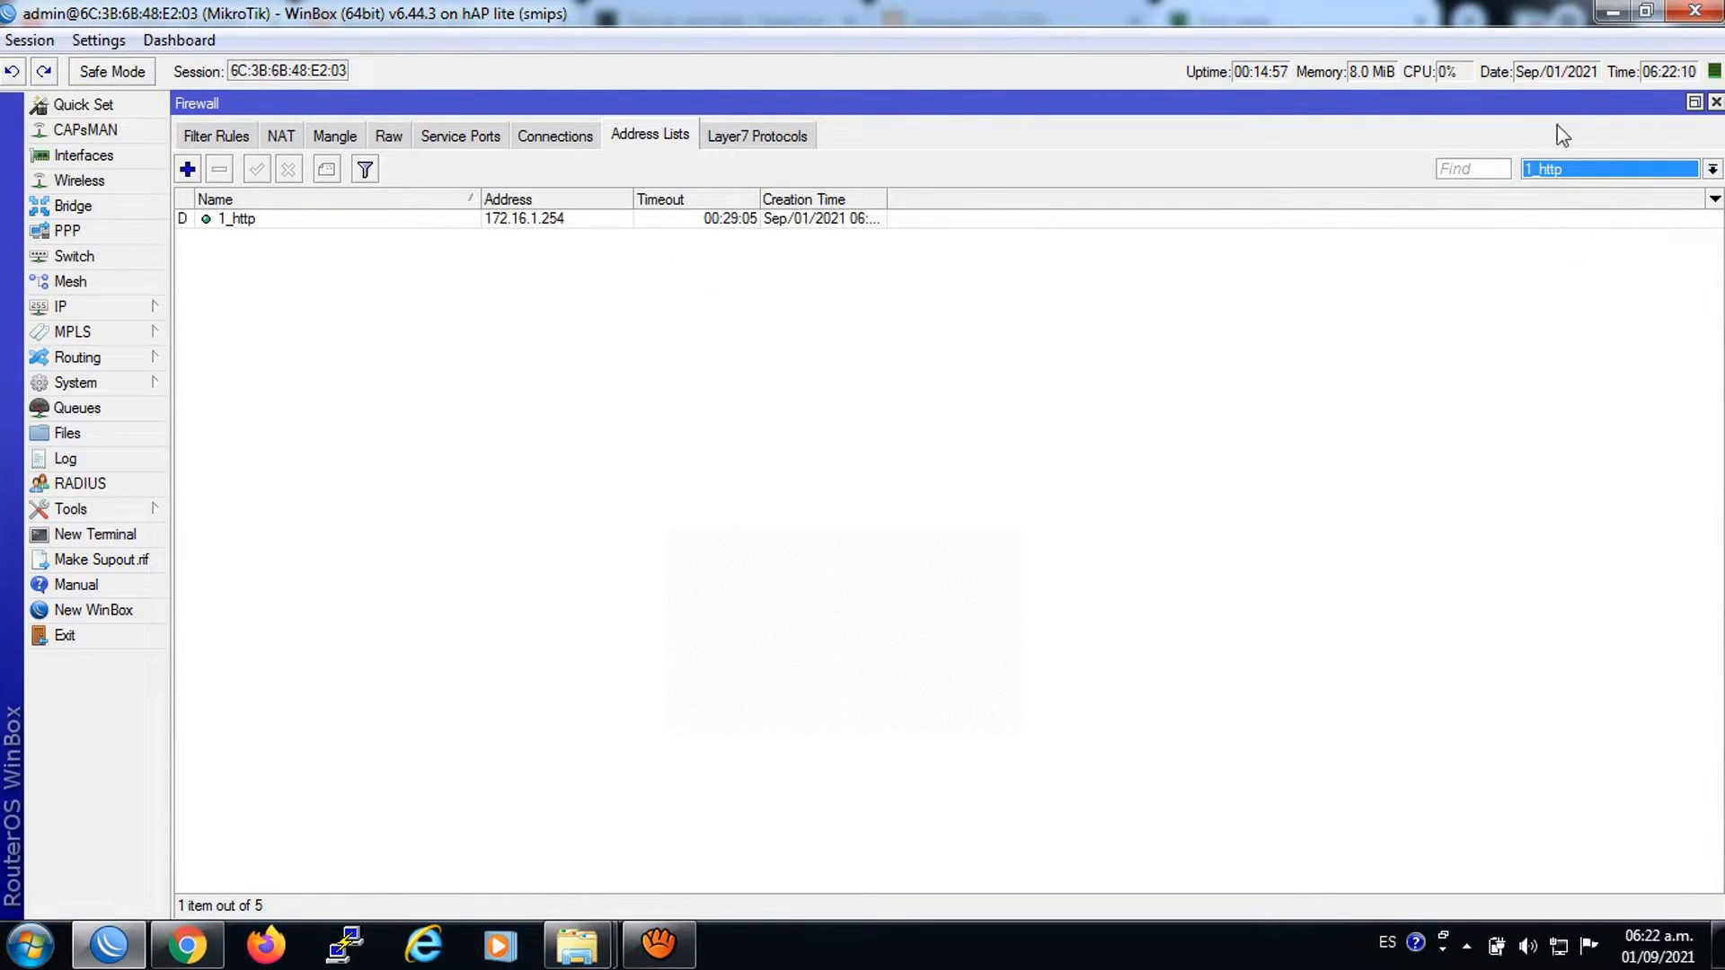
left_click(1568, 173)
left_click(1567, 264)
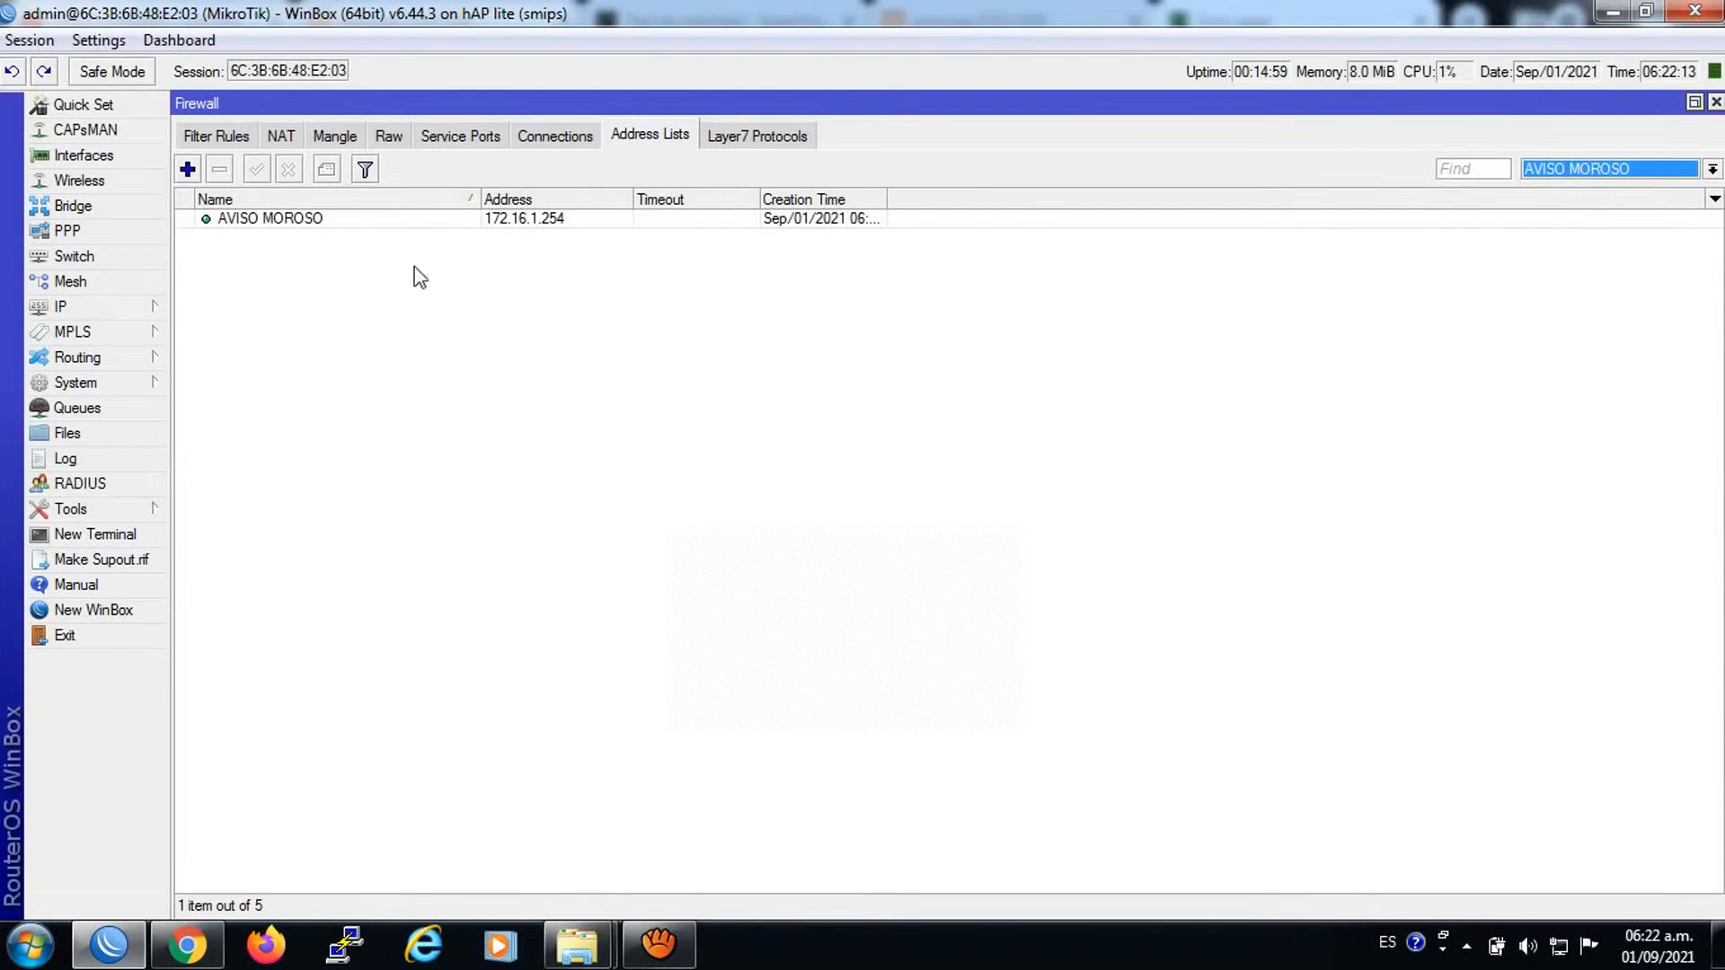
left_click(230, 224)
left_click(219, 169)
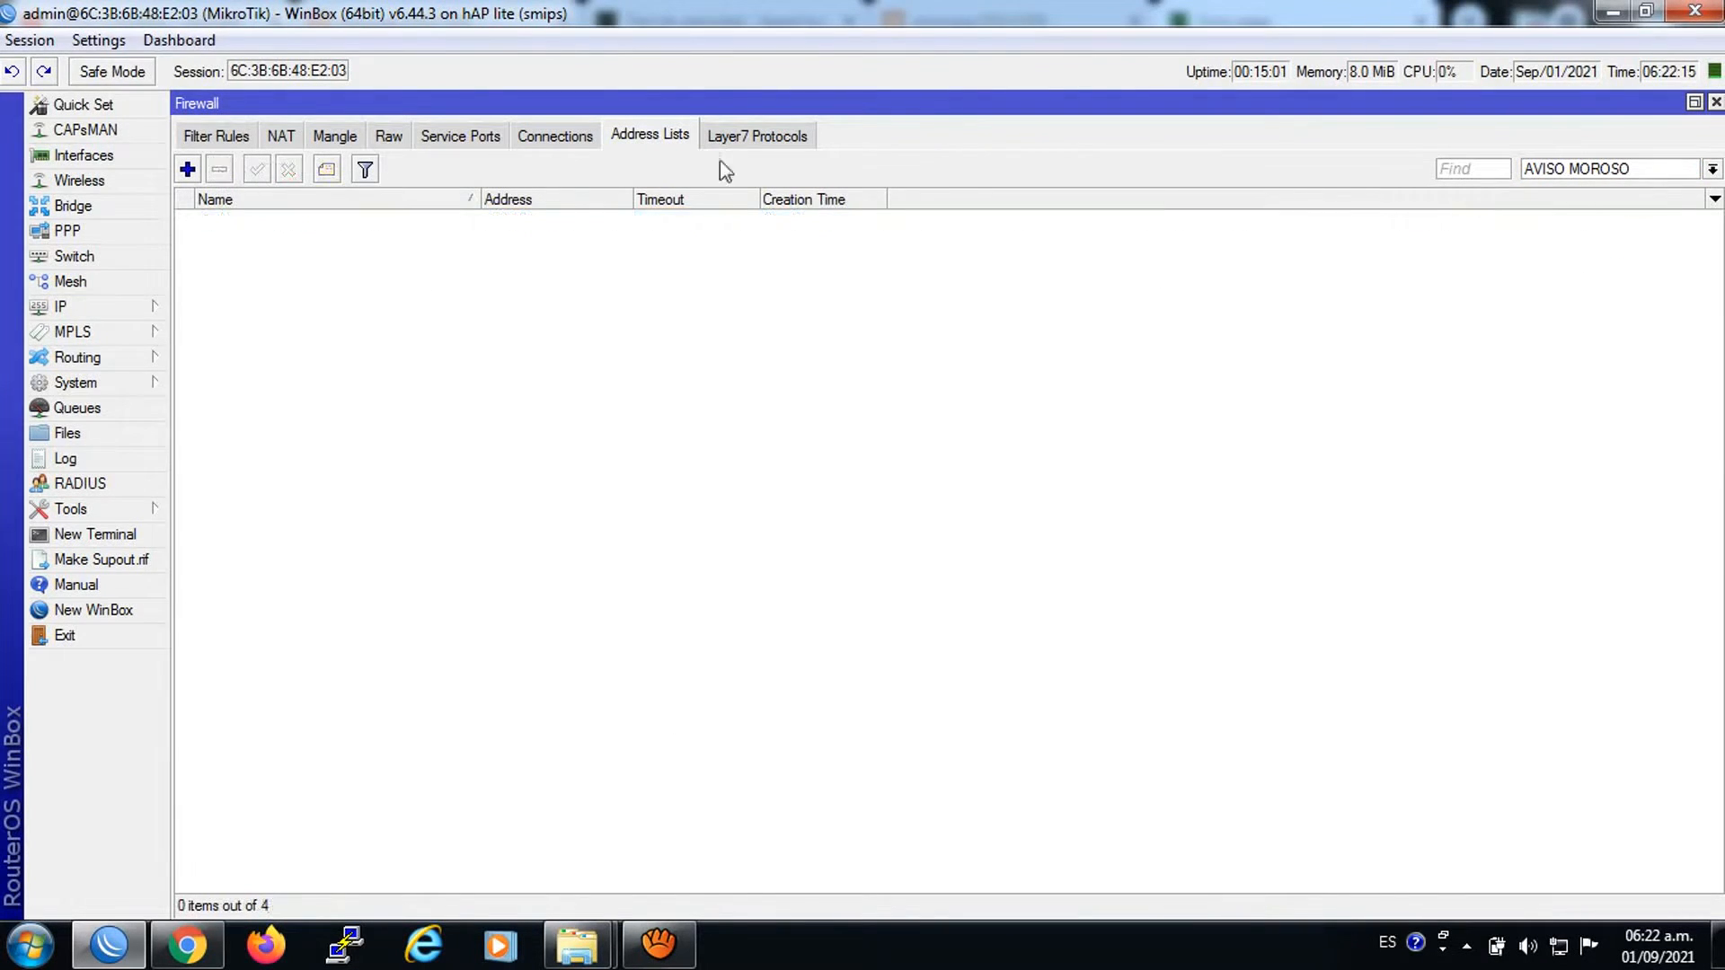
Step: Delete the 172.16.1.254 entries from the 2_http and 1_http lists
left_click(1558, 179)
left_click(1568, 254)
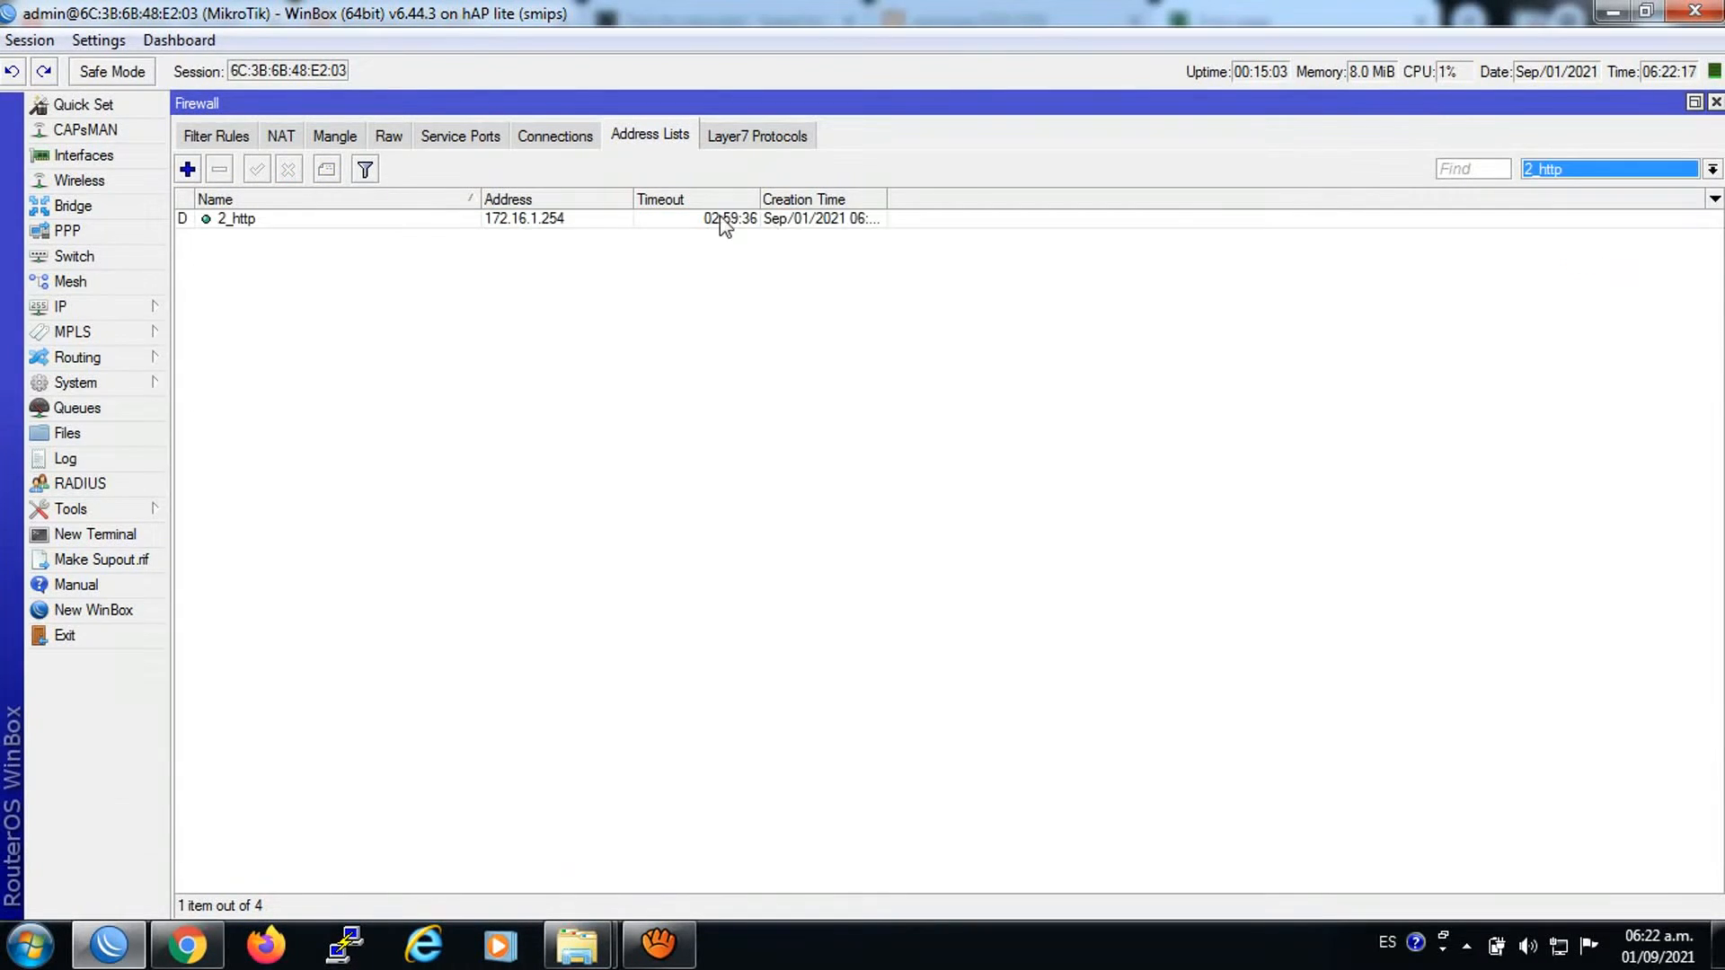
left_click(236, 222)
left_click(220, 168)
left_click(1614, 170)
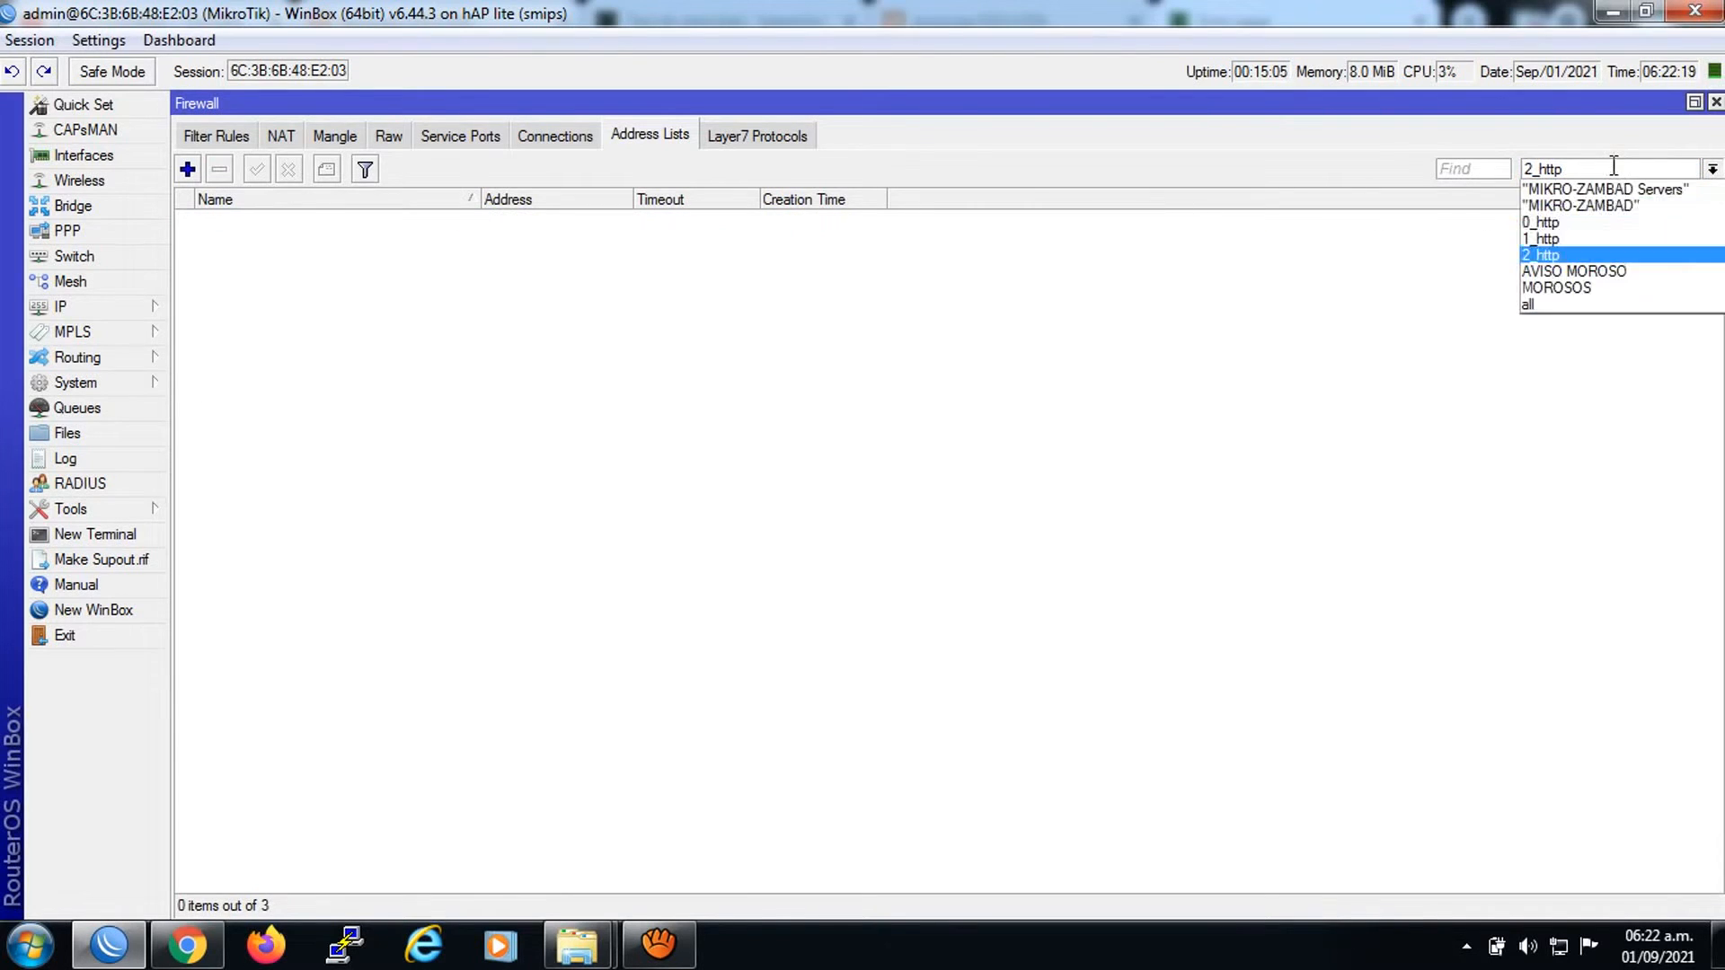
left_click(1566, 239)
left_click(308, 218)
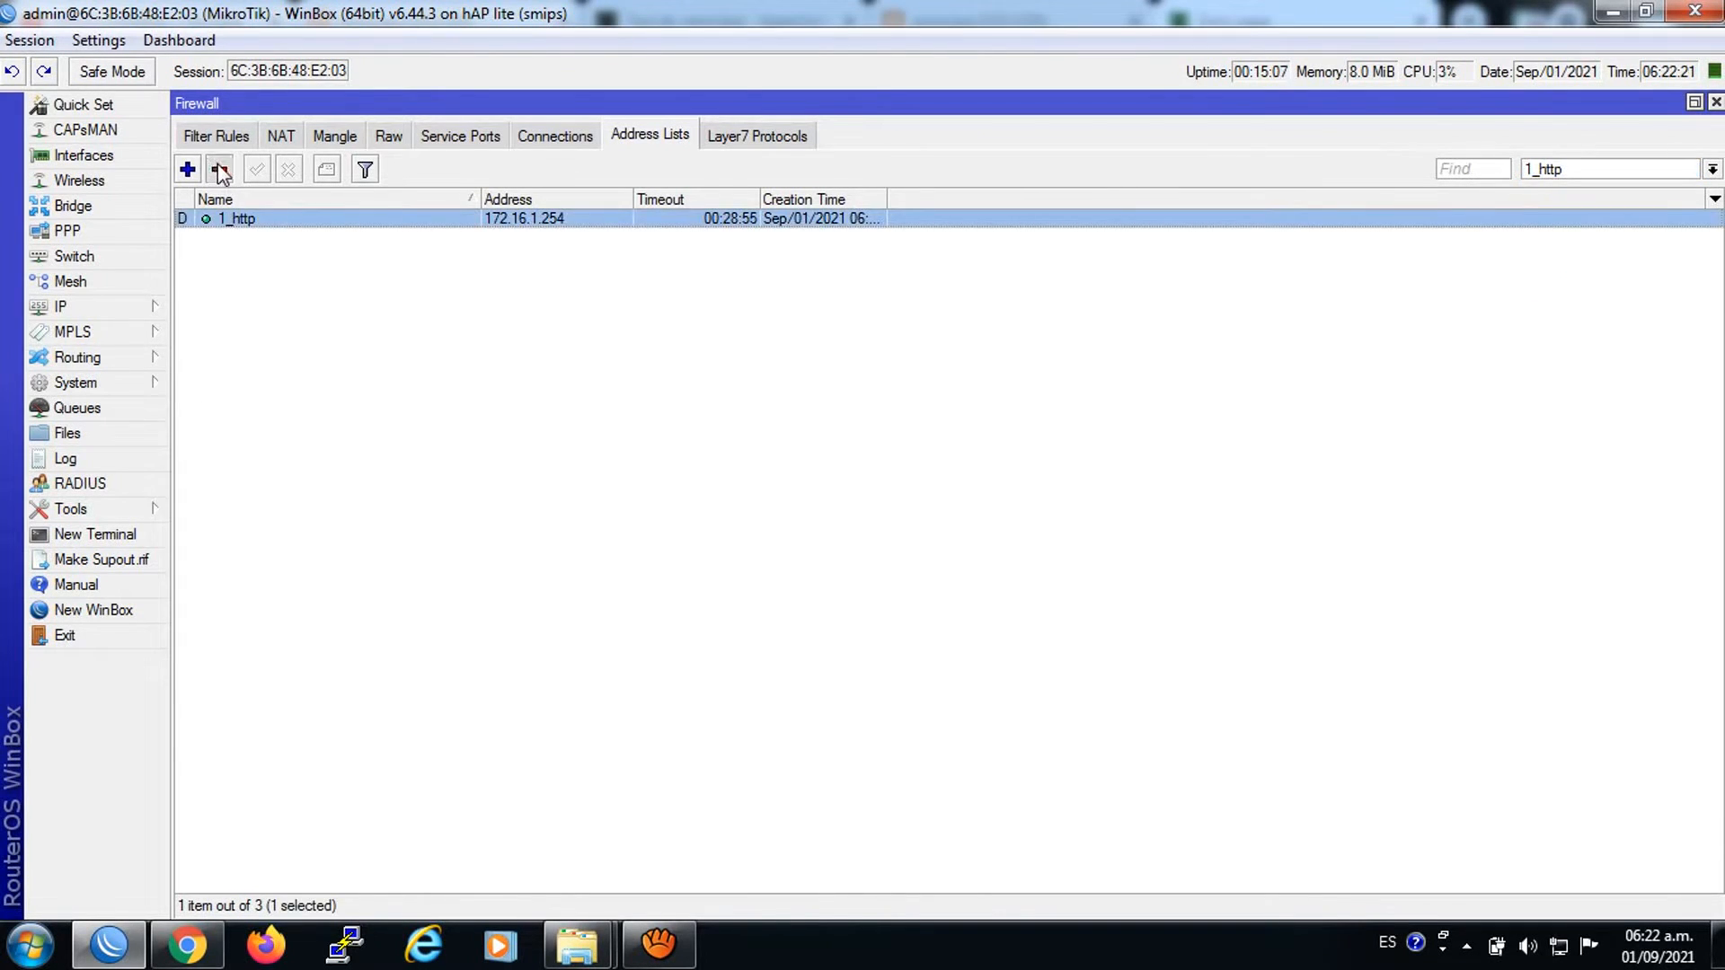
left_click(219, 169)
Step: Filter to MOROSOS and add a MOROSOS entry for address 172.16.1.254
left_click(1605, 171)
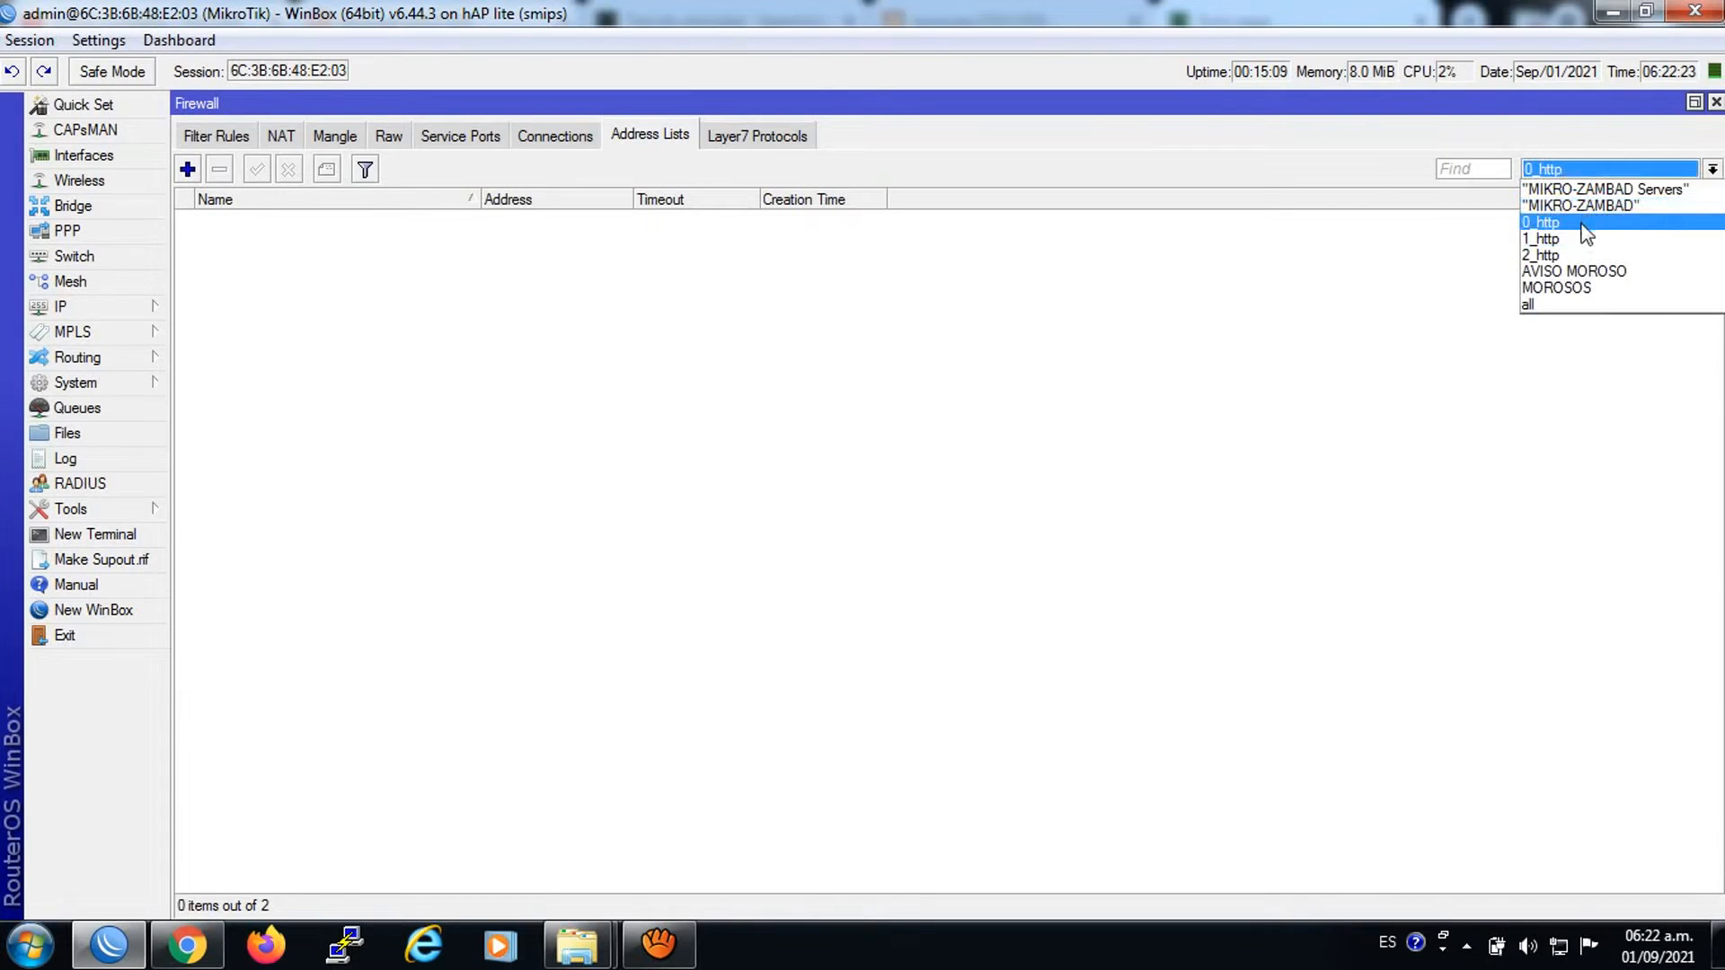
left_click(1574, 223)
left_click(1579, 172)
left_click(1580, 287)
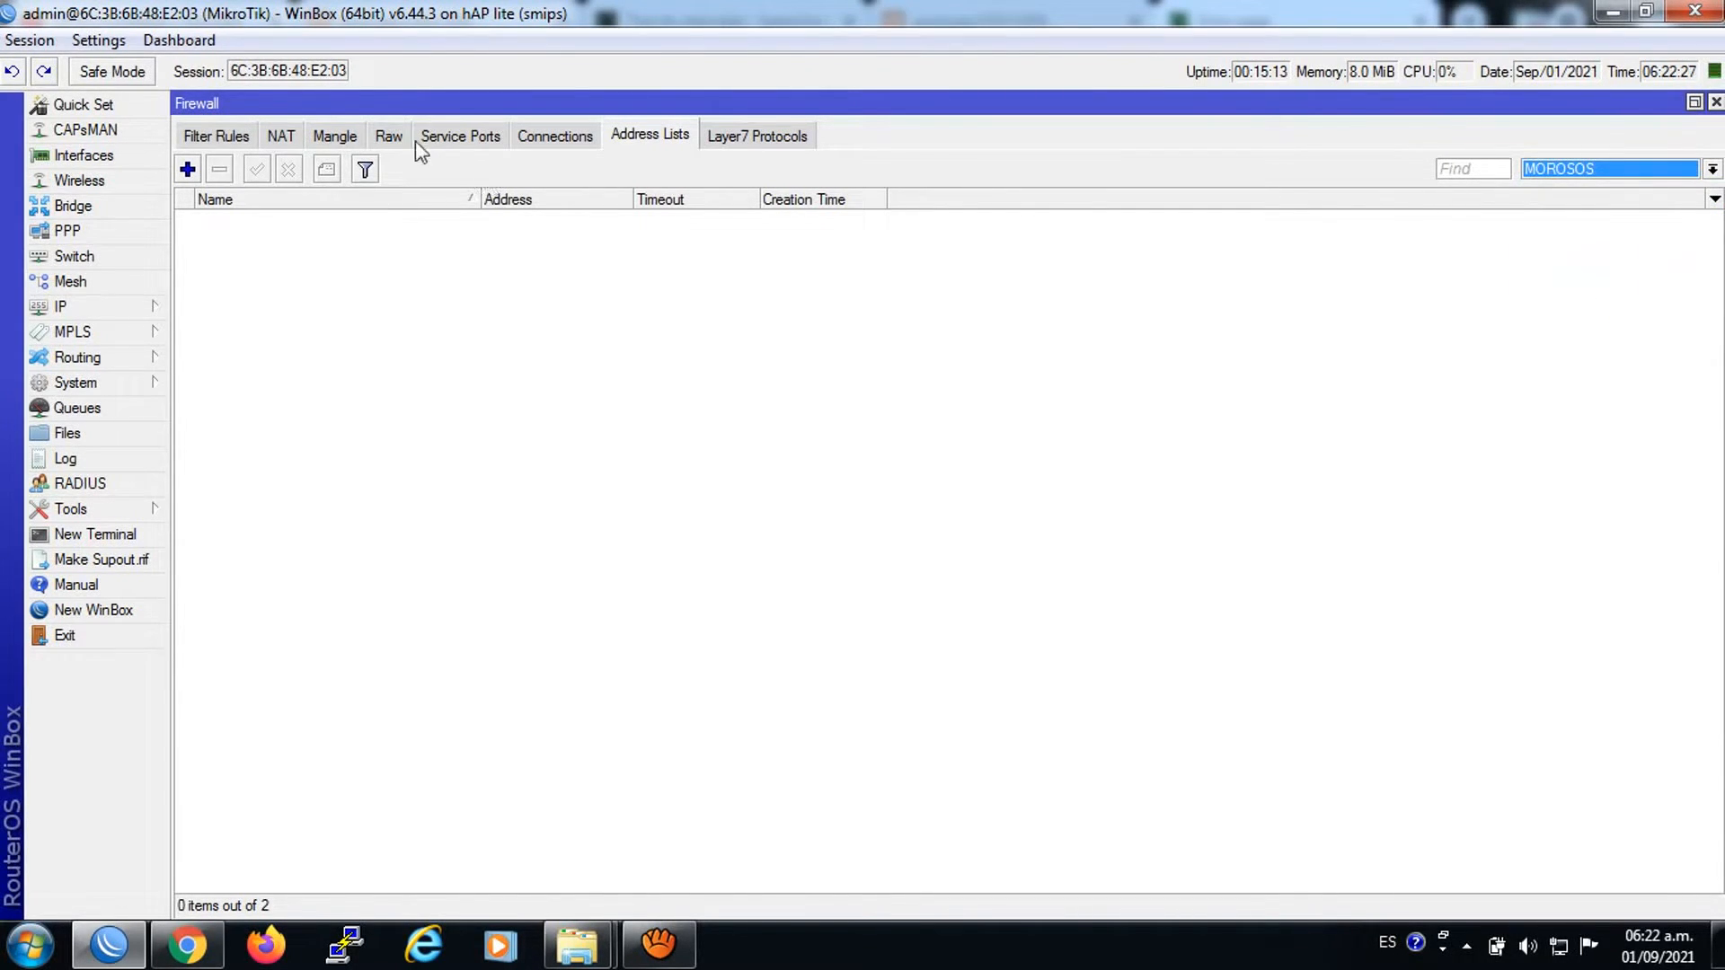
left_click(187, 169)
key("Tab")
type("1")
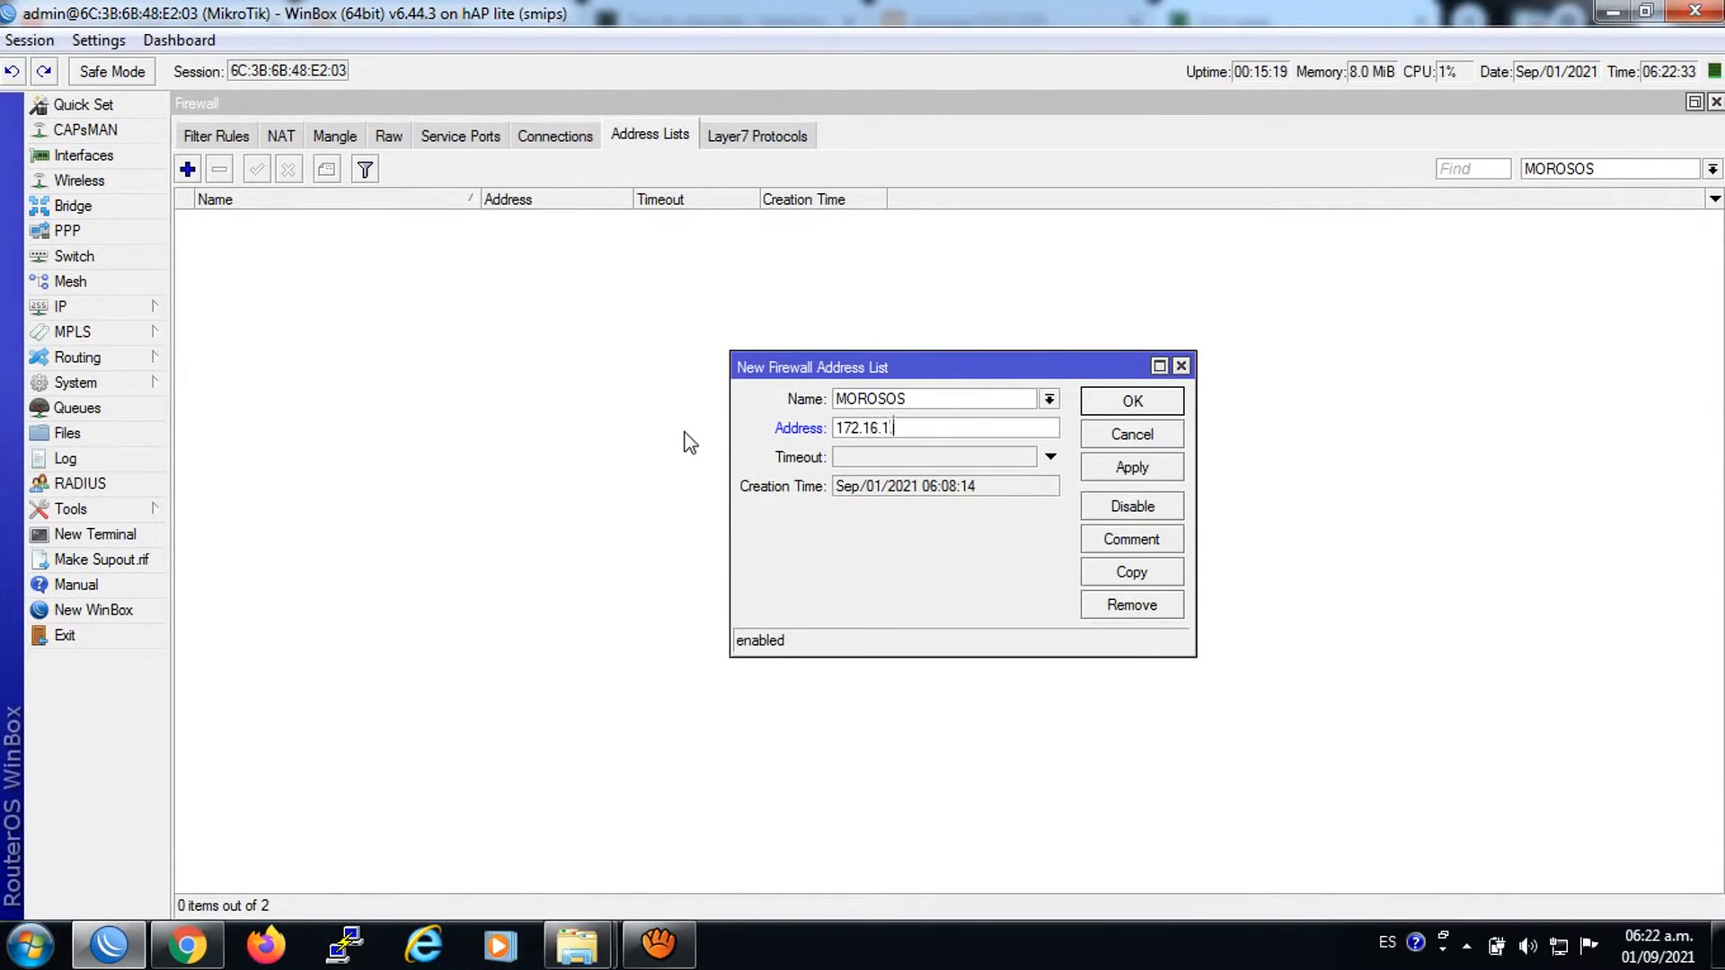
type("72.16.1.254")
left_click(1111, 472)
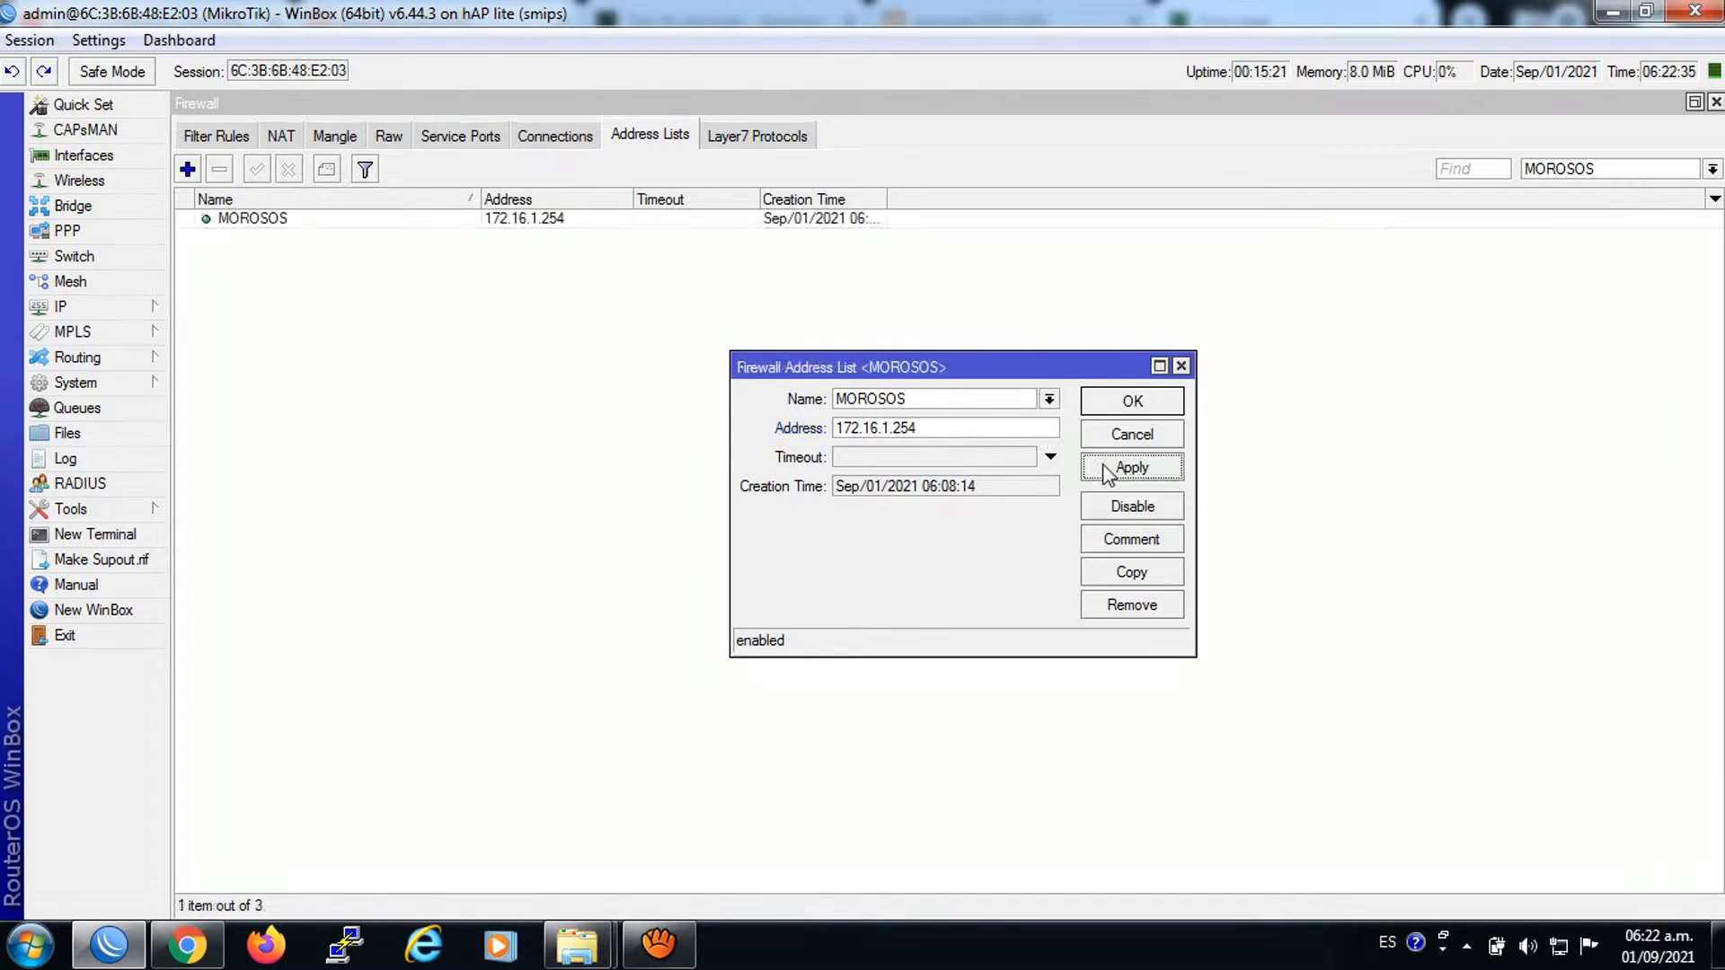
left_click(1130, 403)
Step: View the aviso.jpg tab, then confirm WinBox's address lists are filtered to MOROSOS
left_click(186, 944)
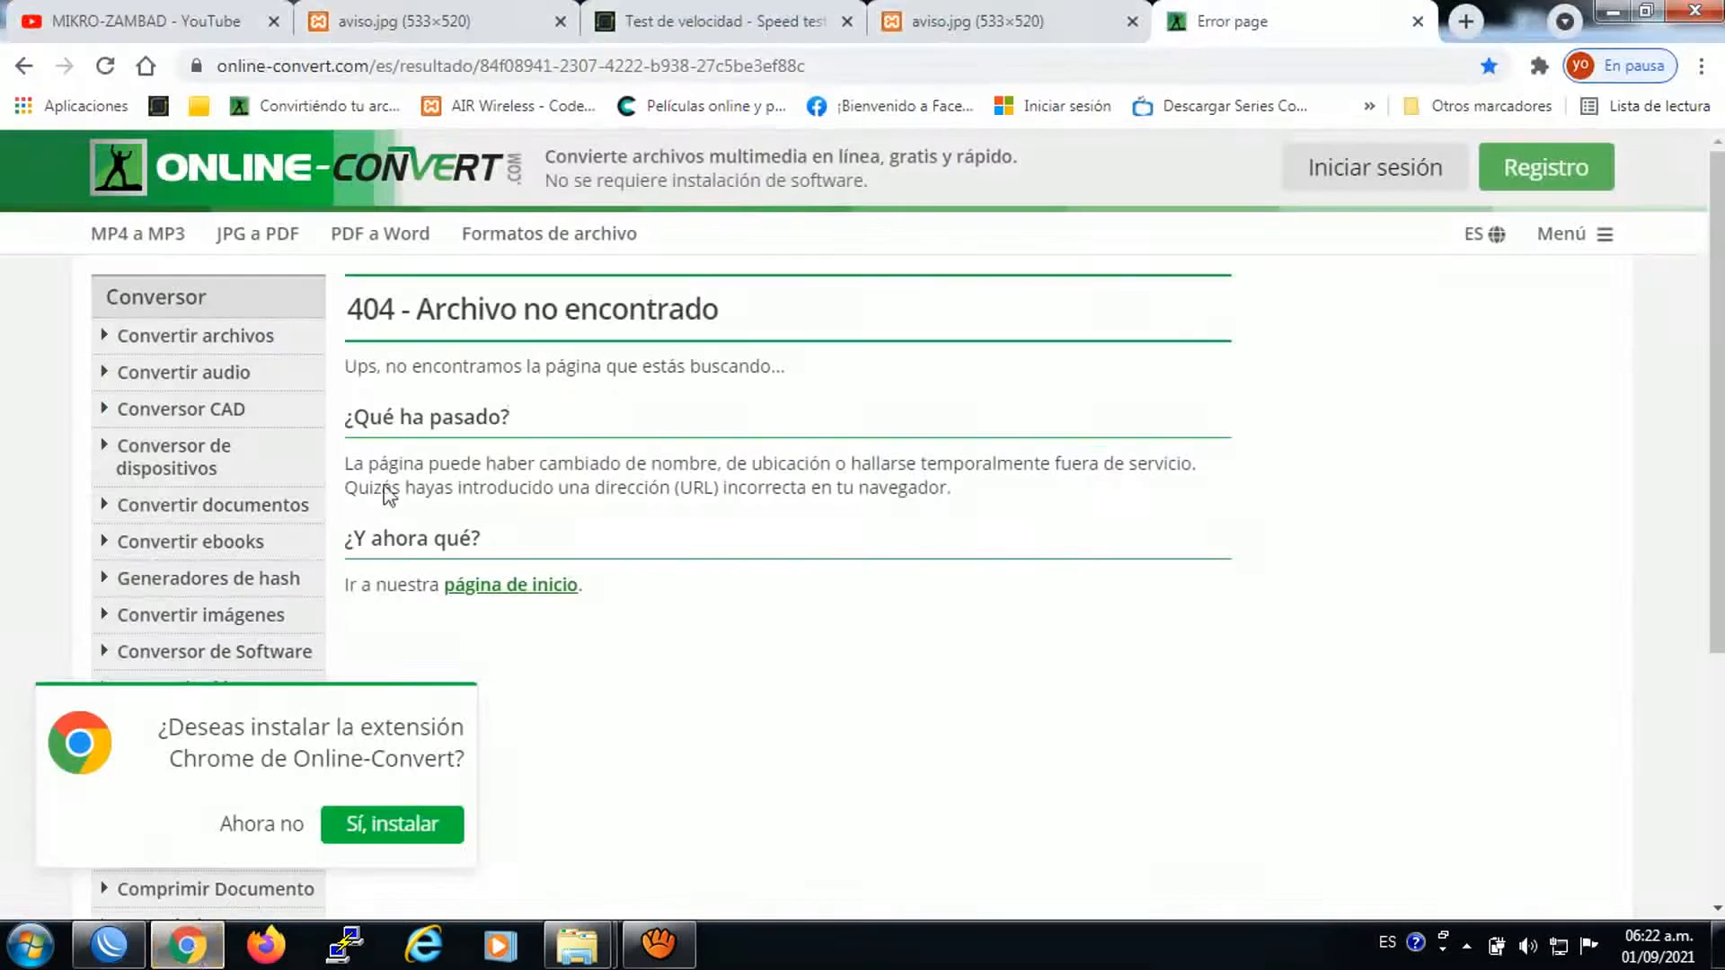
left_click(426, 20)
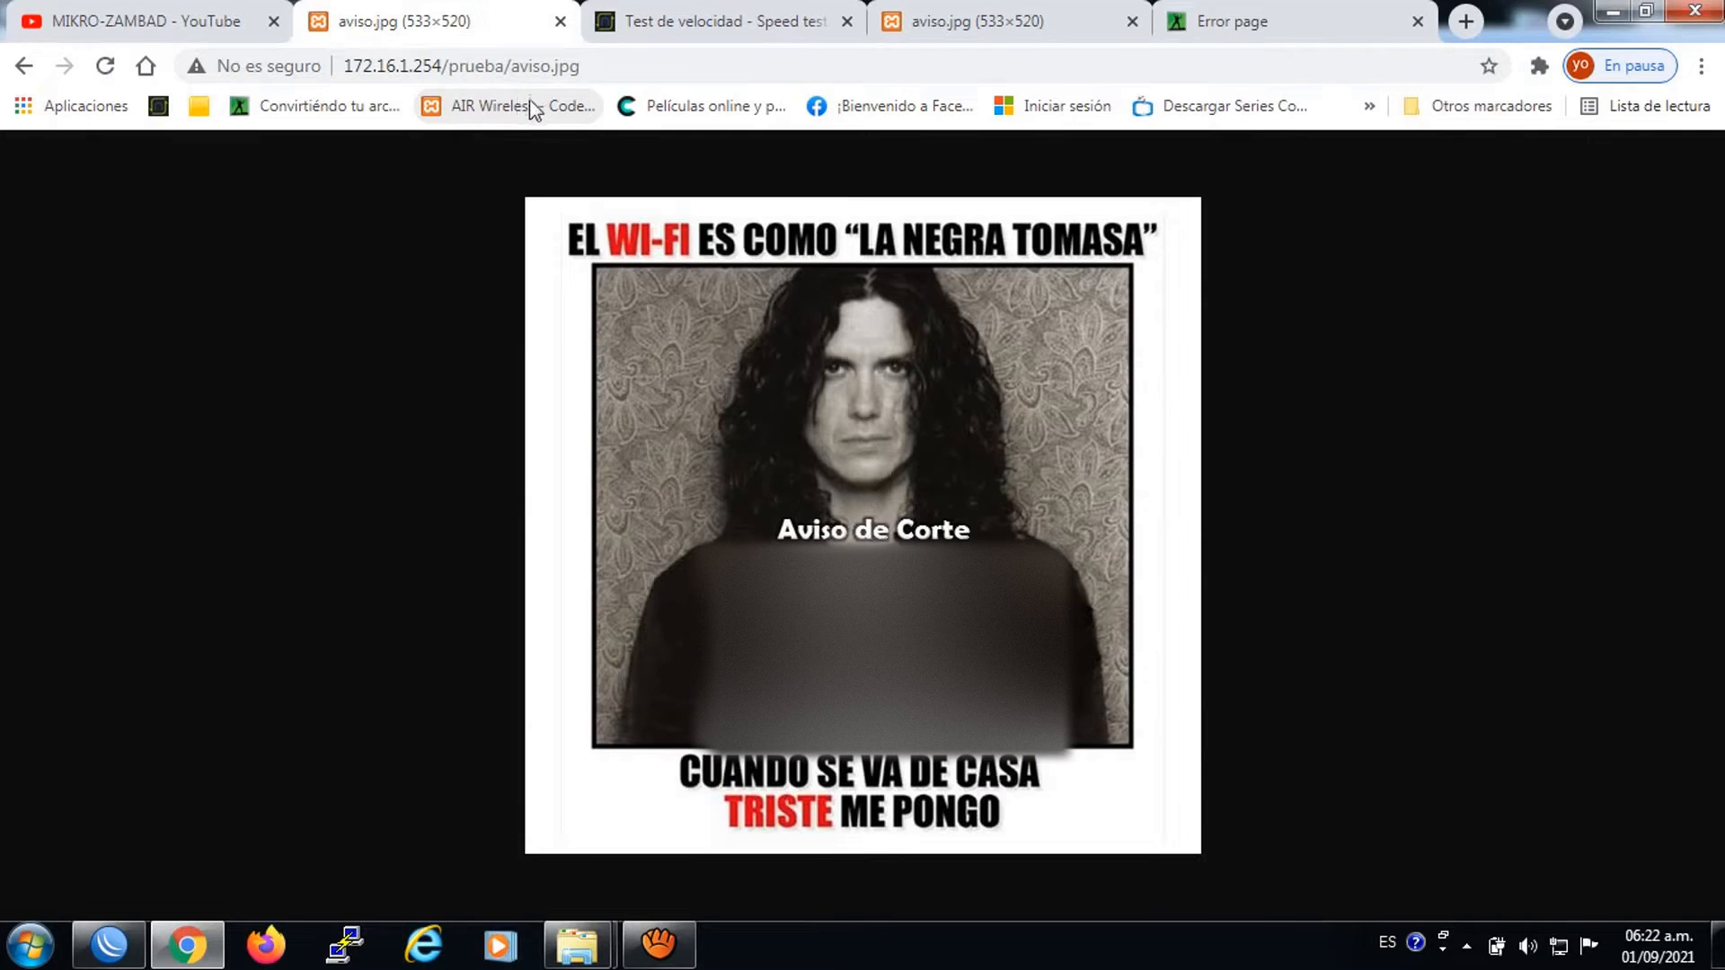
left_click(81, 959)
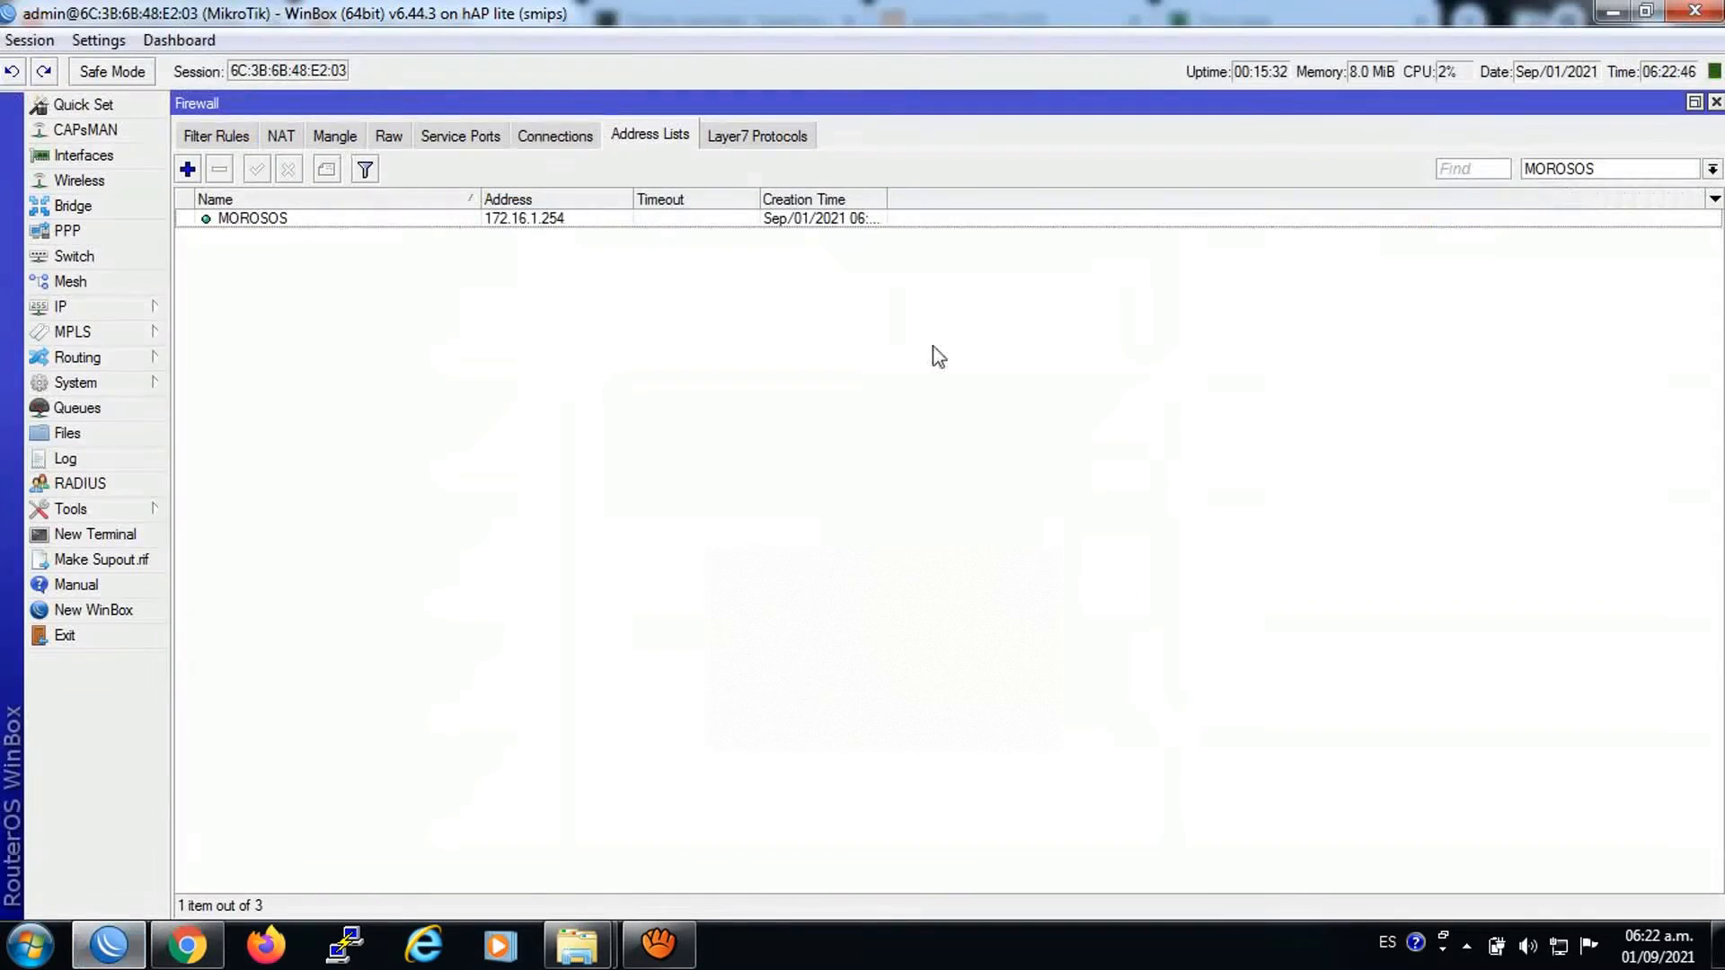
left_click(1570, 171)
left_click(1585, 290)
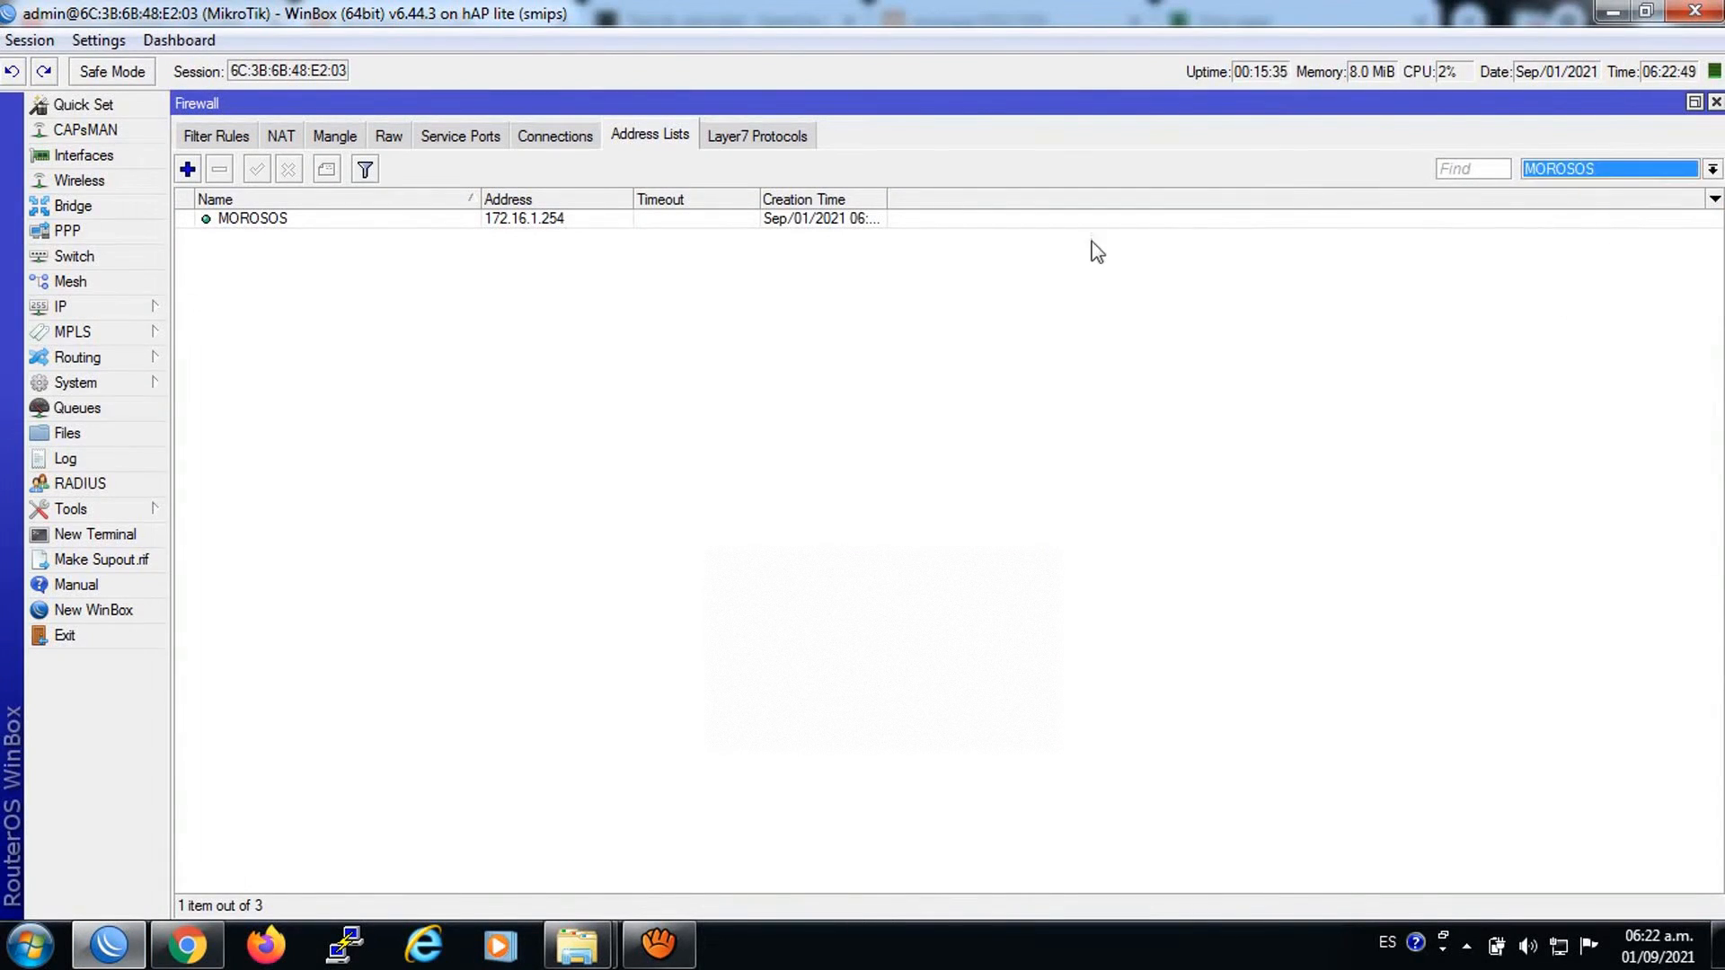
Step: Reload the AIR Wireless and warning tabs so they show the Servicio Suspendido corte.JPG image
left_click(189, 943)
left_click(496, 109)
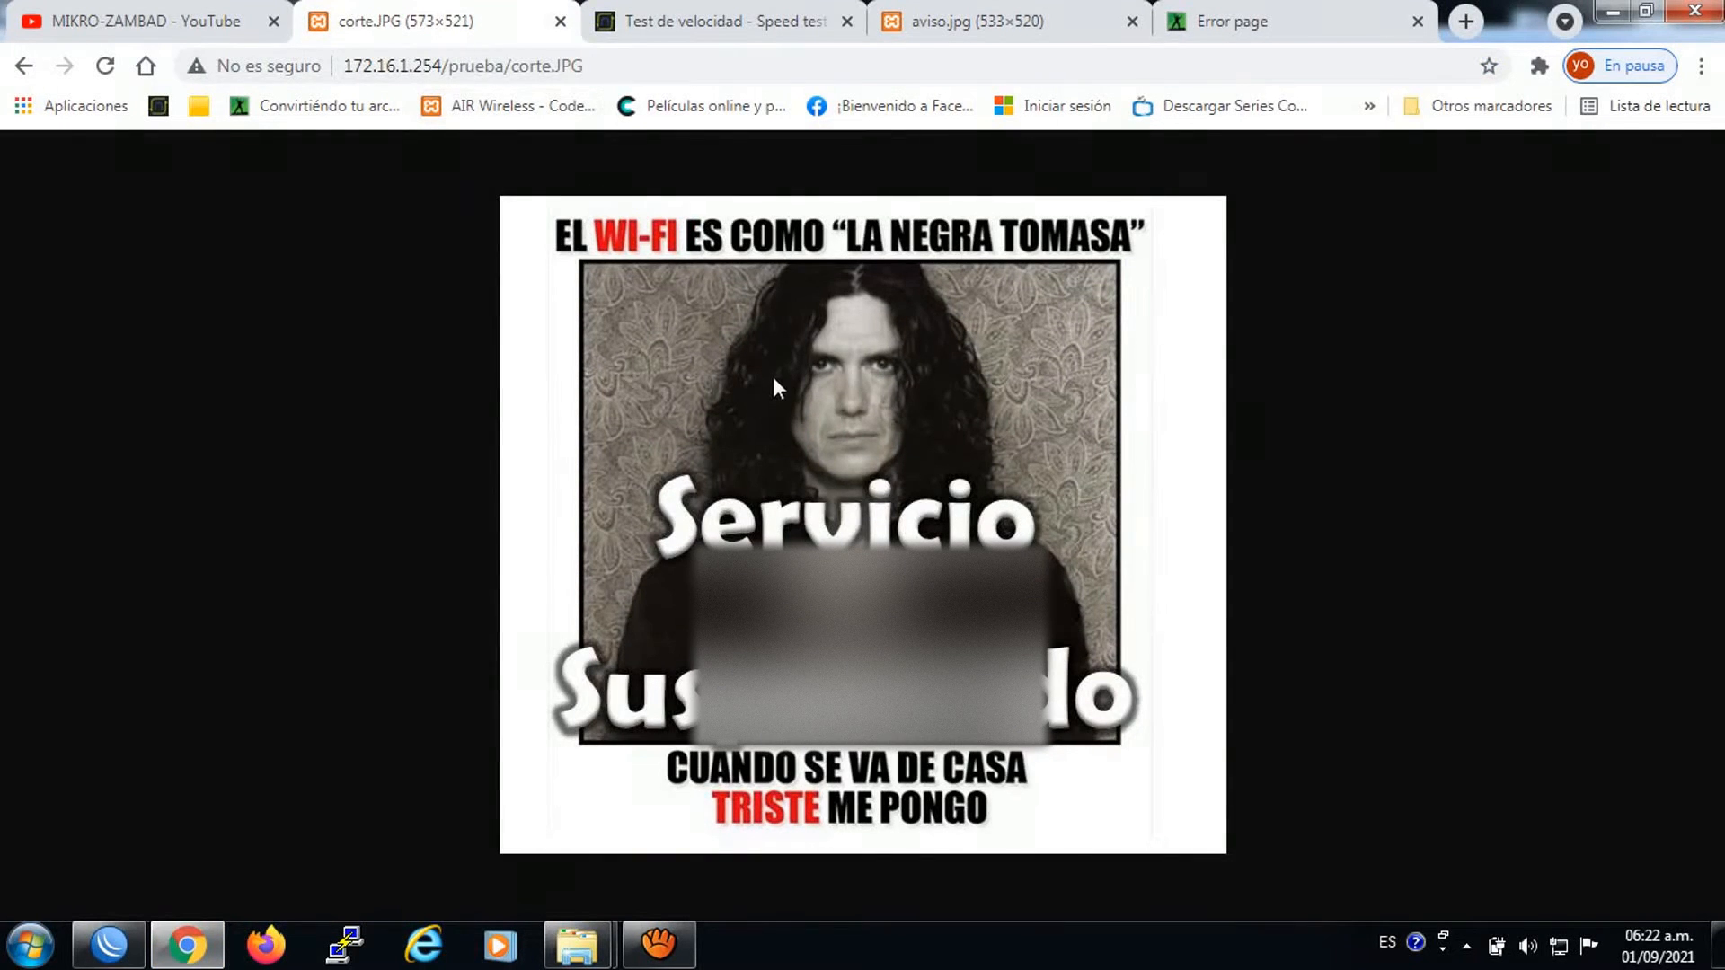
left_click(997, 20)
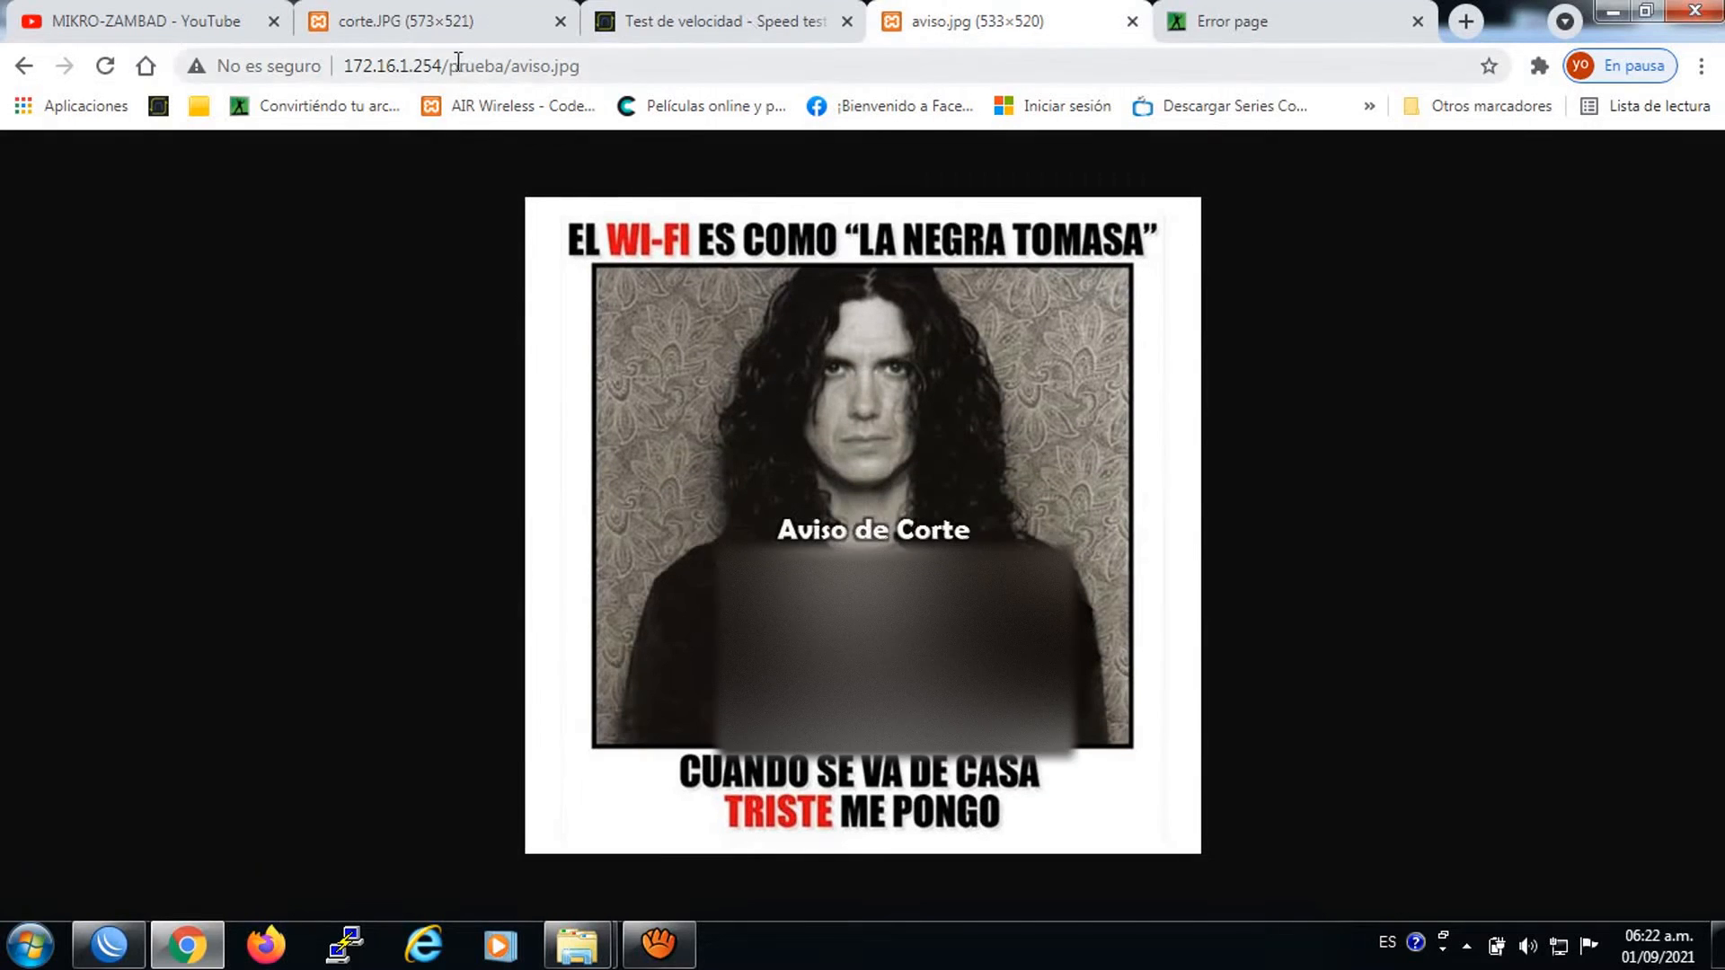
left_click(474, 110)
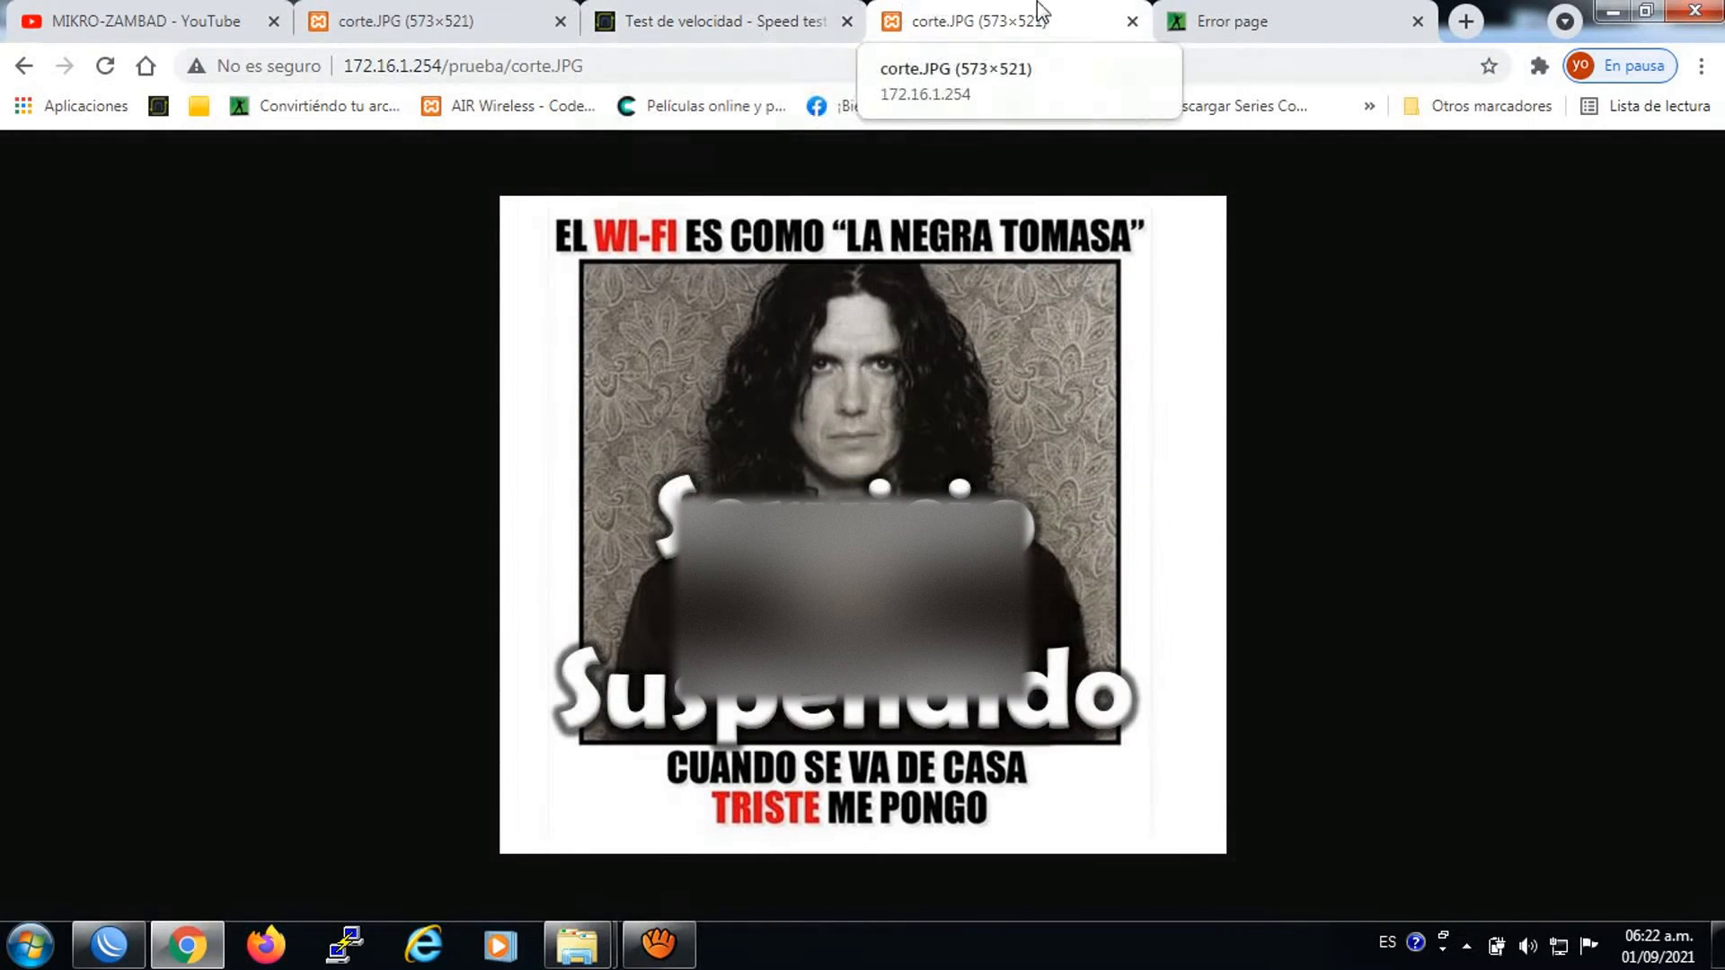
left_click(373, 9)
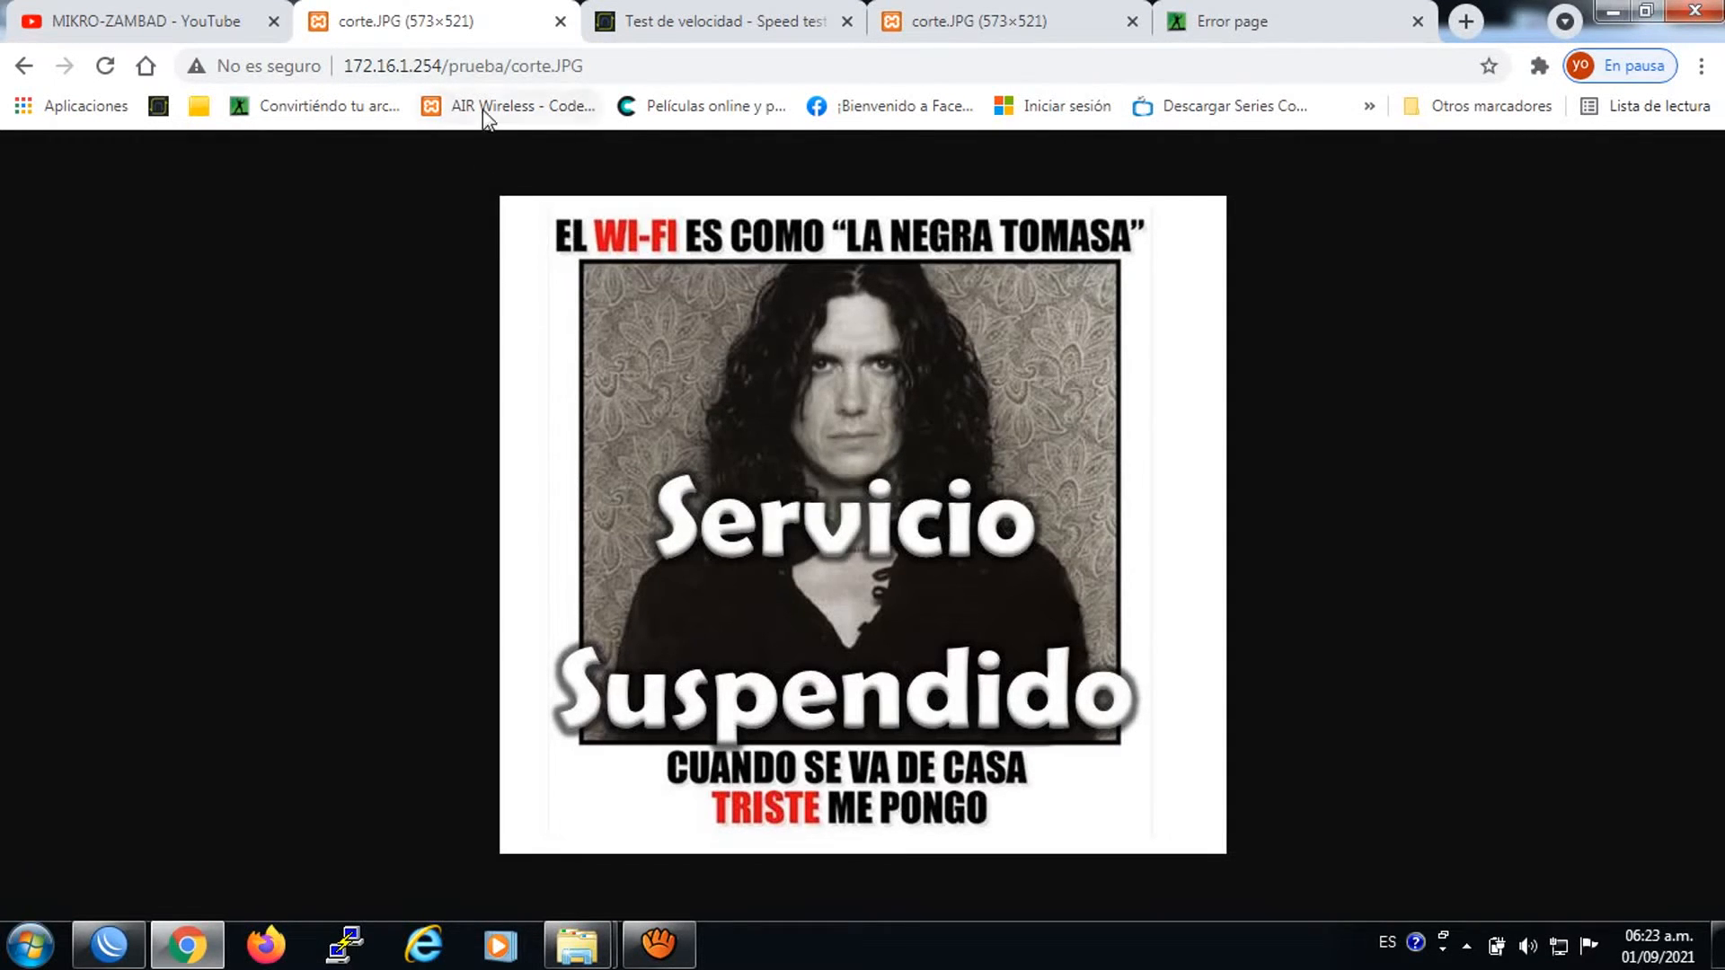
left_click(1291, 17)
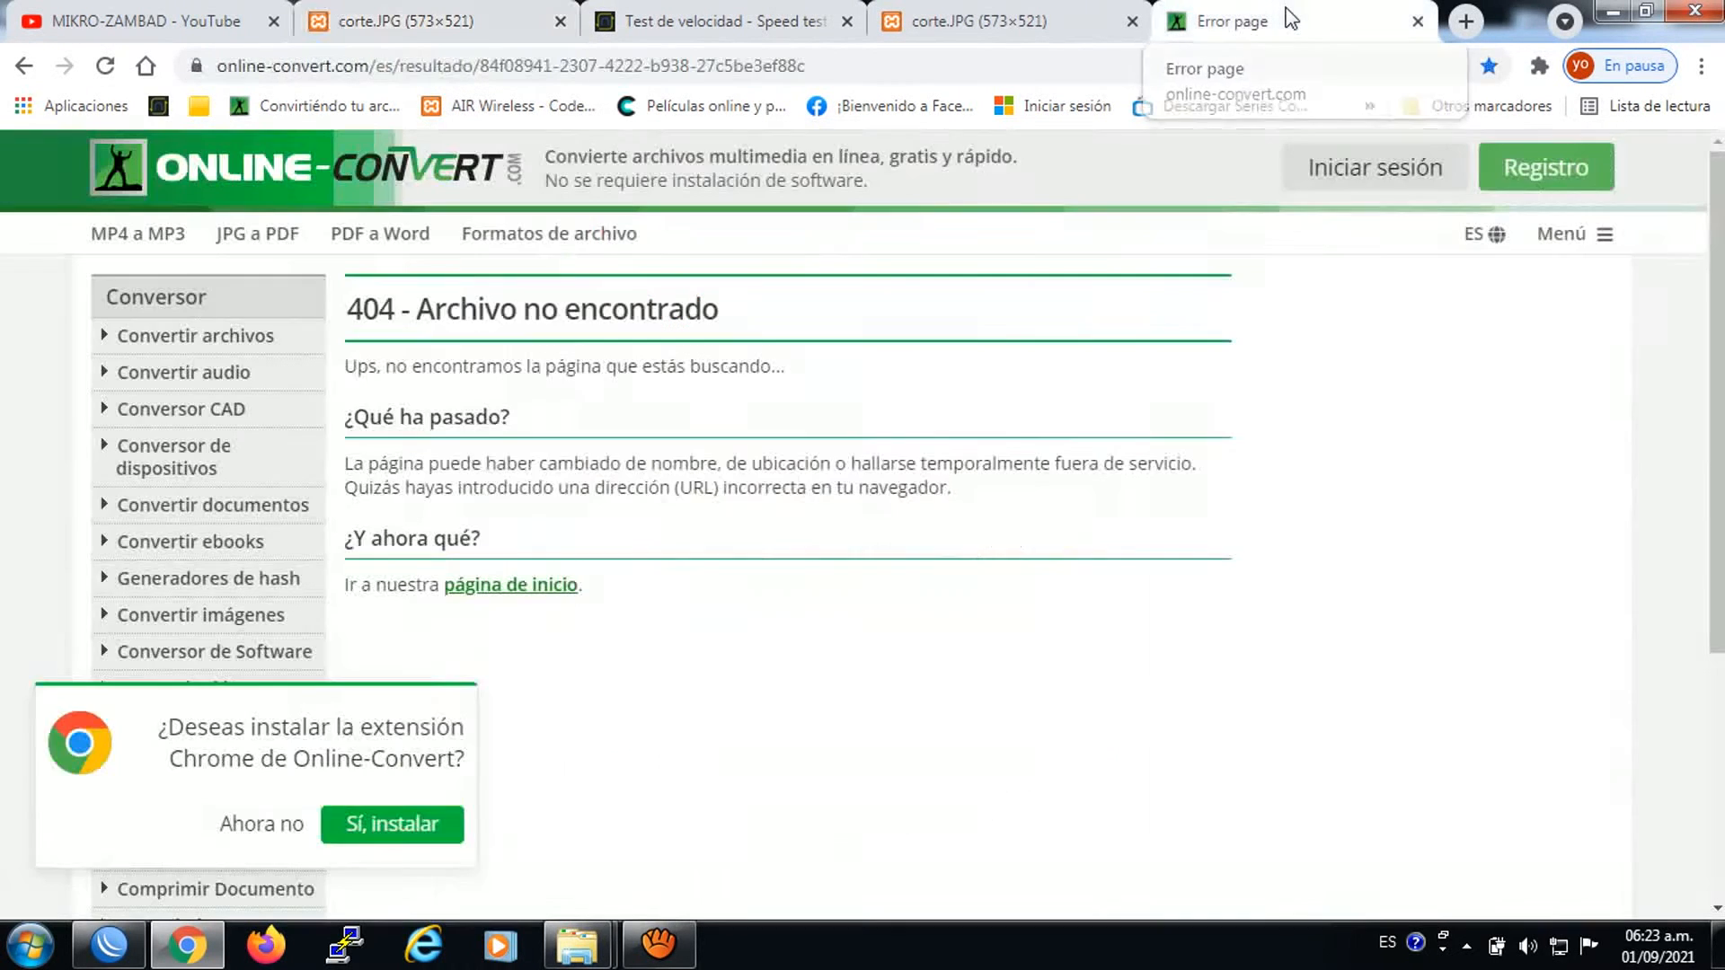
Step: Reload online-convert's TAR.BZ2 page and try the Facebook, Iniciar sesión and series-download bookmarks
left_click(106, 65)
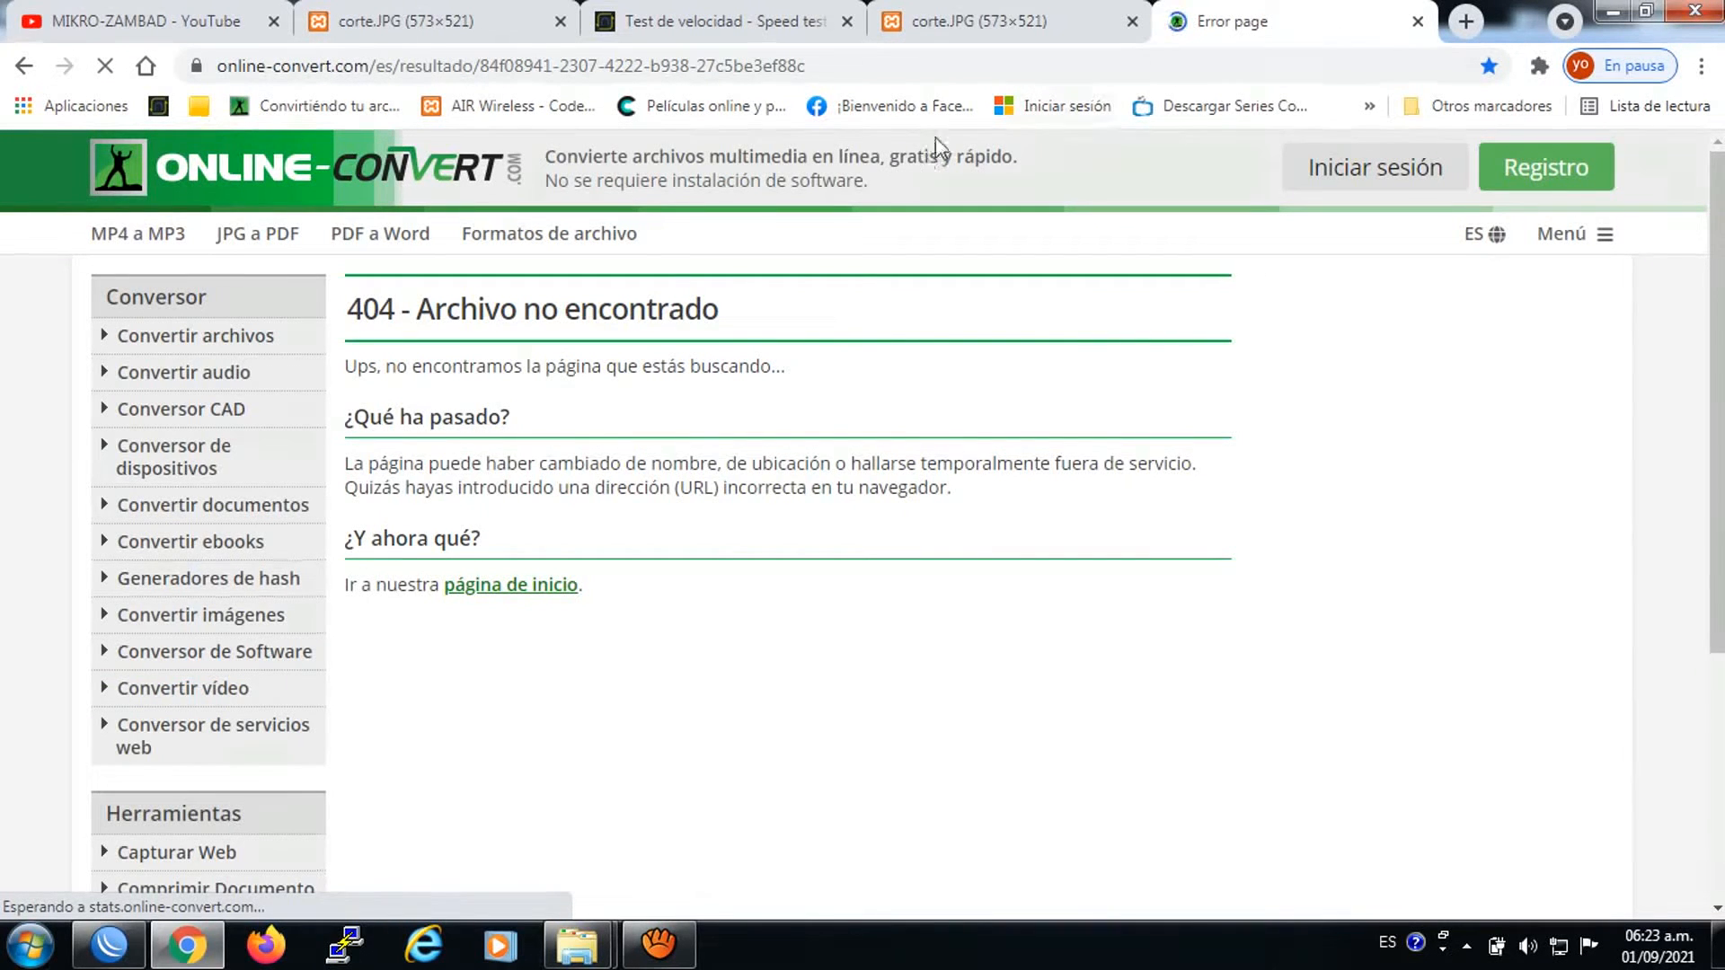
left_click(171, 339)
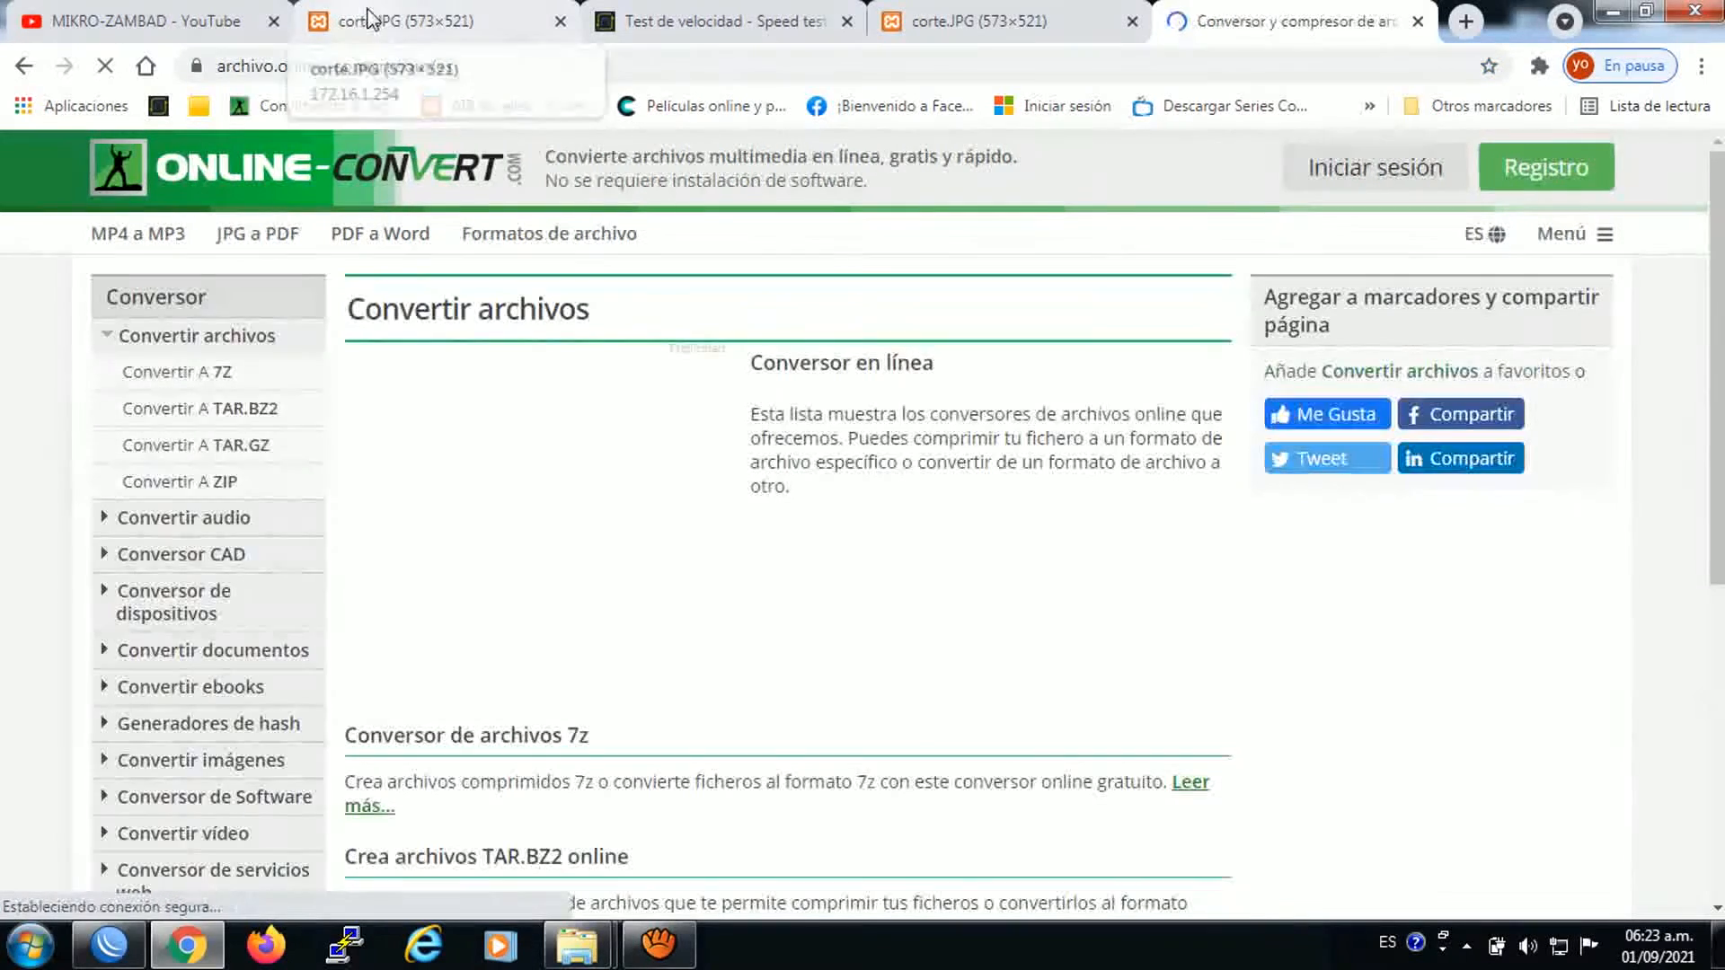
left_click(214, 412)
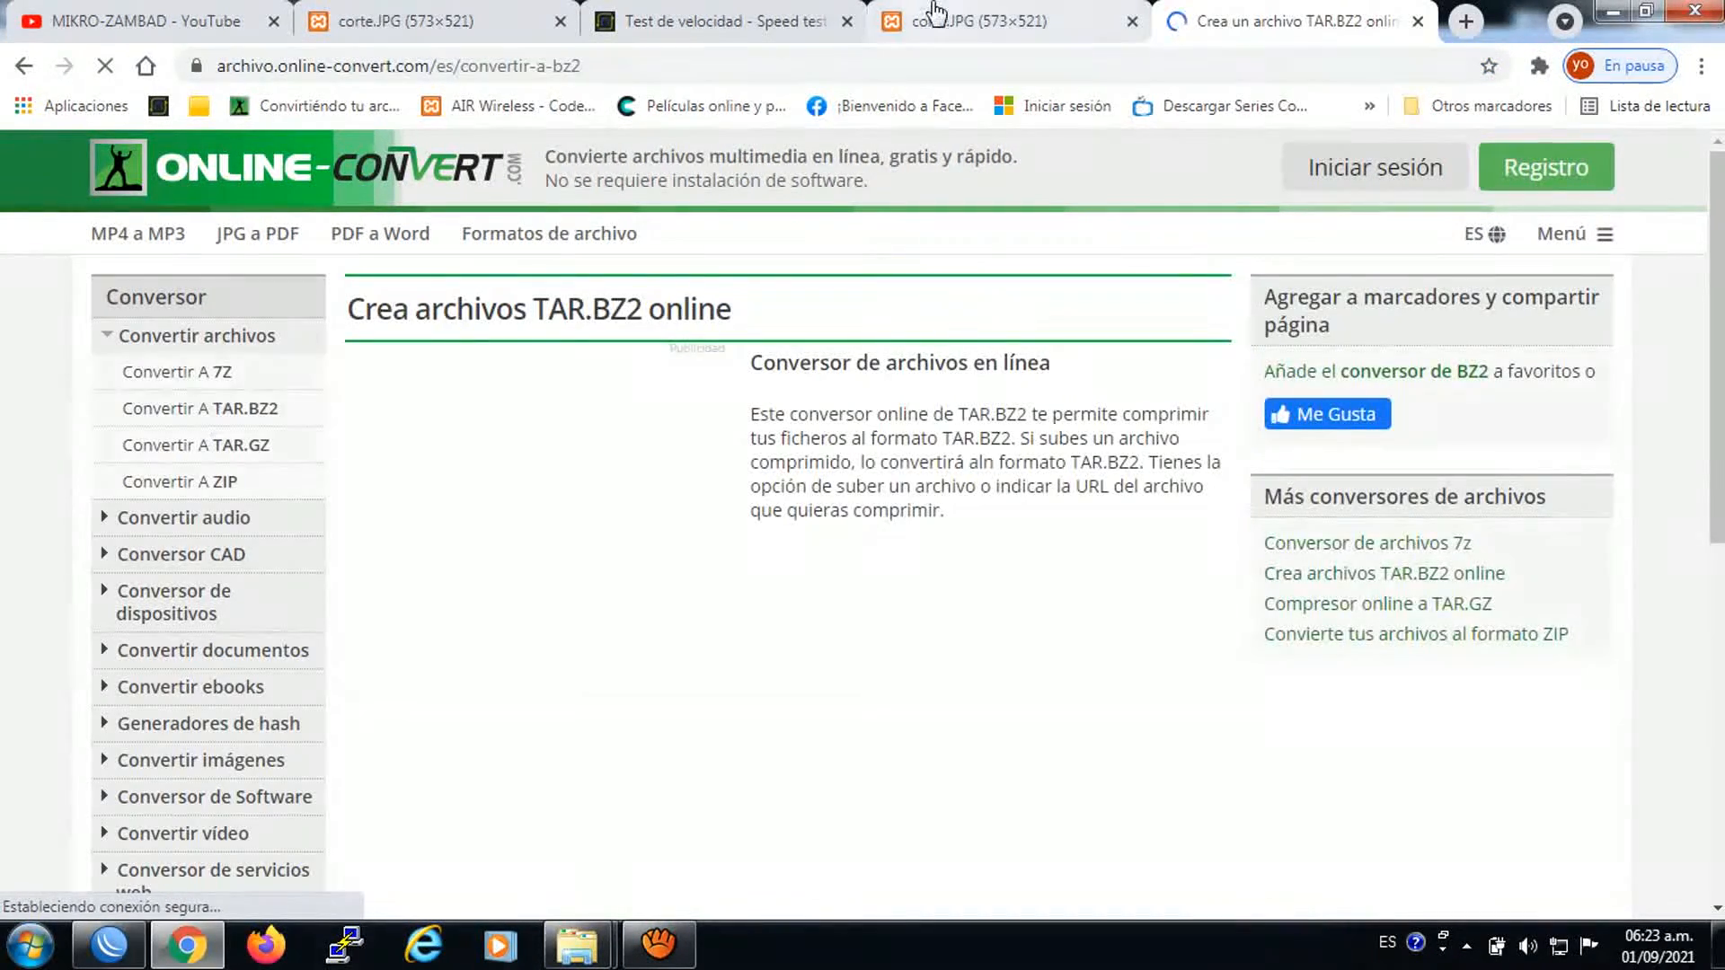
left_click(1477, 20)
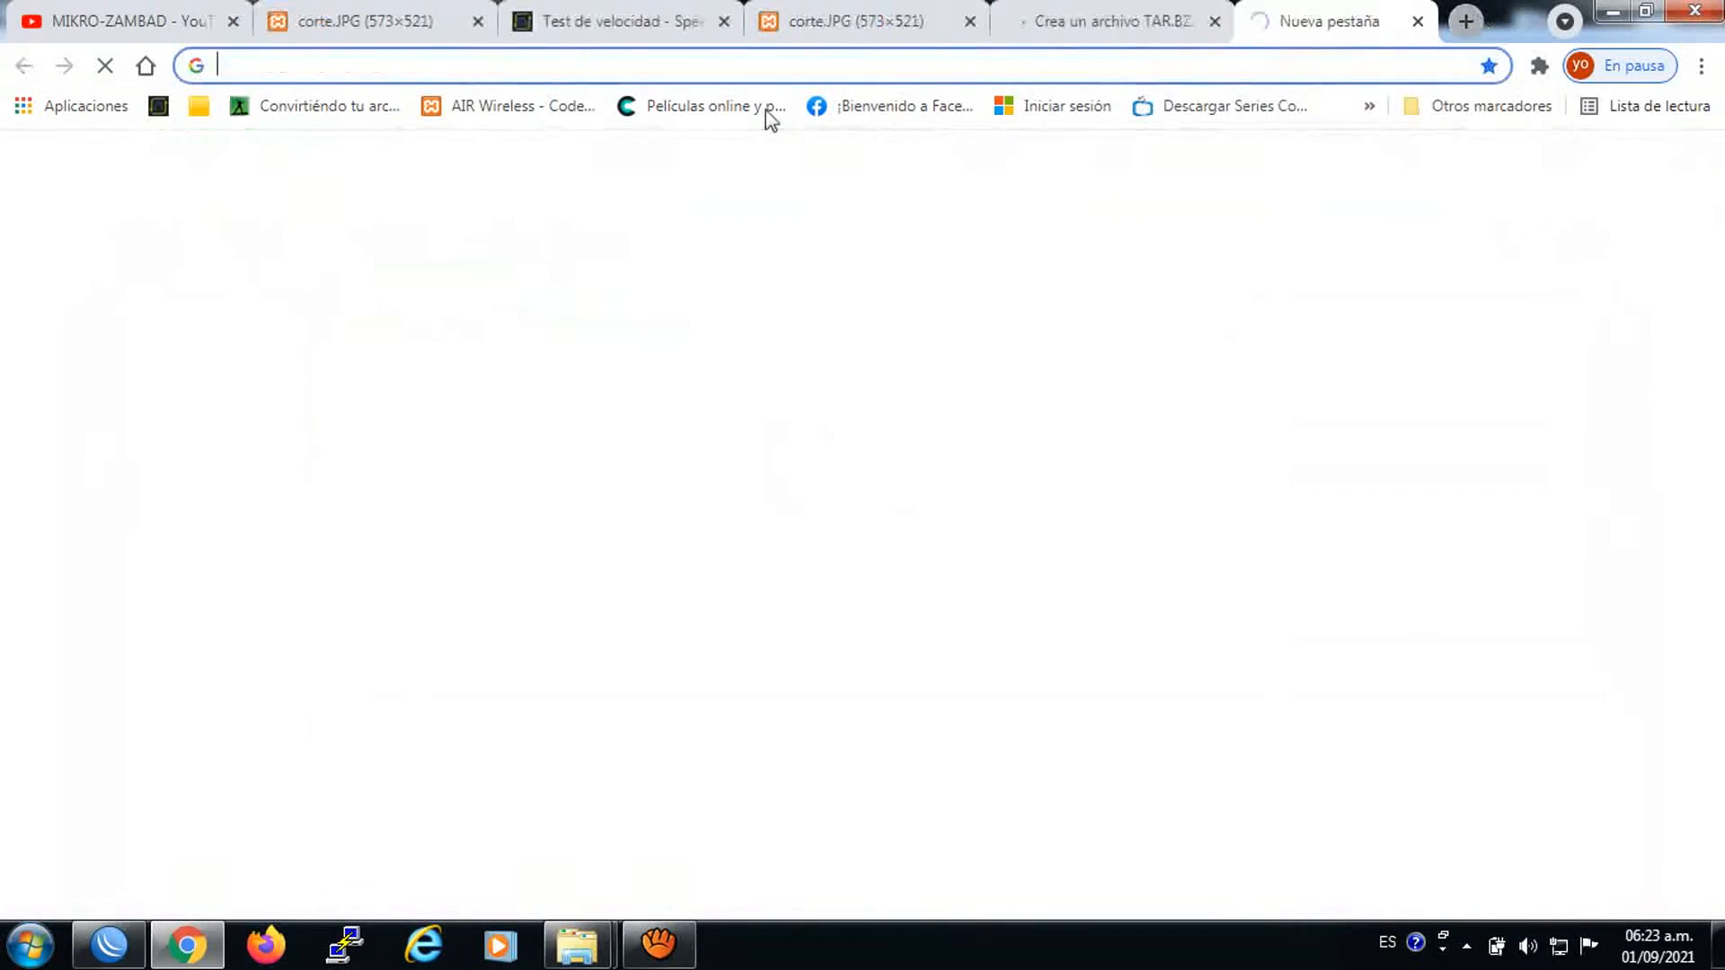
left_click(852, 107)
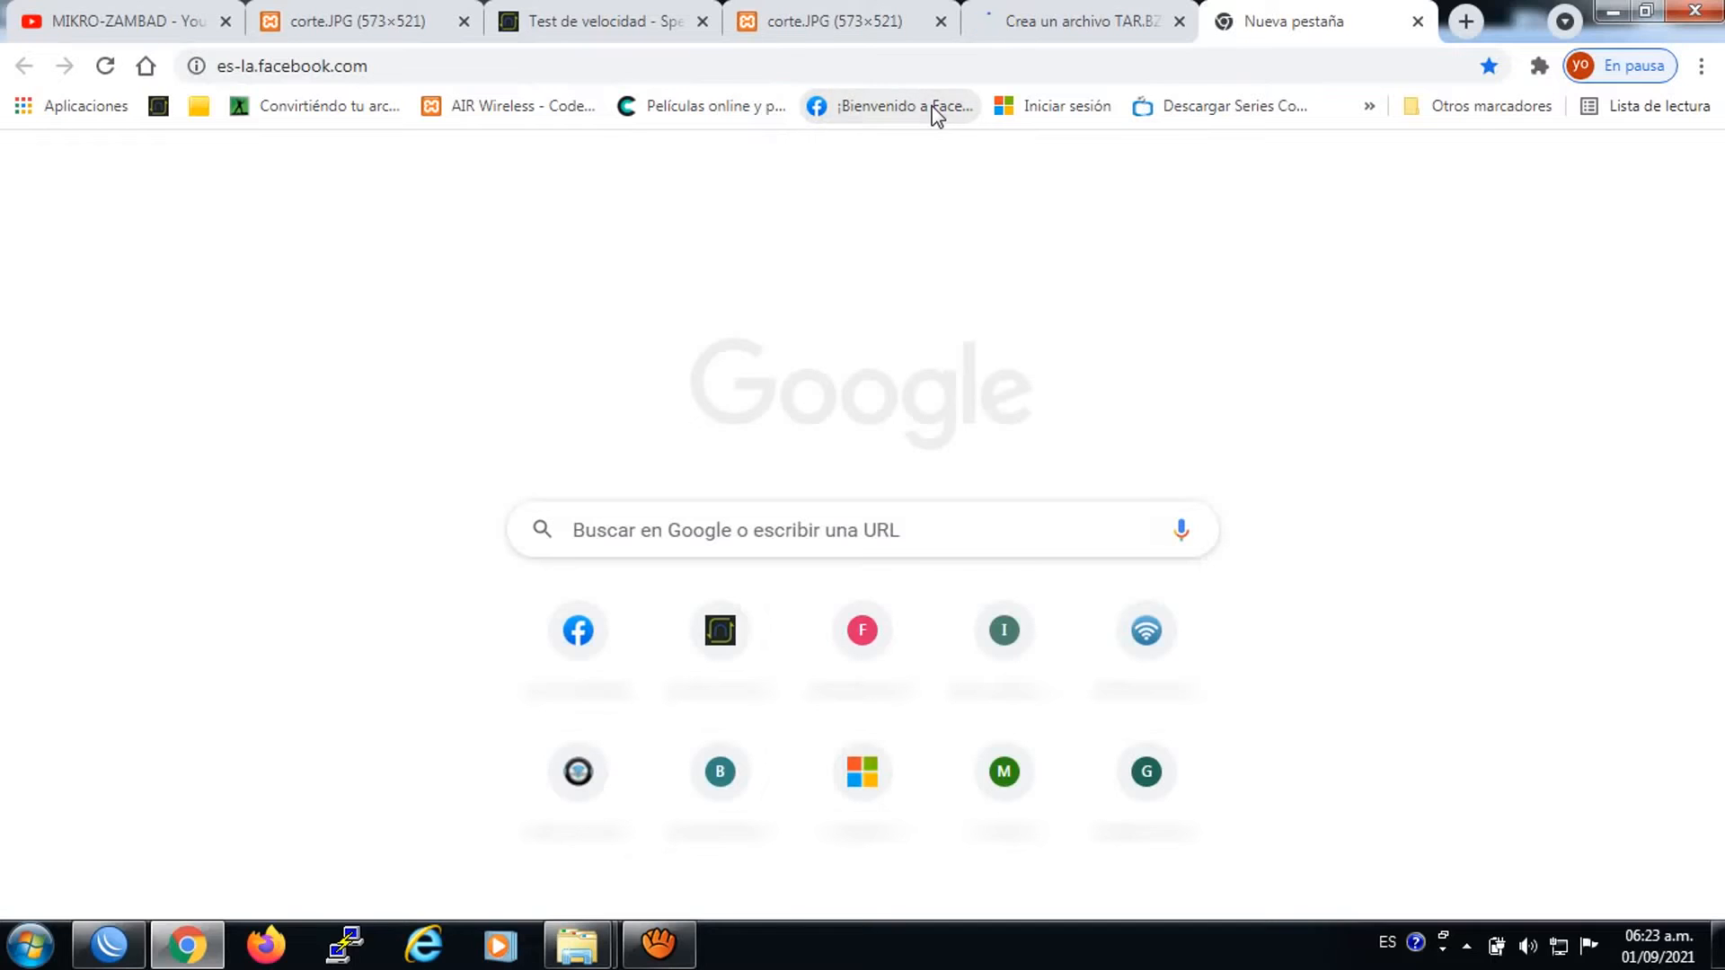
left_click(1032, 105)
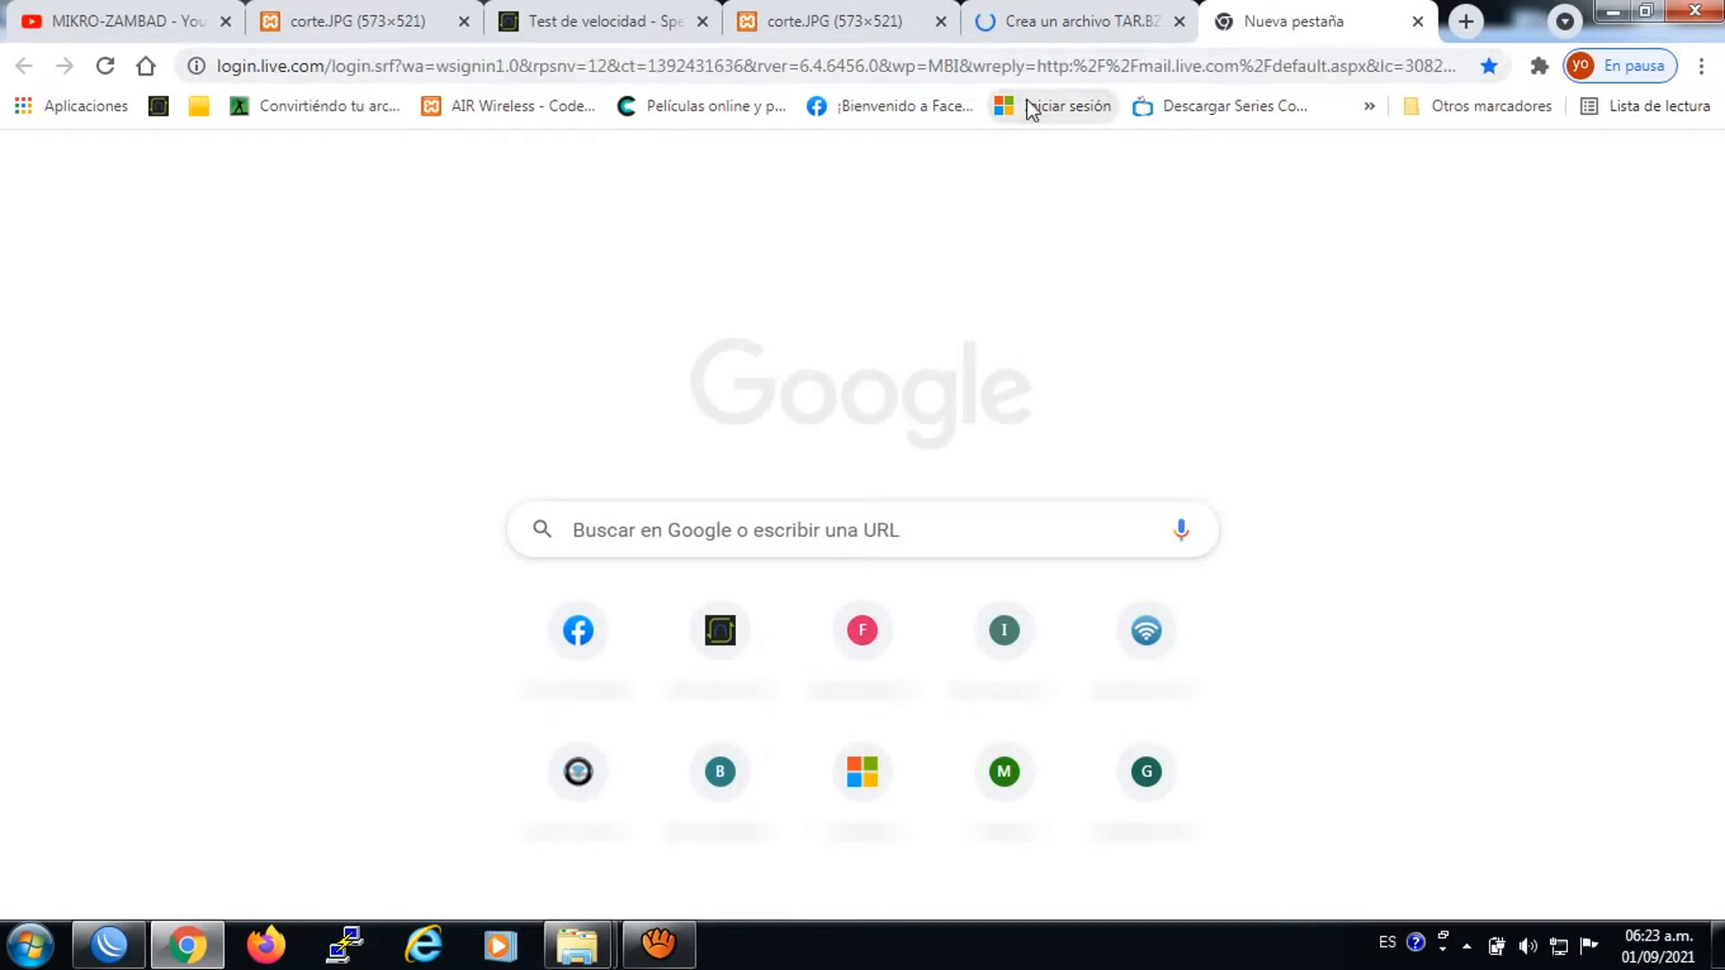
left_click(1466, 20)
left_click(1206, 106)
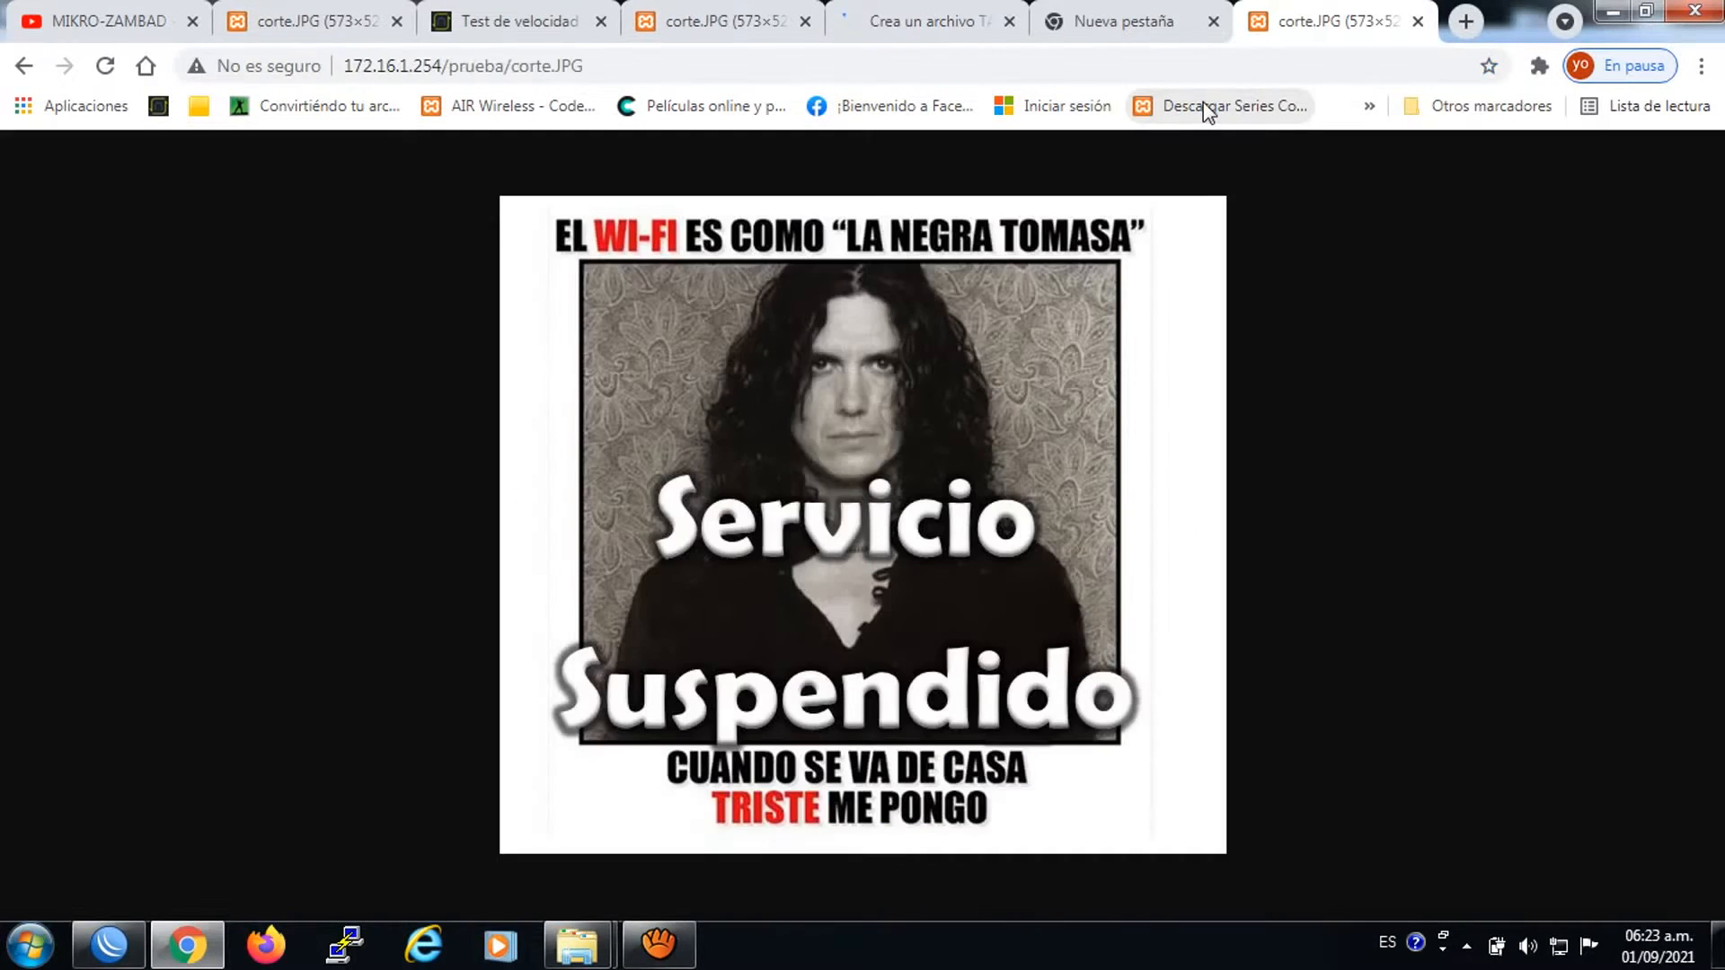
Step: Reload the nPerf speed test and check the WinBox NAT rule hit counters
left_click(525, 11)
left_click(108, 68)
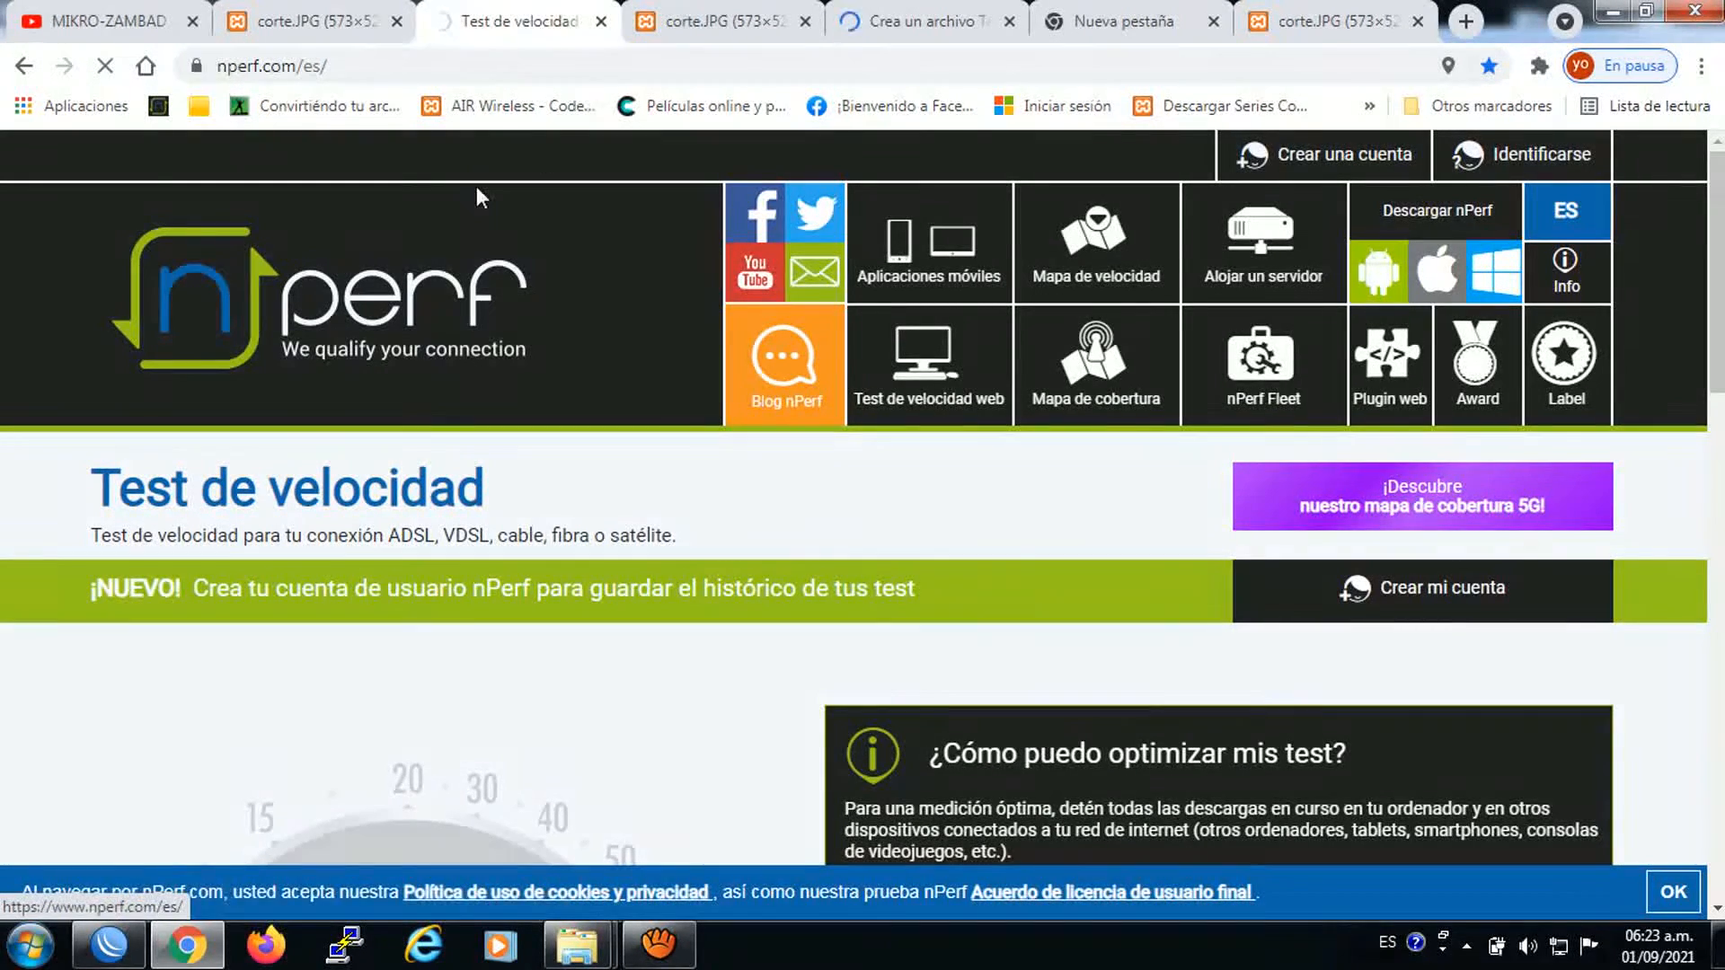
left_click(112, 947)
left_click(282, 138)
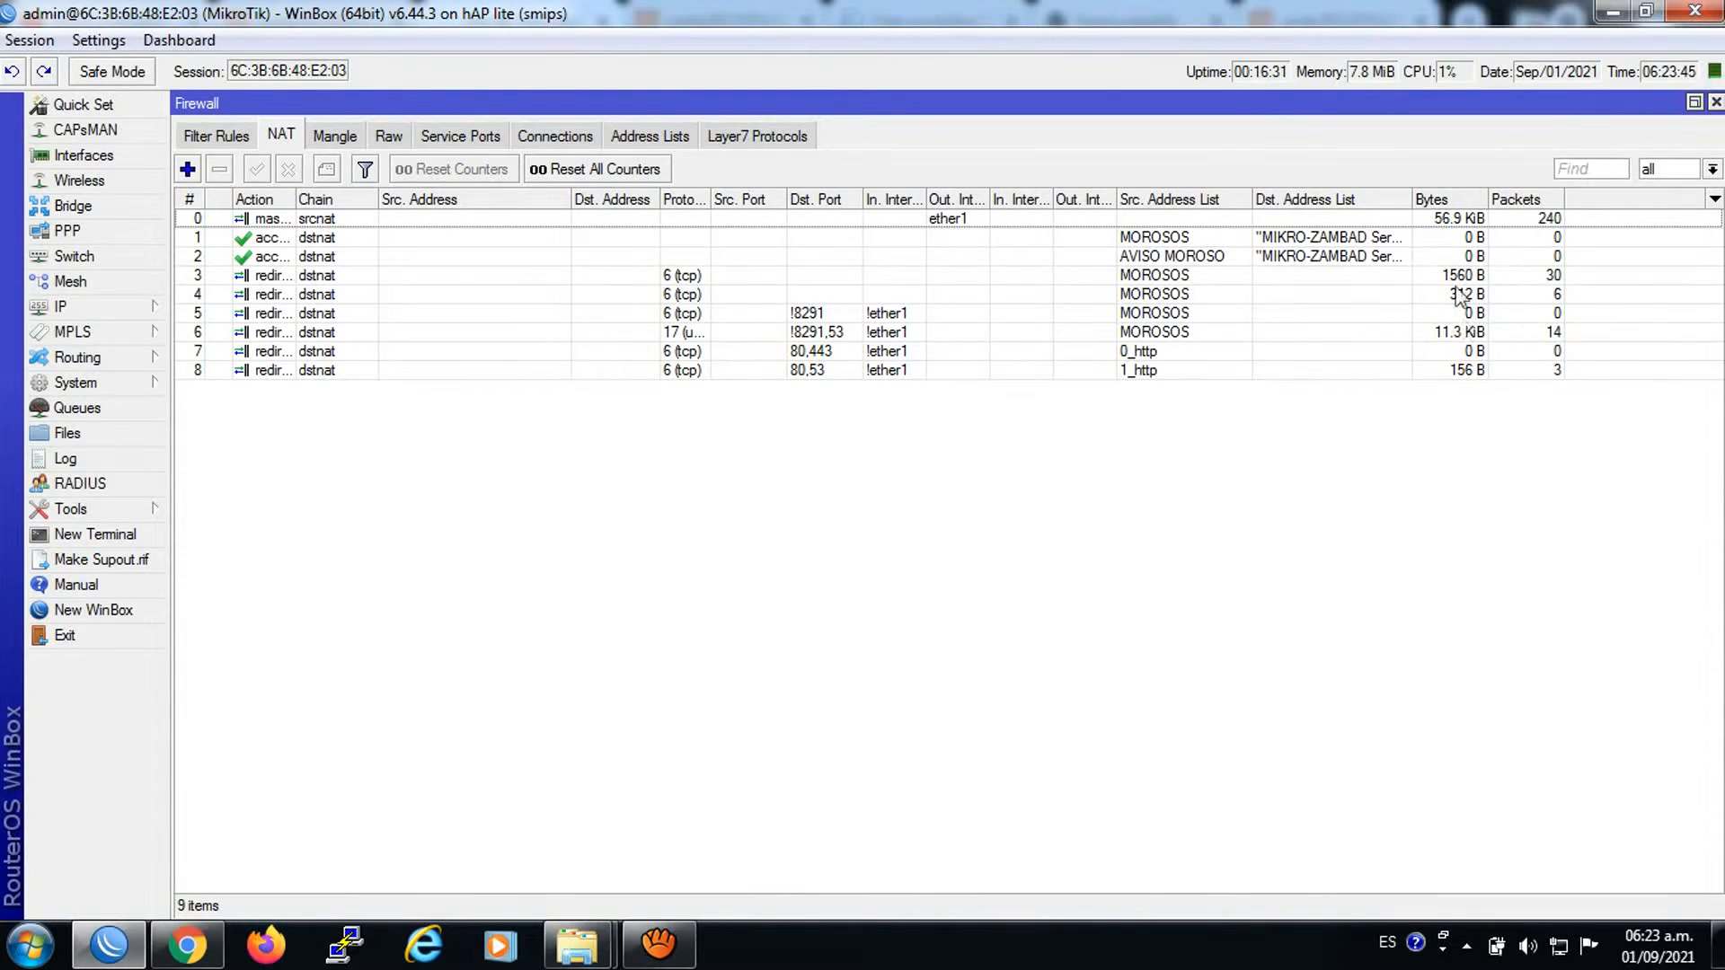
left_click(187, 945)
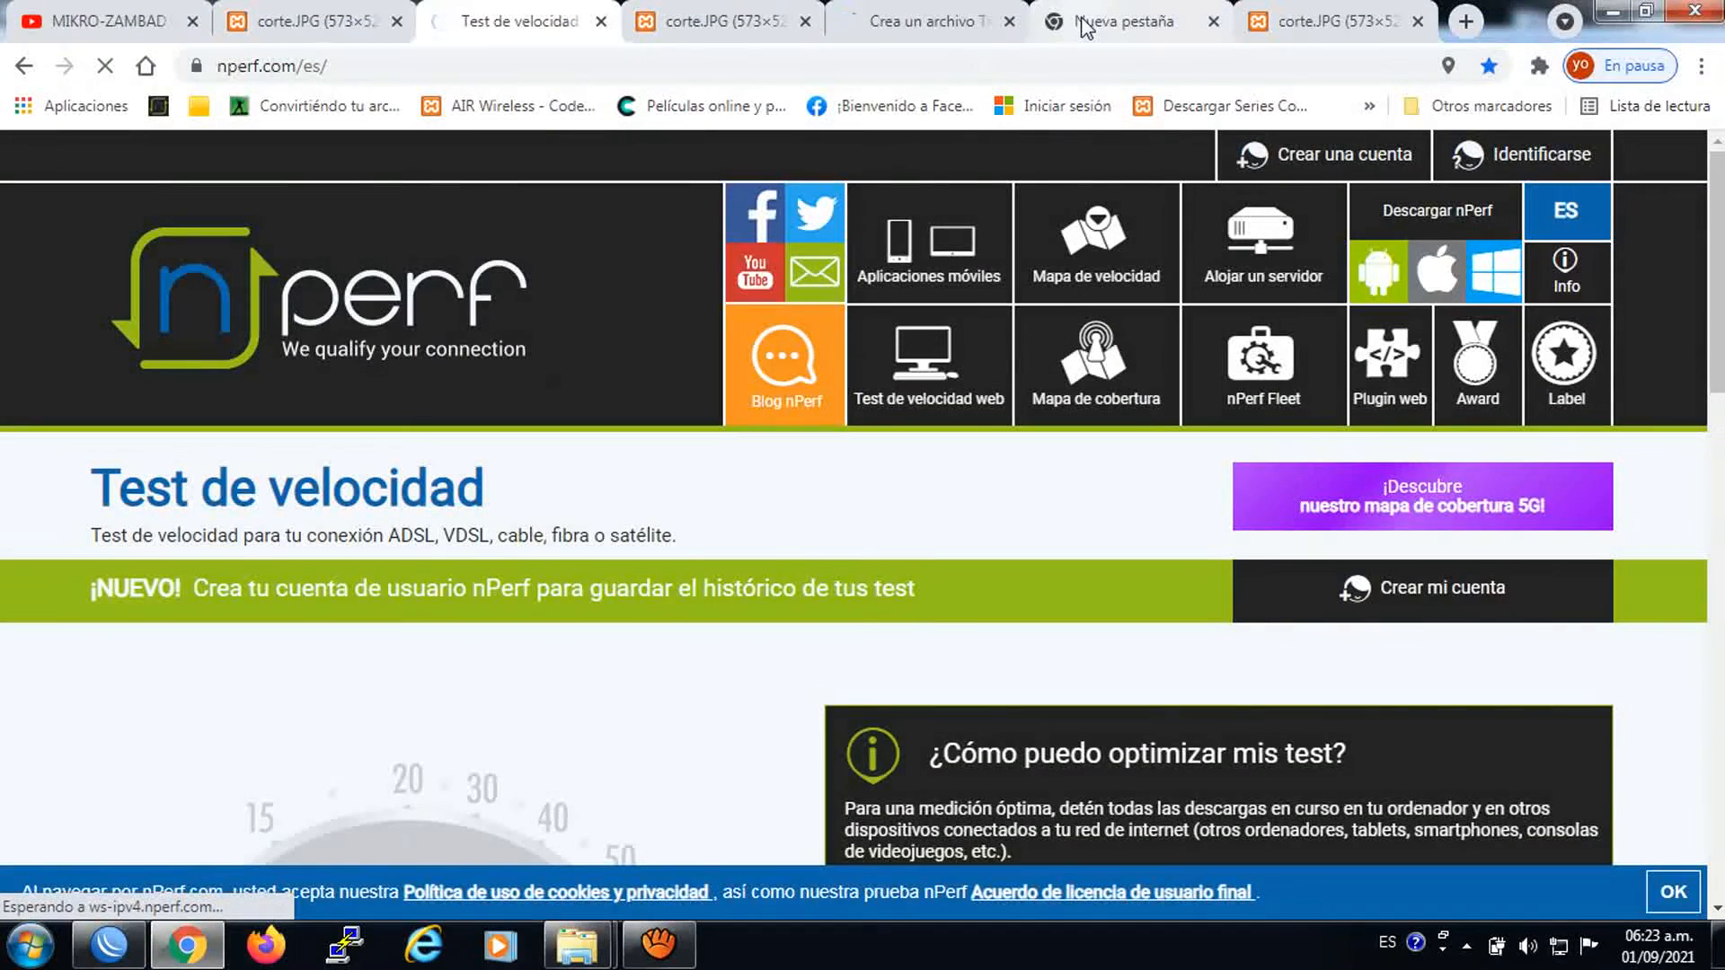
left_click(948, 20)
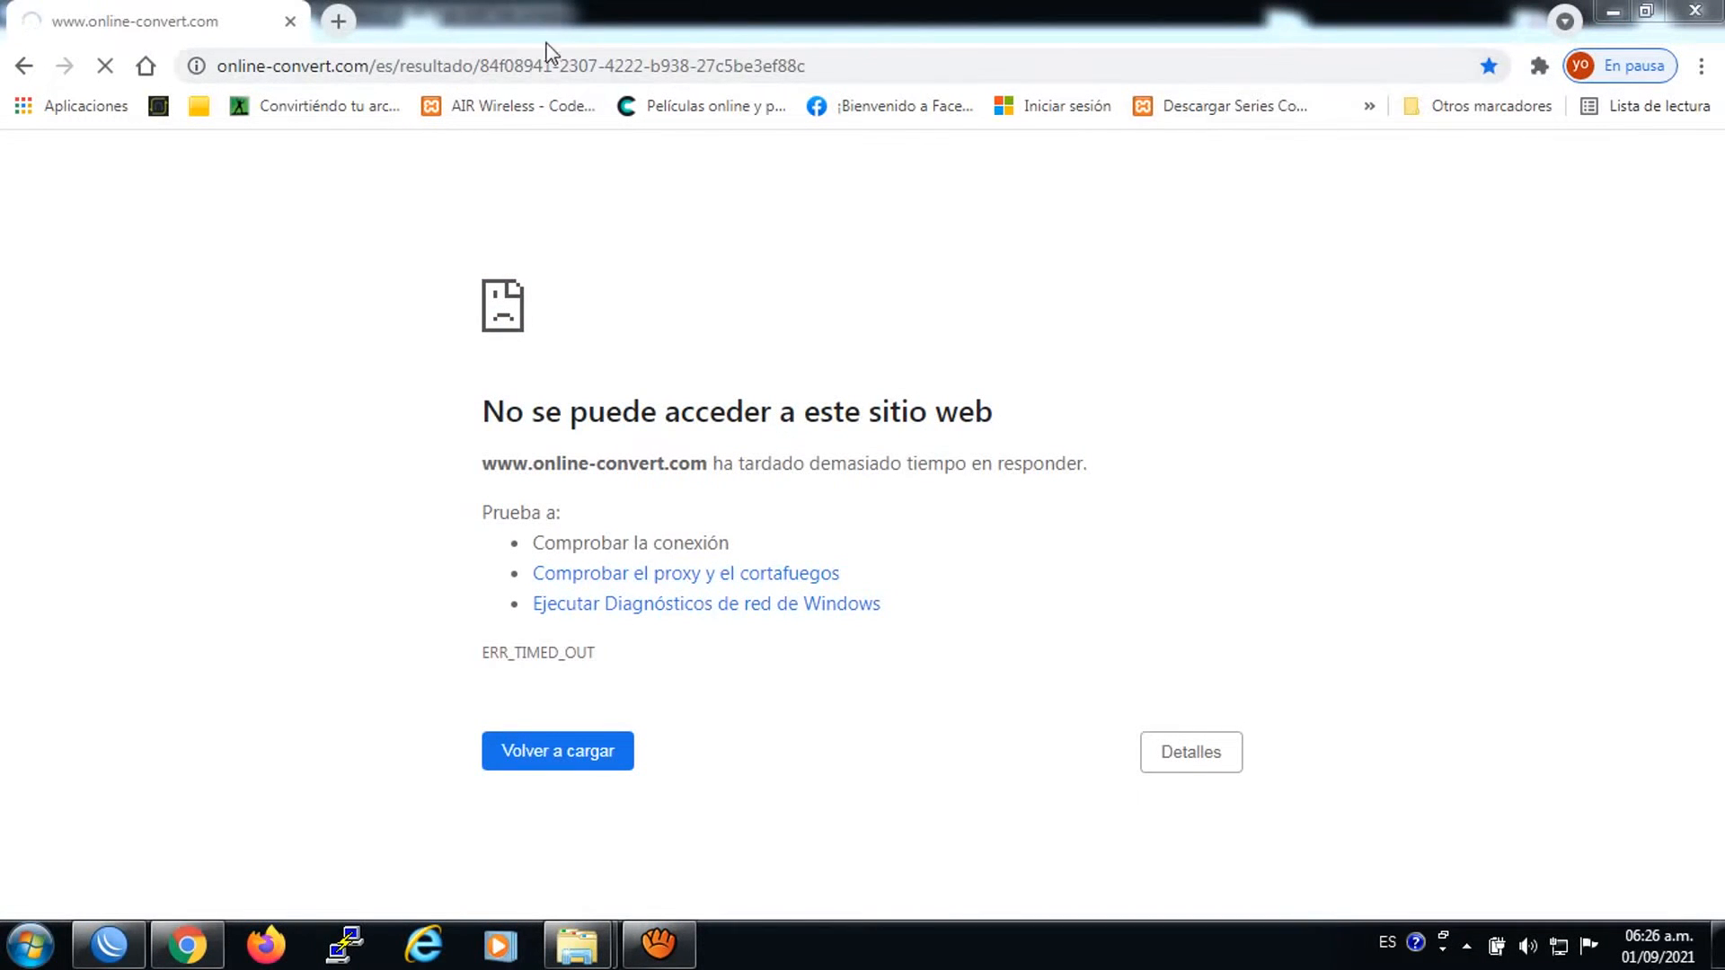
Step: Load the AIR Wireless, online-convert and Facebook bookmarks in new tabs to confirm each shows the suspension image
left_click(351, 25)
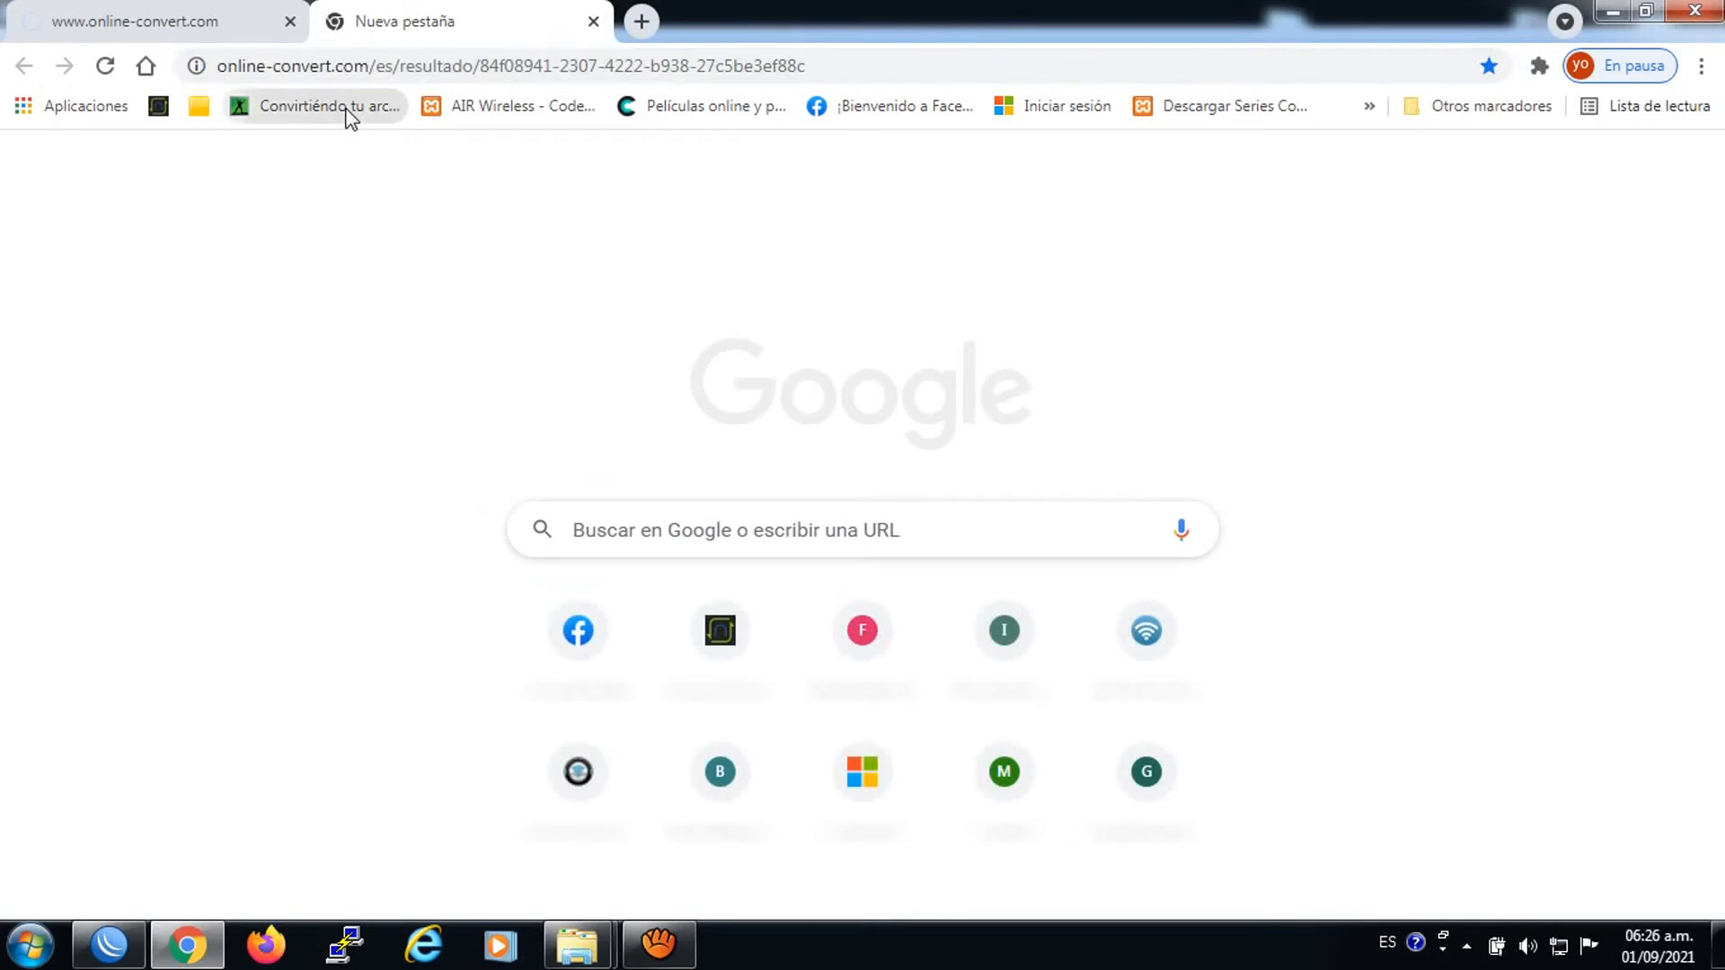
left_click(641, 21)
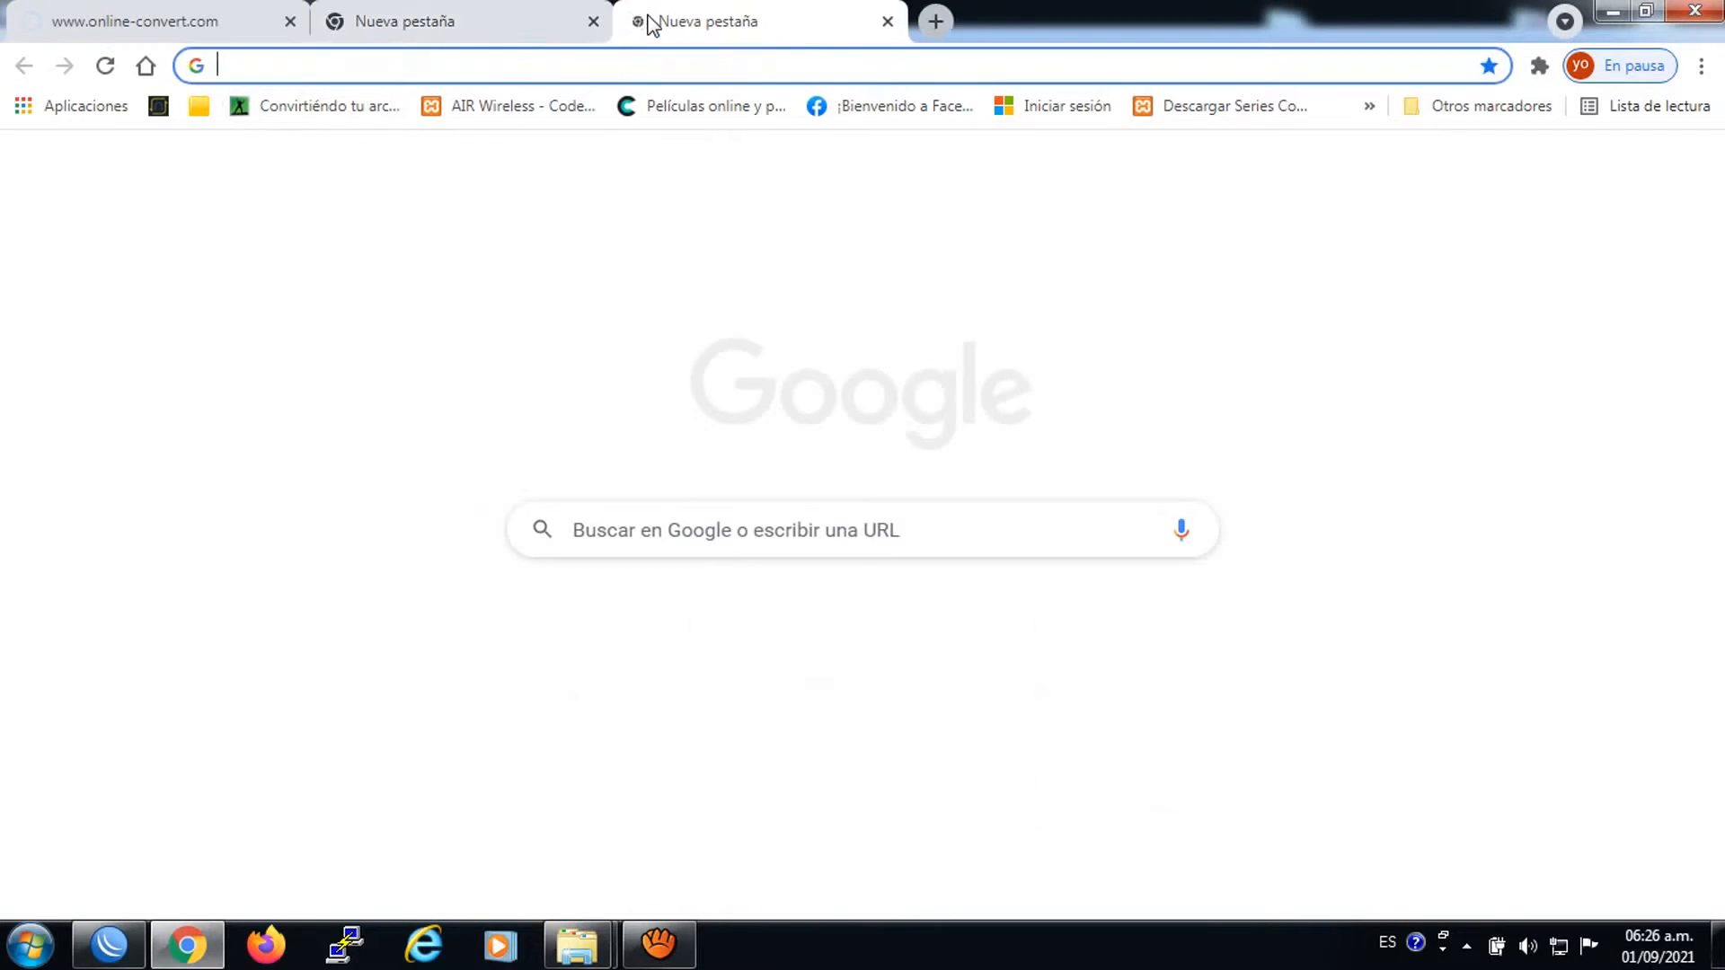
left_click(485, 105)
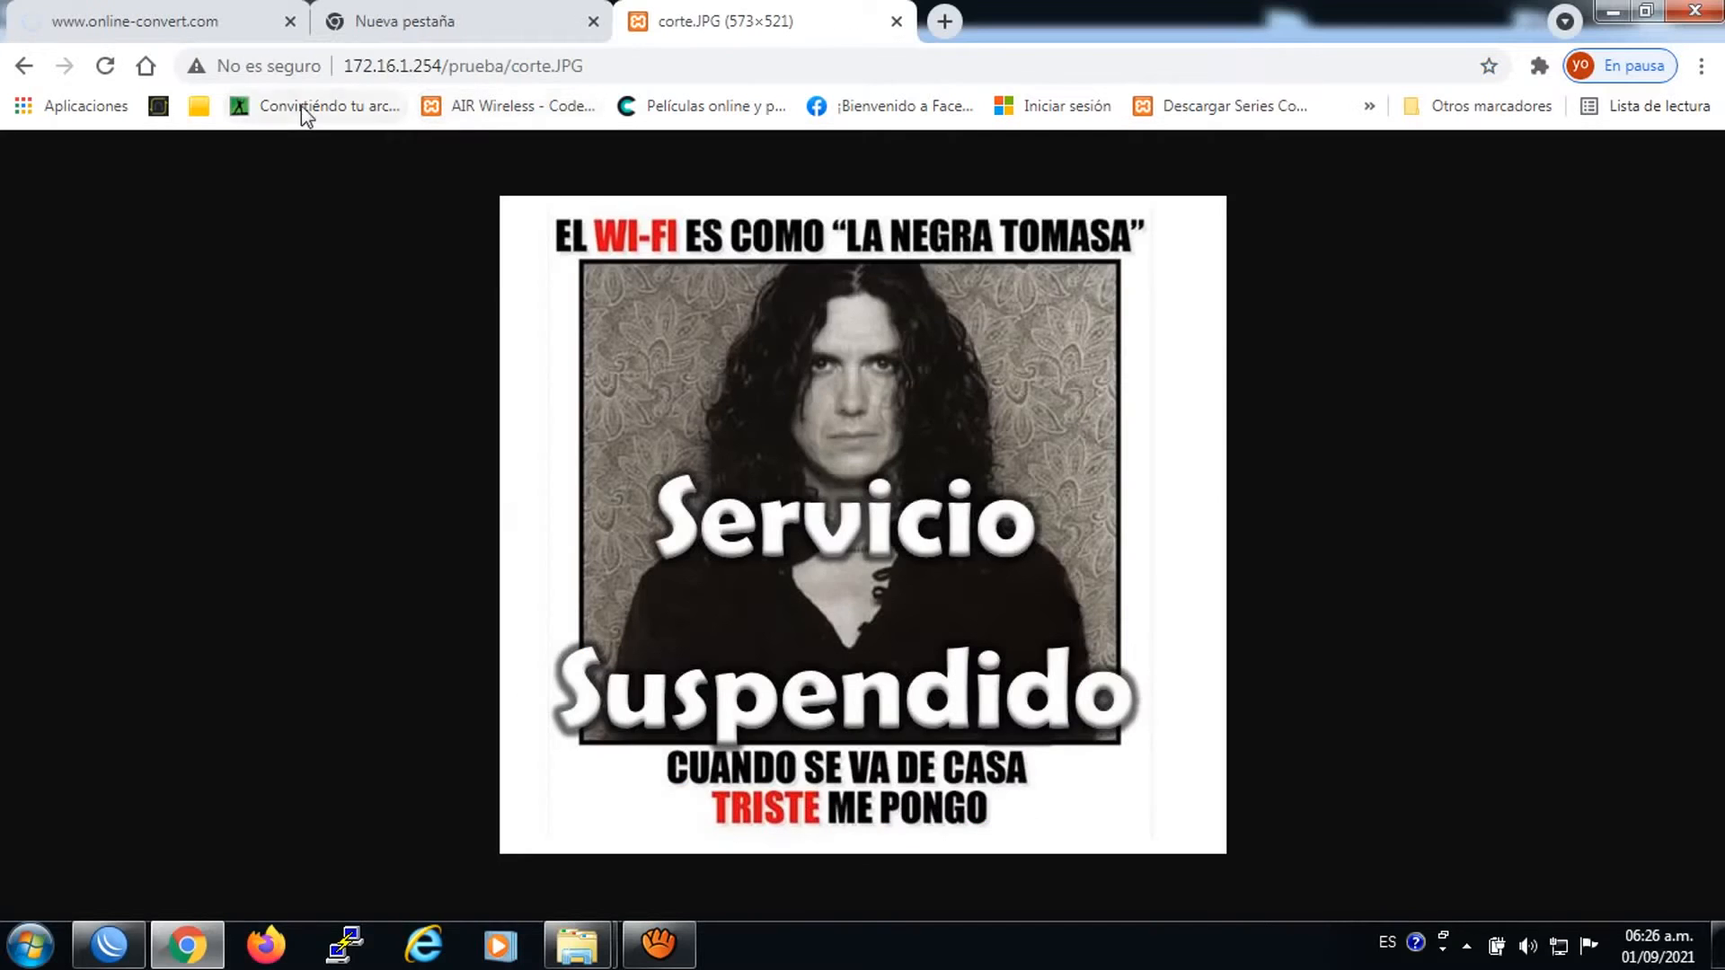
left_click(944, 20)
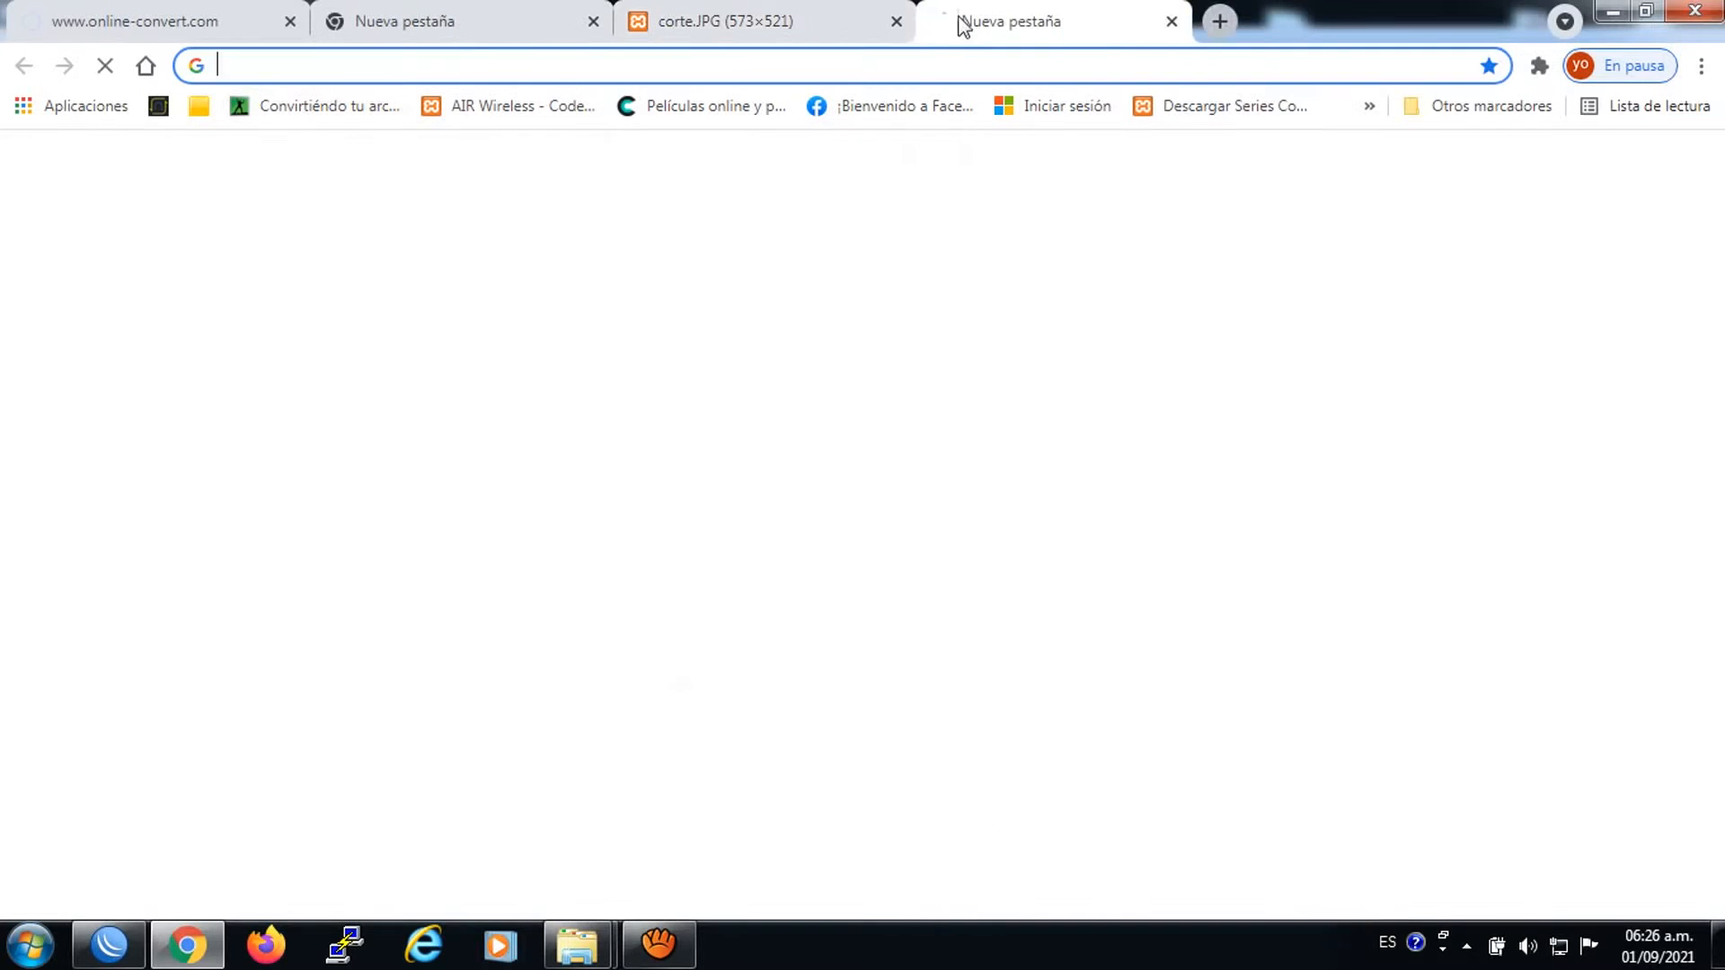
left_click(322, 105)
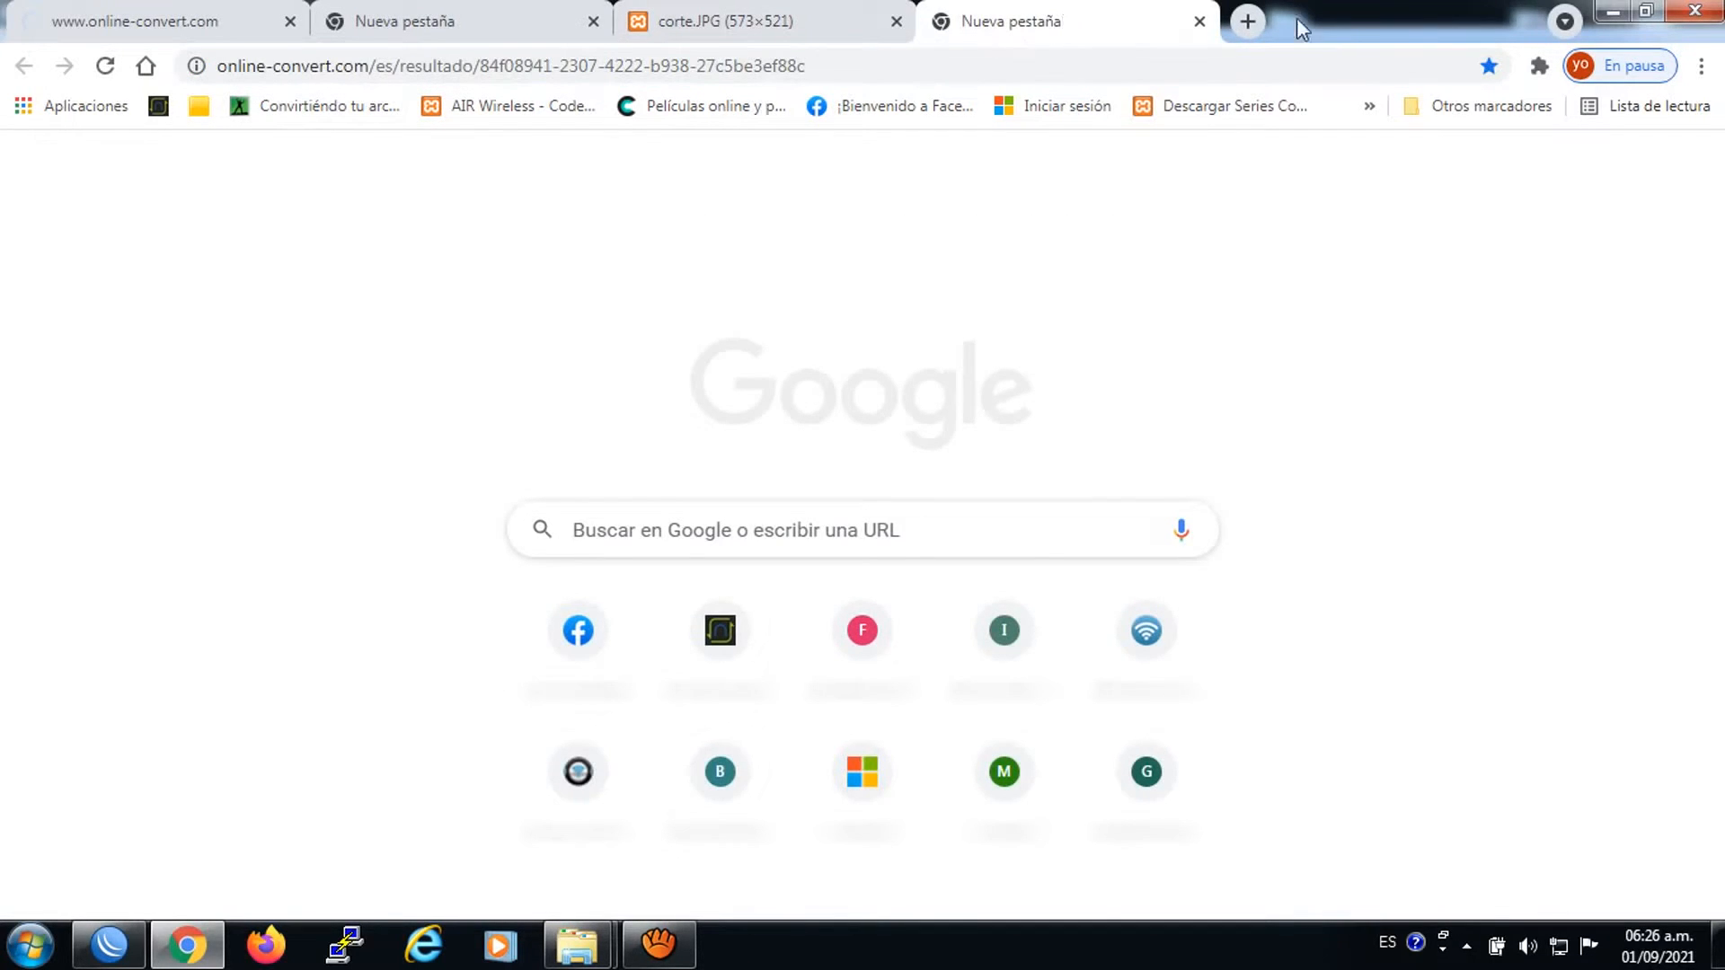
left_click(1250, 22)
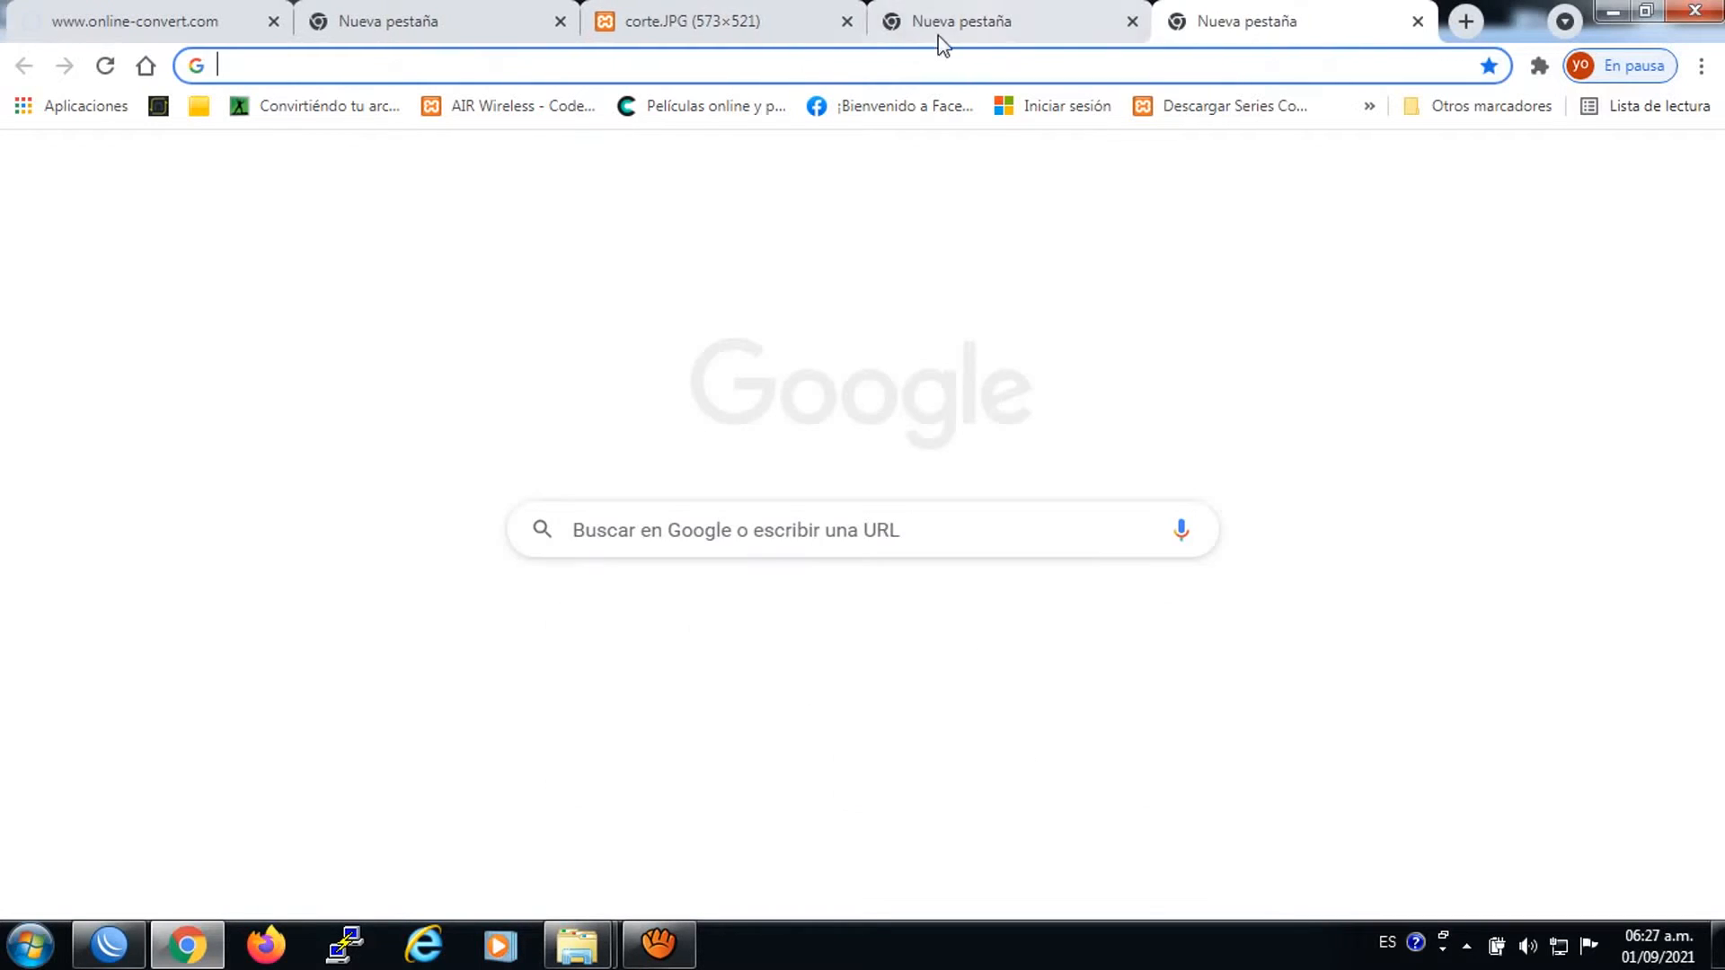
left_click(879, 105)
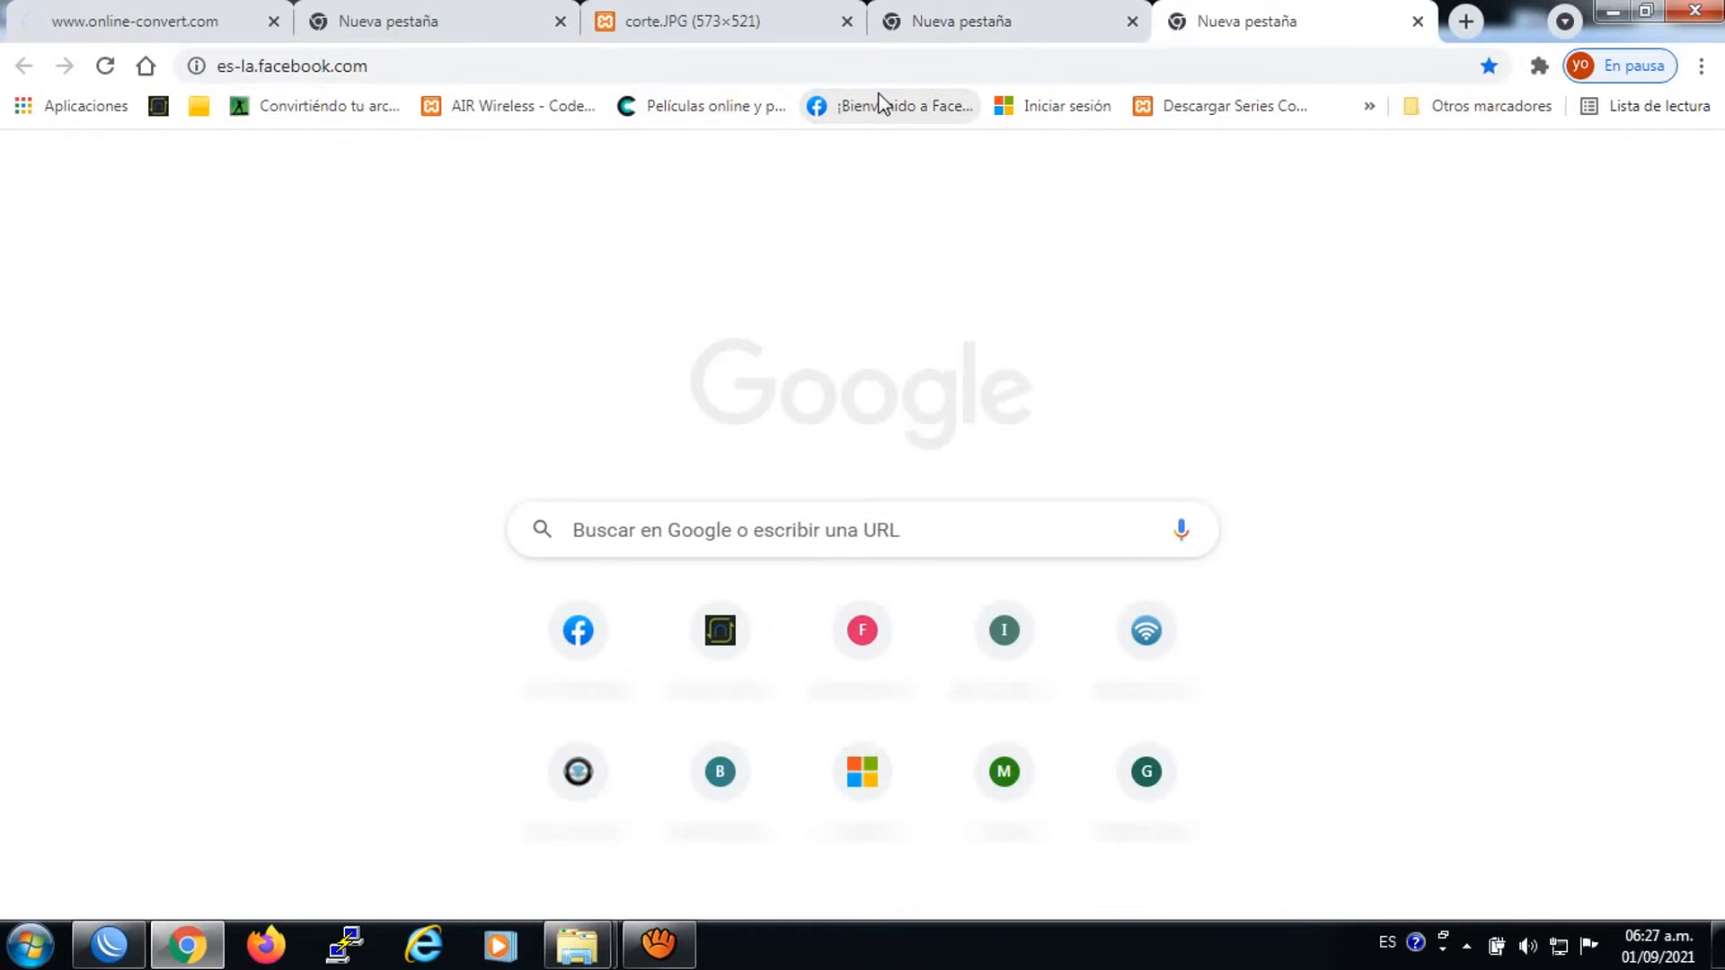
Step: Test two more bookmarked sites and the YouTube app, each redirected to 172.16.1.254/prueba/corte.JPG
left_click(1454, 22)
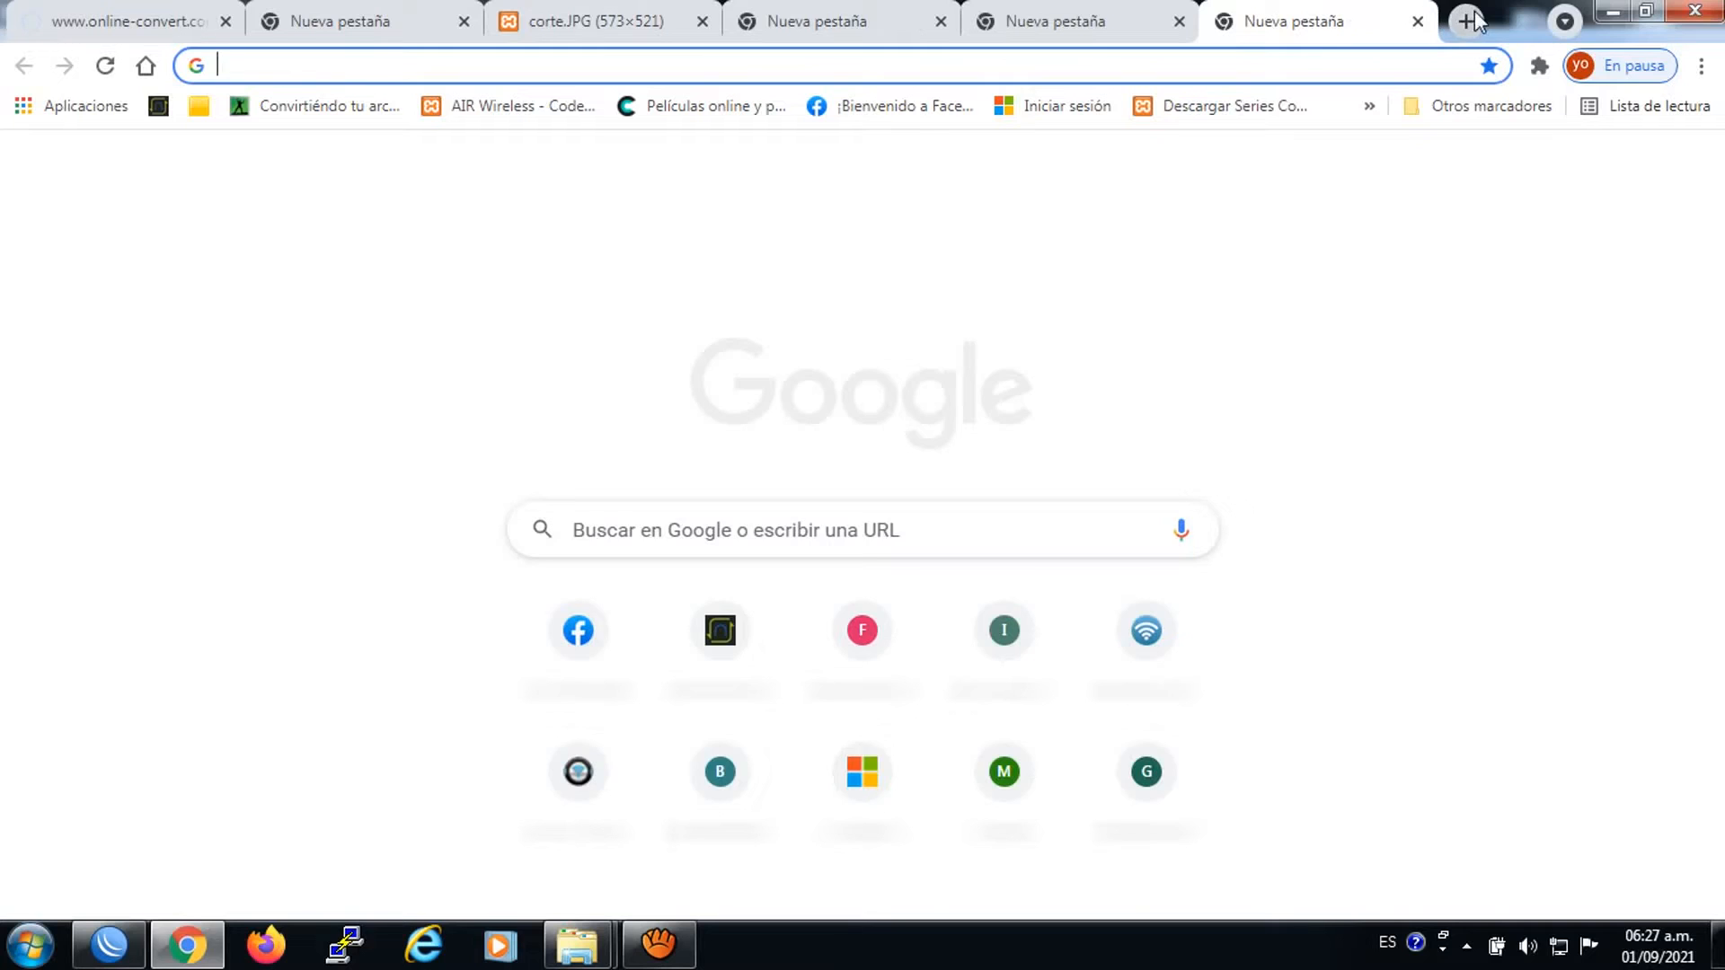
left_click(1202, 106)
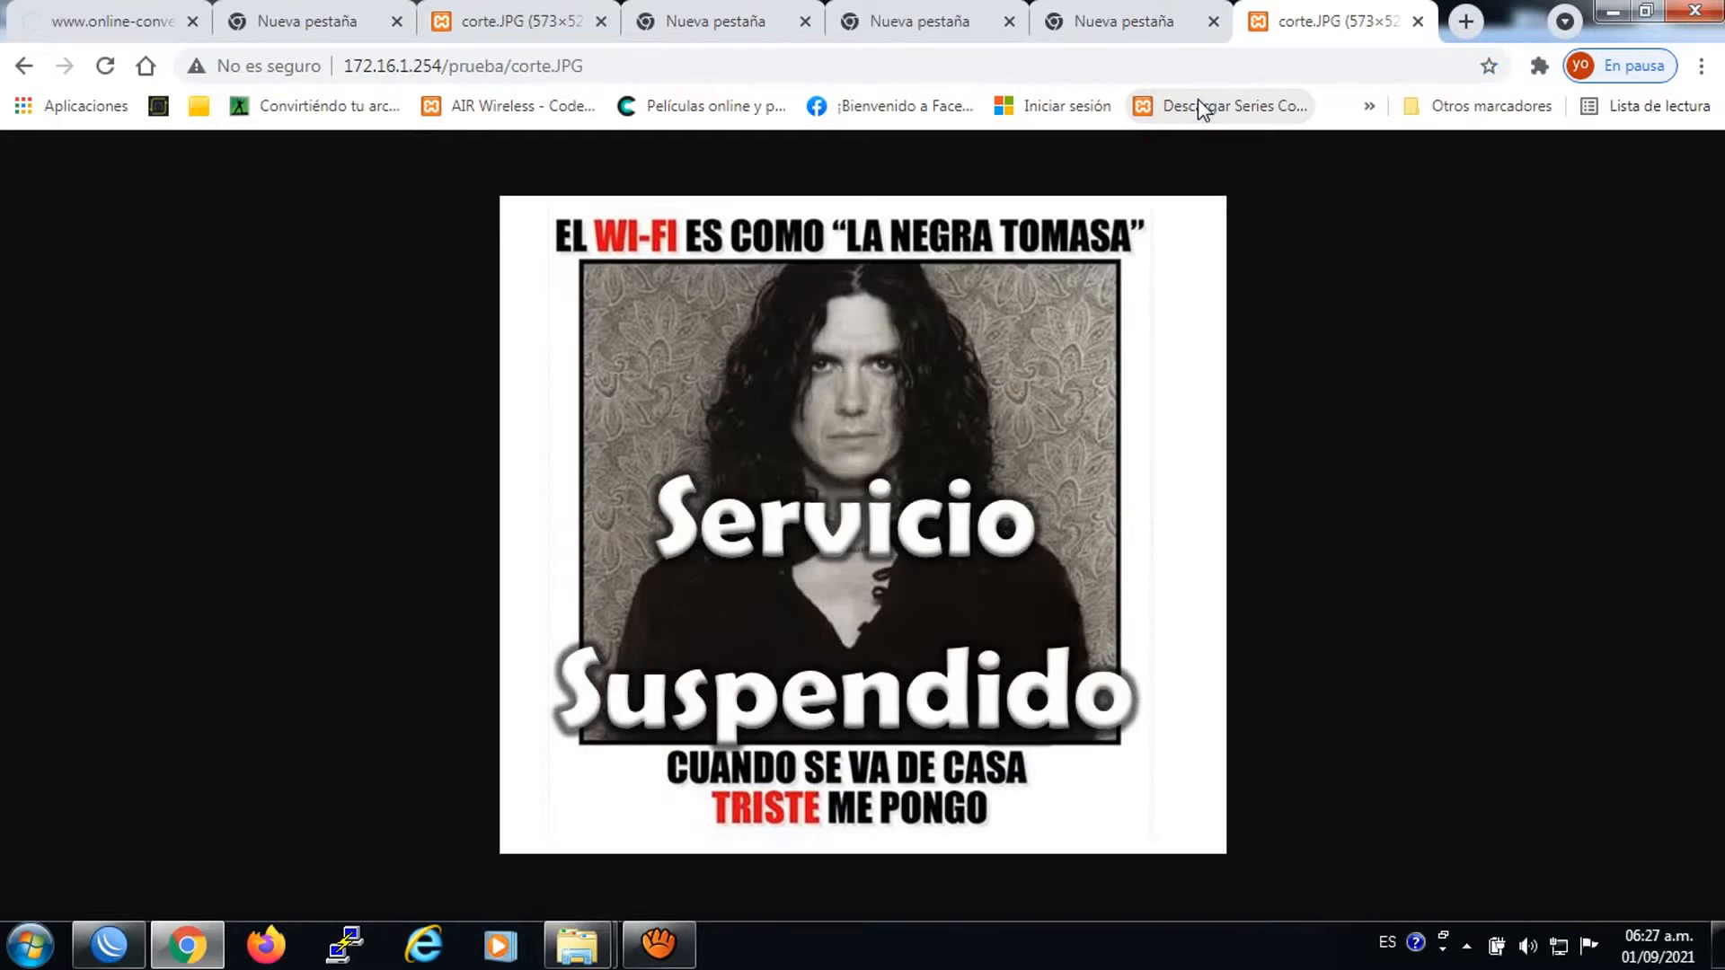
left_click(469, 16)
left_click(1466, 21)
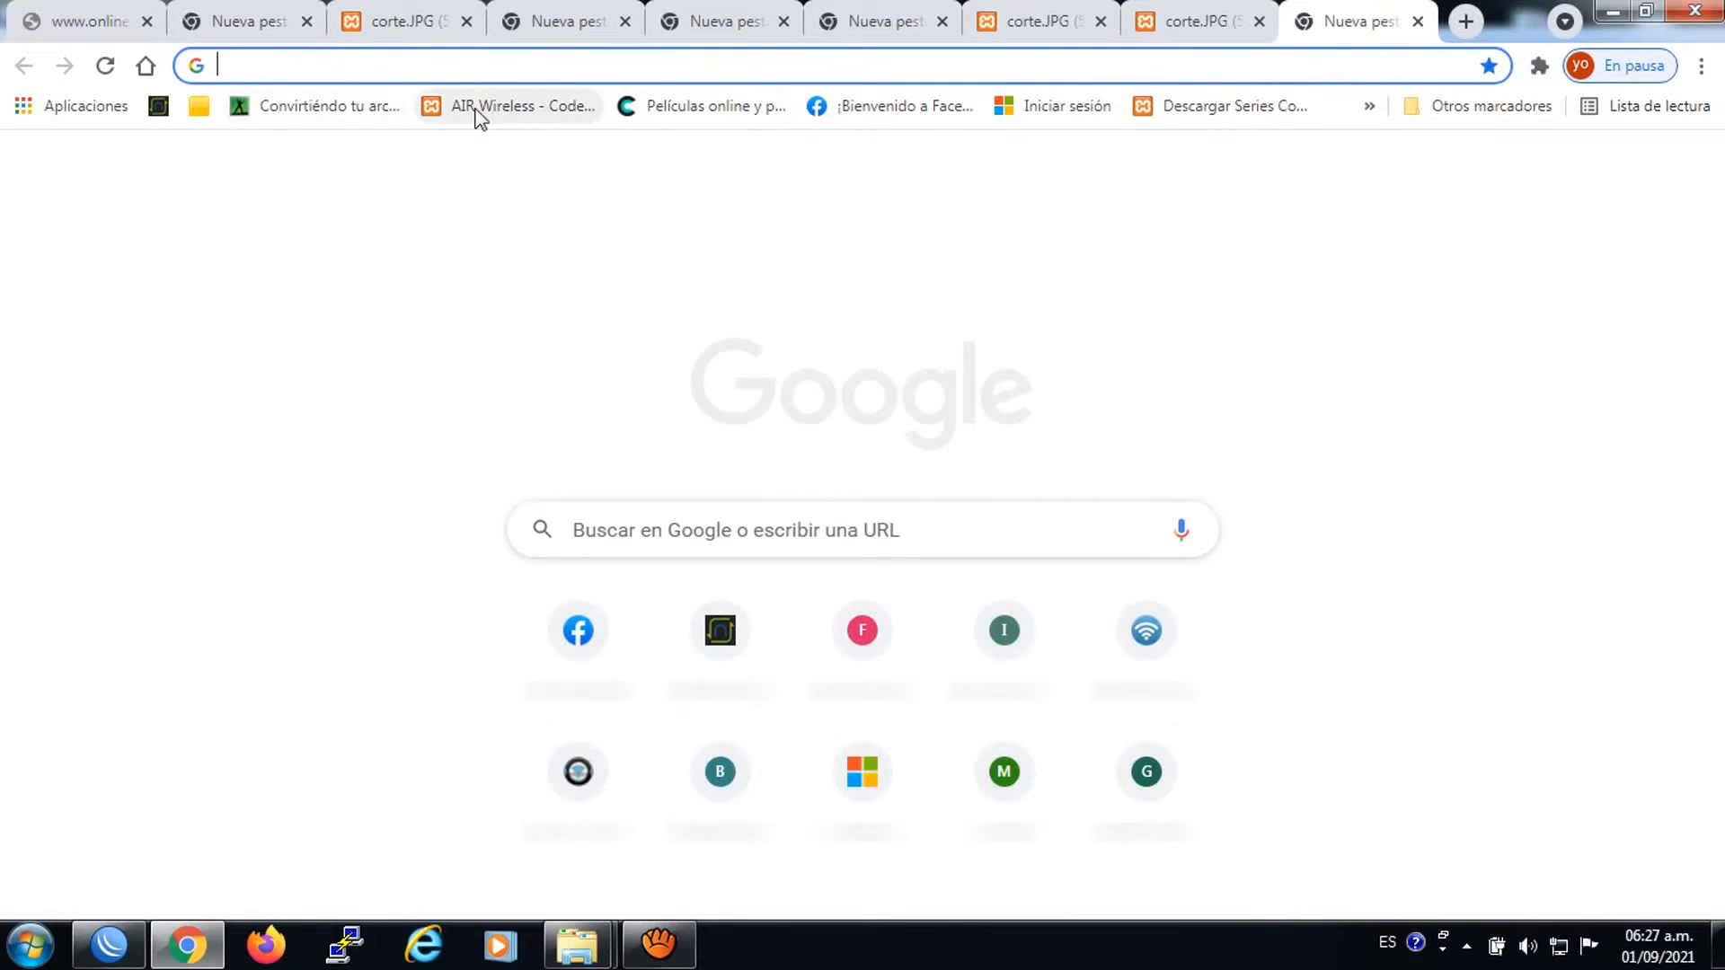
left_click(552, 108)
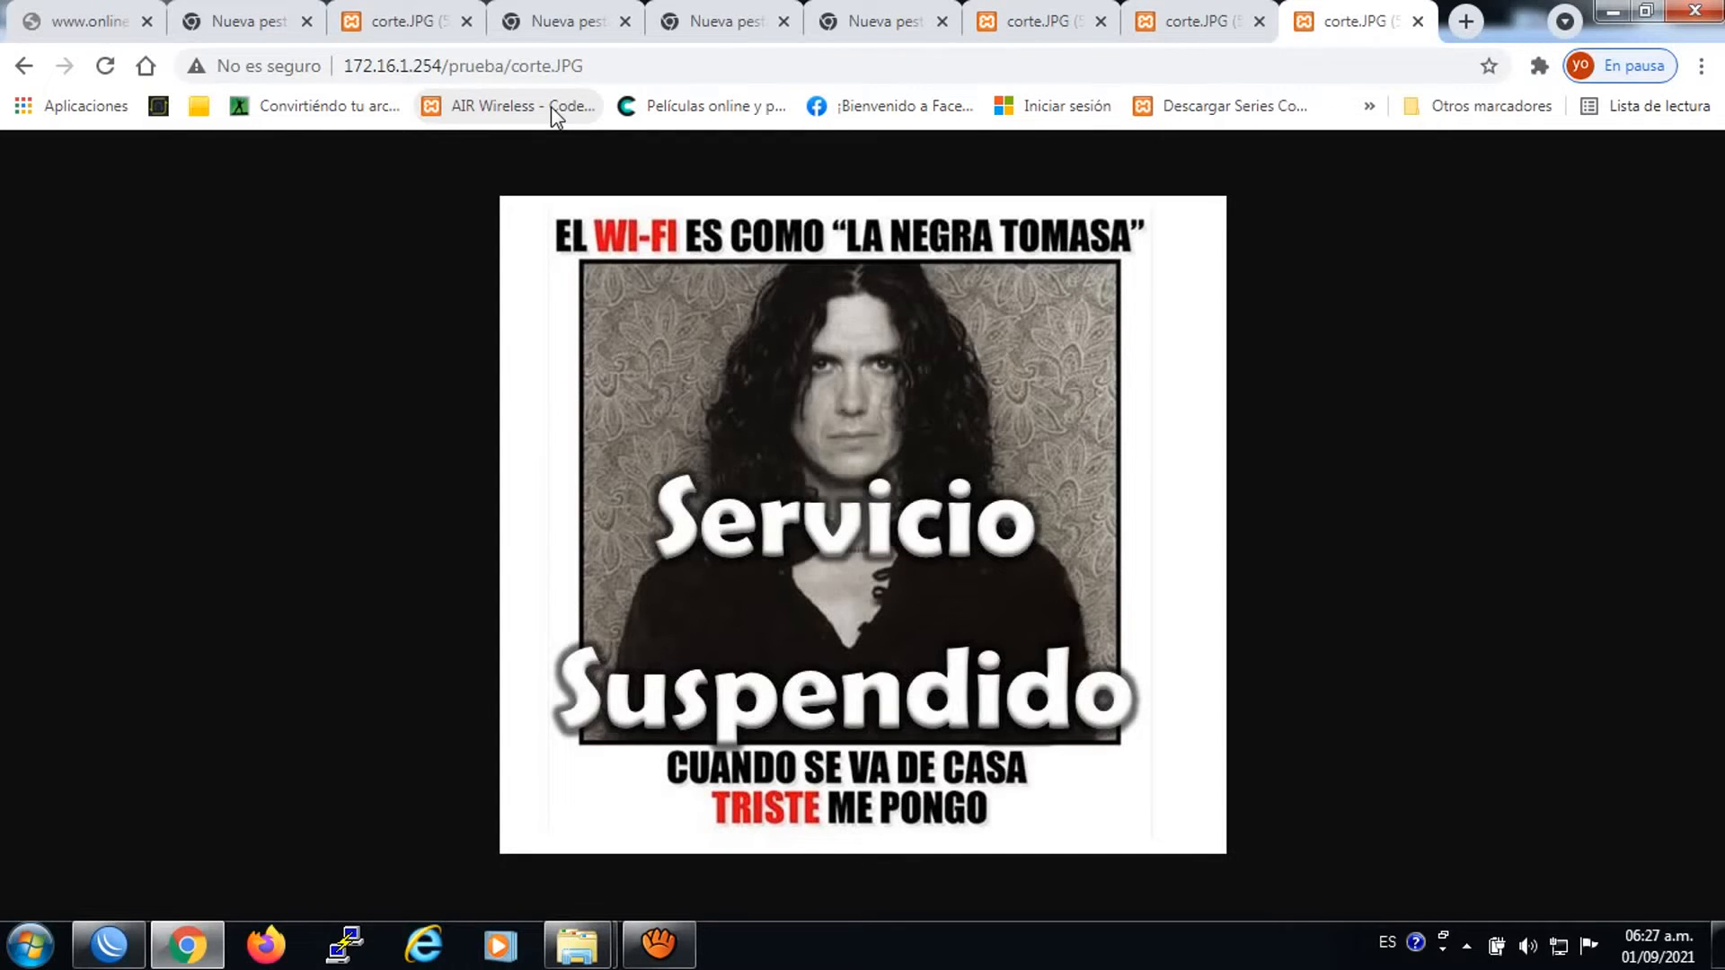
left_click(1466, 20)
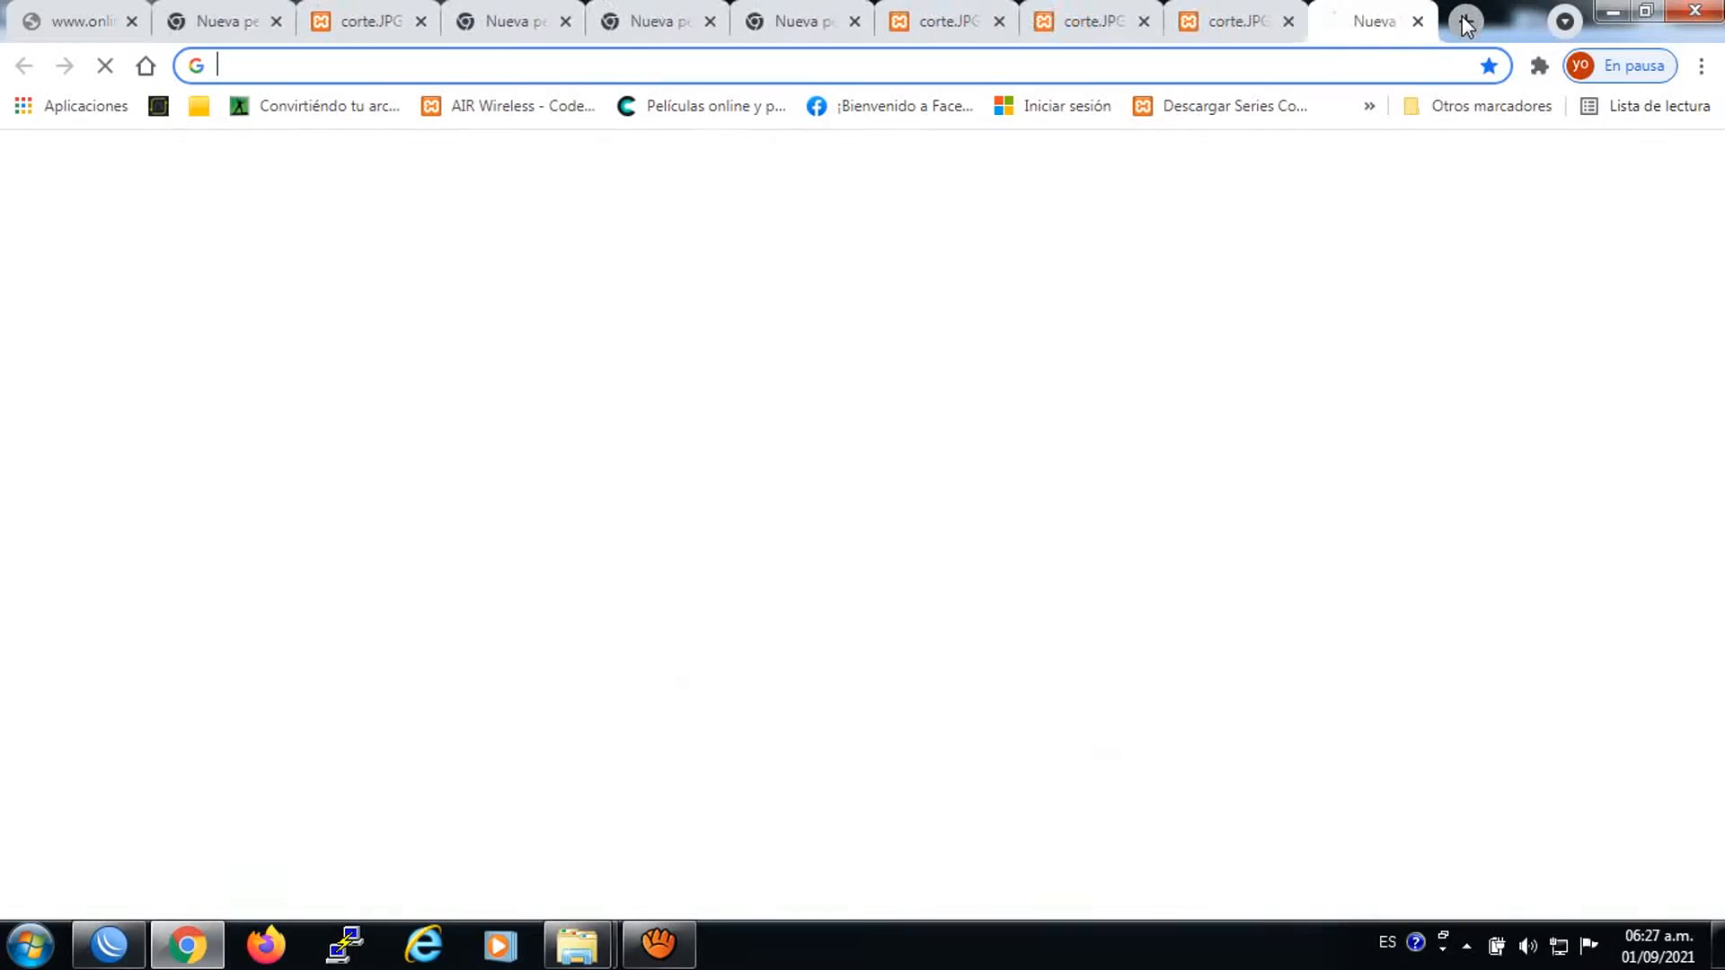
left_click(81, 108)
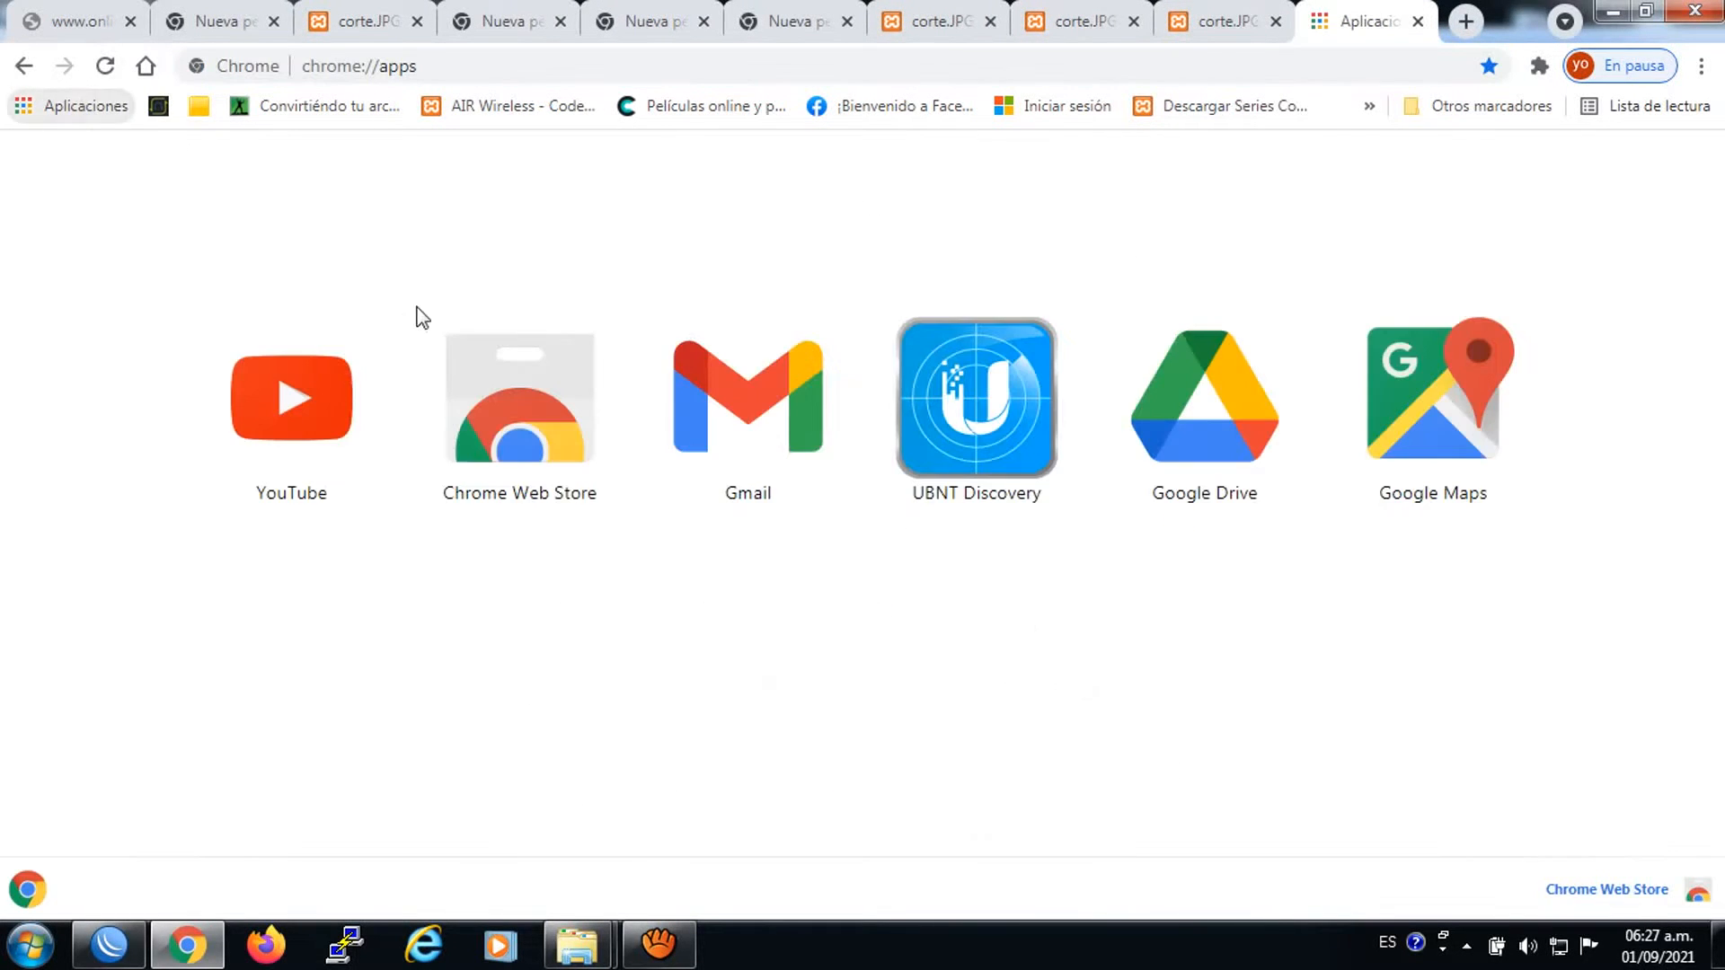
left_click(310, 416)
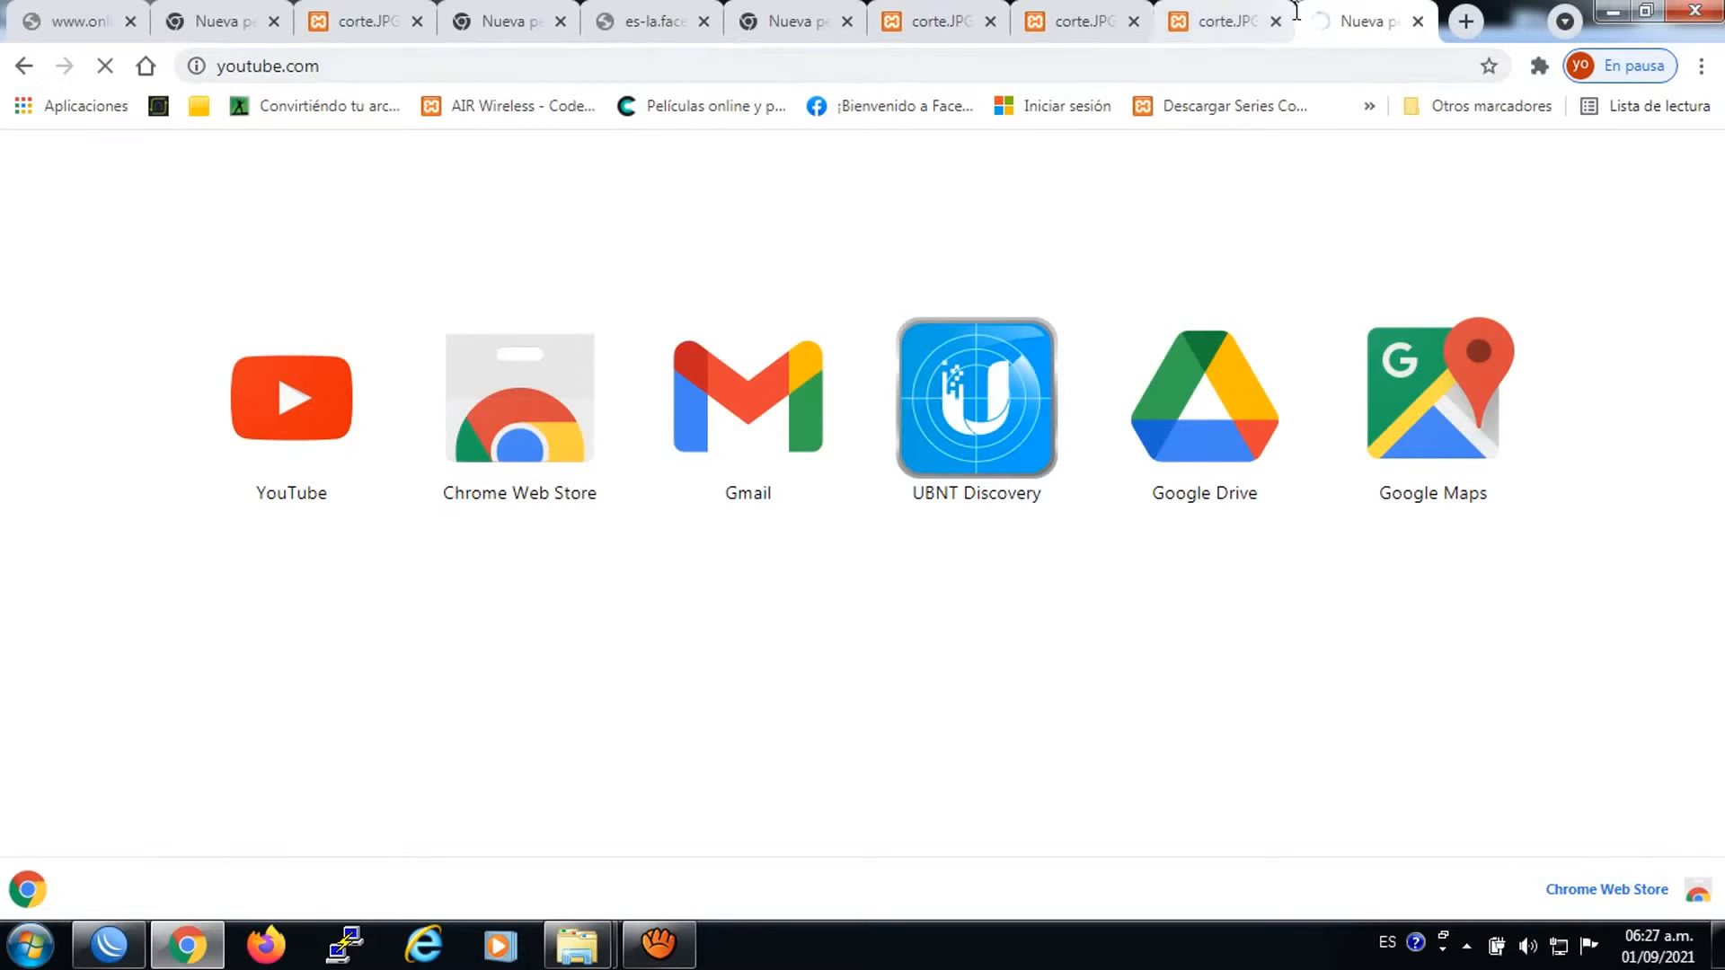
left_click(109, 945)
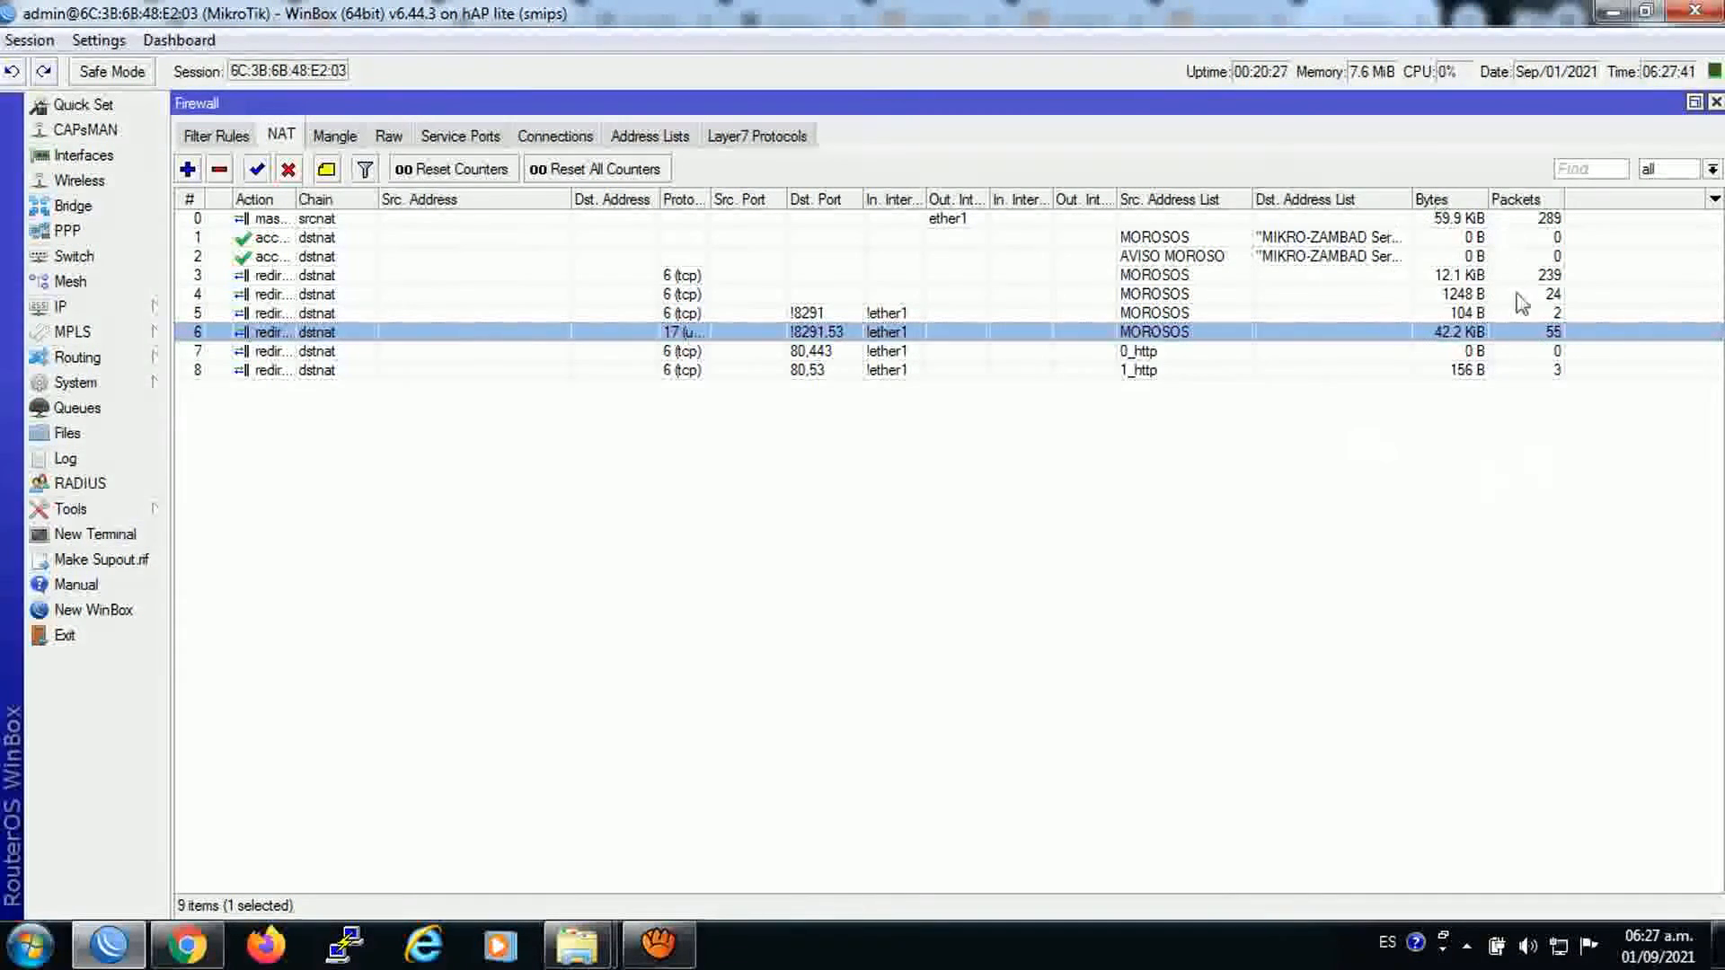
Step: Close Chrome and delete the 172.16.1.254 entry from the MOROSOS address list
left_click(204, 956)
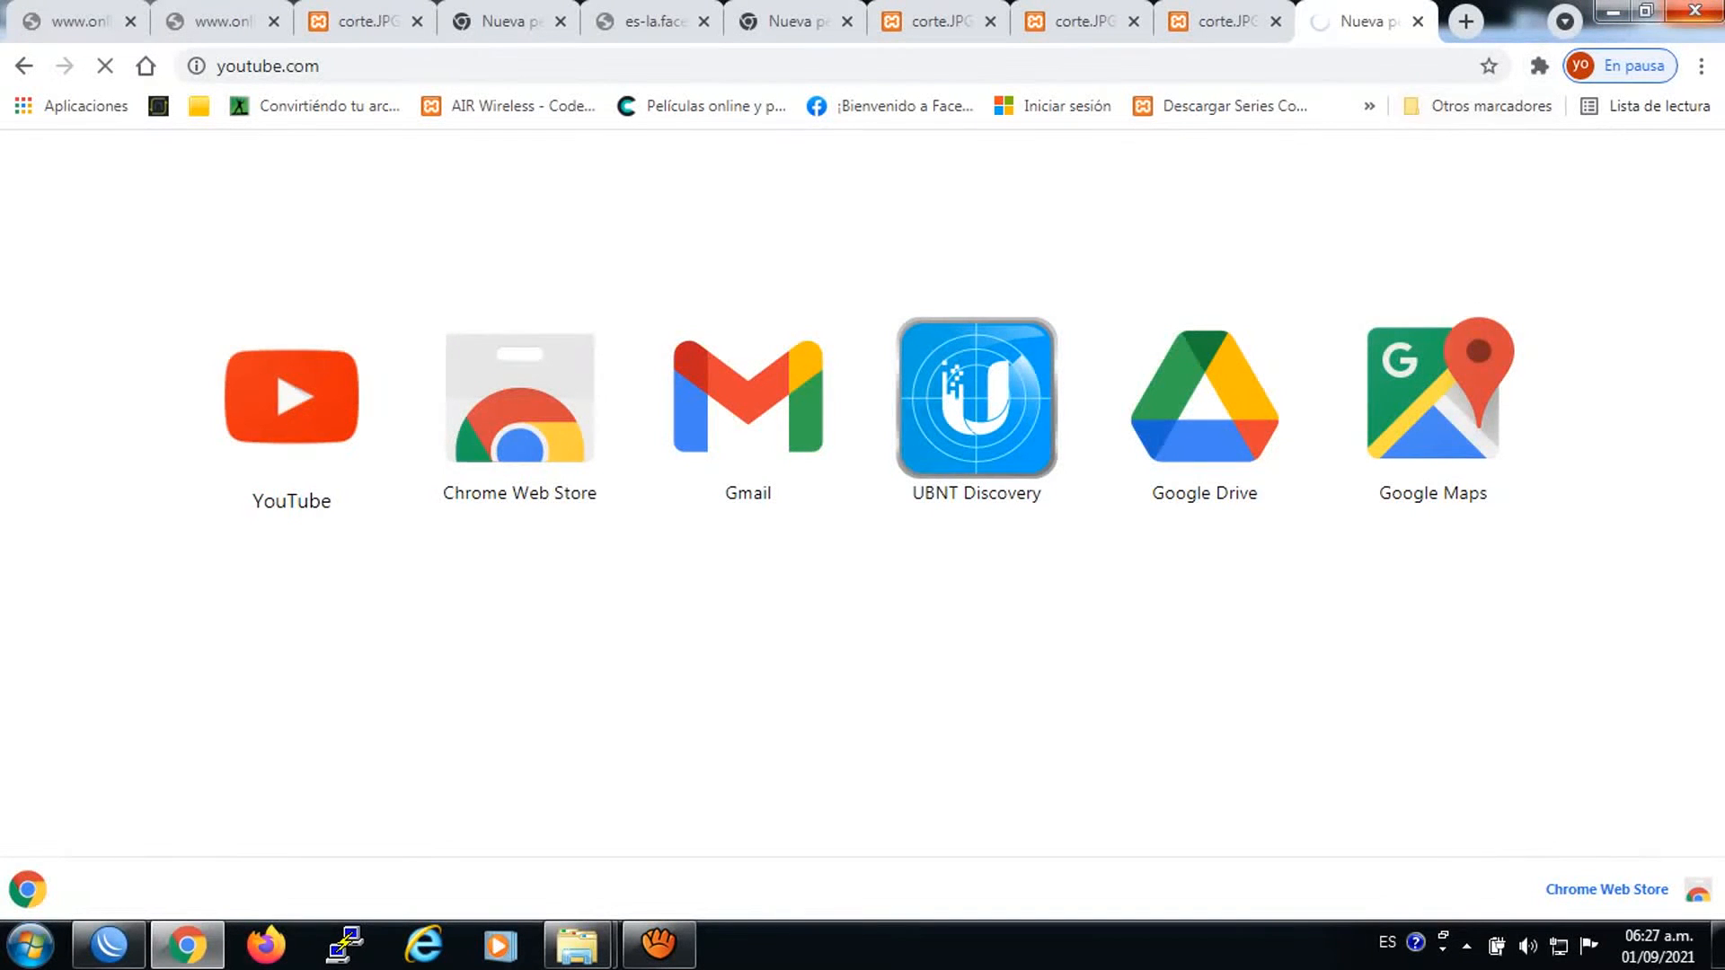
left_click(1695, 11)
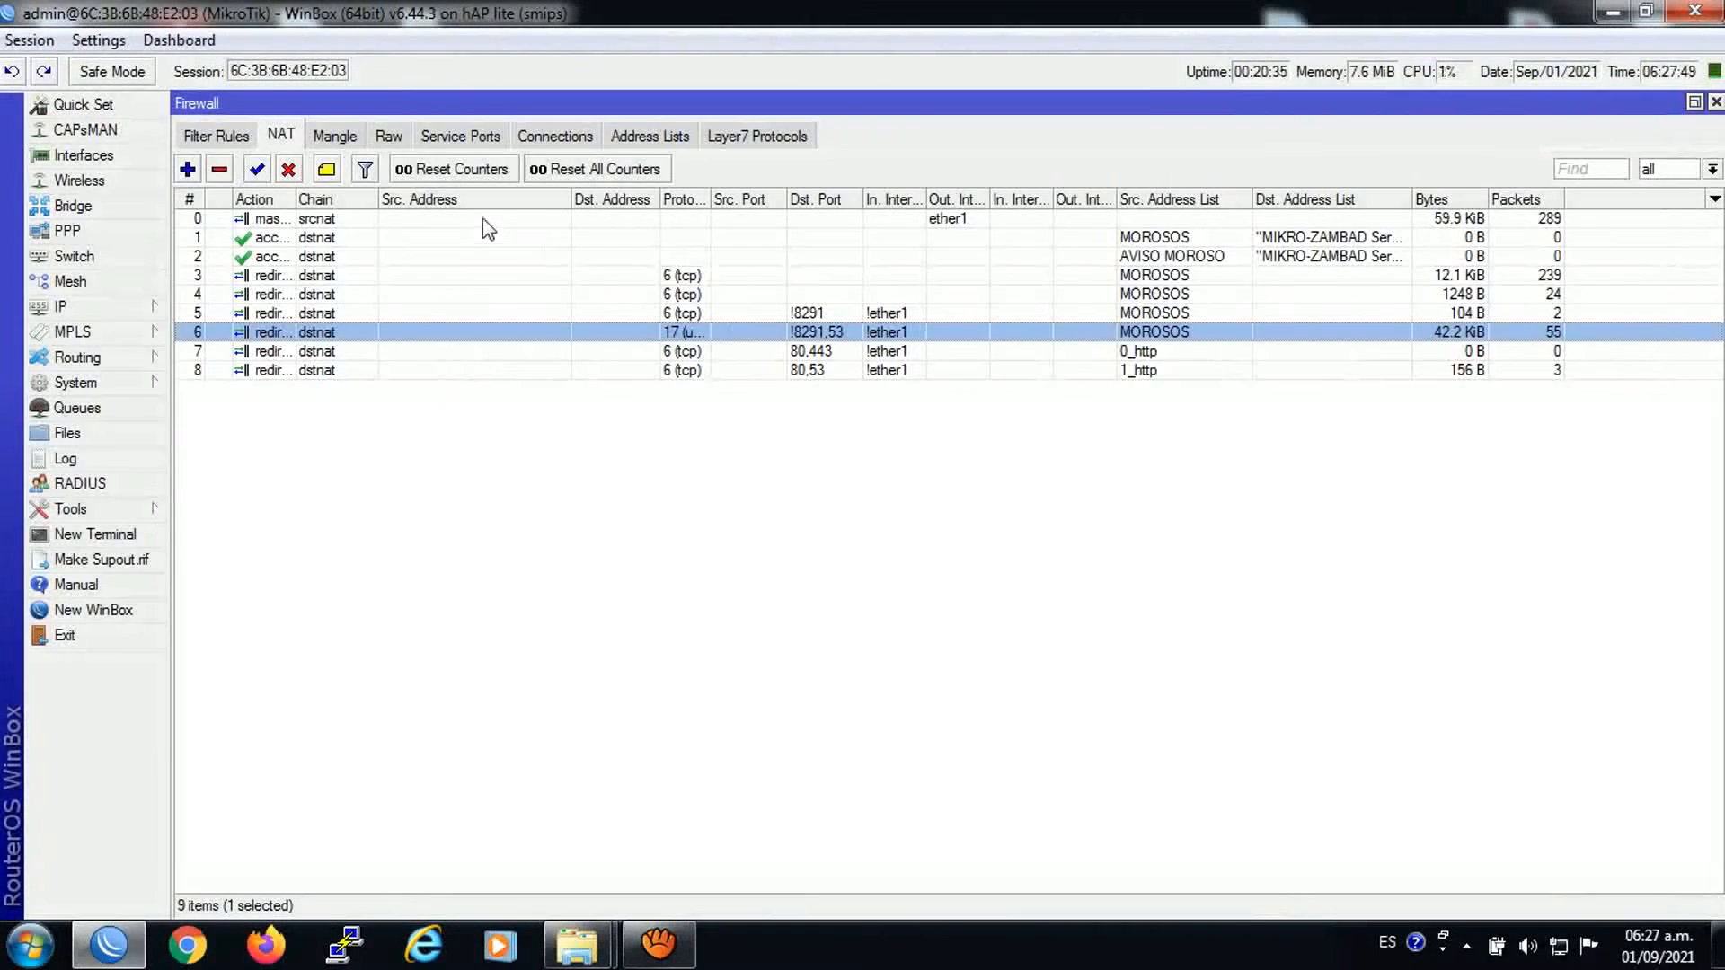
left_click(651, 134)
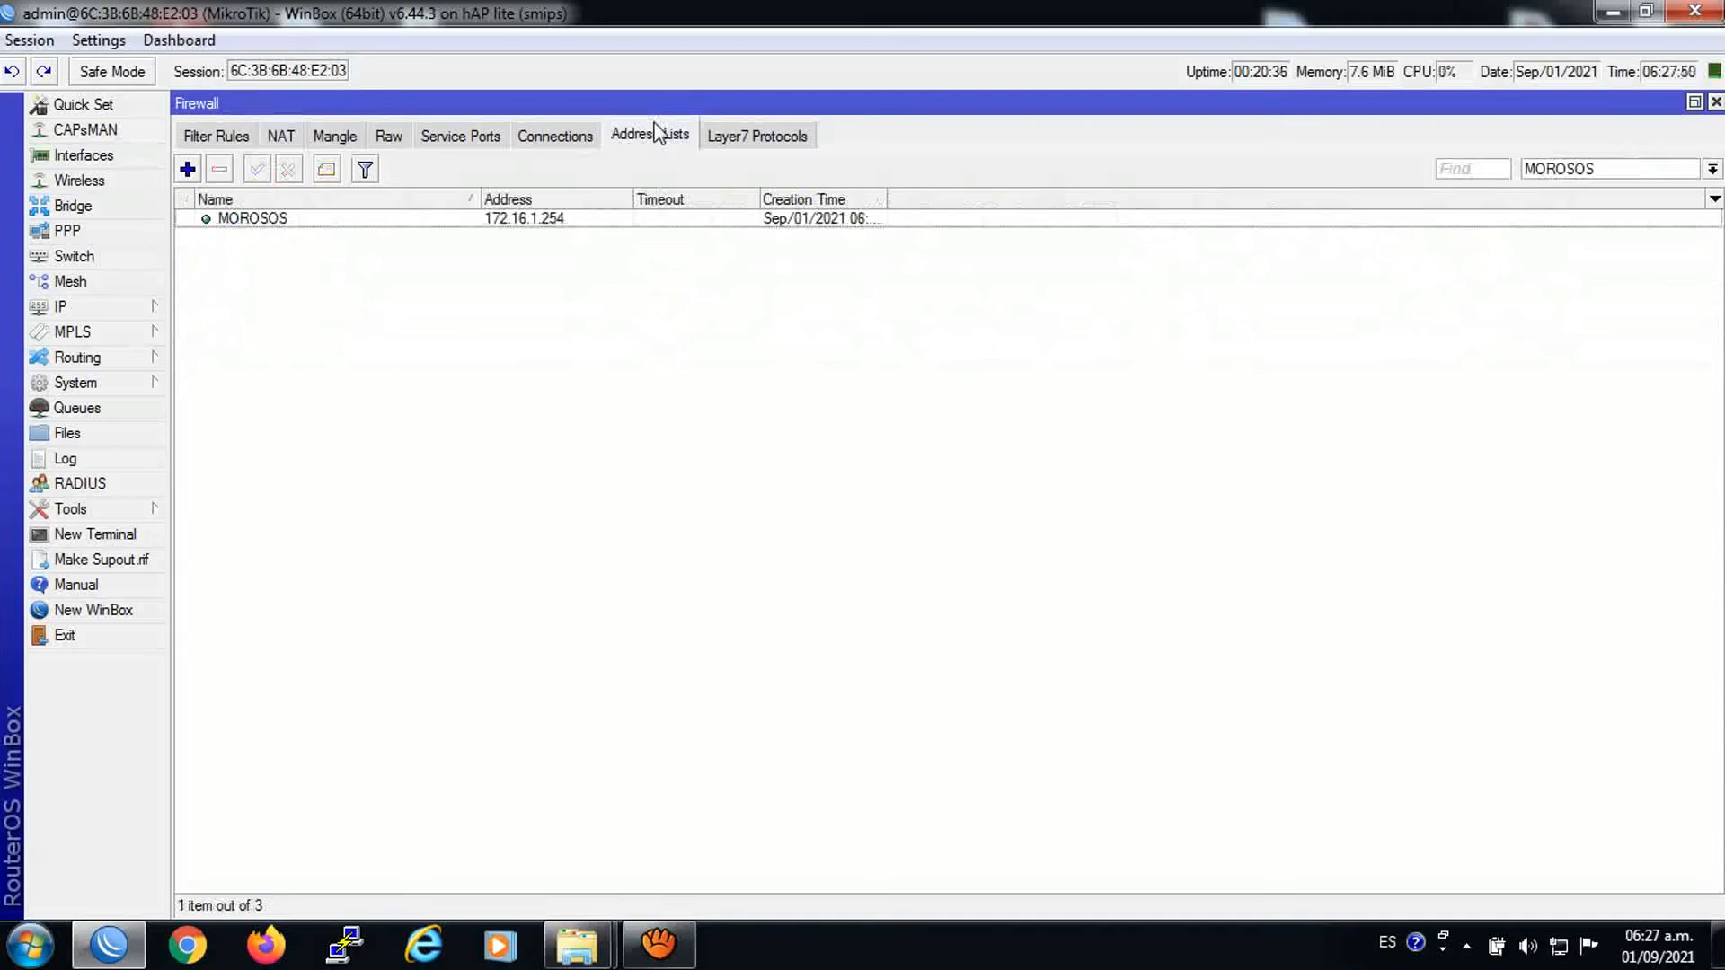
left_click(258, 222)
left_click(220, 170)
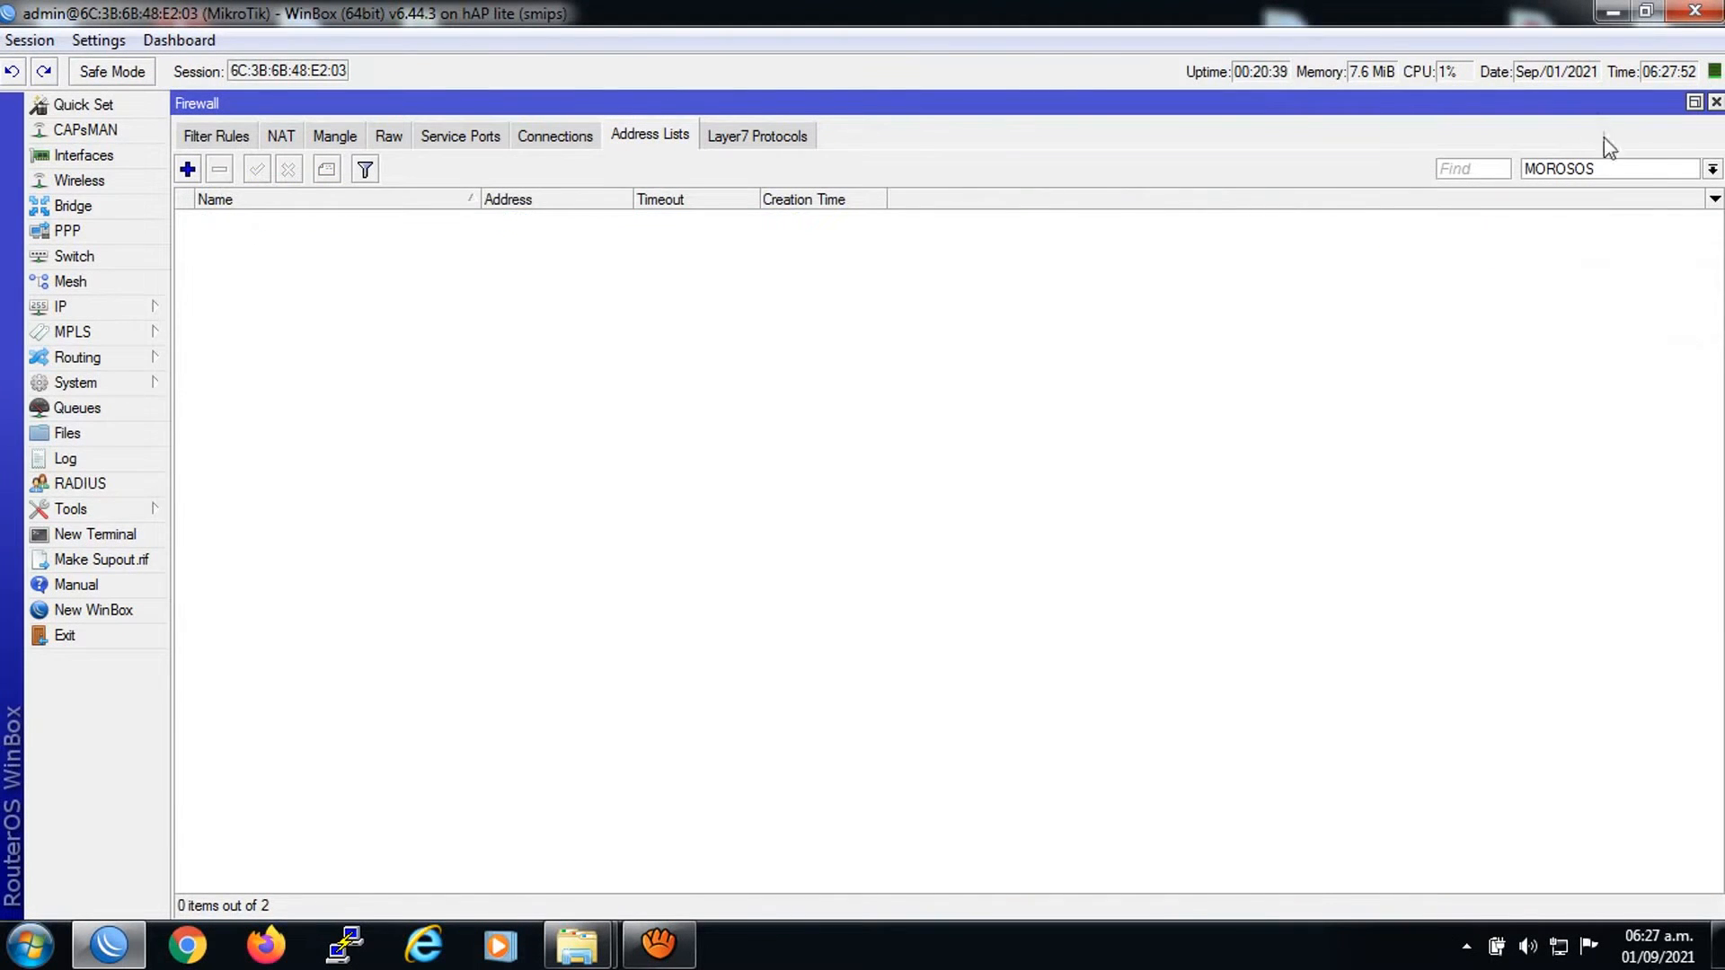
Step: Filter the address lists to AVISO MOROSO to confirm it is empty, then return to the NAT rules
left_click(1603, 166)
left_click(1603, 266)
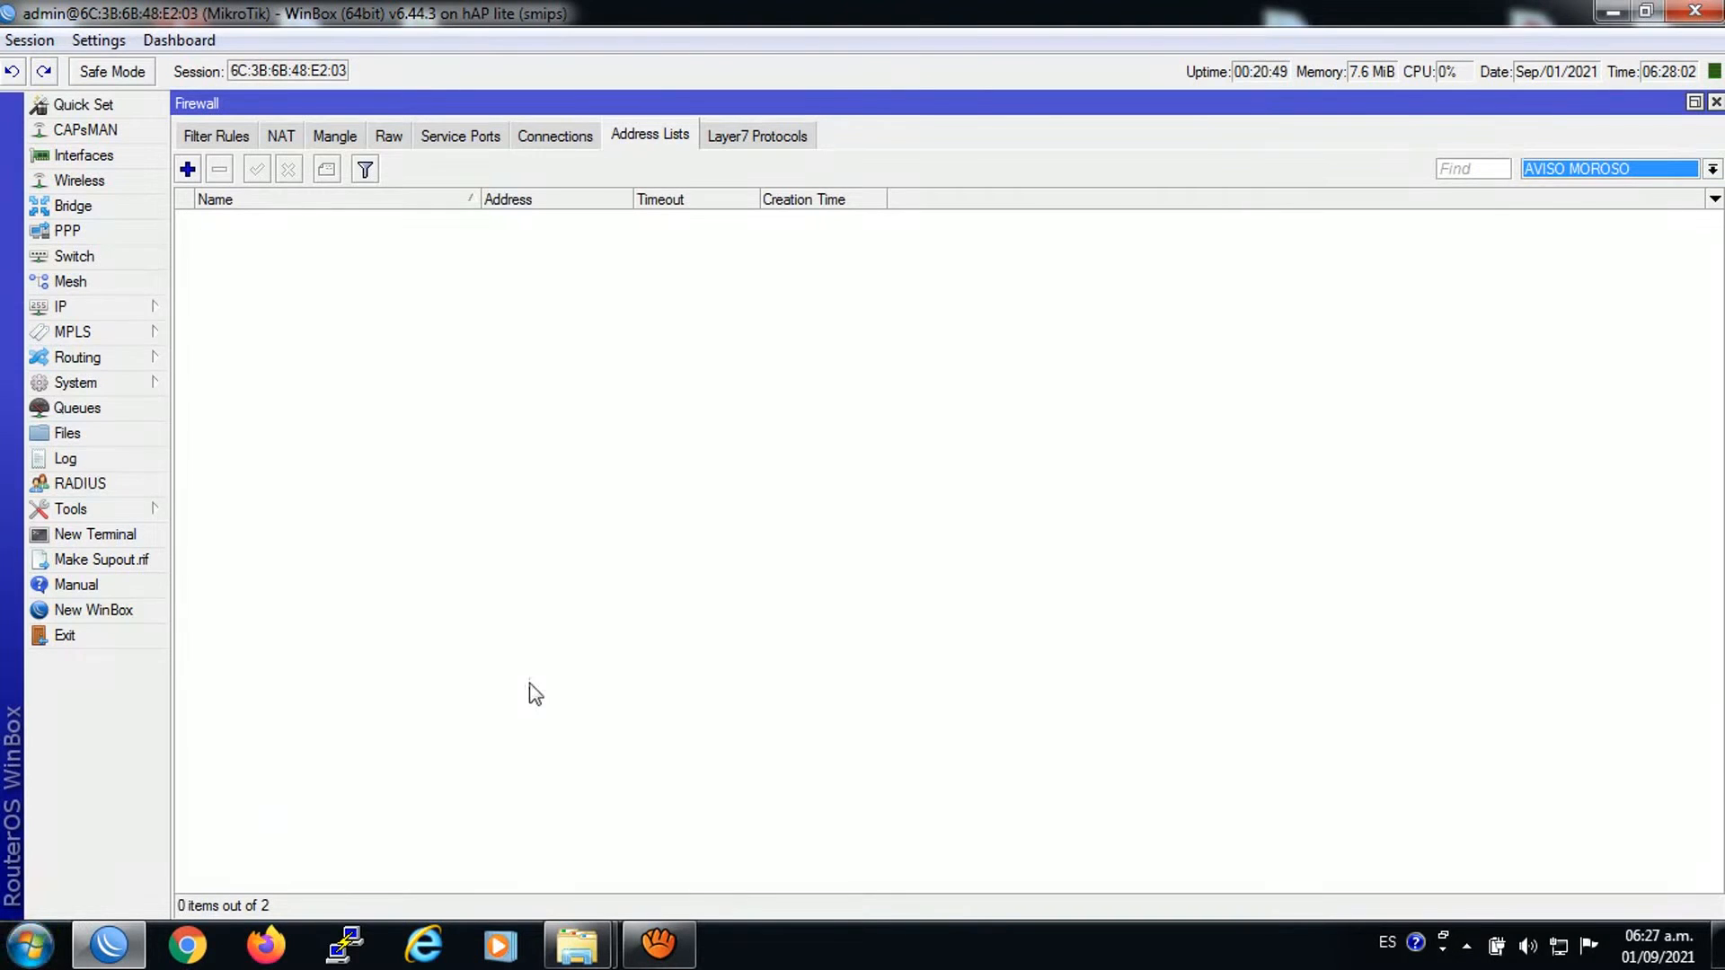
left_click(295, 132)
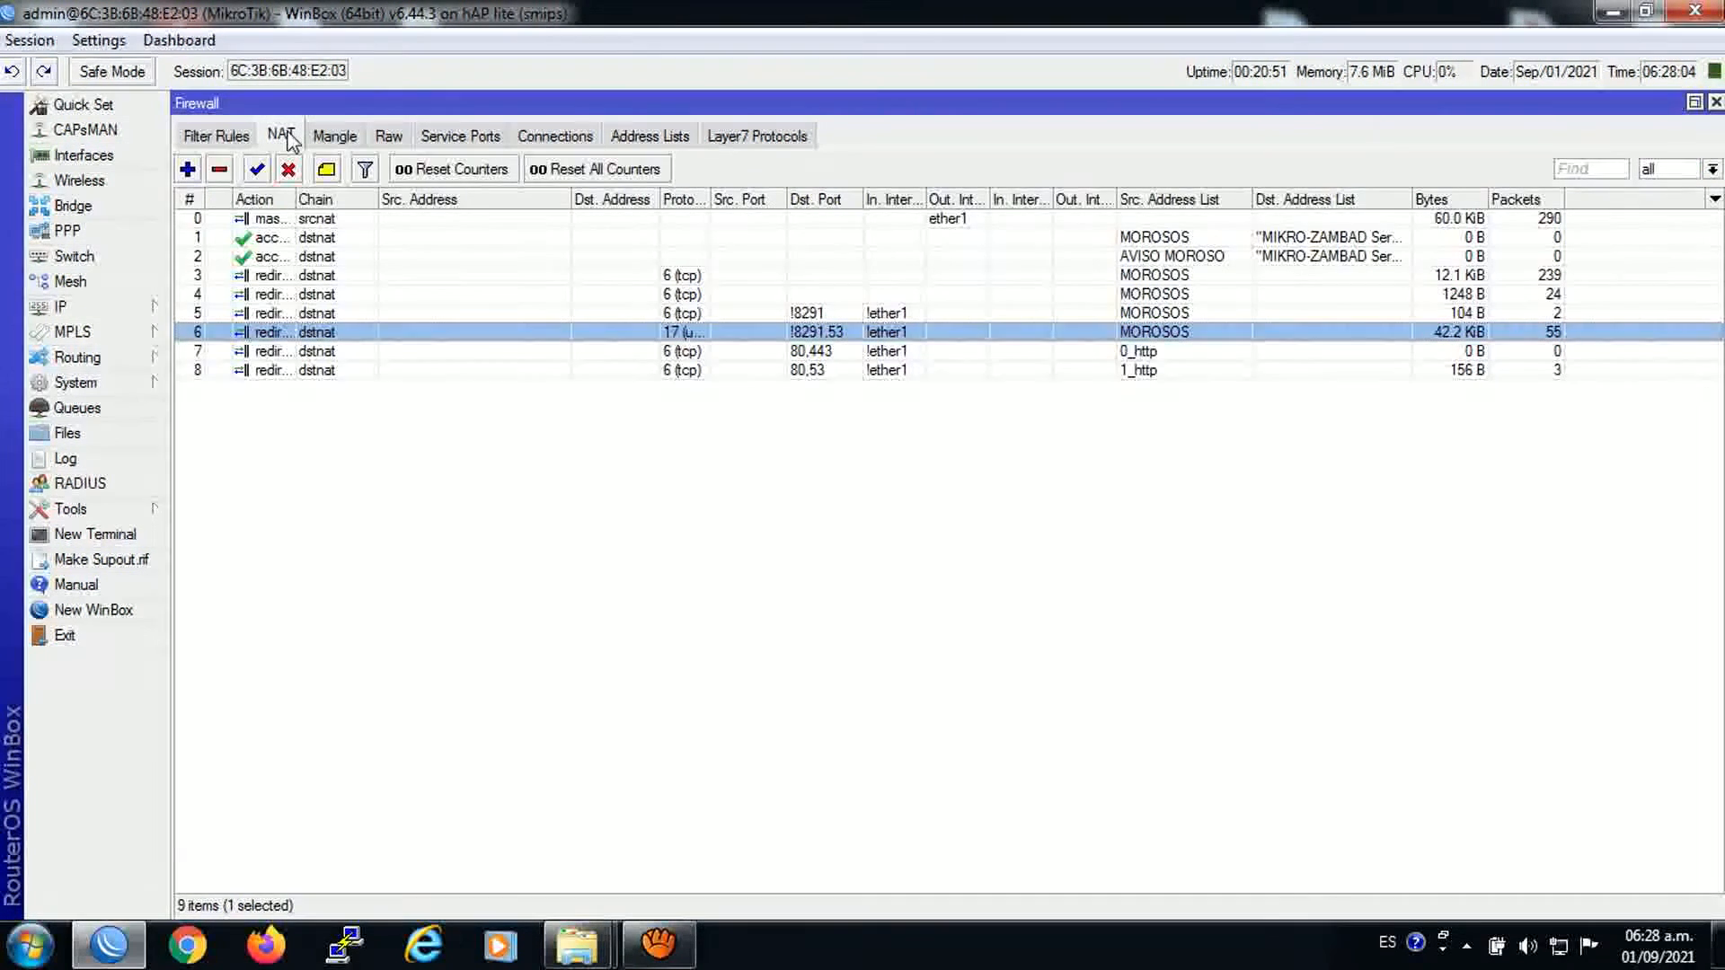
left_click(30, 944)
Step: Find Firewall de Windows via search 'FI', set Desactivar for private and public networks, and close it
left_click(94, 885)
type("FI")
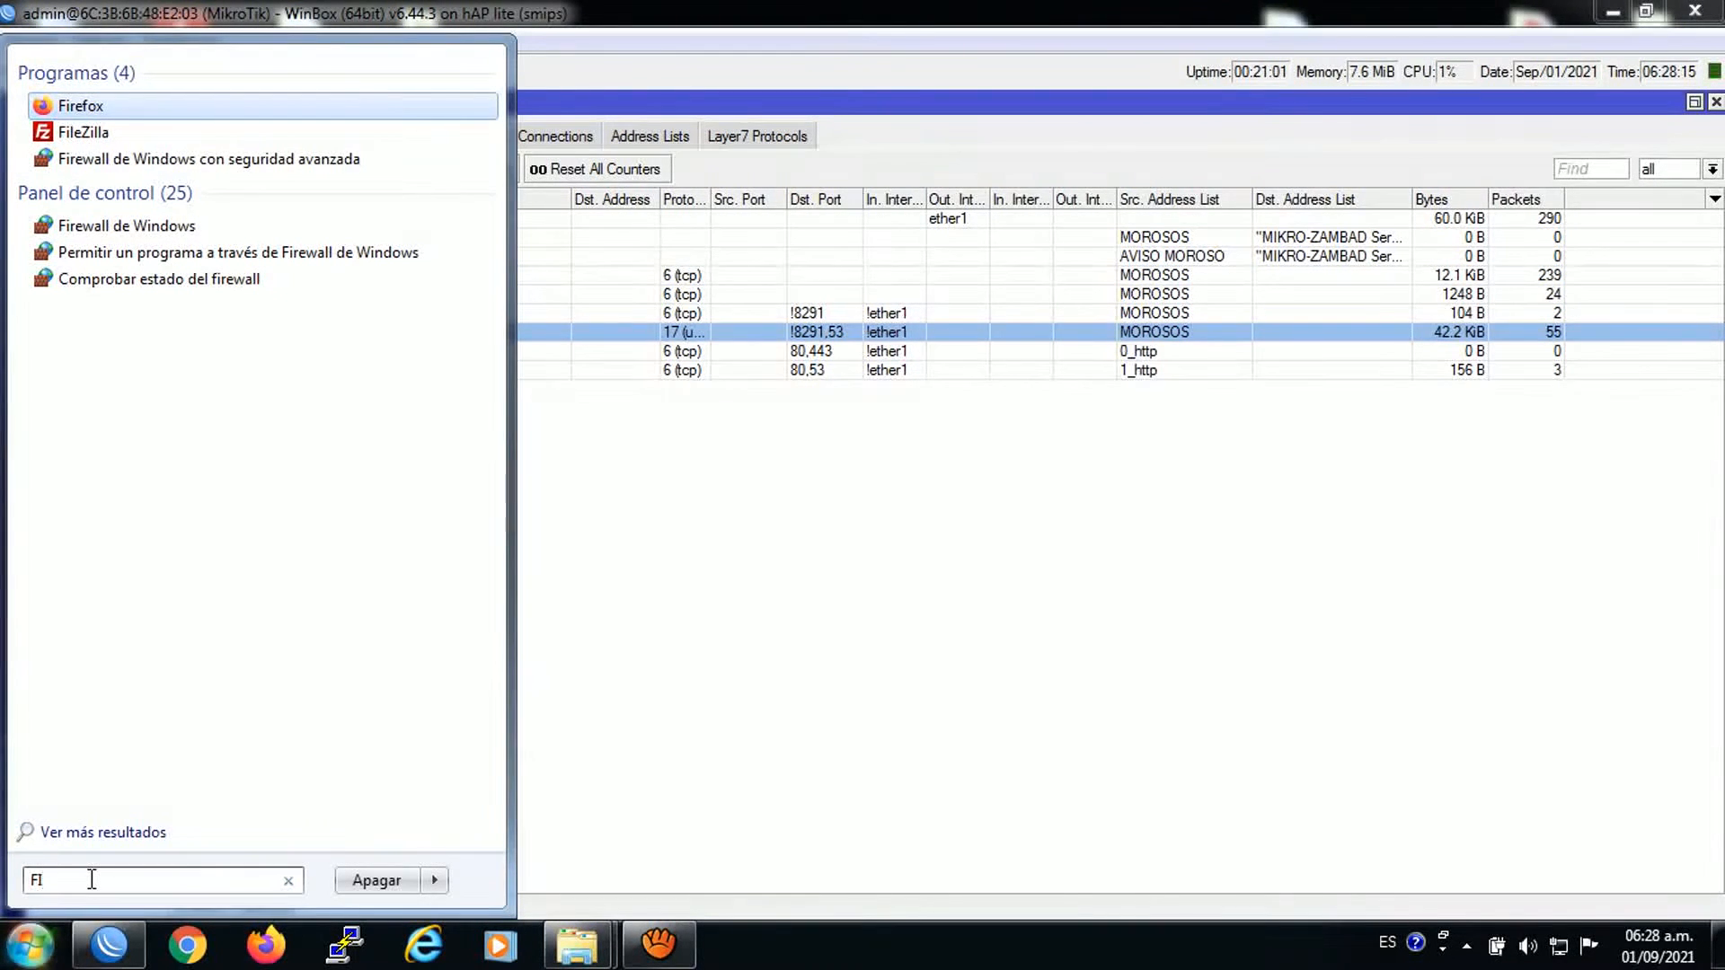
left_click(126, 235)
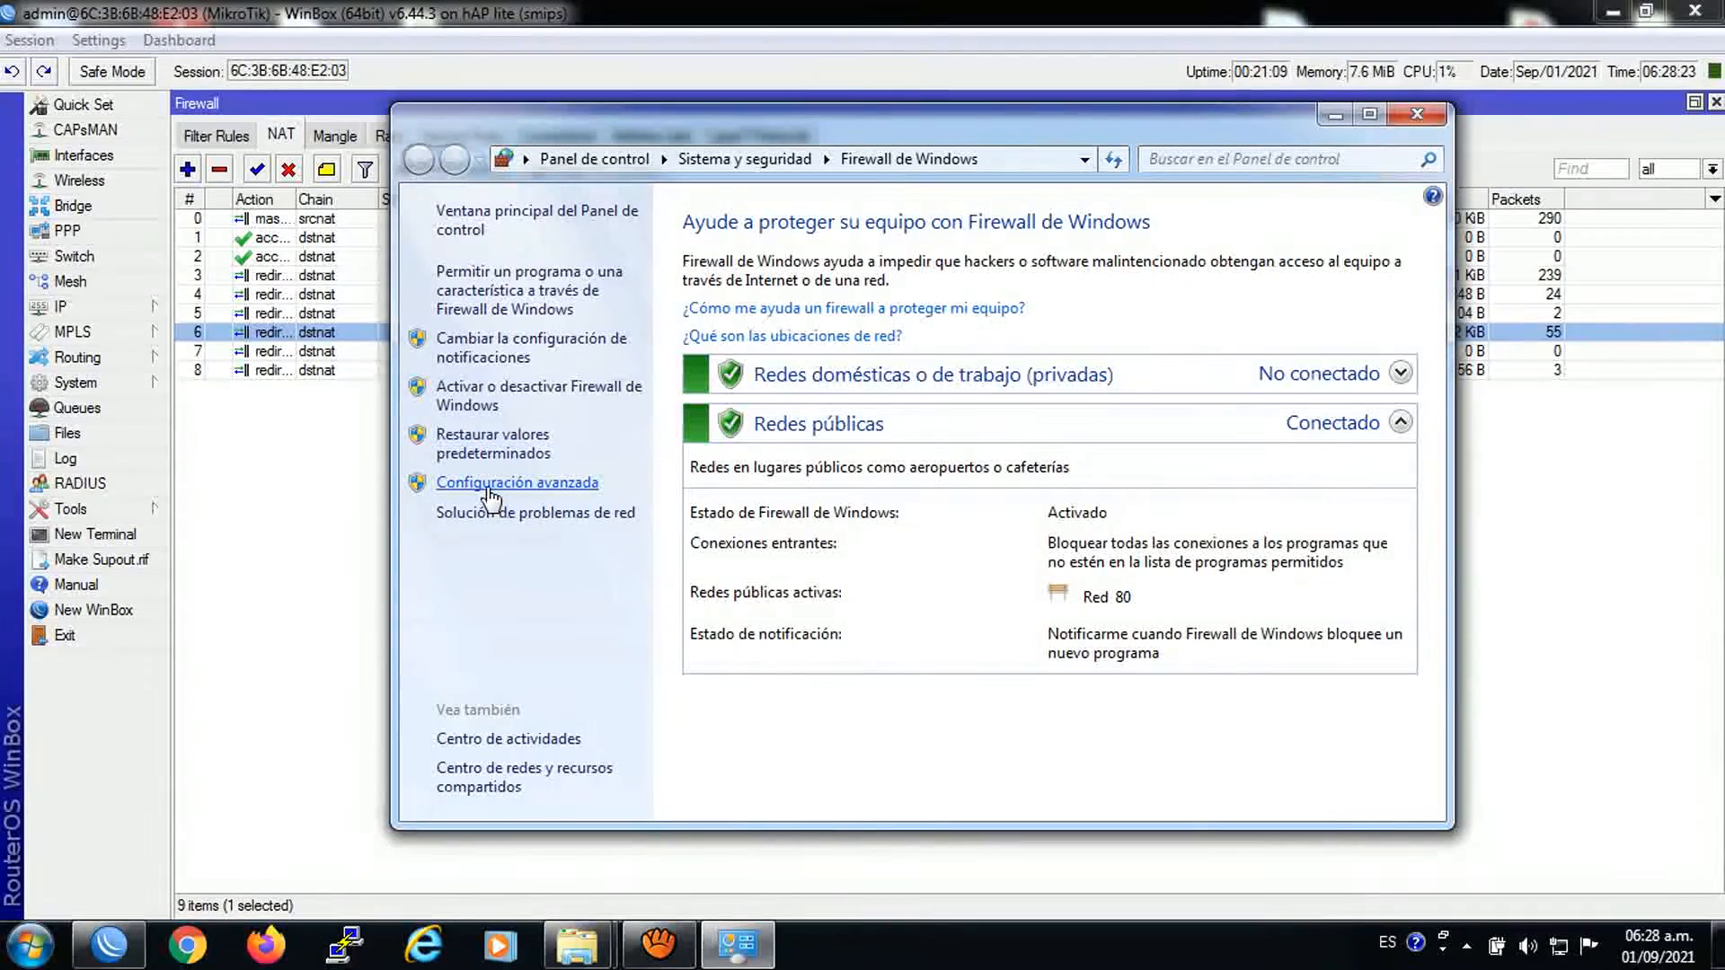
left_click(485, 397)
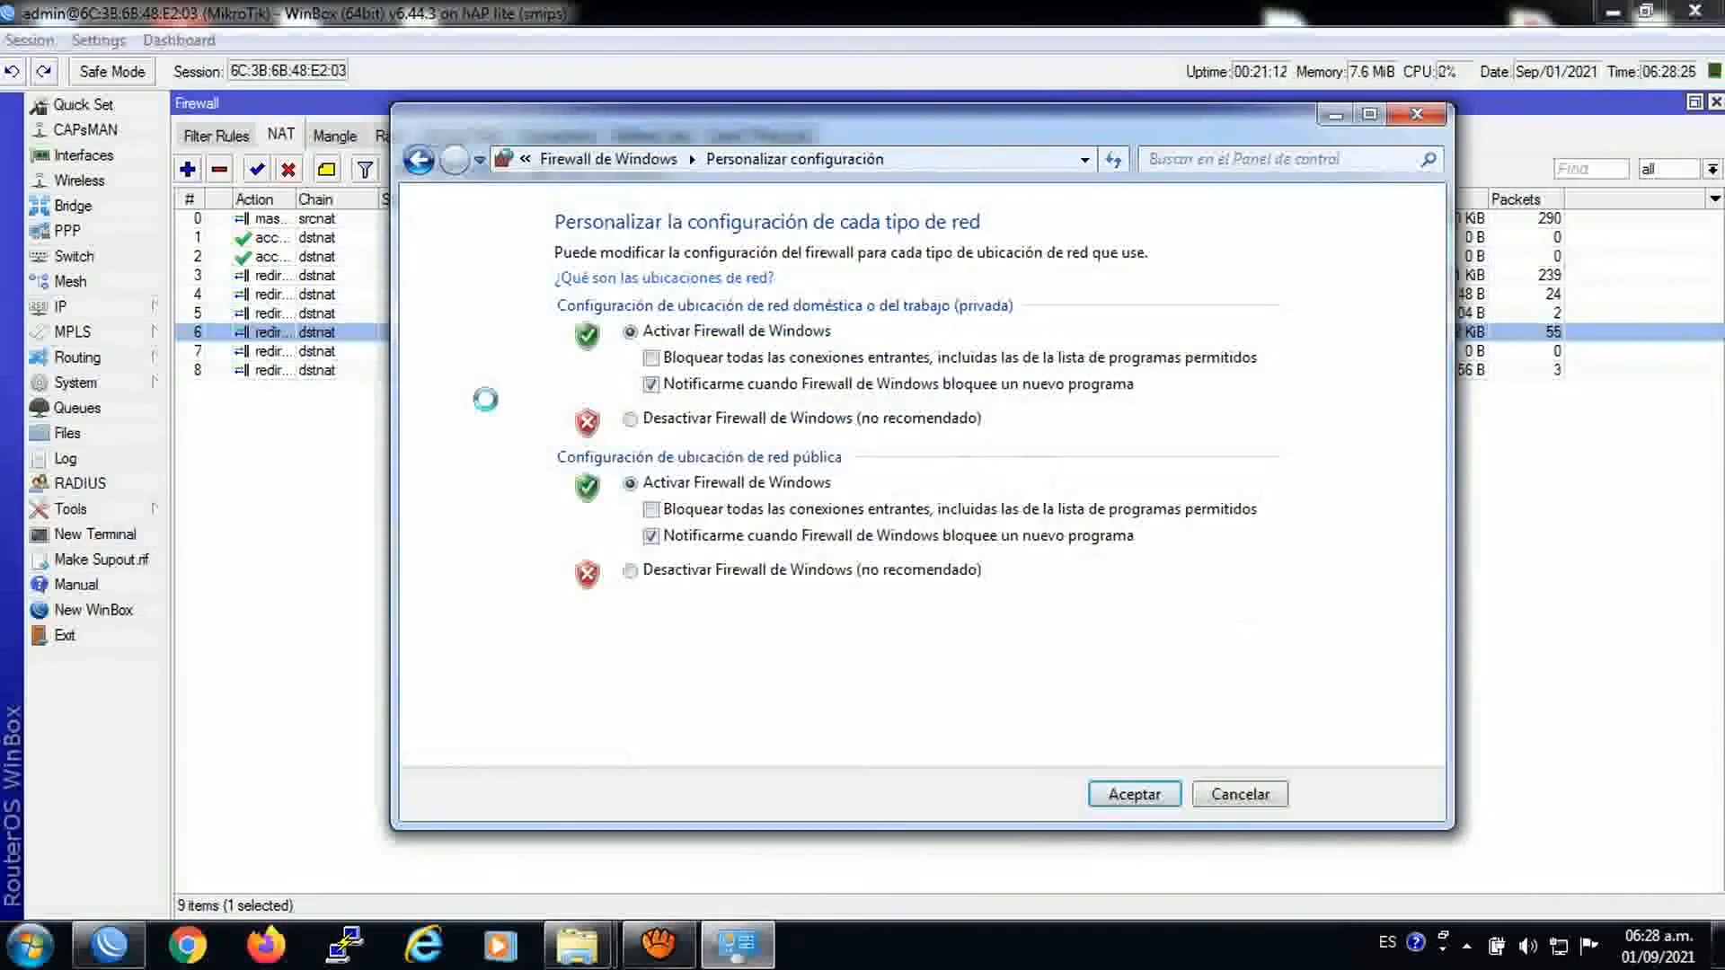
left_click(630, 419)
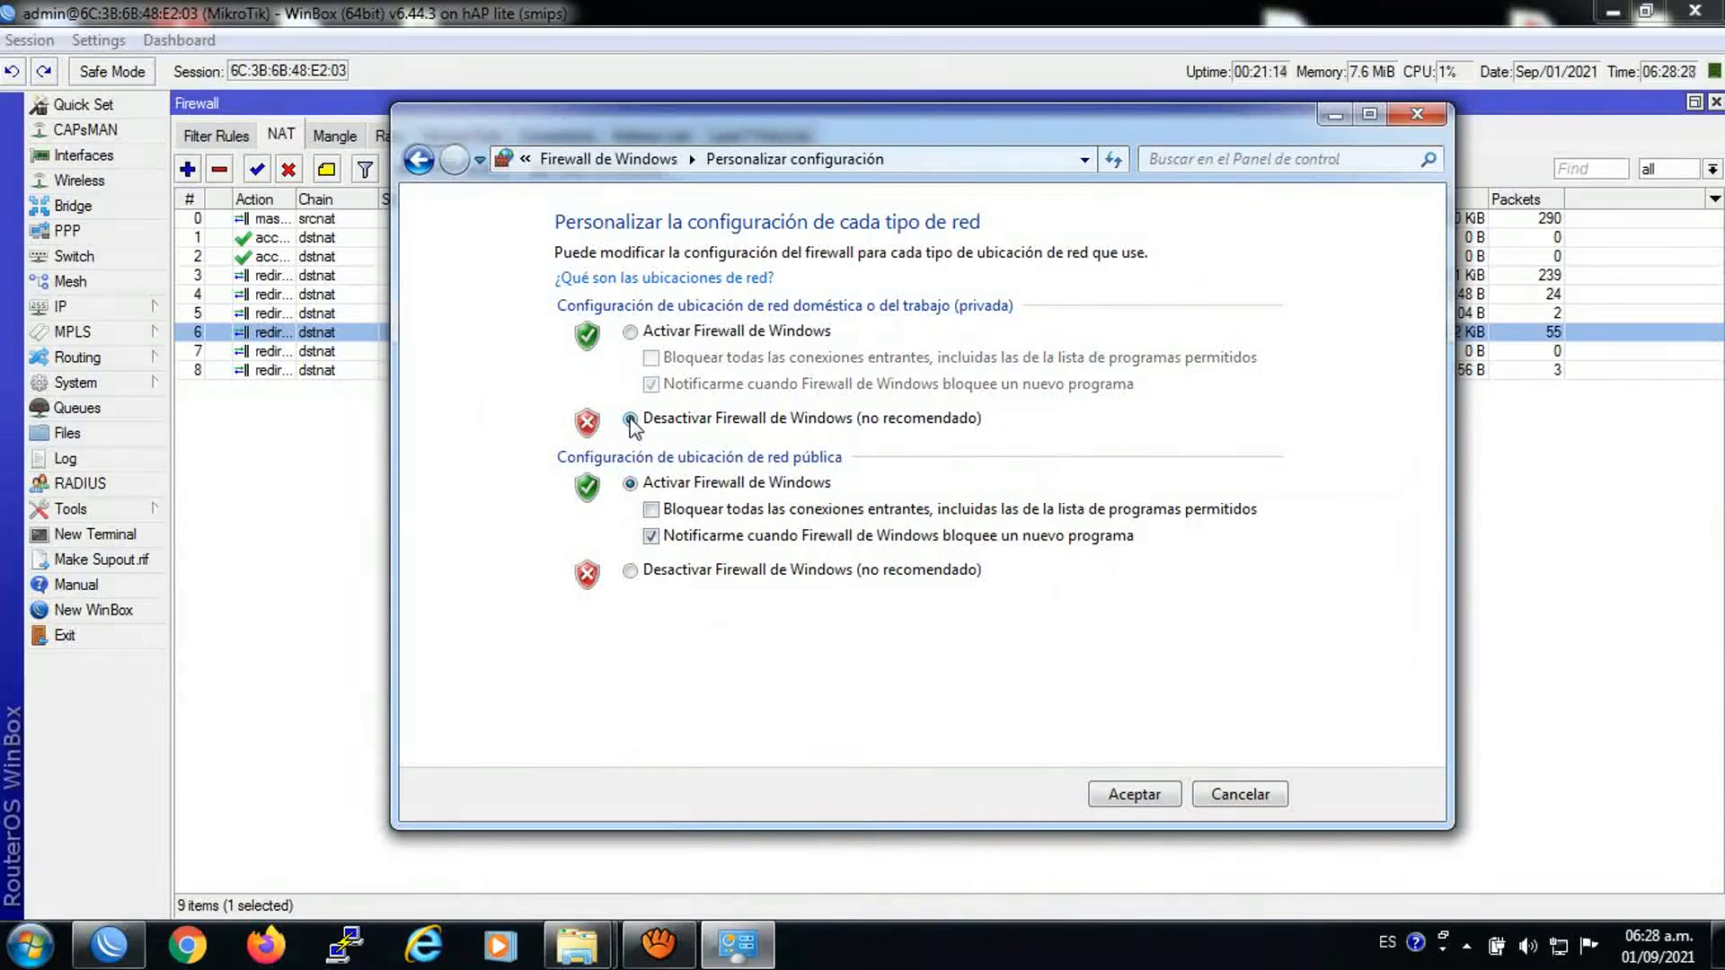
left_click(632, 573)
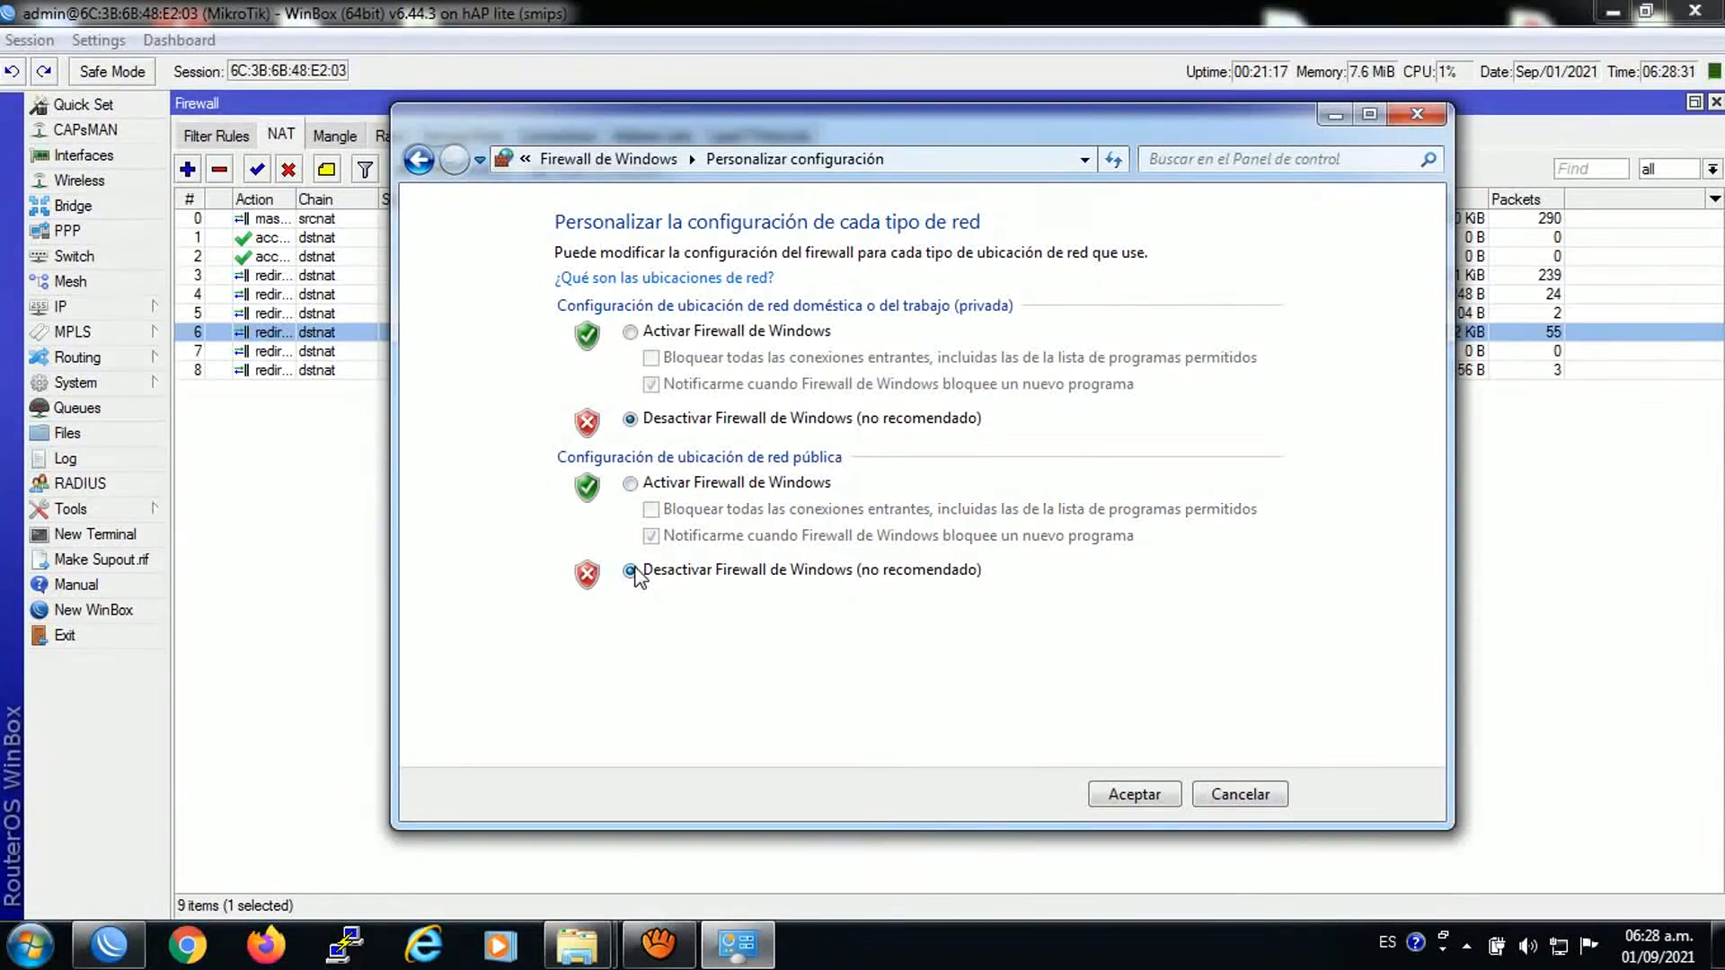
left_click(1122, 796)
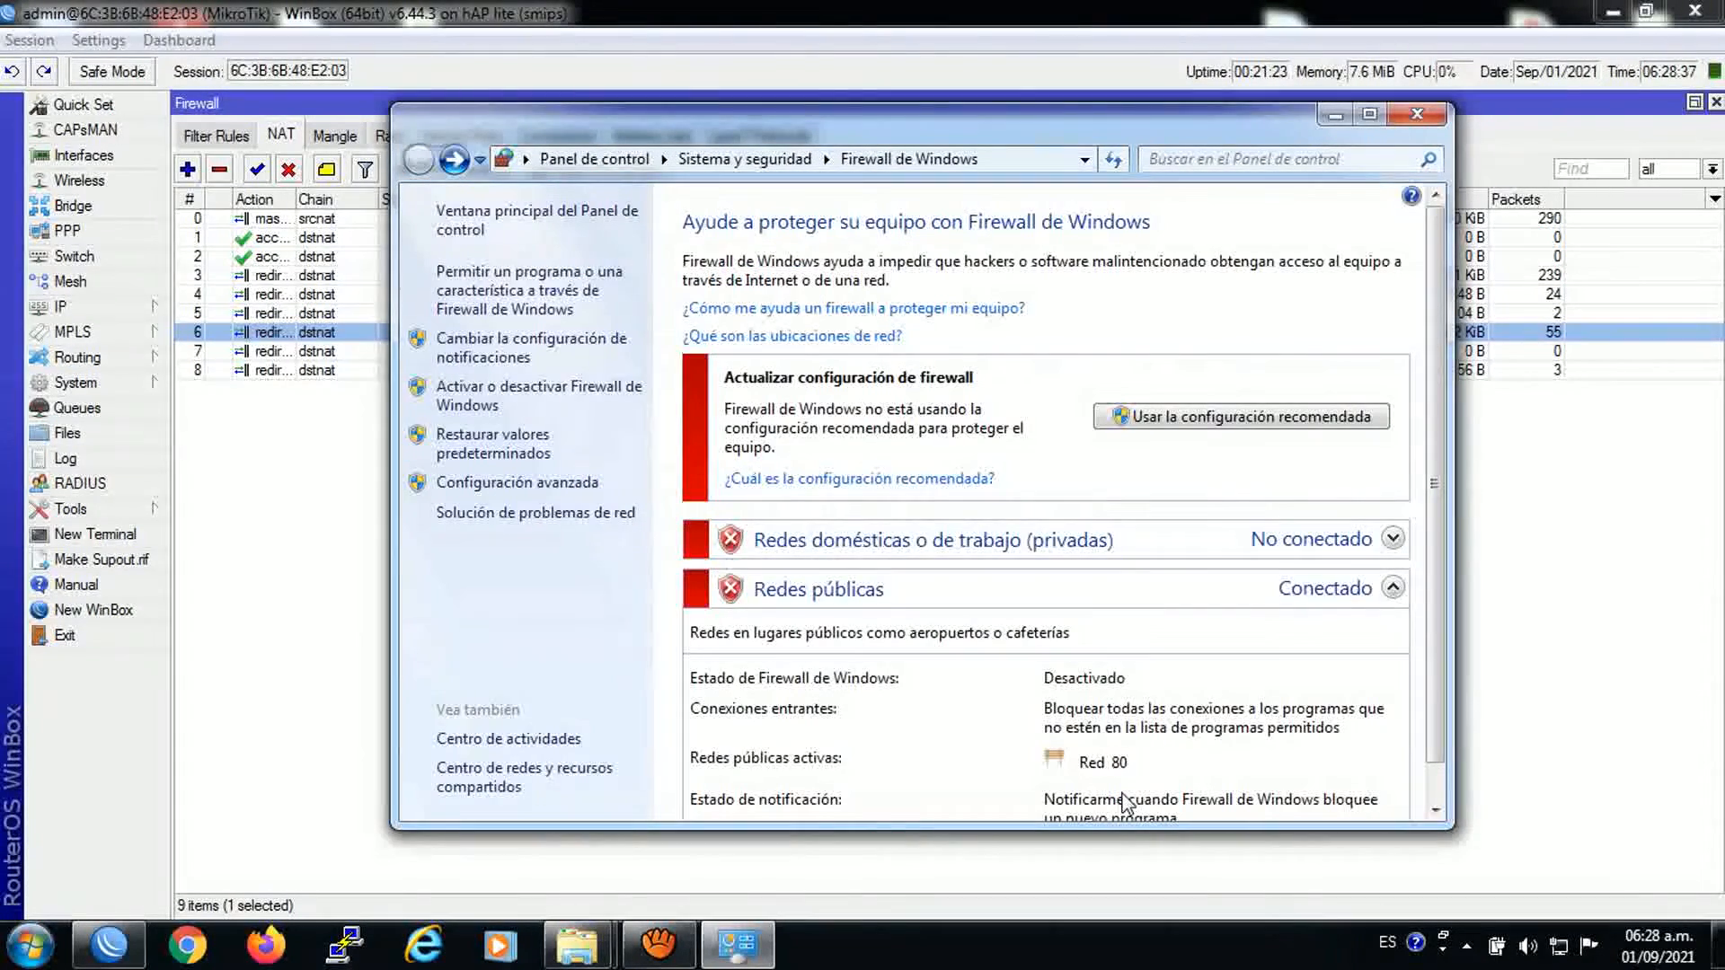
left_click(1417, 114)
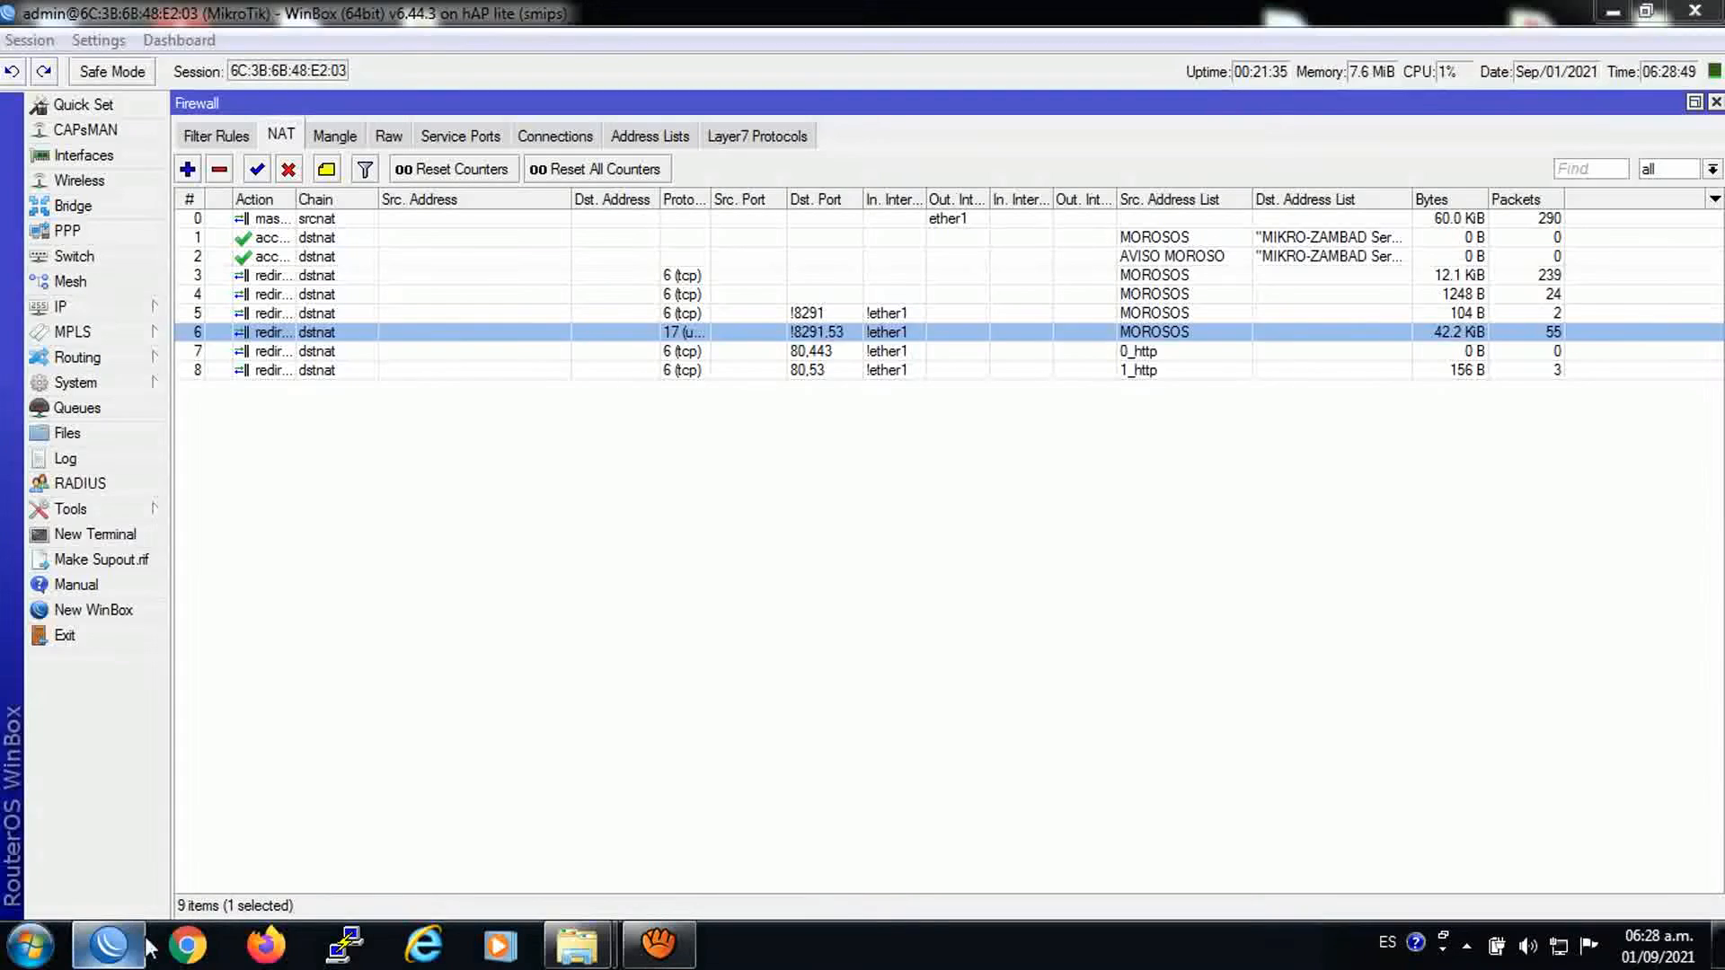
Step: Check the WinBox address lists are empty, then load the online-convert.com bookmark in Chrome to test access
left_click(109, 943)
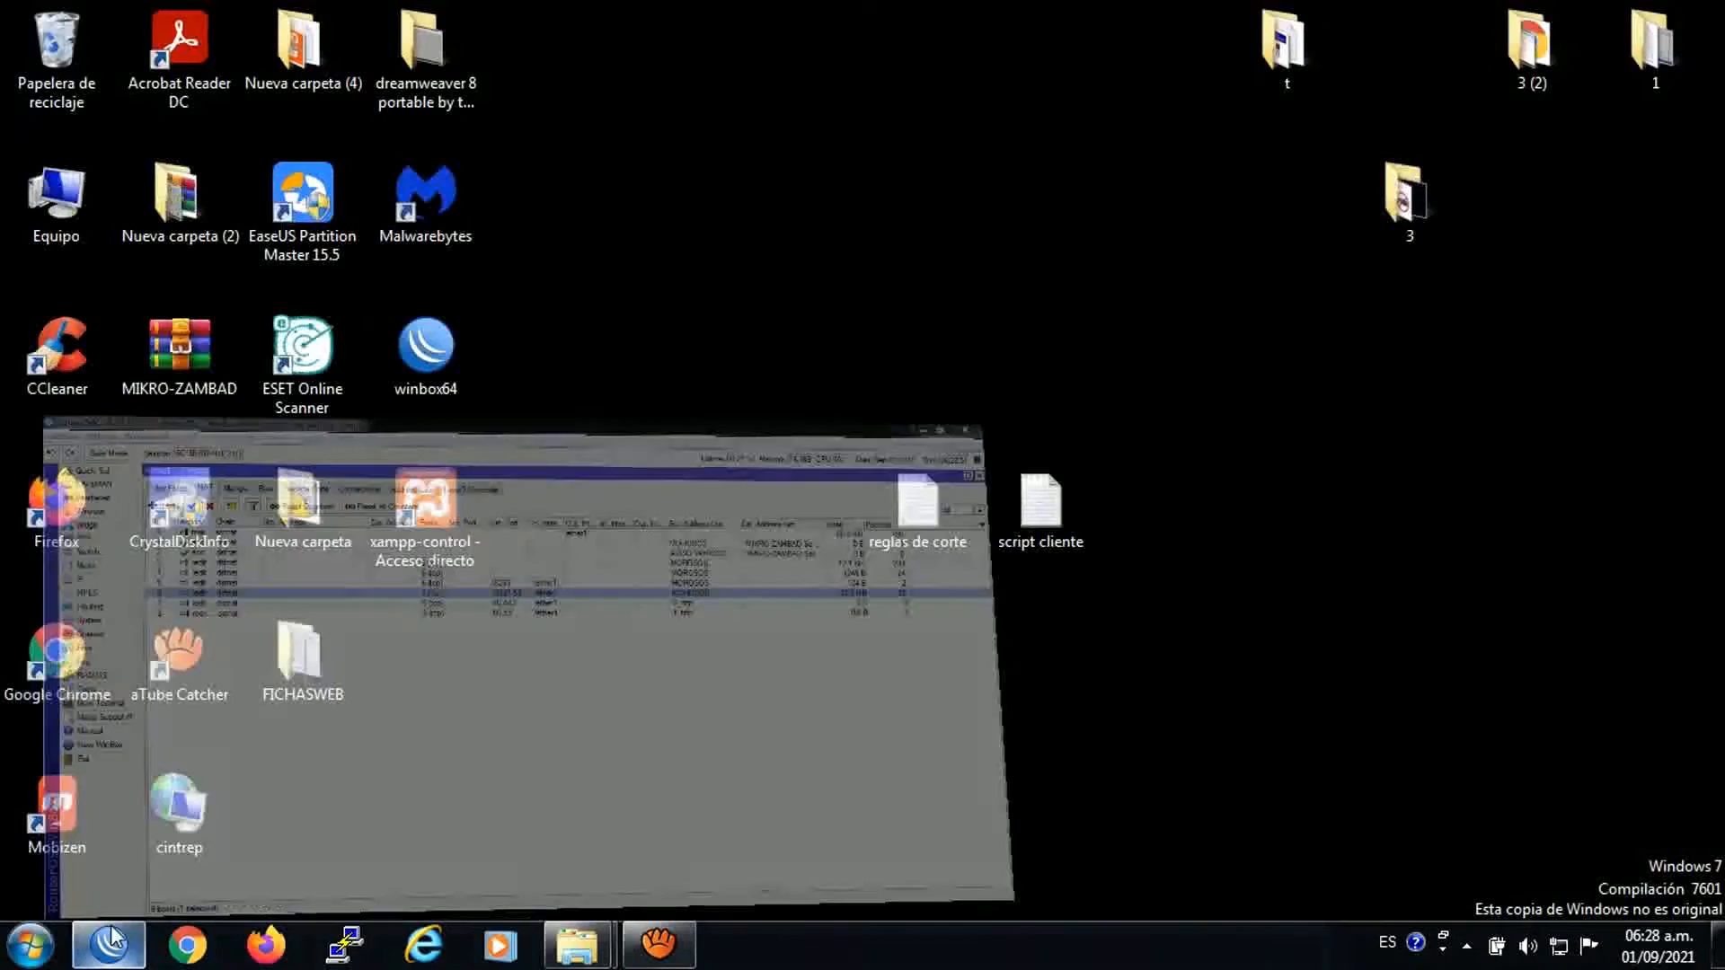
left_click(109, 943)
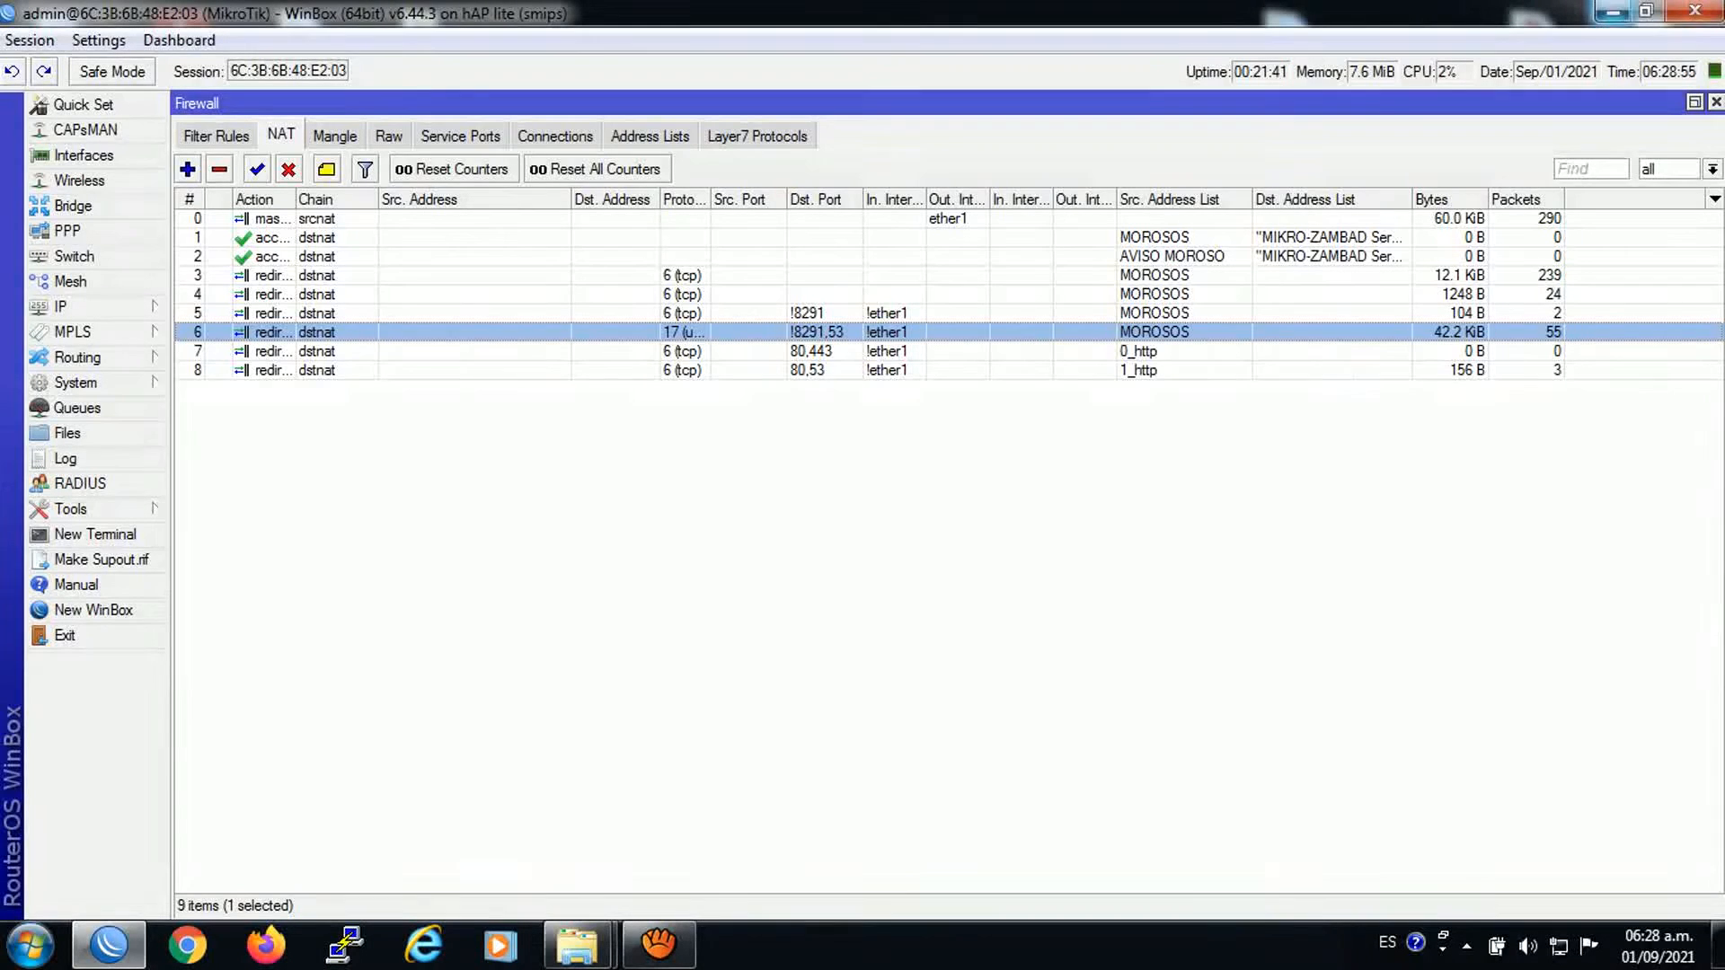
left_click(649, 135)
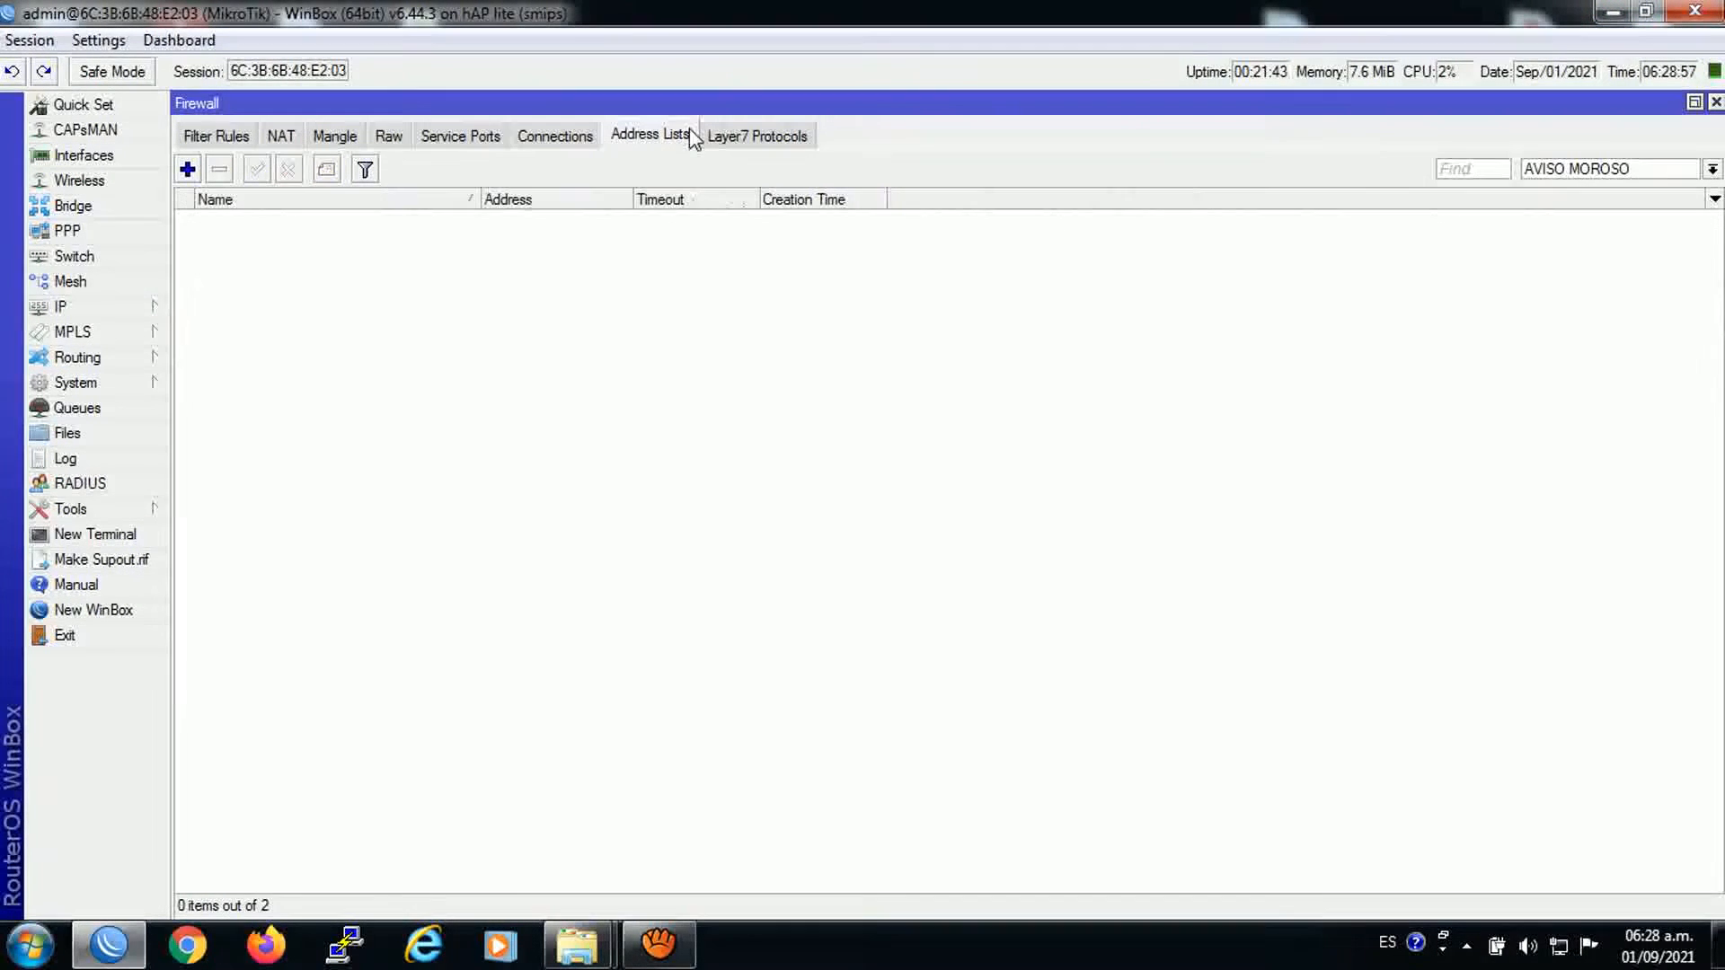
left_click(189, 945)
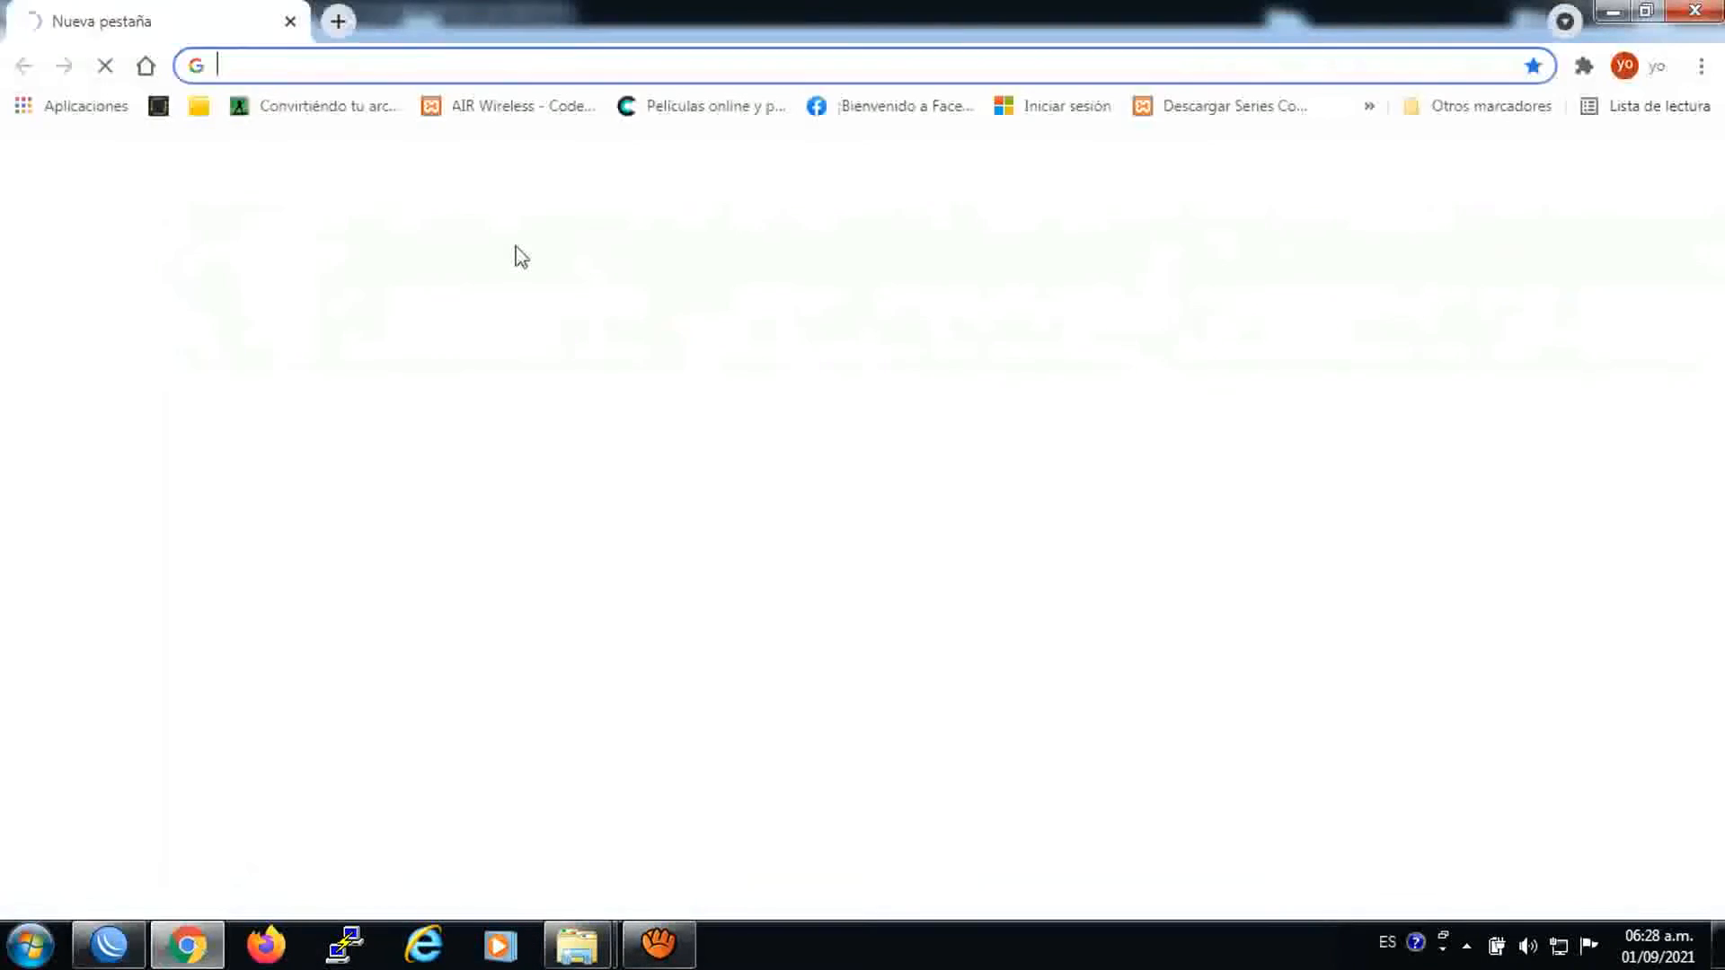
left_click(353, 108)
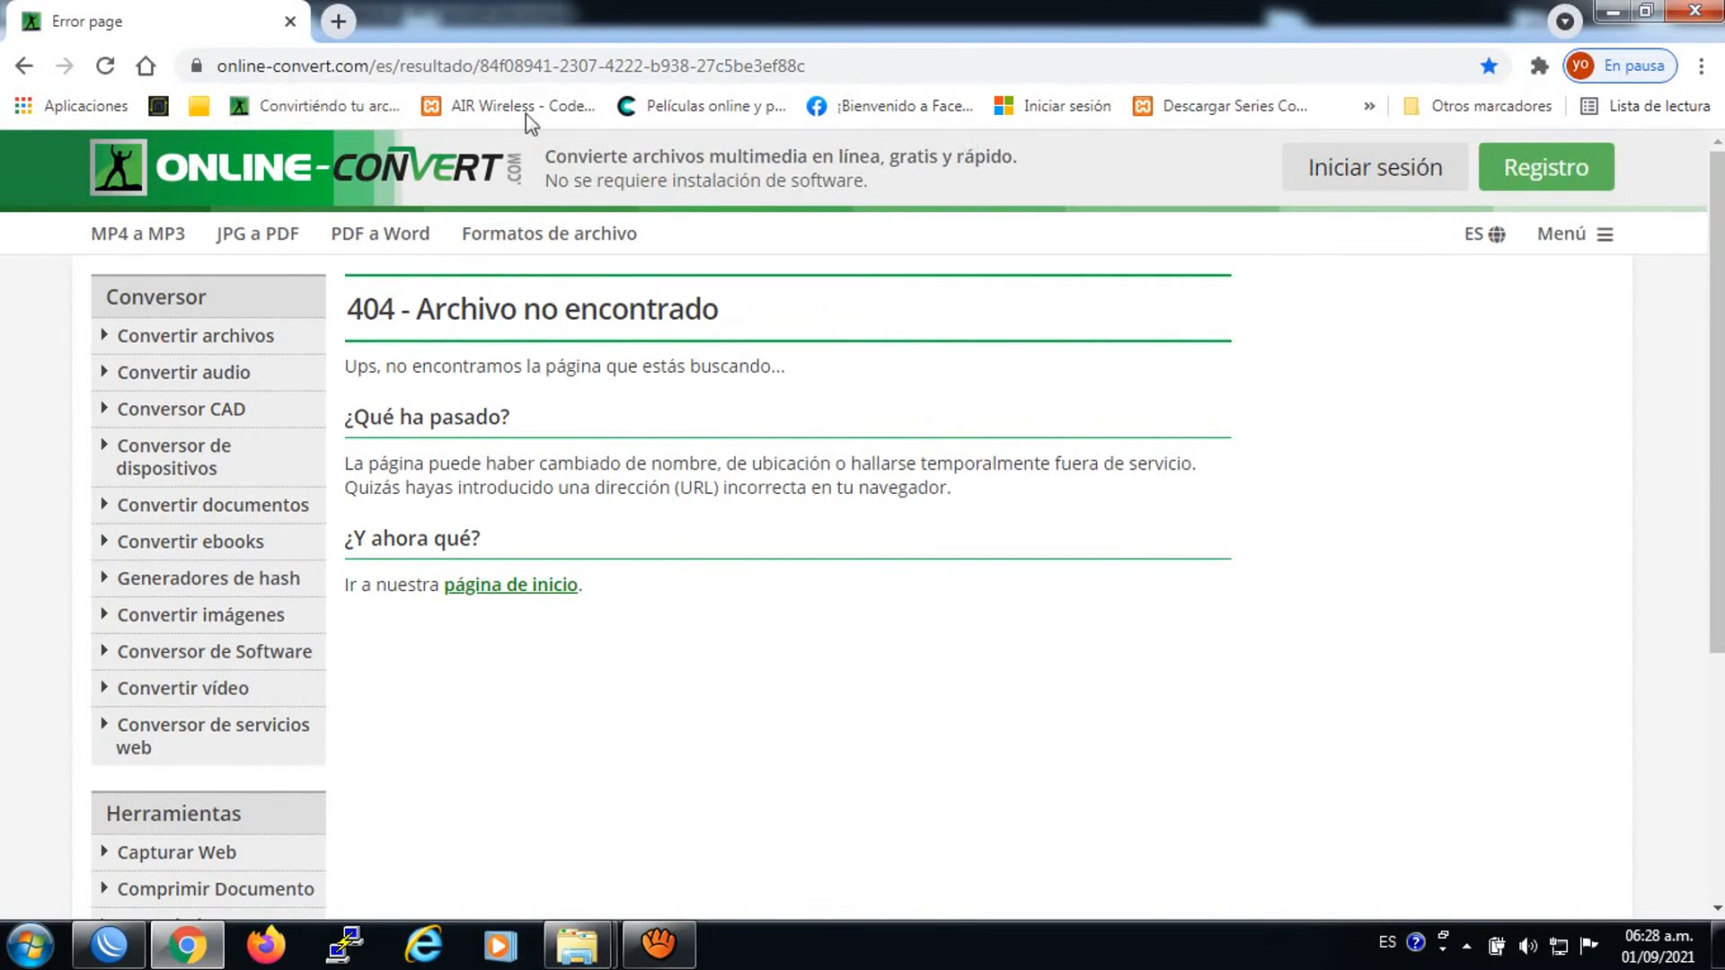
left_click(1612, 11)
Step: Open the 'script cliente' file in Notepad and copy the word NOMBRE
left_click(1610, 9)
double_click(1024, 500)
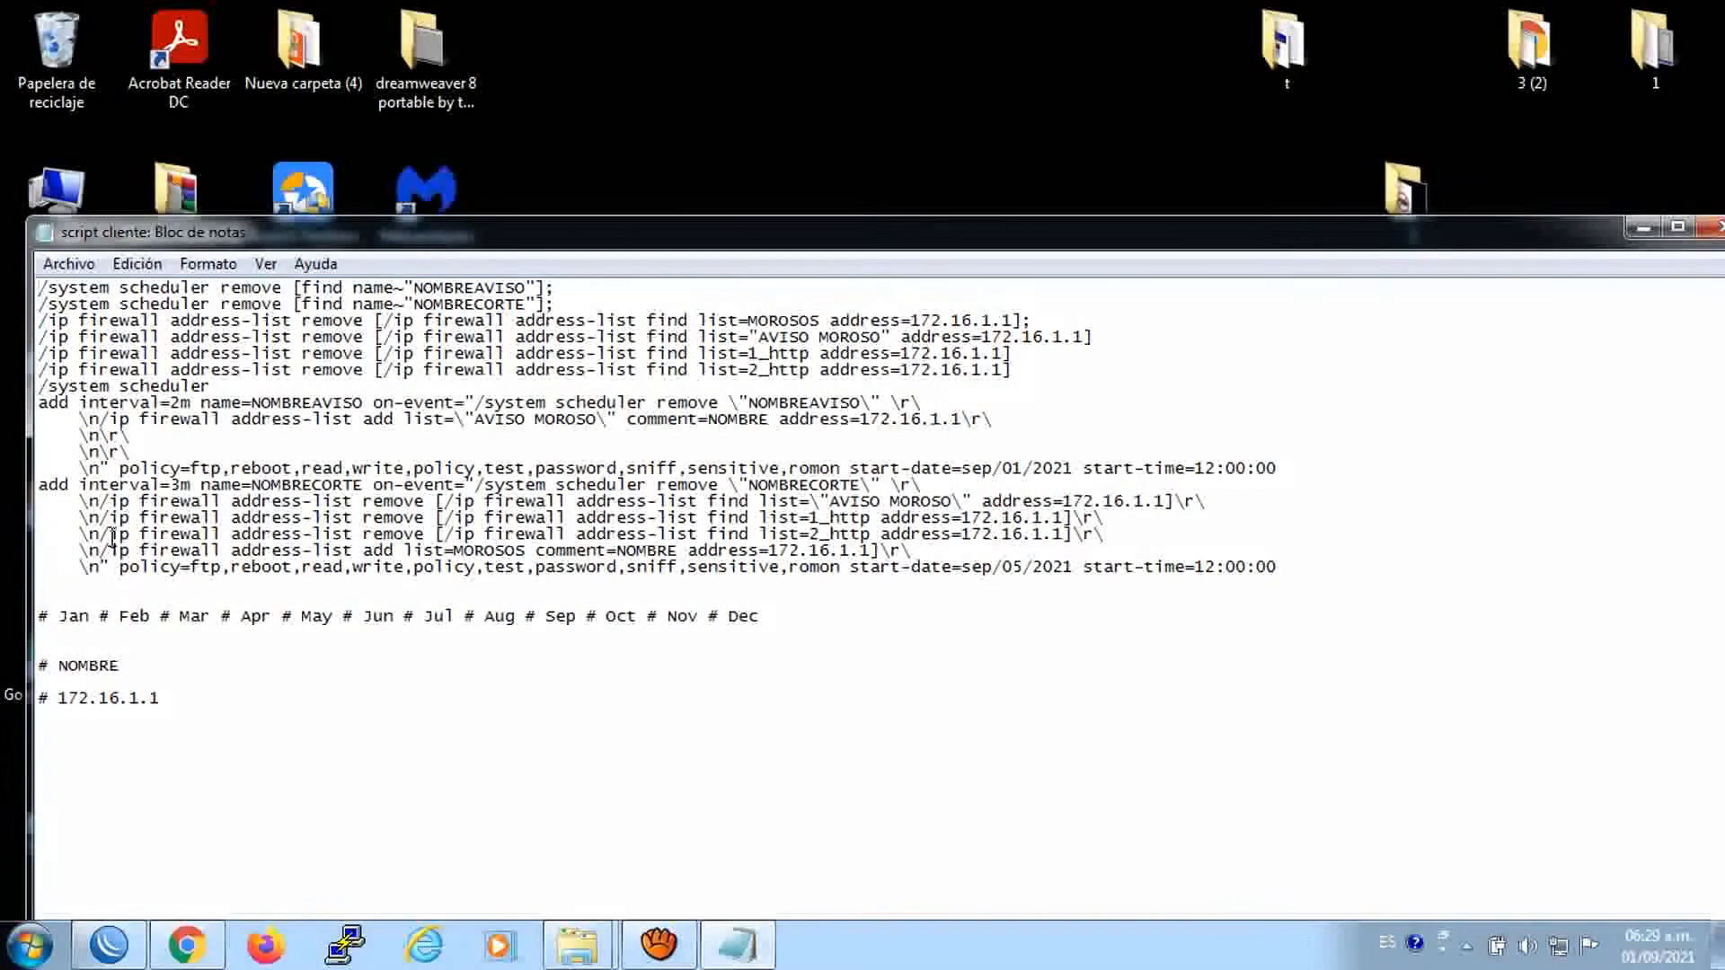
left_click_drag(80, 670, 57, 669)
right_click(75, 667)
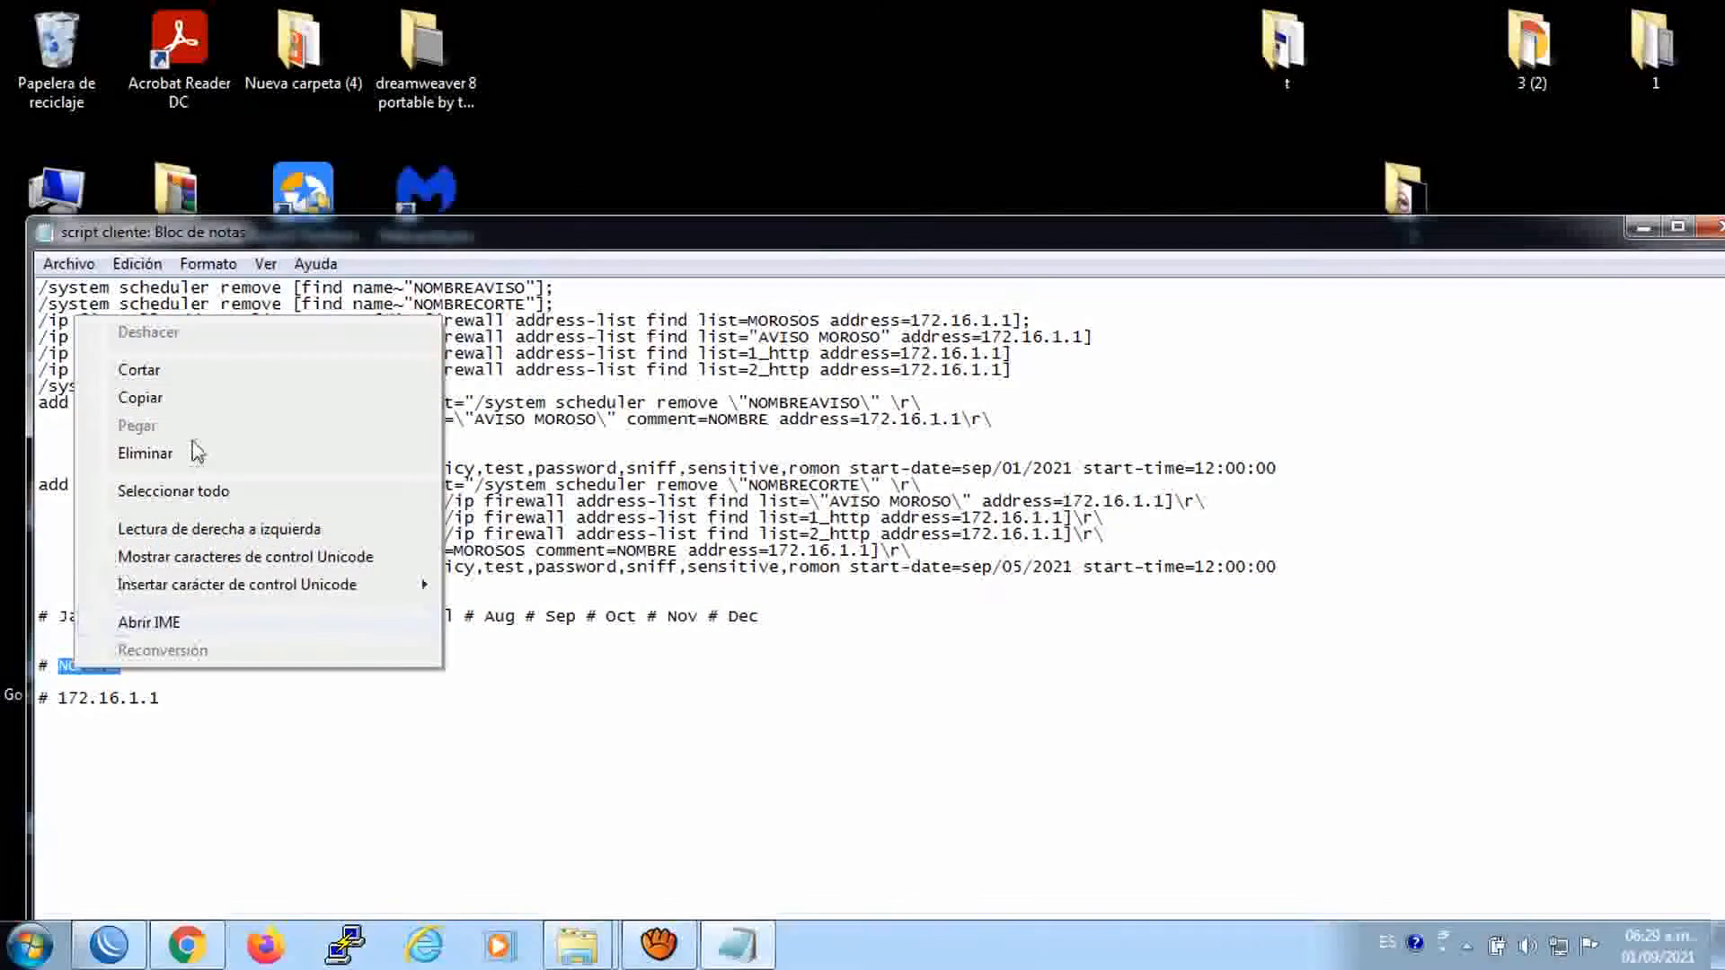
left_click(140, 398)
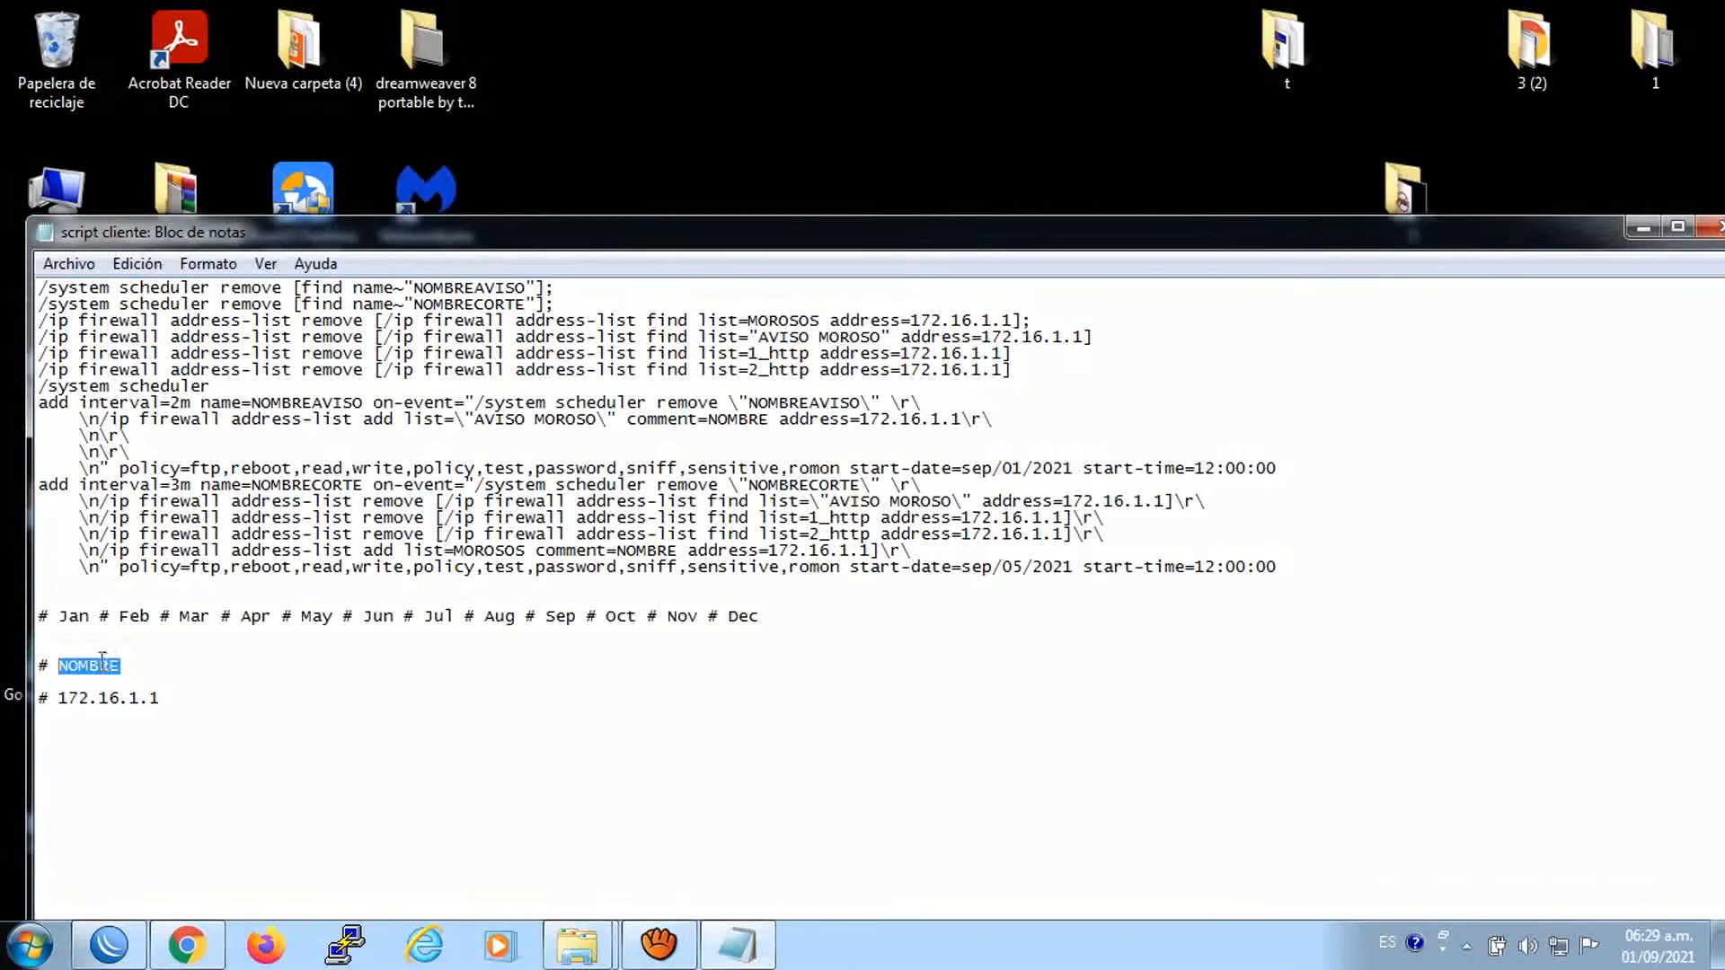
Step: Open Replace with NOMBRE pasted as the search text, ready for the replacement
left_click(137, 263)
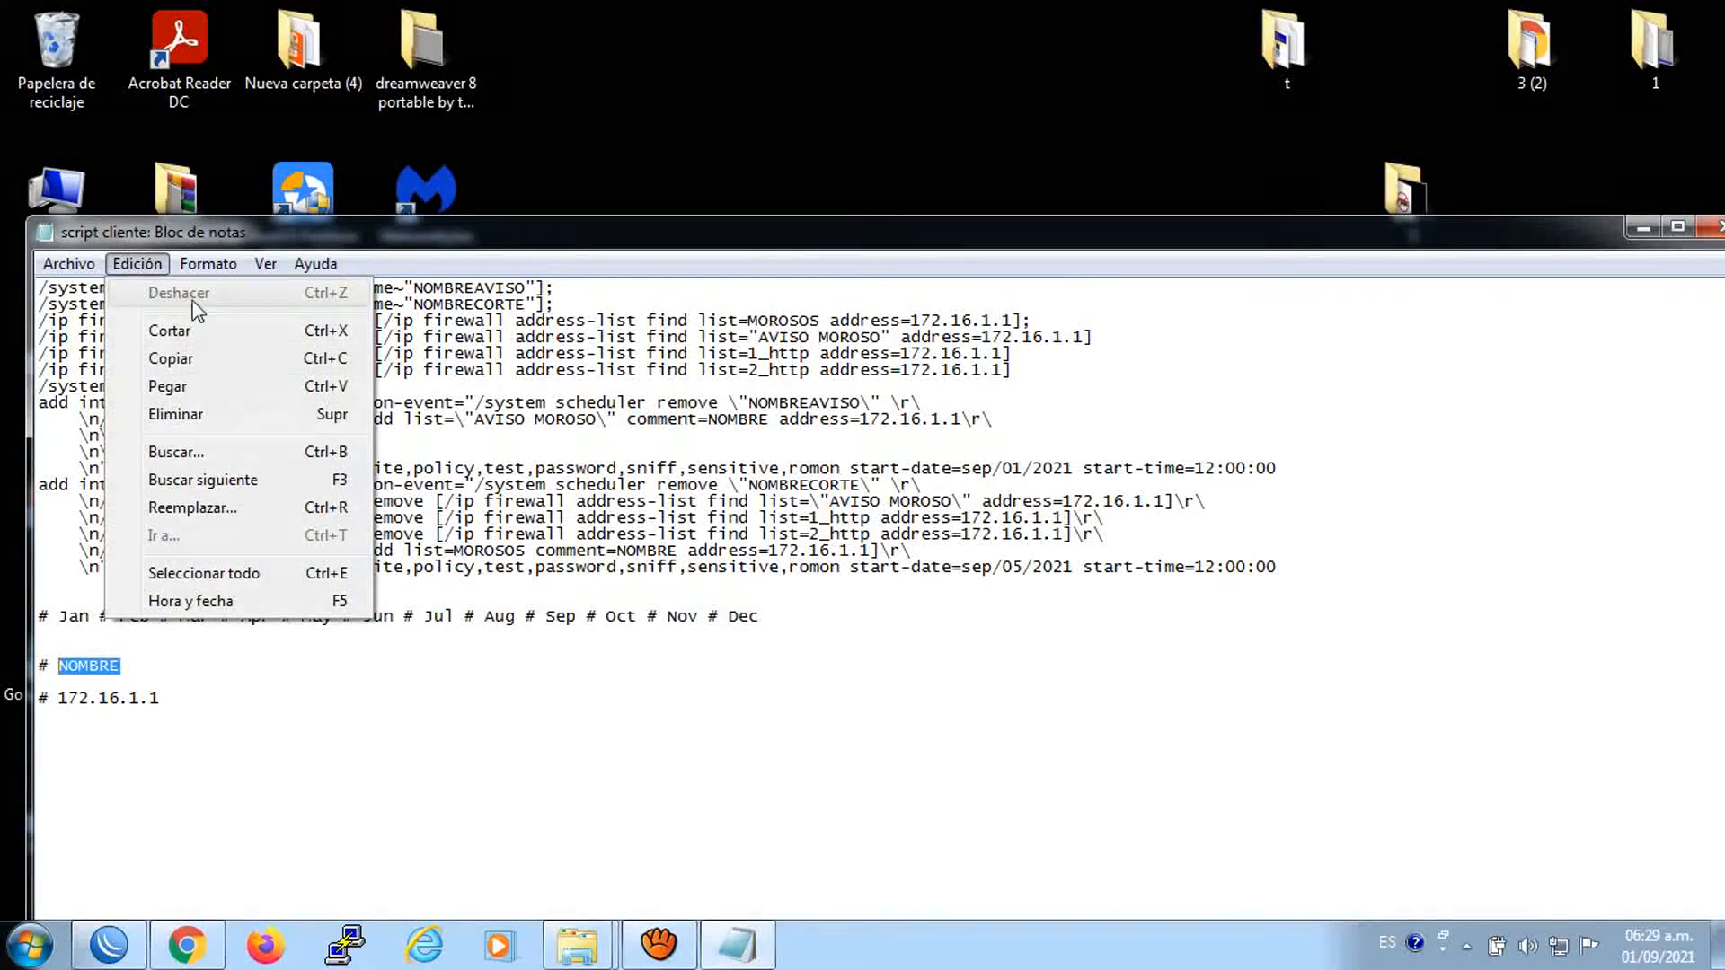
left_click(189, 509)
right_click(271, 437)
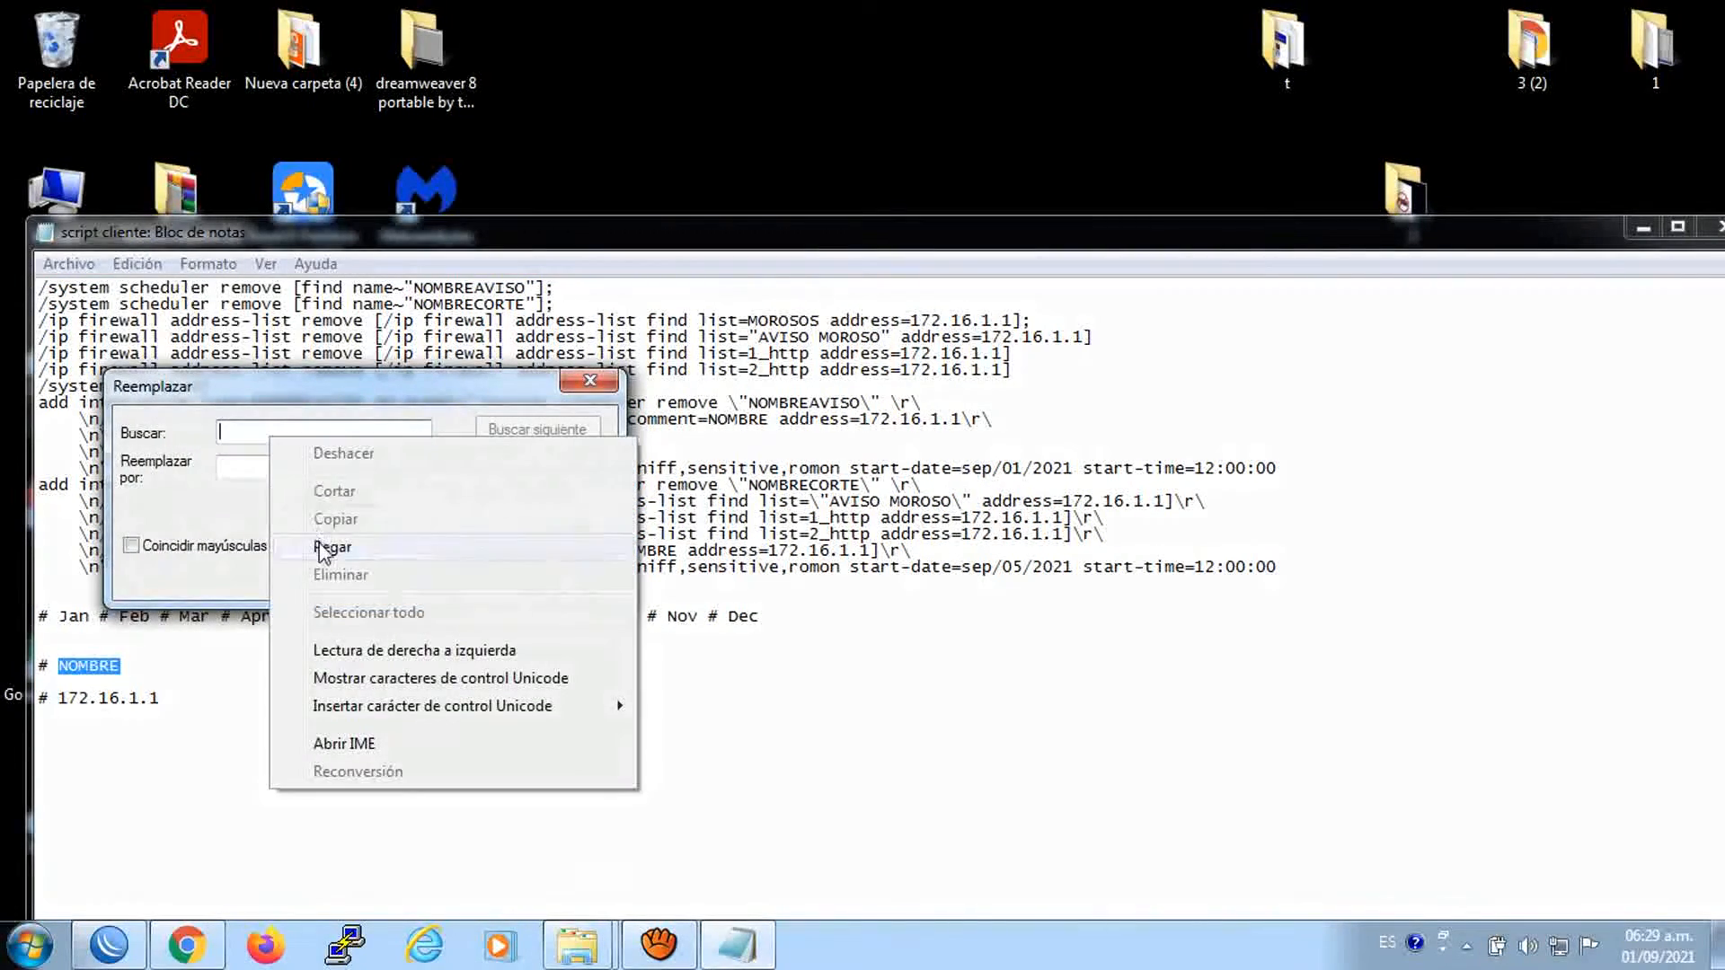
left_click(322, 550)
left_click_drag(242, 401, 881, 673)
left_click(910, 737)
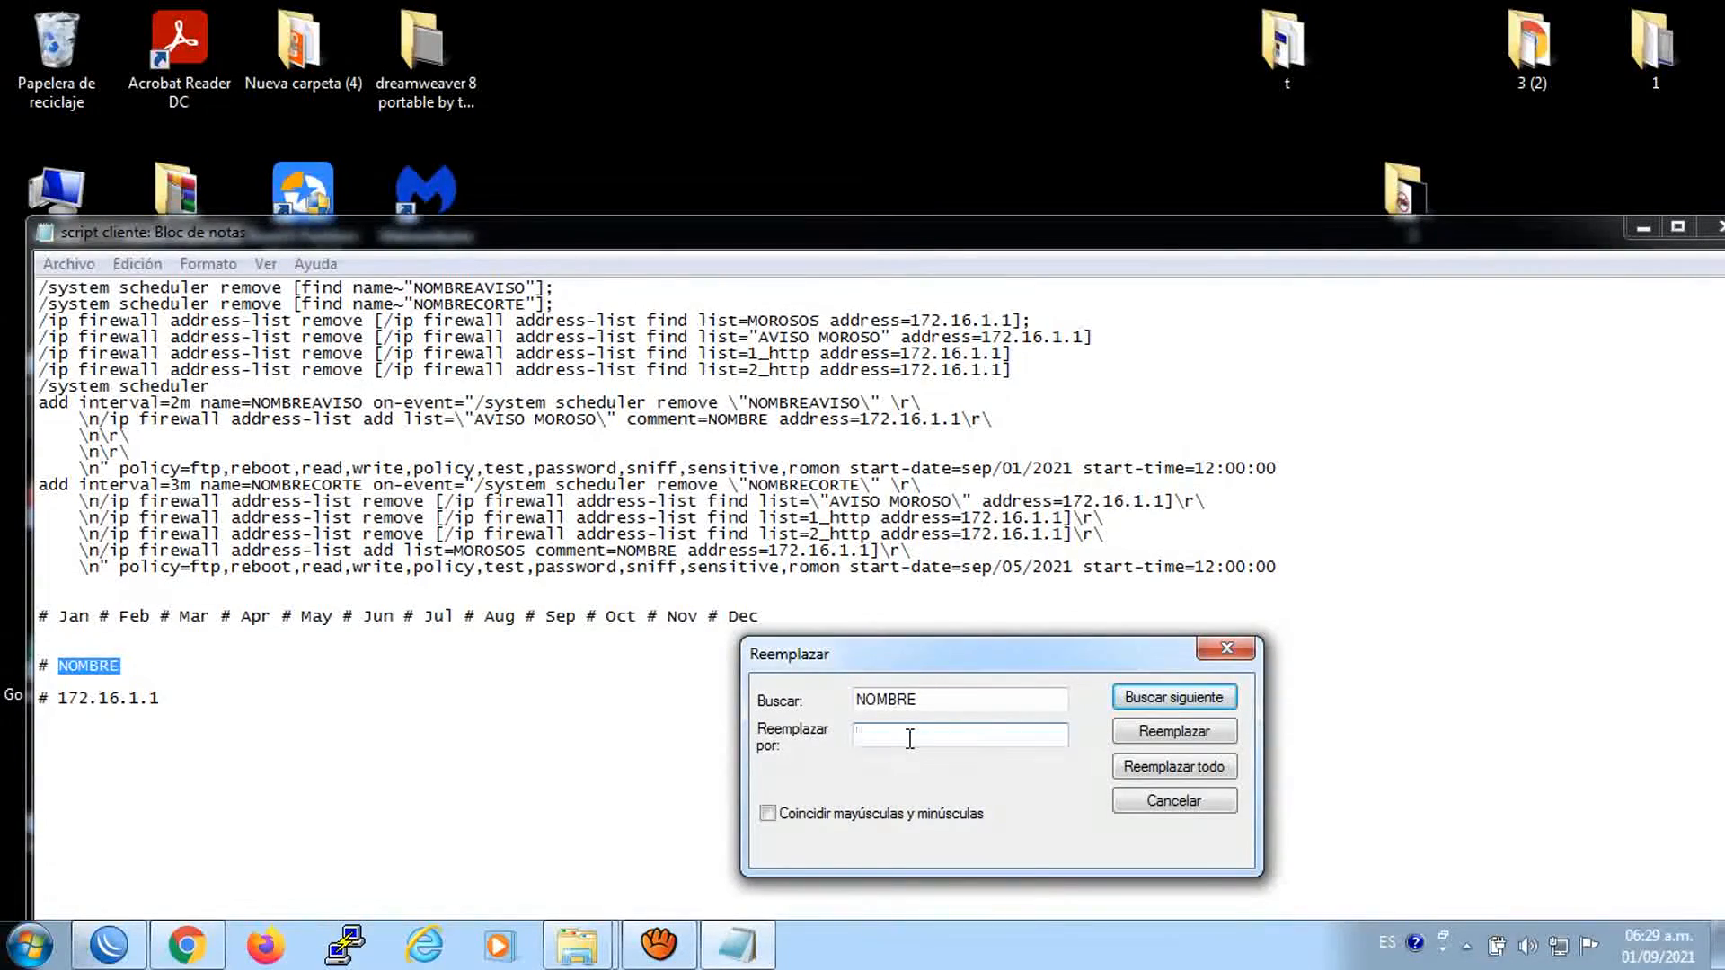
Step: Enter the customer's name as the replacement and replace all NOMBRE occurrences
left_click(1172, 766)
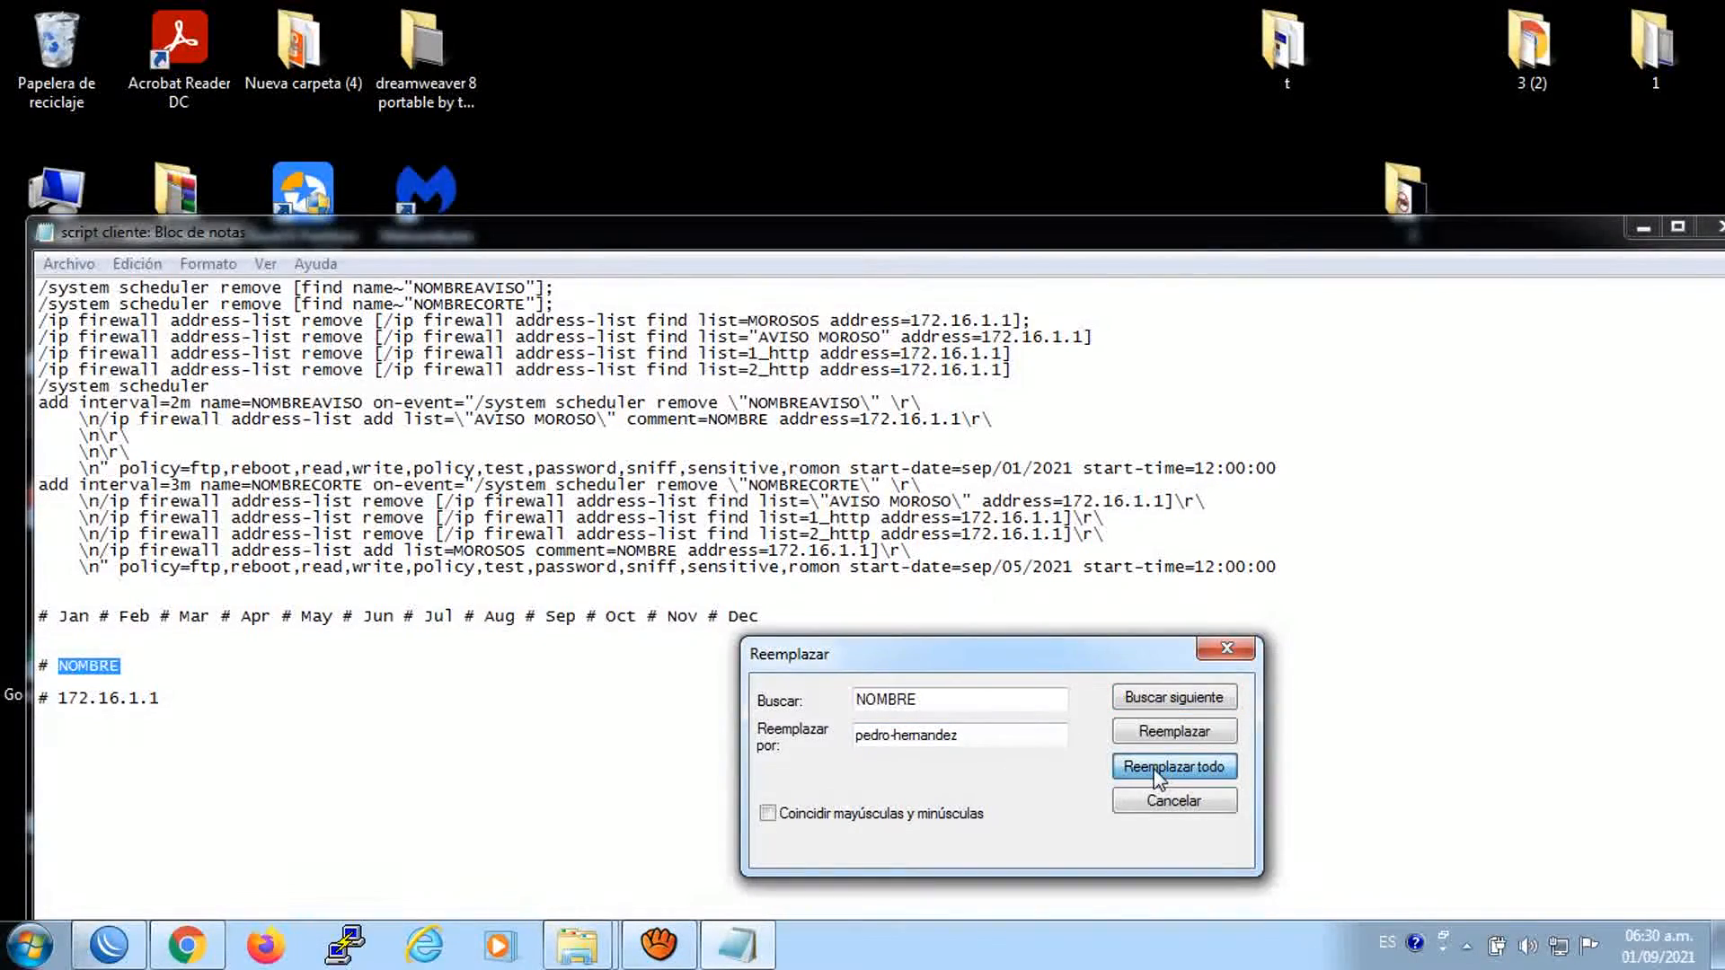
left_click(1157, 778)
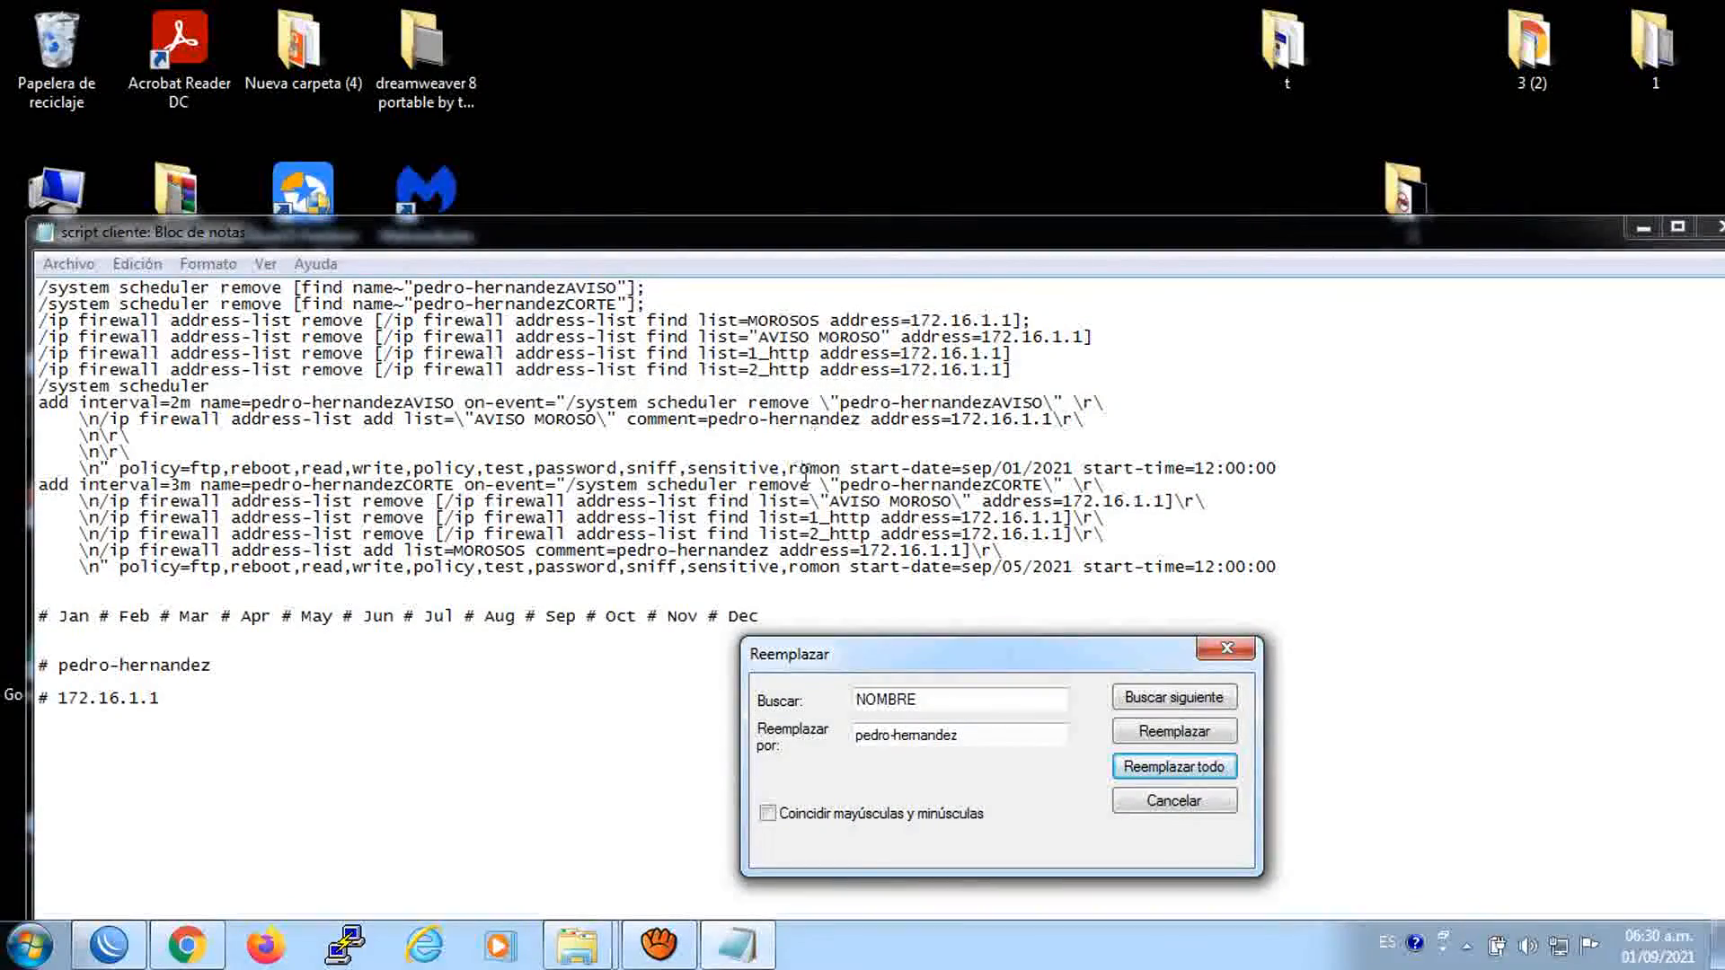
Step: Replace every 172.16.1.1 in the script with 172.16.1.2
left_click_drag(178, 703, 57, 700)
right_click(90, 699)
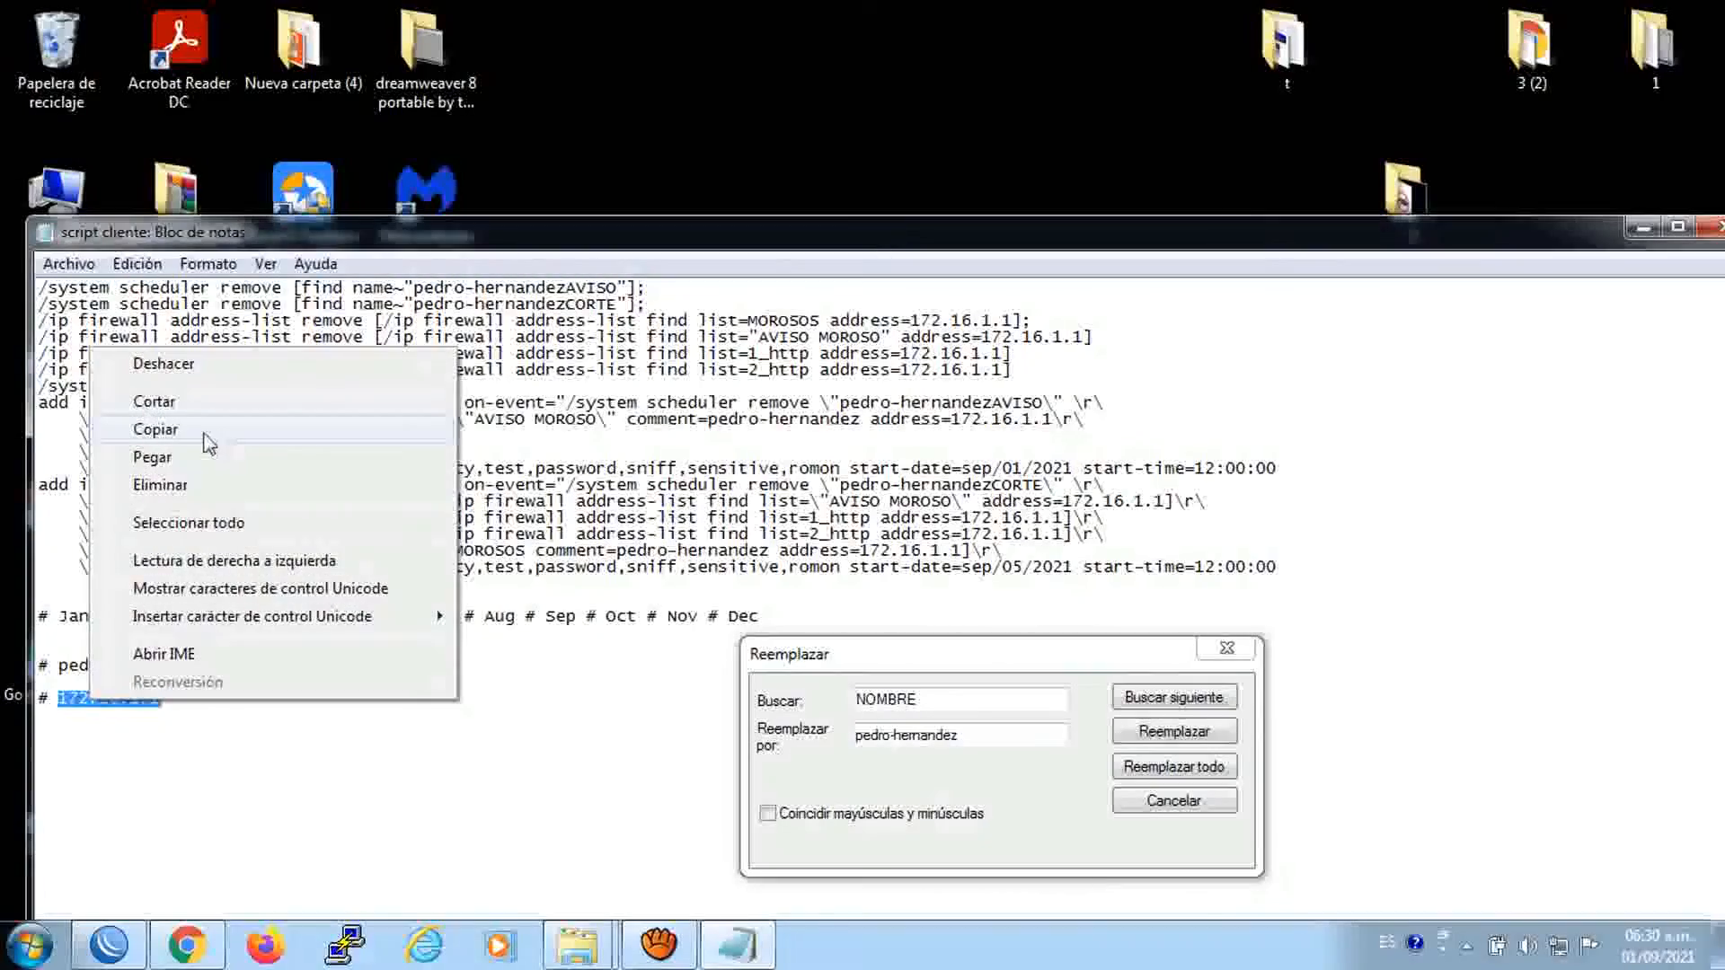
left_click(198, 432)
left_click(794, 712)
right_click(891, 702)
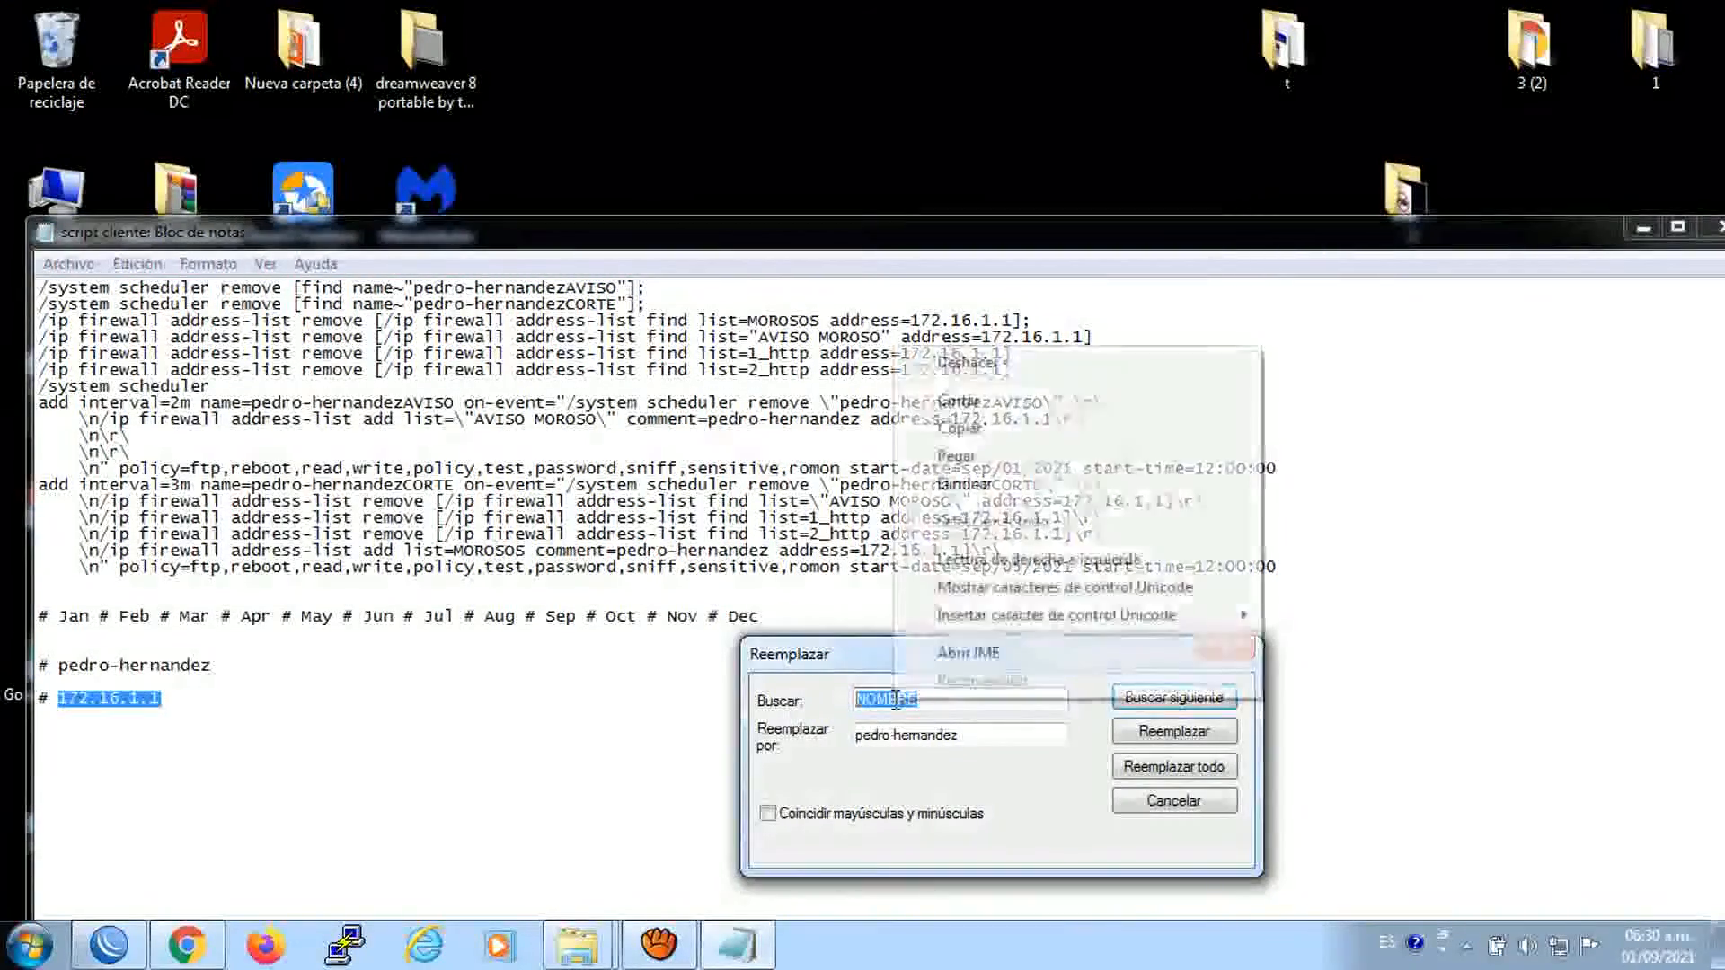
left_click(953, 459)
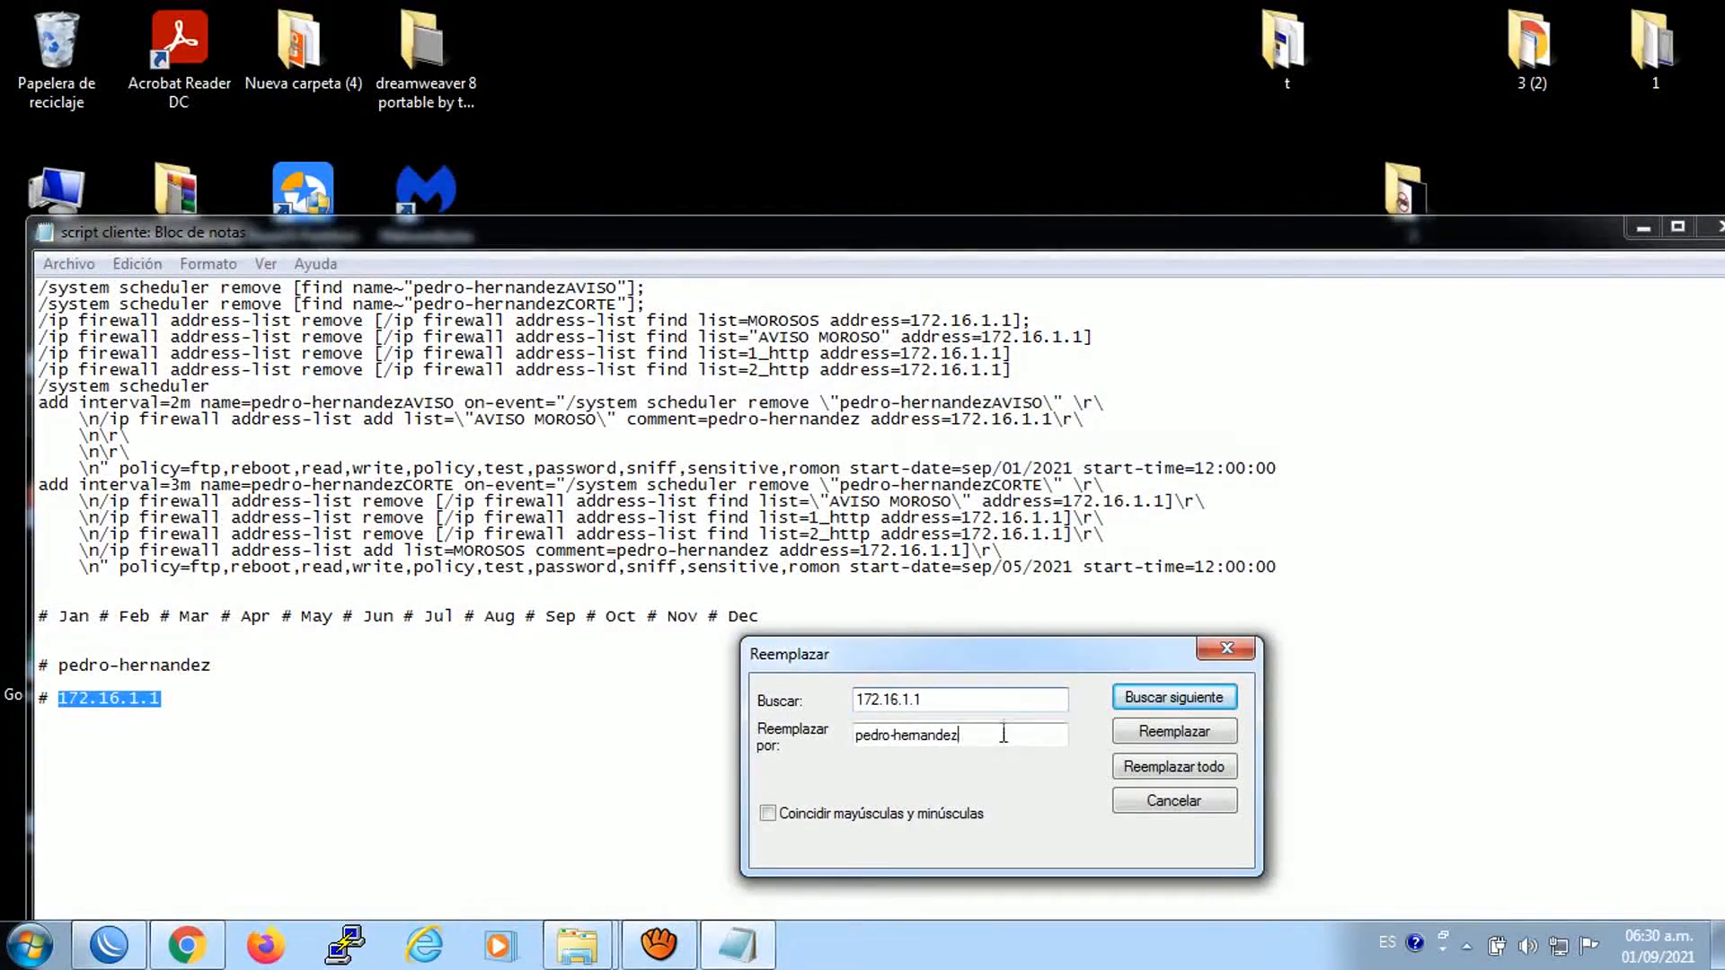
double_click(897, 736)
right_click(897, 738)
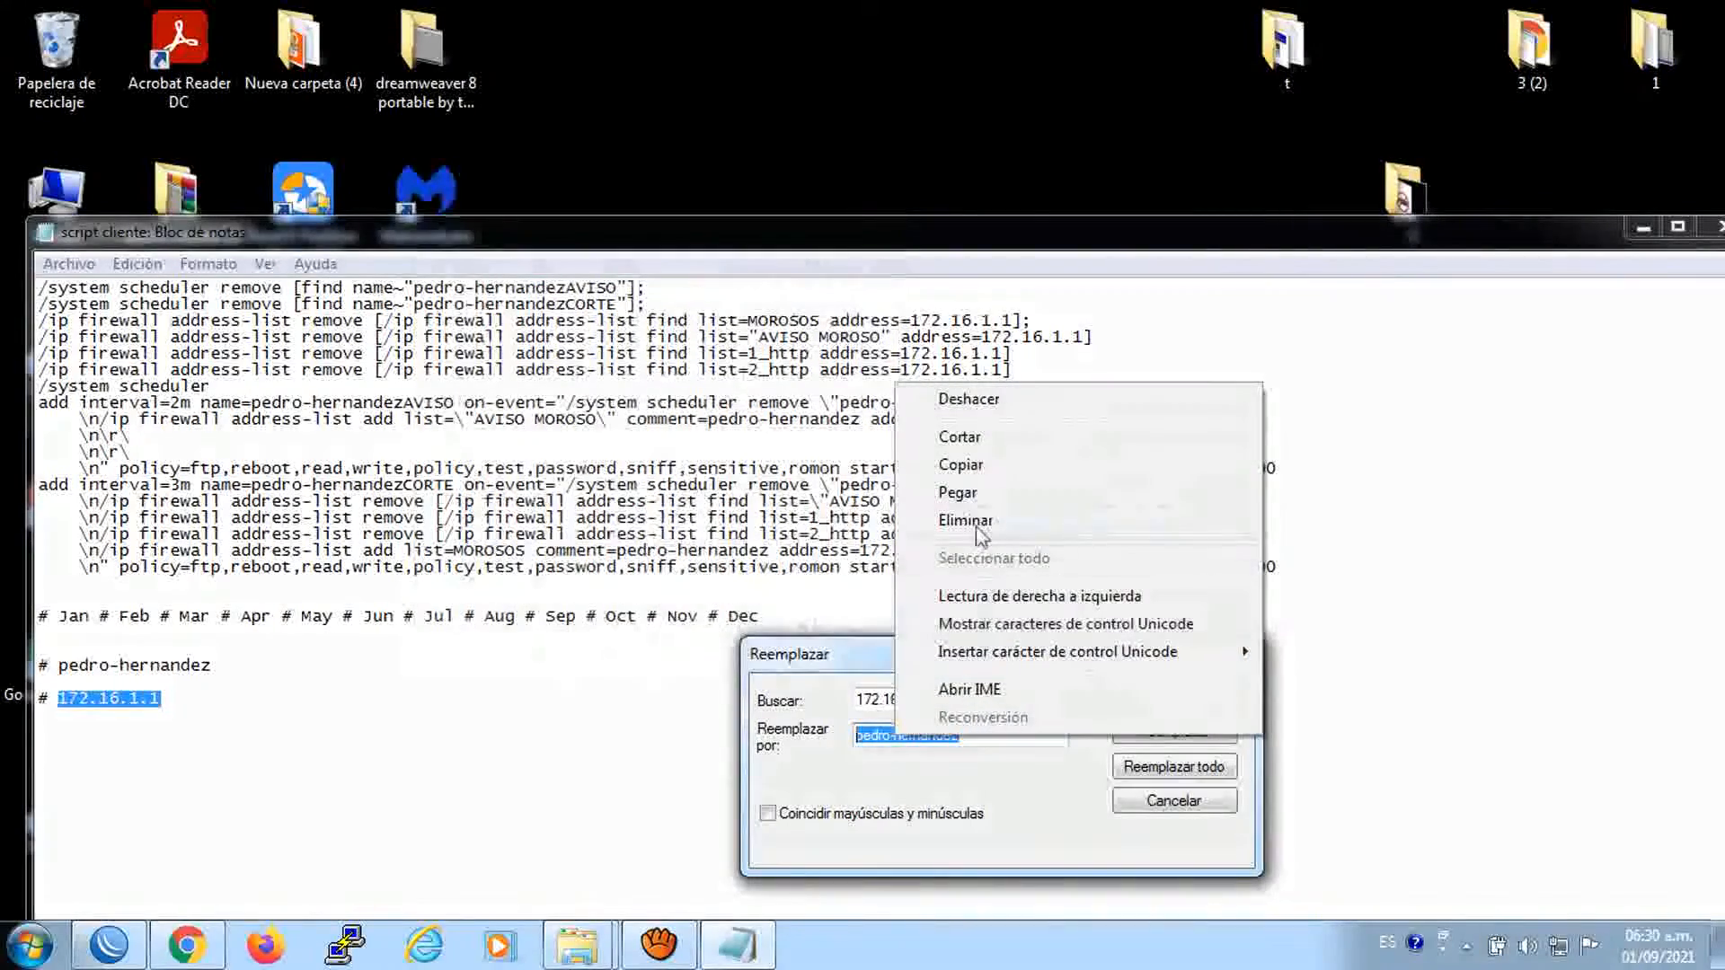
left_click(957, 493)
key("BackSpace")
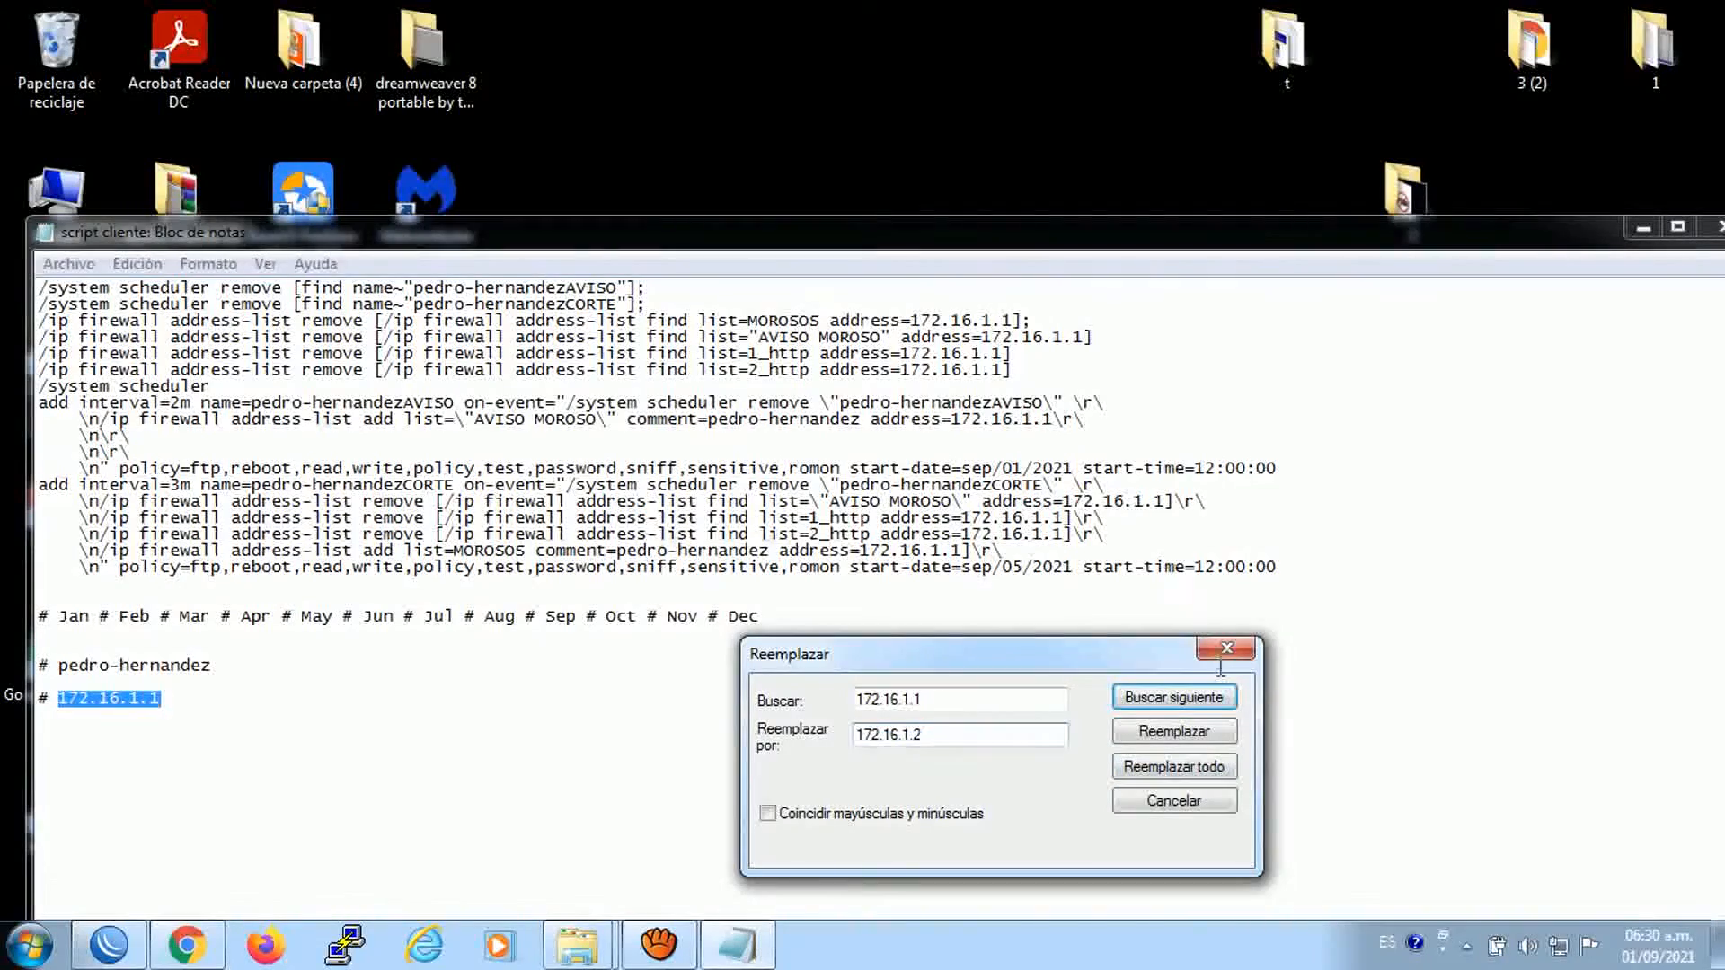
left_click(1184, 762)
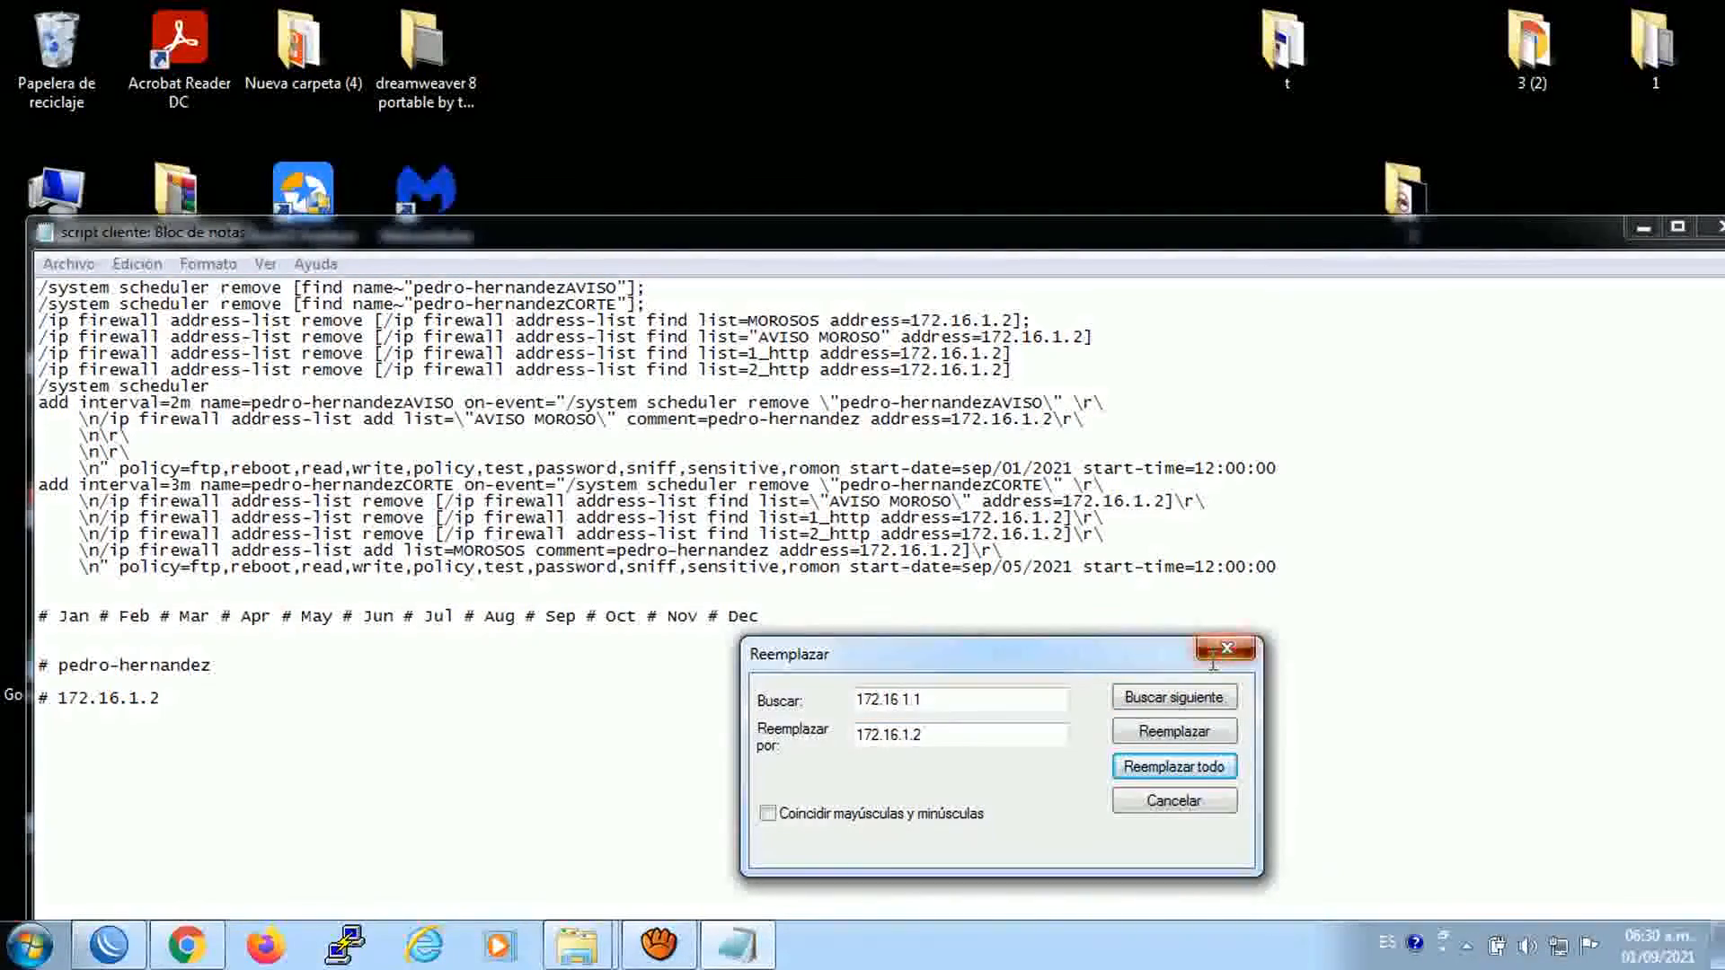
Step: Close the Replace dialog and copy the script text down through the month line
key("Escape")
left_click_drag(40, 287, 717, 647)
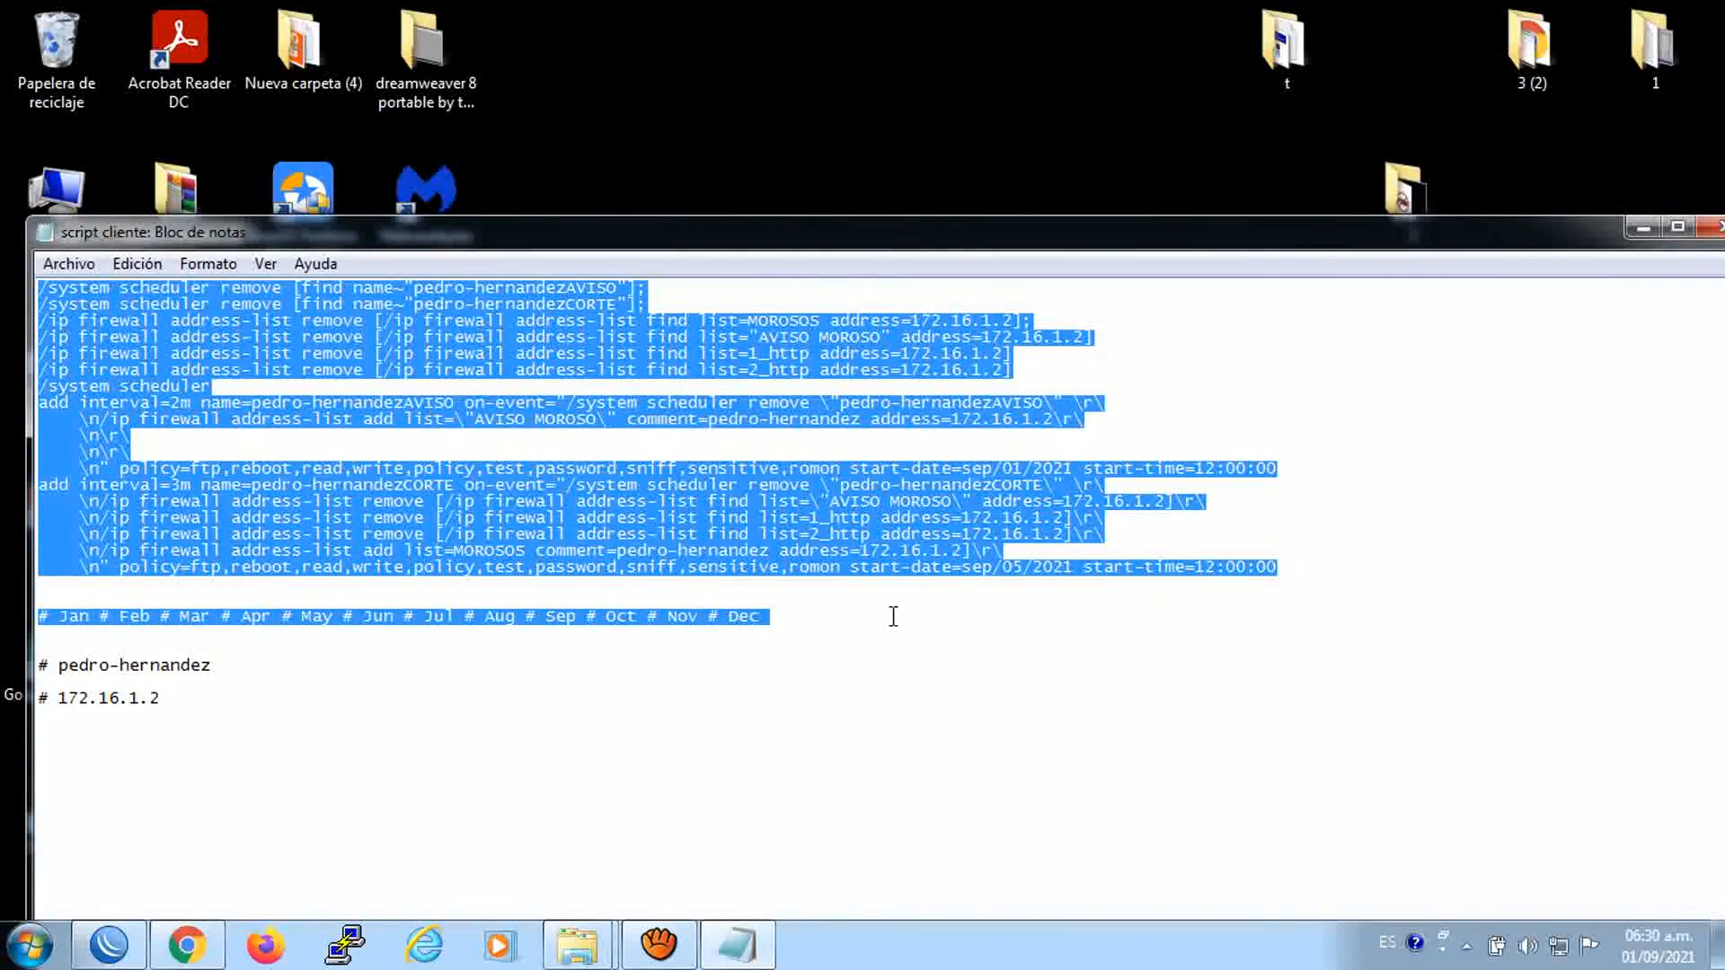
right_click(703, 494)
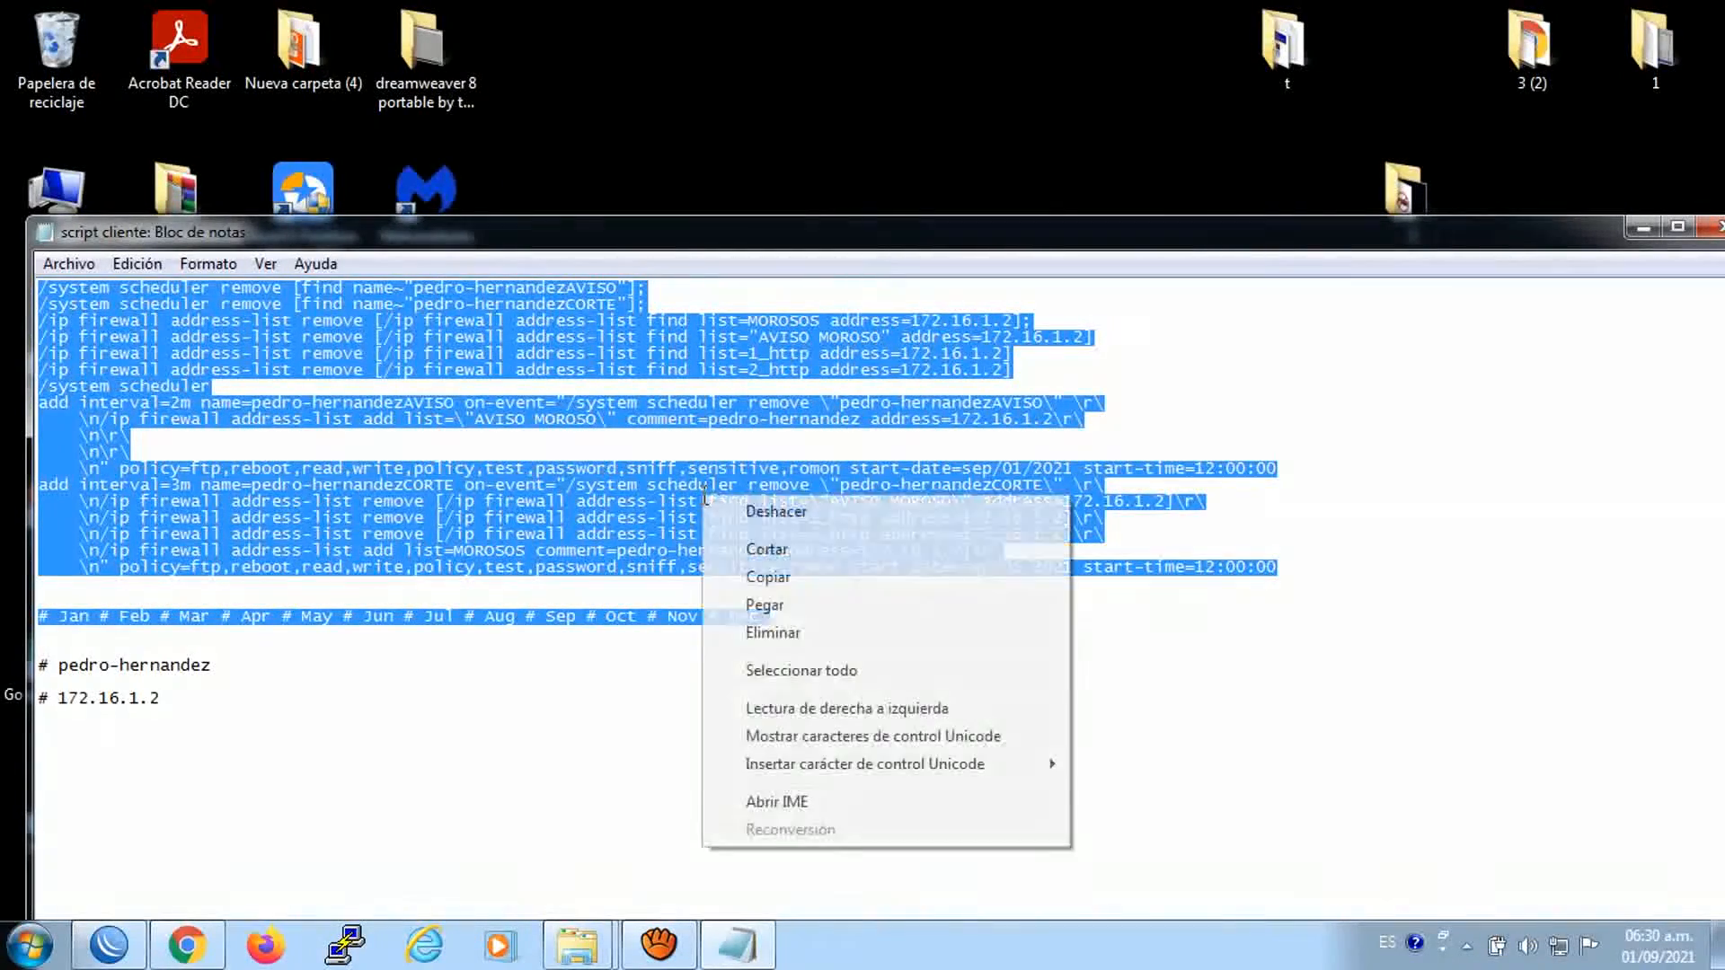
left_click(768, 577)
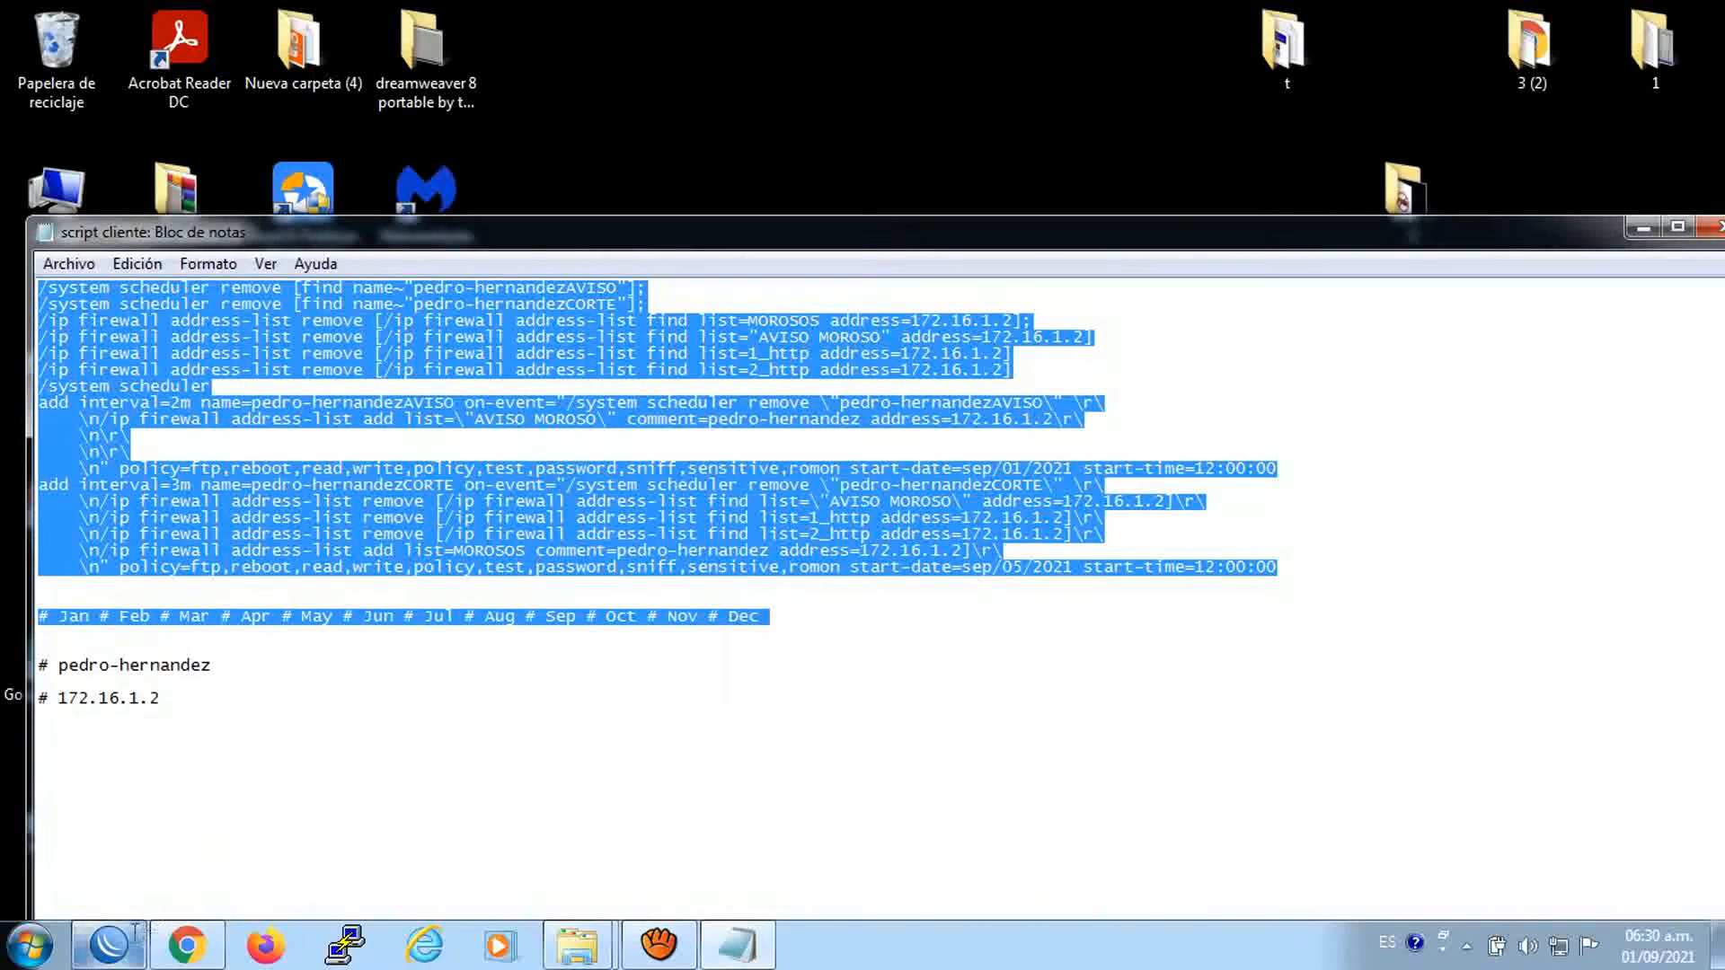
Step: Delete the noip script from WinBox's System > Scripts list
left_click(109, 944)
left_click(80, 383)
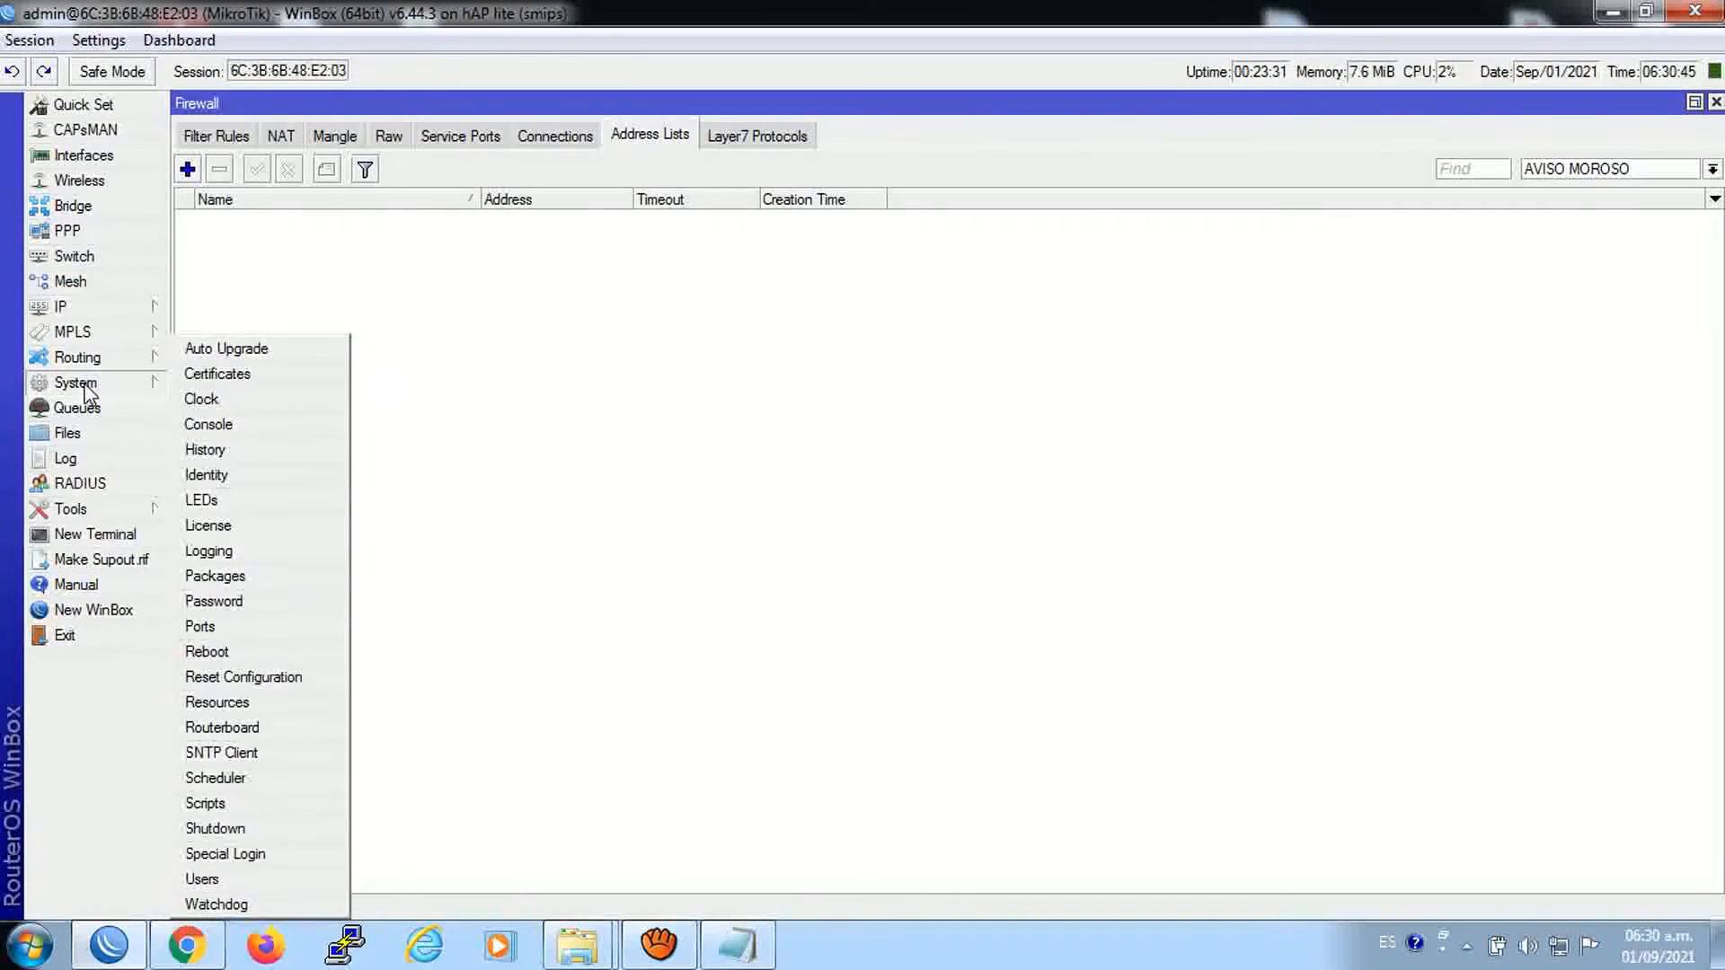
left_click(219, 802)
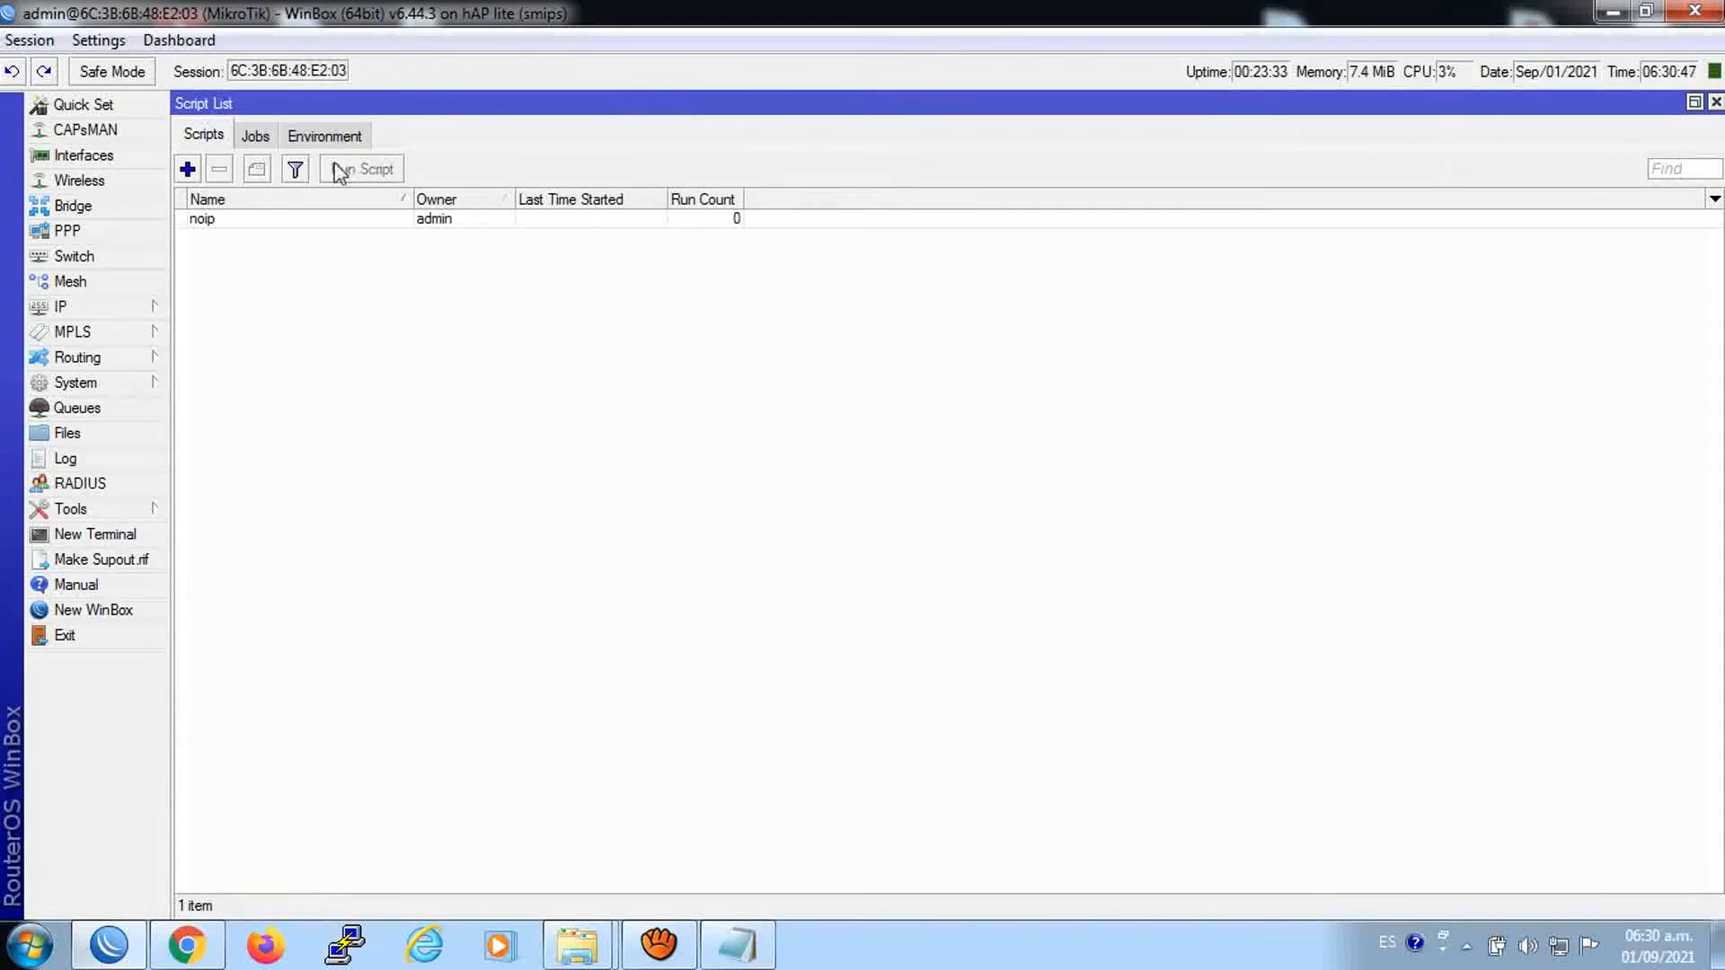
left_click(202, 218)
left_click(218, 169)
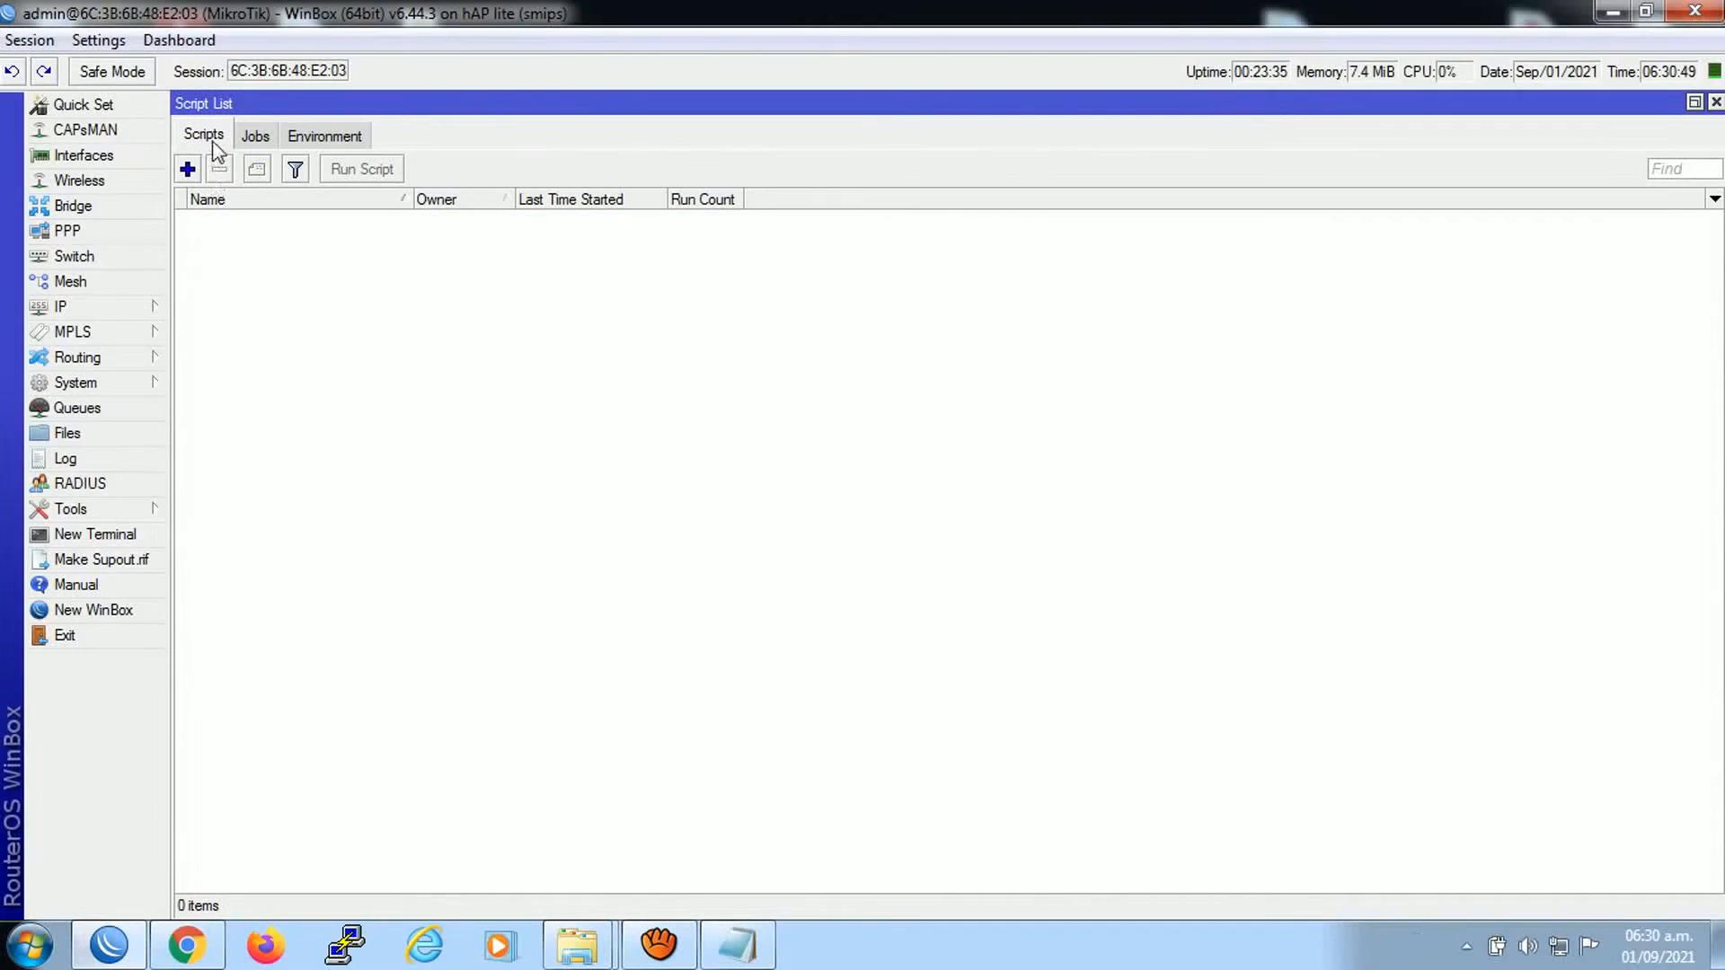
Step: Add a new script named after the customer and paste the scheduler script as its Source
left_click(188, 169)
left_click_drag(654, 141, 429, 155)
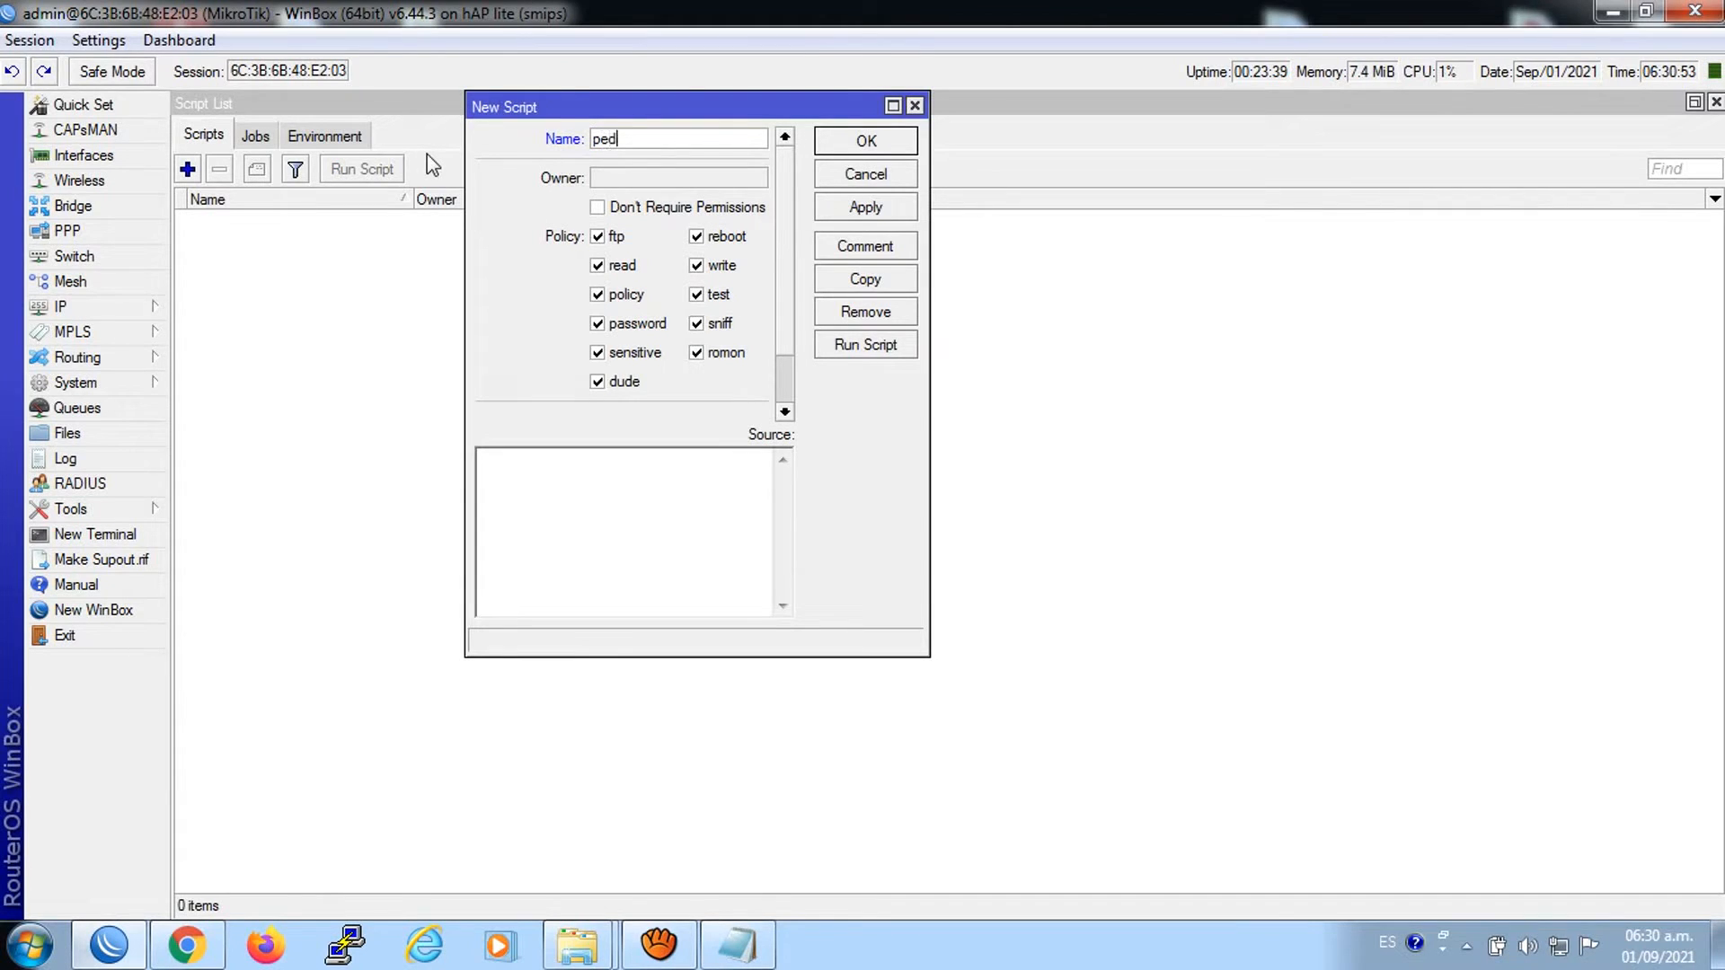
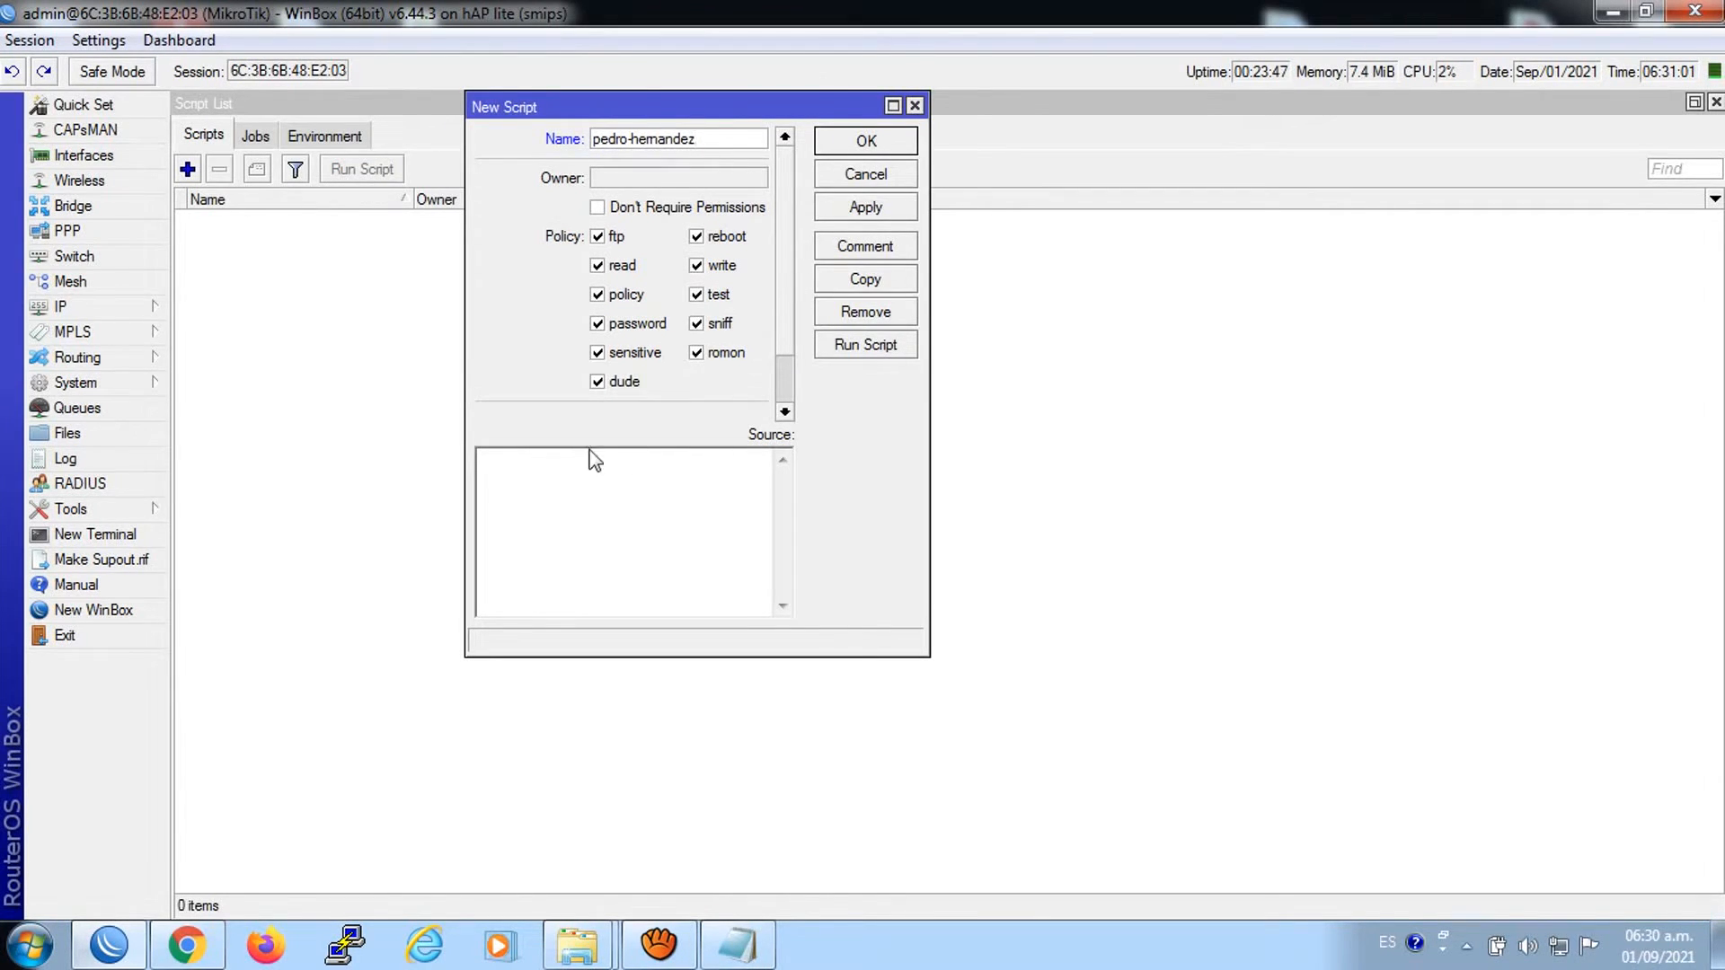
left_click(893, 105)
right_click(433, 550)
left_click(527, 660)
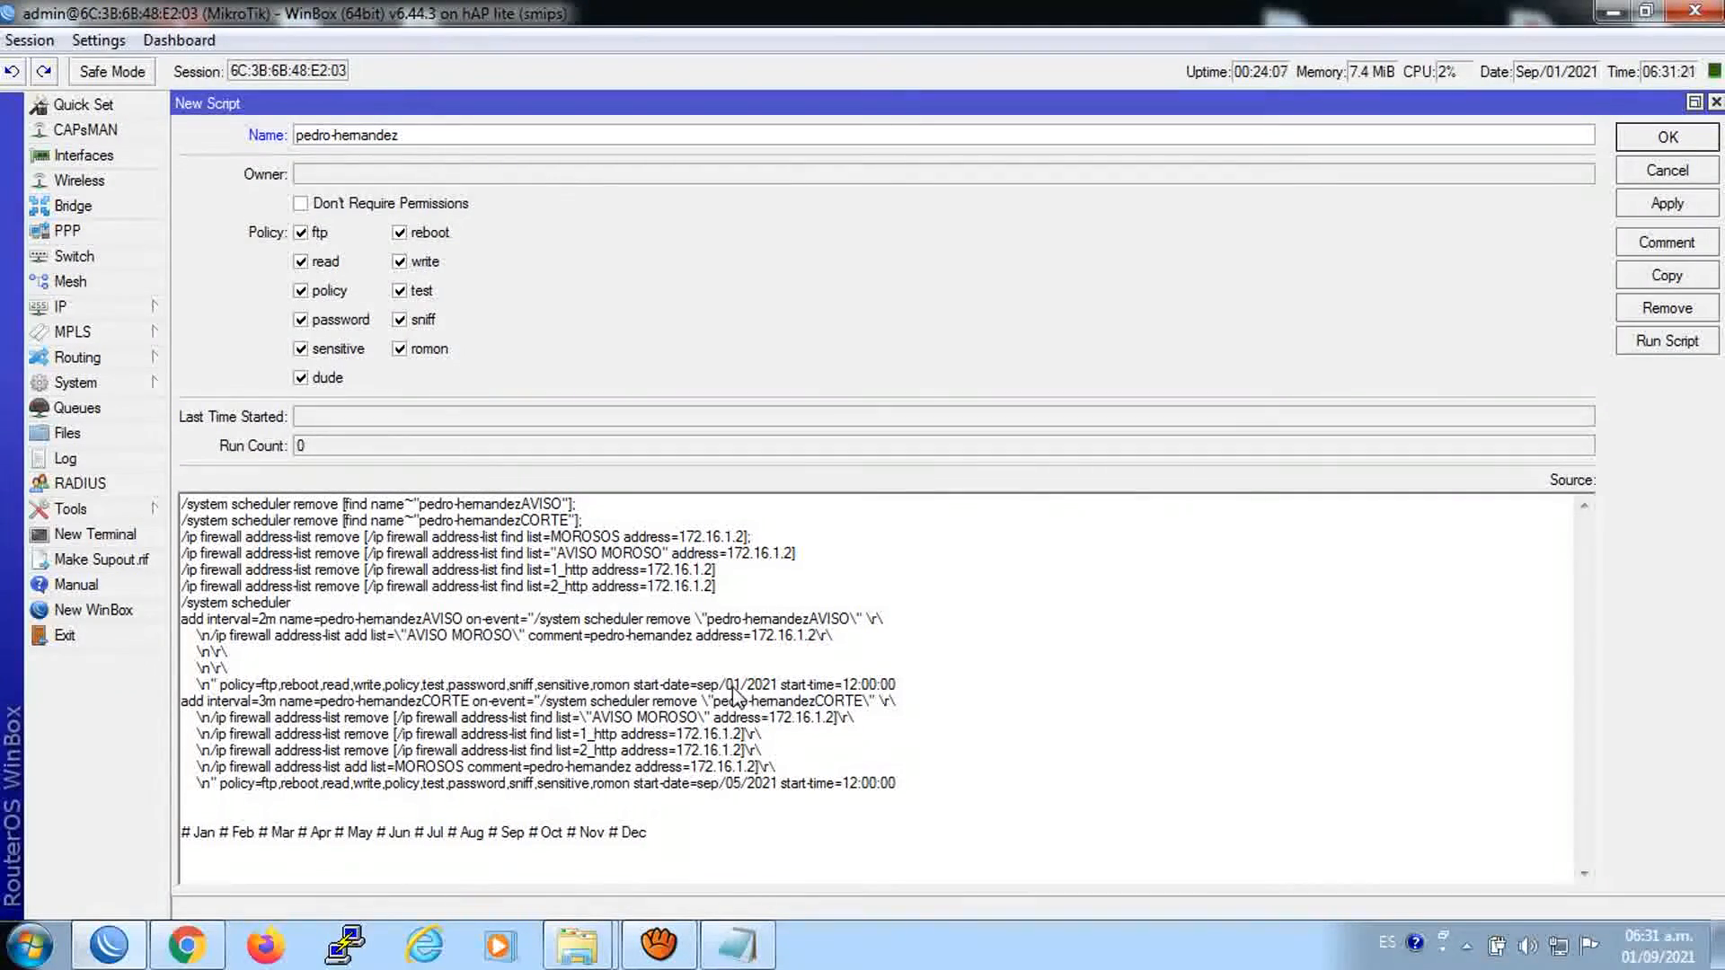
Step: Copy Oct from the month comment line in the script source
left_click(793, 690)
left_click(714, 688)
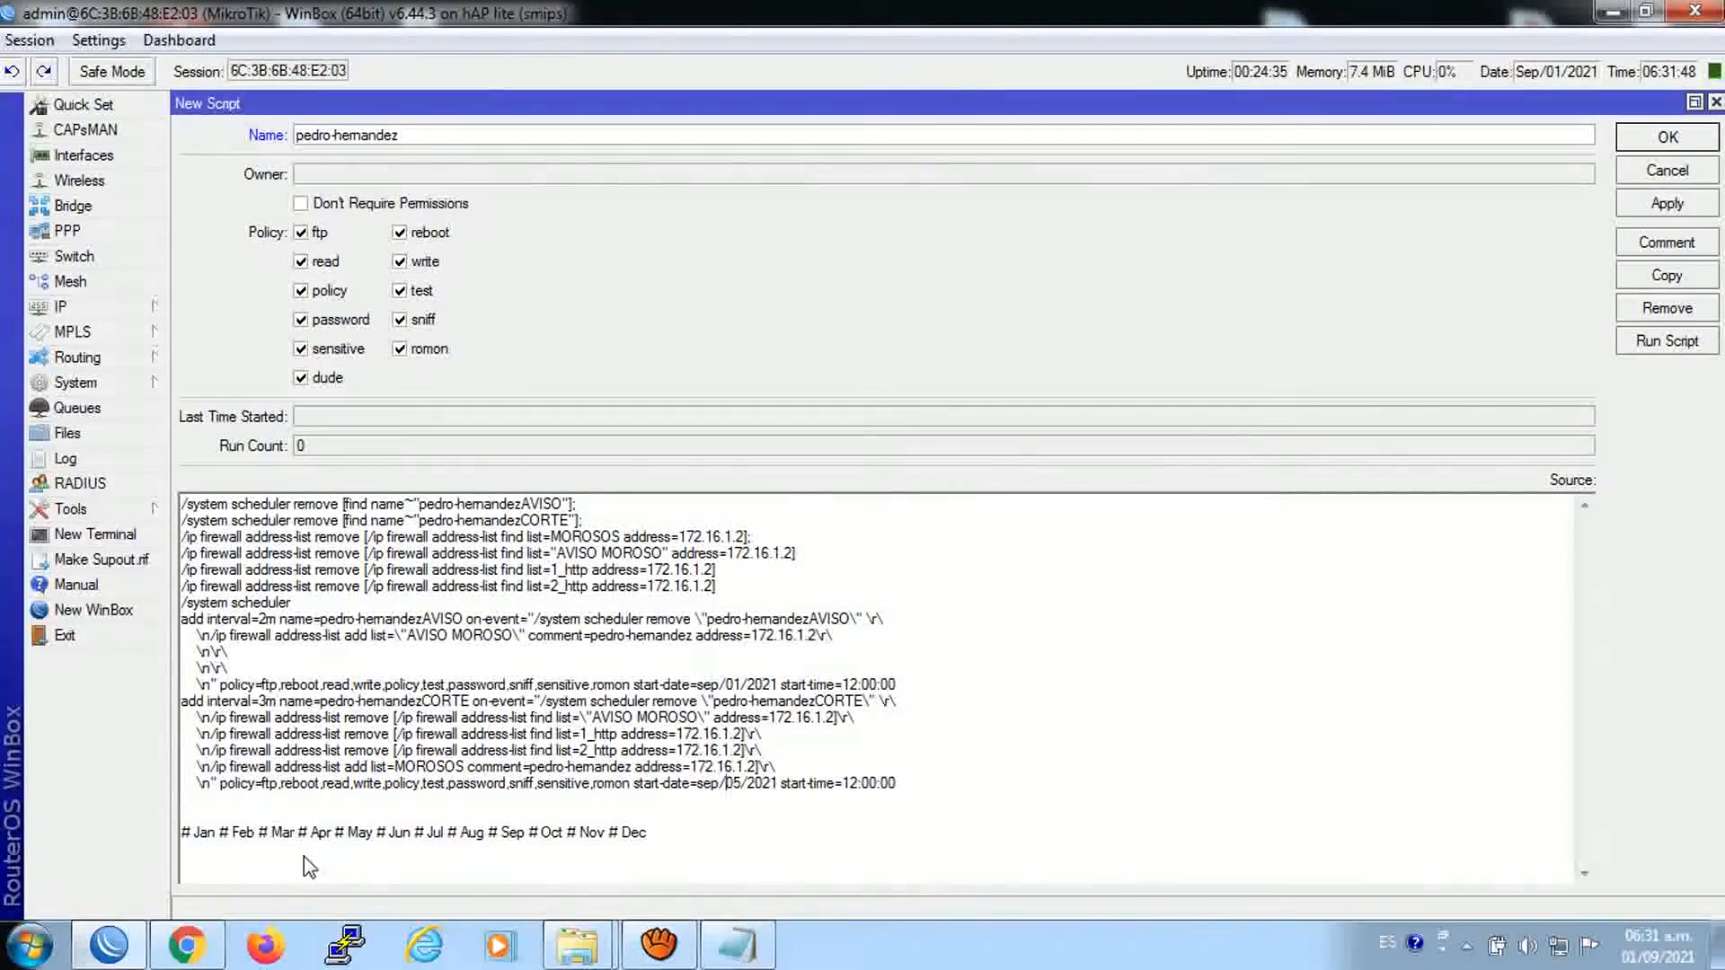
left_click_drag(524, 834, 509, 836)
left_click(562, 836)
left_click_drag(562, 837, 541, 836)
key("ctrl+c")
left_click(563, 839)
right_click(550, 835)
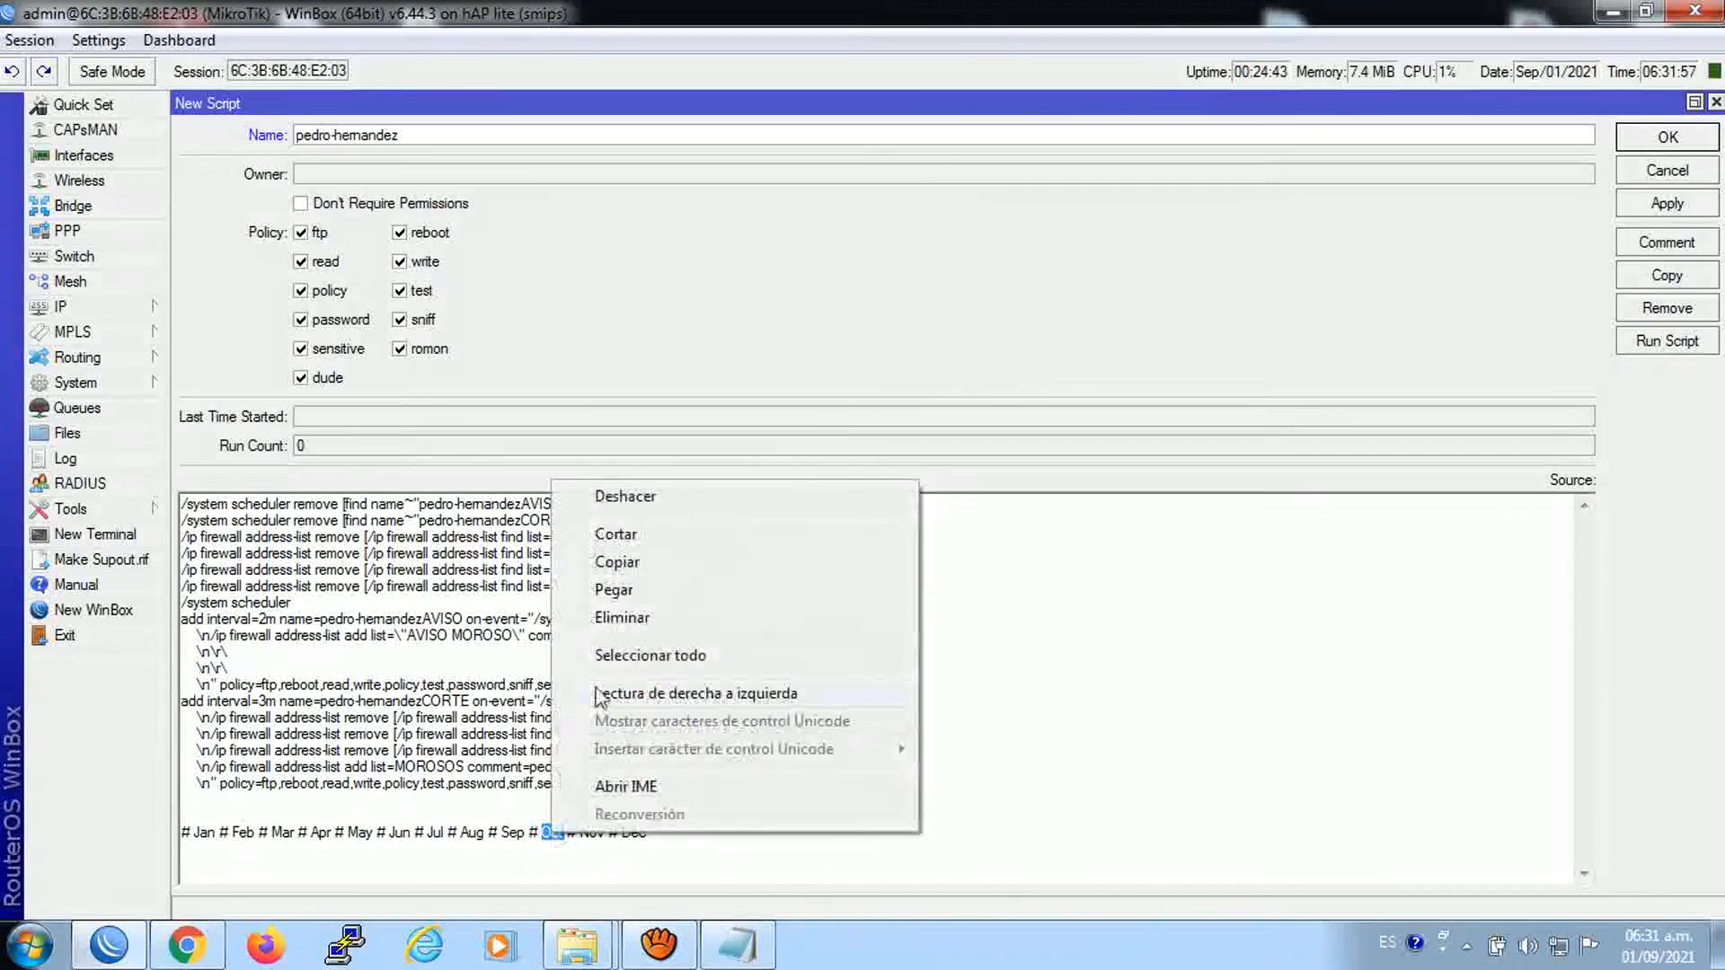
left_click(622, 570)
Step: Paste Oct over sep in both start dates, giving Oct/01/2021 and Oct/05/2021
left_click_drag(719, 685, 698, 685)
right_click(700, 685)
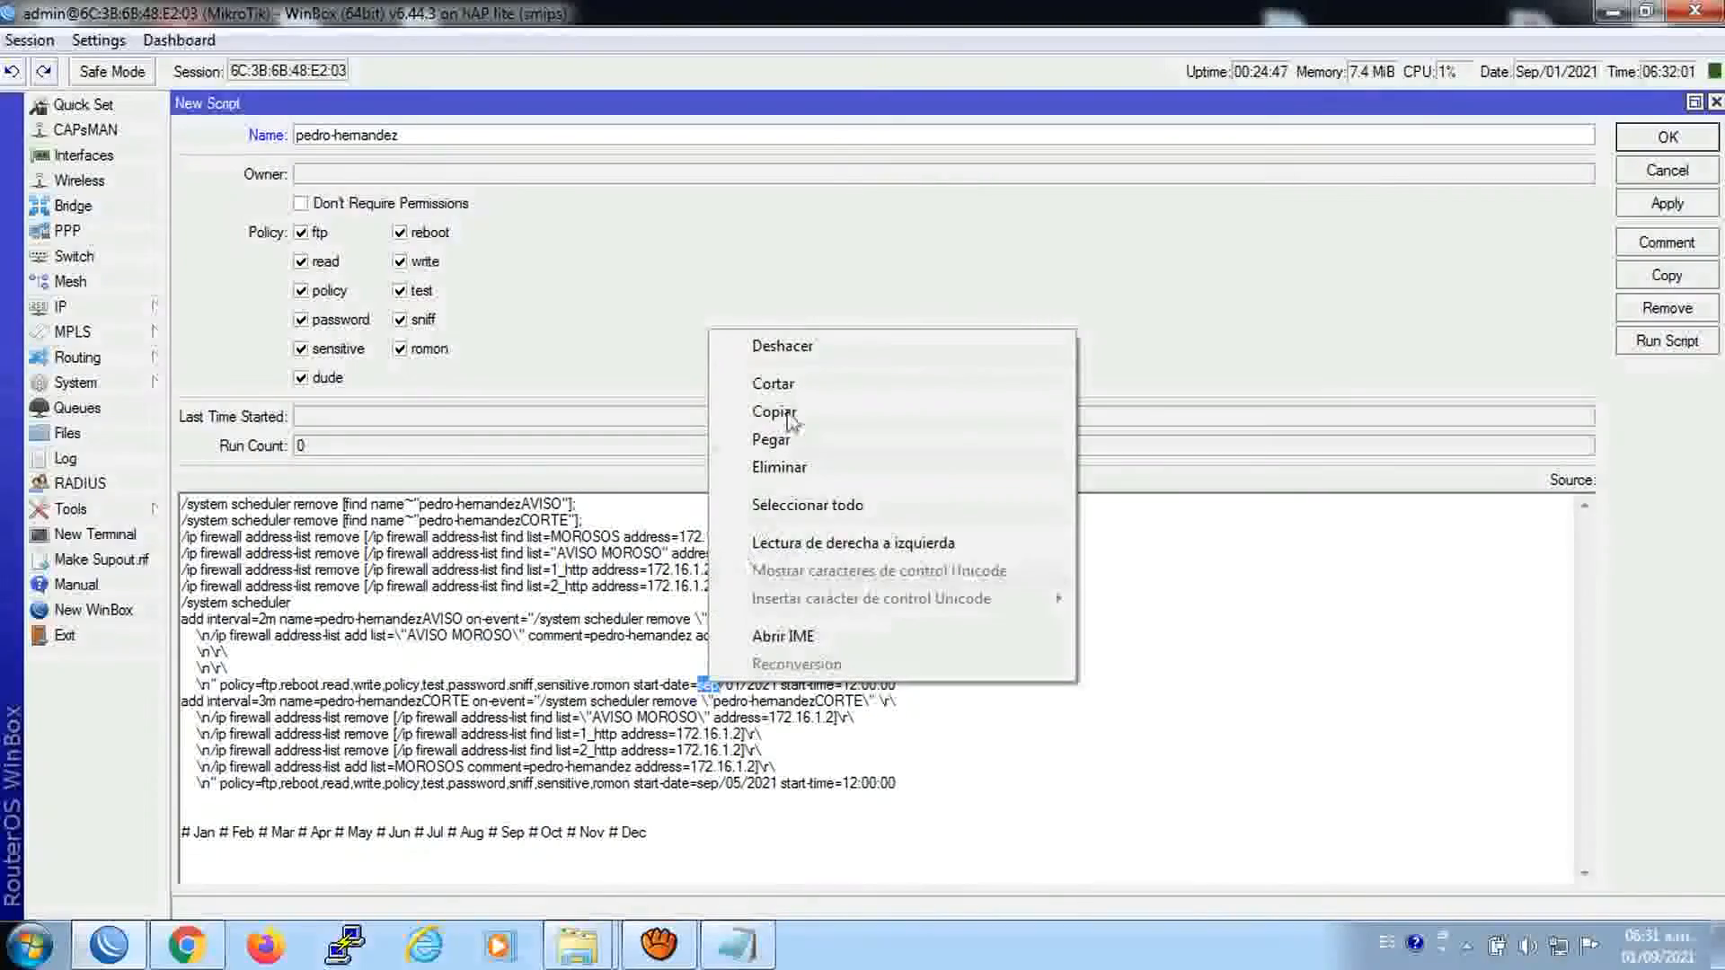
left_click(779, 440)
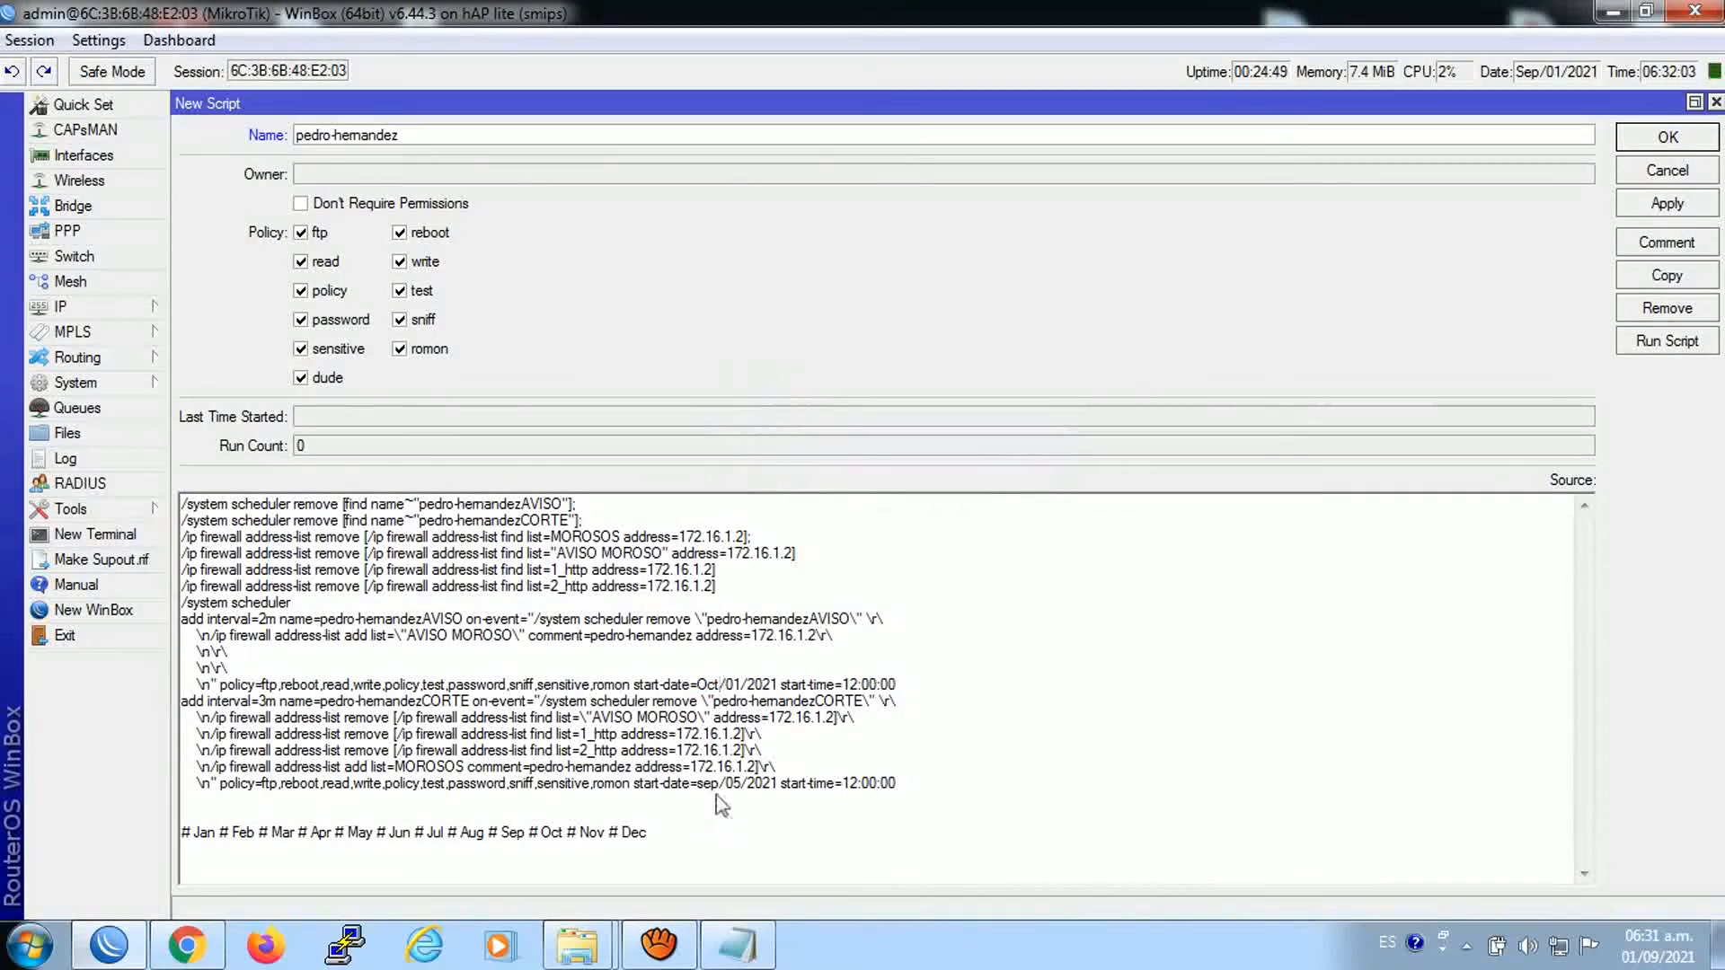
left_click_drag(721, 783, 700, 784)
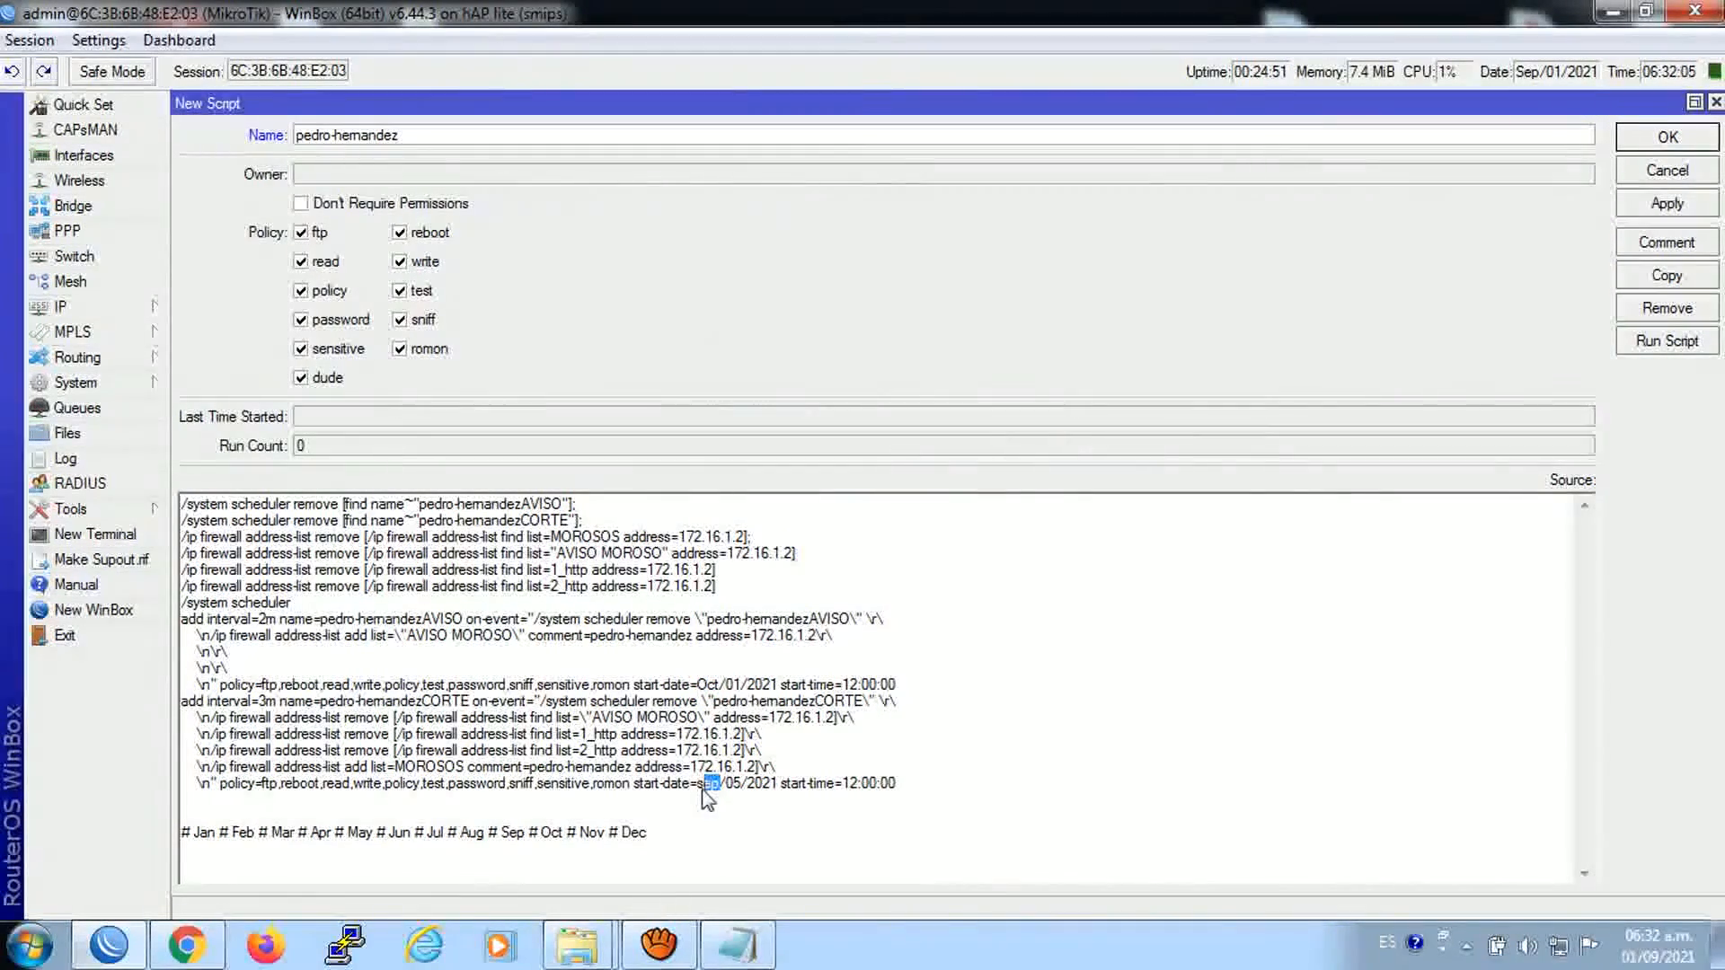
right_click(704, 791)
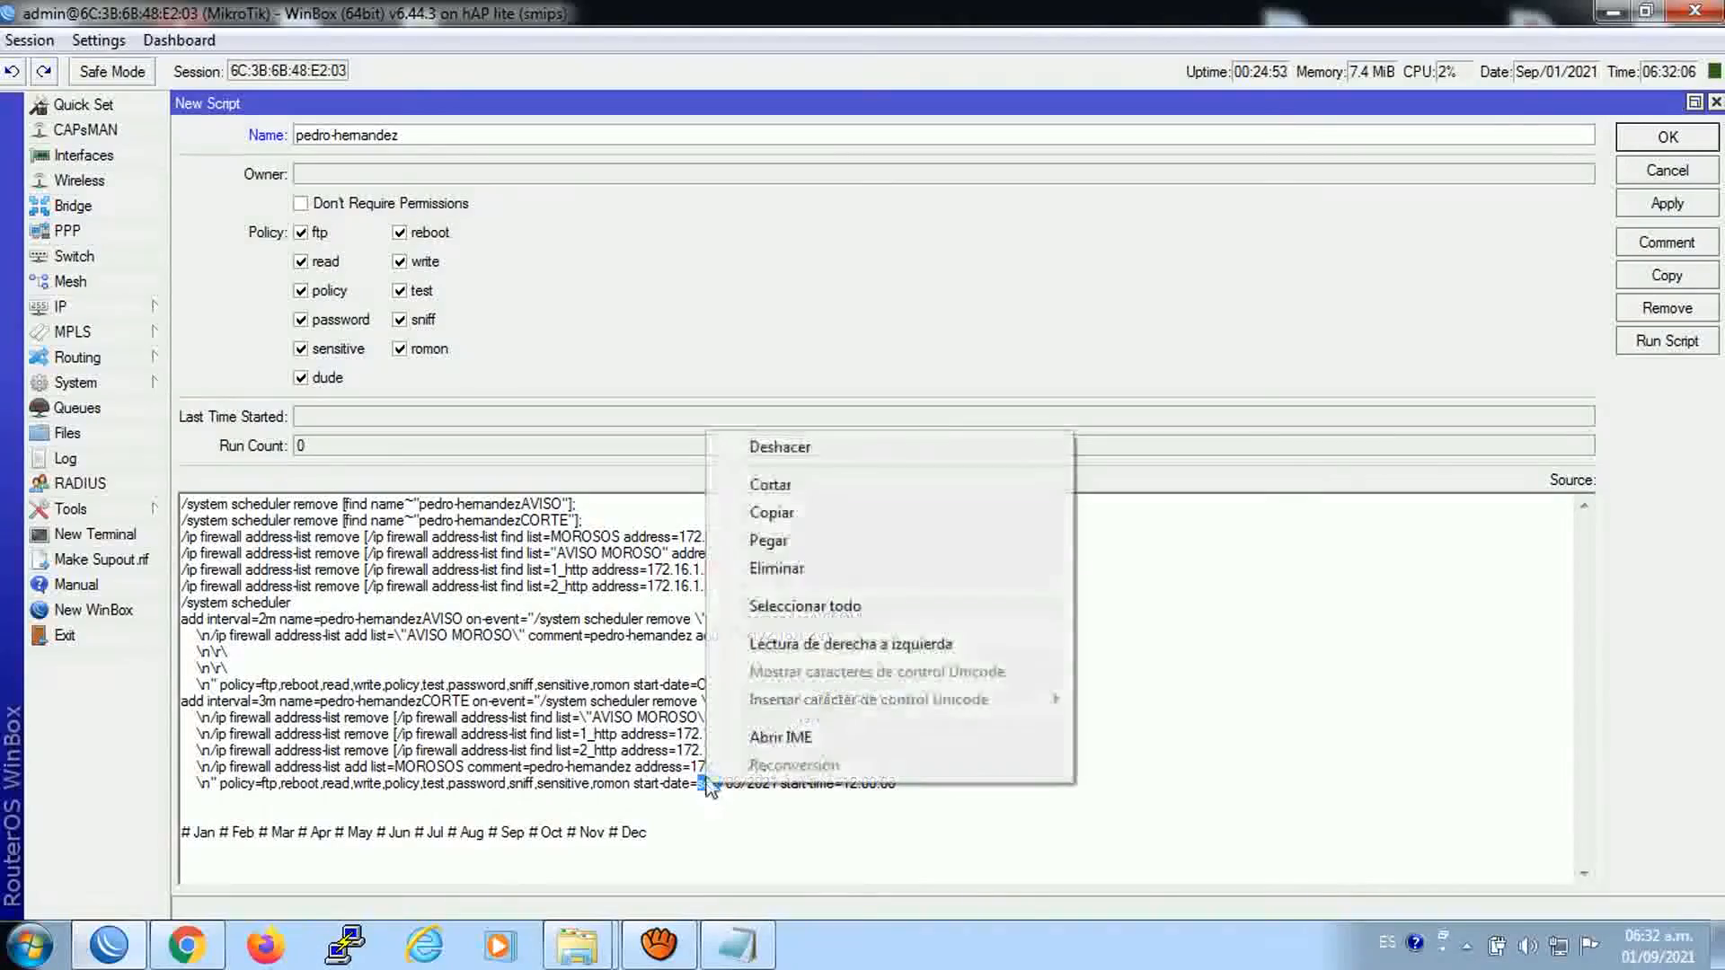
left_click(817, 537)
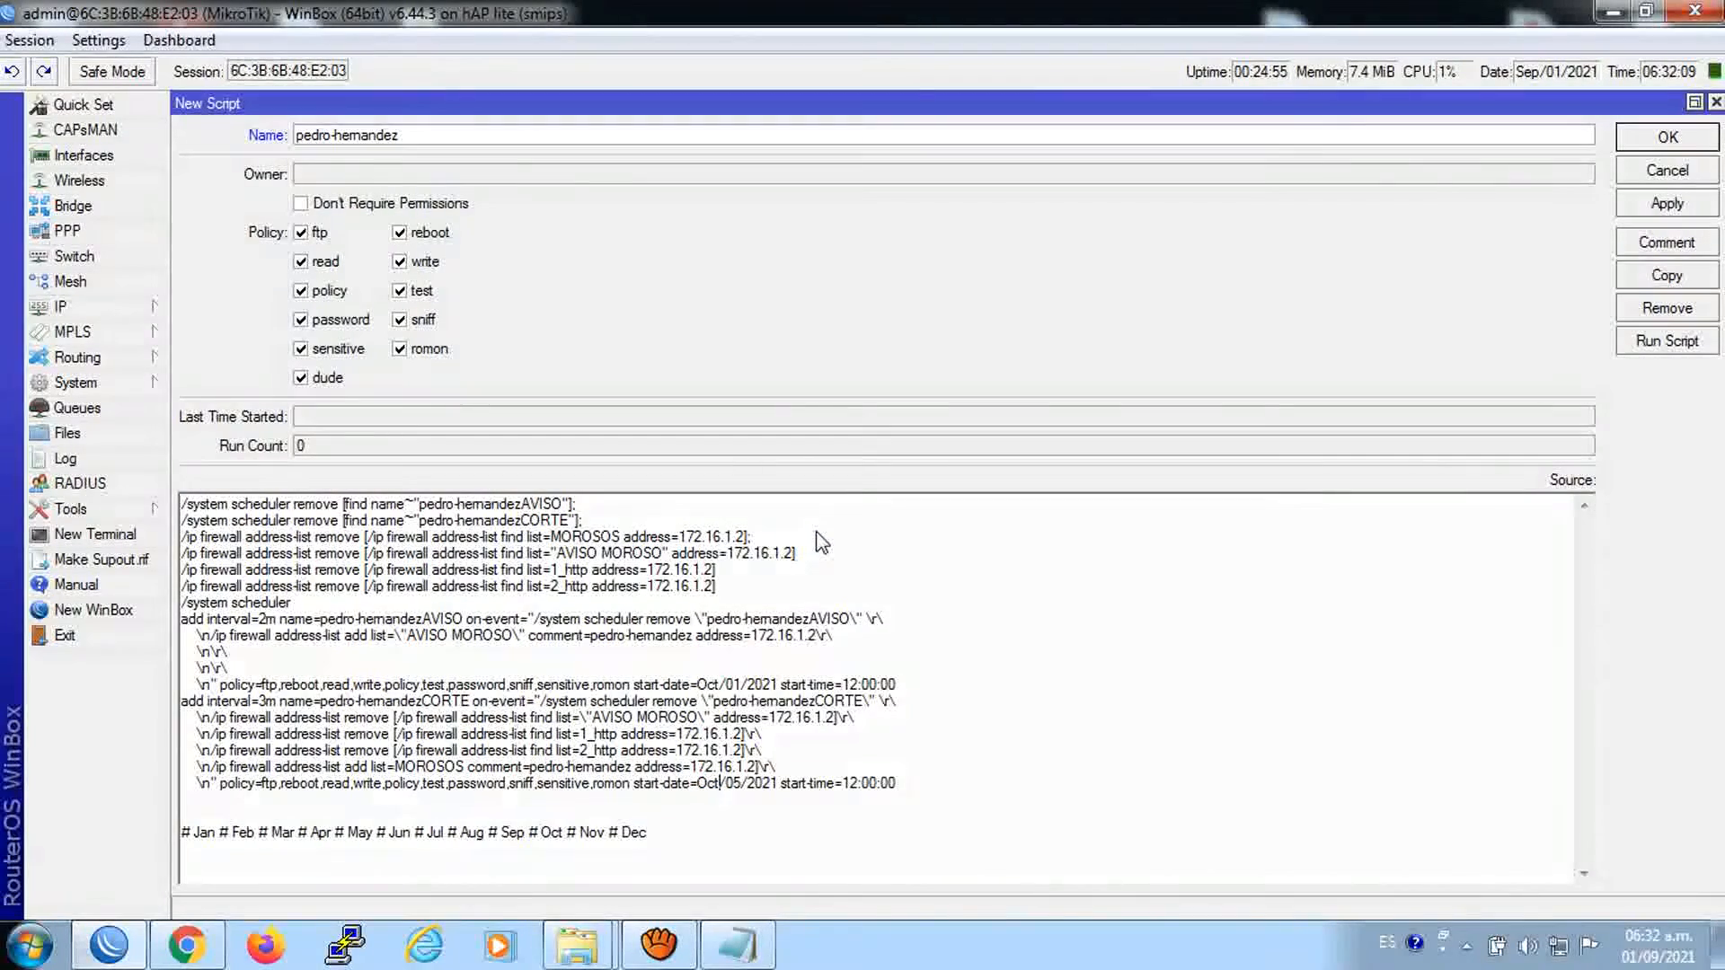
Step: Apply and save the customer's script, select it in Script List, open Scheduler, and run it
left_click(1658, 211)
left_click(1649, 146)
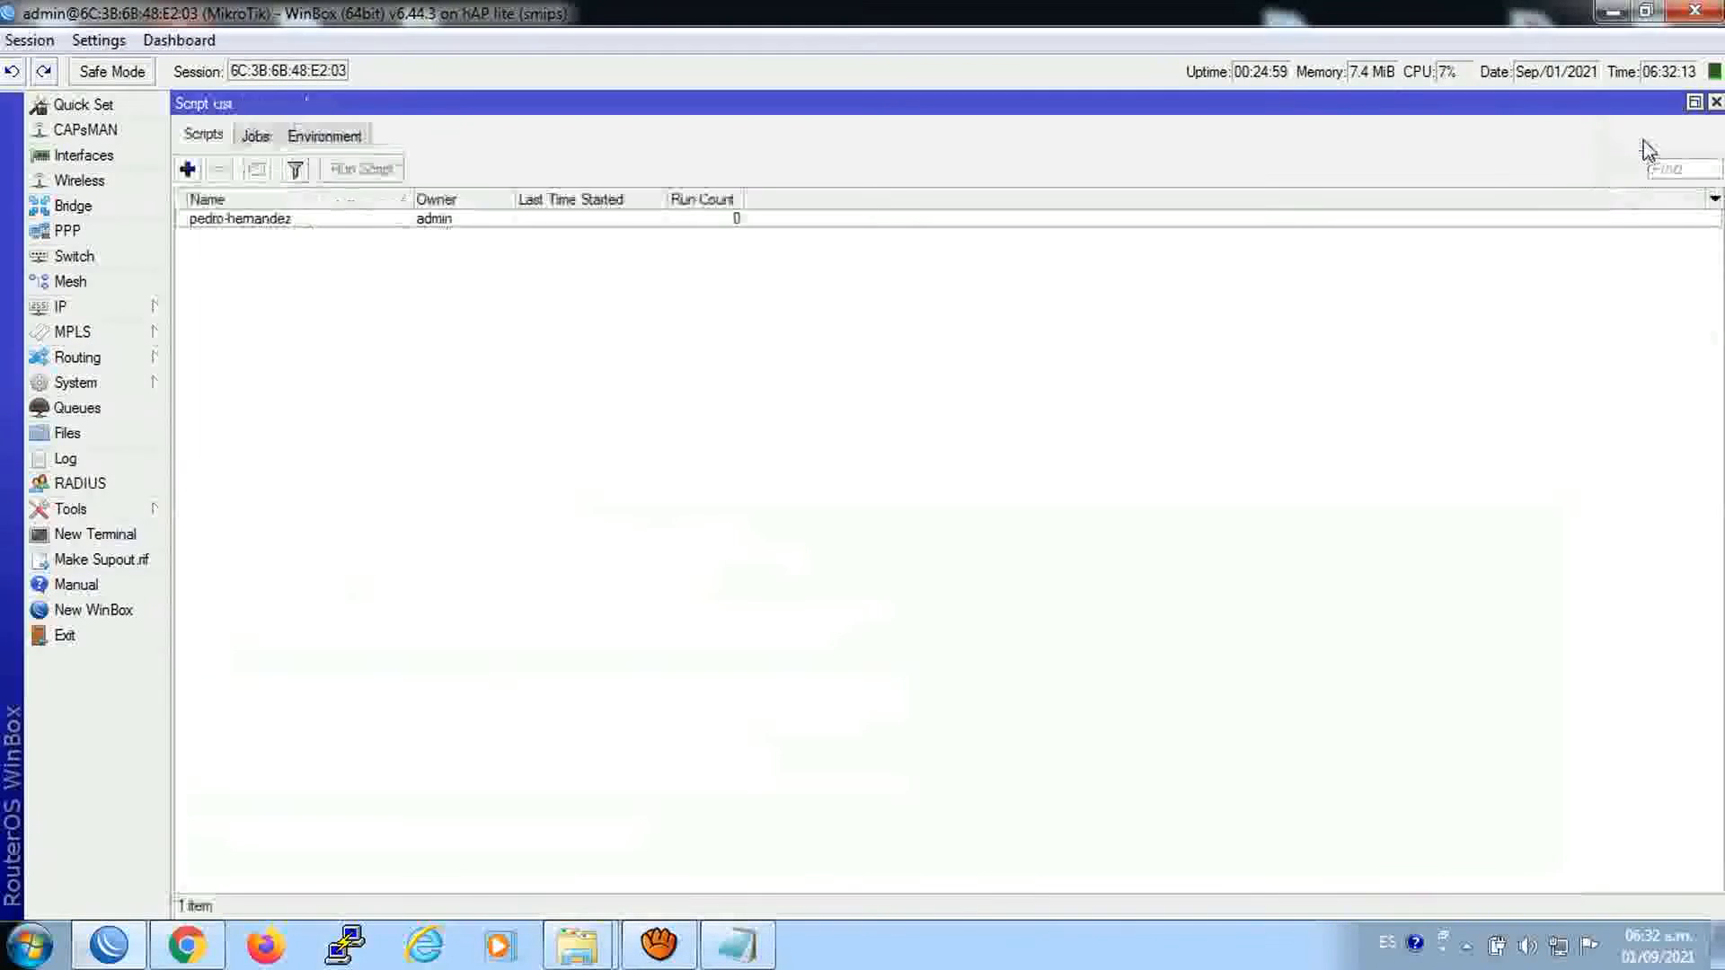
left_click(261, 229)
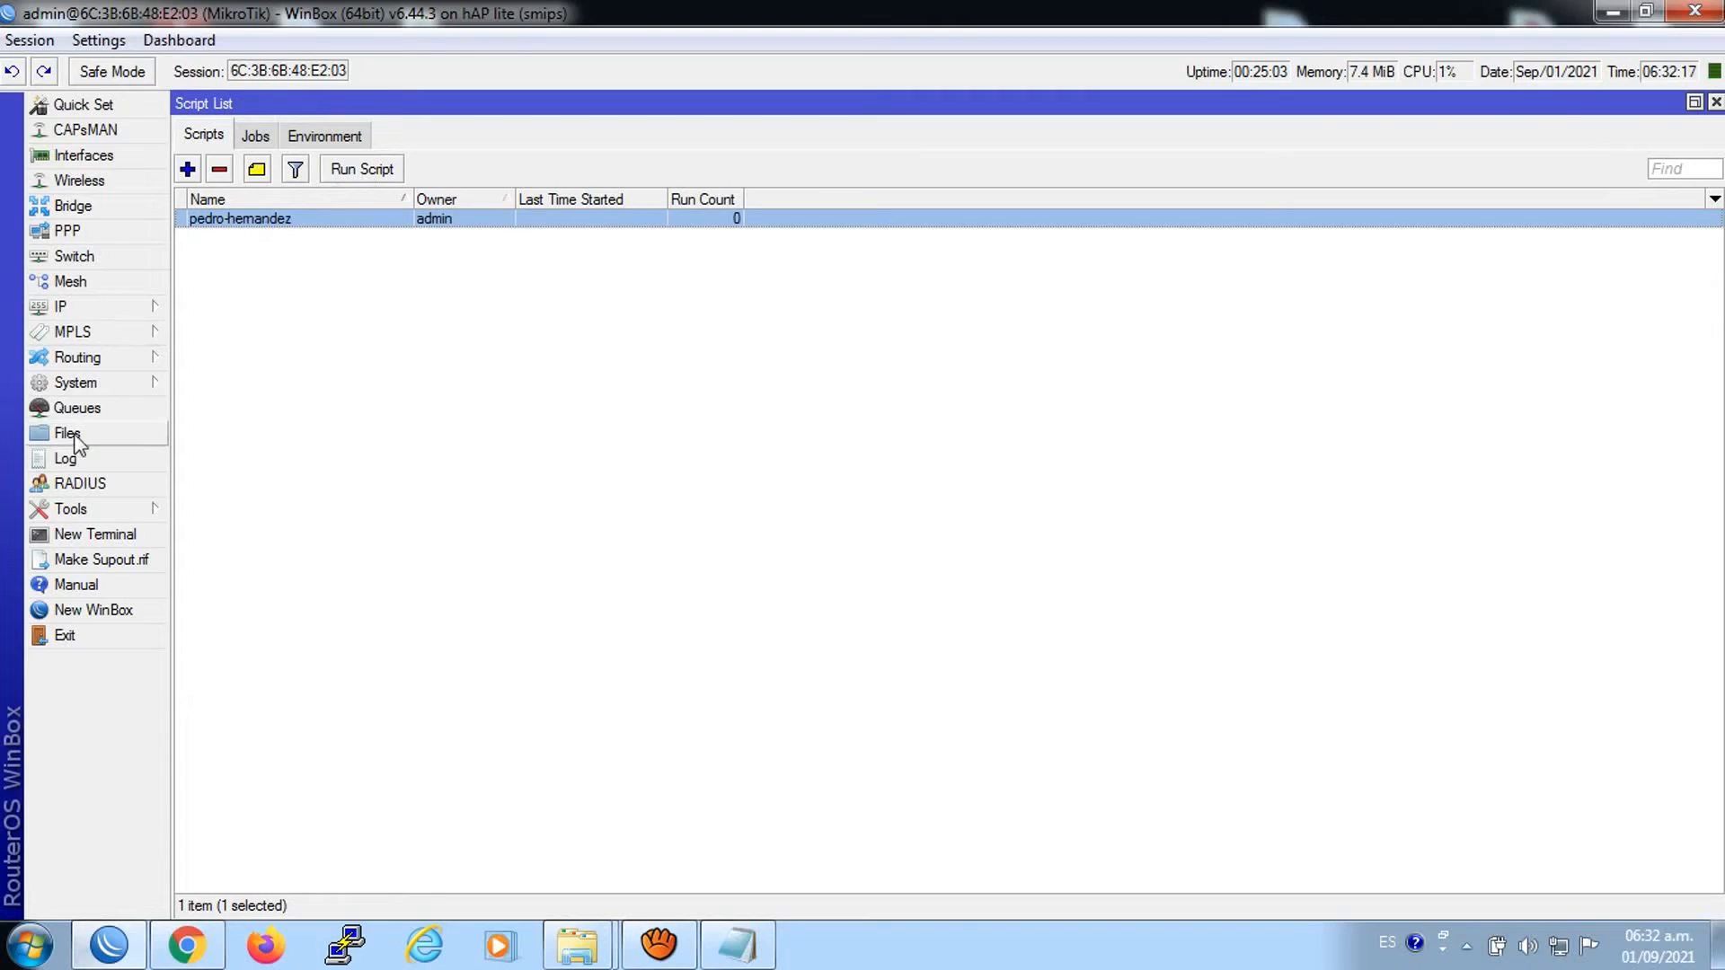
left_click(67, 383)
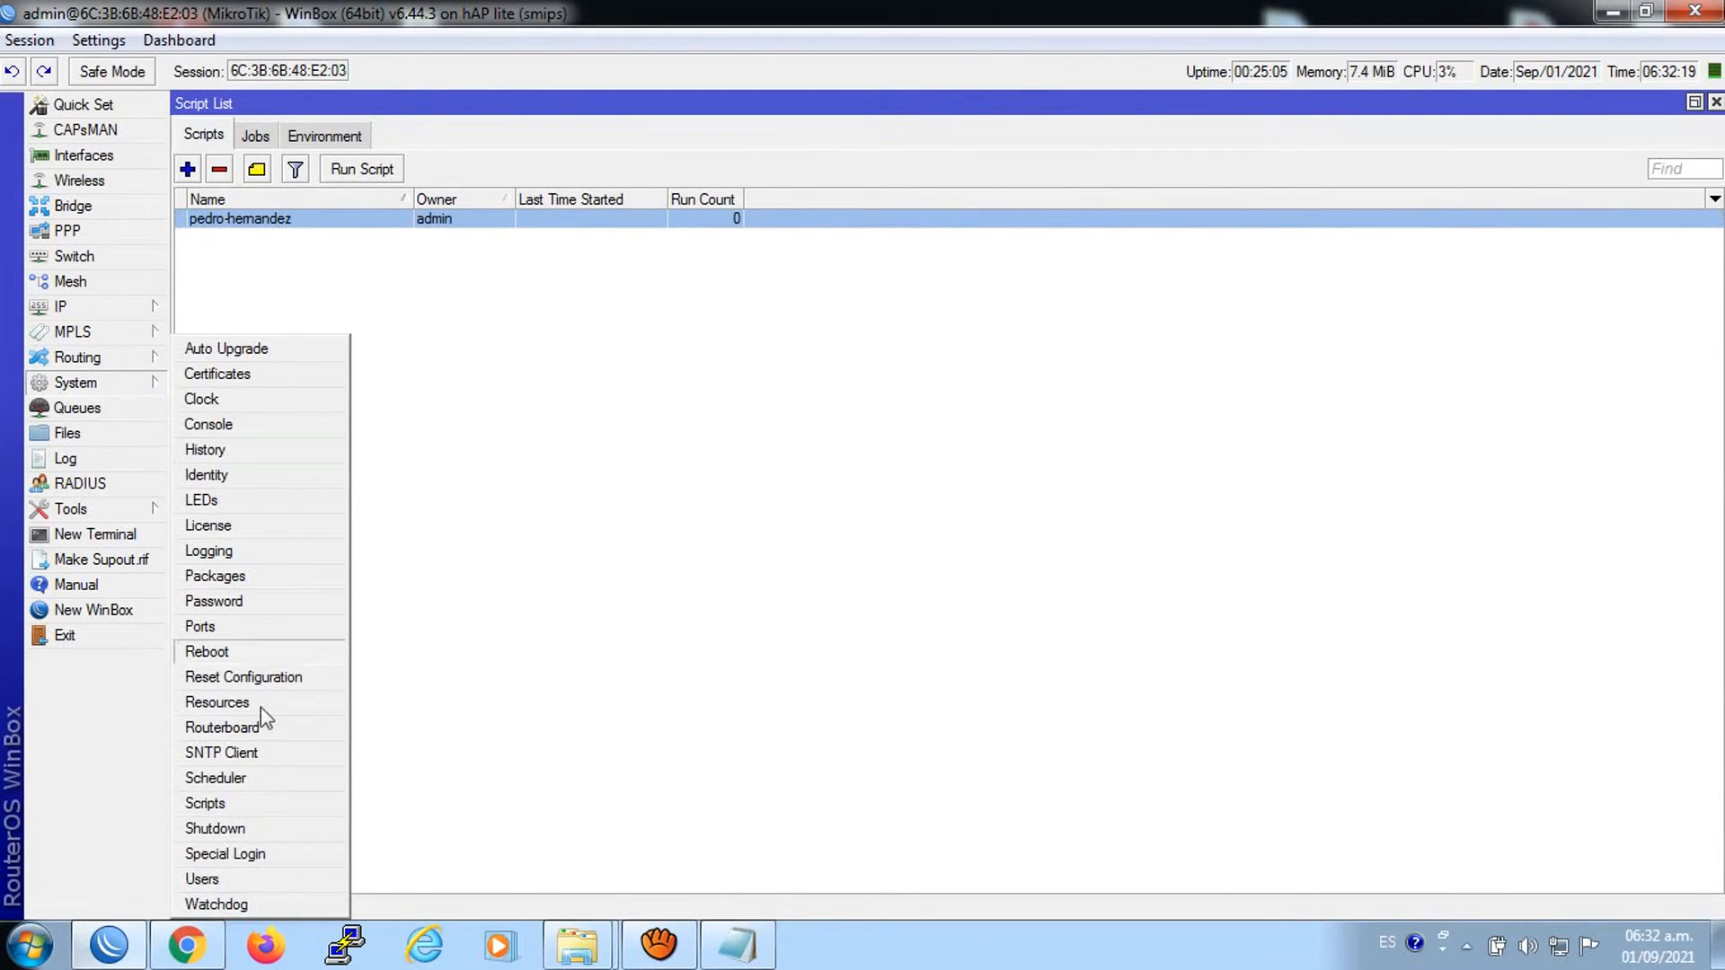
left_click(206, 786)
left_click_drag(550, 234, 738, 405)
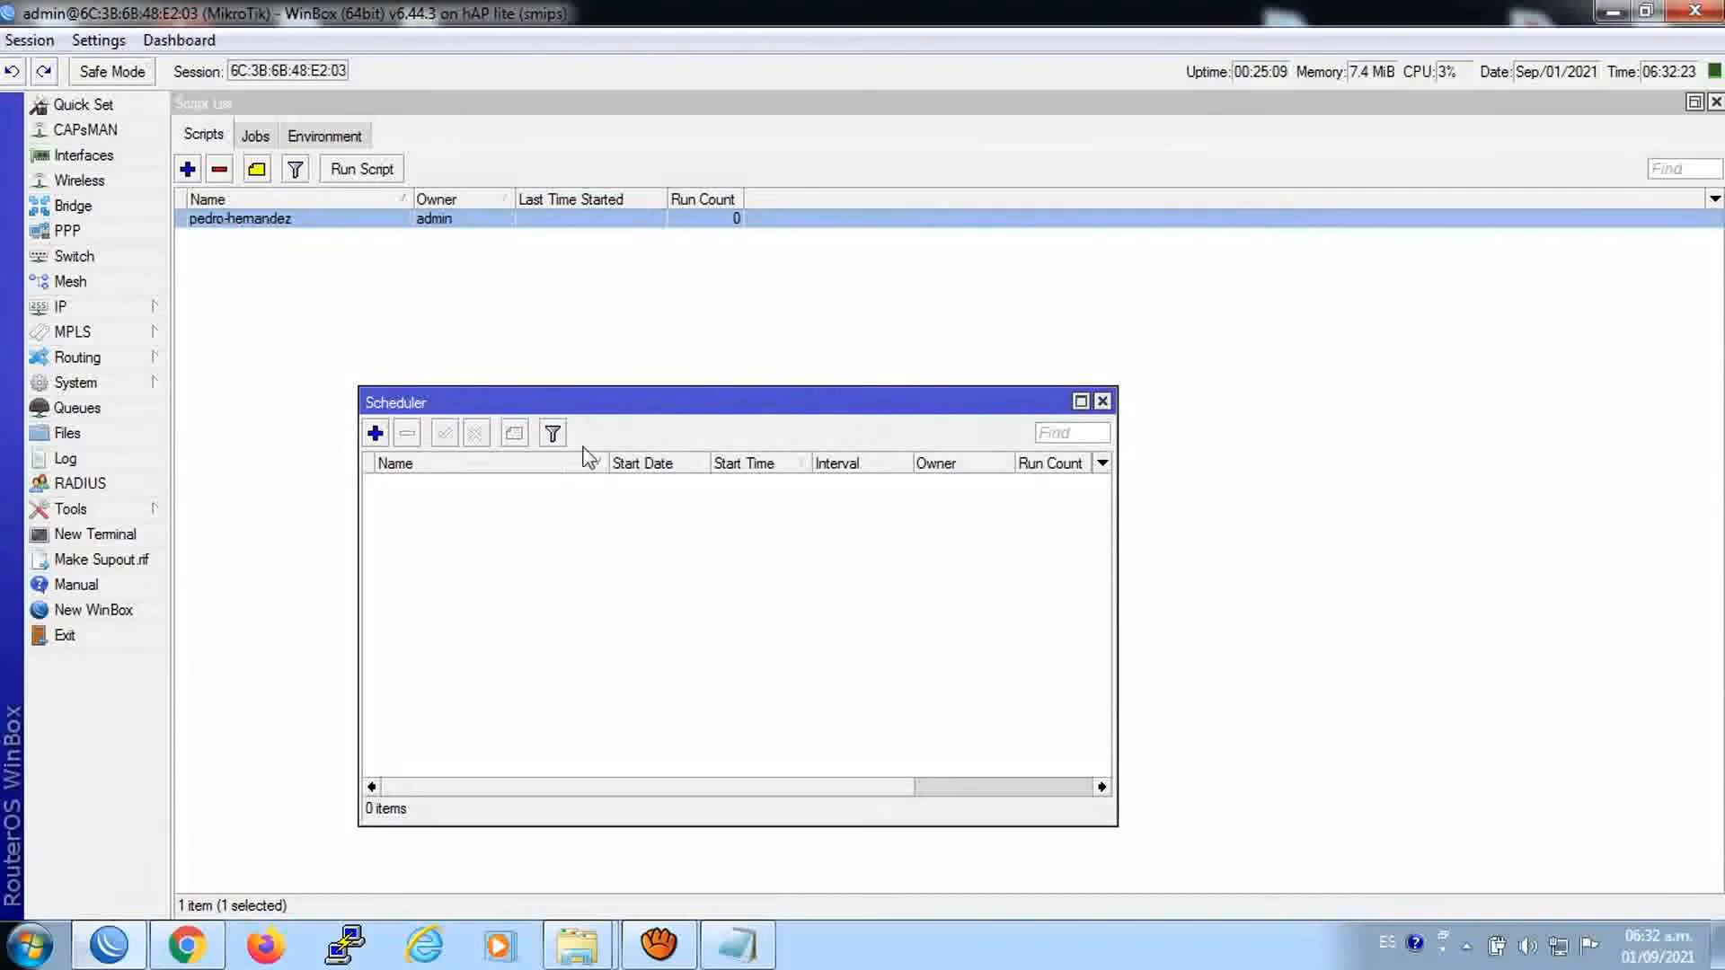
left_click(372, 175)
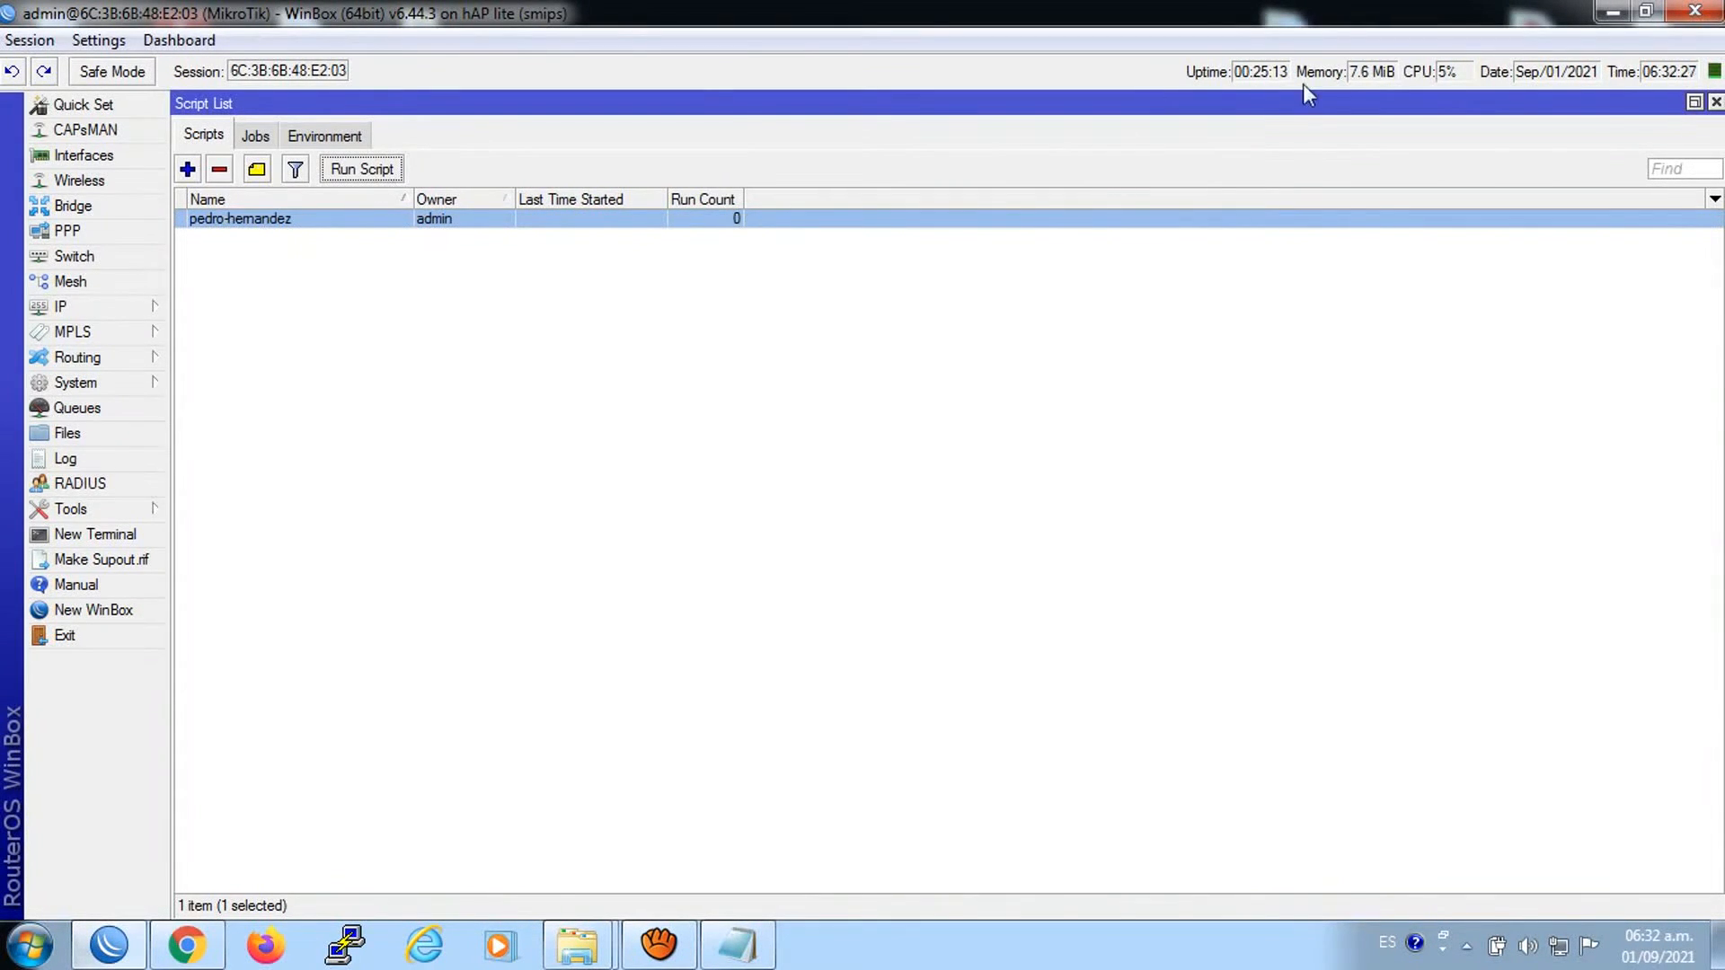
Step: Review the AVISO (Oct/01) and CORTE (Oct/05) scheduler jobs, then return to Address Lists
left_click(1716, 102)
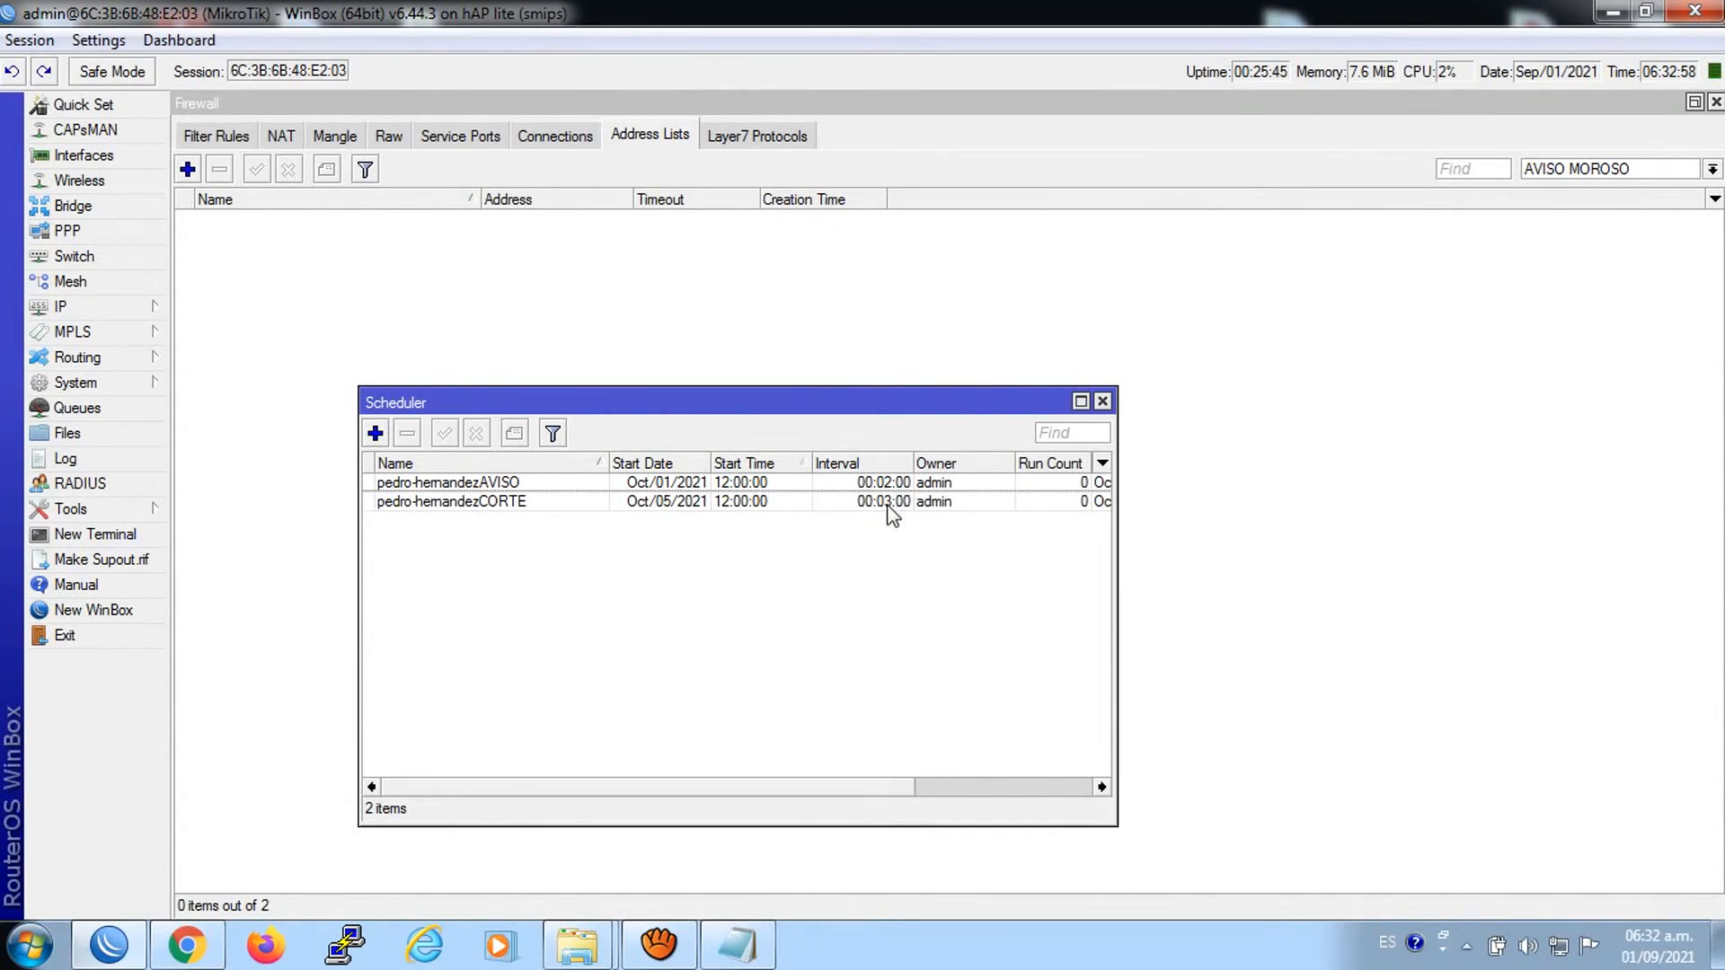
left_click(1103, 401)
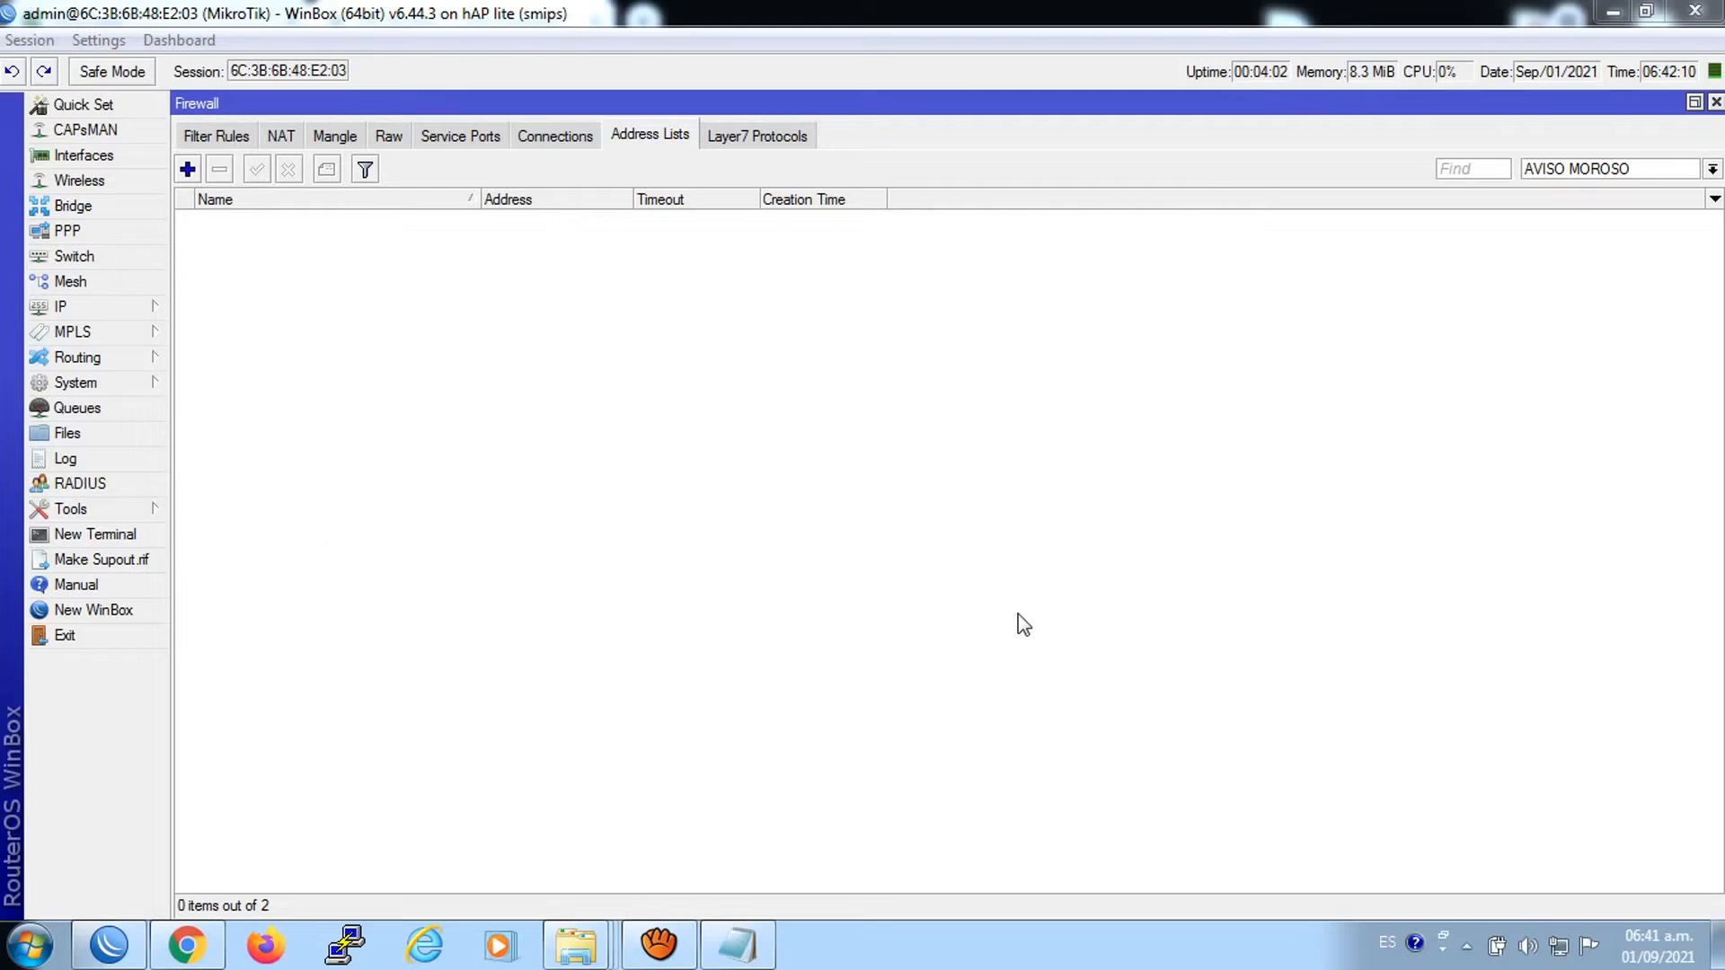
Step: Set the router clock time to 11:59:45 in System > Clock
left_click(107, 383)
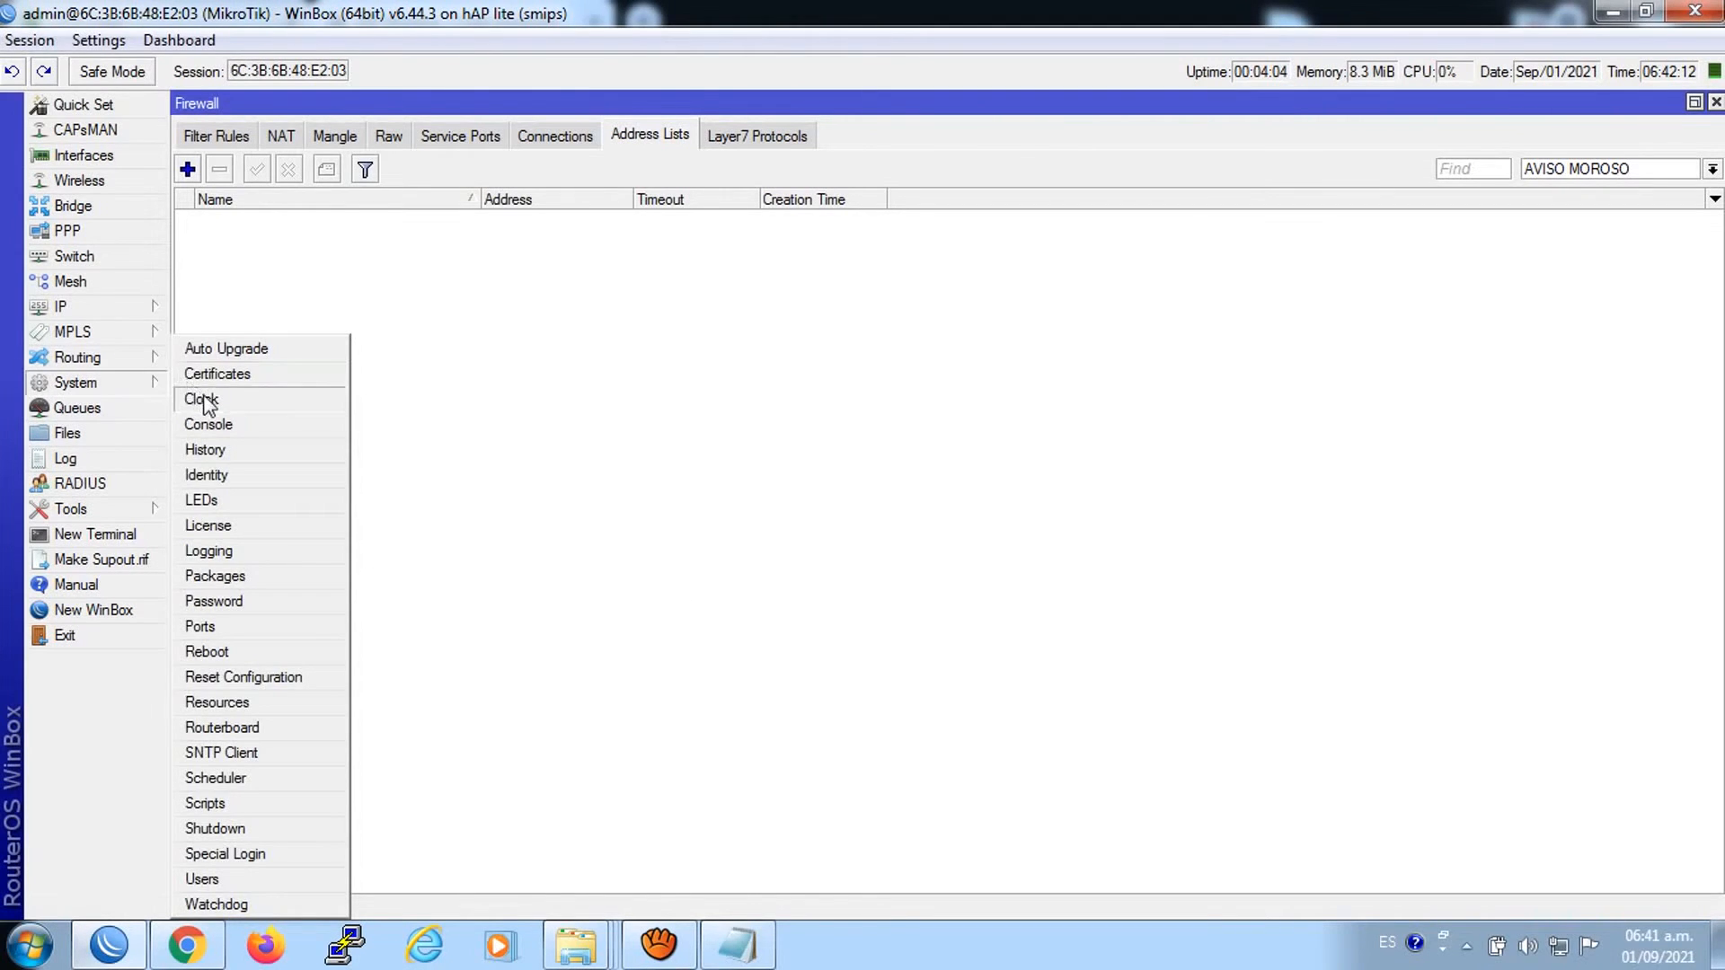
left_click(201, 399)
left_click(626, 456)
key("BackSpace")
key("BackSpace")
type("11:42:16")
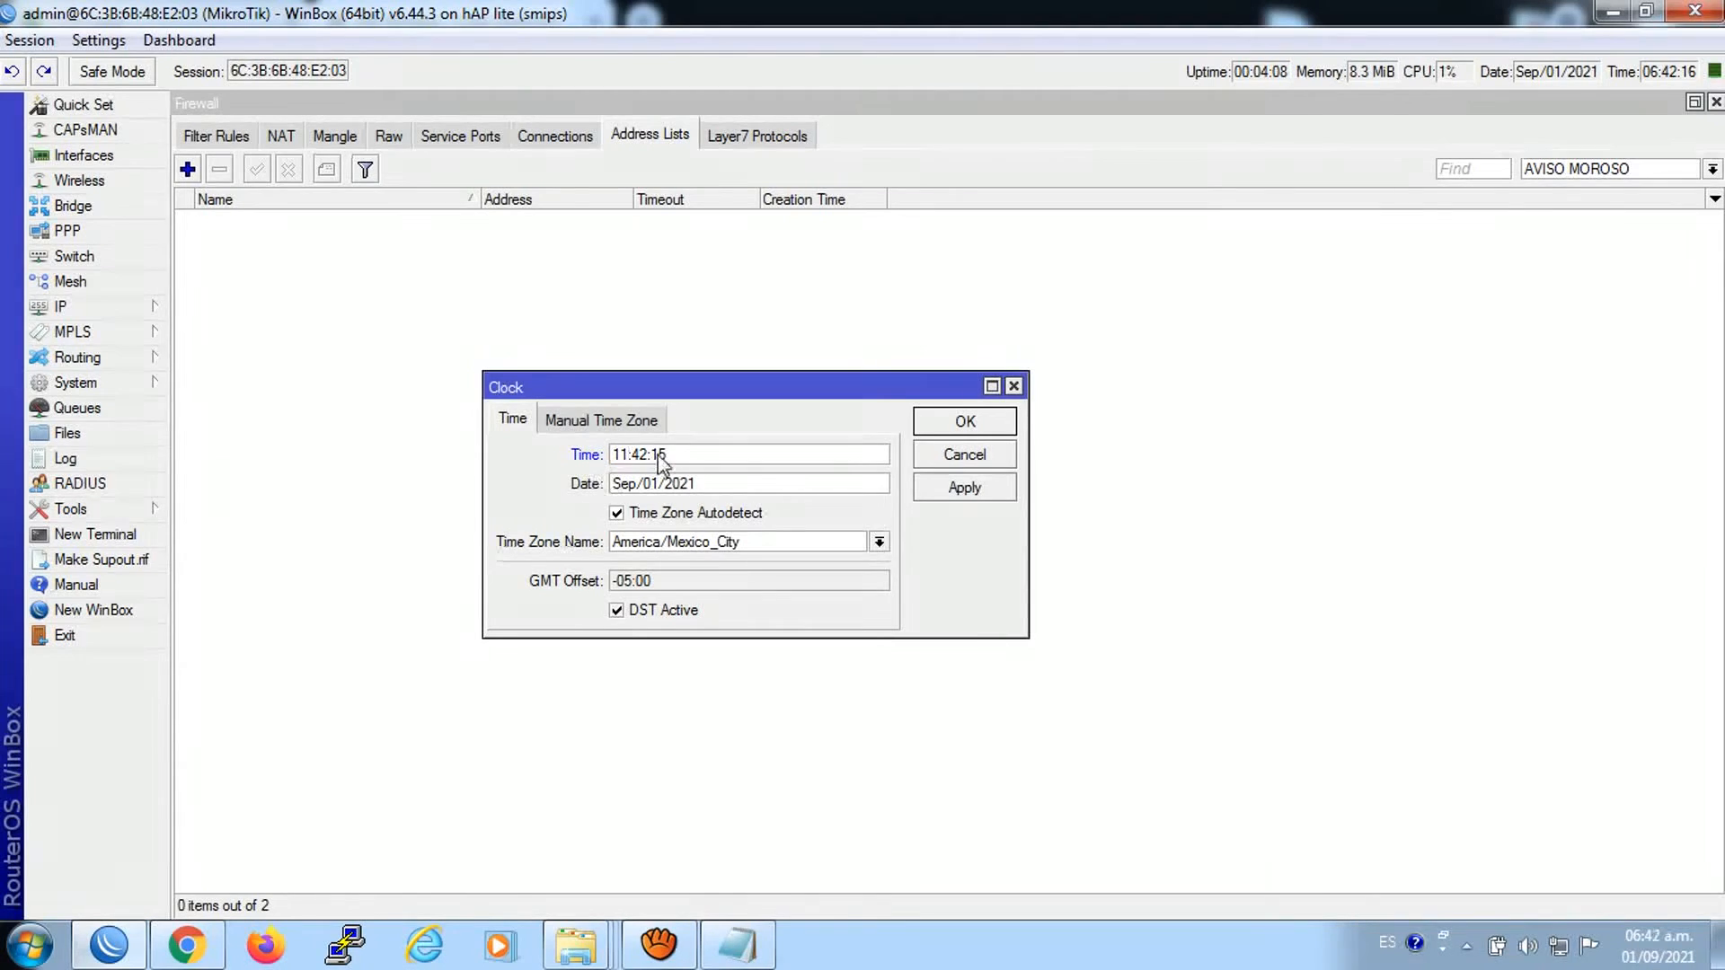
left_click(647, 455)
key("BackSpace")
key("BackSpace")
key("BackSpace")
type("58")
key("BackSpace")
type("9")
key("BackSpace")
key("BackSpace")
type("45")
Step: Turn off Time Zone Autodetect, set the date to Oct/01/2021, apply, and open the Scheduler
left_click(616, 512)
left_click_drag(635, 490, 490, 488)
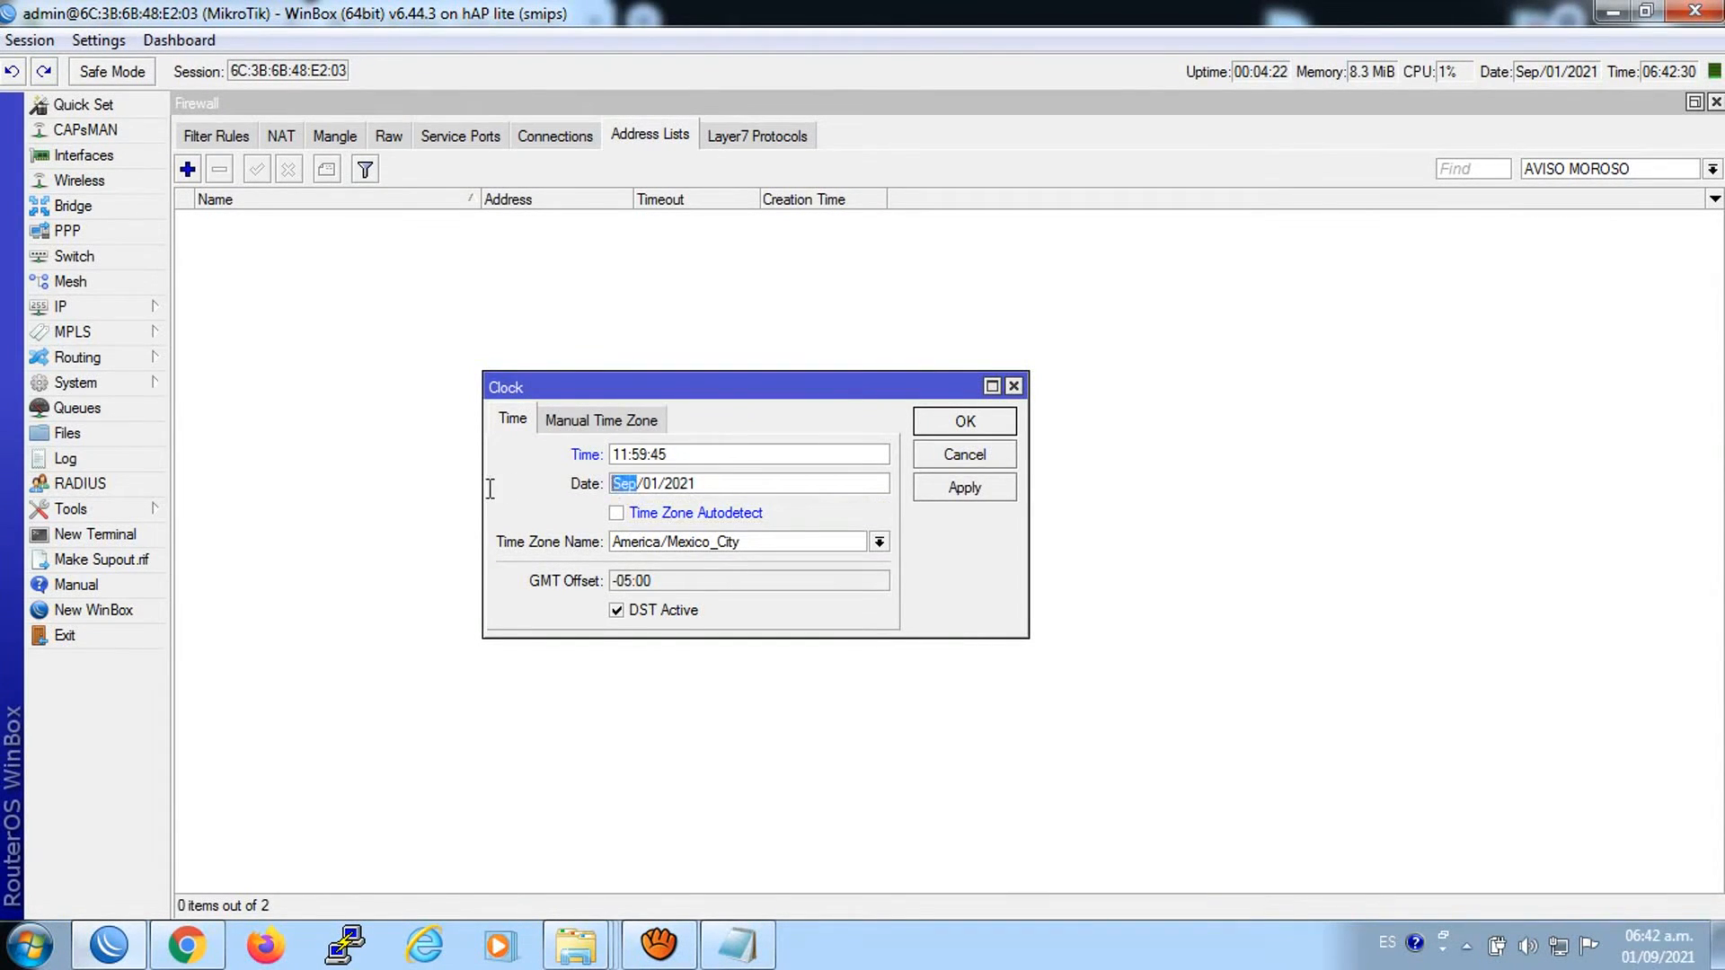
type("oct")
left_click(962, 490)
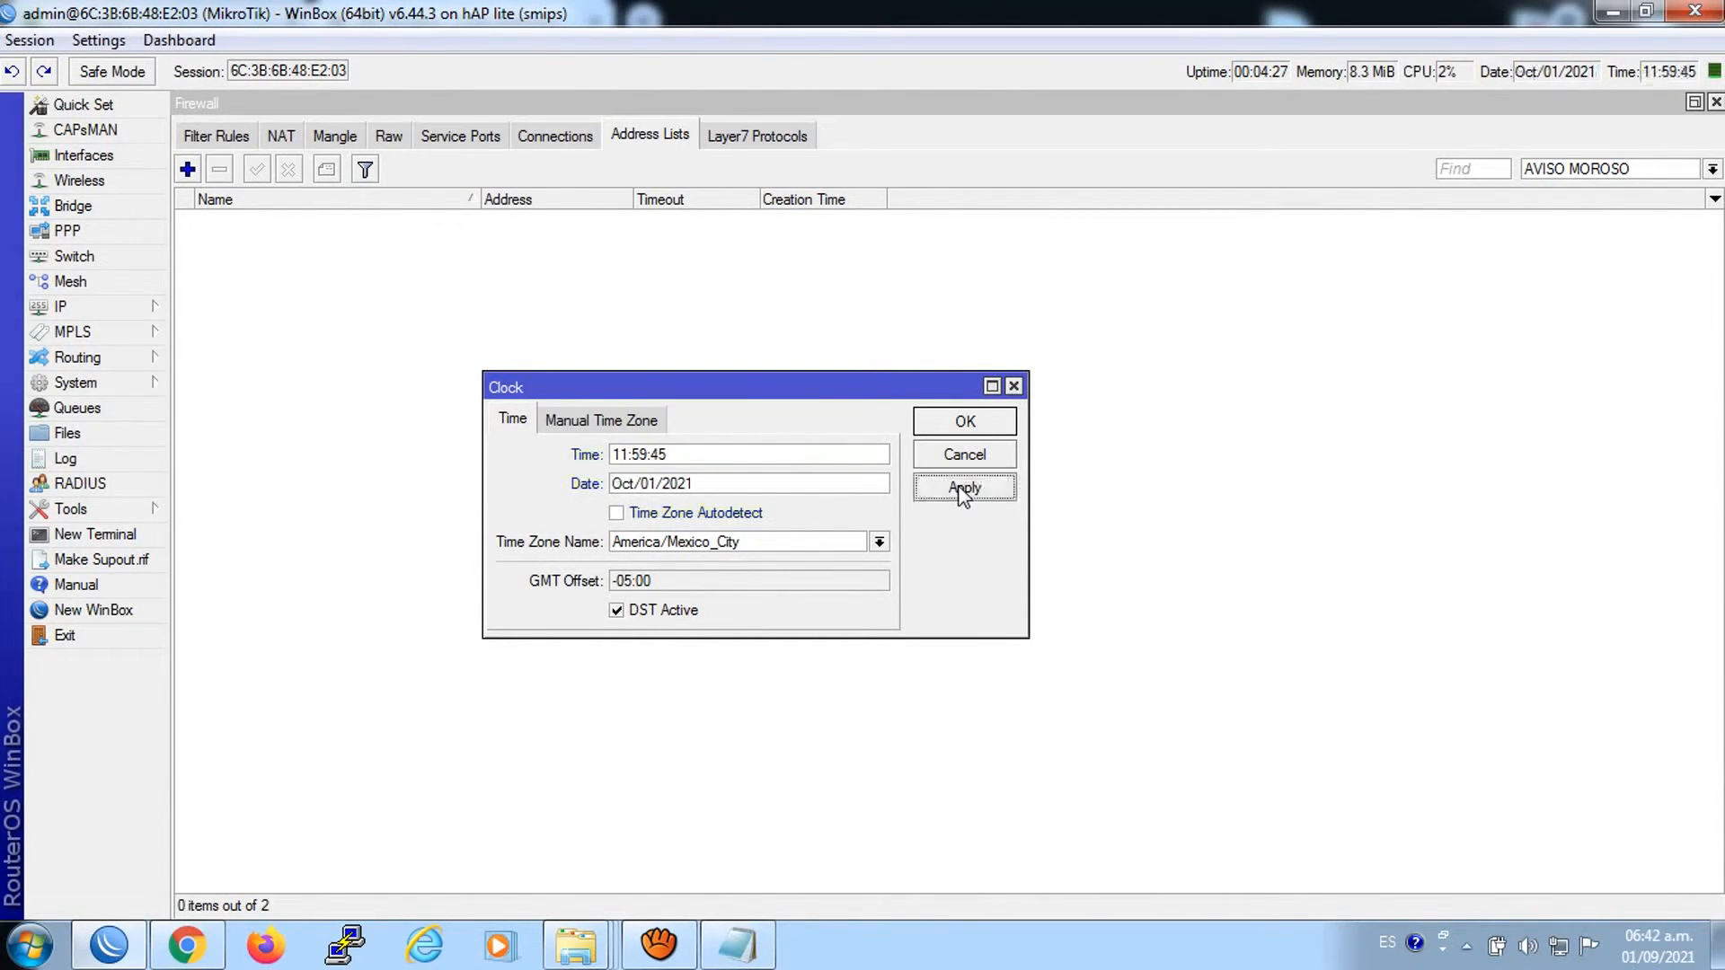
left_click(982, 421)
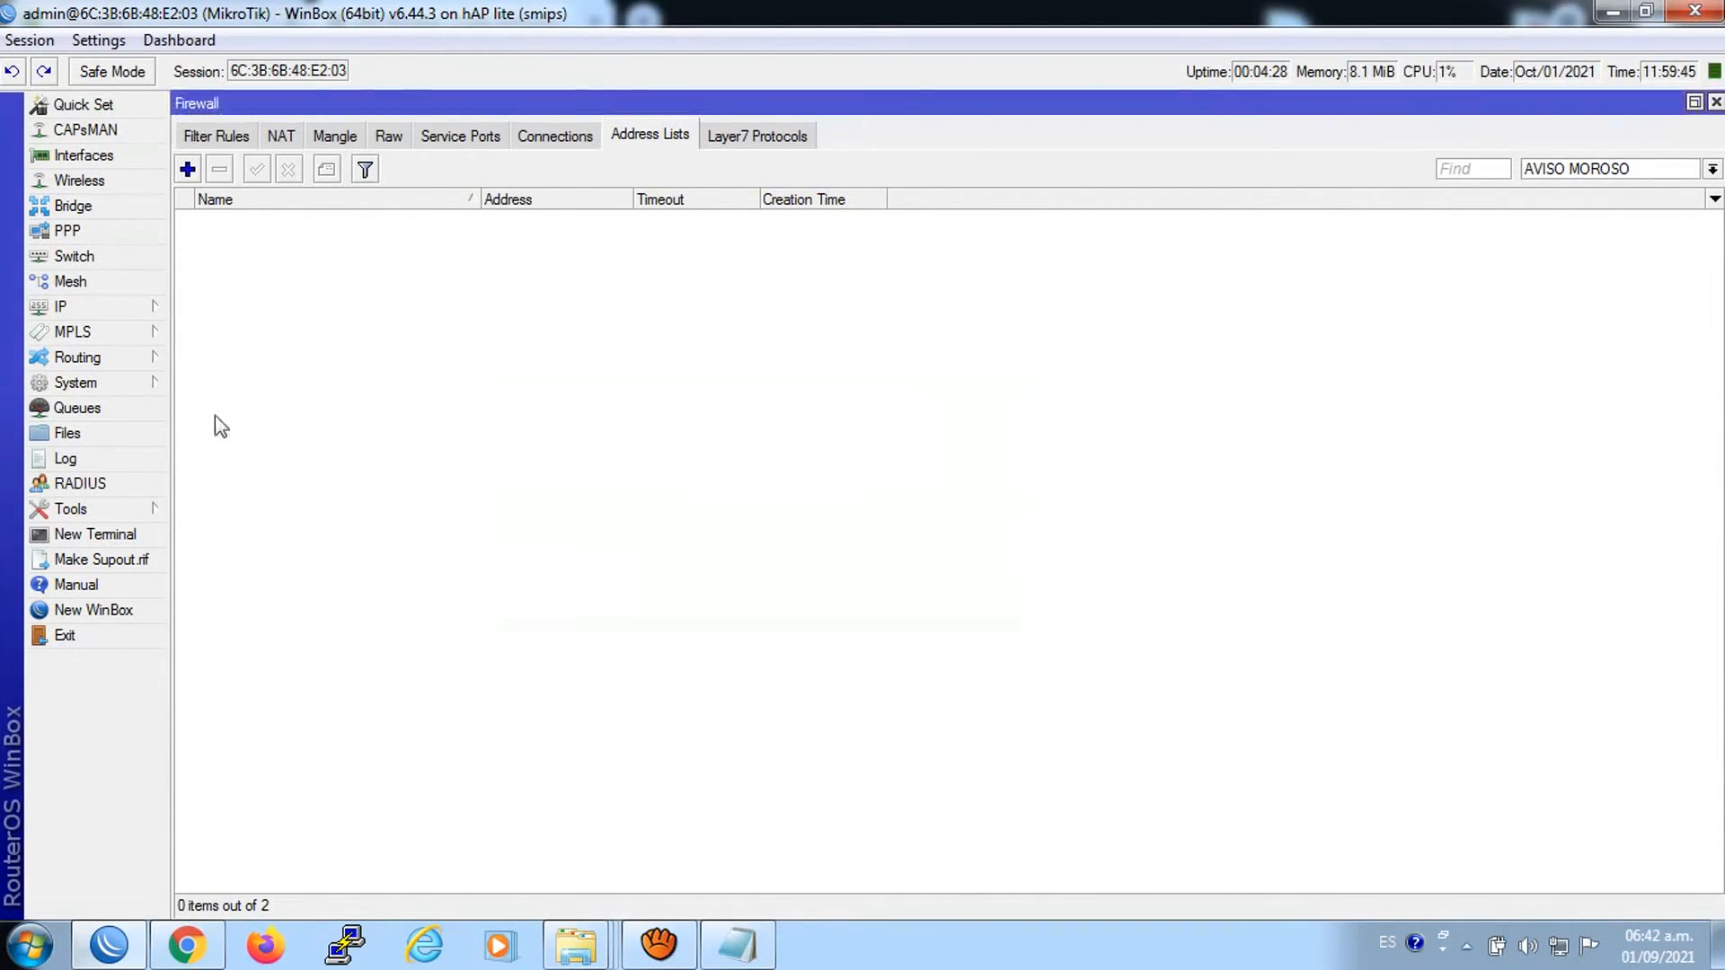
left_click(67, 384)
left_click(220, 779)
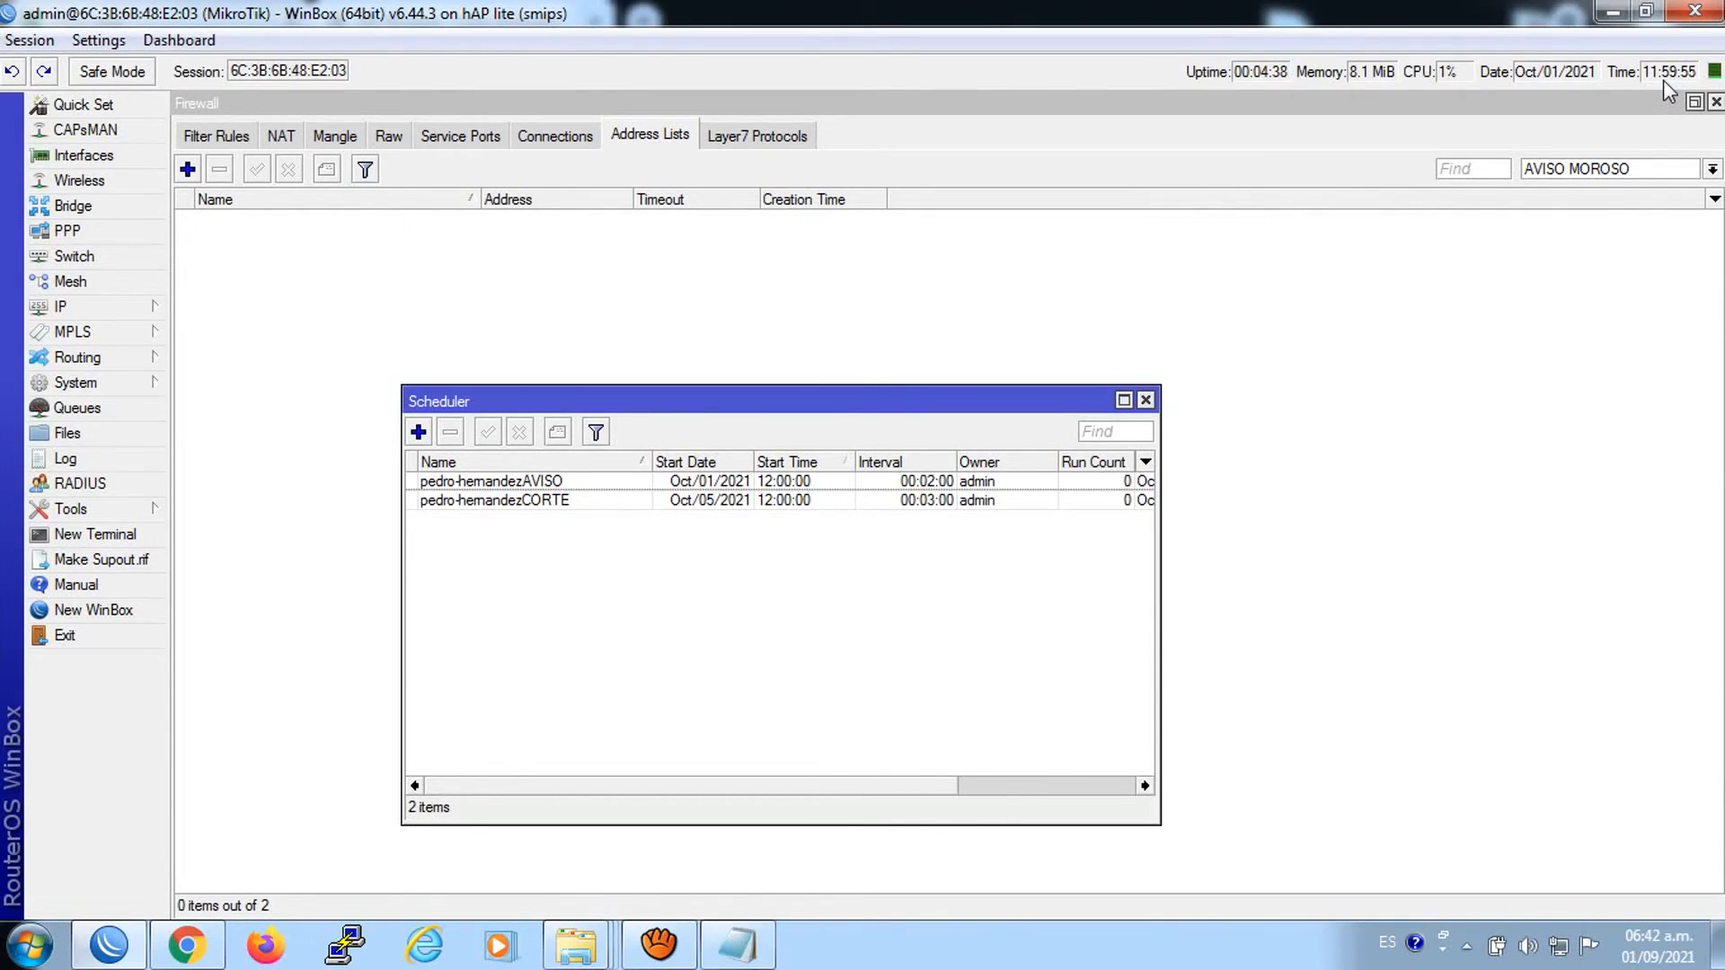
Step: Select the AVISO job and wait until 12:00 for 172.16.1.2 to enter AVISO MOROSO
left_click(494, 481)
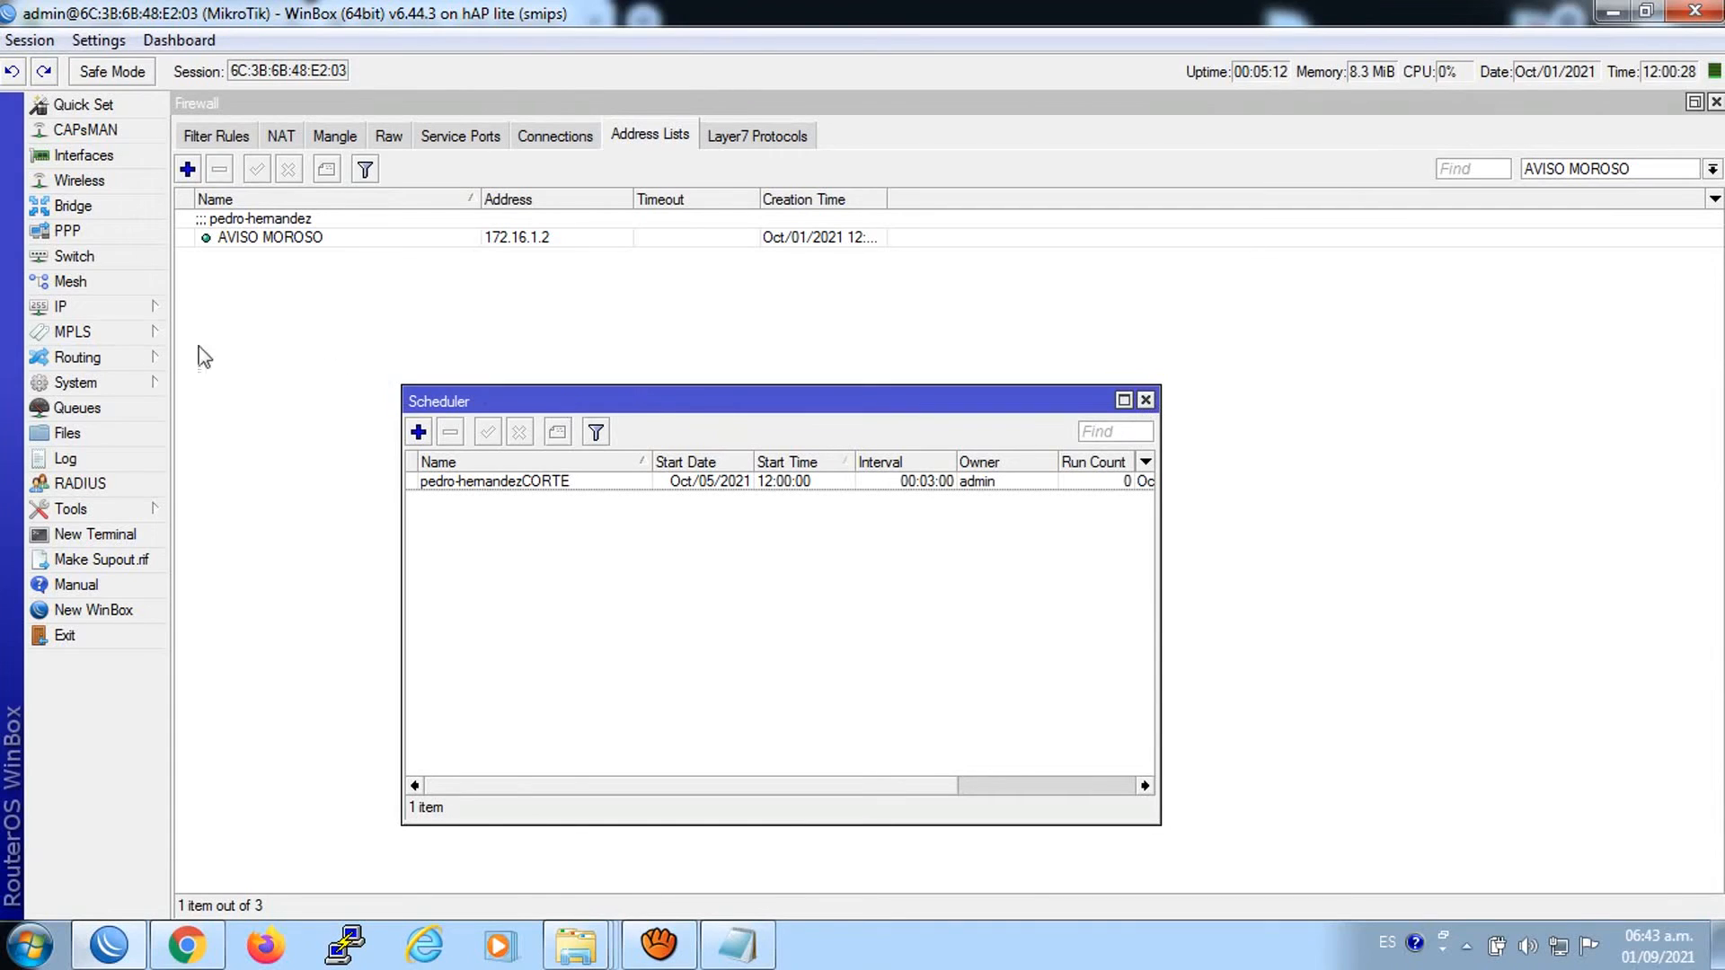
left_click(77, 382)
Step: Reset the clock time to 11:59:45 in the Clock dialog
left_click(226, 399)
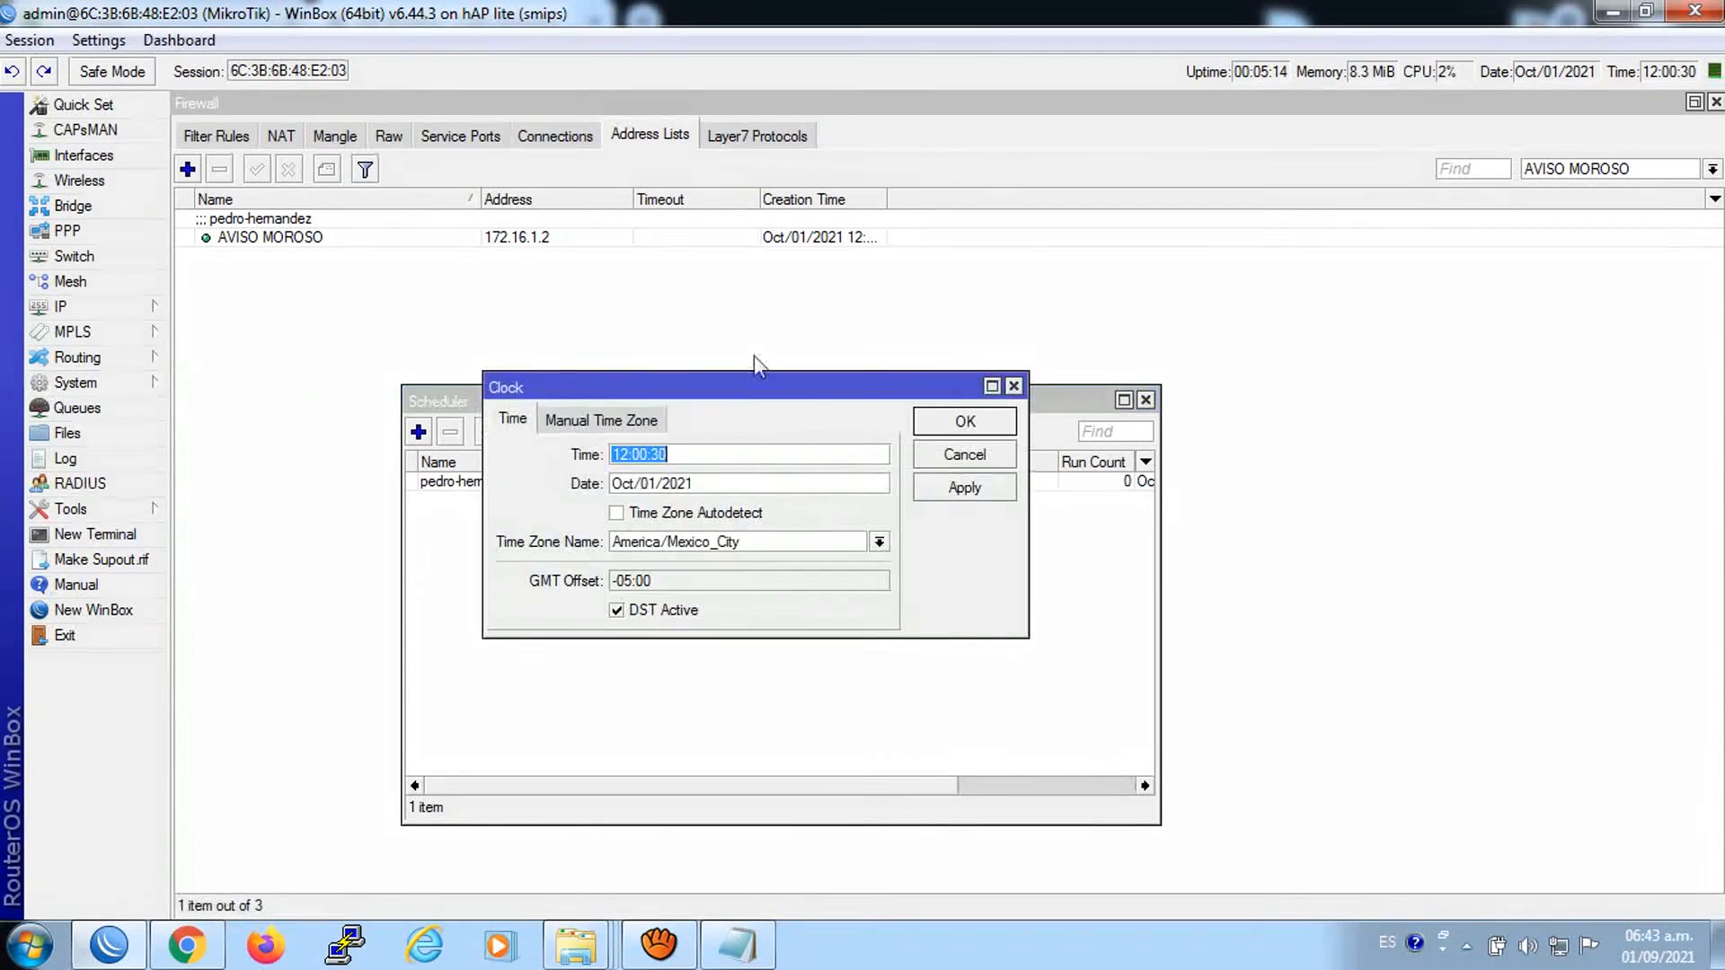
left_click_drag(632, 454, 599, 456)
left_click(632, 454)
key("BackSpace")
type("1")
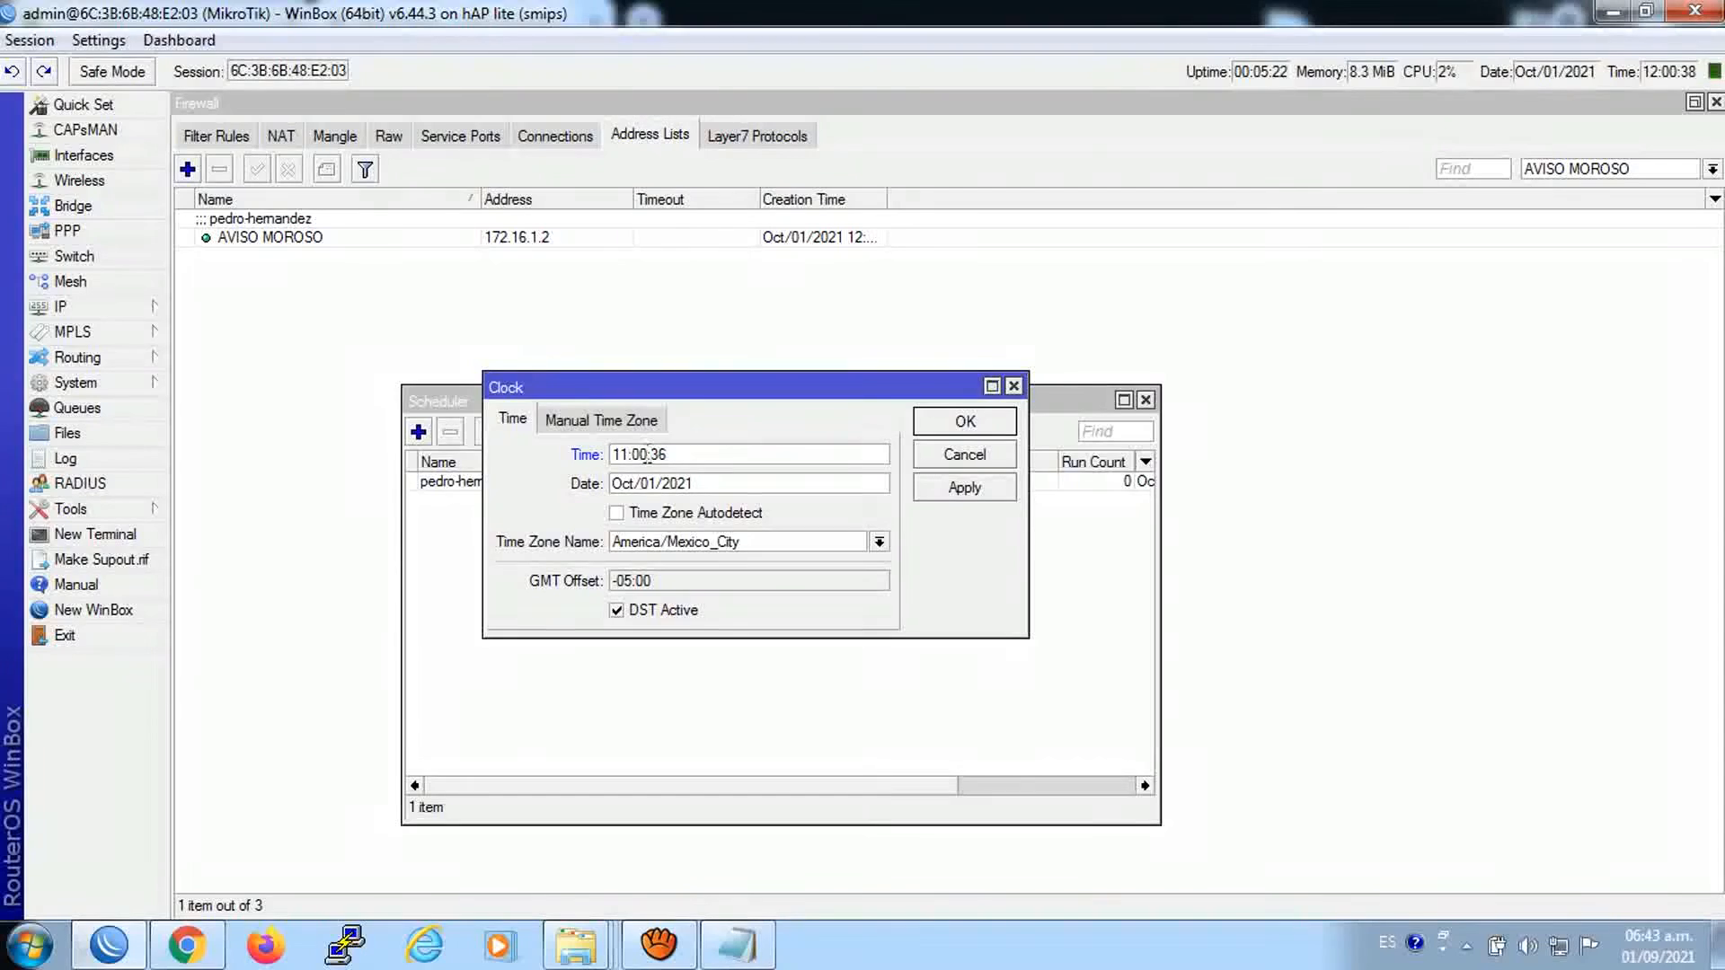
left_click(646, 455)
key("BackSpace")
key("BackSpace")
key("BackSpace")
type("59:")
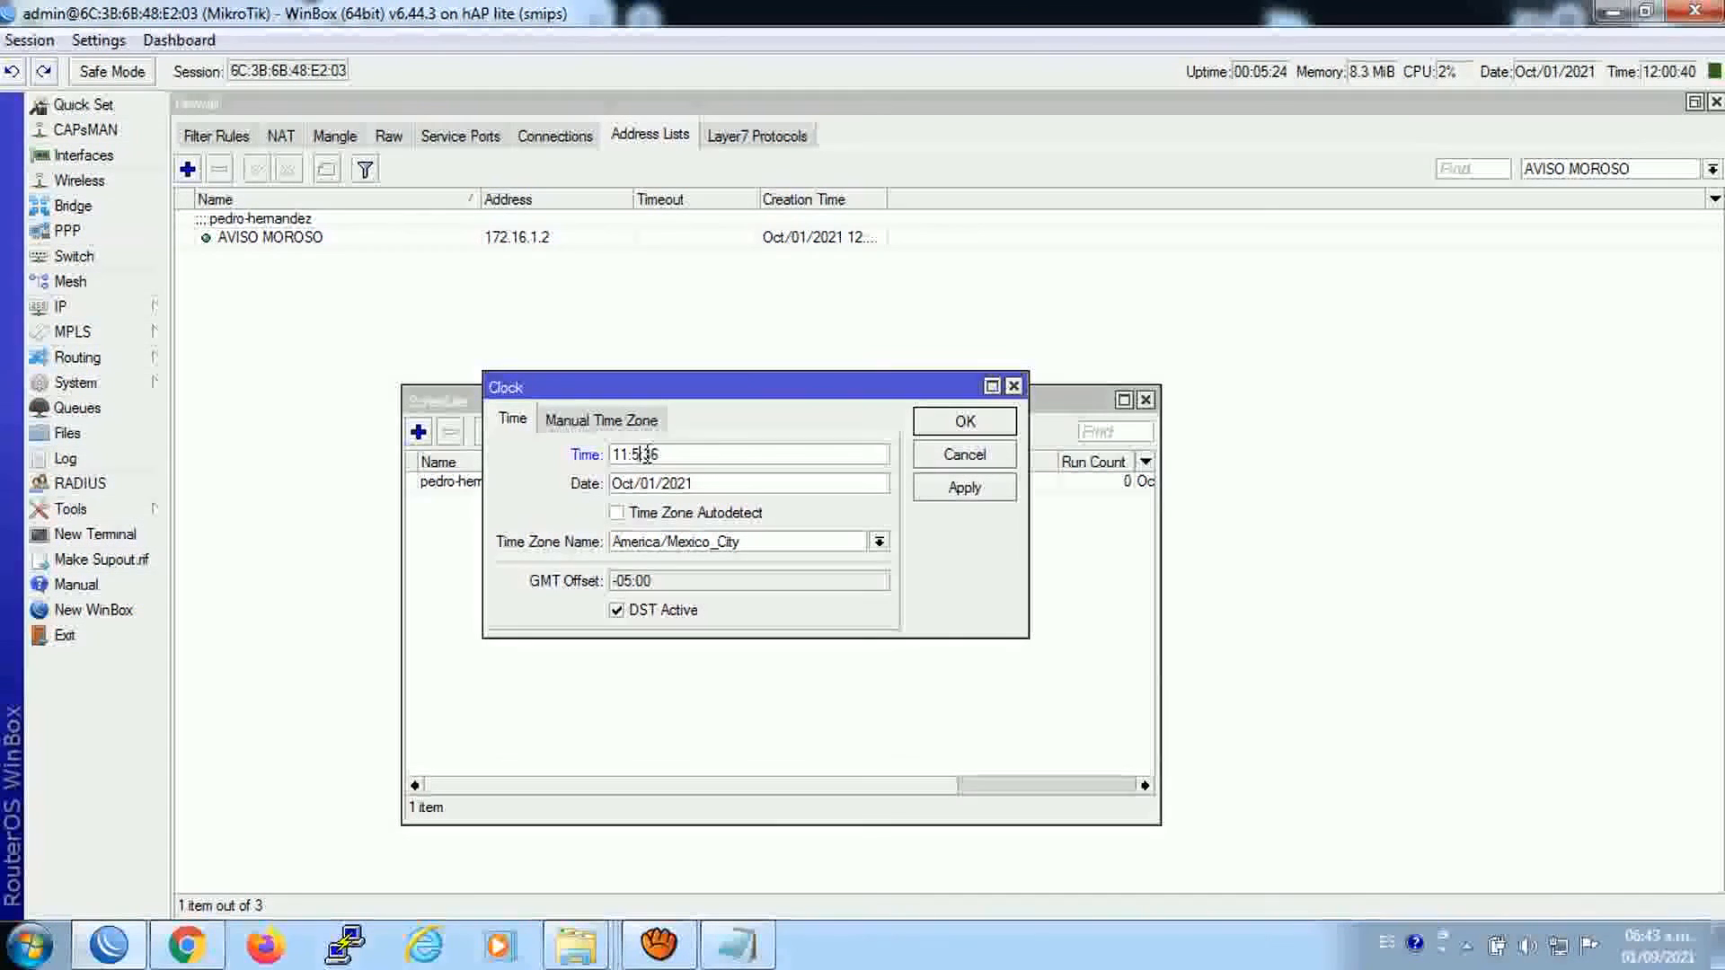
key("BackSpace")
key("BackSpace")
type("45")
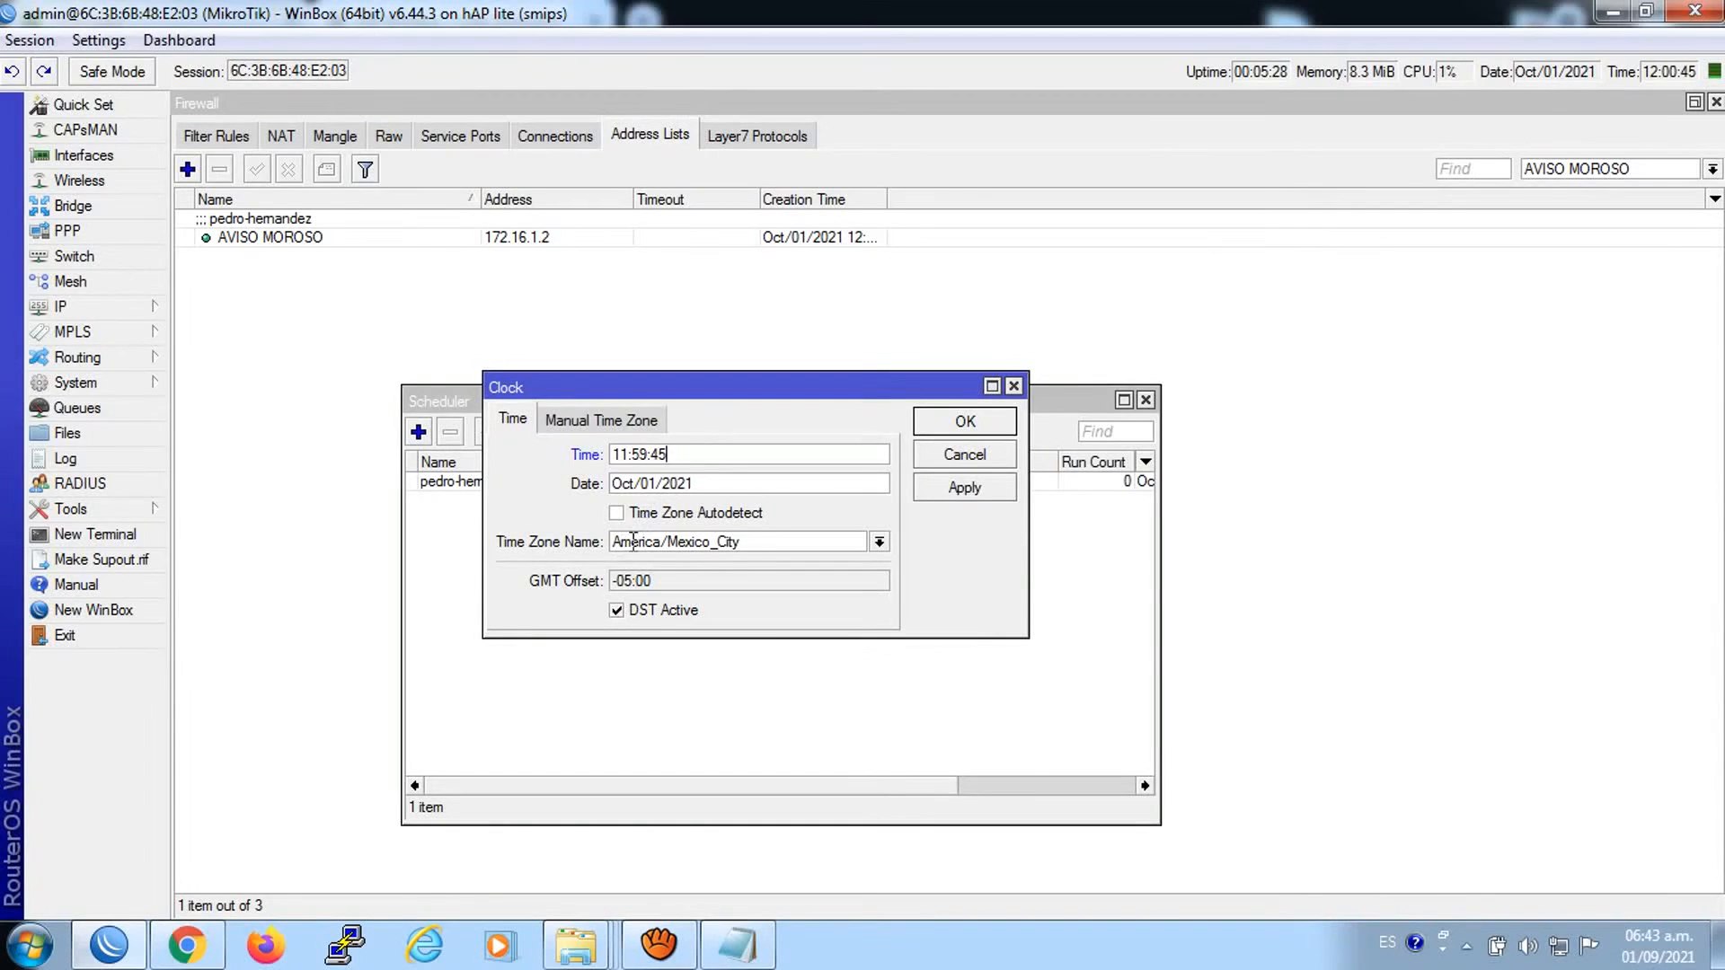
Step: Change the date to Oct/05/2021 and apply so the CORTE job fires at 12:00
left_click(657, 482)
key("BackSpace")
type("5")
left_click(960, 493)
left_click(958, 424)
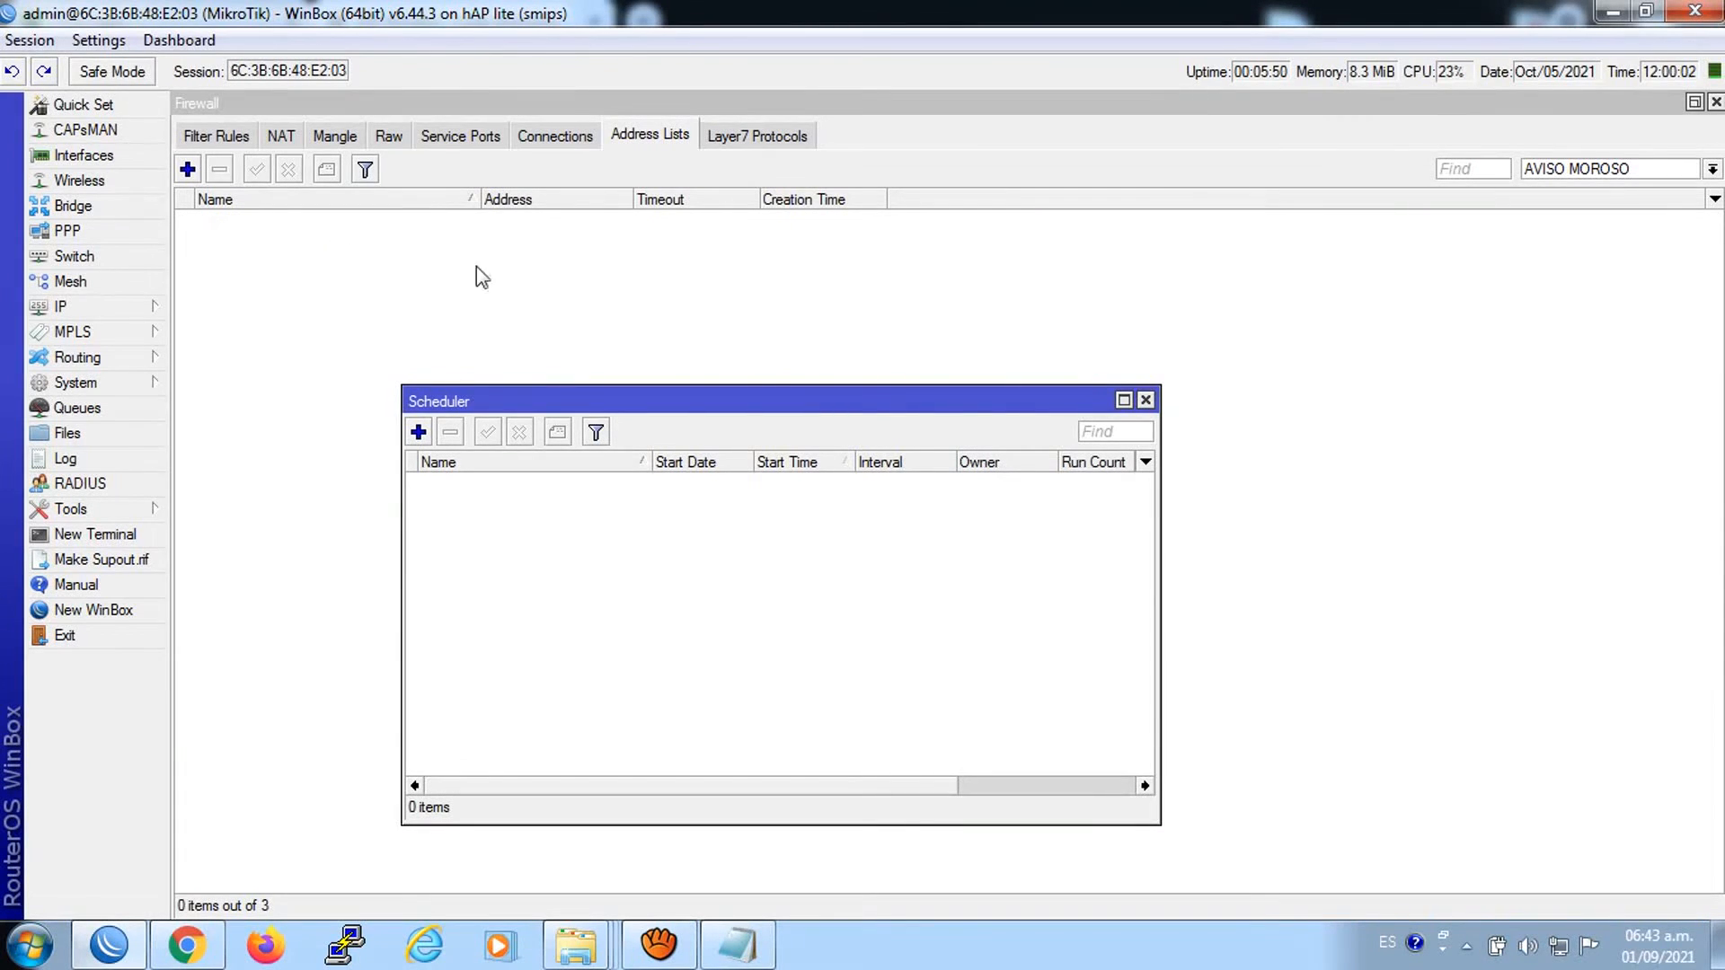
Step: Filter Address Lists to MOROSOS to confirm 172.16.1.2 is there, then open System > Scripts
left_click(1147, 401)
left_click(1629, 171)
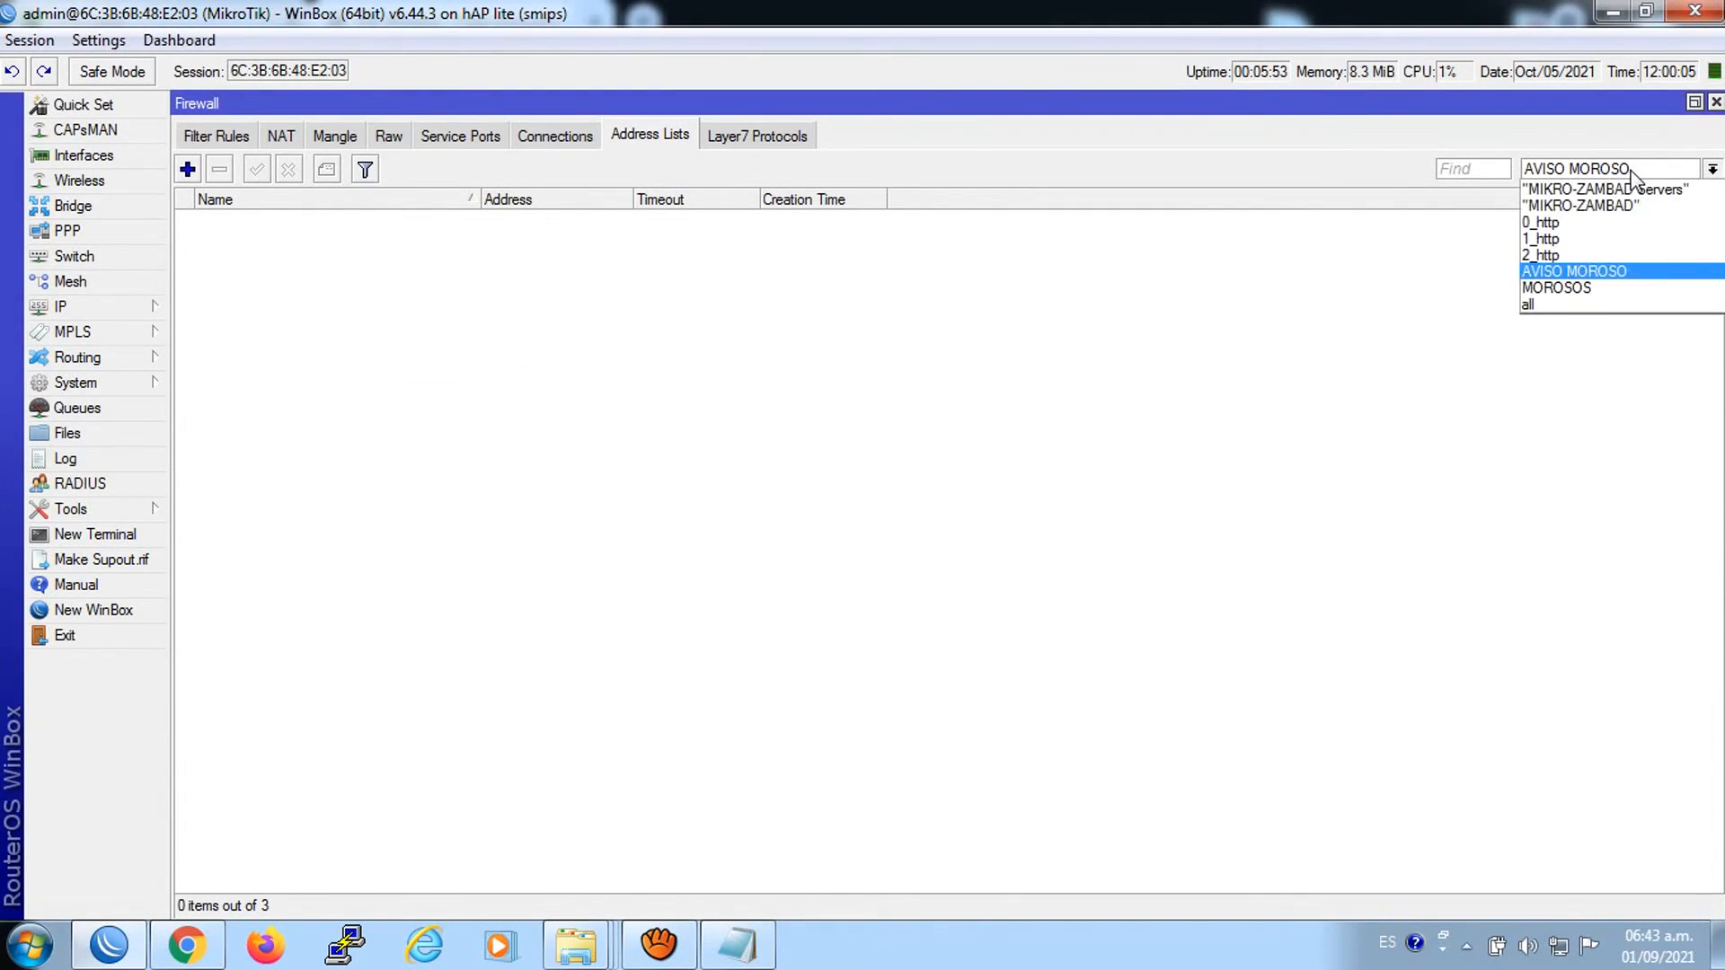
left_click(1625, 289)
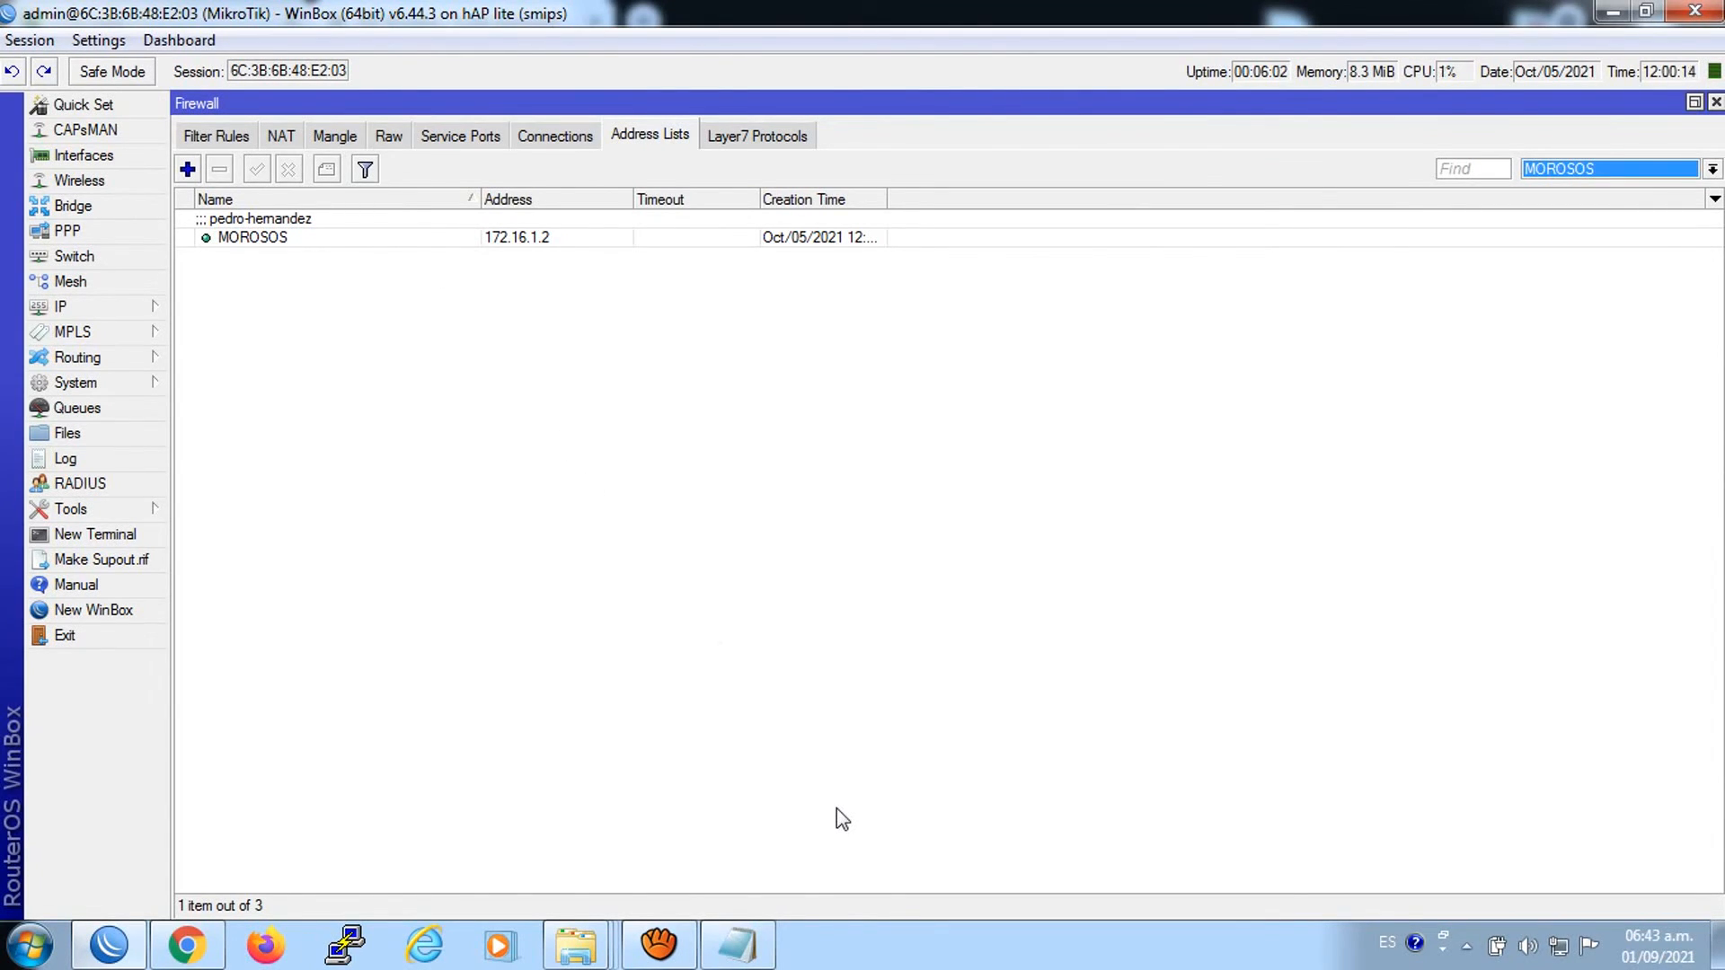
left_click(113, 945)
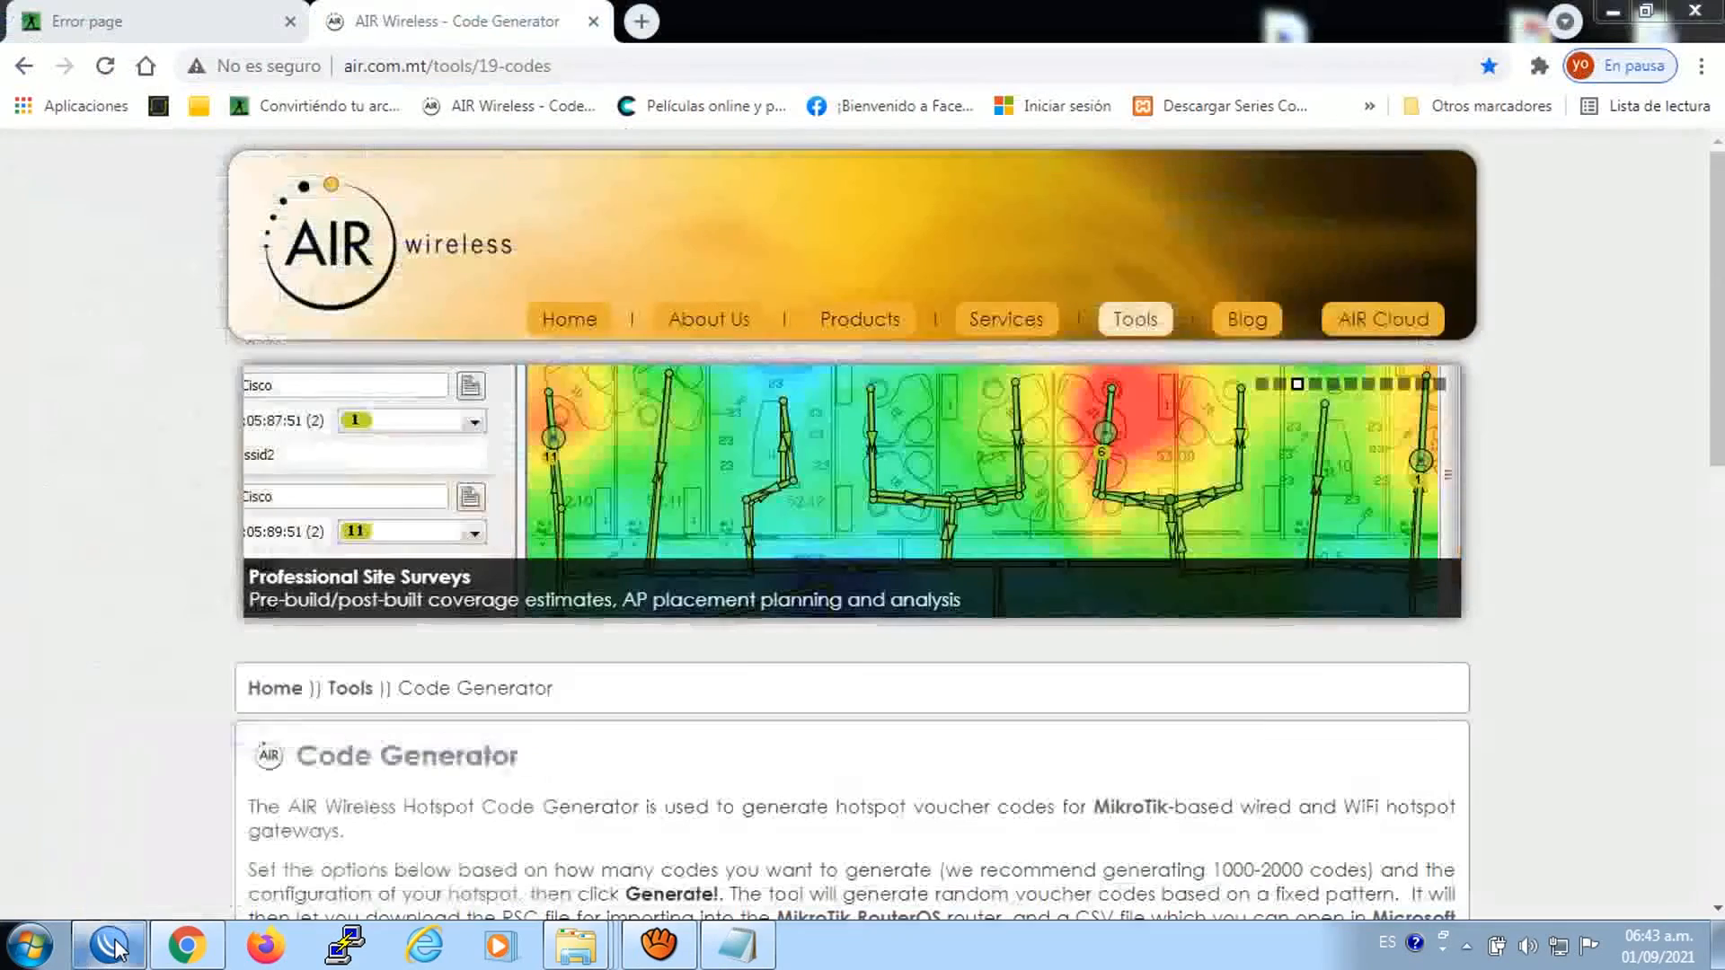
left_click(113, 945)
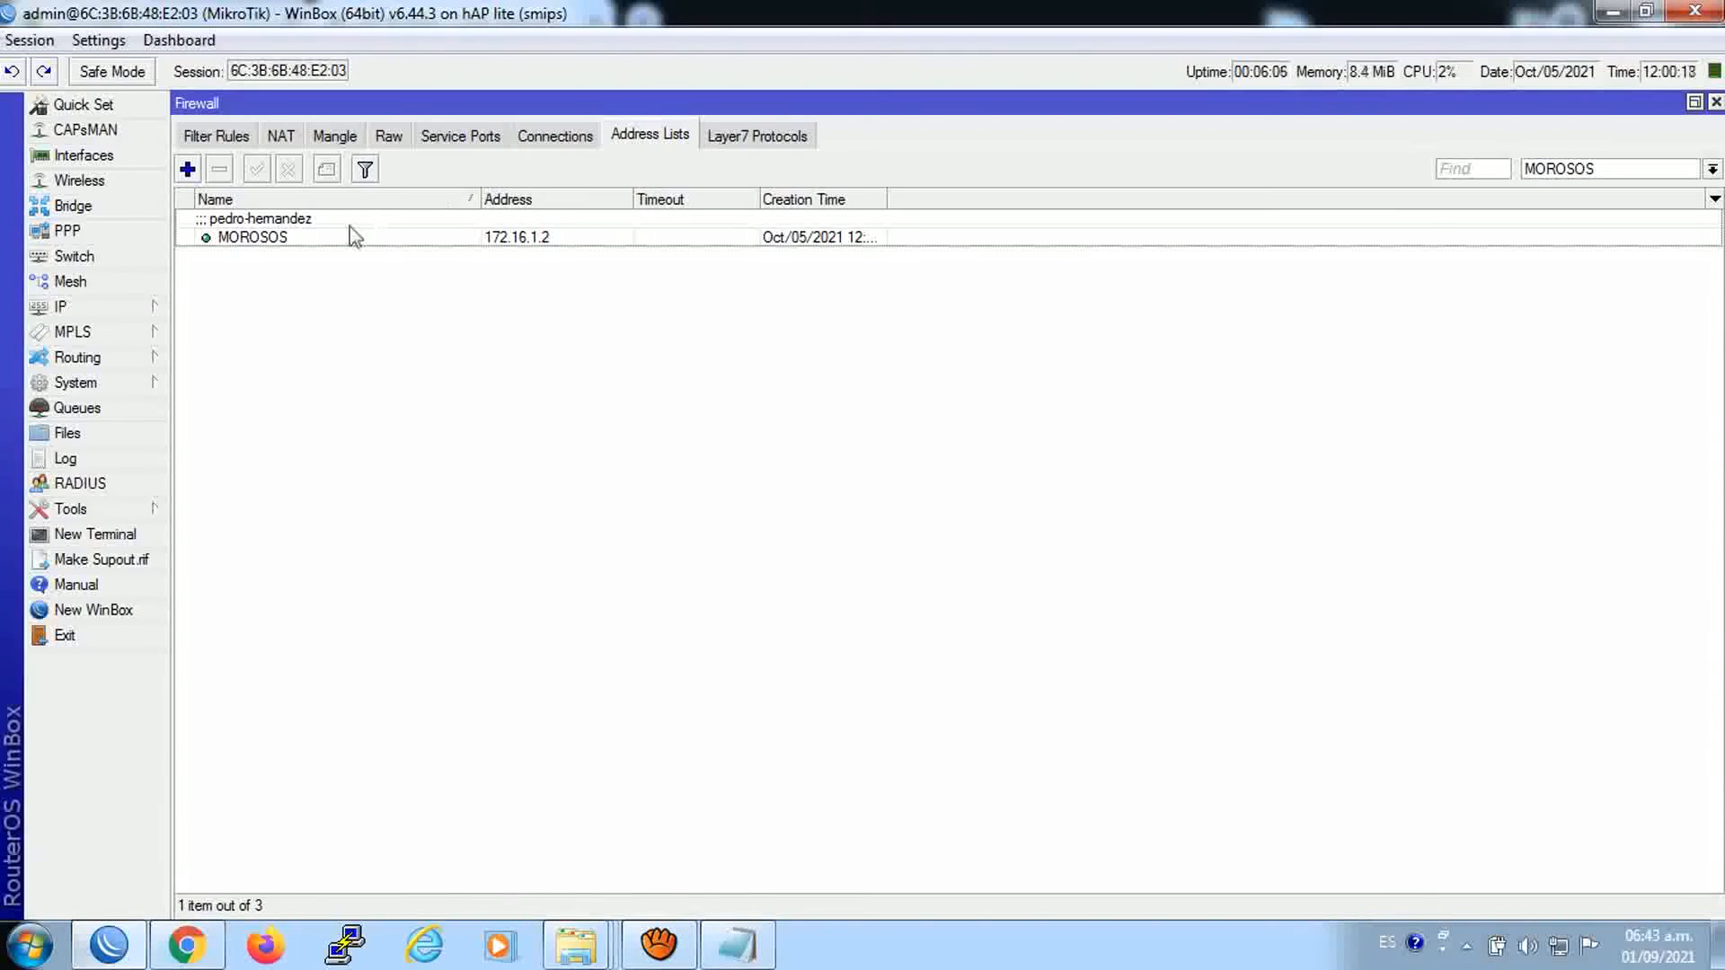
left_click(81, 381)
left_click(229, 809)
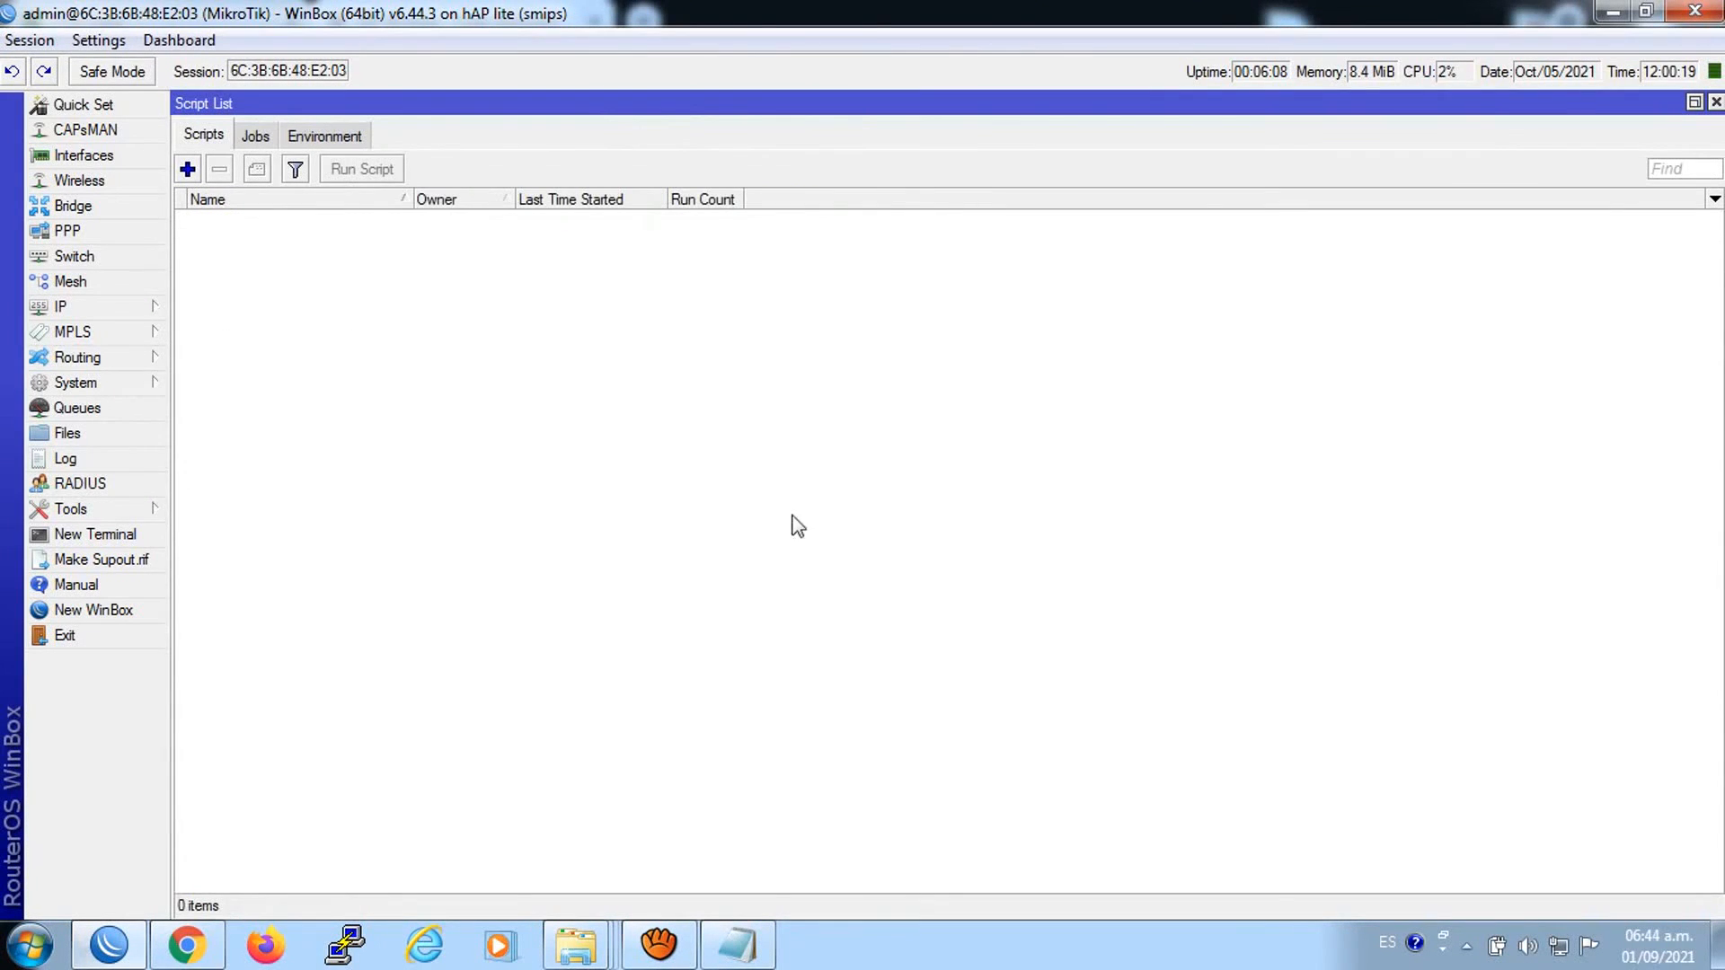
Step: Open the customer's script for editing and copy 'Nov' from its comment line
left_click(1695, 103)
left_click_drag(660, 193, 1076, 434)
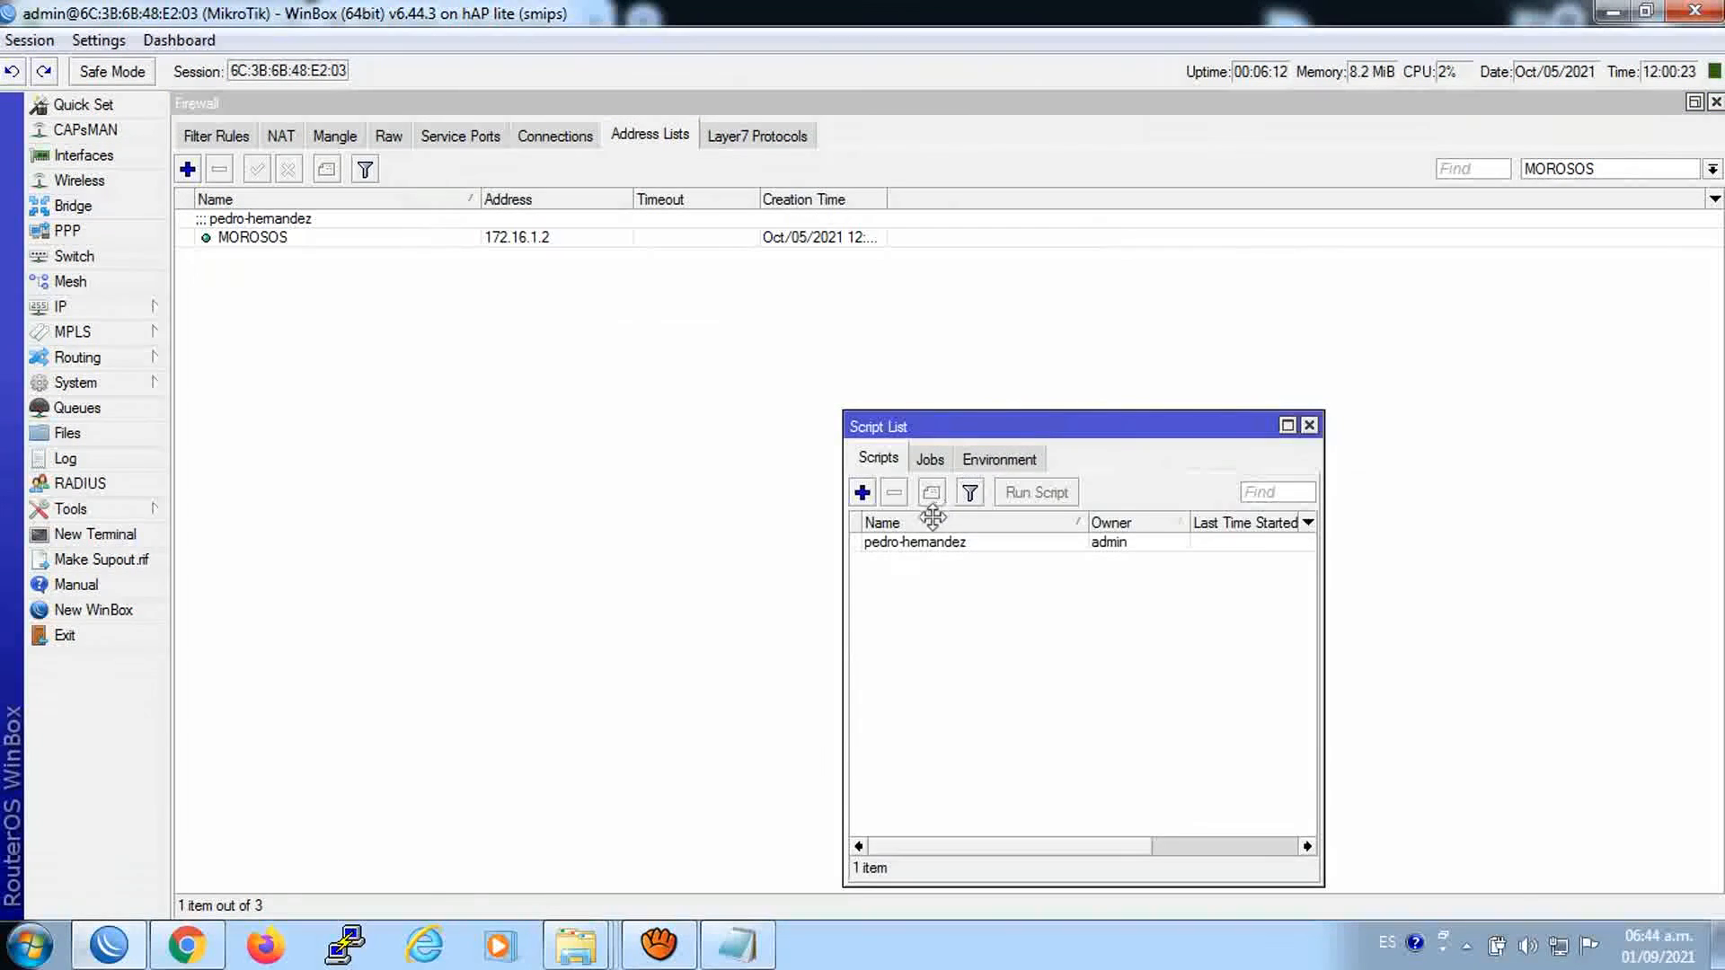
double_click(916, 542)
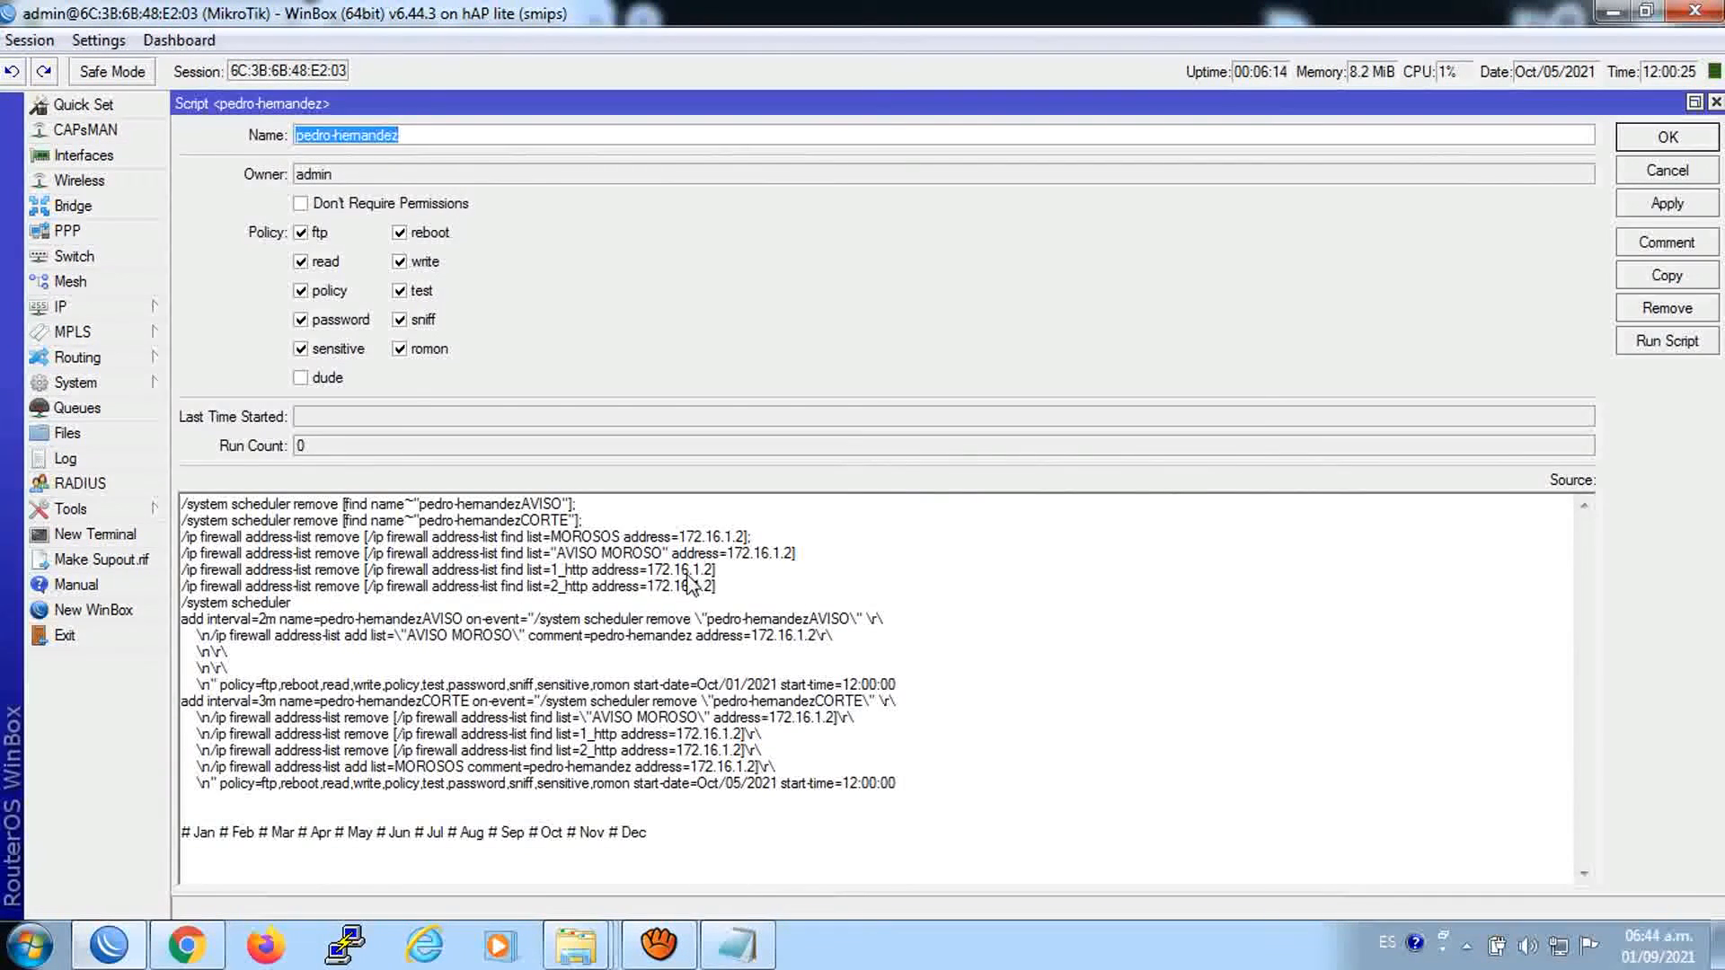
left_click(719, 695)
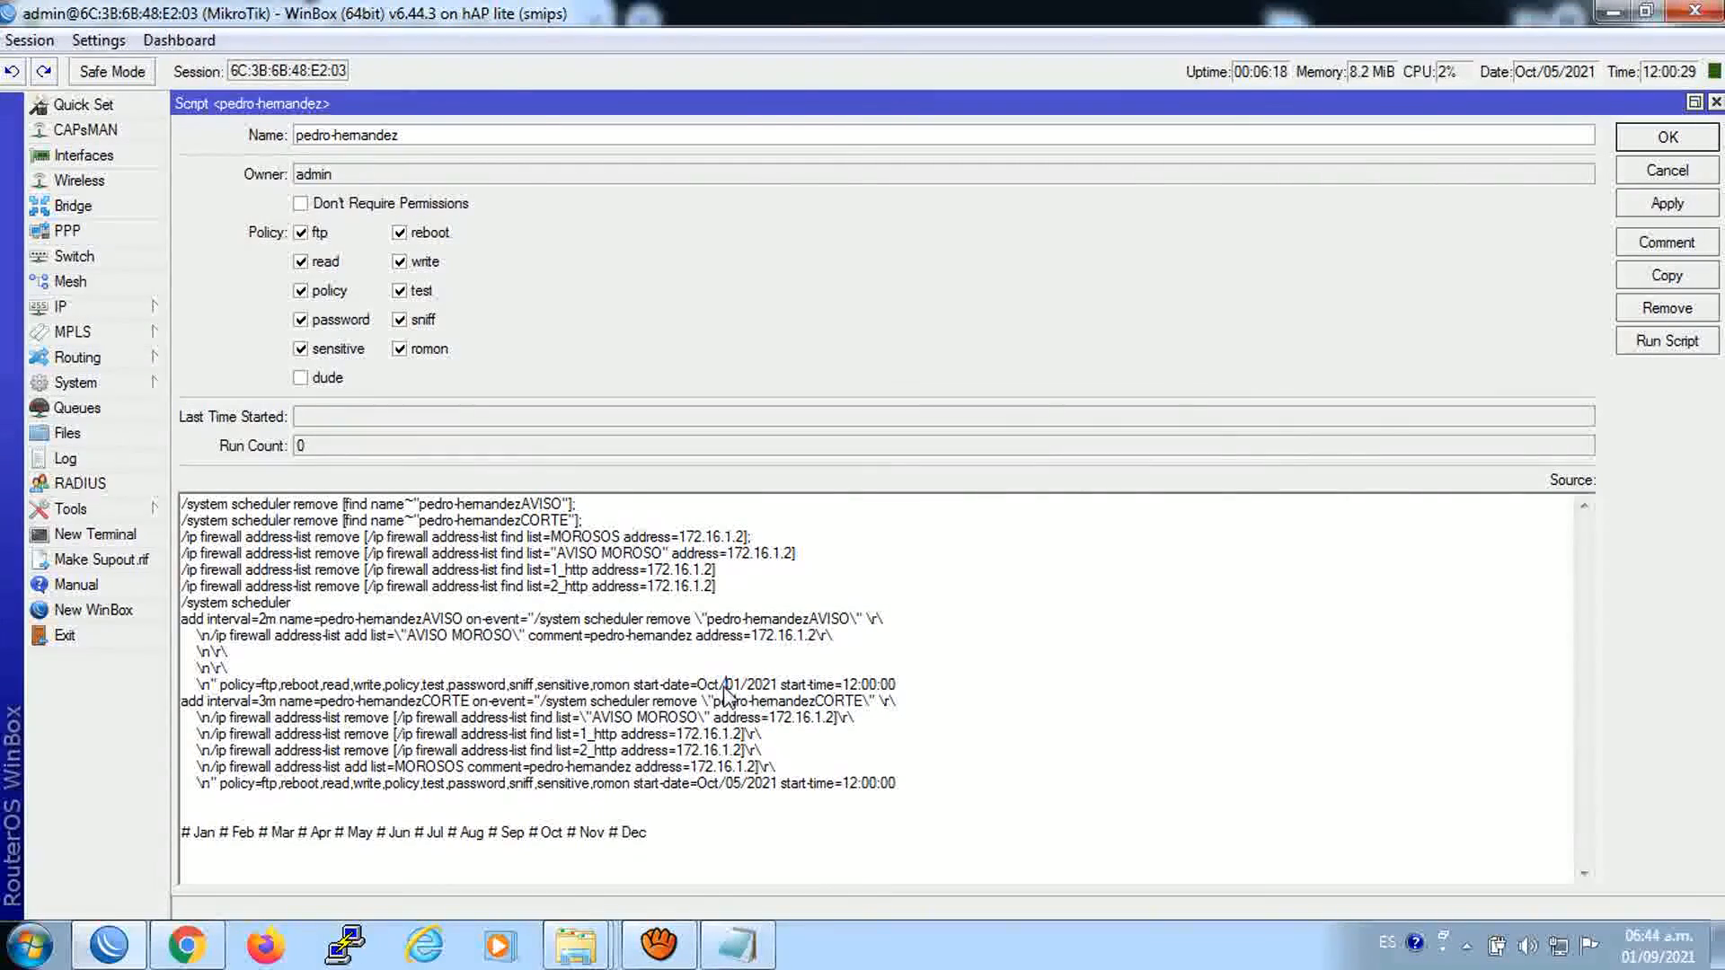
left_click(608, 834)
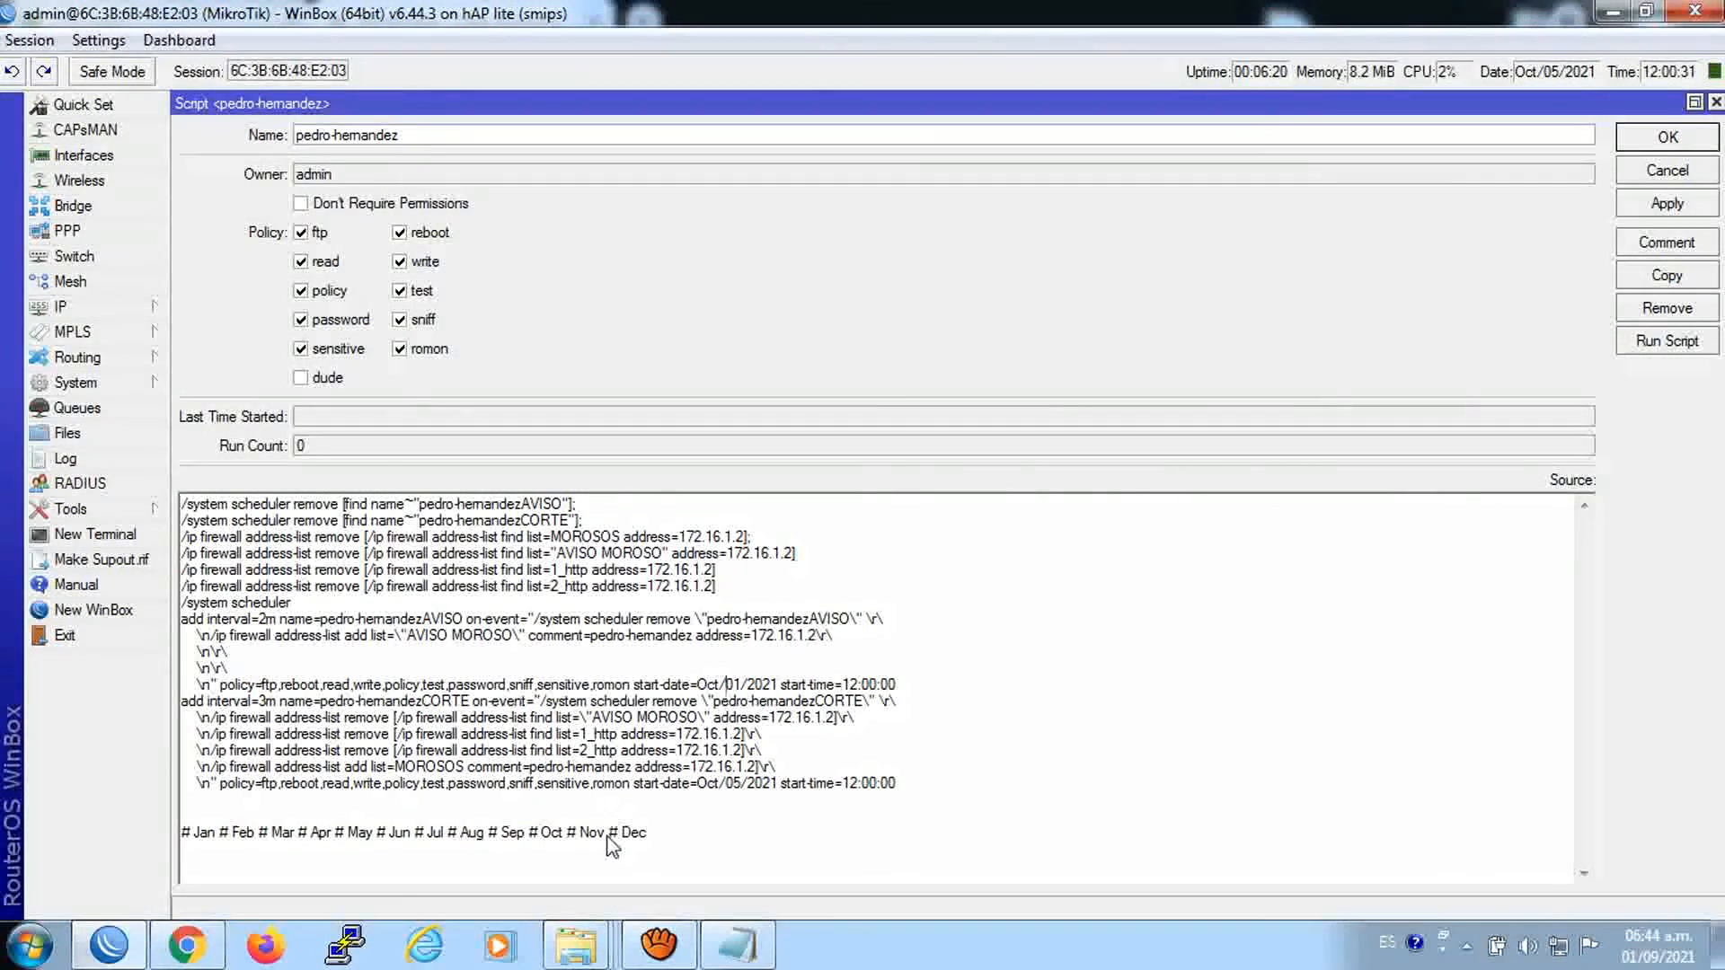
double_click(586, 833)
right_click(581, 836)
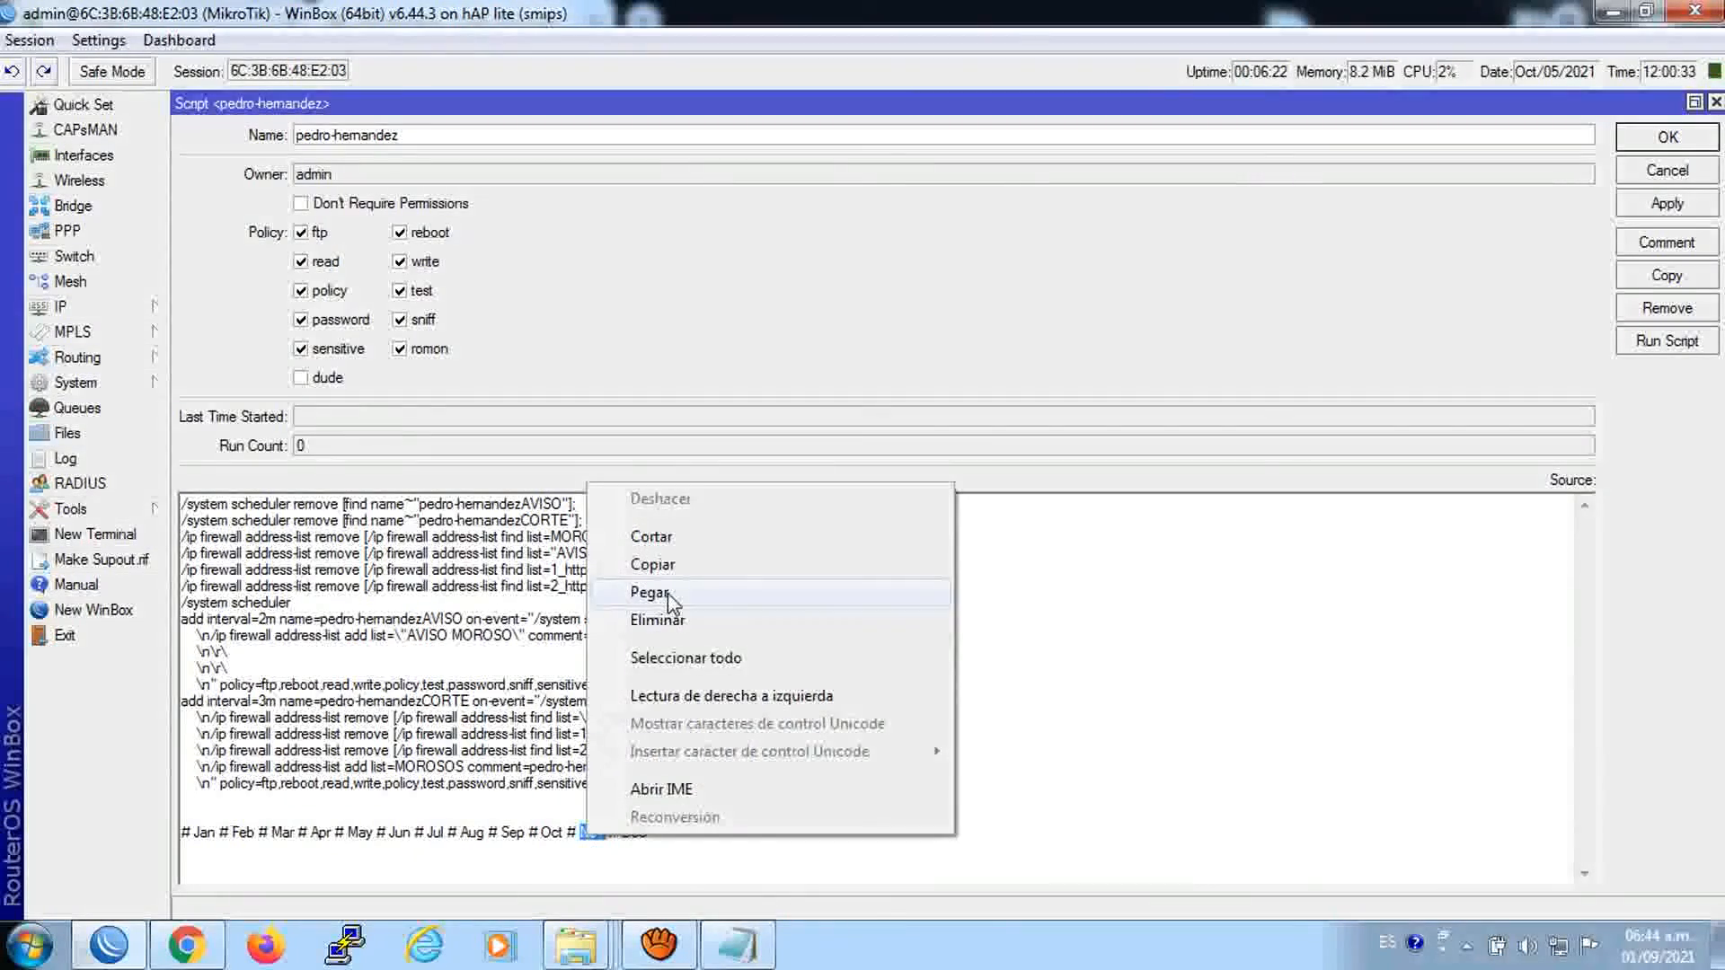
left_click(654, 565)
Step: Paste 'Nov' over both 'Oct' start dates, making them Nov/01/2021 and Nov/05/2021, and save
double_click(708, 685)
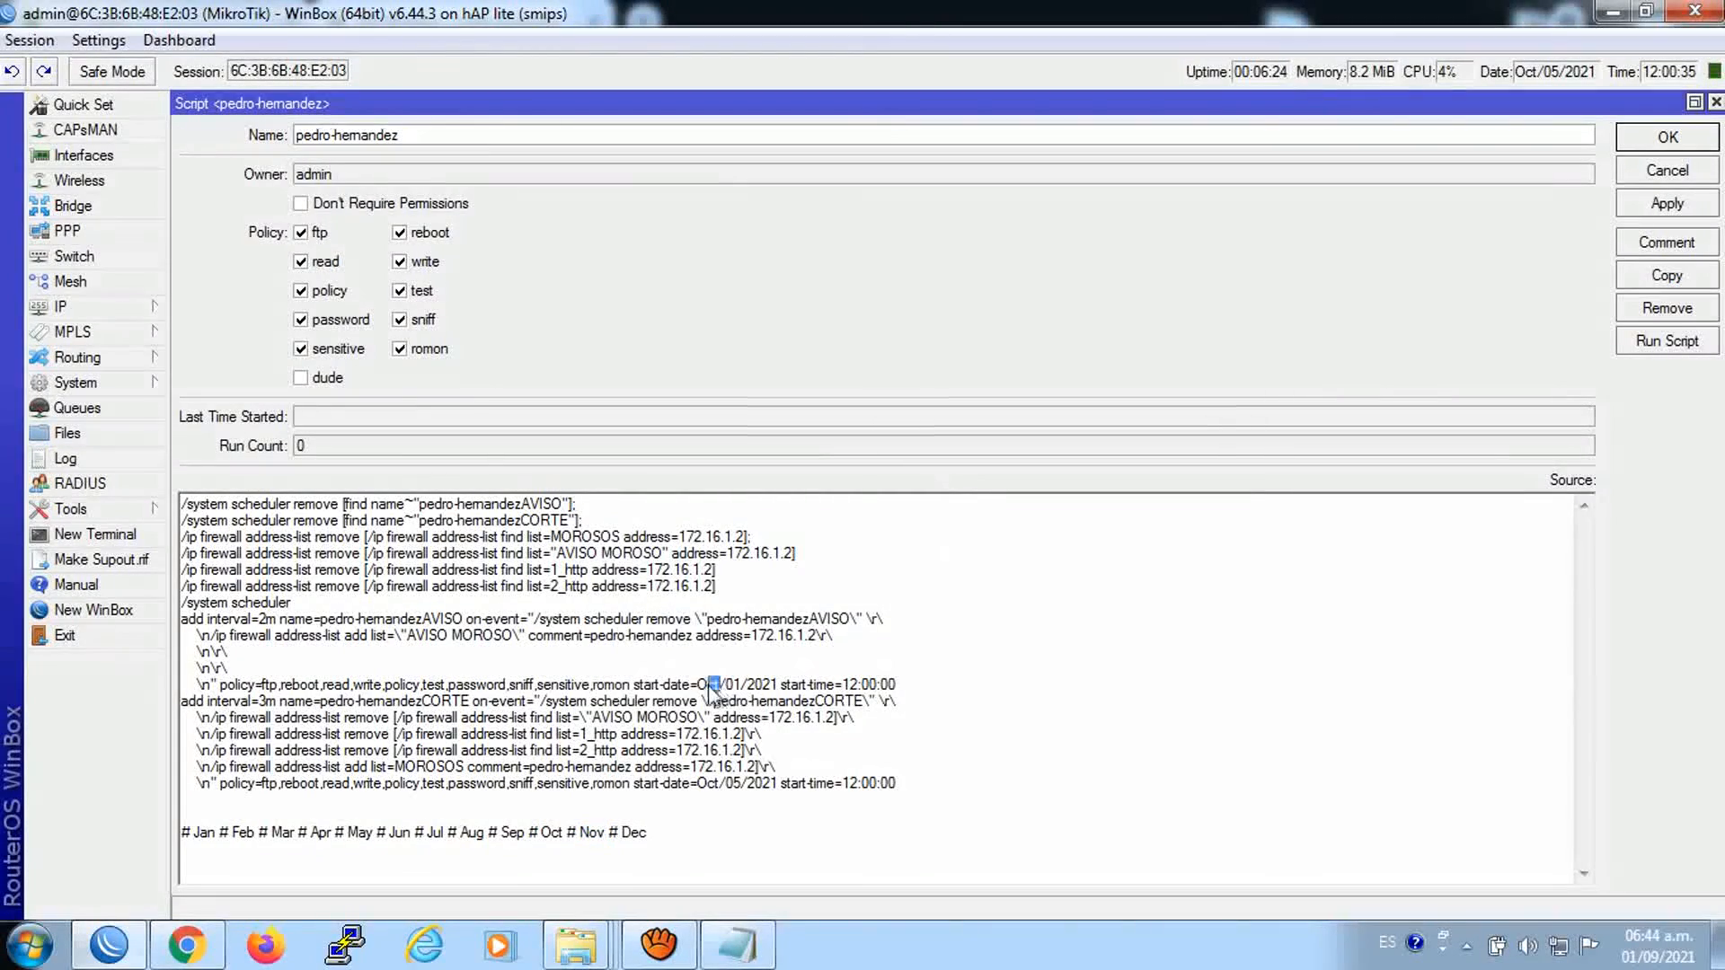
right_click(703, 689)
left_click(771, 447)
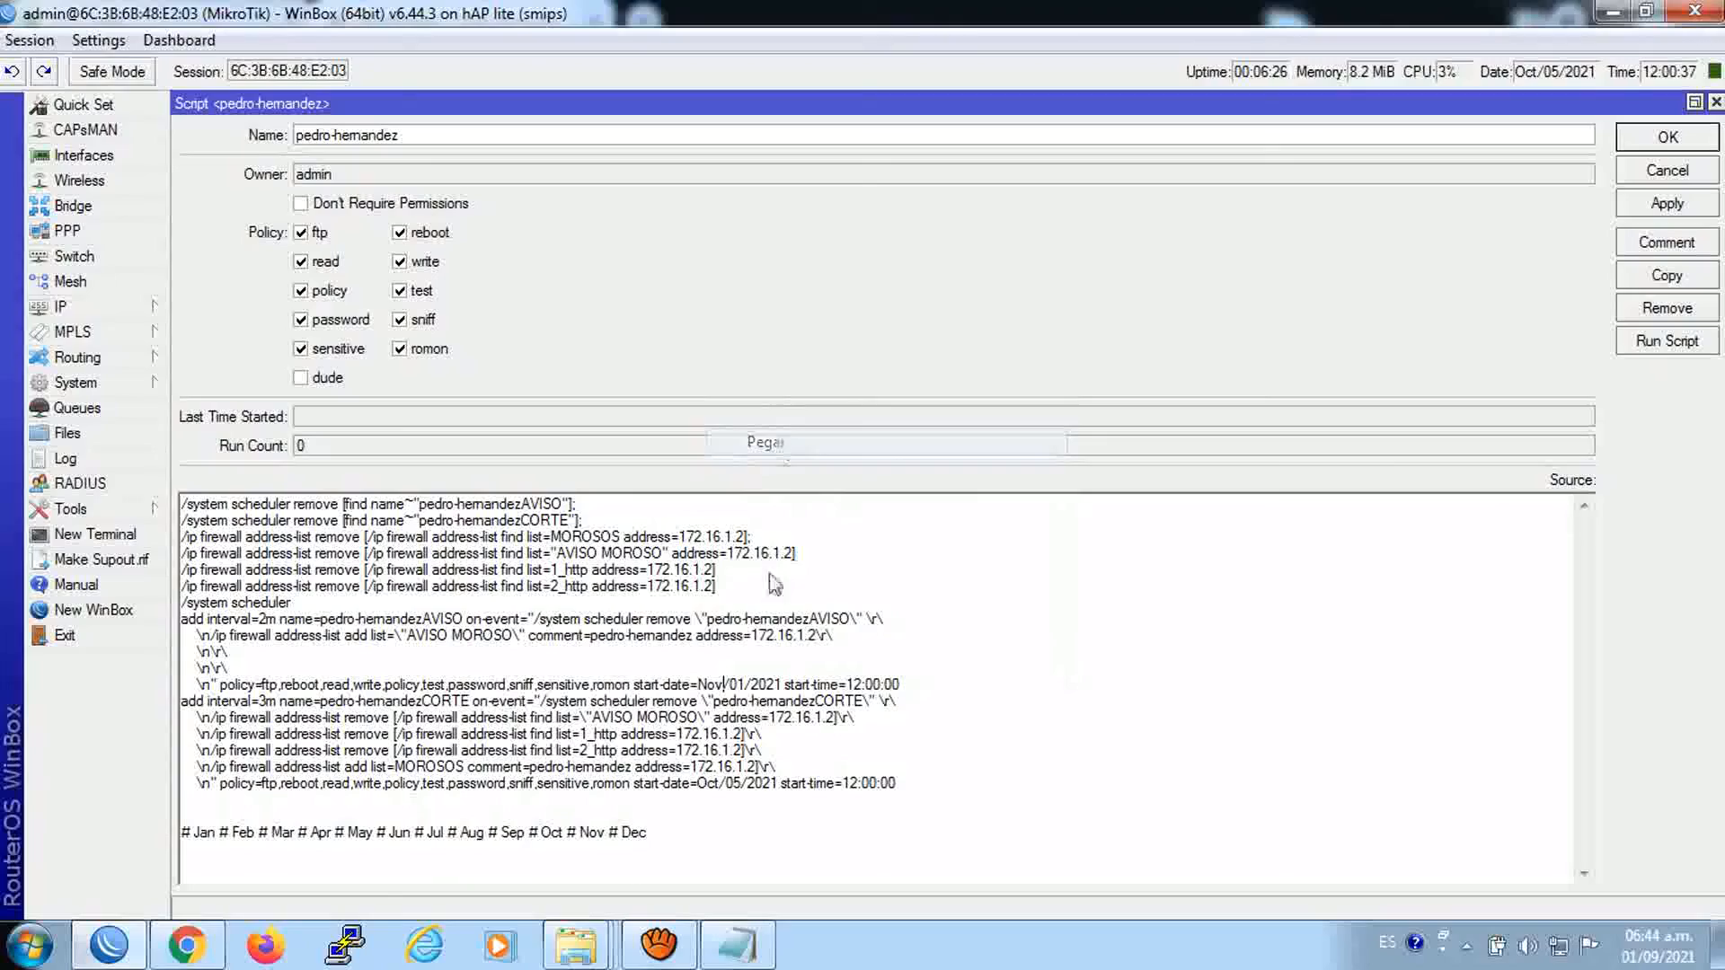
double_click(708, 783)
right_click(701, 787)
left_click(804, 429)
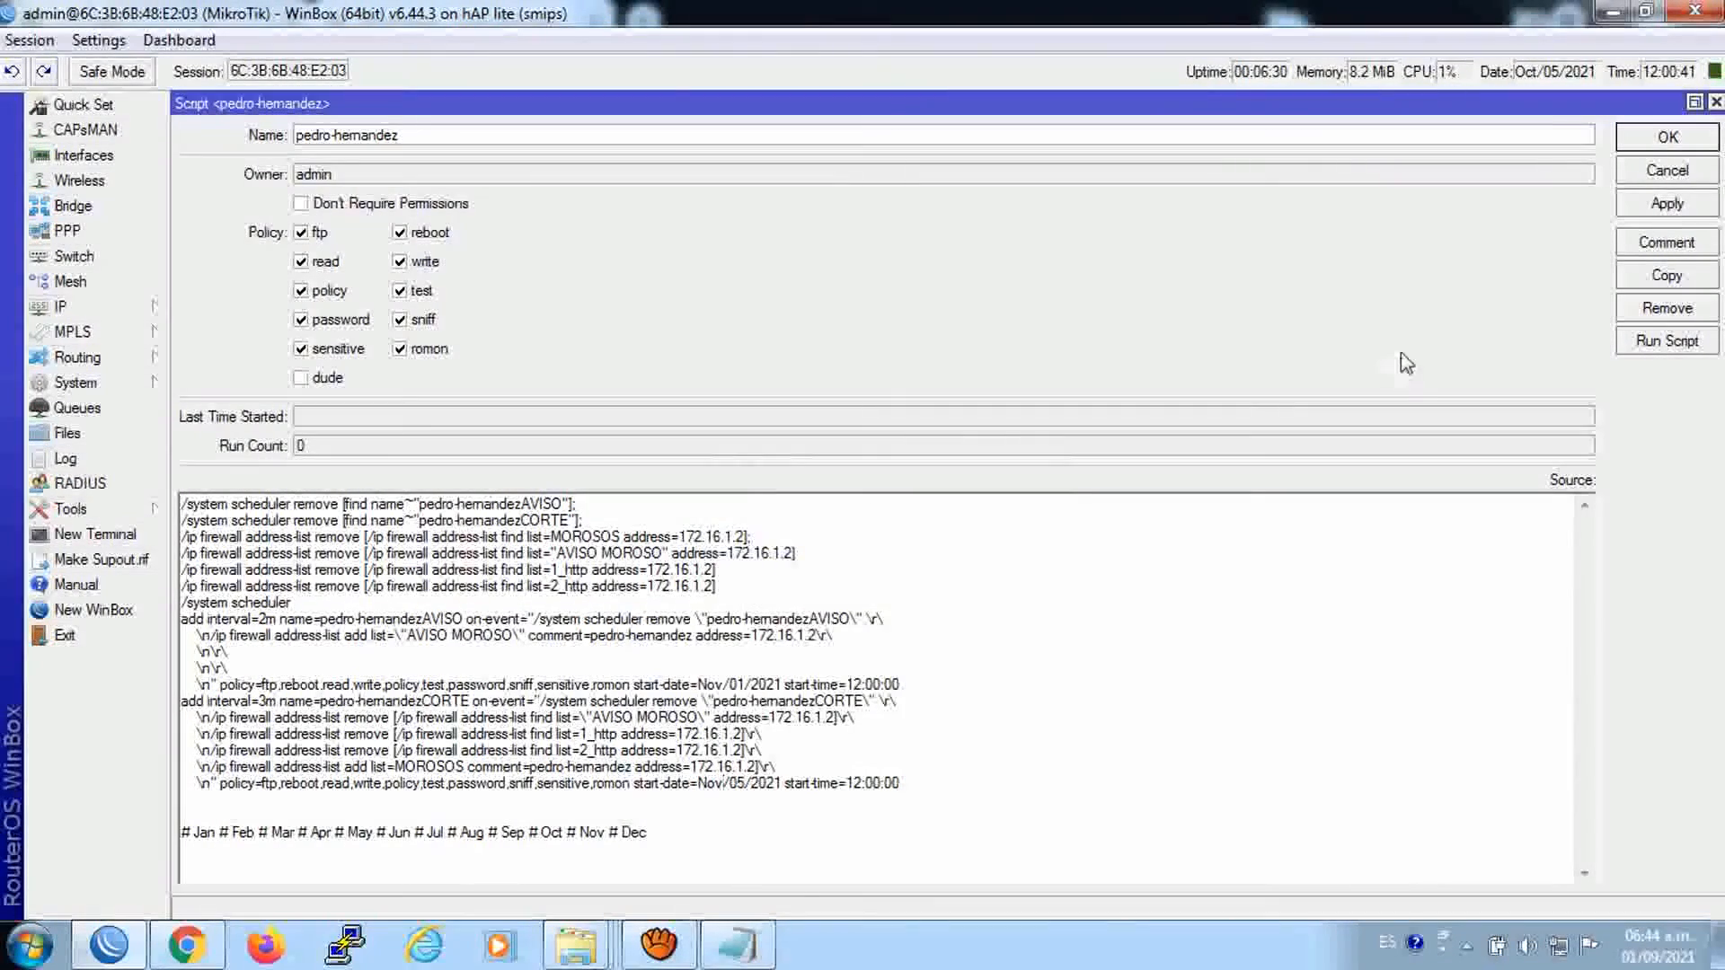
left_click(1660, 140)
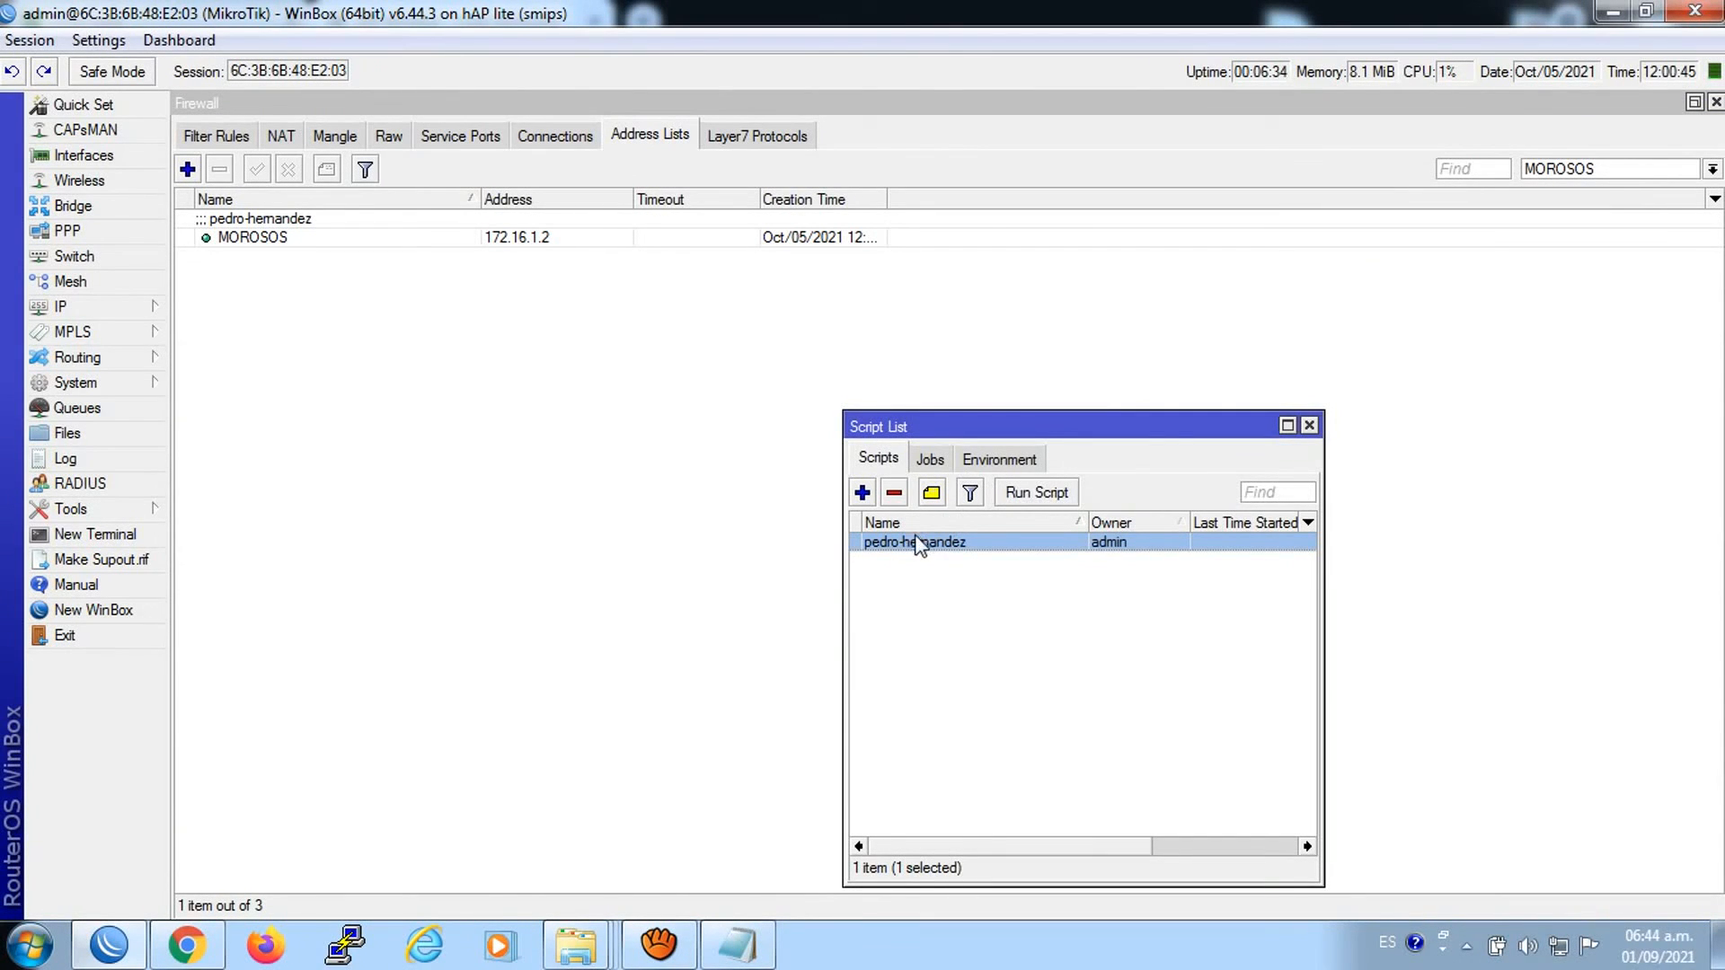
Step: Run the customer script, then check the MOROSOS, 0_http, 1_http and 2_http address lists
left_click(1024, 496)
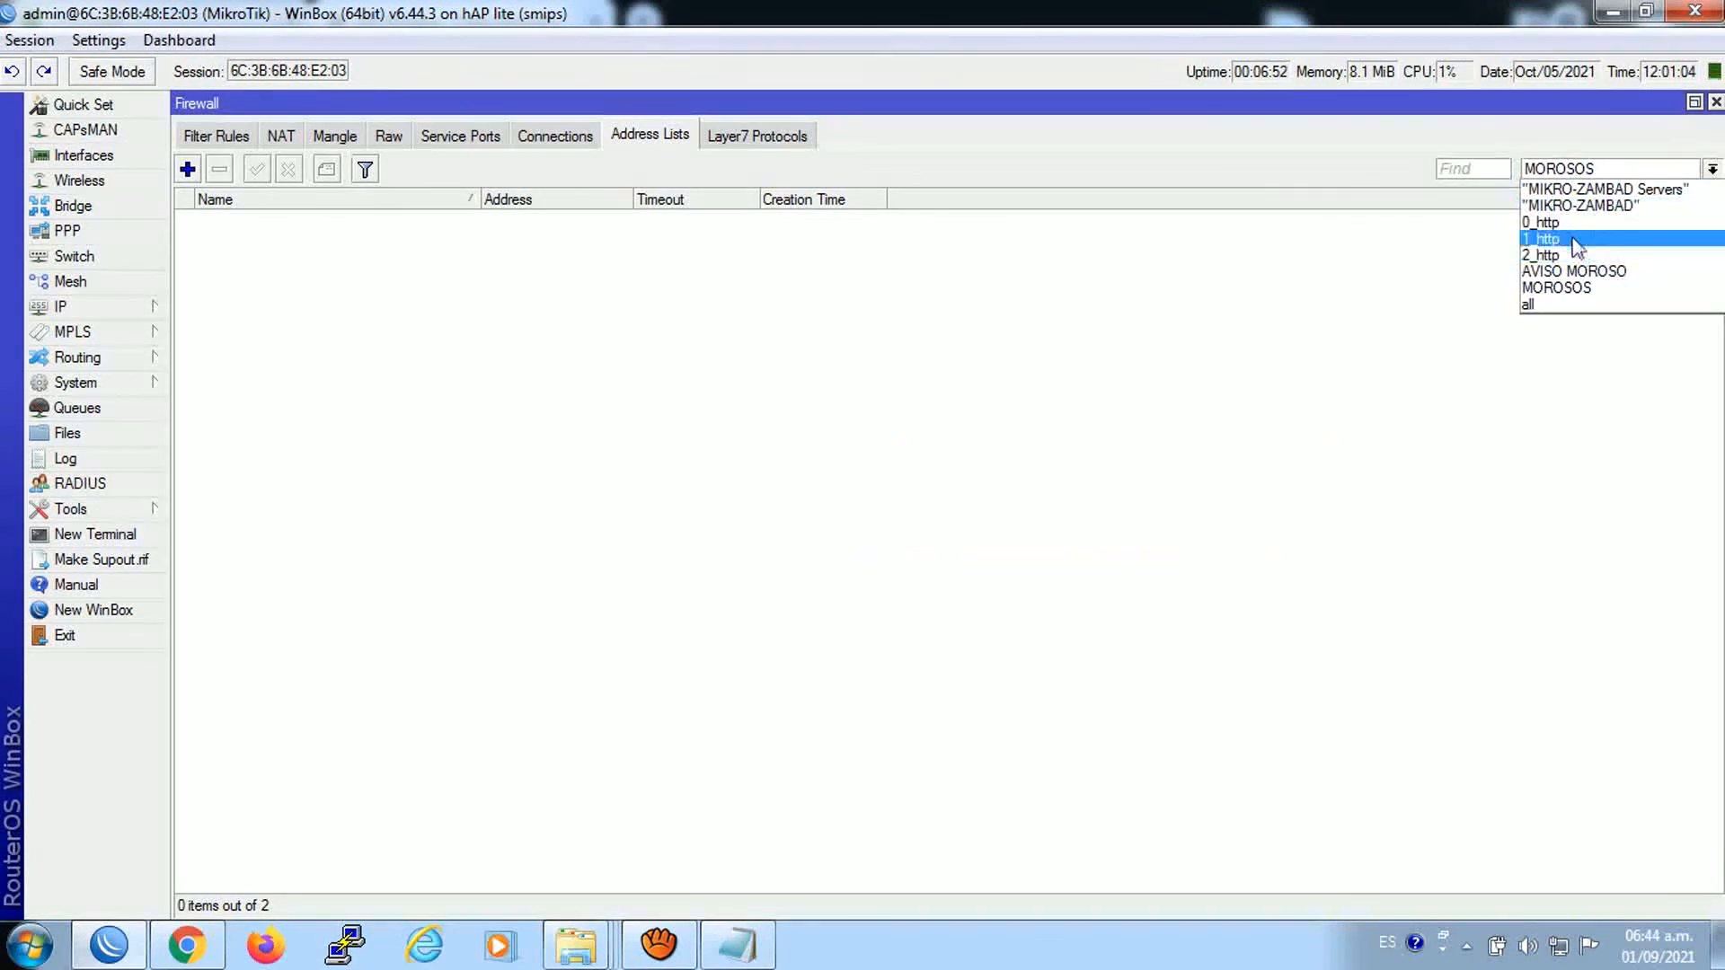
left_click(1574, 239)
left_click(1563, 169)
left_click(1566, 222)
left_click(1562, 170)
left_click(1572, 239)
left_click(1563, 169)
left_click(1566, 169)
left_click(1566, 170)
left_click(1566, 255)
Step: Close the filter dropdown, the Firewall window and the Script List
left_click(1564, 170)
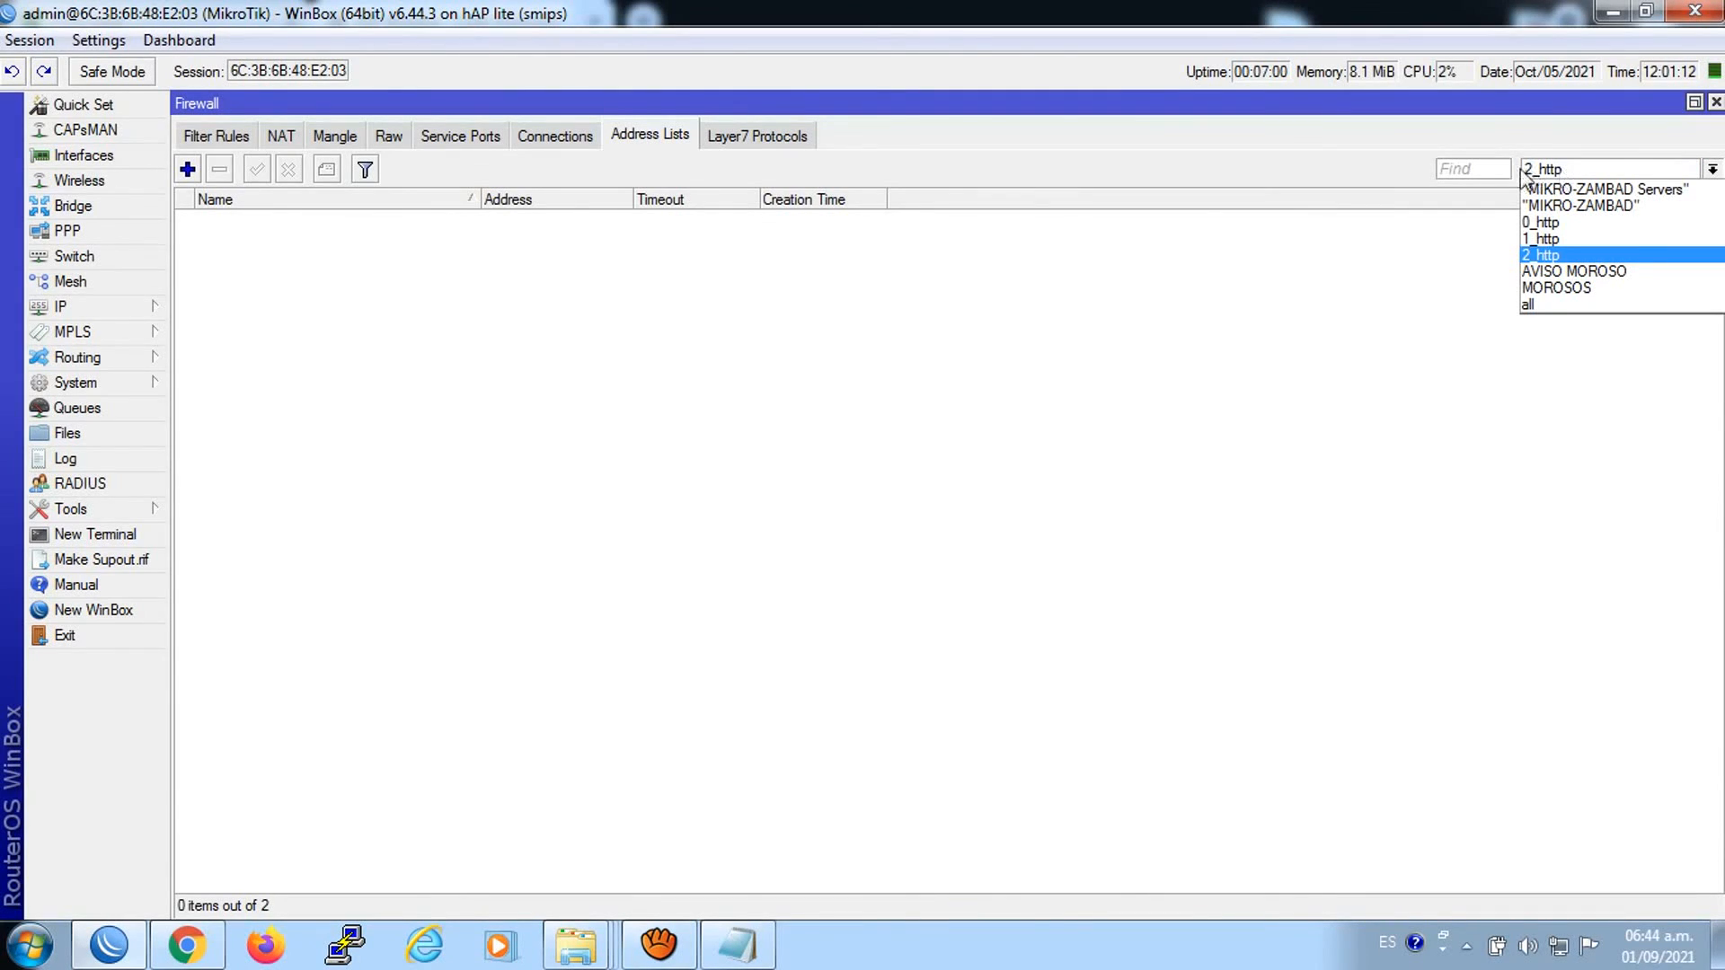
left_click(1716, 105)
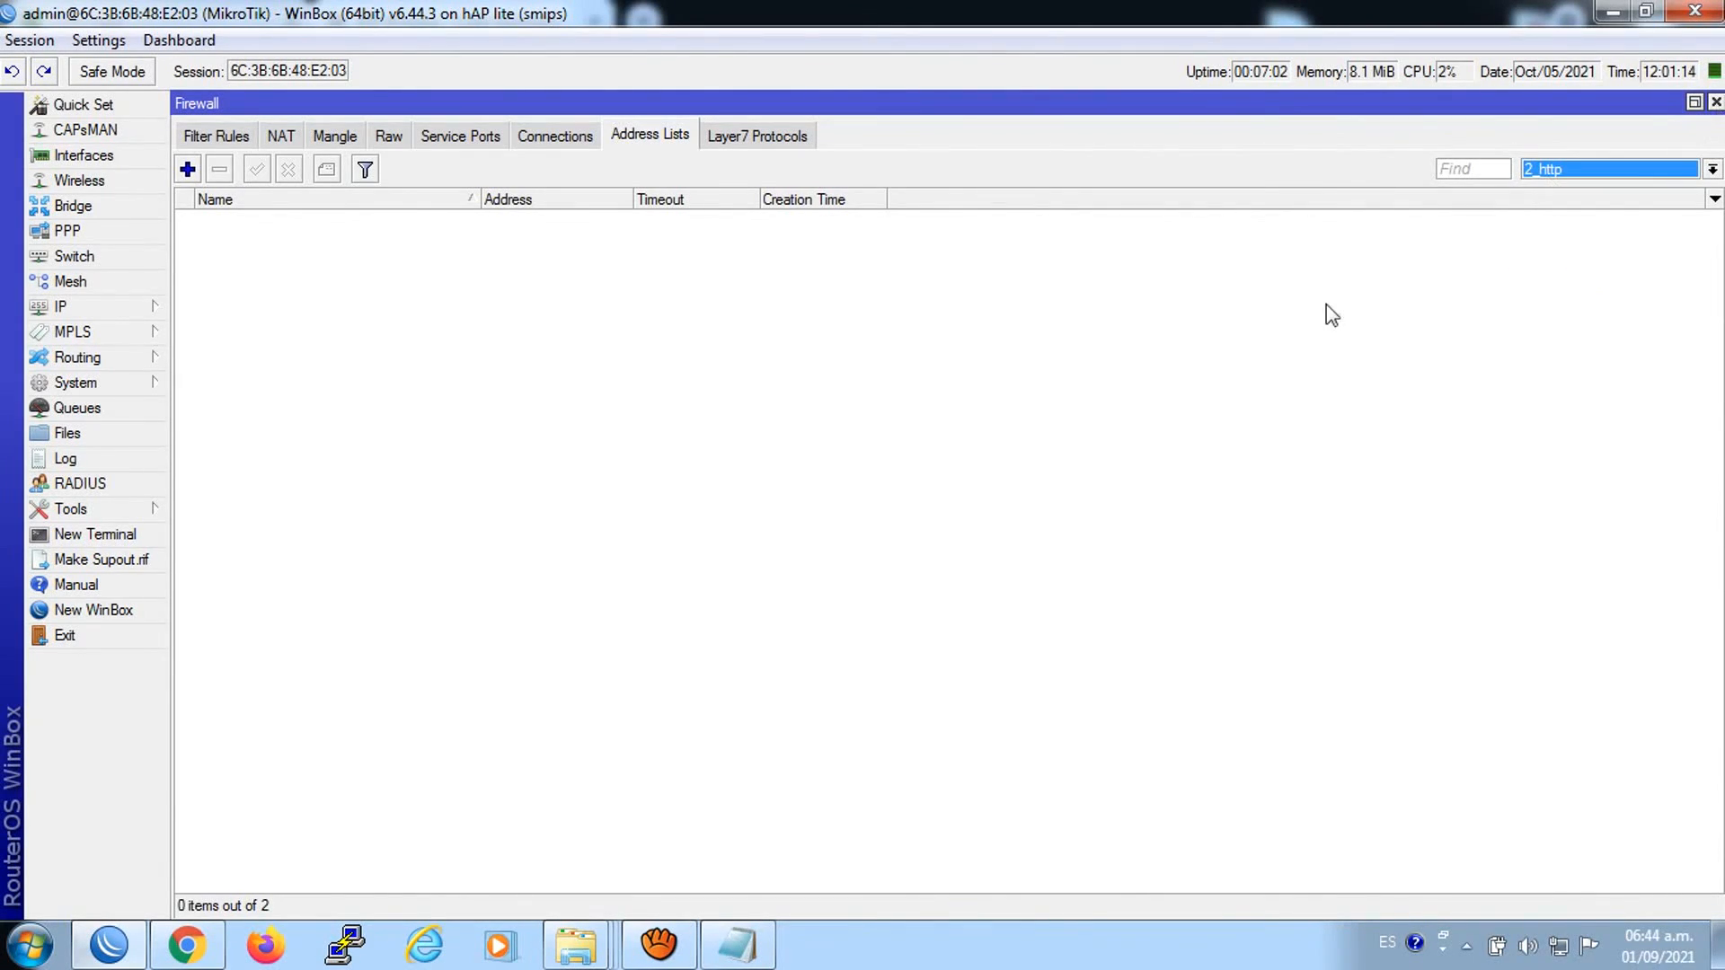
left_click(1716, 104)
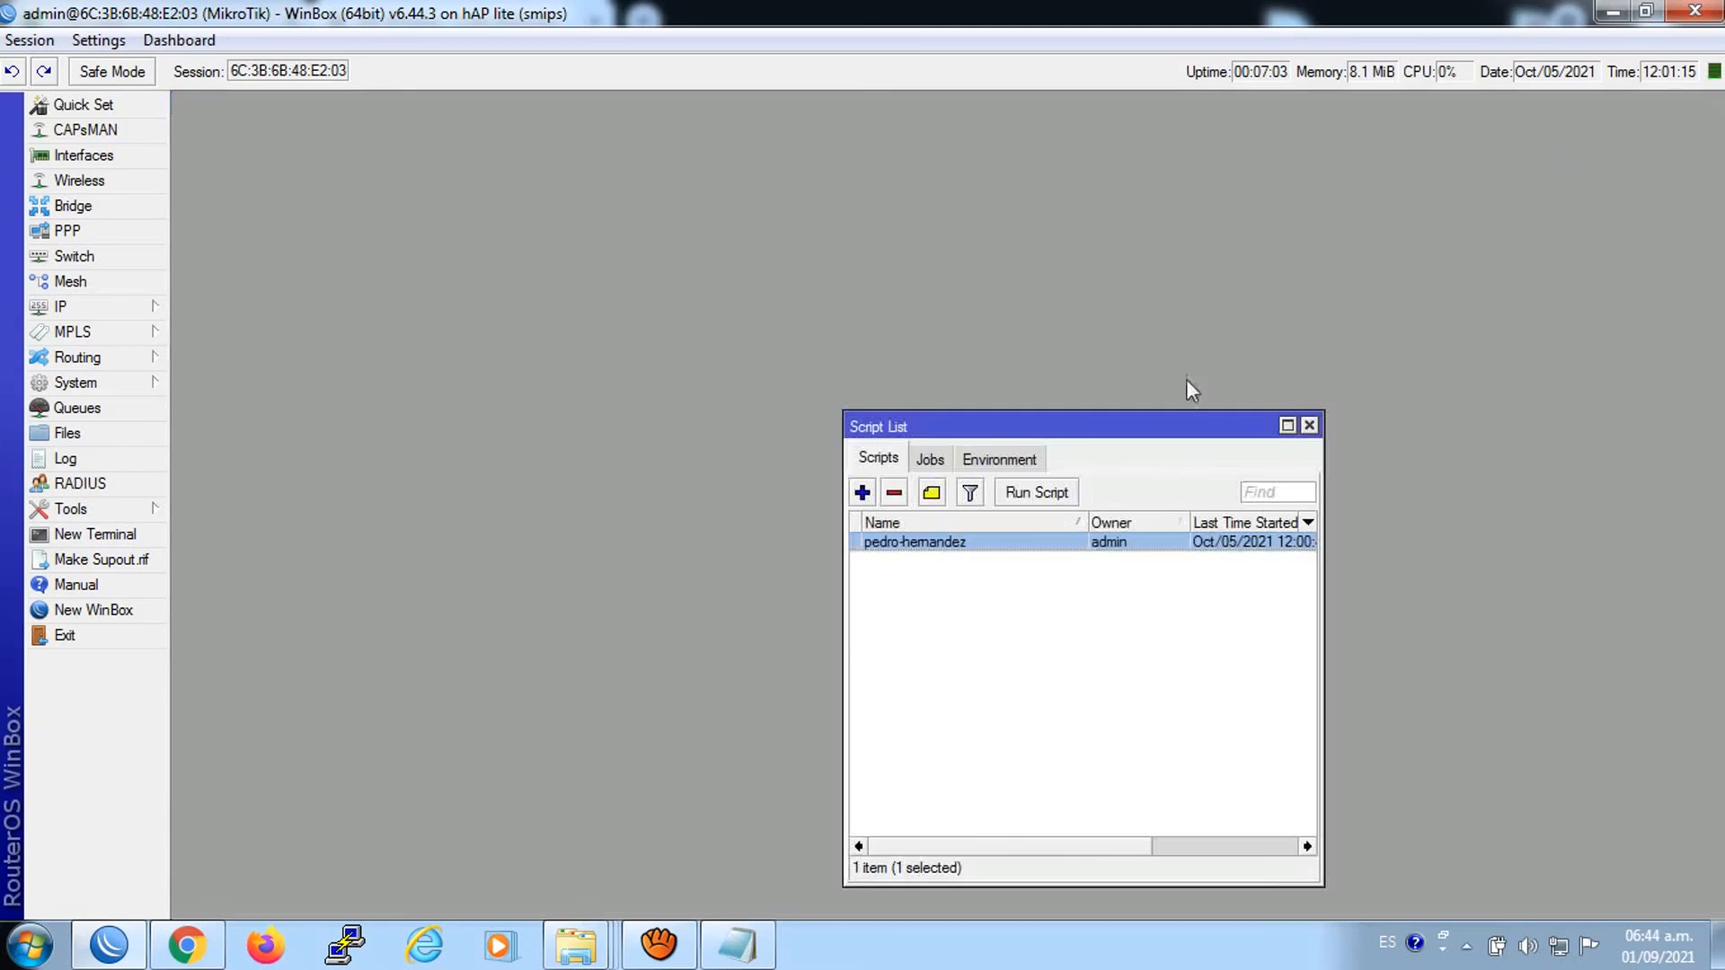
left_click(1309, 426)
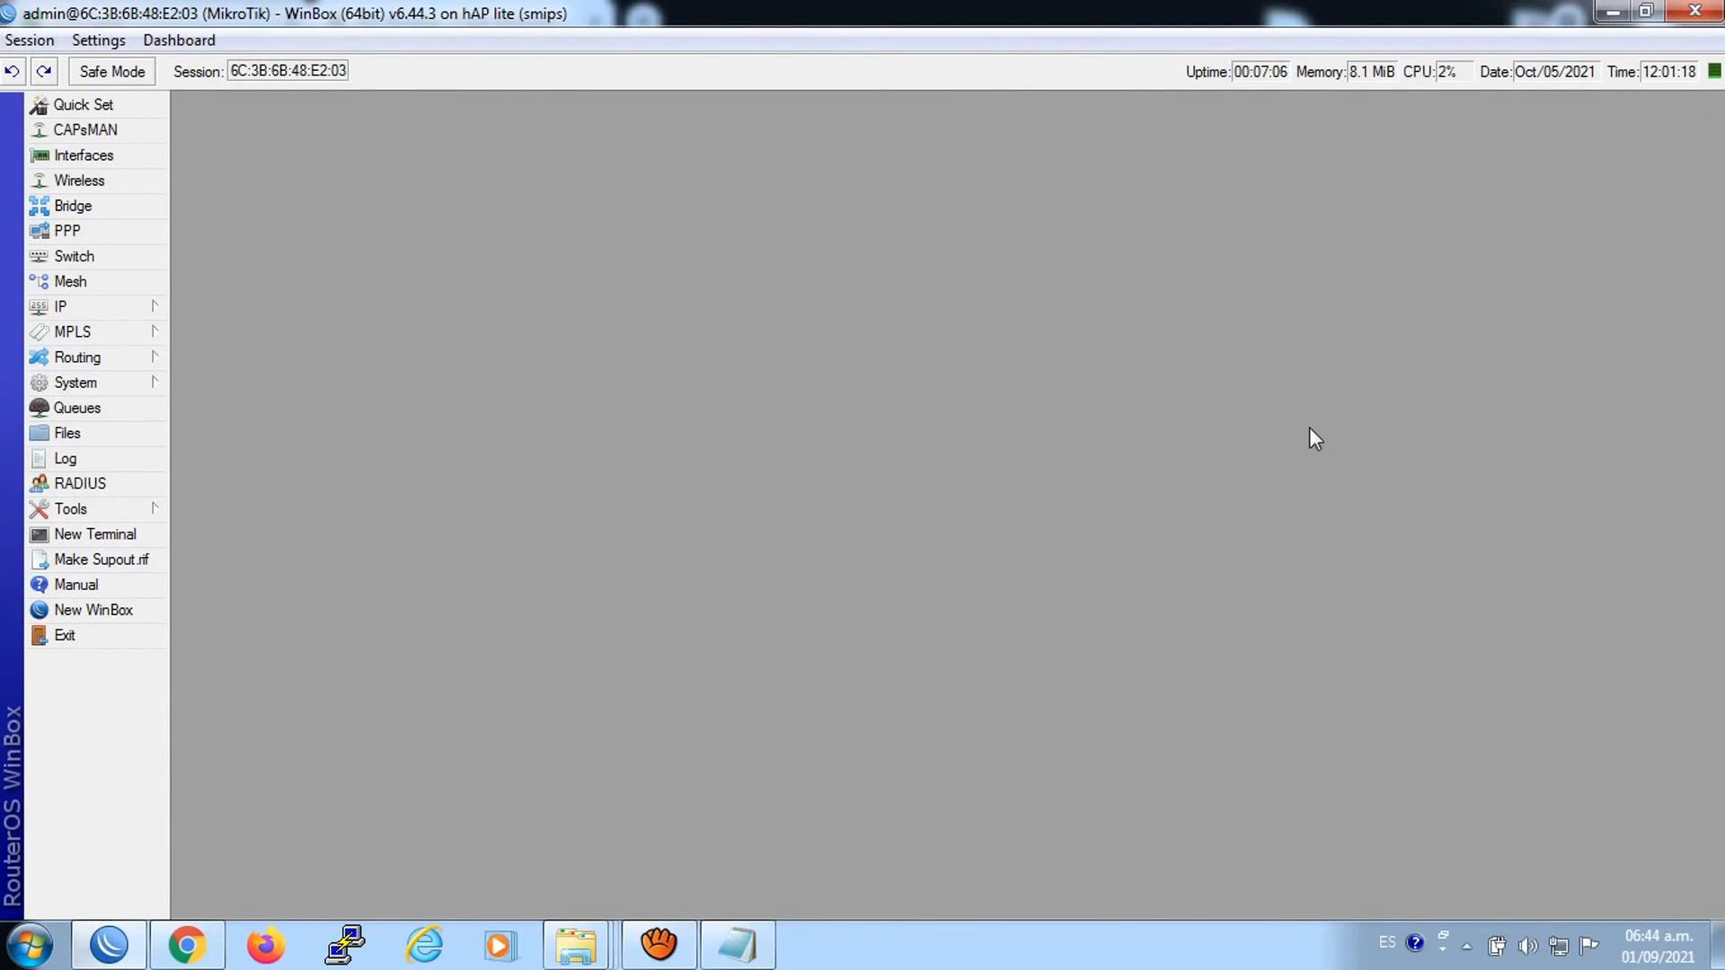